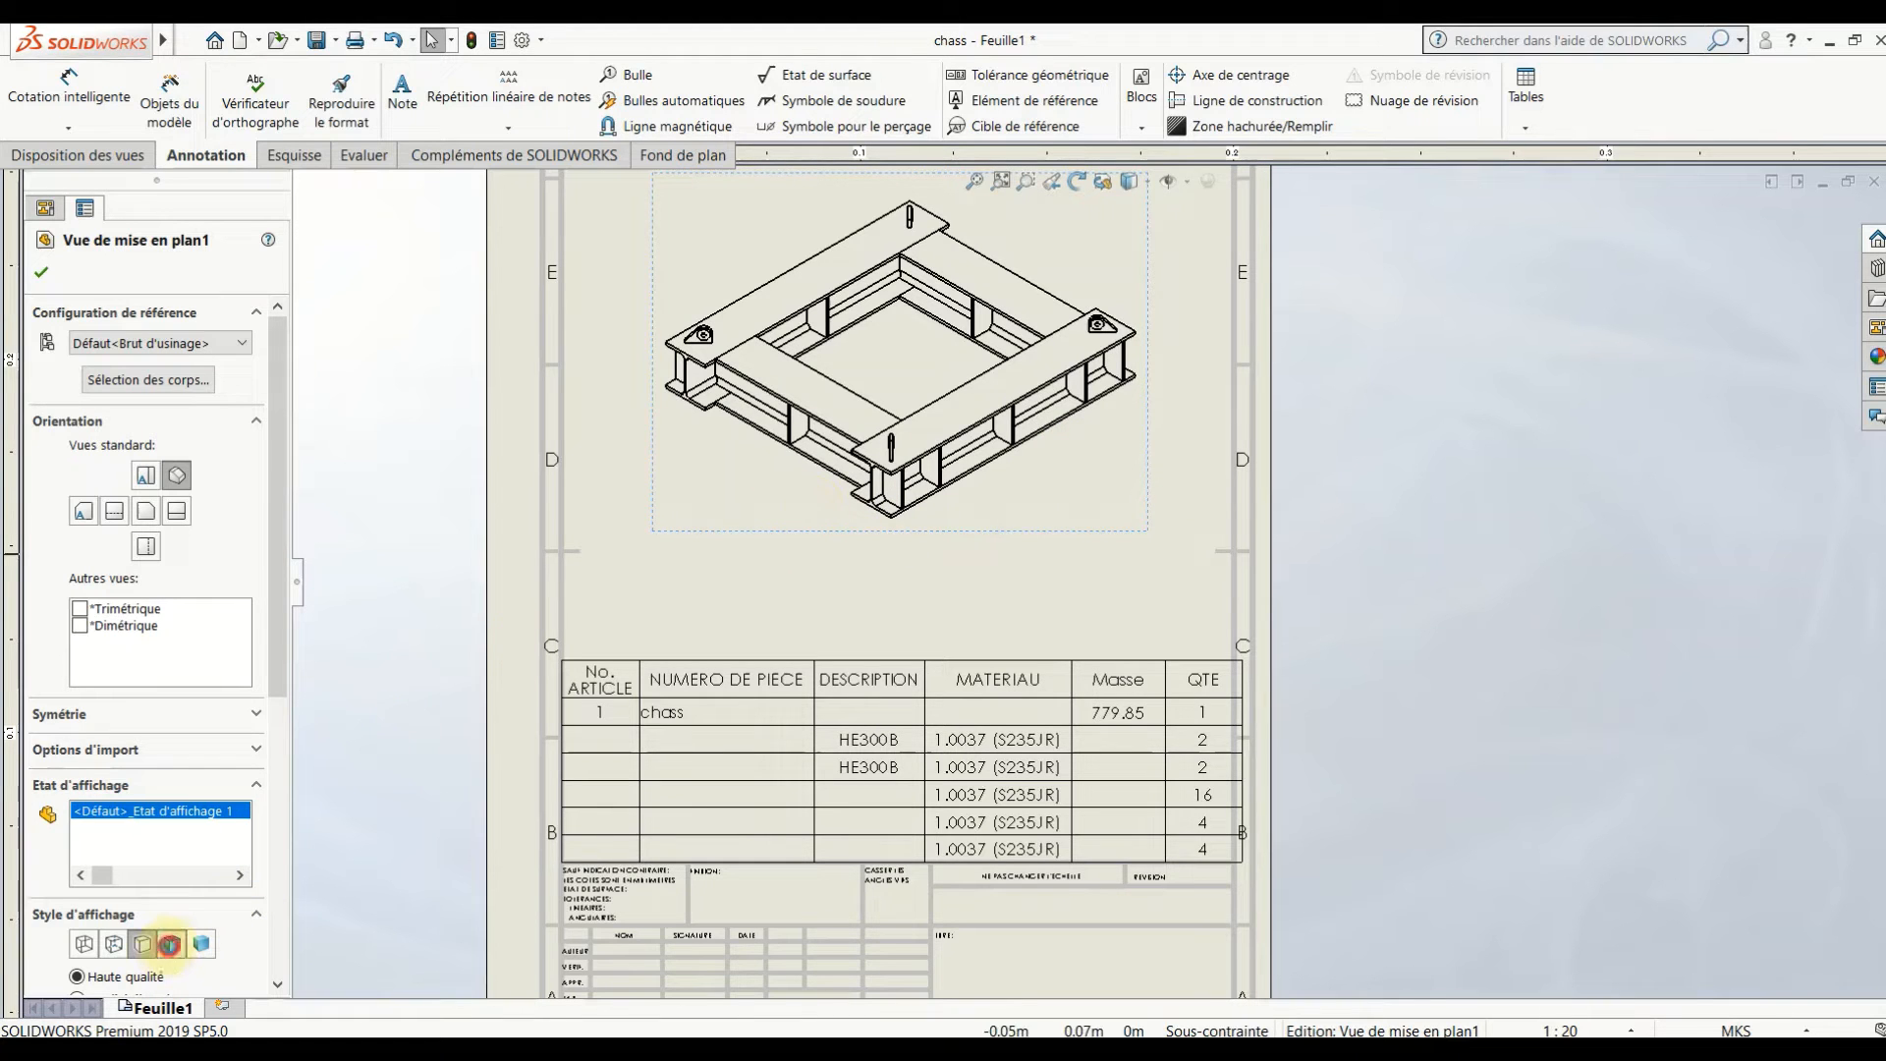
- Set the isometric drawing view of the chassis to the shaded-with-edges display style
left_click(169, 944)
left_click(42, 276)
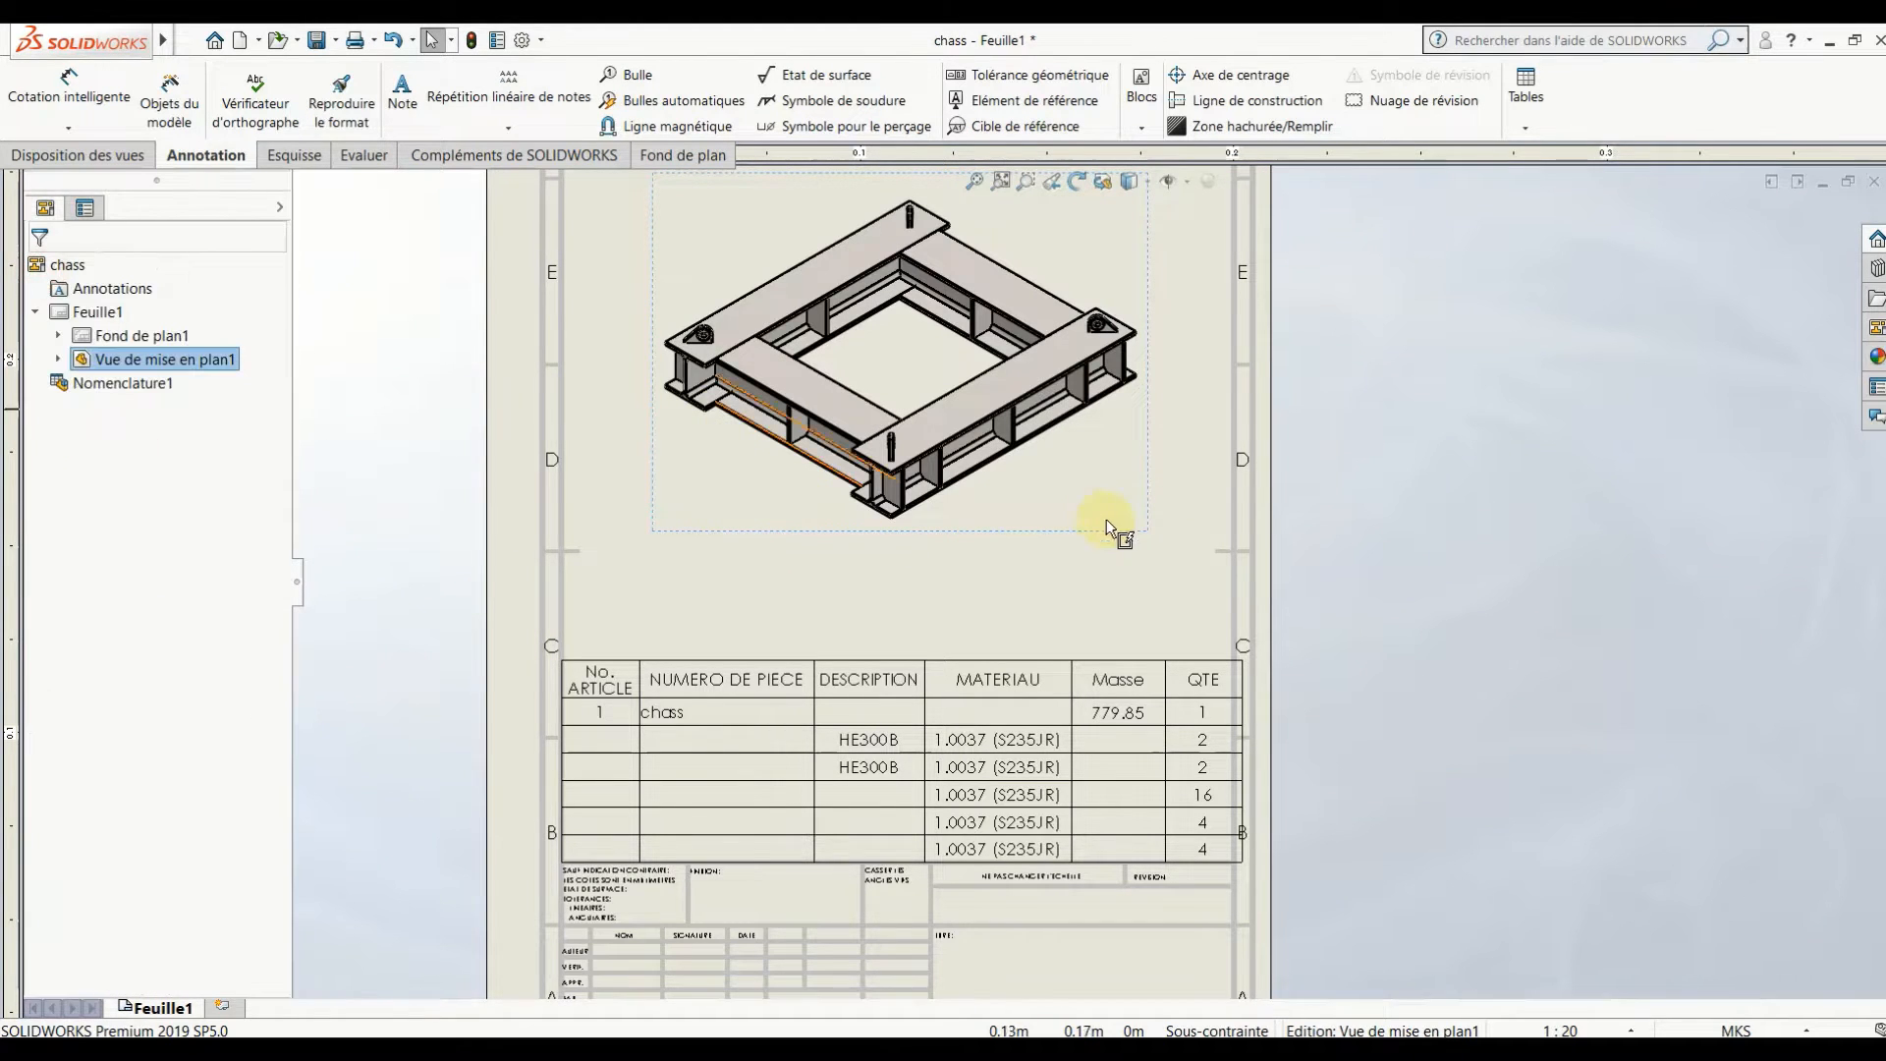
left_click(1009, 617)
scroll(1000, 580, "up", 3)
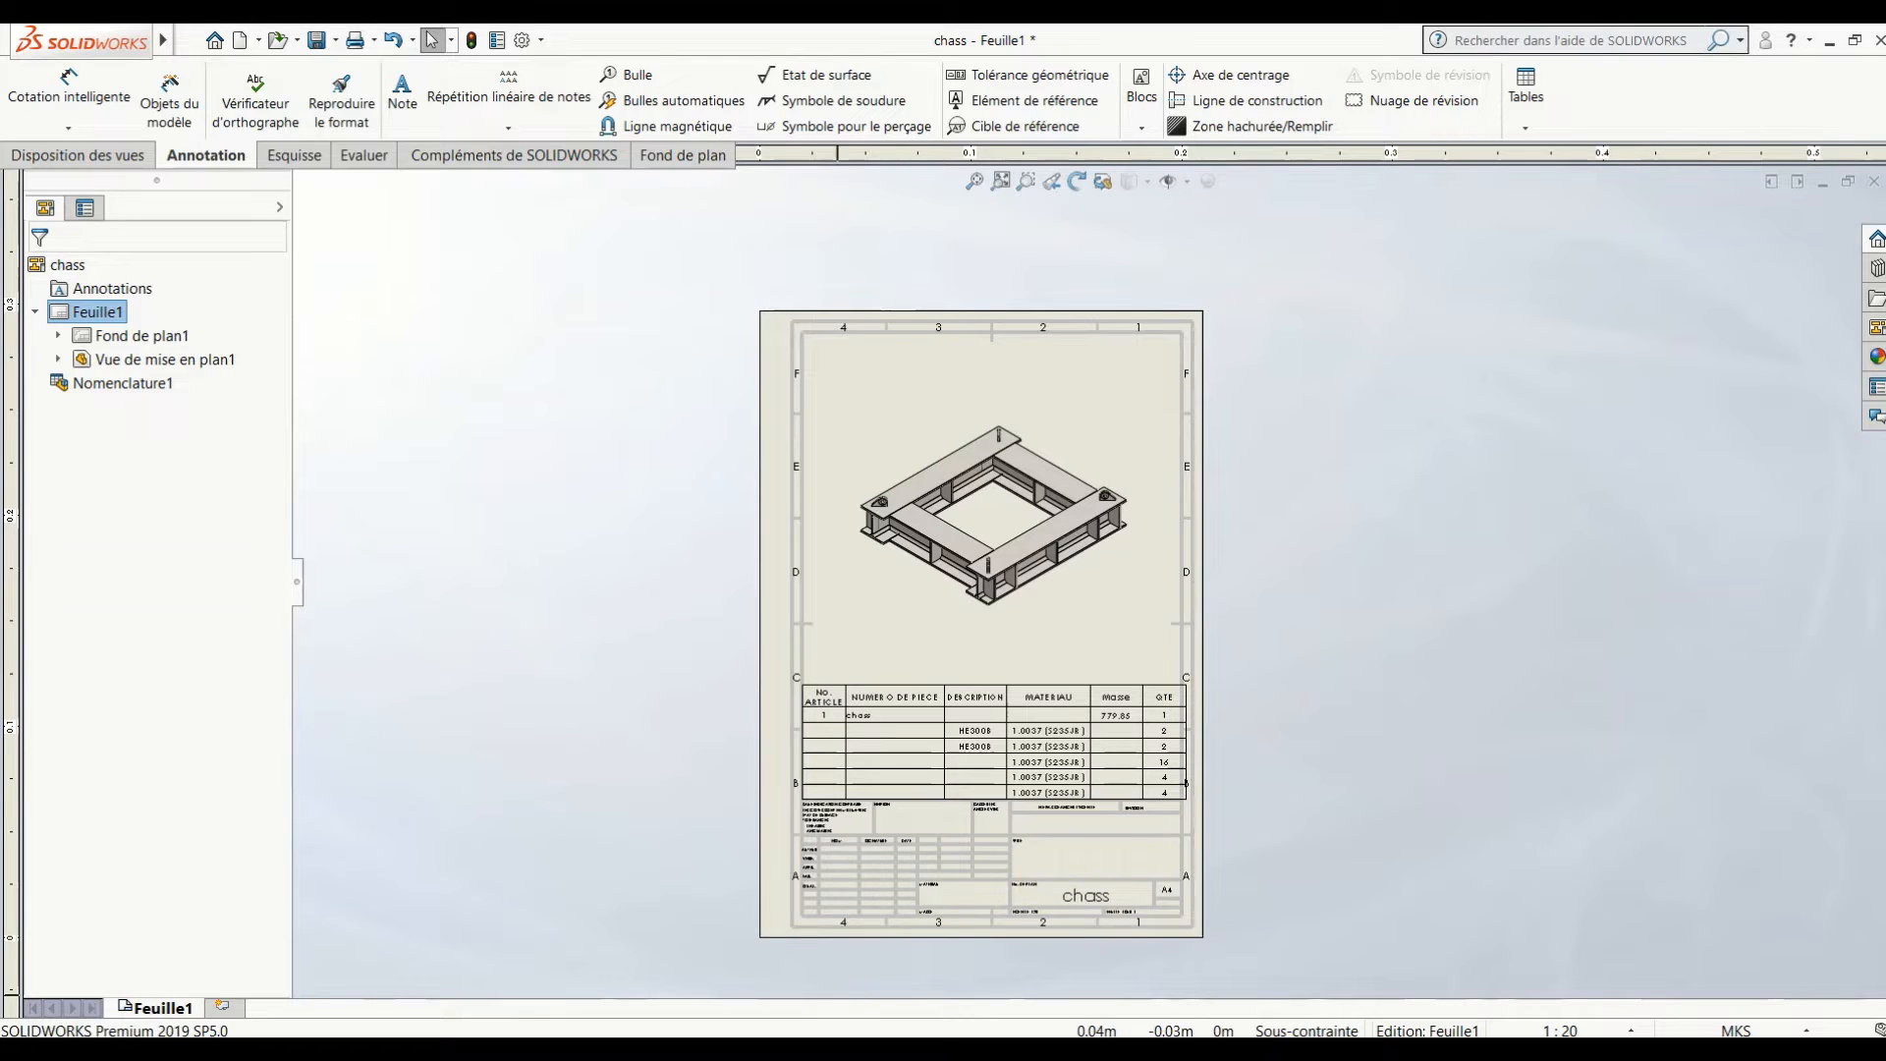
- Switch from the drawing to the chass part and create a new part document (Pièce)
left_click(583, 971)
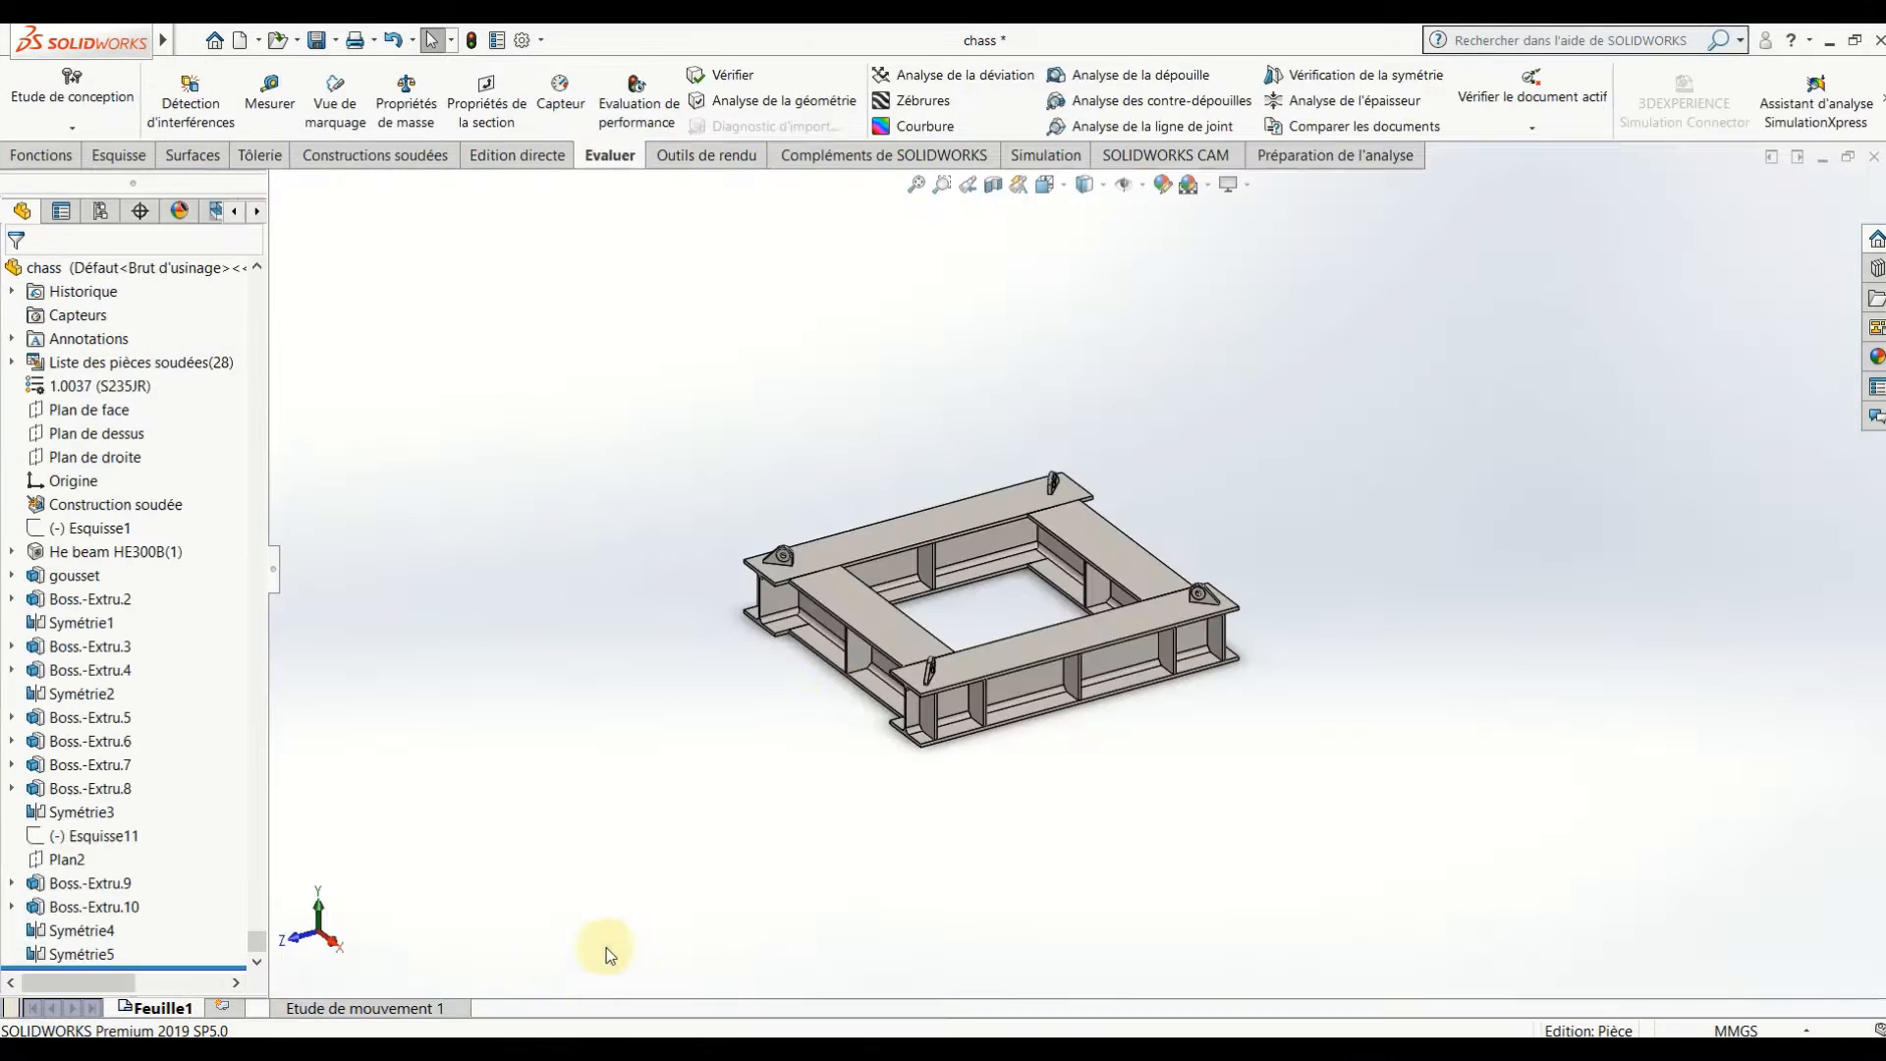
left_click(241, 45)
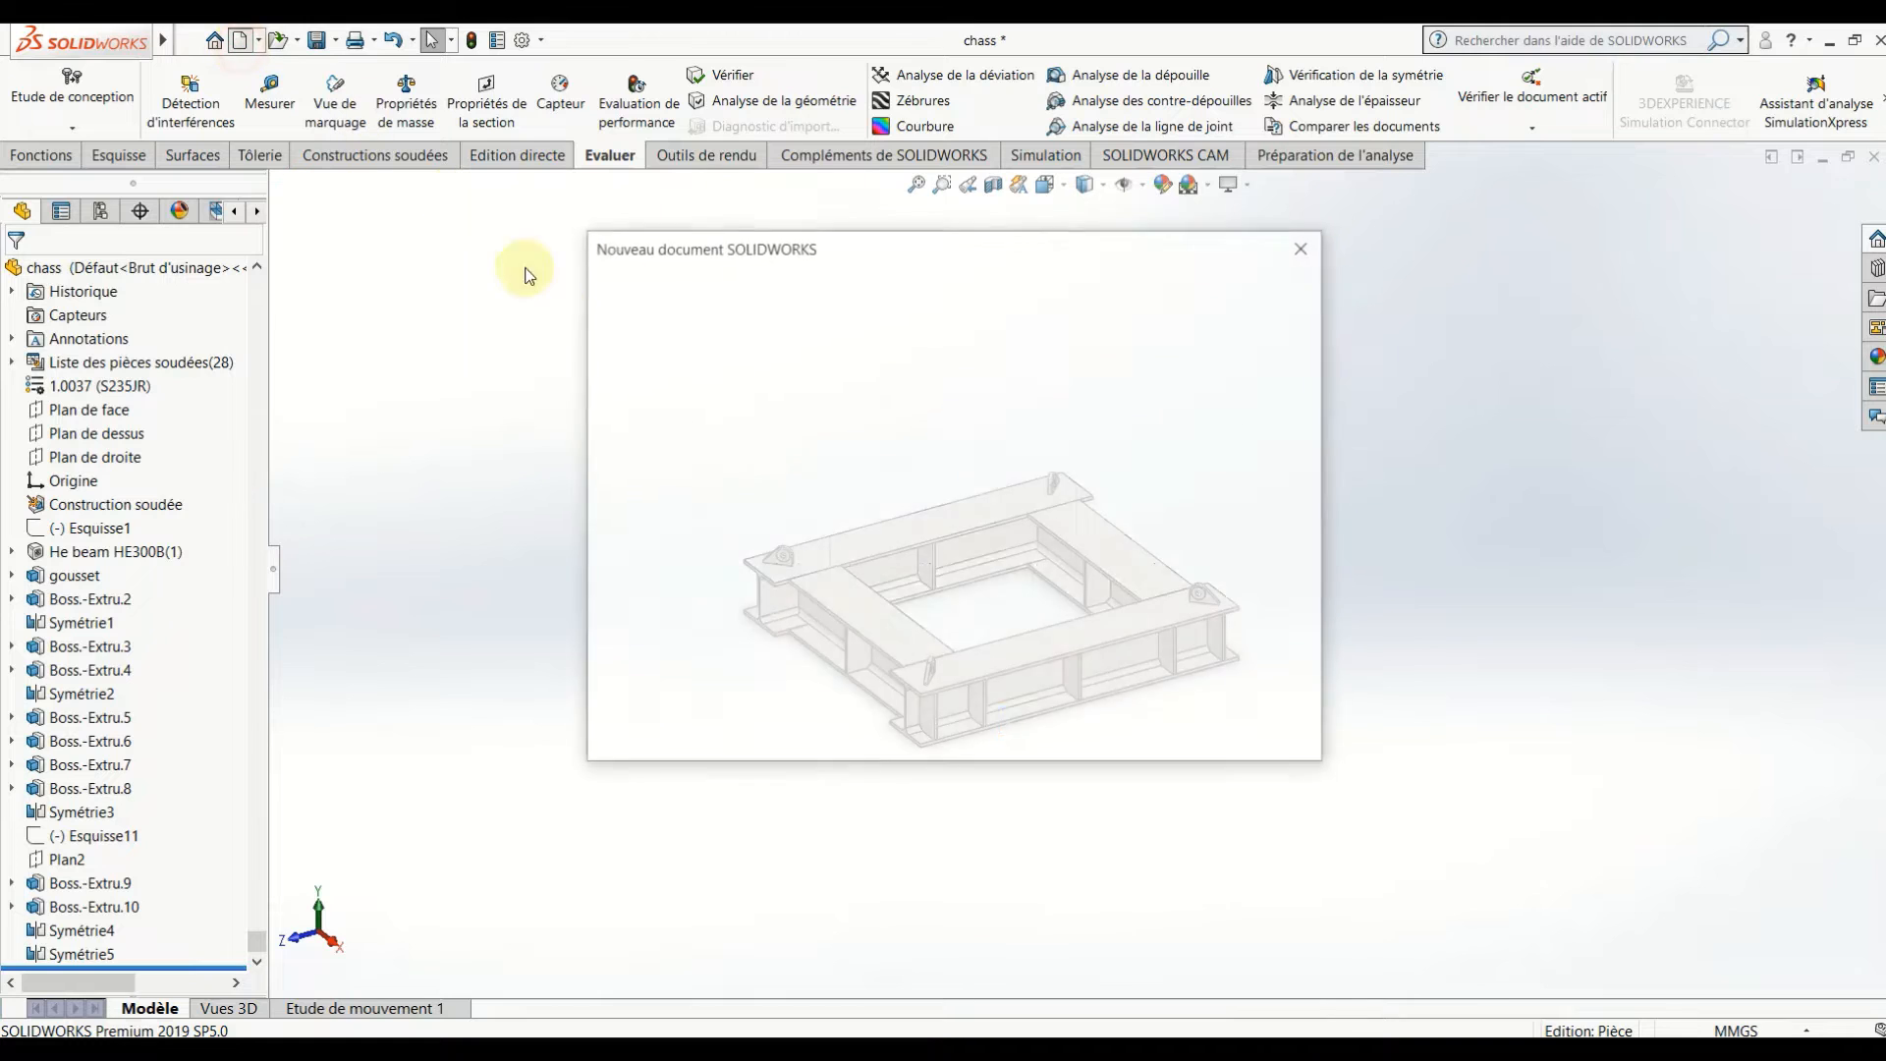
left_click(734, 459)
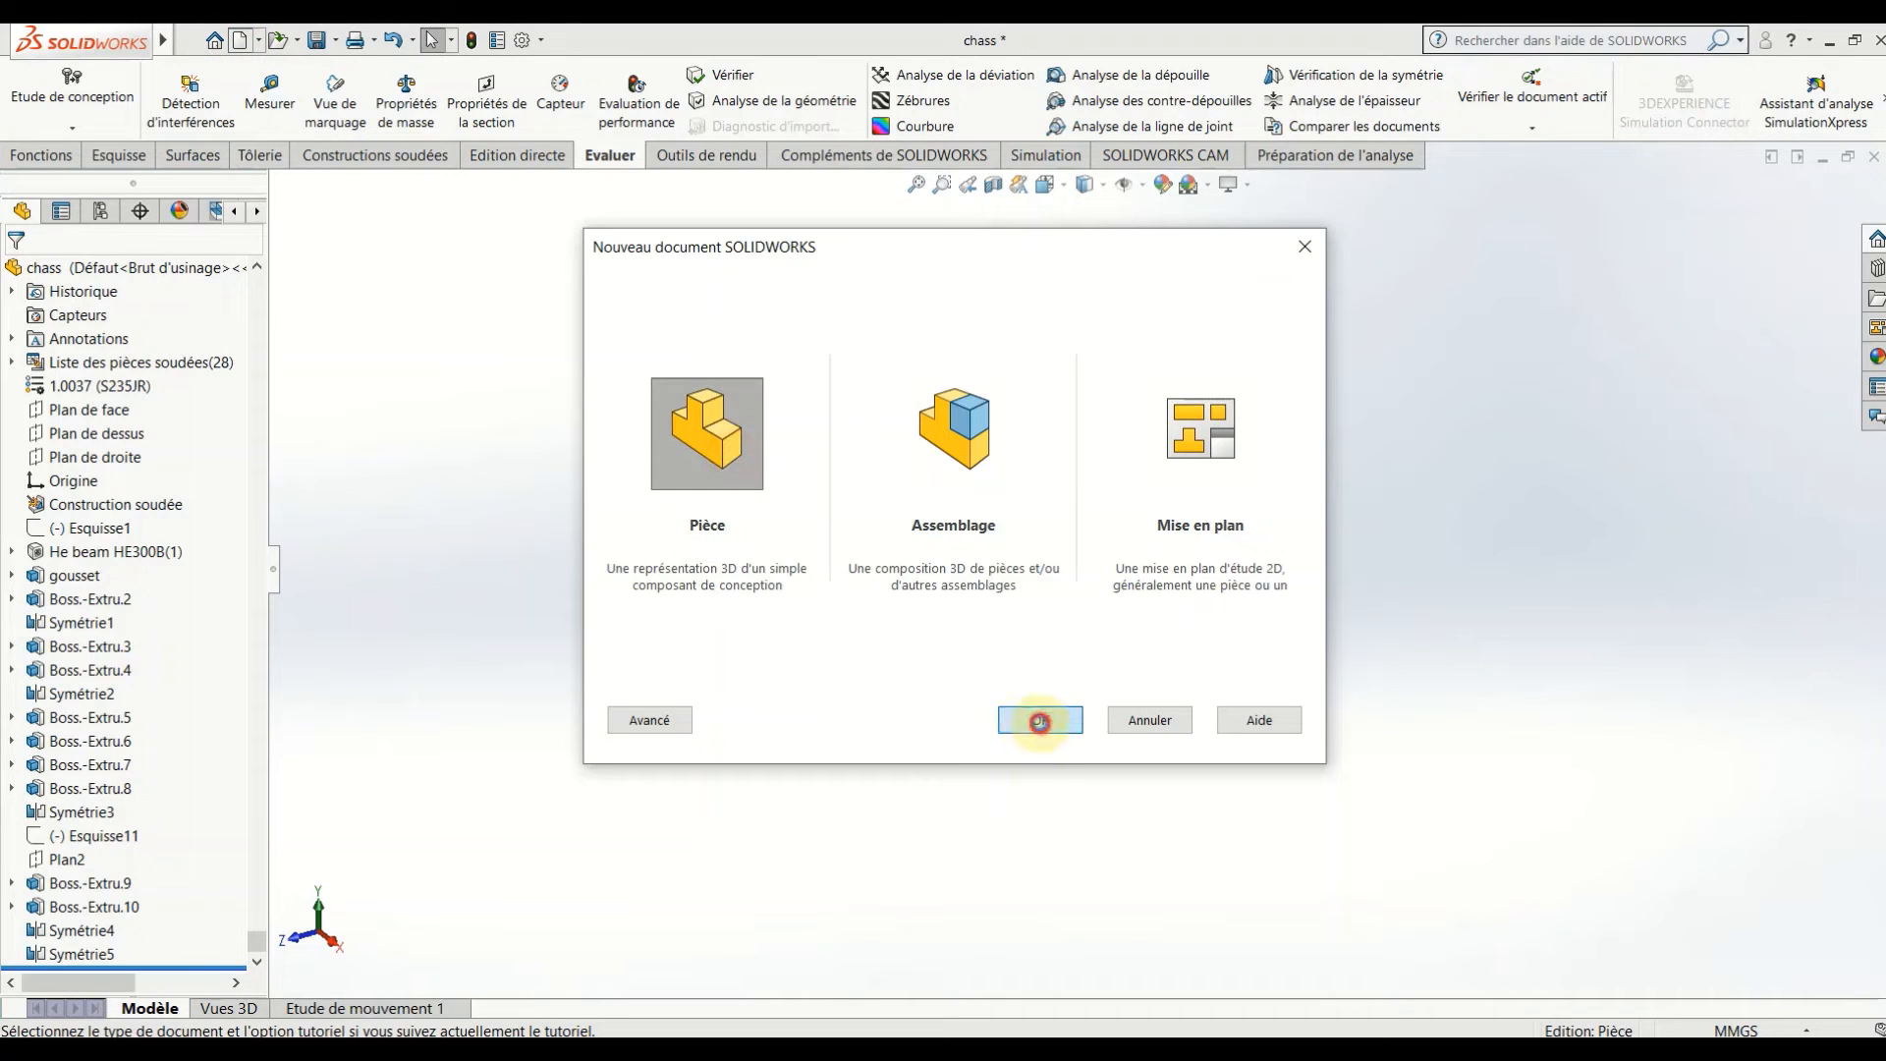
left_click(1040, 722)
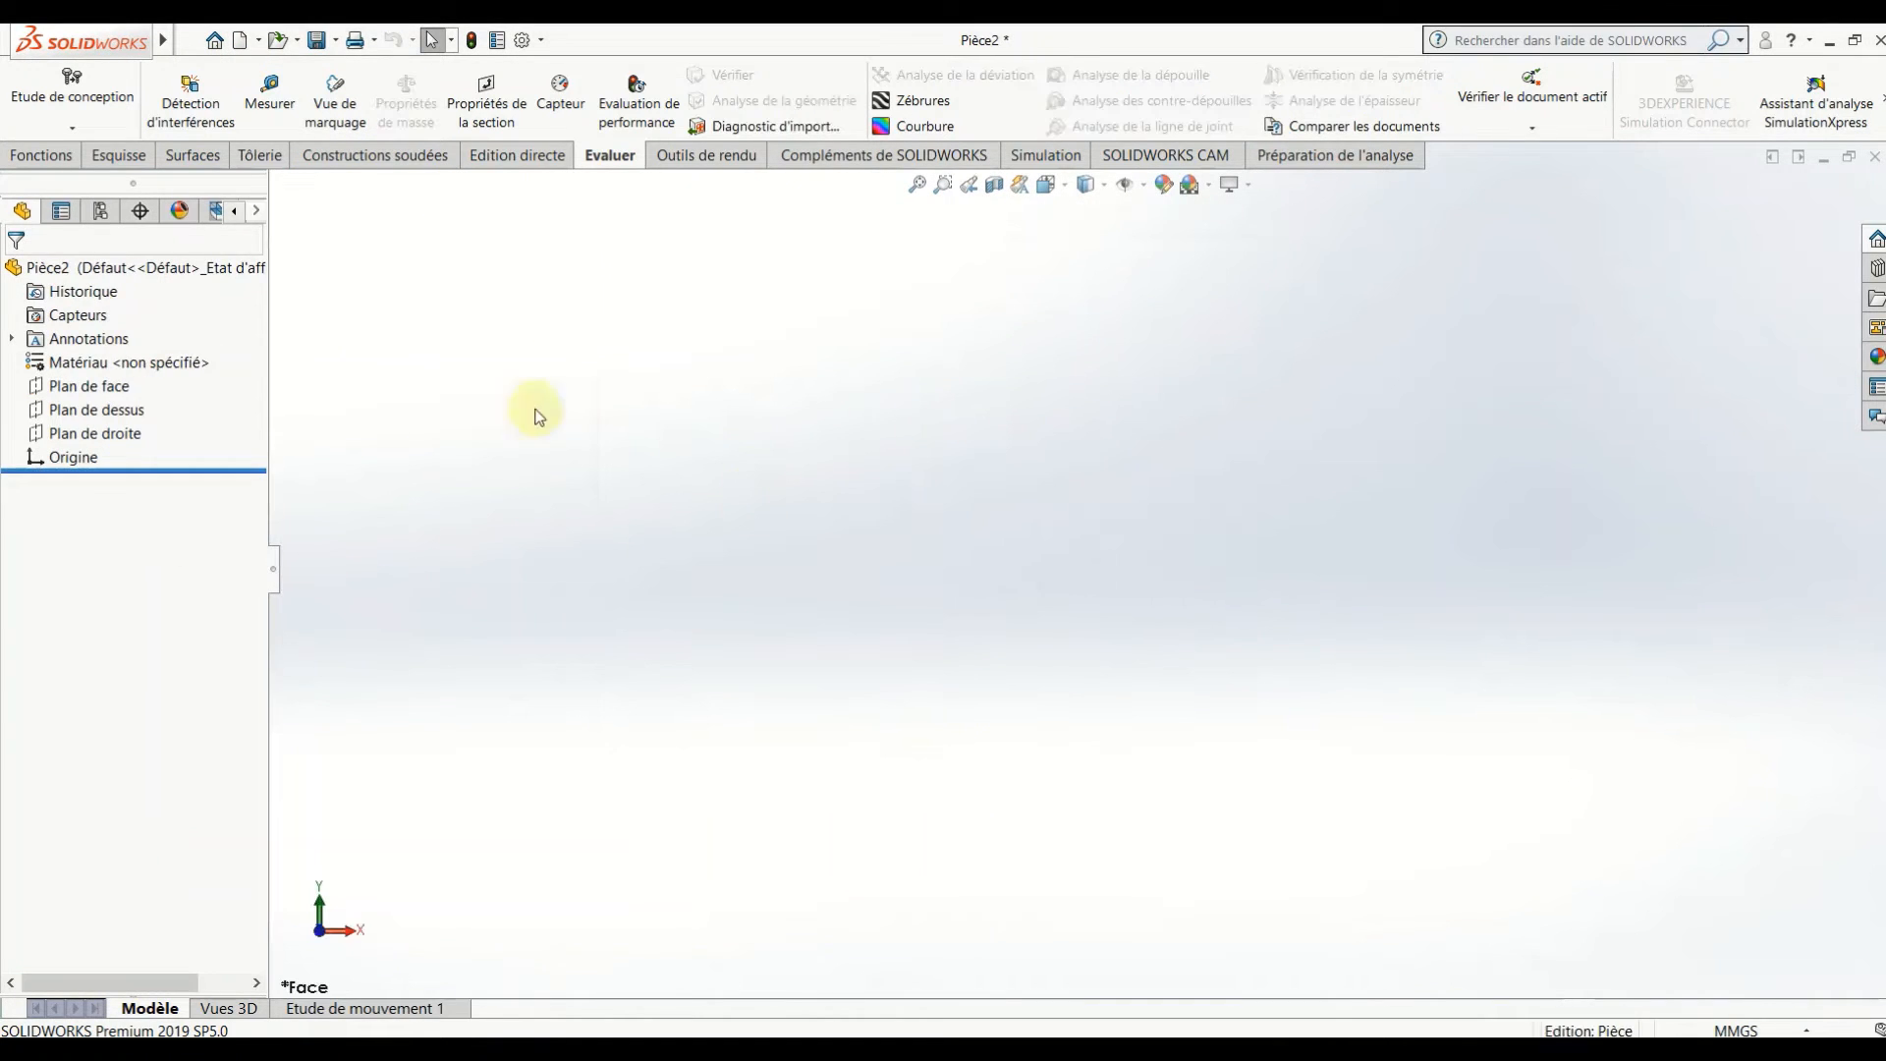
- Start a sketch on Plan de dessus and draw a center rectangle about 118 by 151 mm centred on the origin
left_click(105, 418)
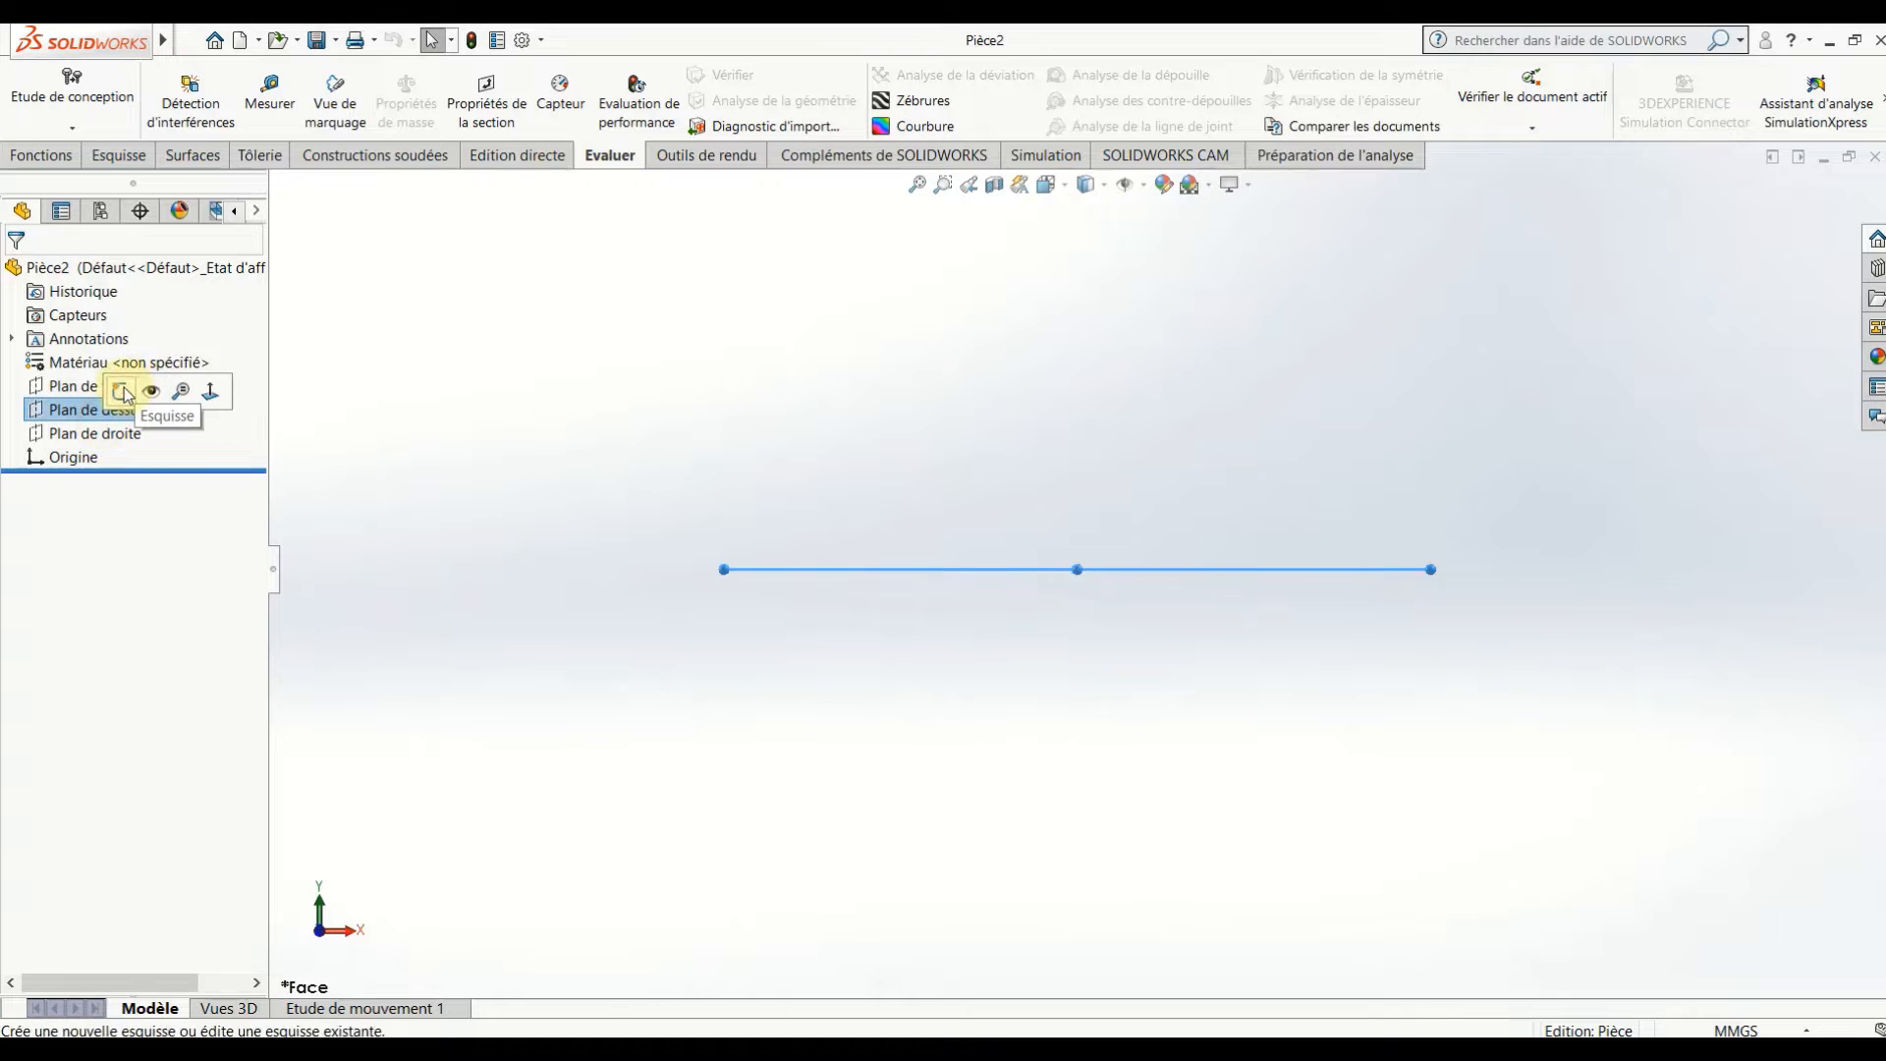
left_click(211, 390)
left_click(509, 457)
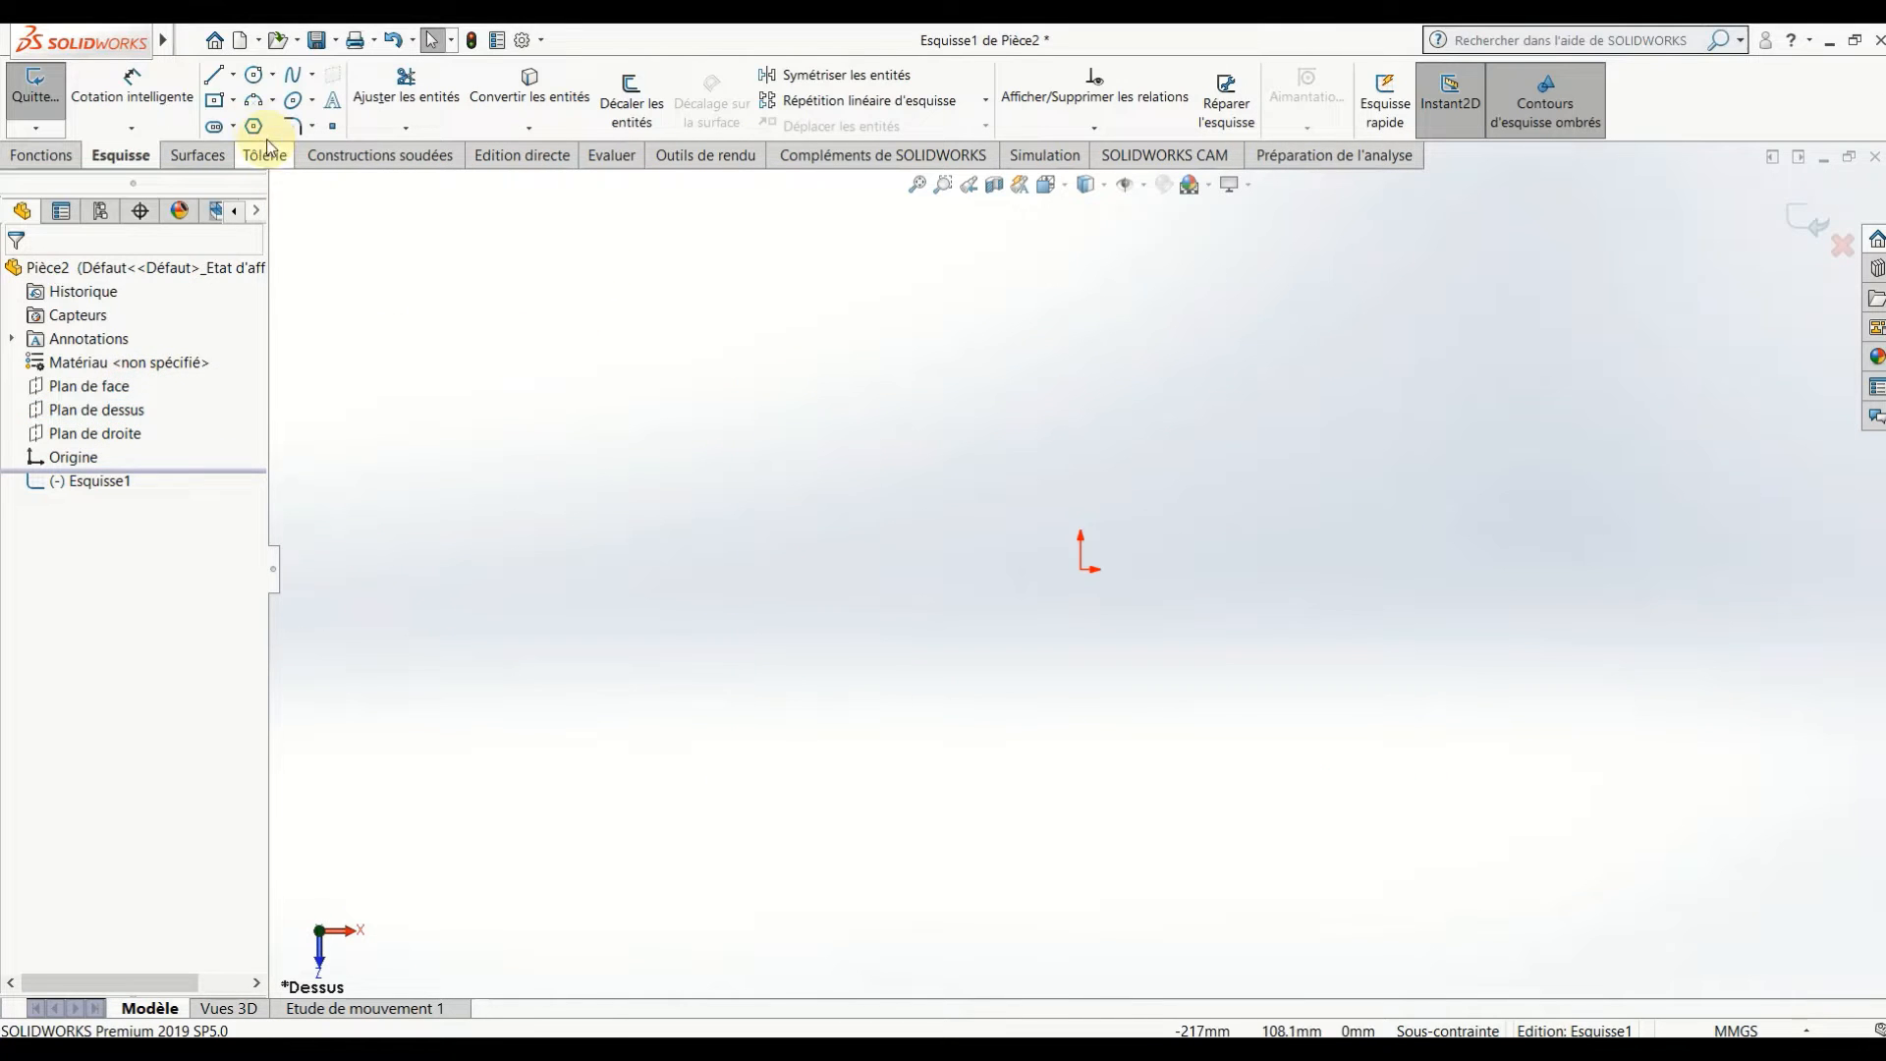
left_click(215, 101)
left_click(1080, 568)
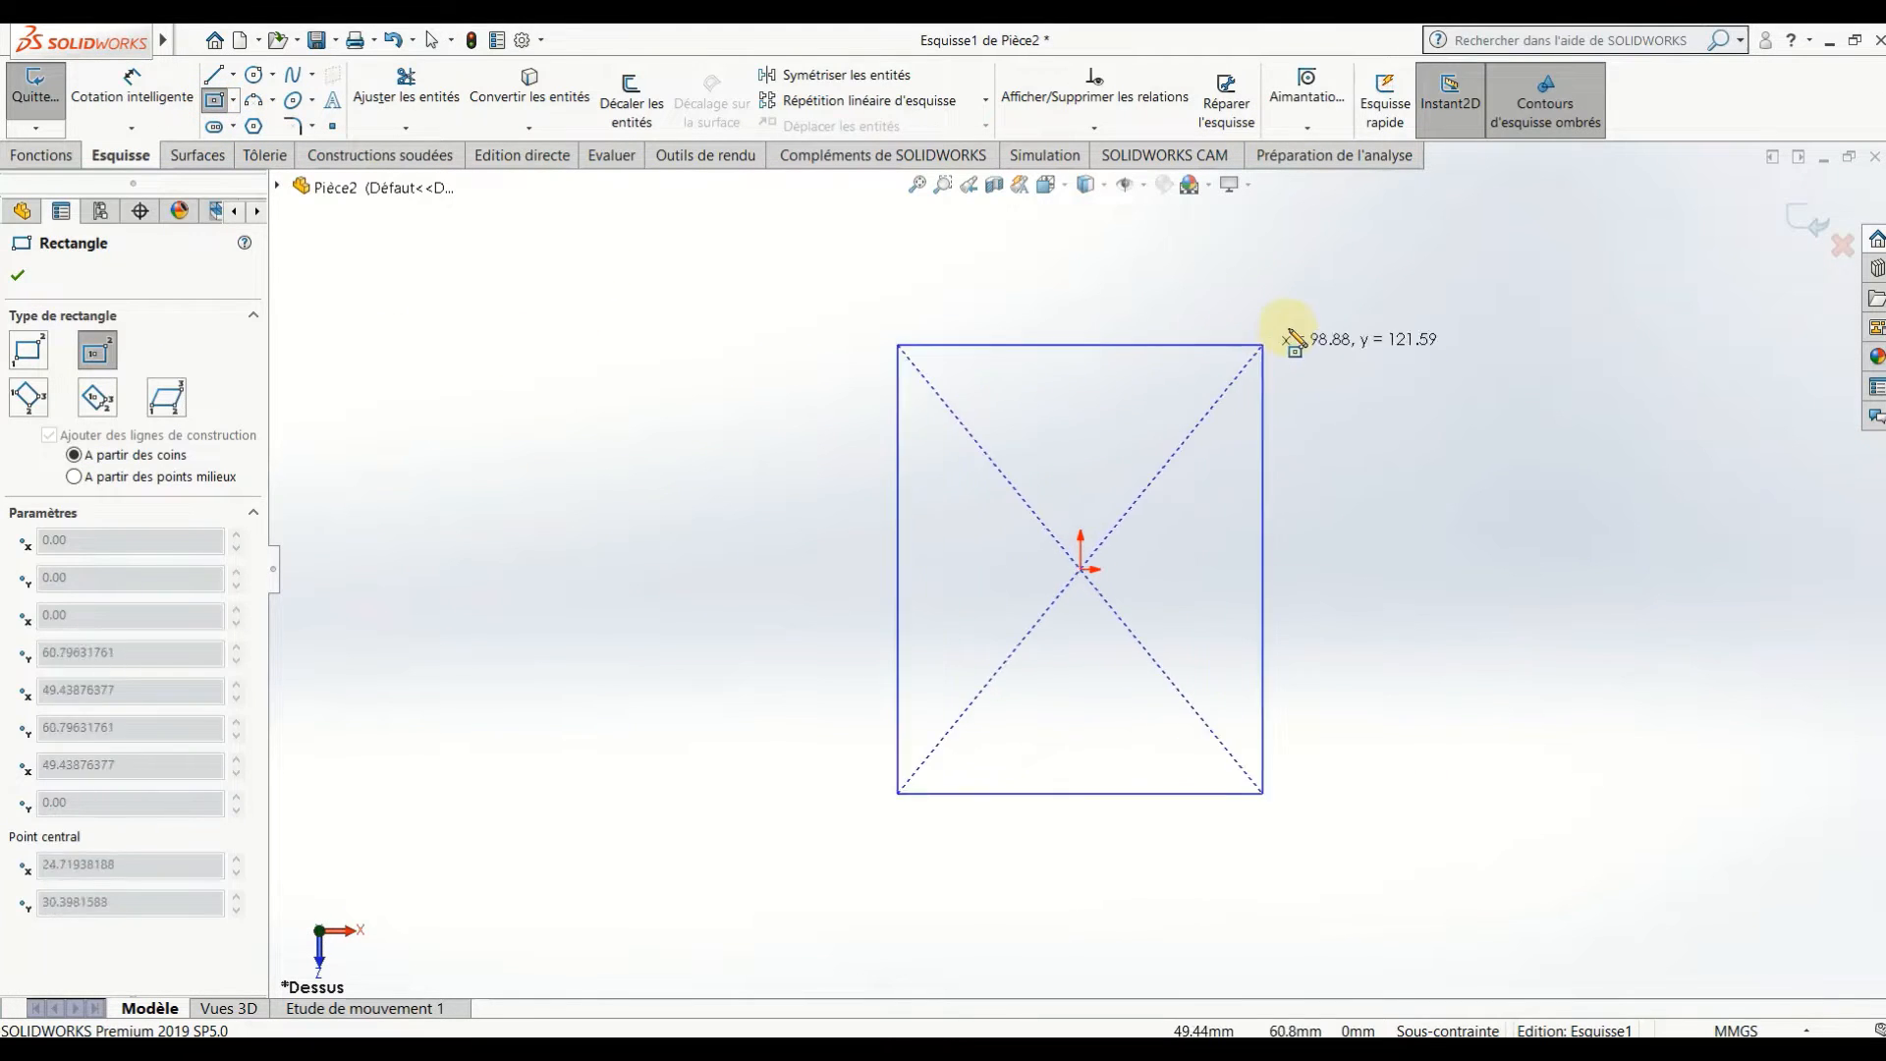
left_click(1297, 291)
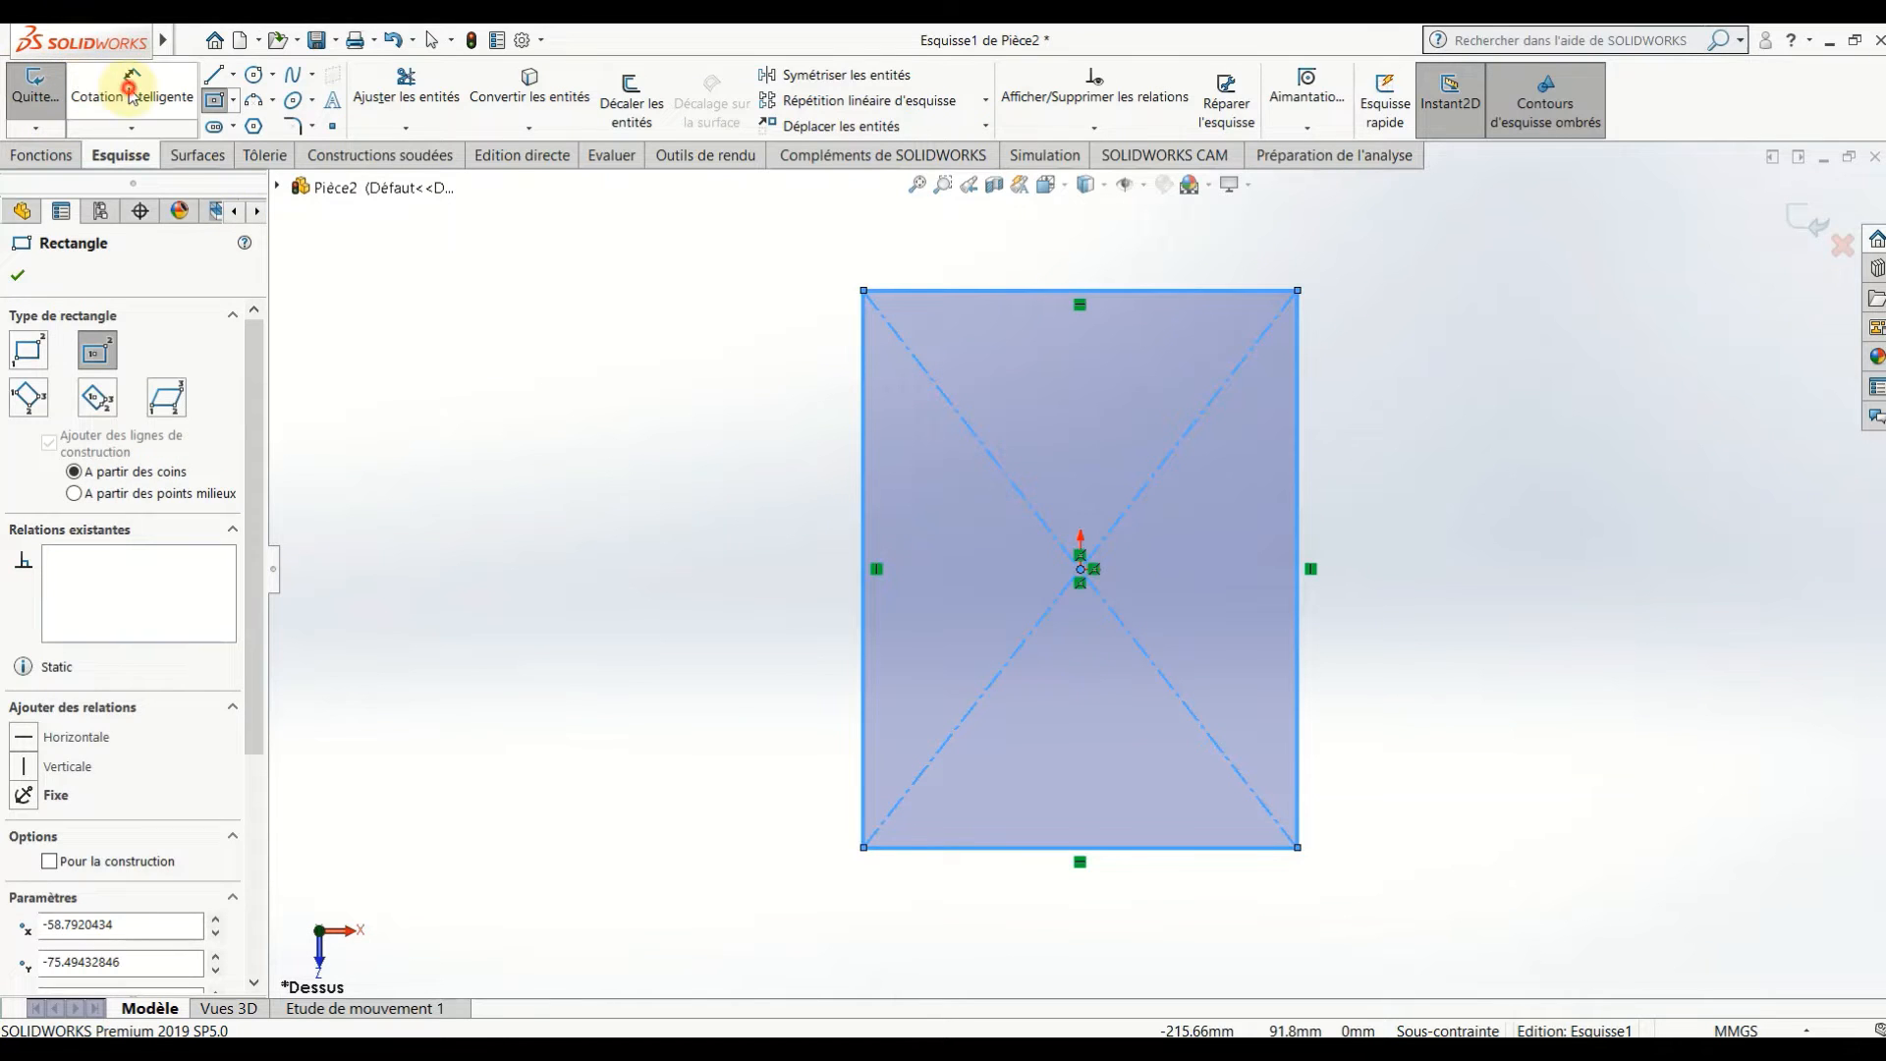
- Dimension the rectangle's vertical side to 1850 mm
left_click(128, 91)
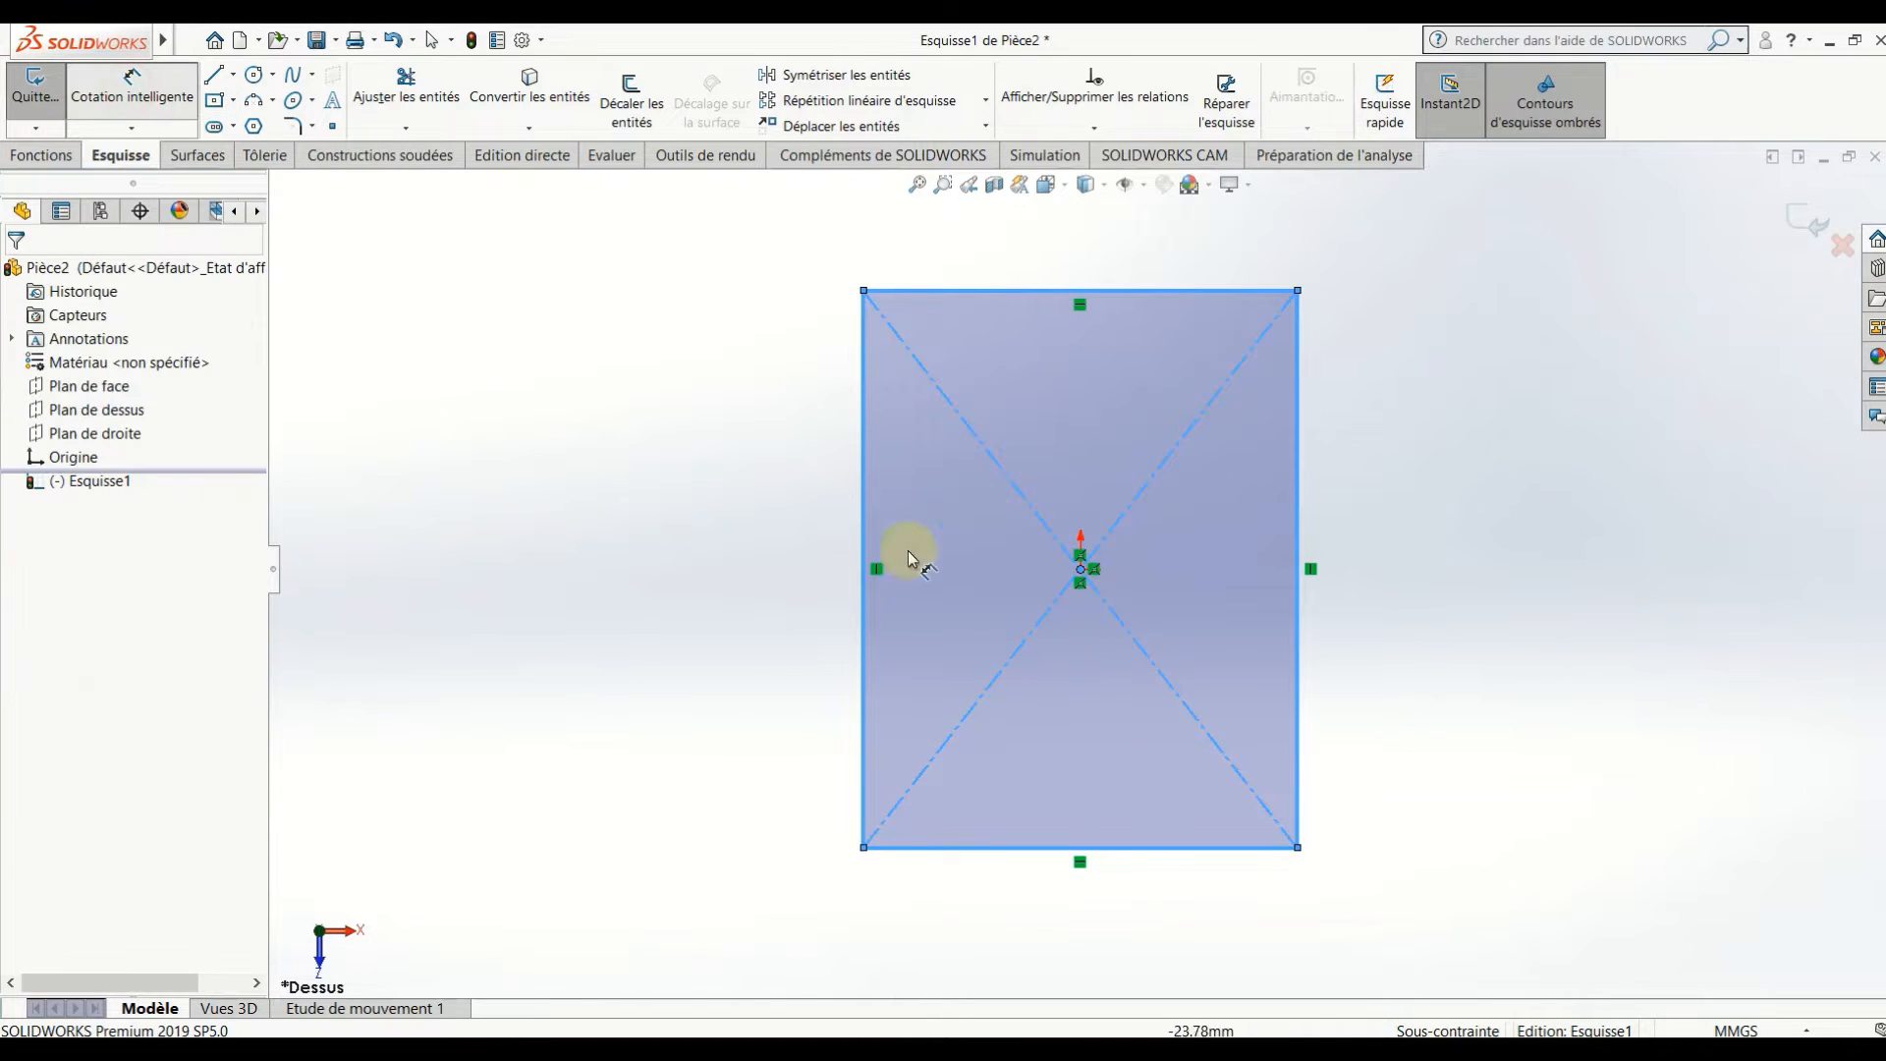
left_click(862, 643)
left_click(703, 569)
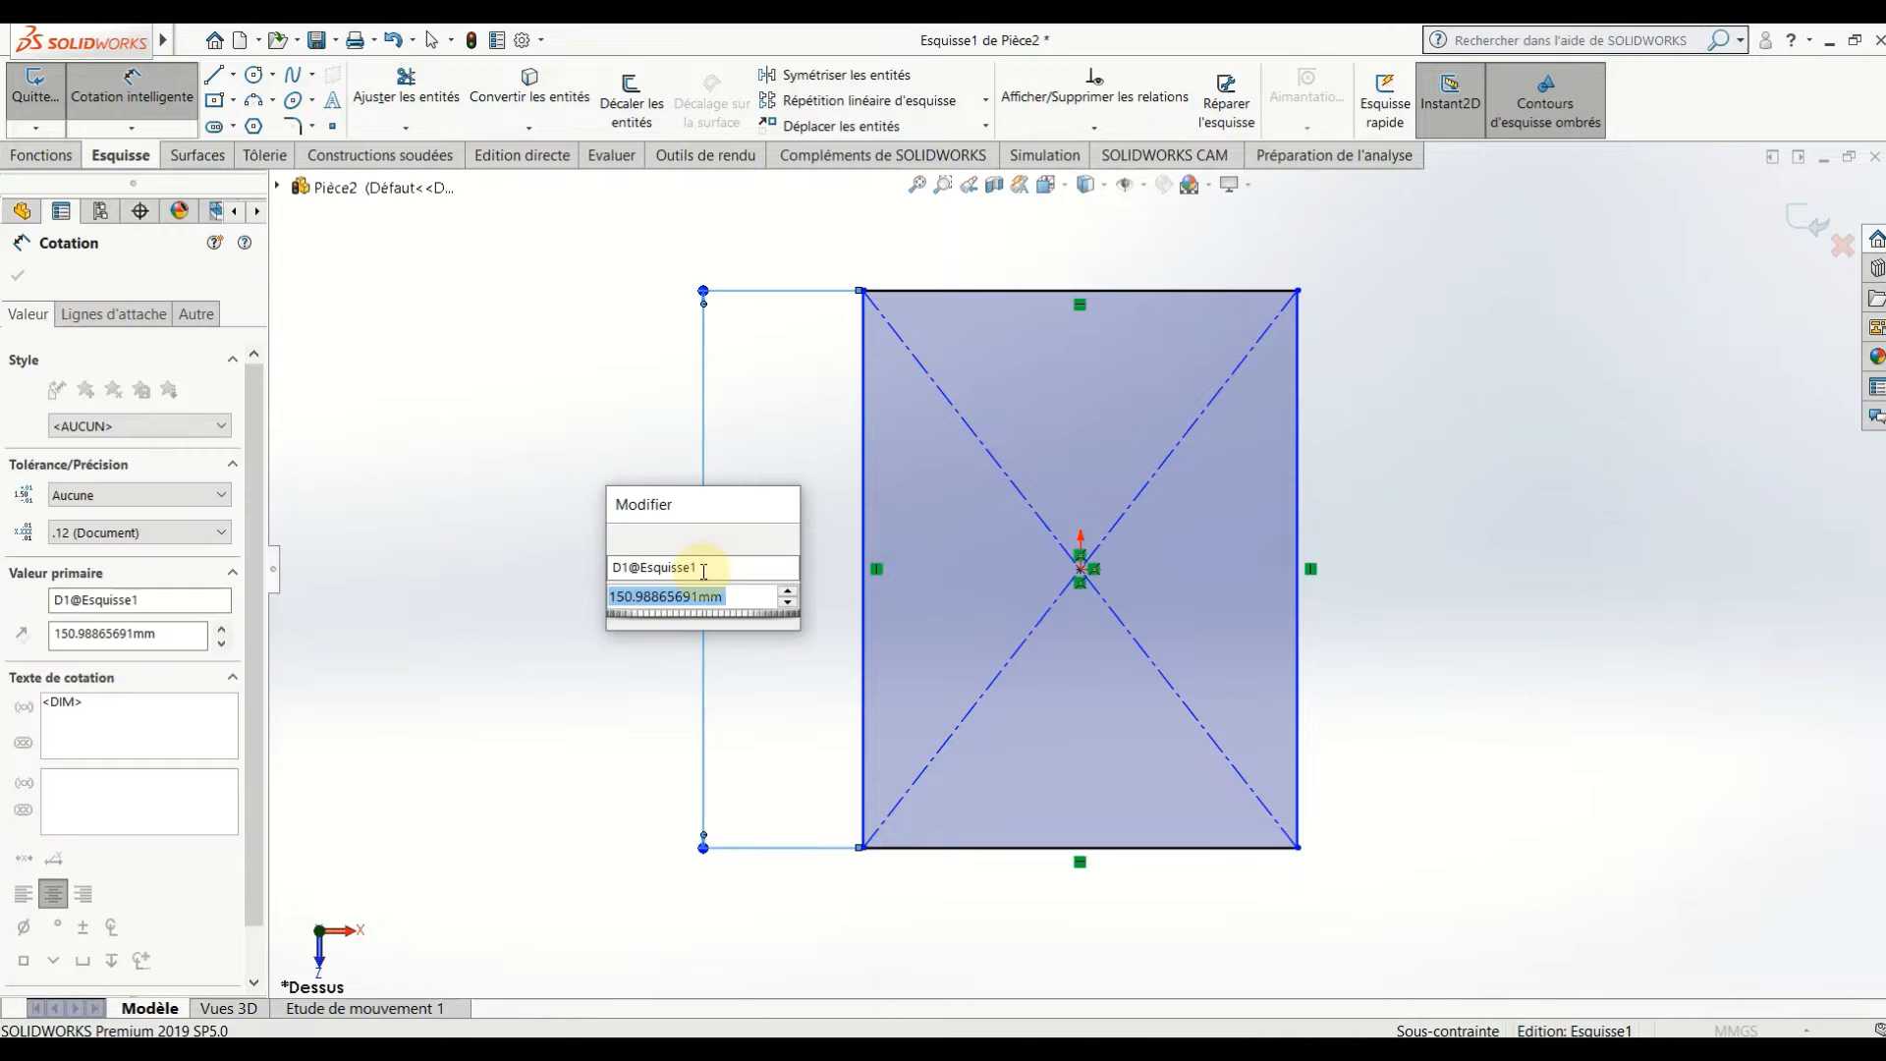
type("1850")
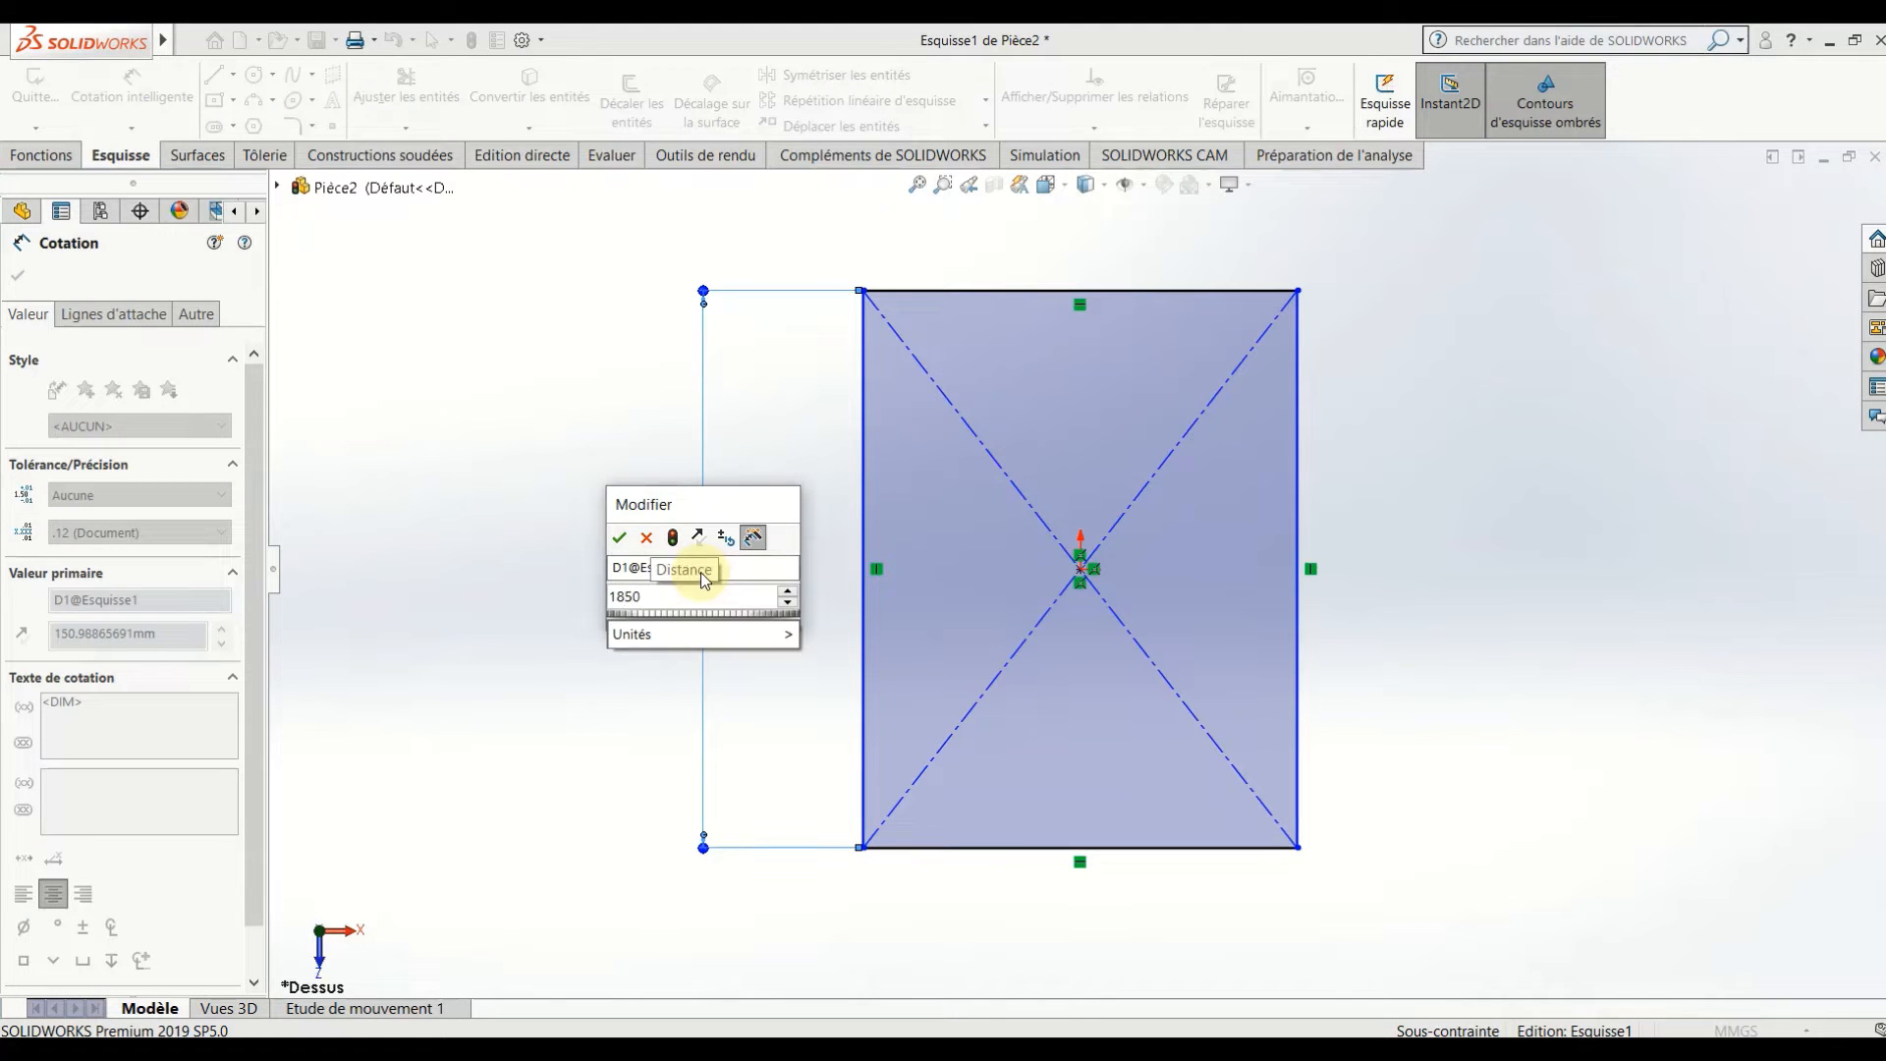
key("Return")
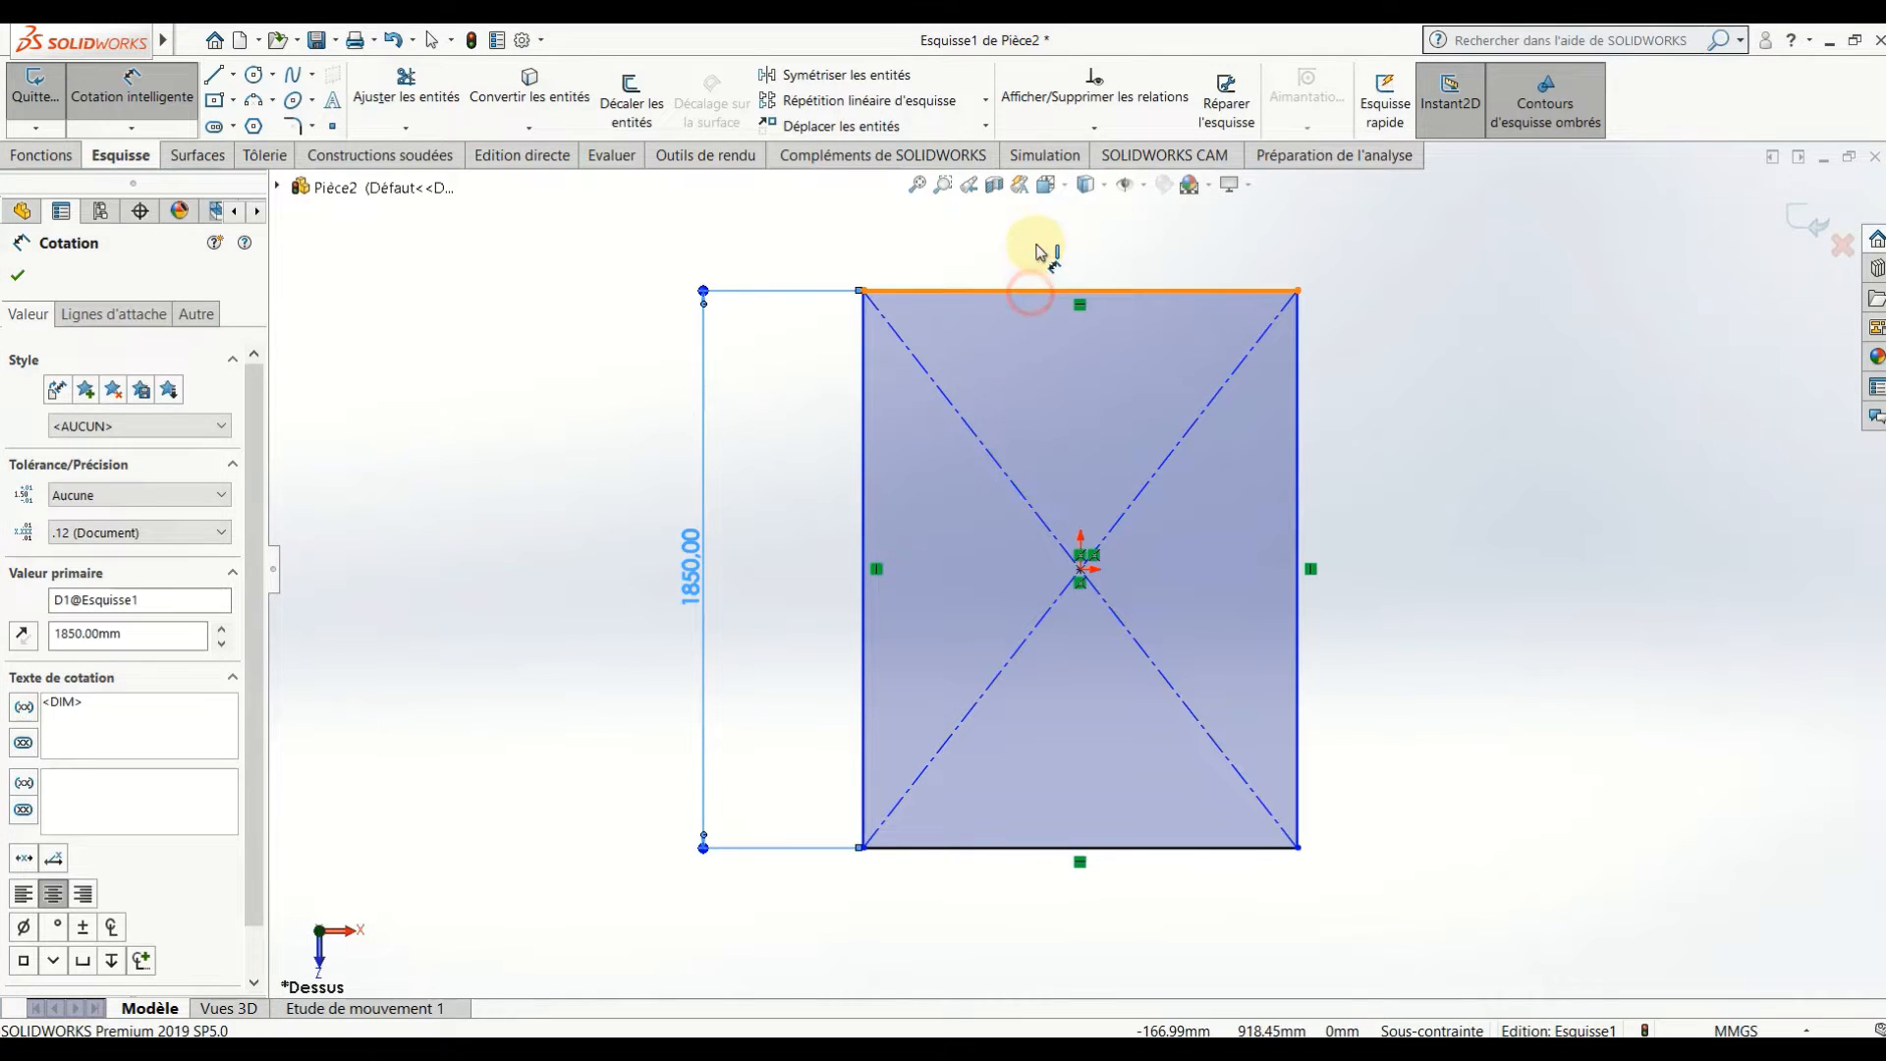
- Dimension the rectangle's upper horizontal side to 1410 mm
left_click(1034, 289)
left_click(1069, 231)
type("141")
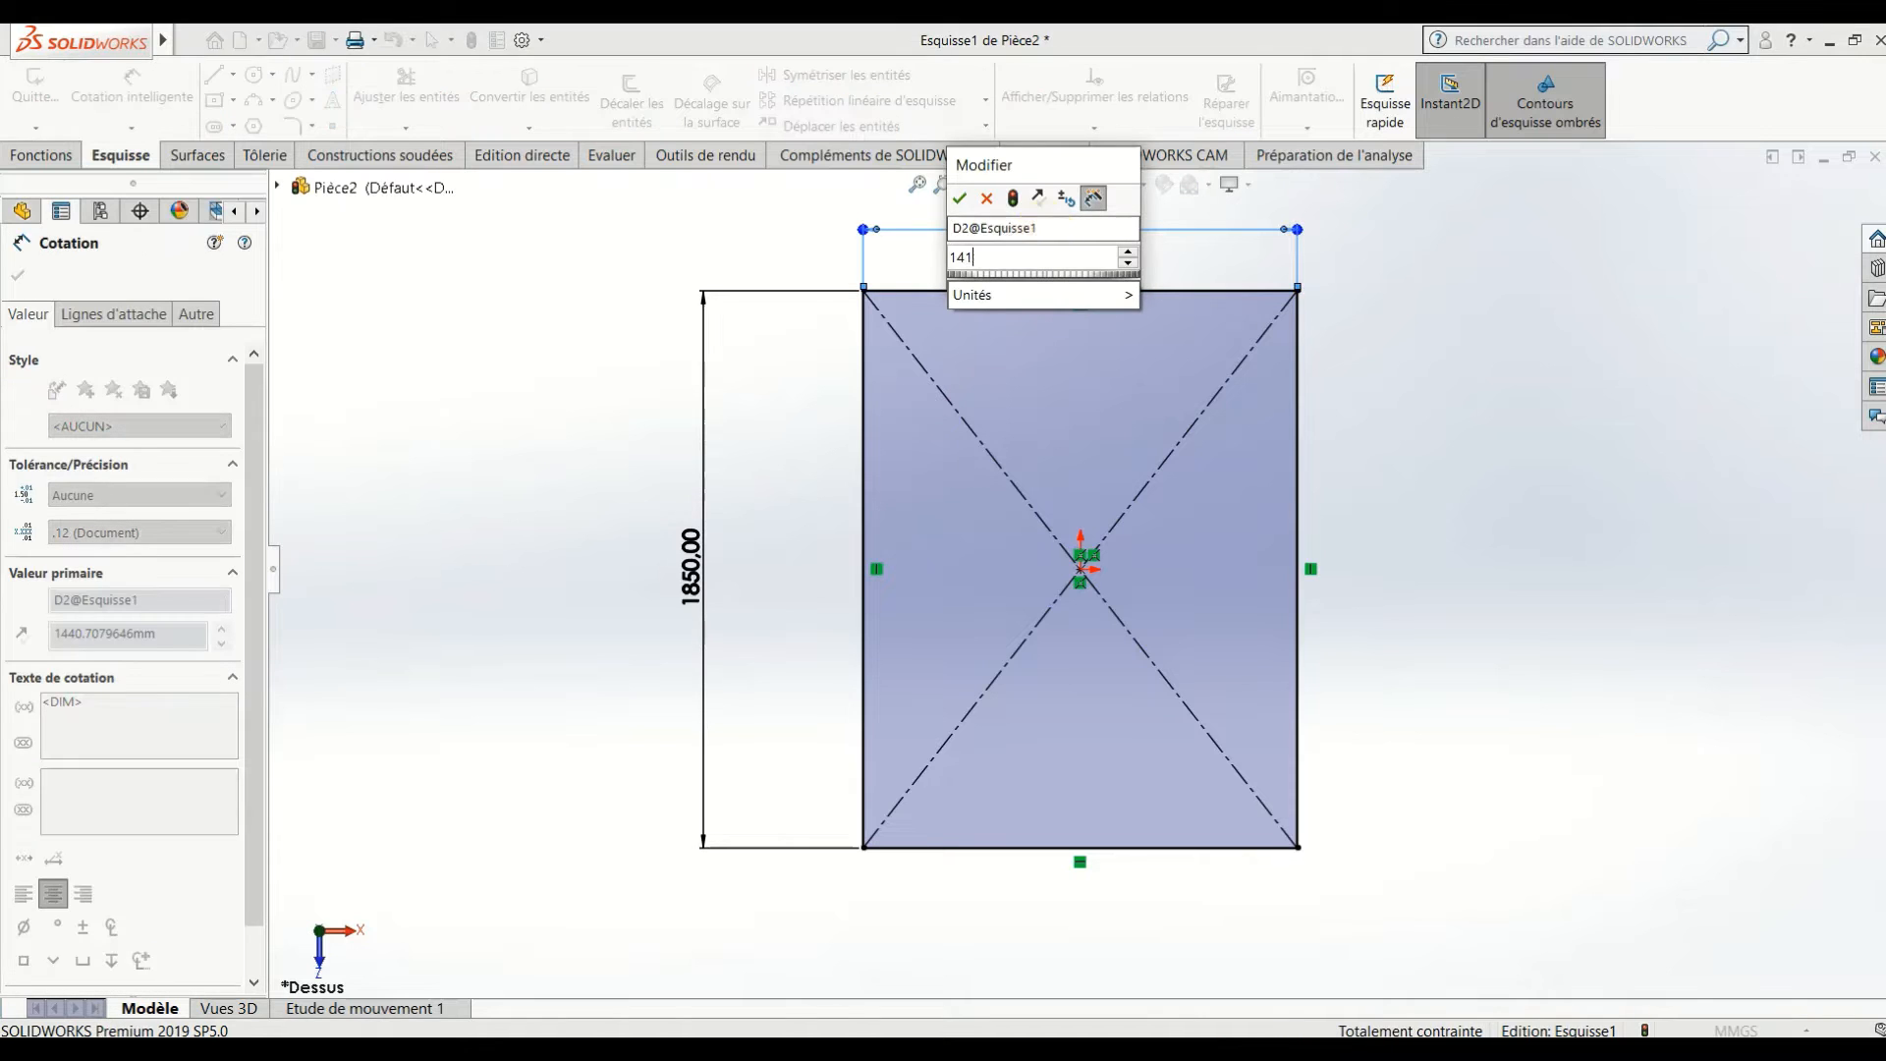
type("0")
key("Return")
left_click(1405, 348)
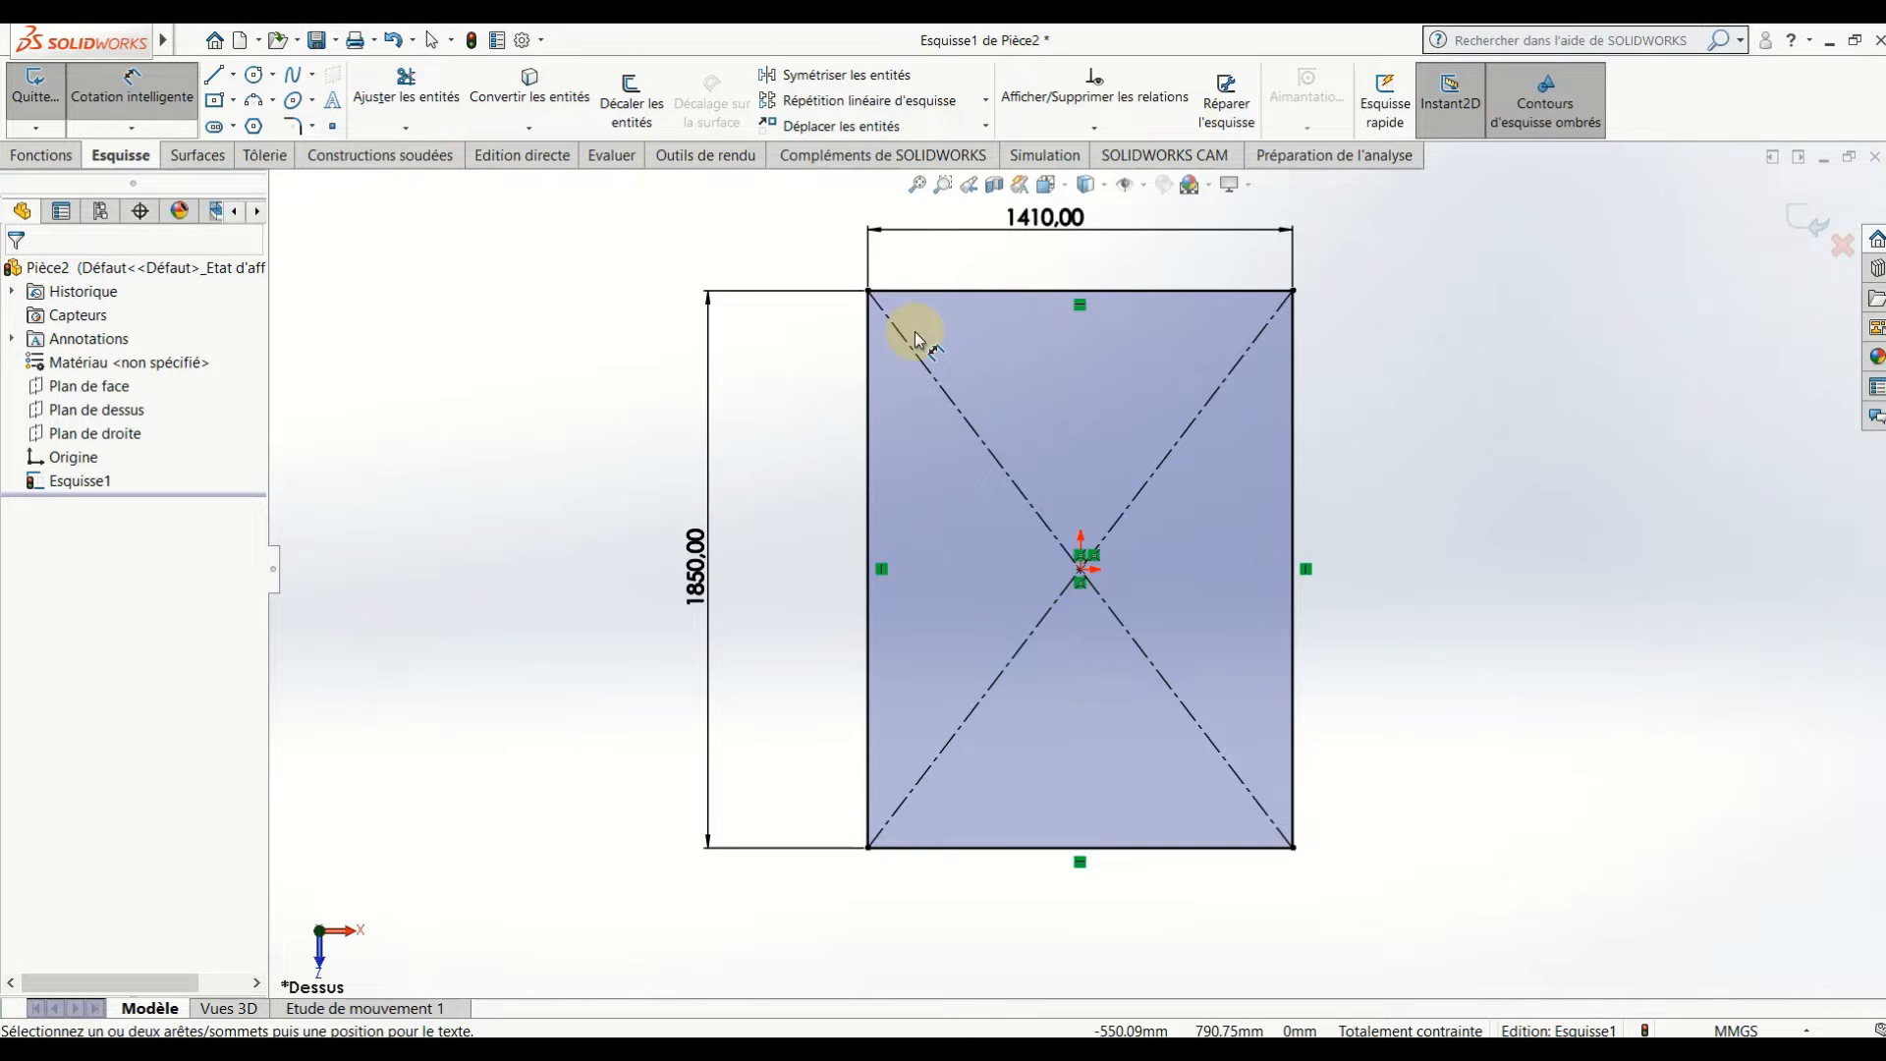
double_click(984, 295)
right_click(985, 298)
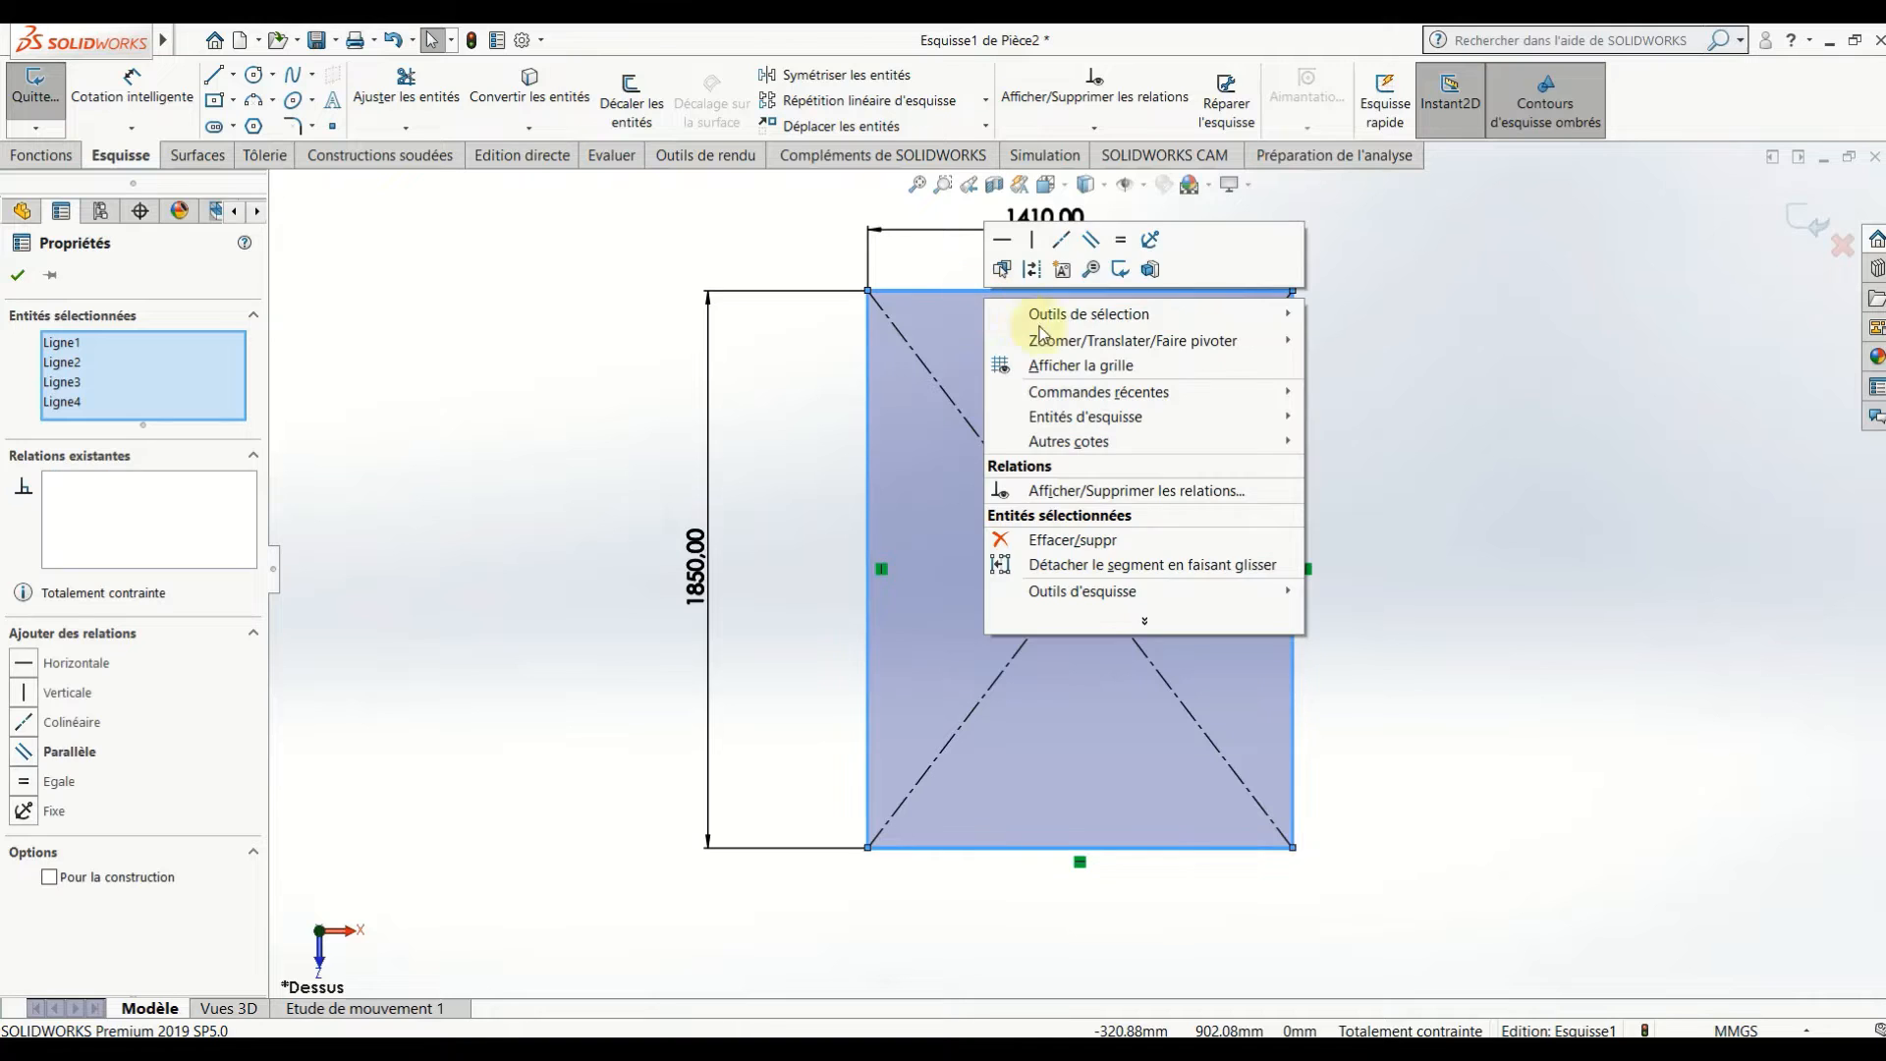
left_click(1032, 270)
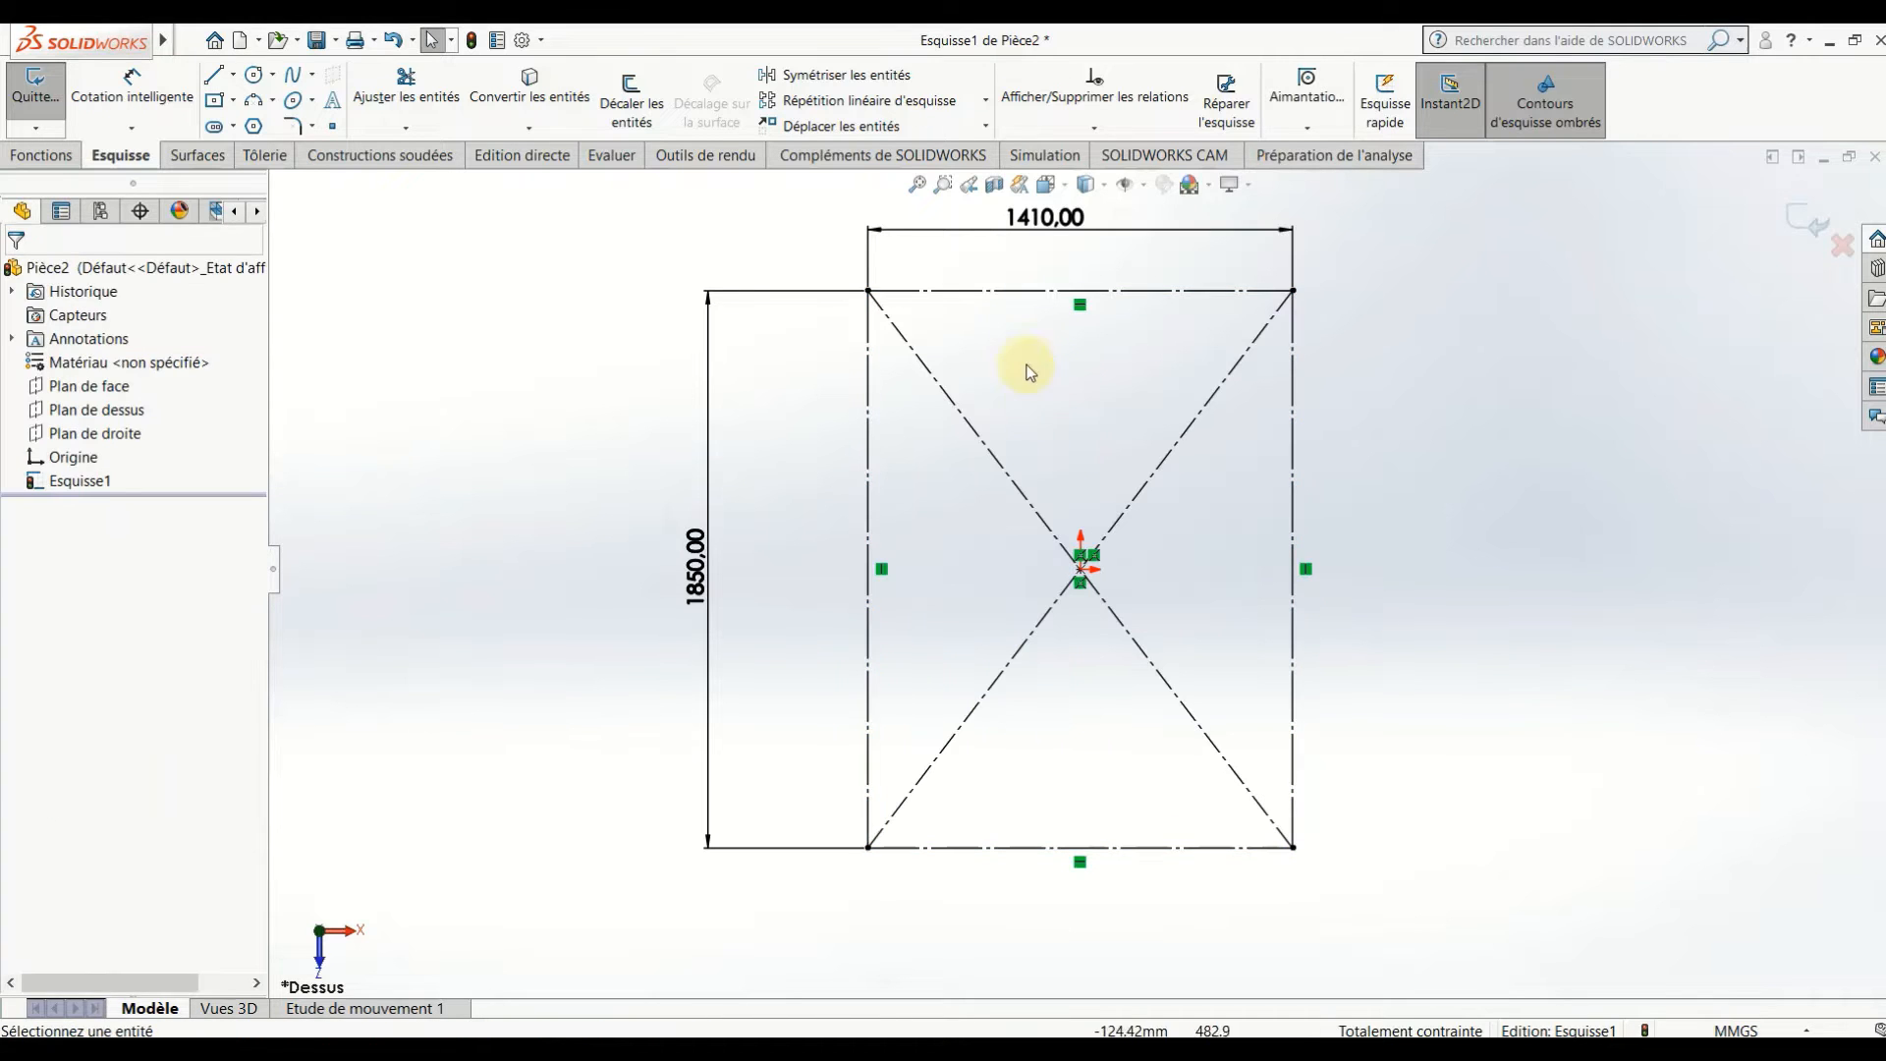
left_click(392, 39)
- Convert the rectangle's upper and lower horizontal sides to construction lines
left_click(959, 292)
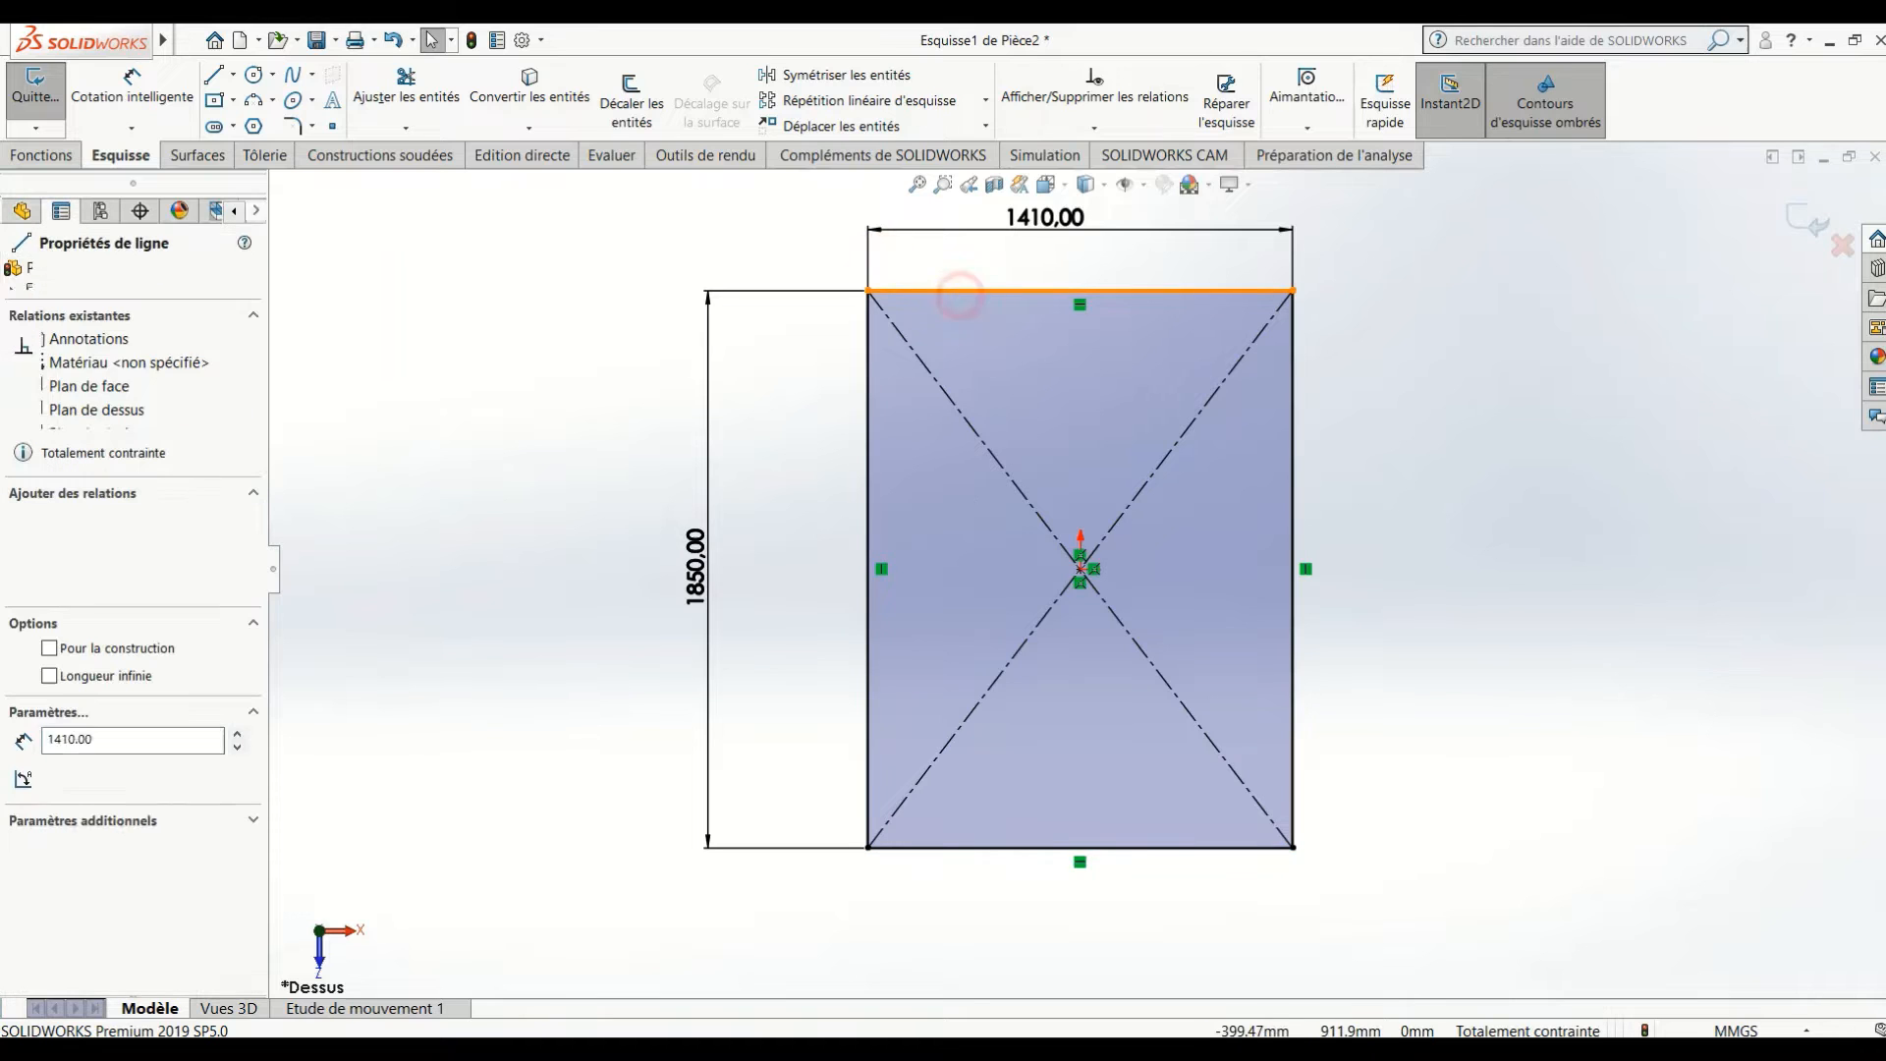
right_click(961, 295)
left_click(1006, 272)
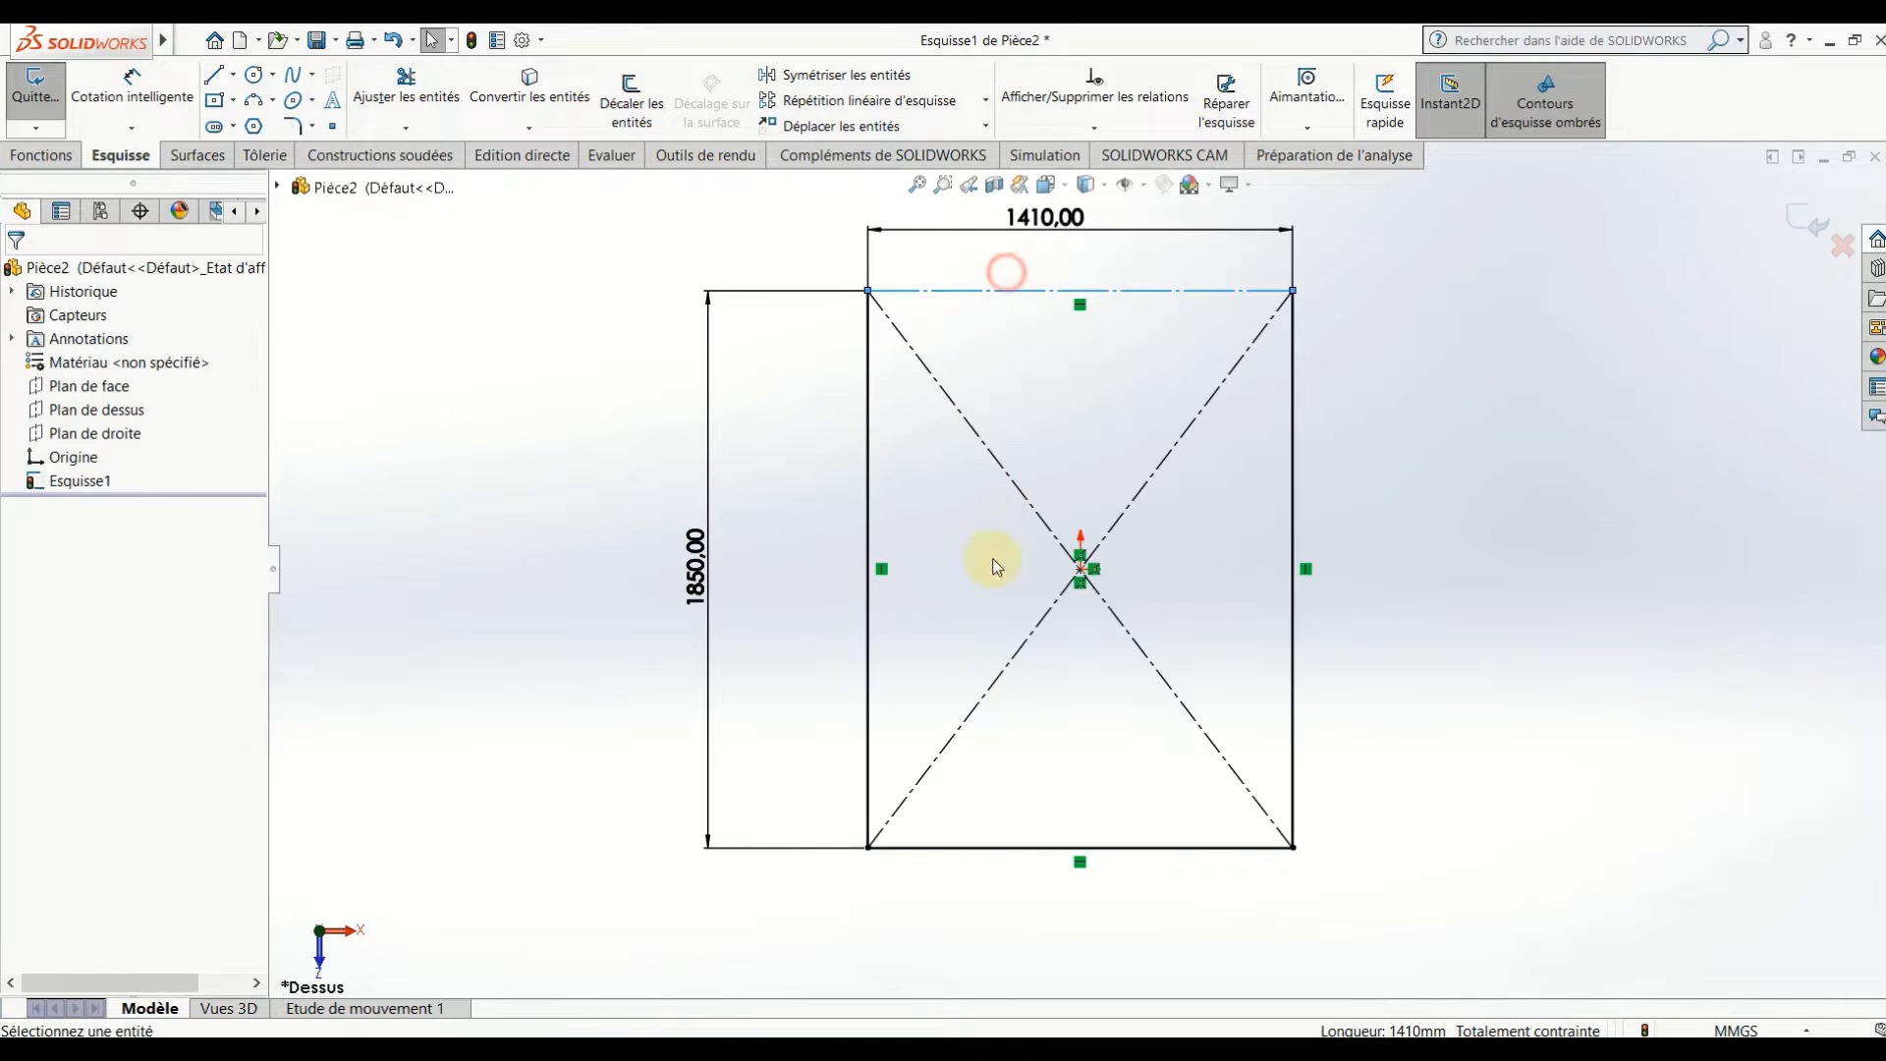
left_click(997, 861)
right_click(996, 858)
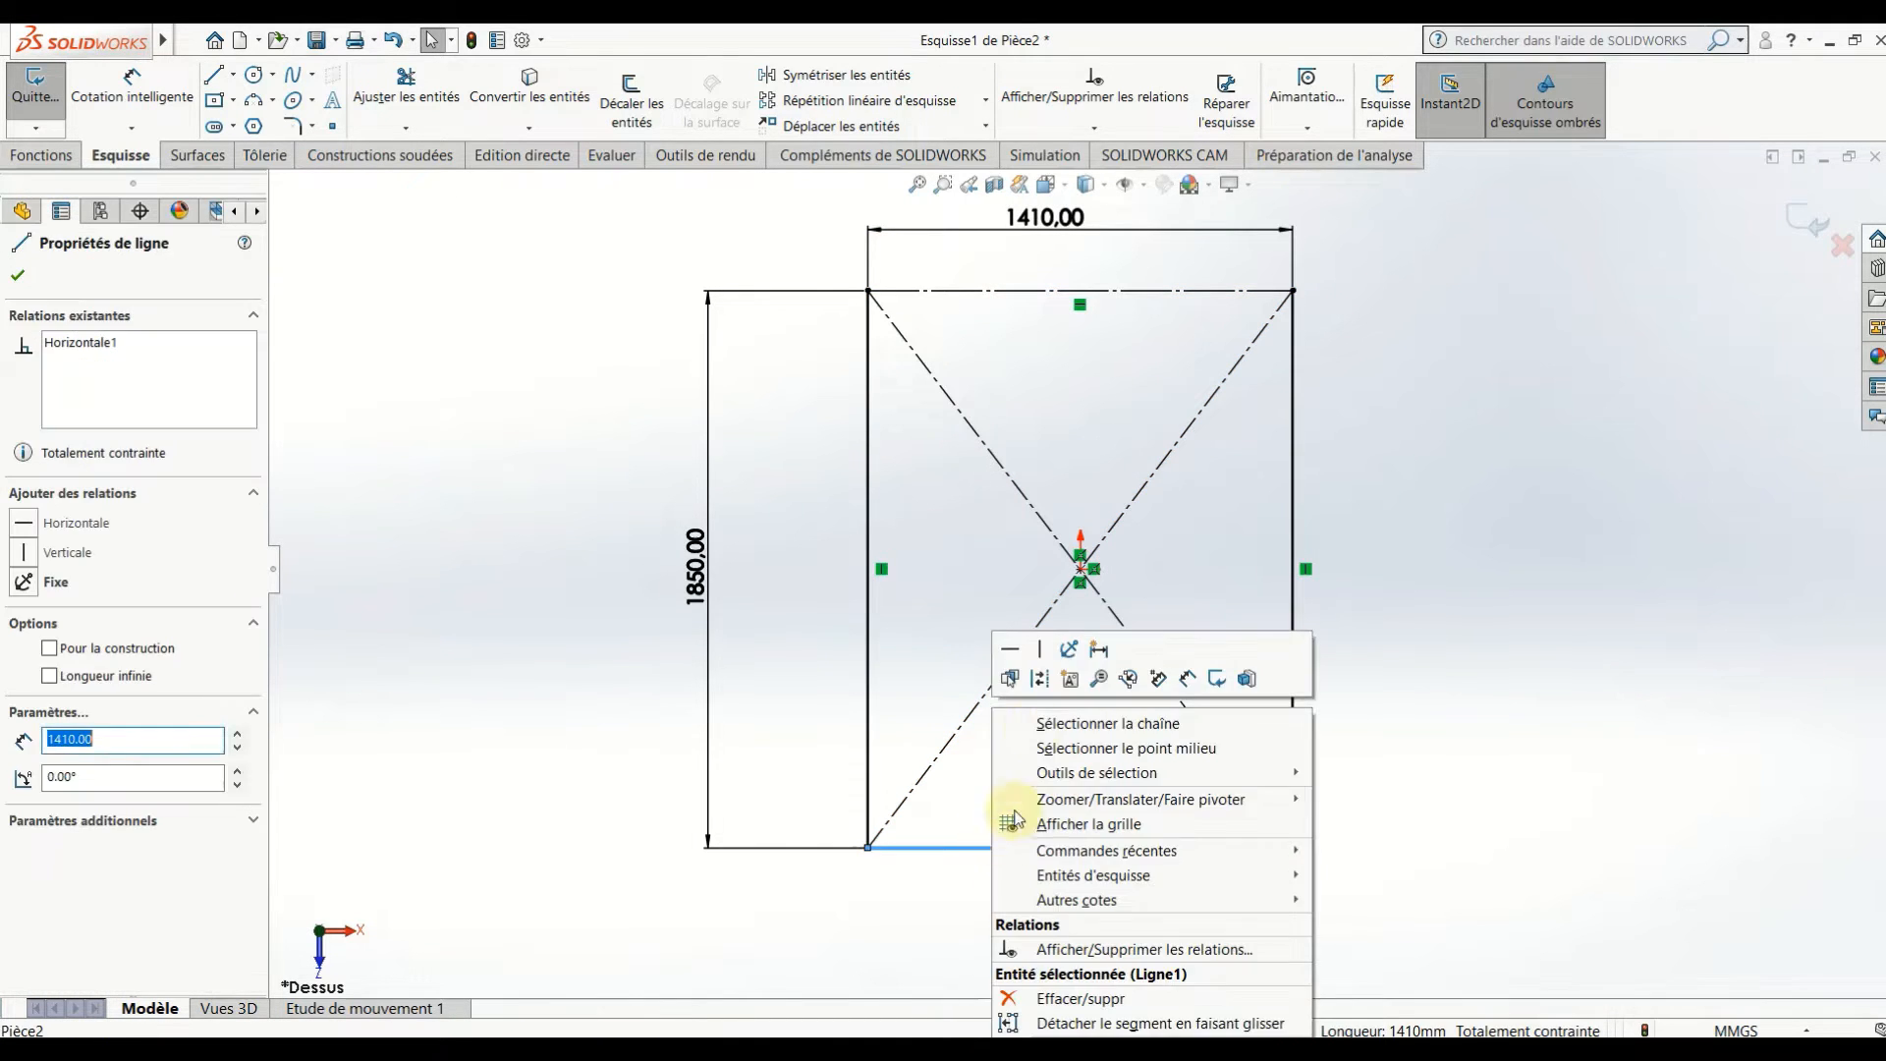
left_click(1037, 675)
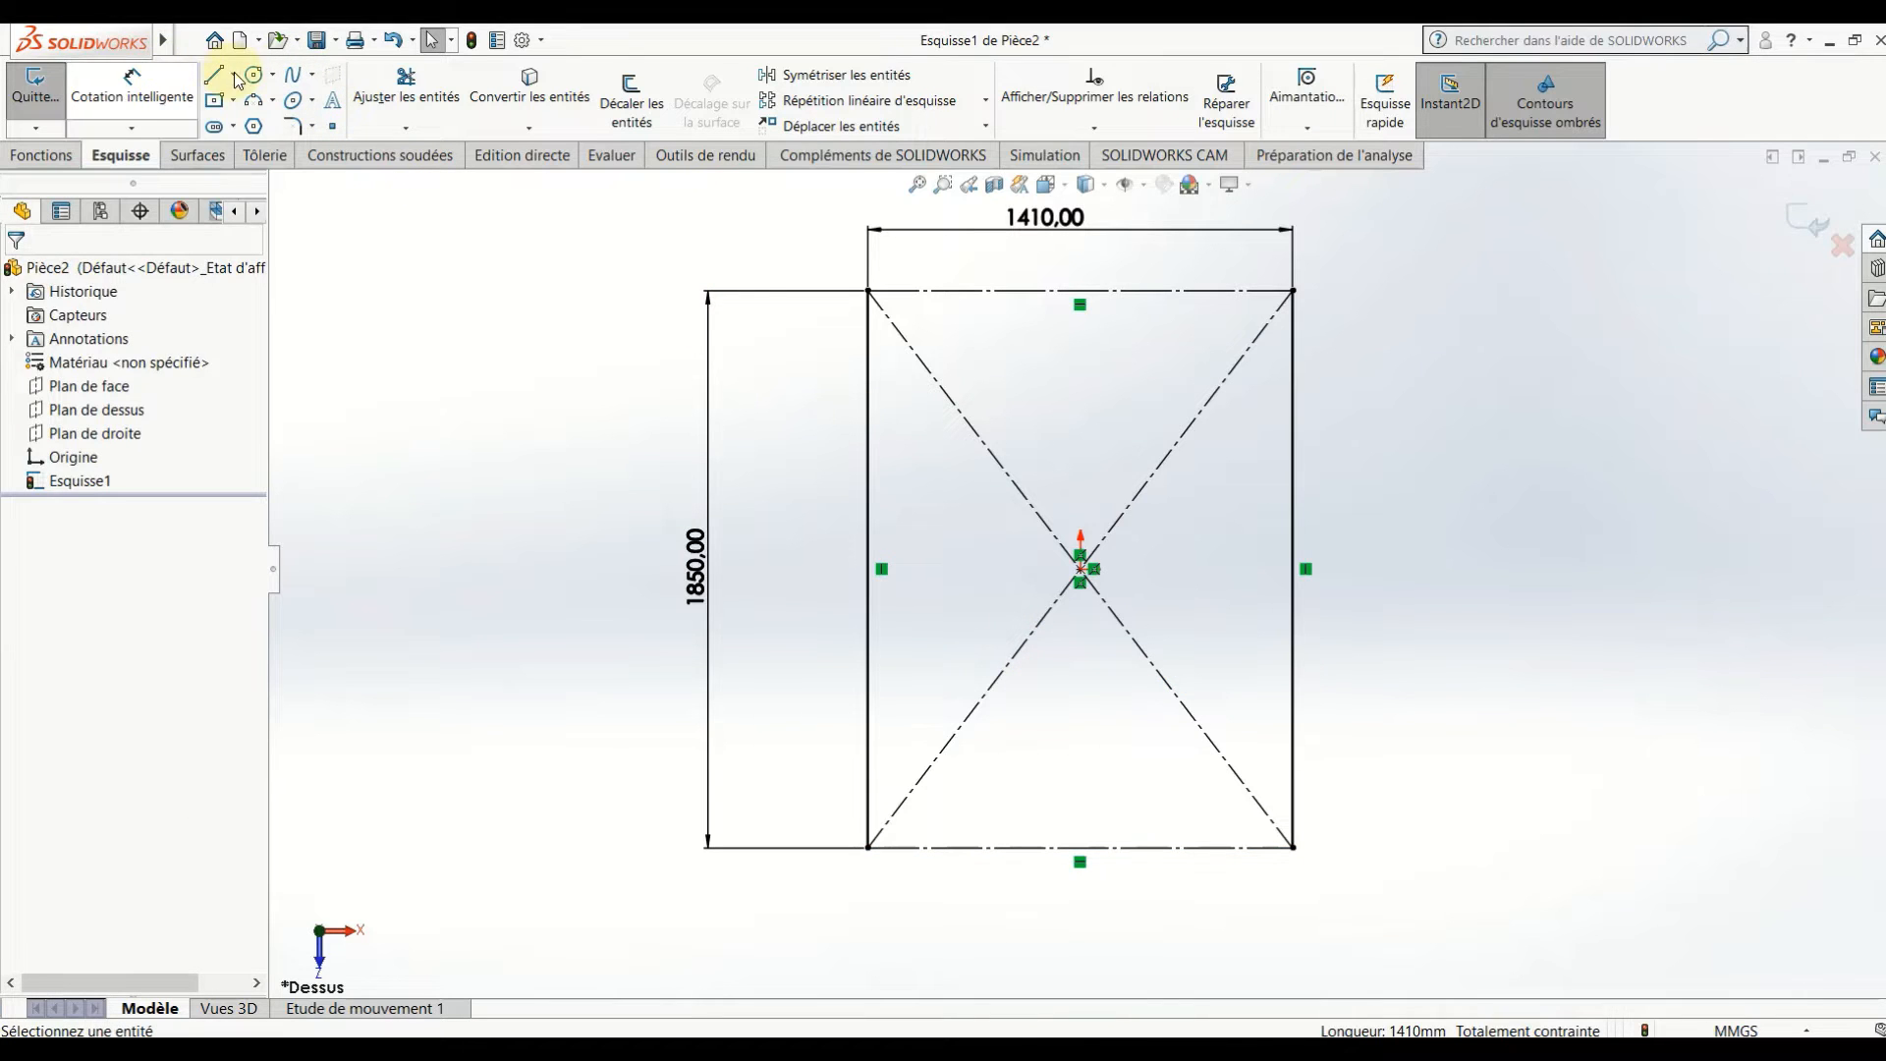
- Sketch two horizontal lines between the rectangle's vertical sides, one near the upper edge and one near the lower edge
key("l")
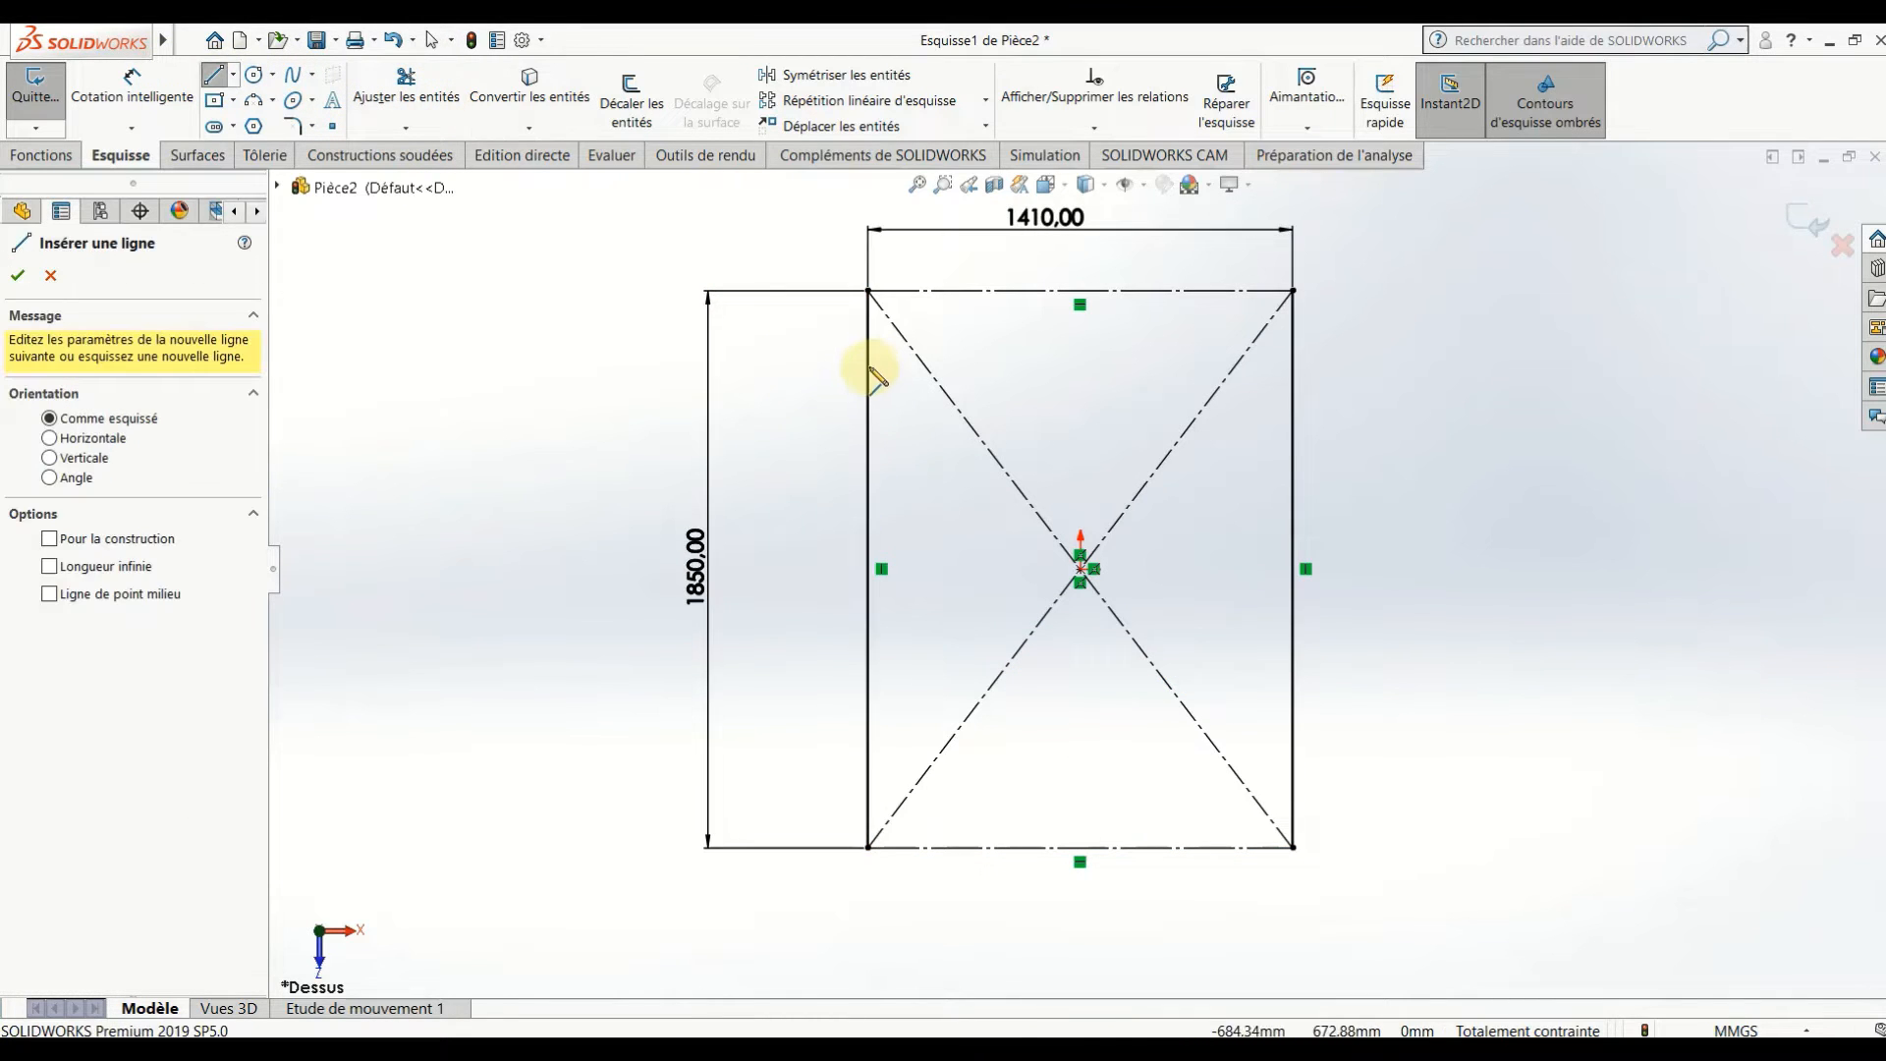
left_click(869, 368)
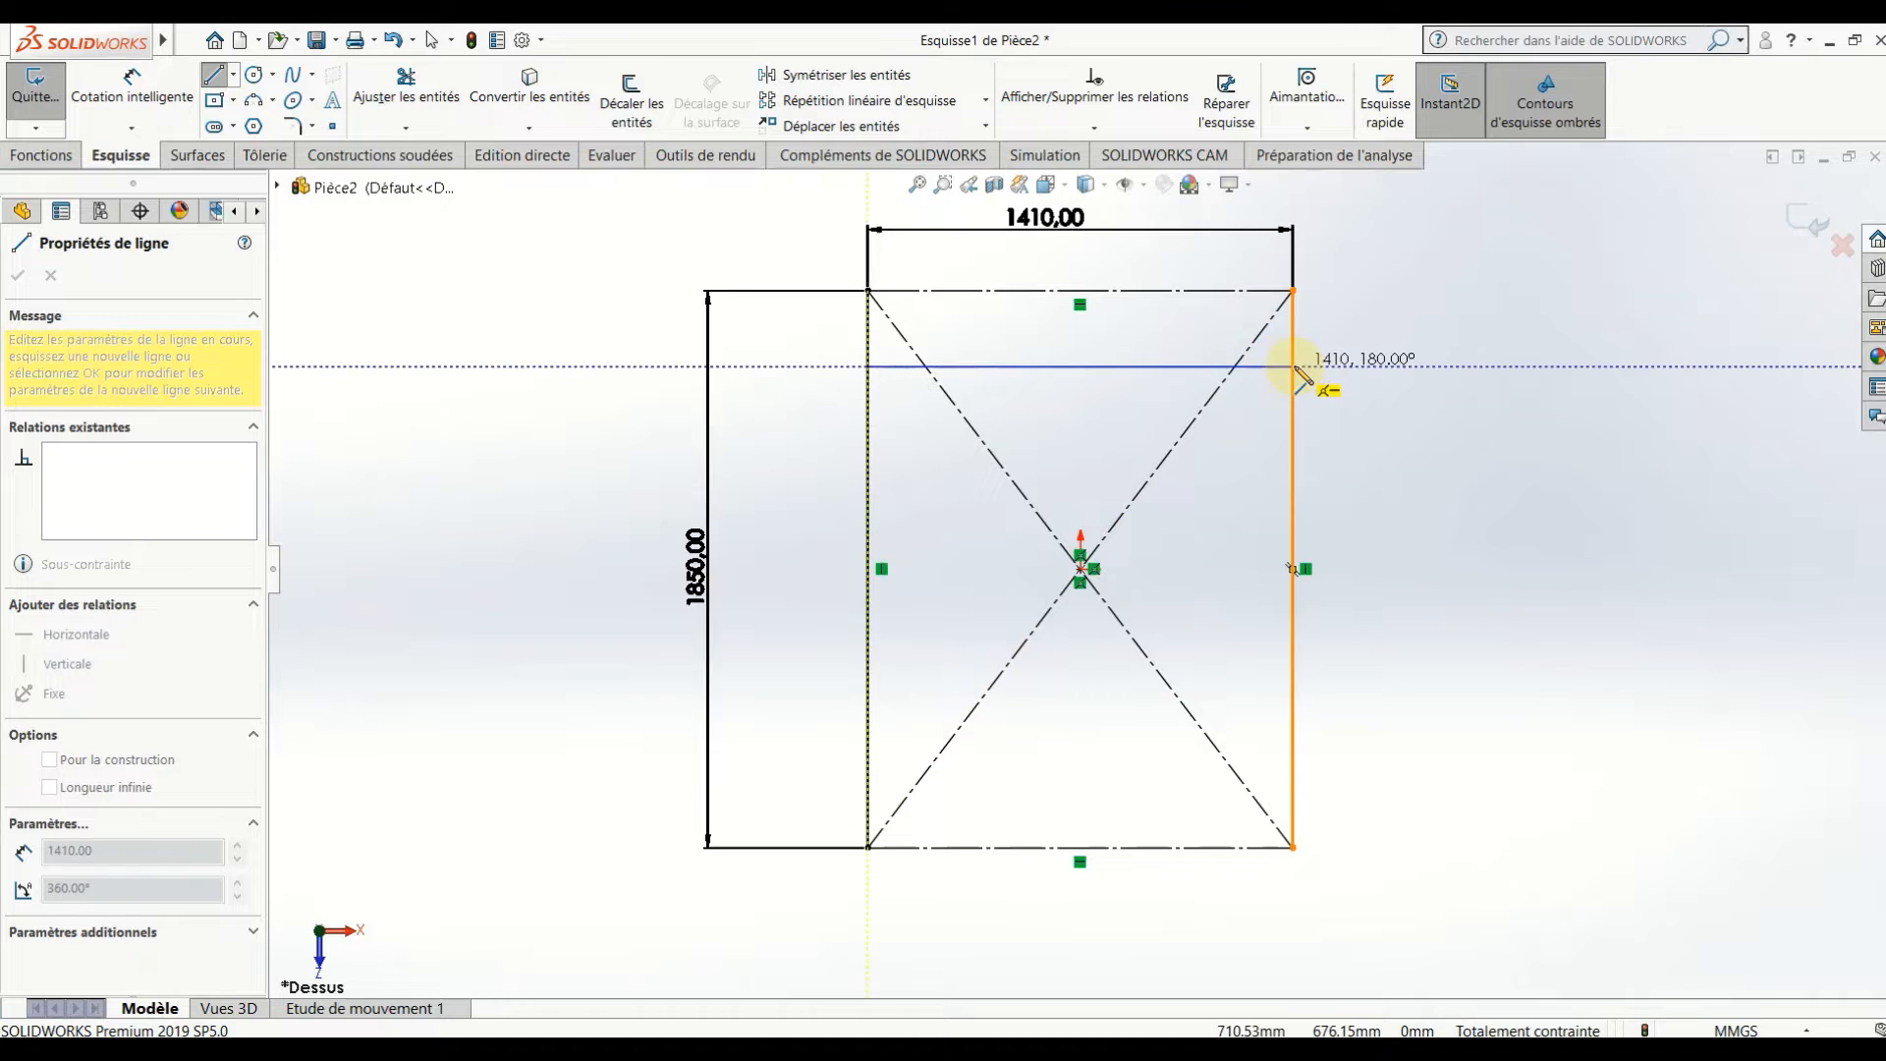
left_click(1295, 368)
key("Escape")
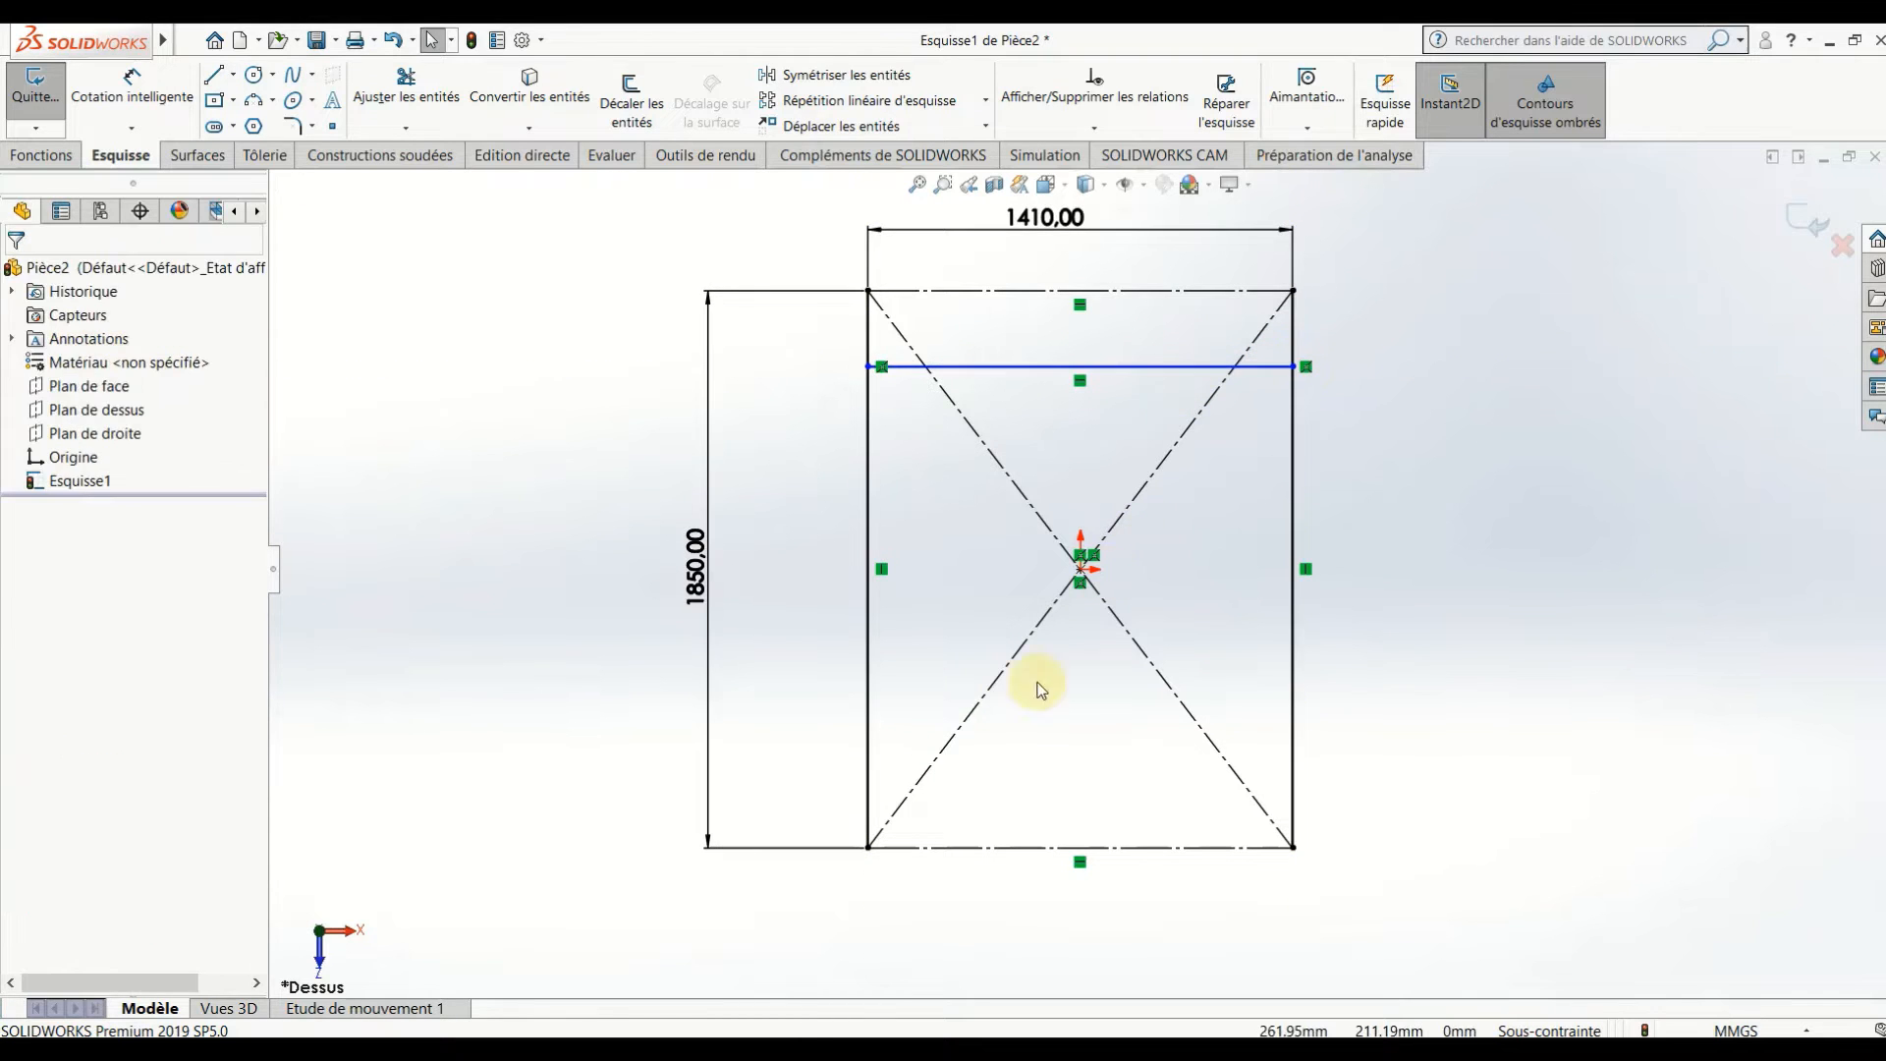
key("l")
left_click(868, 758)
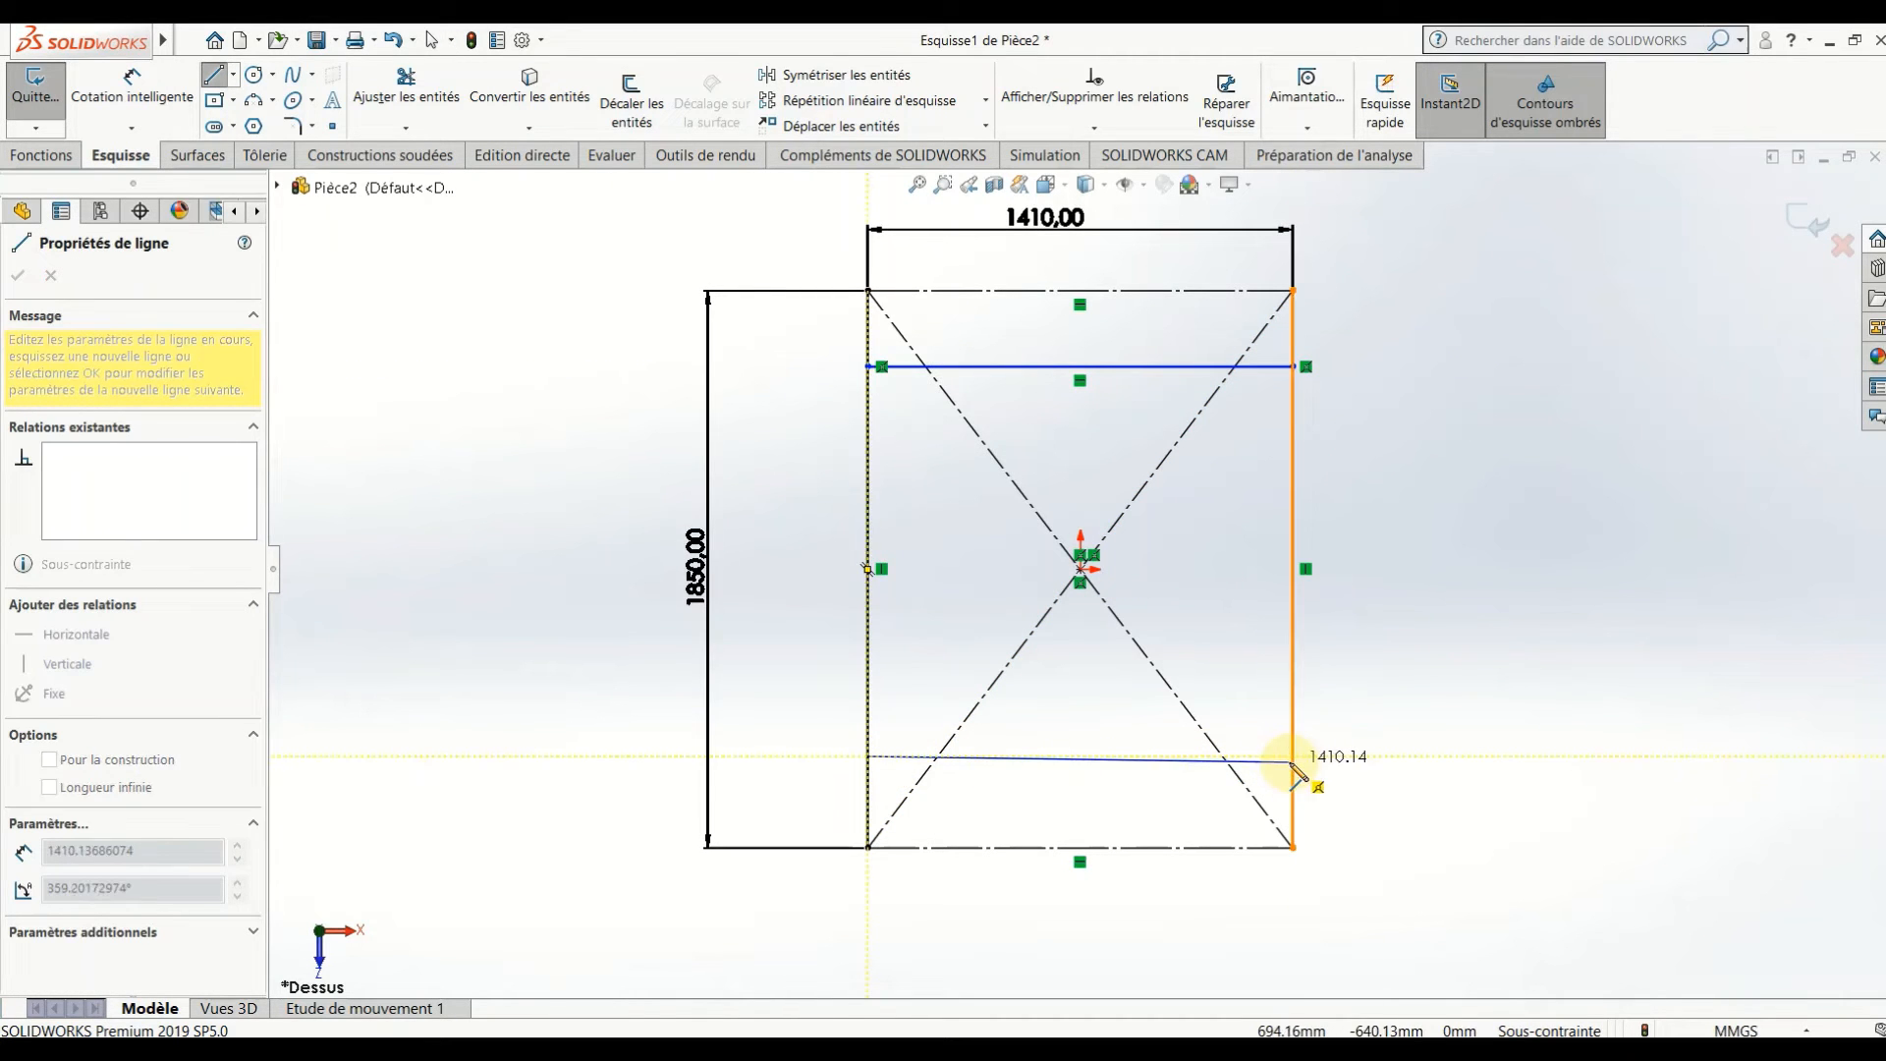
left_click(1294, 757)
key("Escape")
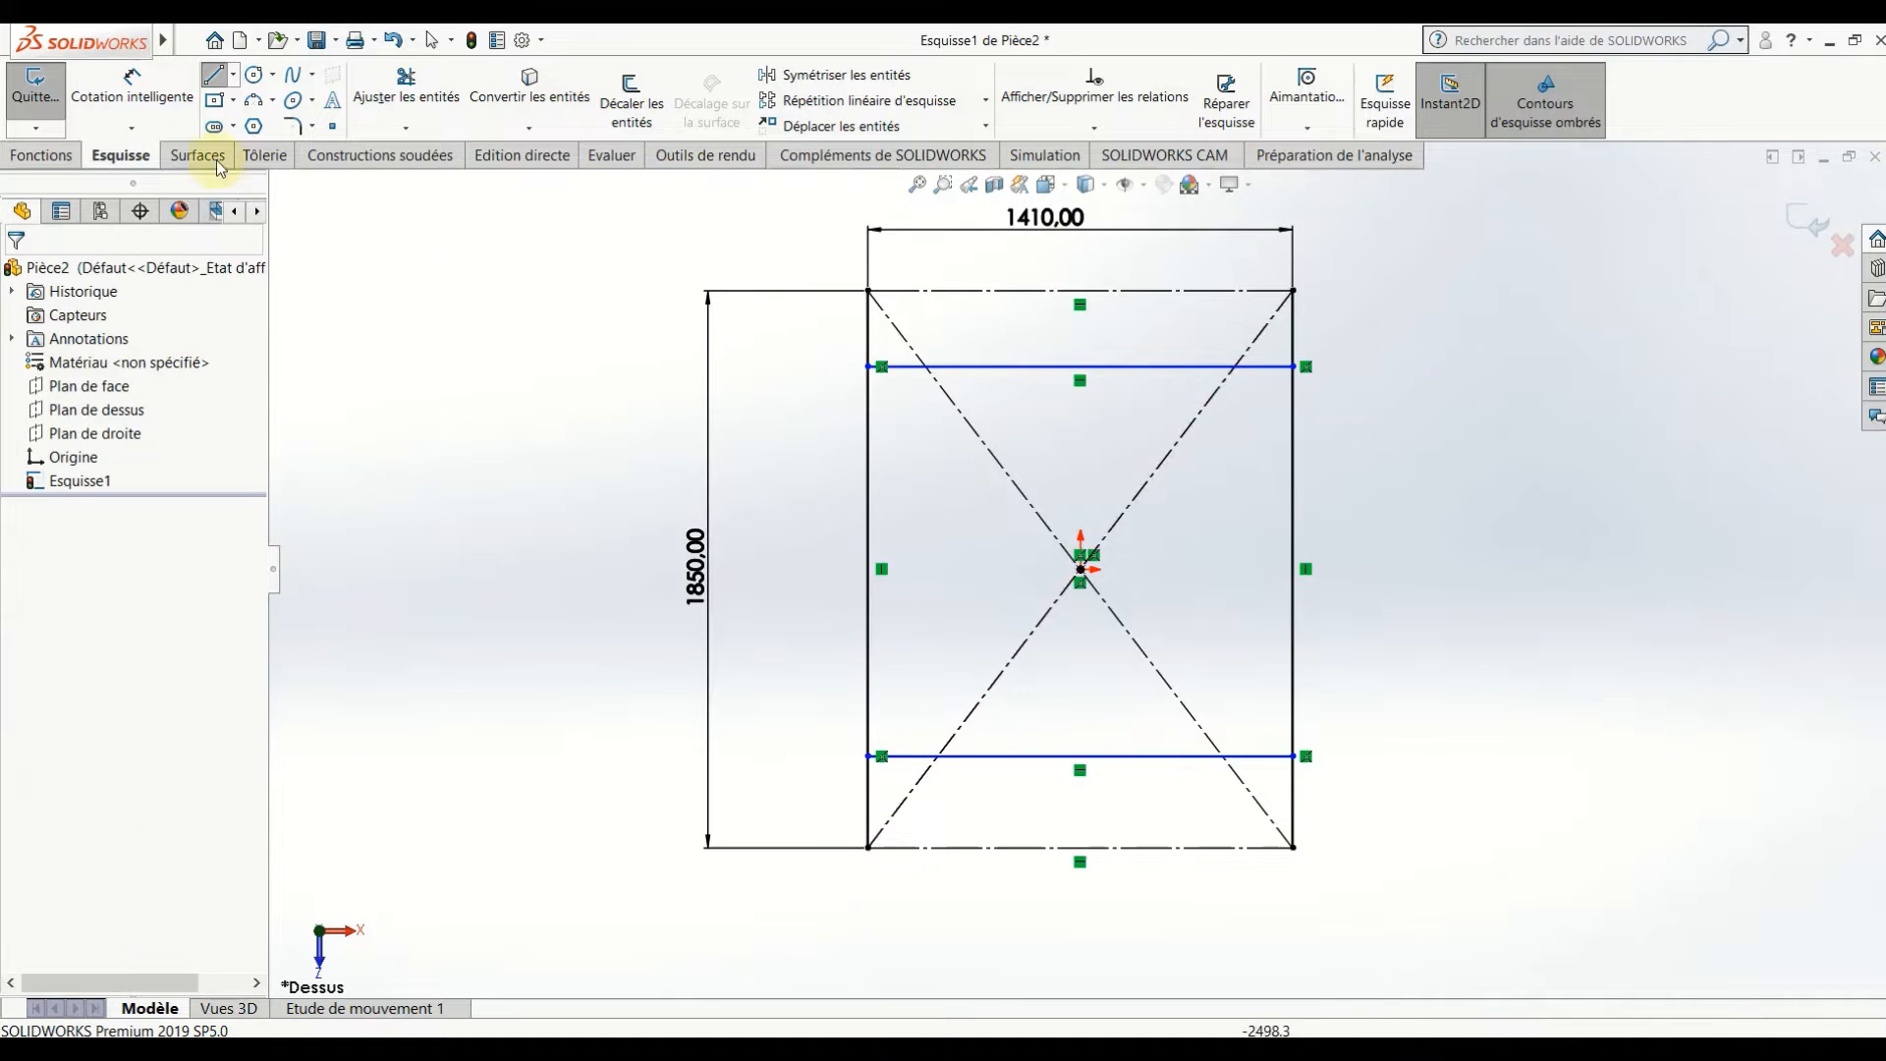
- Dimension the upper crossline 250 mm from the rectangle's upper-left corner
left_click(130, 86)
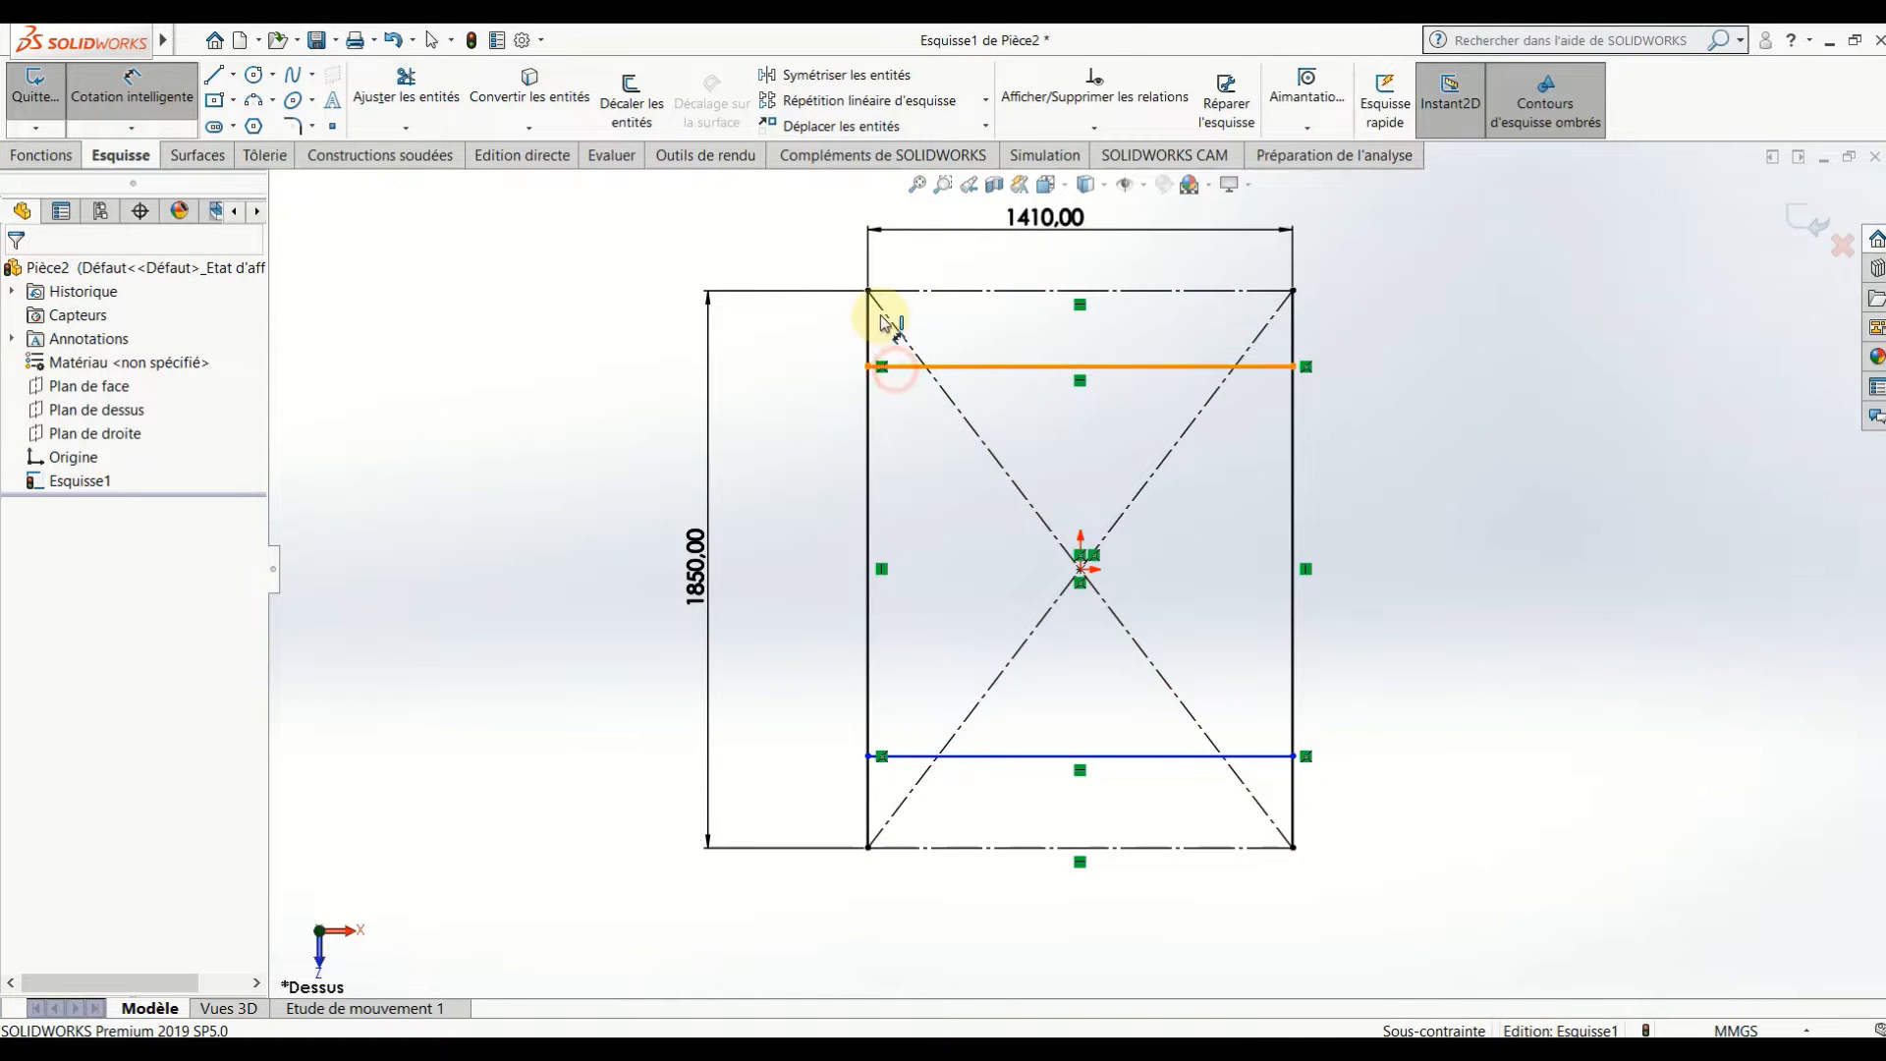
left_click(890, 366)
left_click(868, 290)
left_click(803, 339)
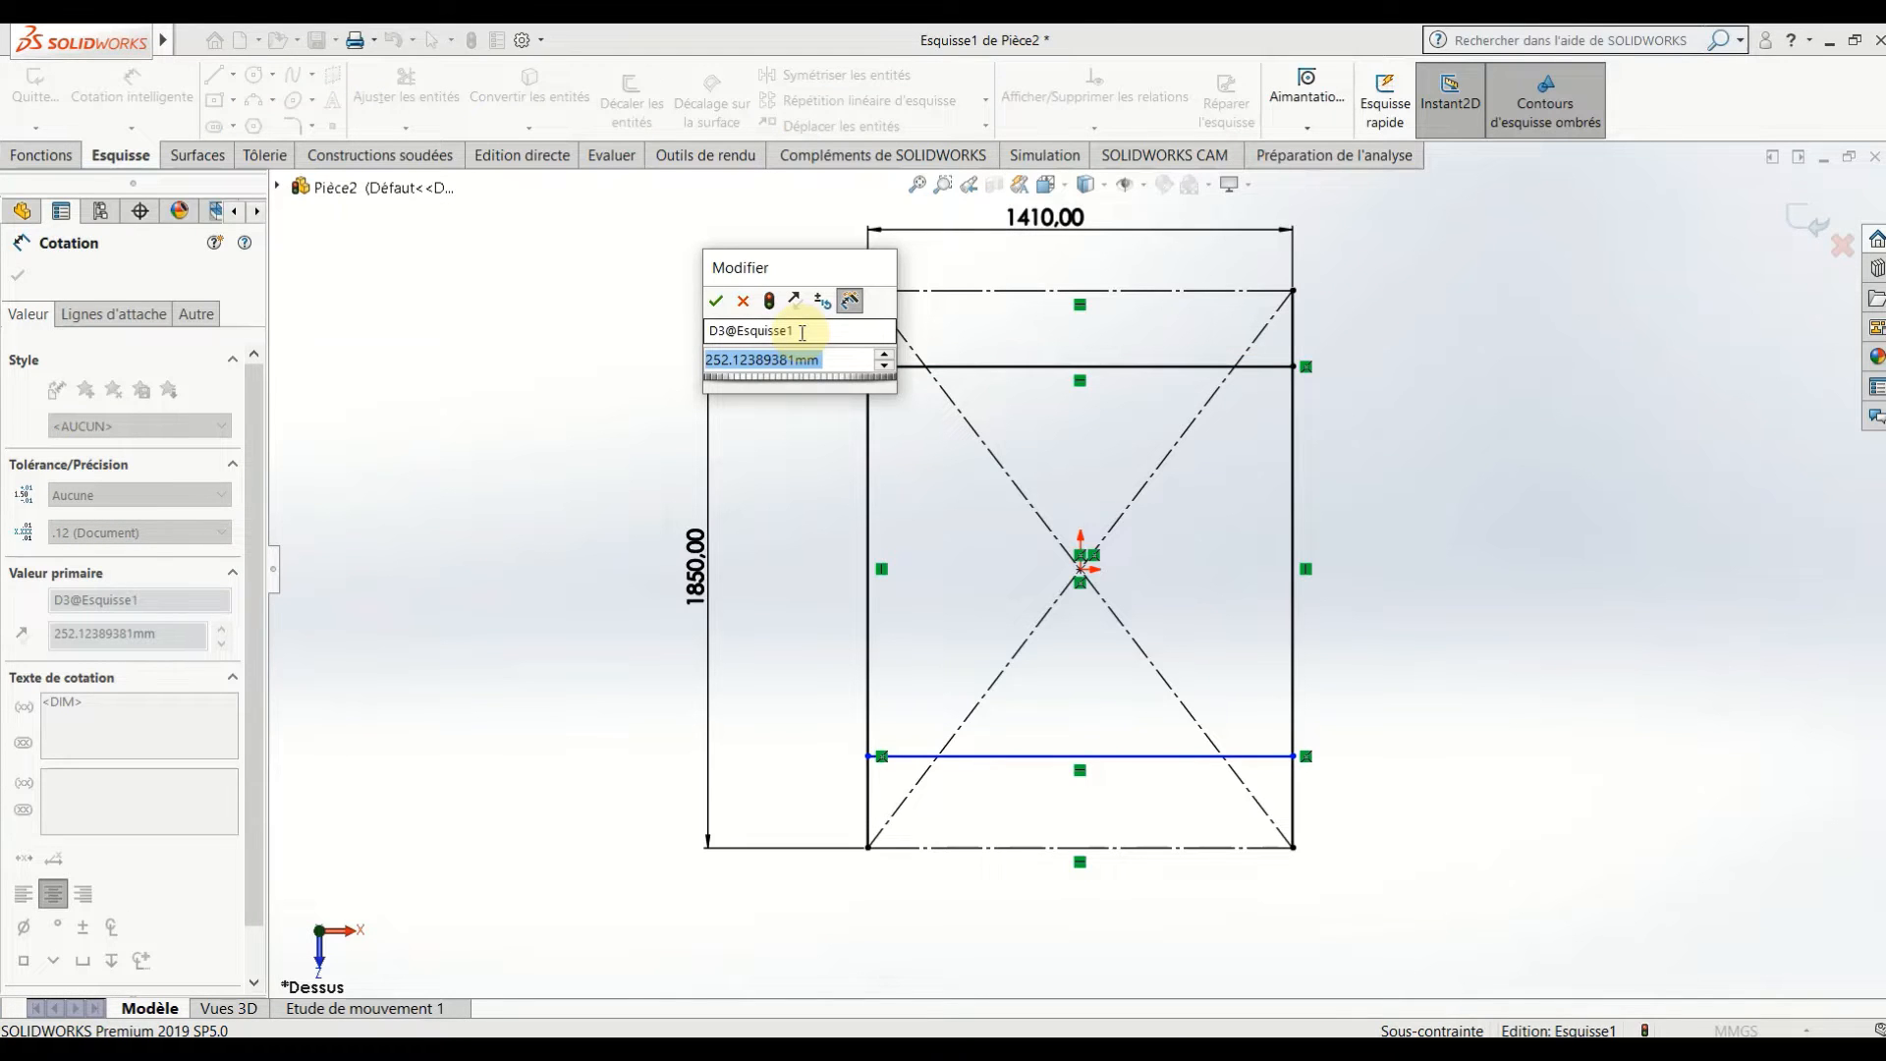
type("250")
key("Return")
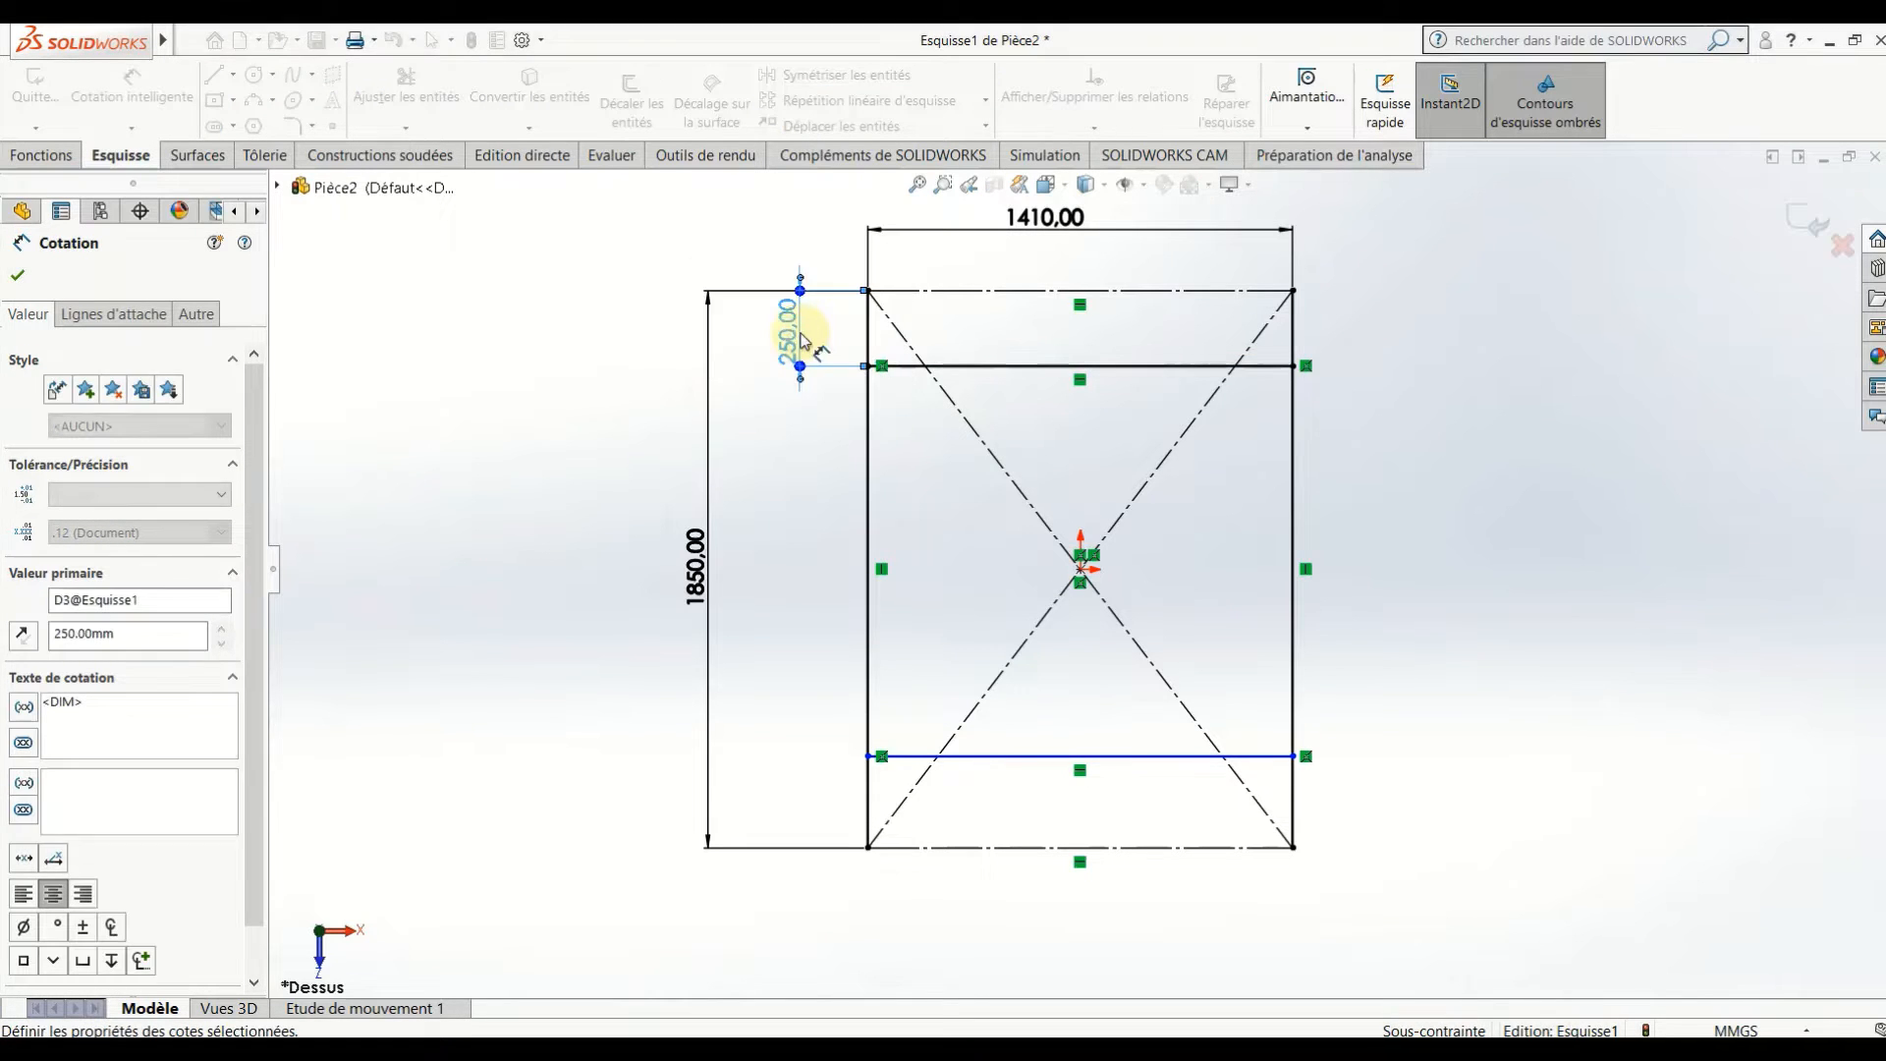
- Dimension the lower crossline 250 mm from the rectangle's lower-left corner and exit the sketch
left_click(873, 758)
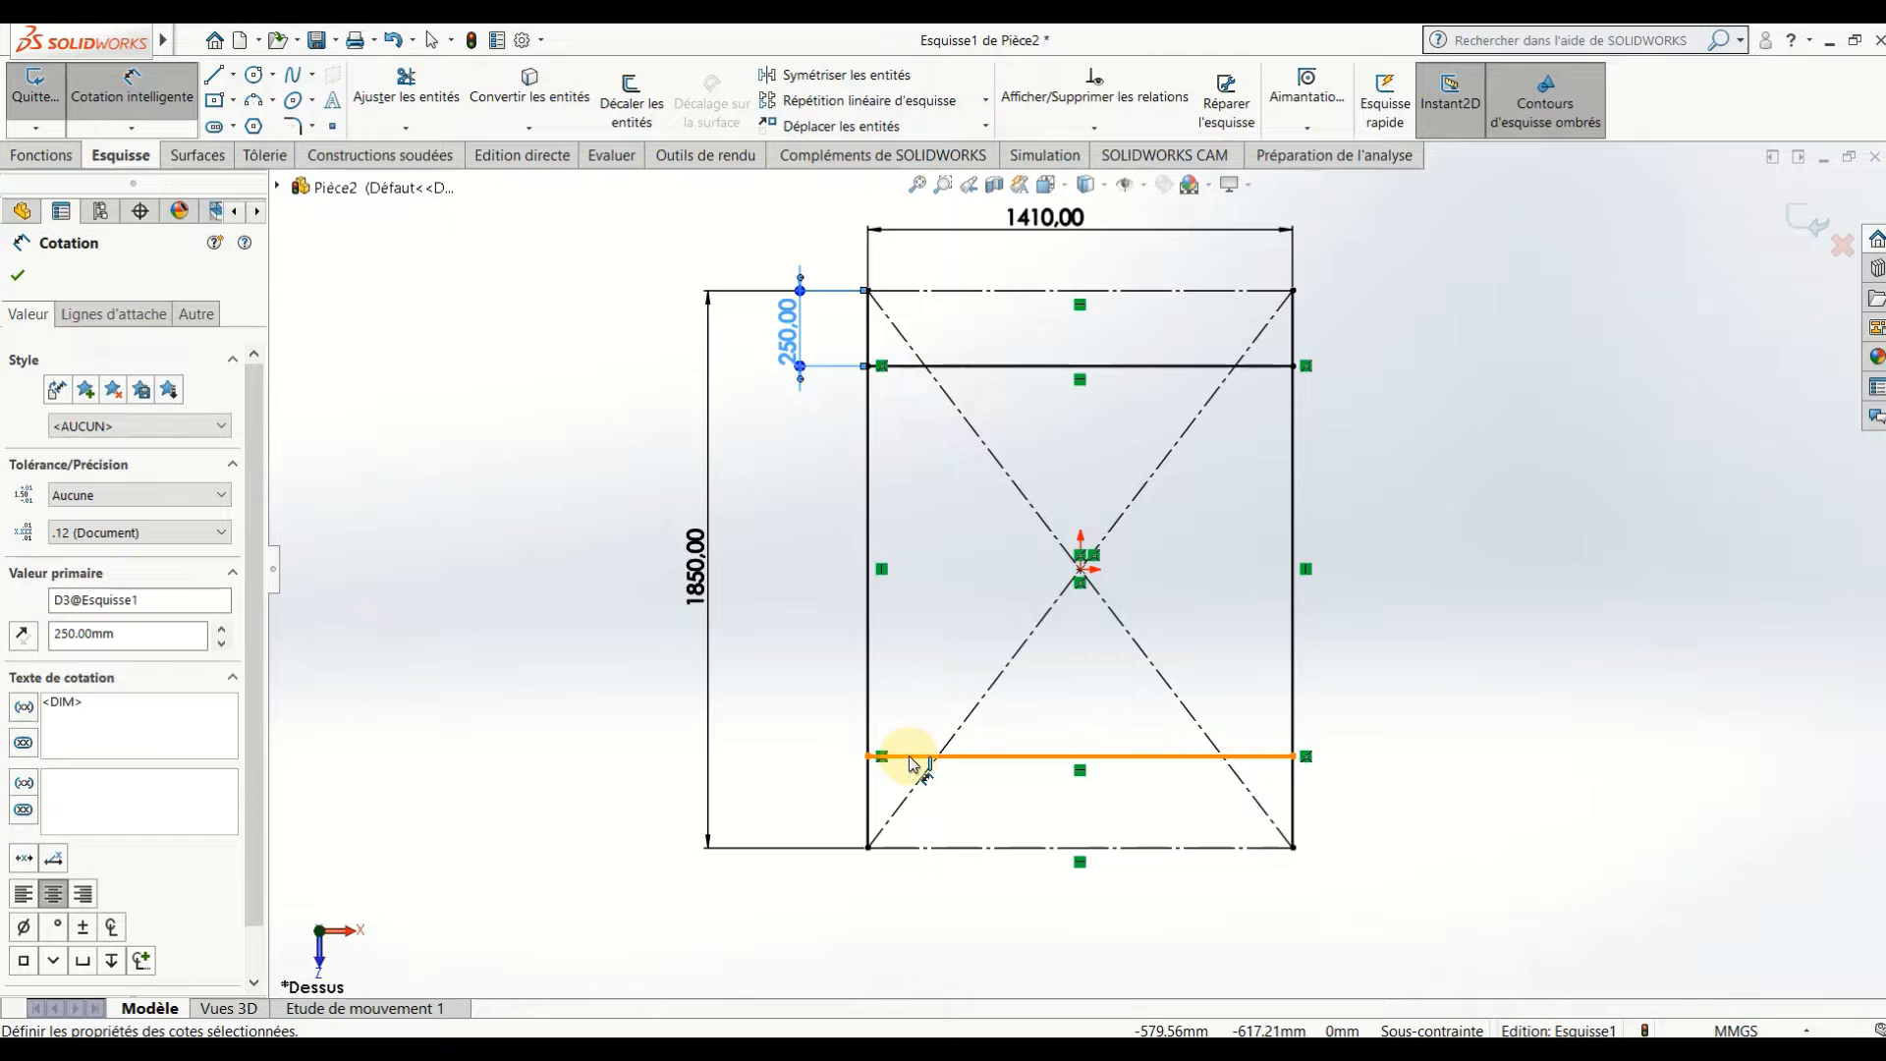
left_click(869, 846)
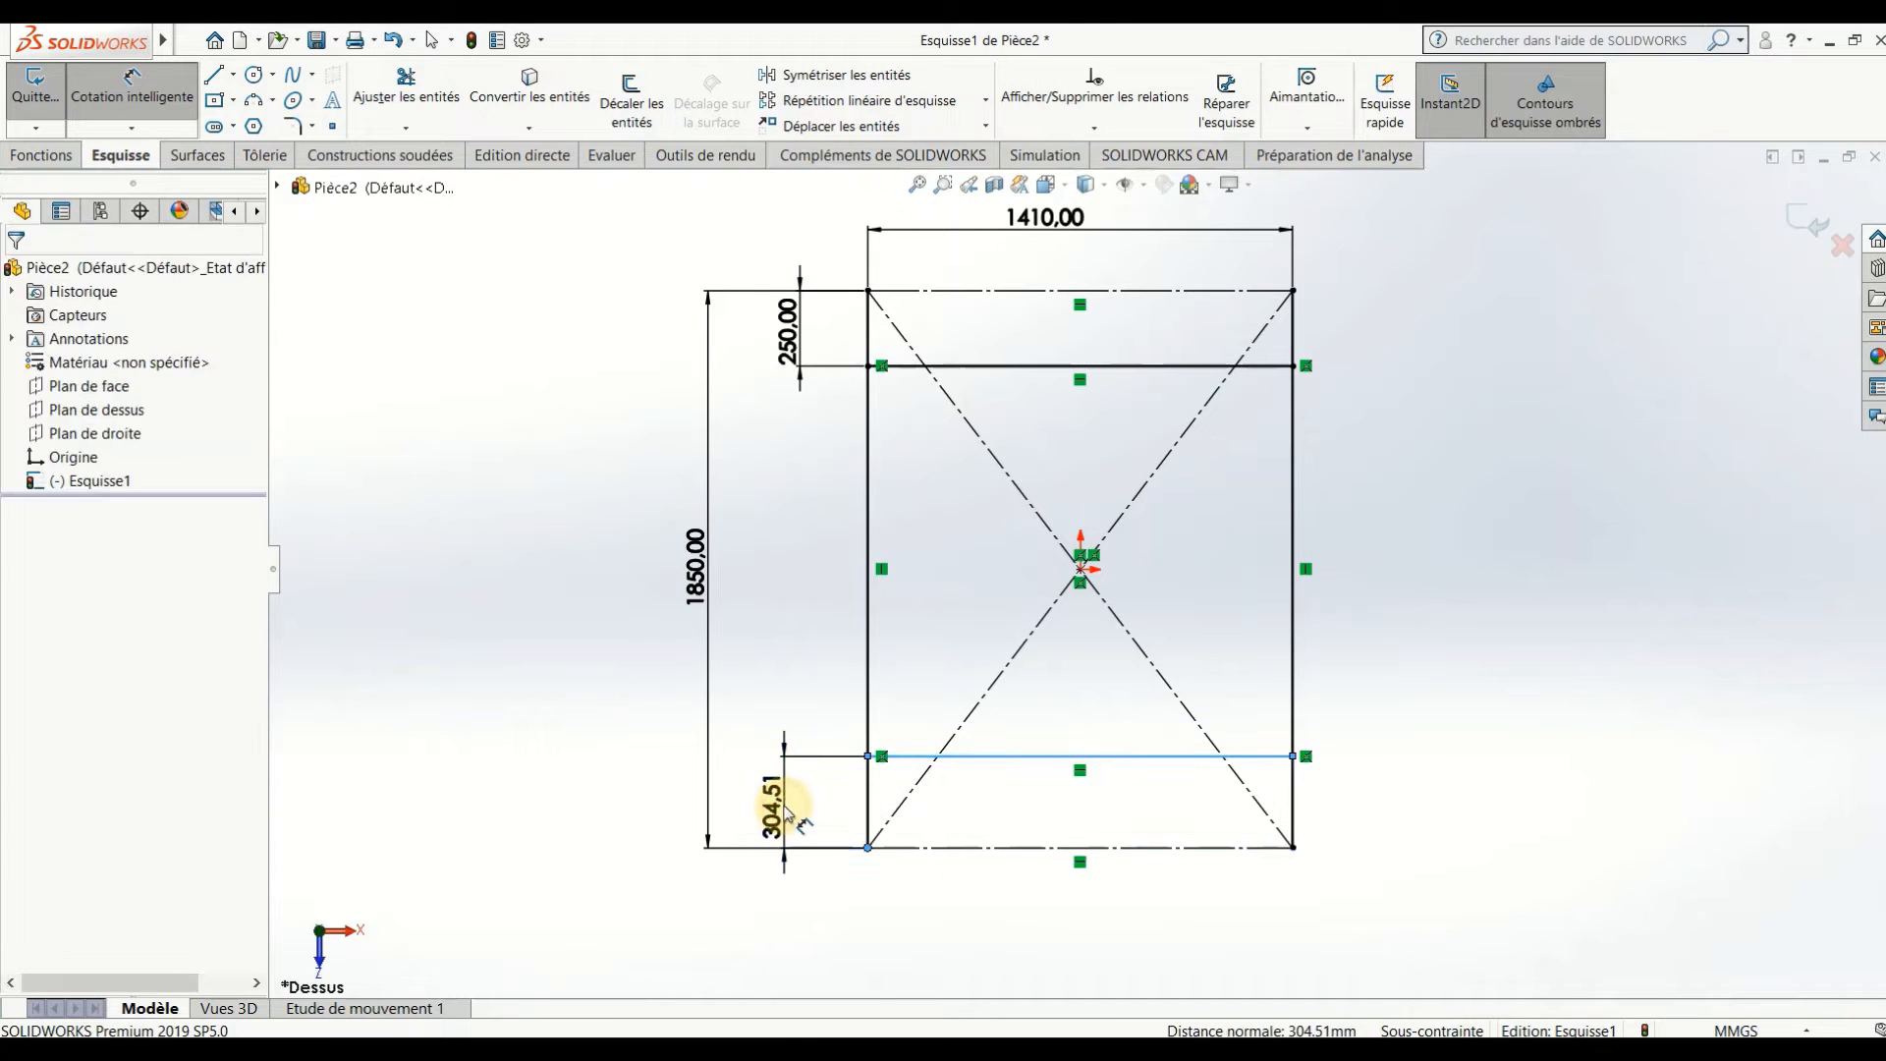
left_click(771, 801)
type("250")
key("Return")
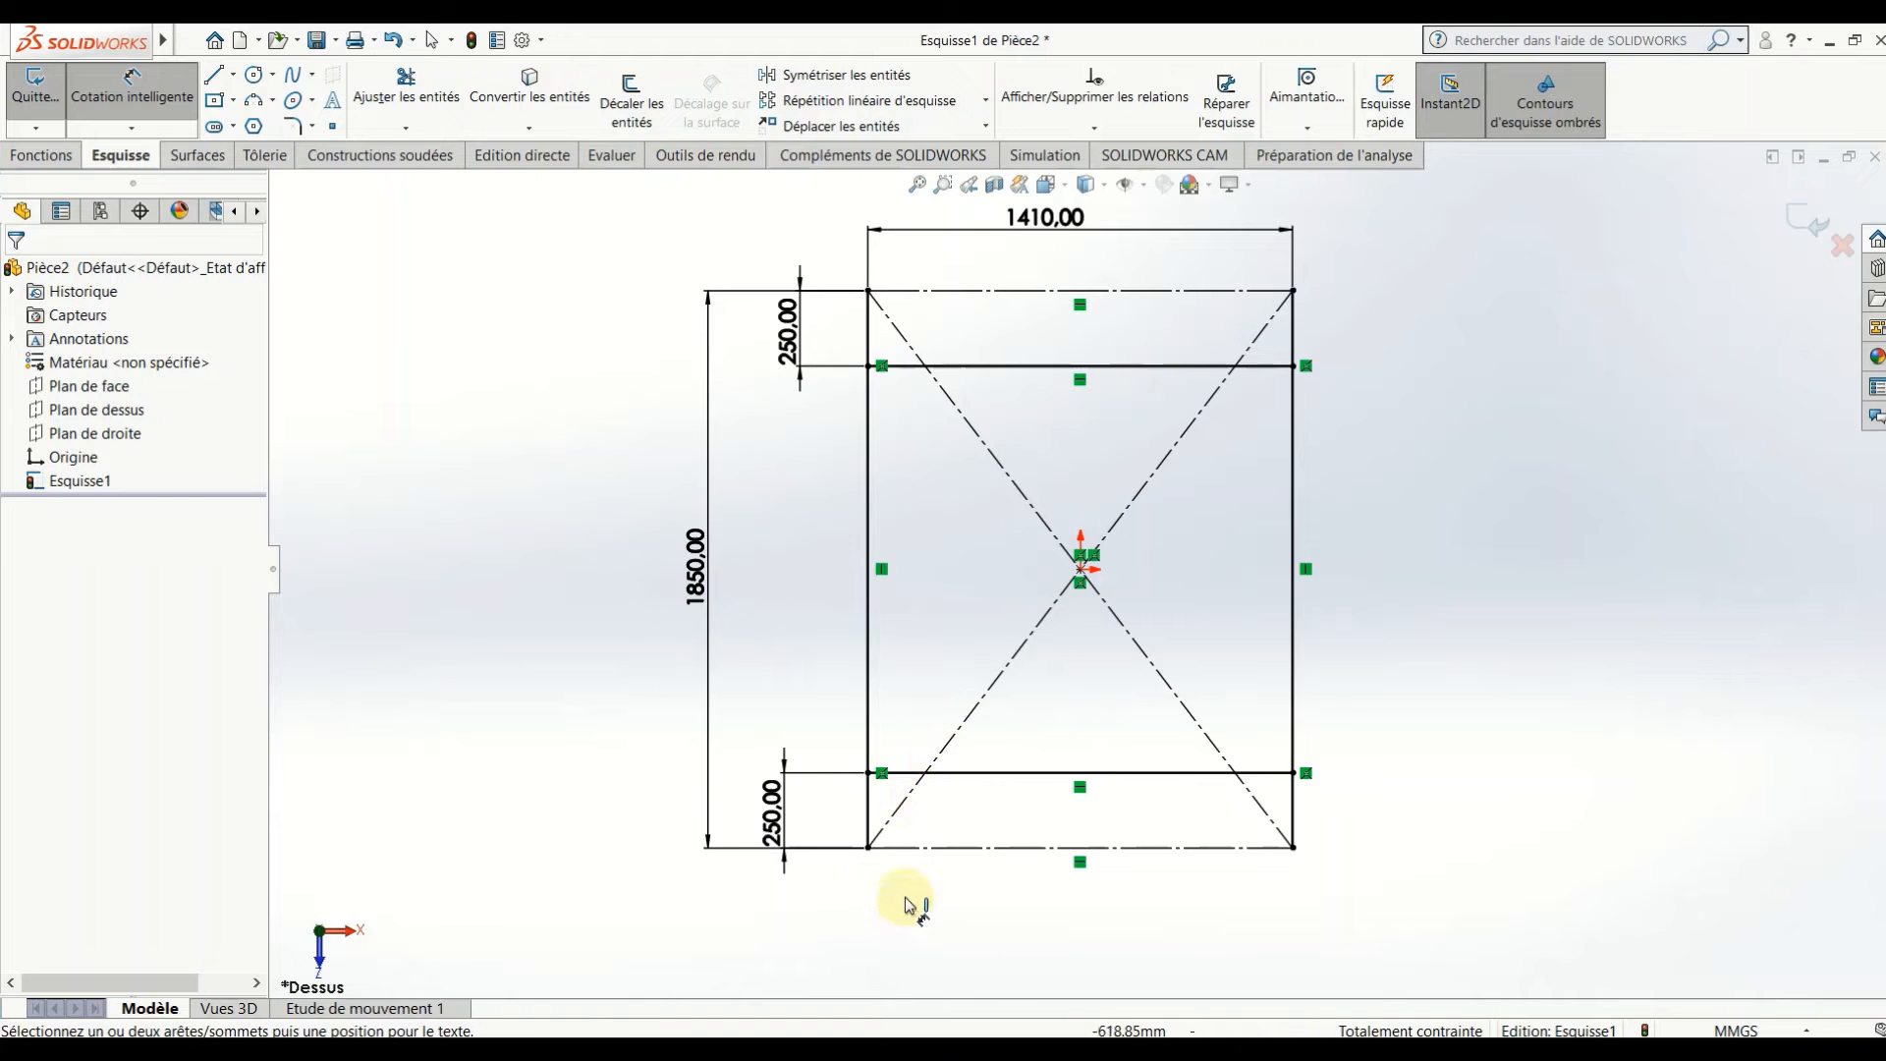
mouse_move(890, 904)
middle_mouse_down()
mouse_move(834, 586)
mouse_move(854, 602)
mouse_move(843, 660)
middle_mouse_up()
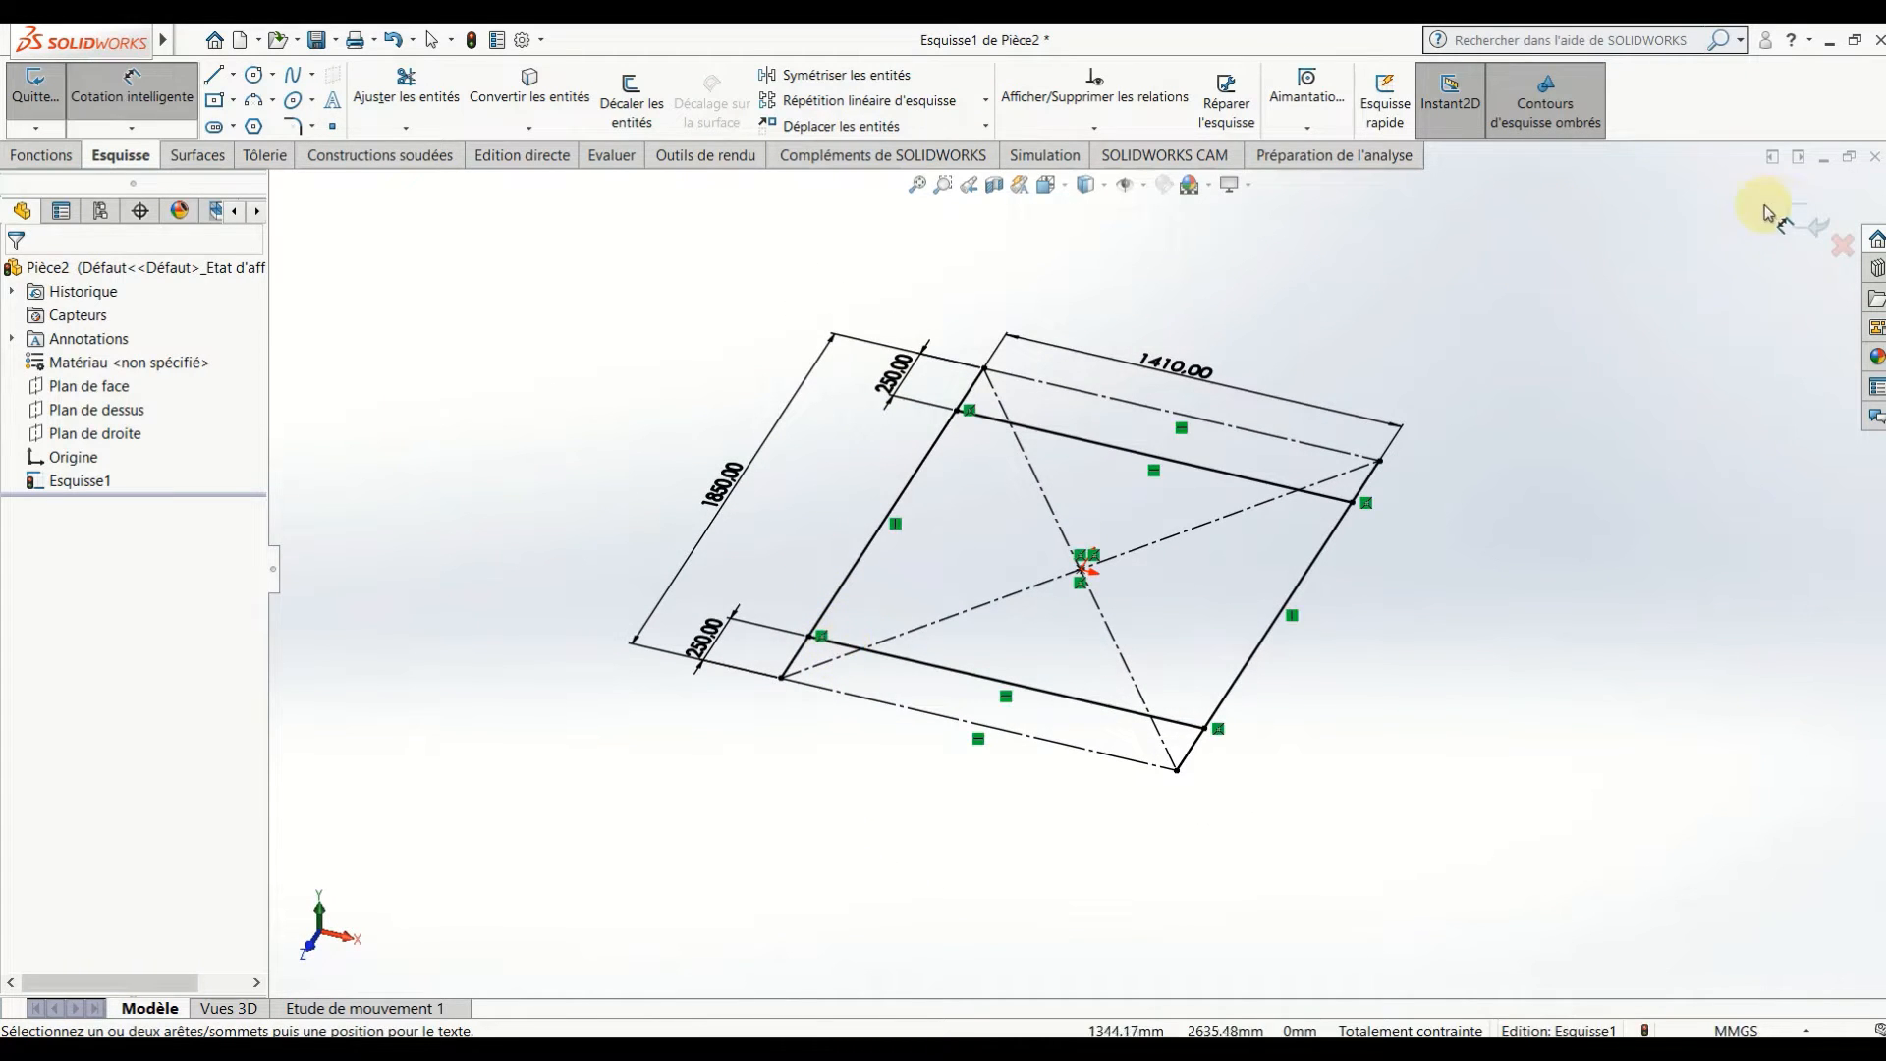
left_click(1794, 209)
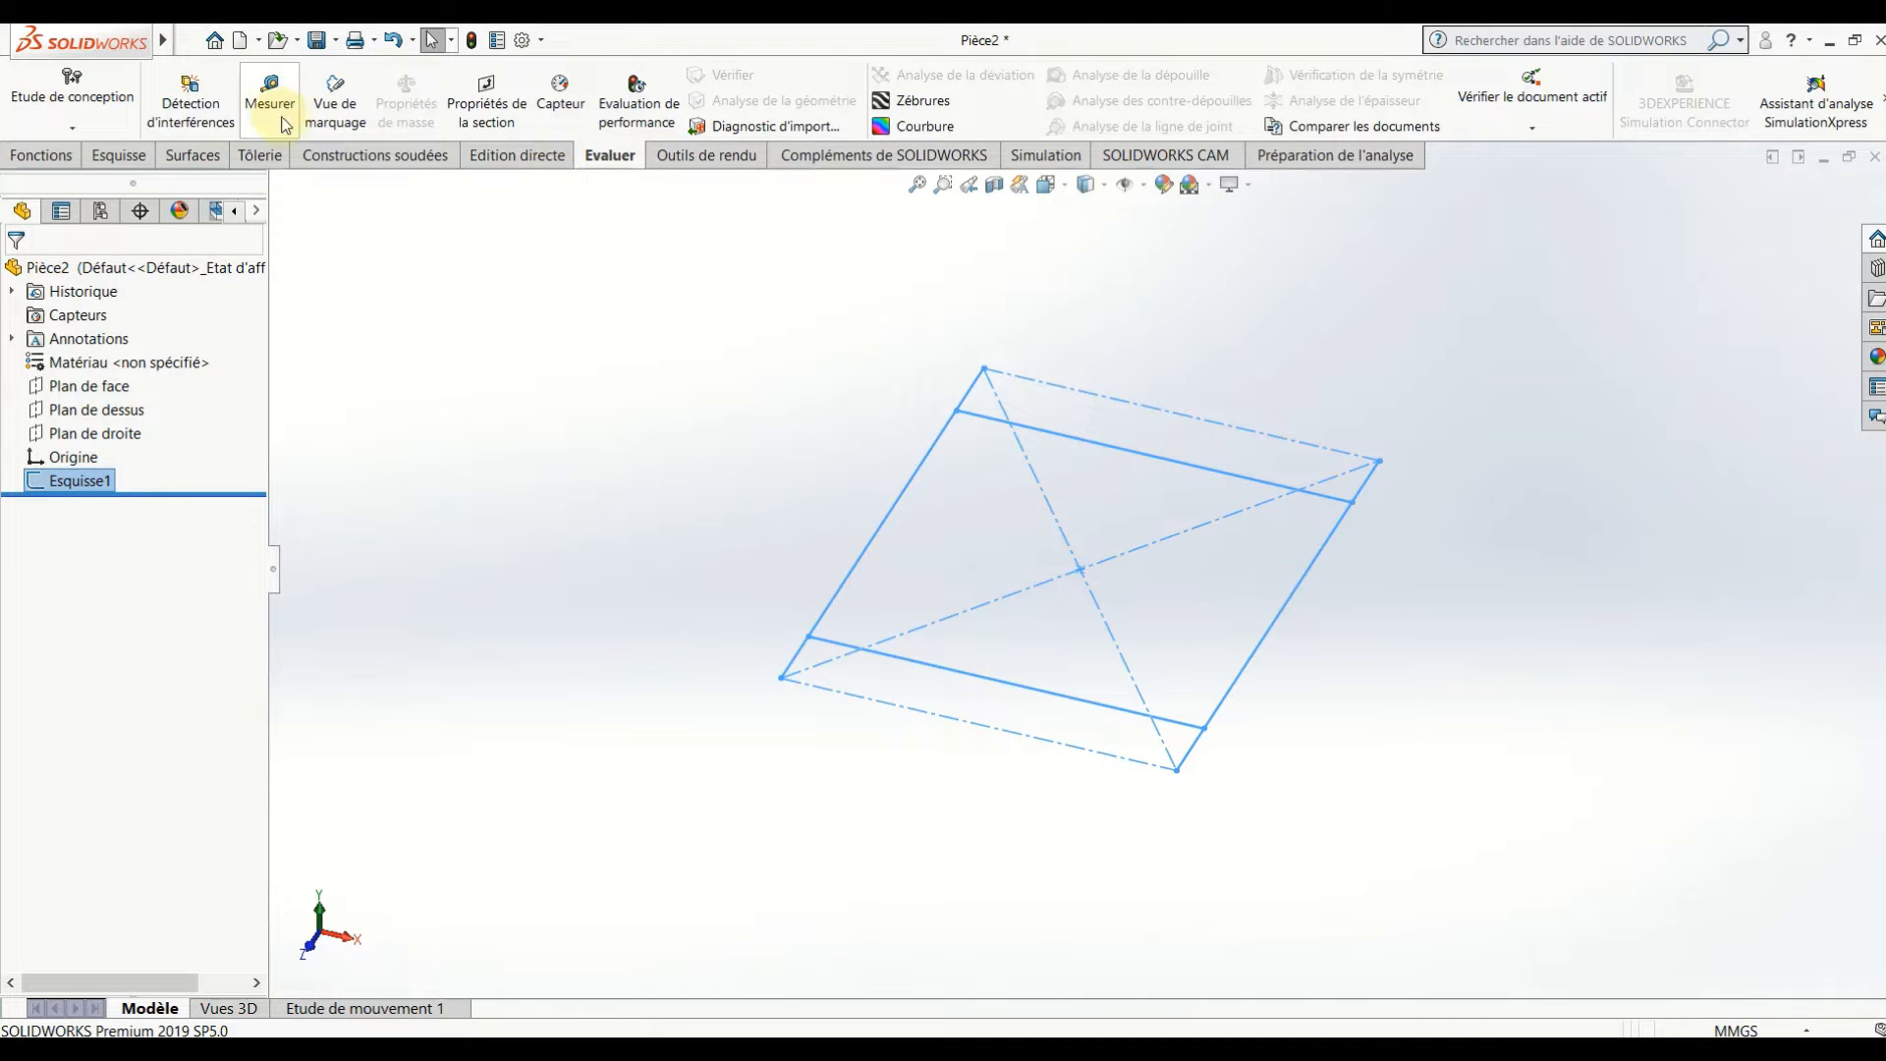
- Add a DIN HE Beam structural member, size HE300B, along the left vertical side of the layout sketch
left_click(373, 157)
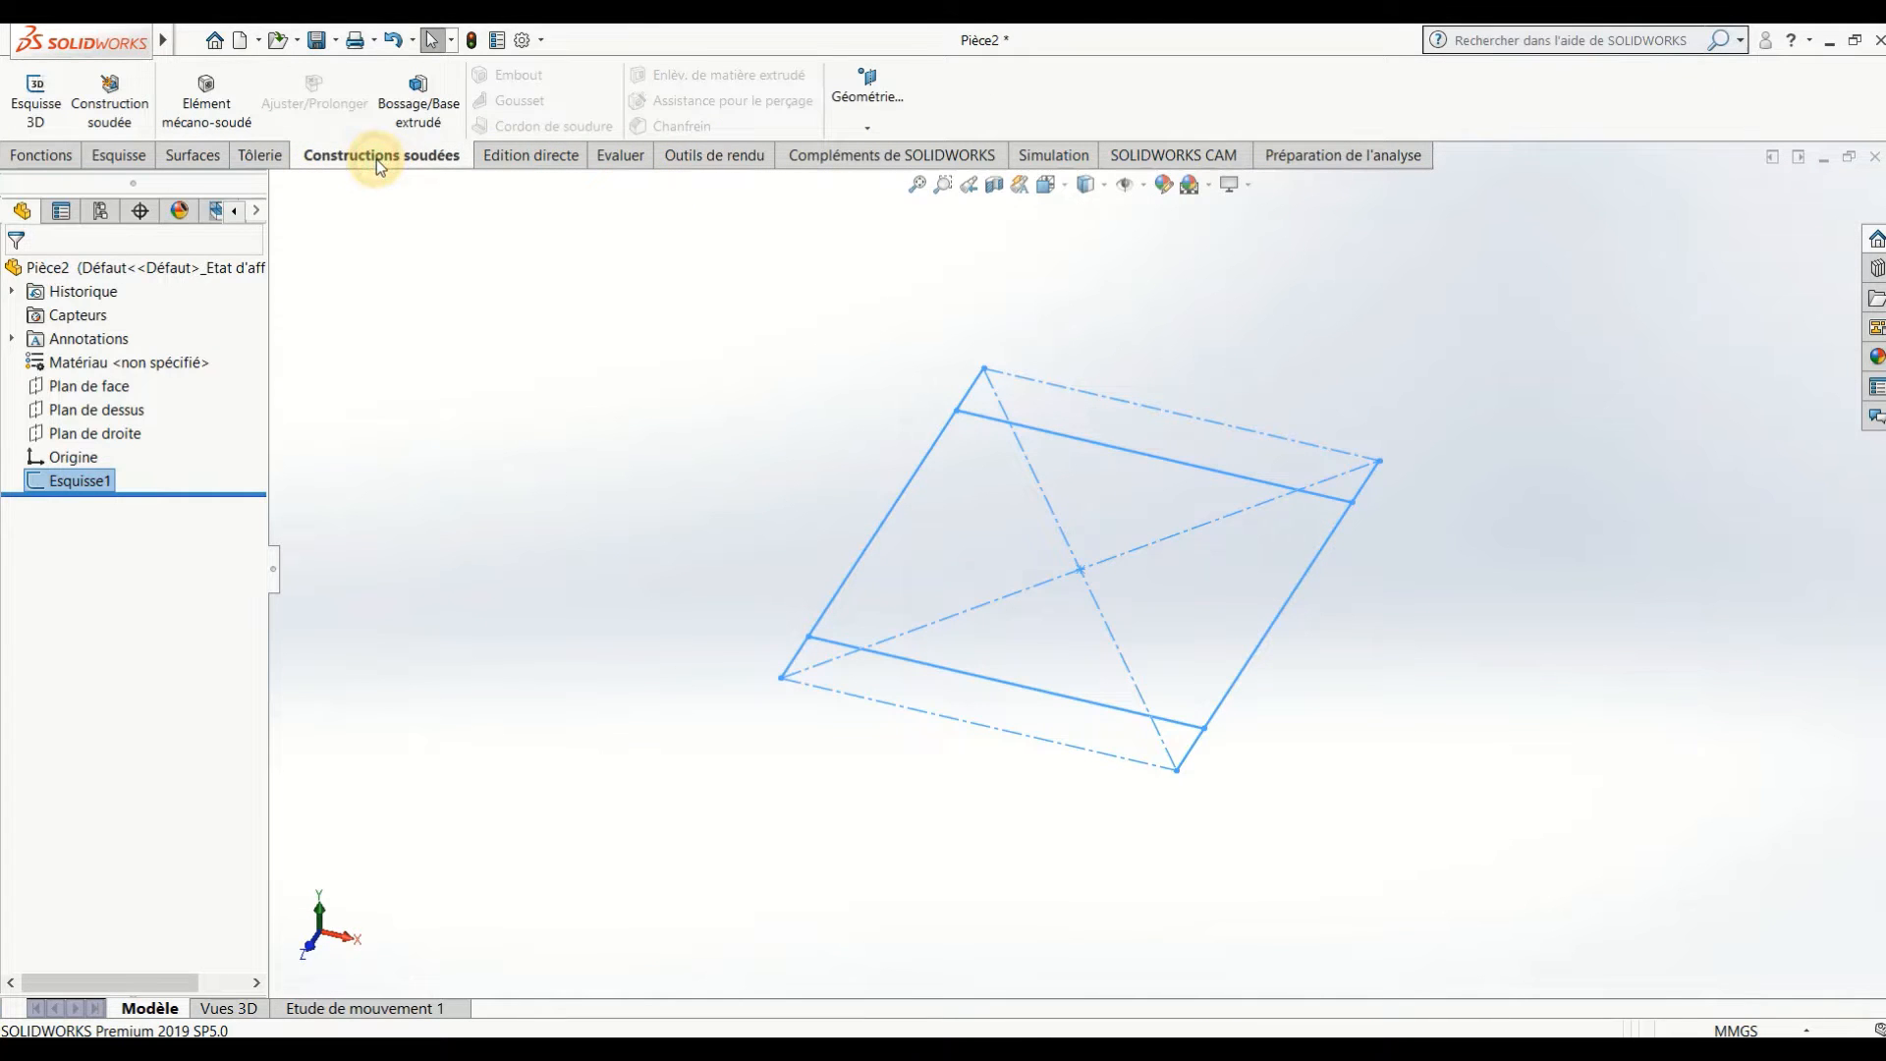
left_click(208, 108)
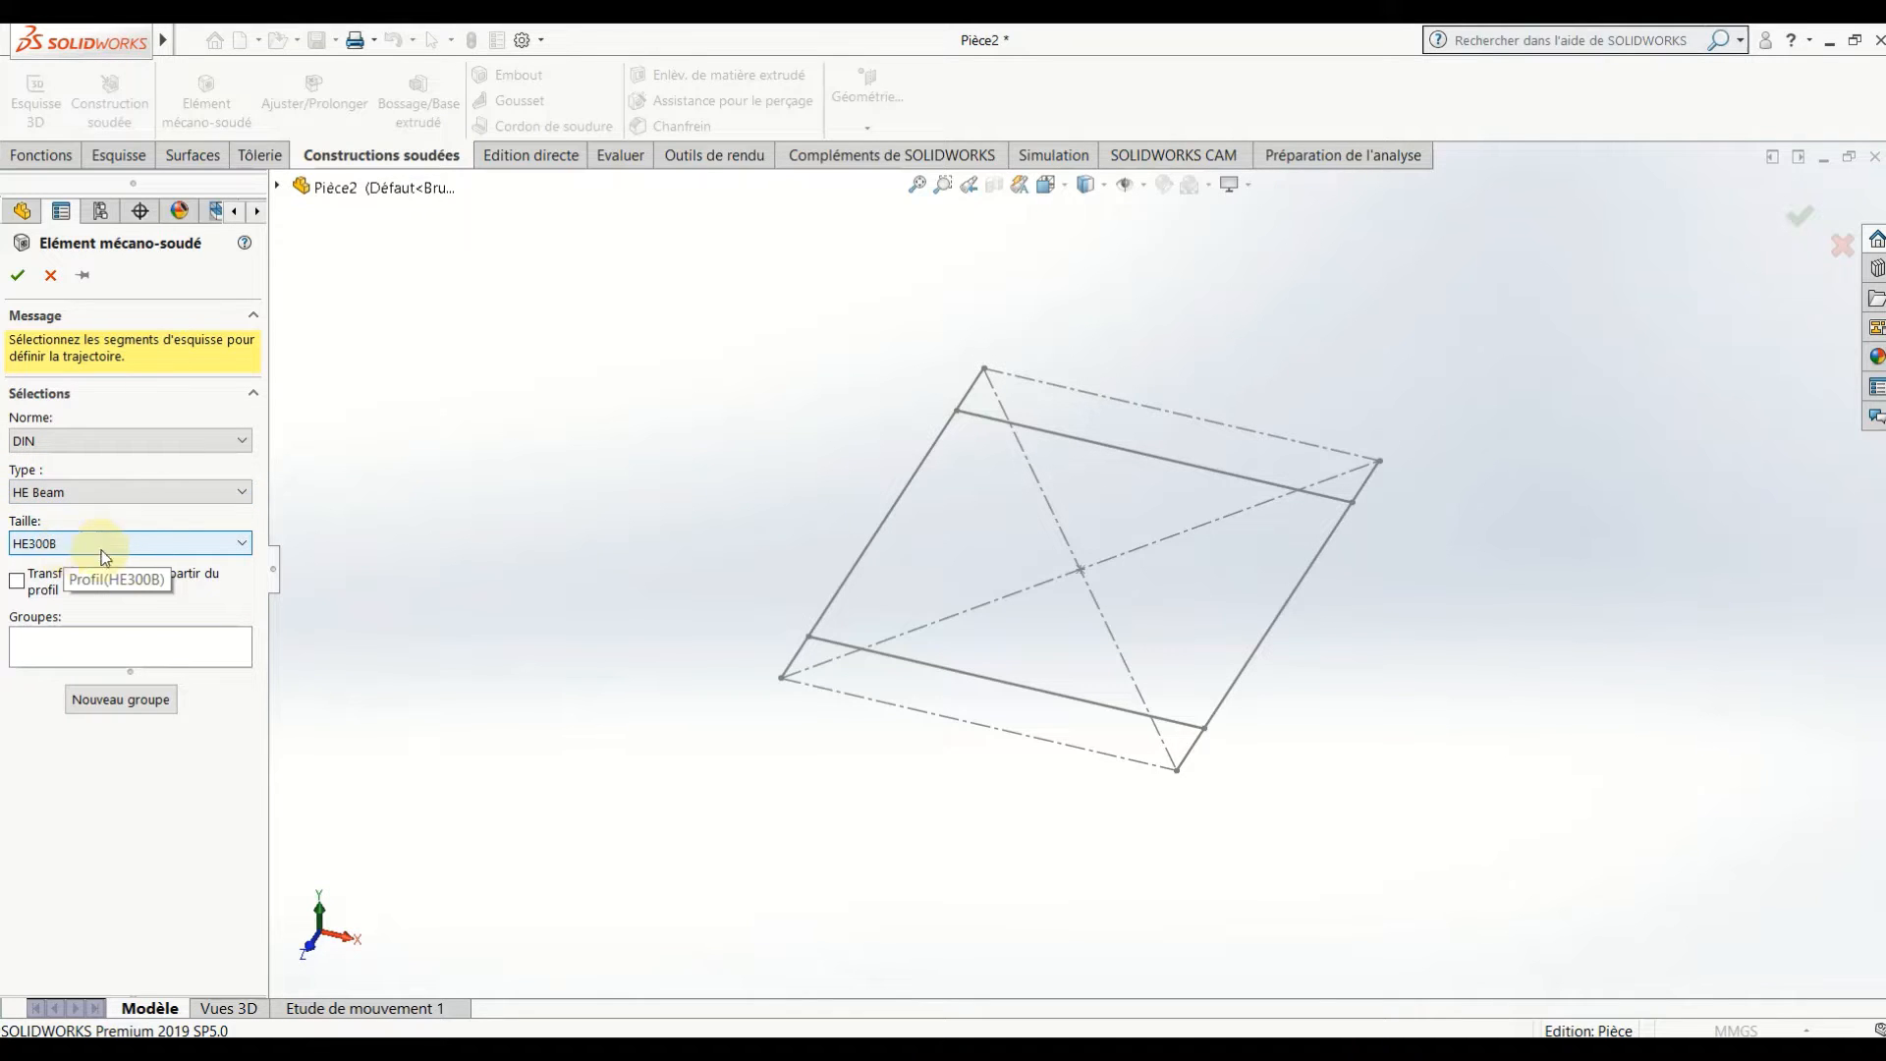
left_click(206, 636)
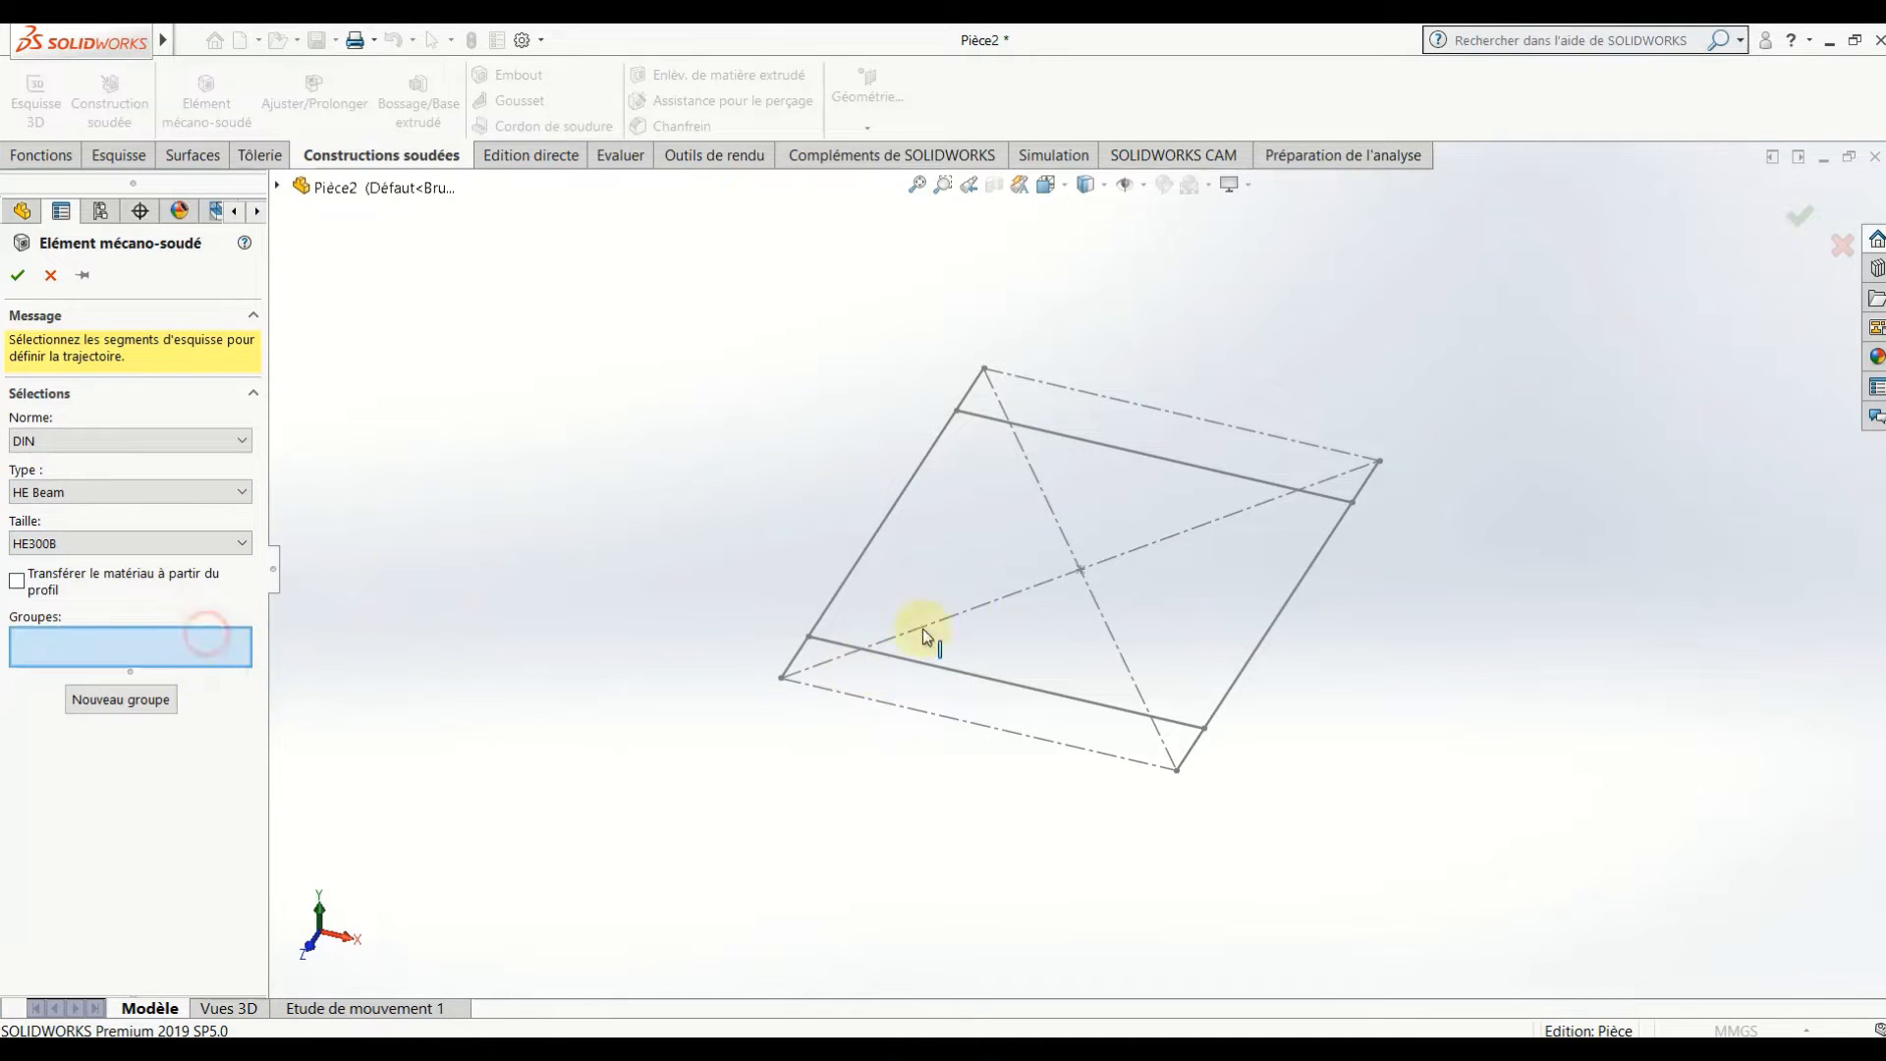
left_click(896, 513)
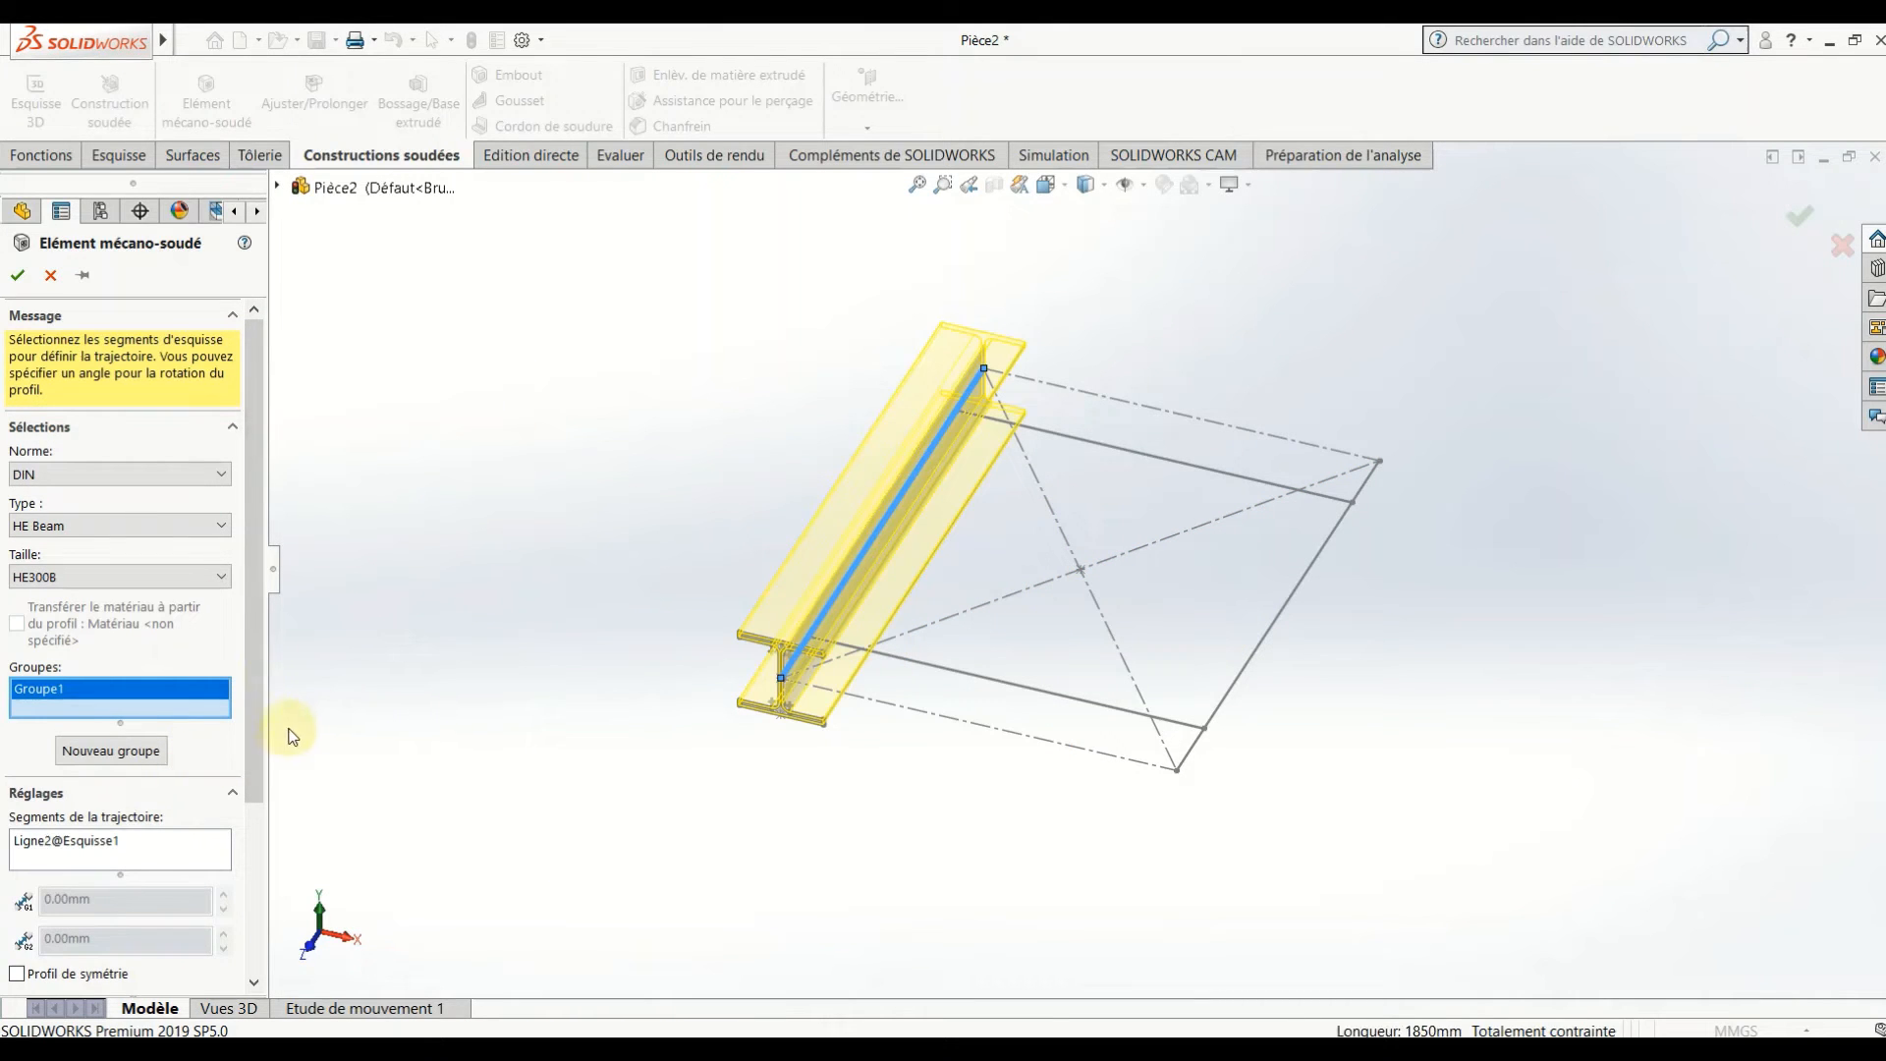
- Locate the left beam's profile so its upper outer flange corner lies on the sketch line
scroll(258, 776, "down", 2)
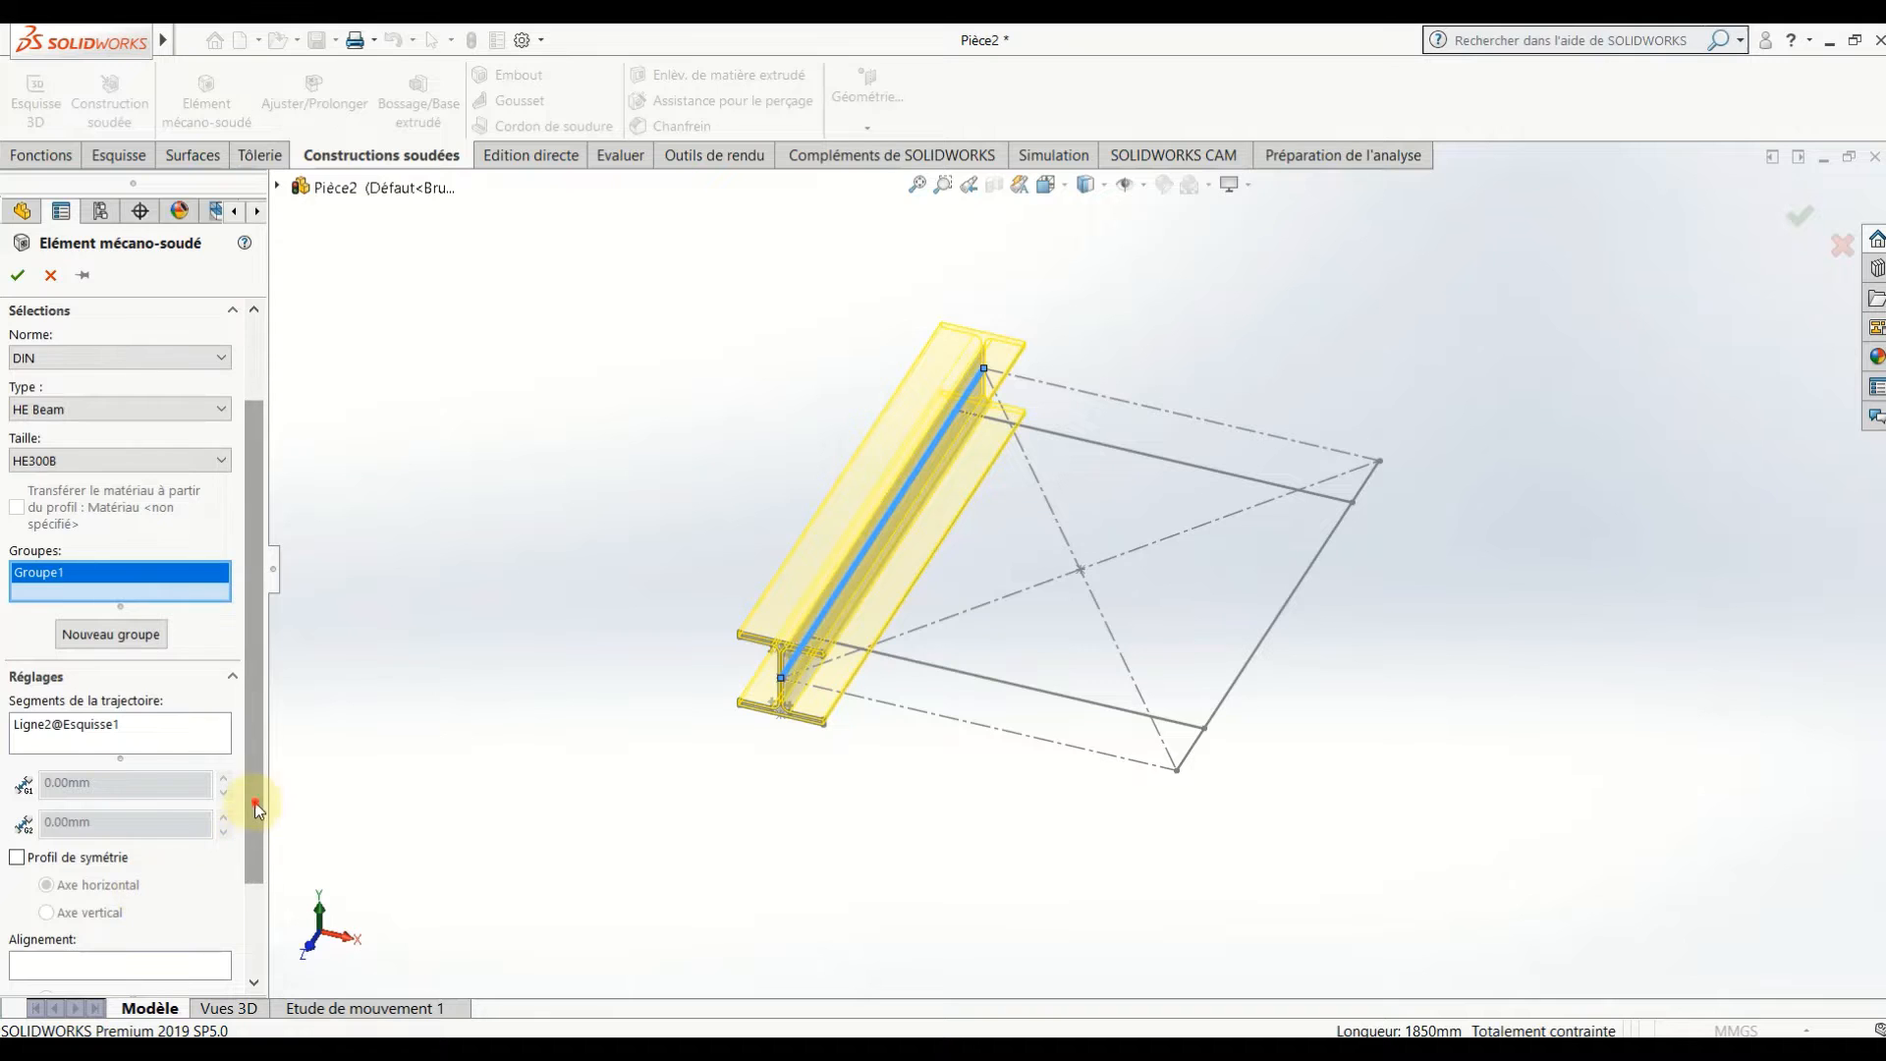
scroll(255, 802, "down", 2)
left_click(177, 969)
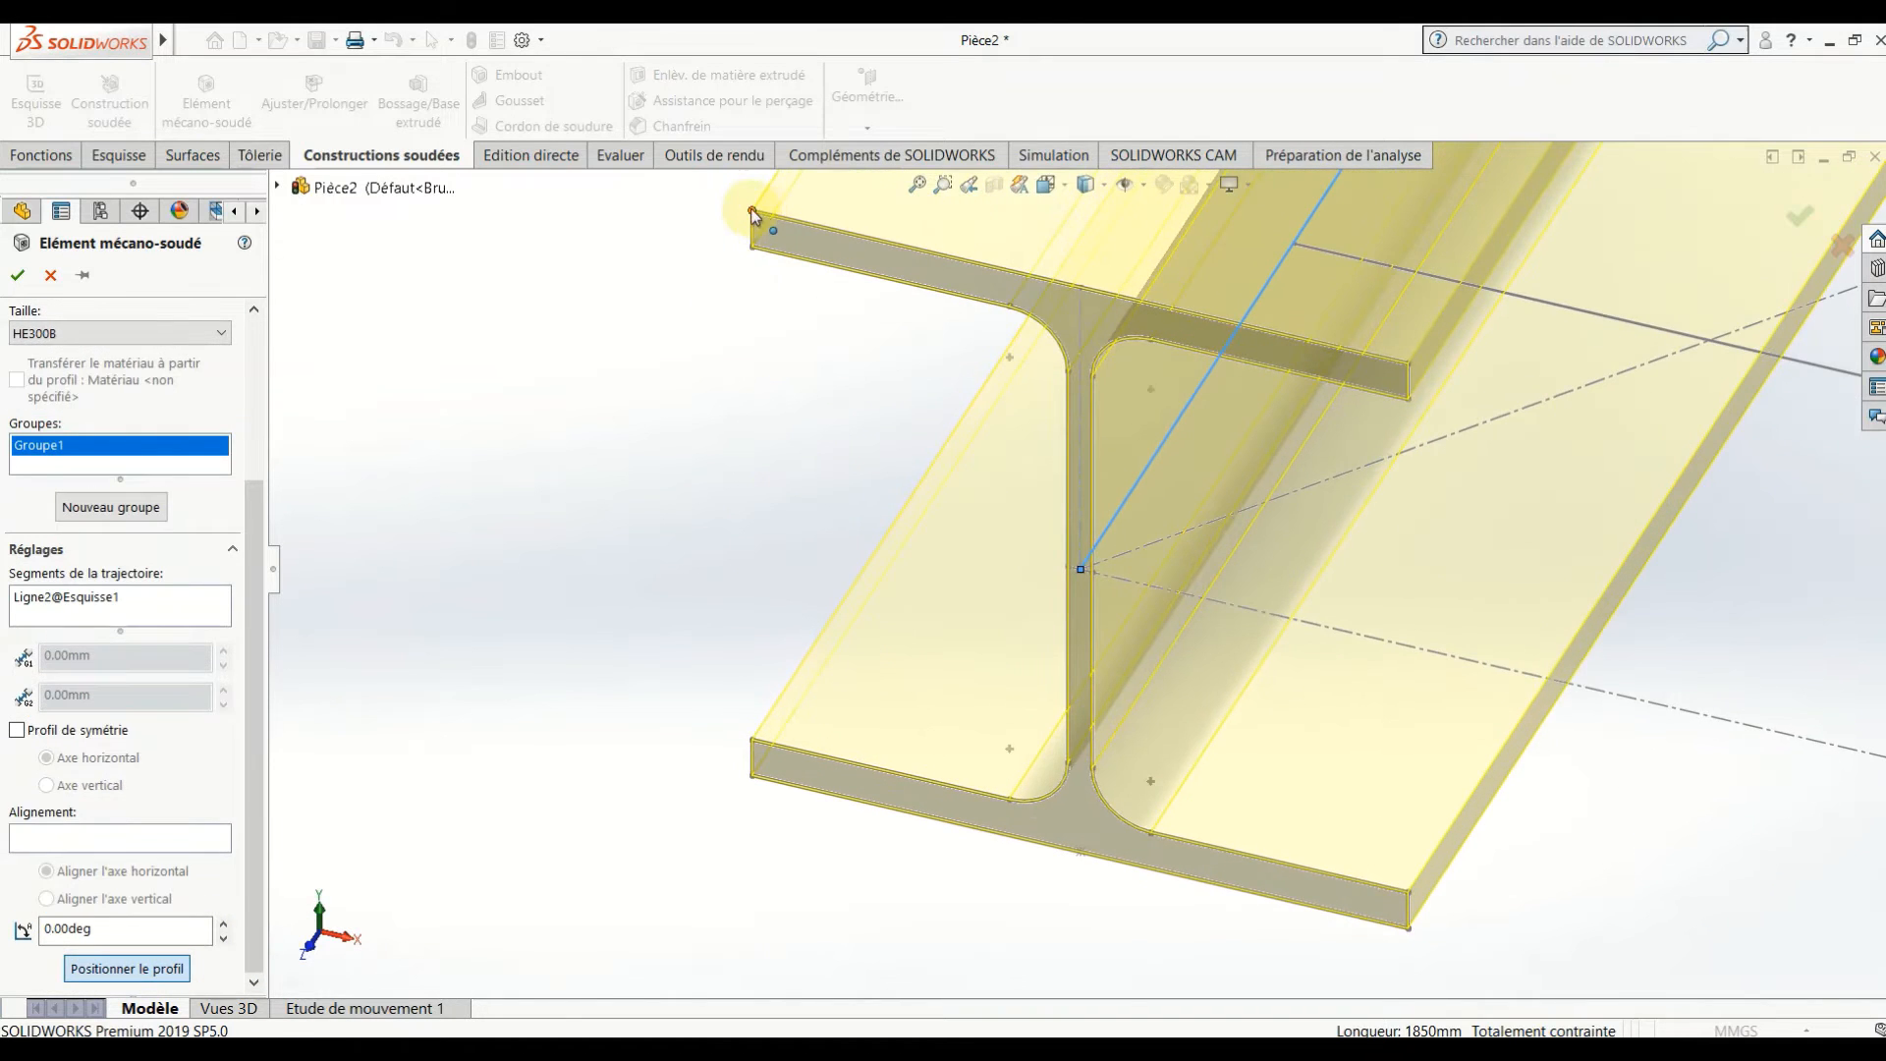
scroll(690, 331, "up", 12)
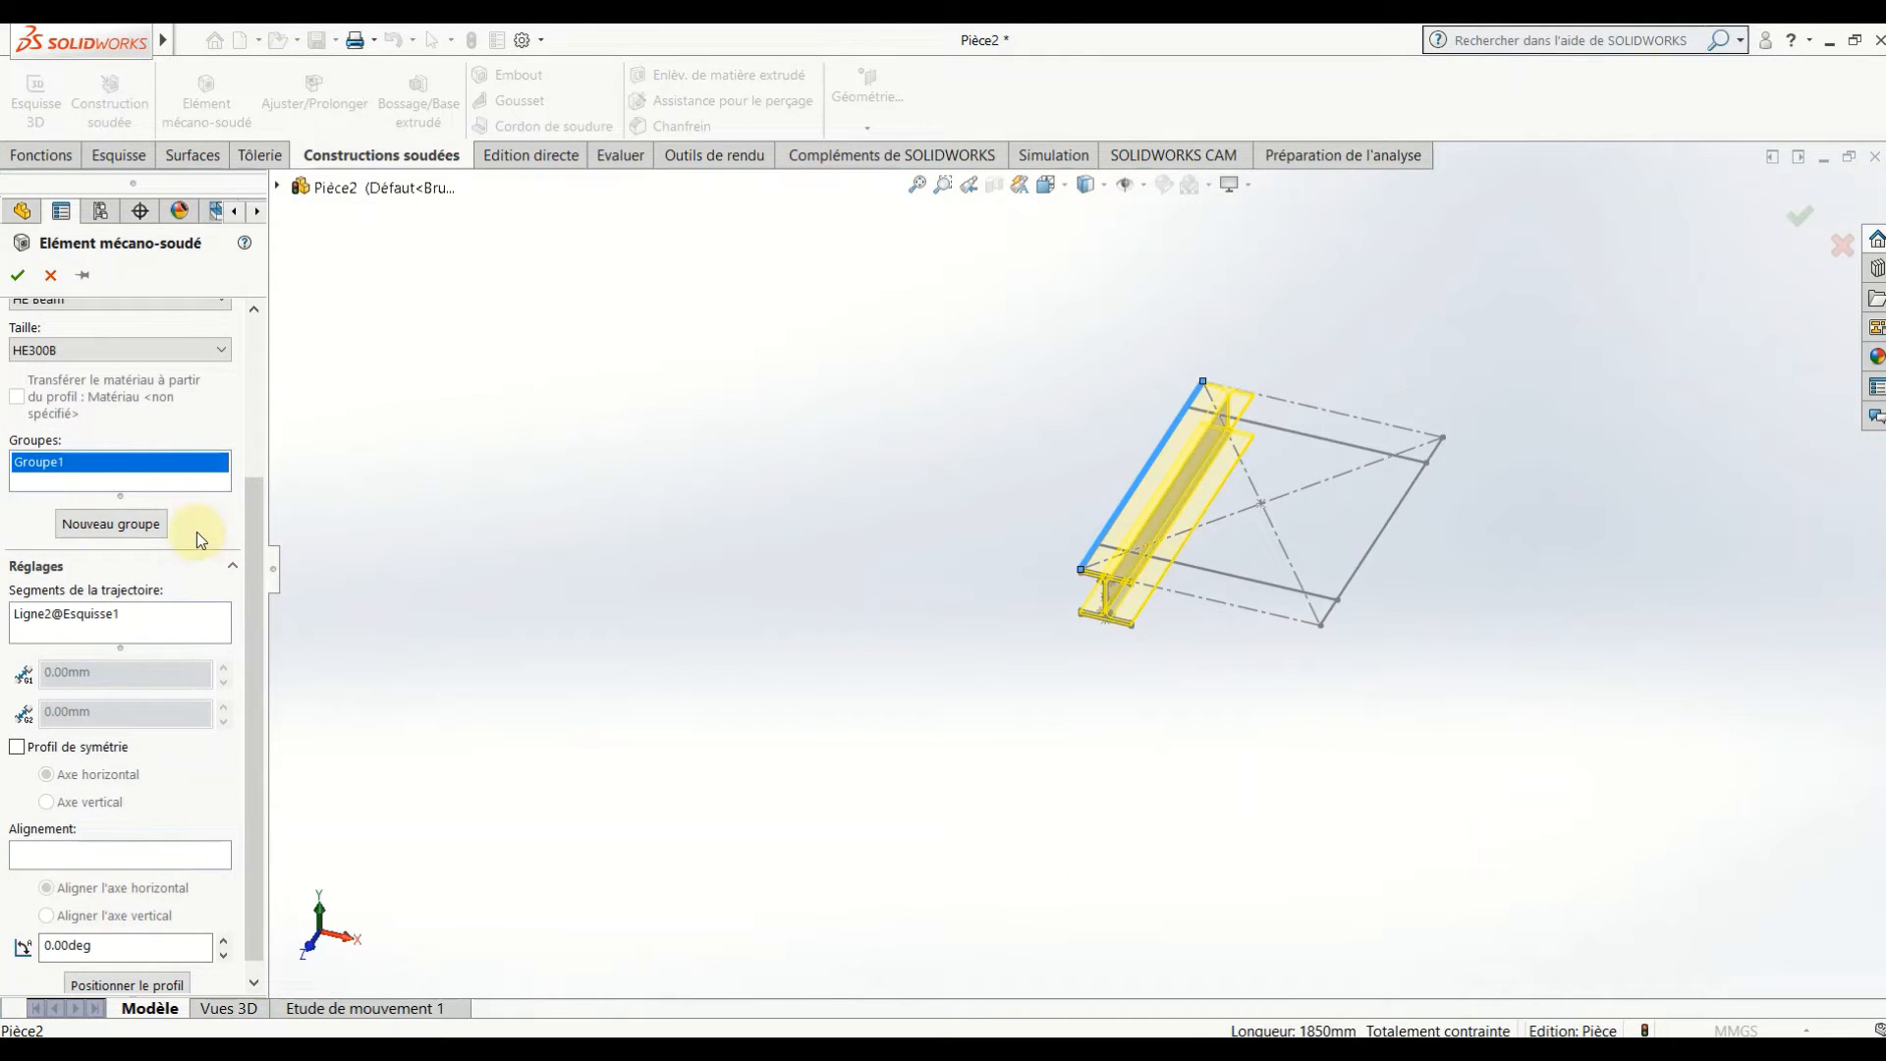
- Add a second group on the sketch's right vertical side and locate its profile by the upper outer flange corner
left_click(147, 525)
left_click(1370, 554)
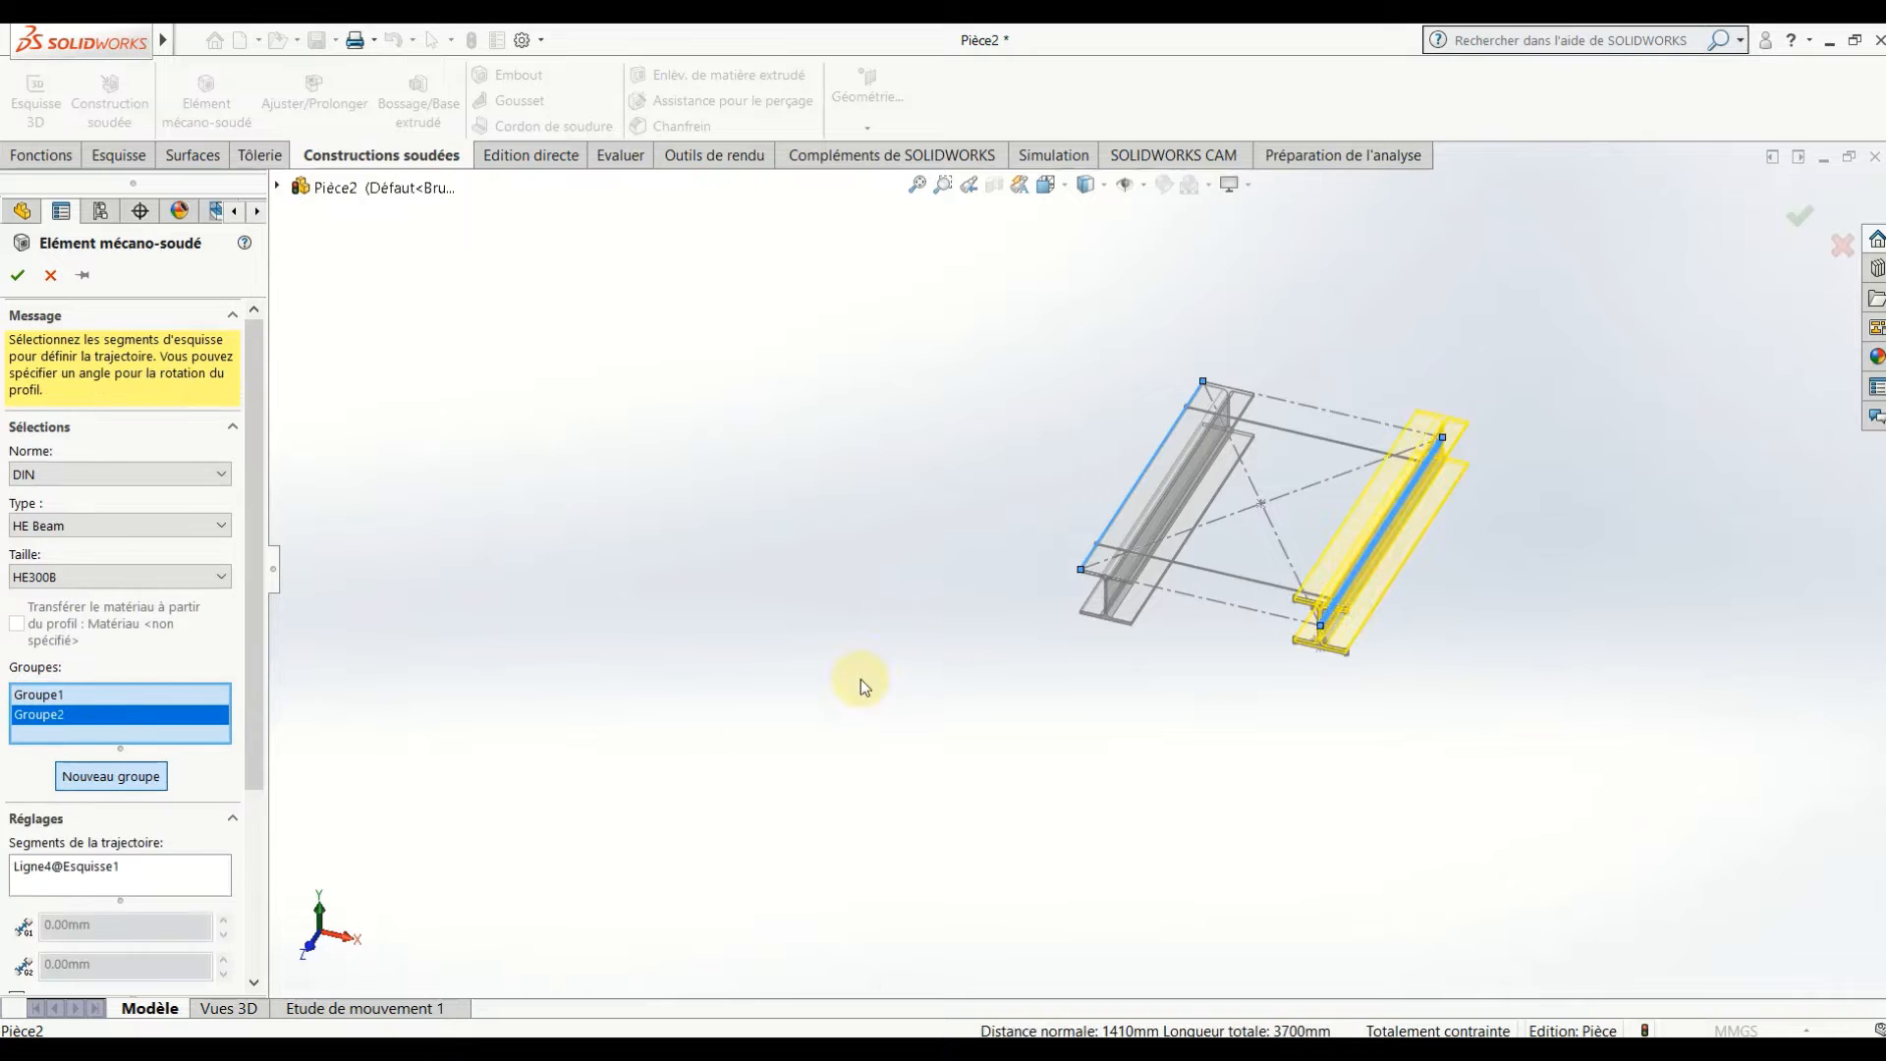
scroll(259, 724, "down", 3)
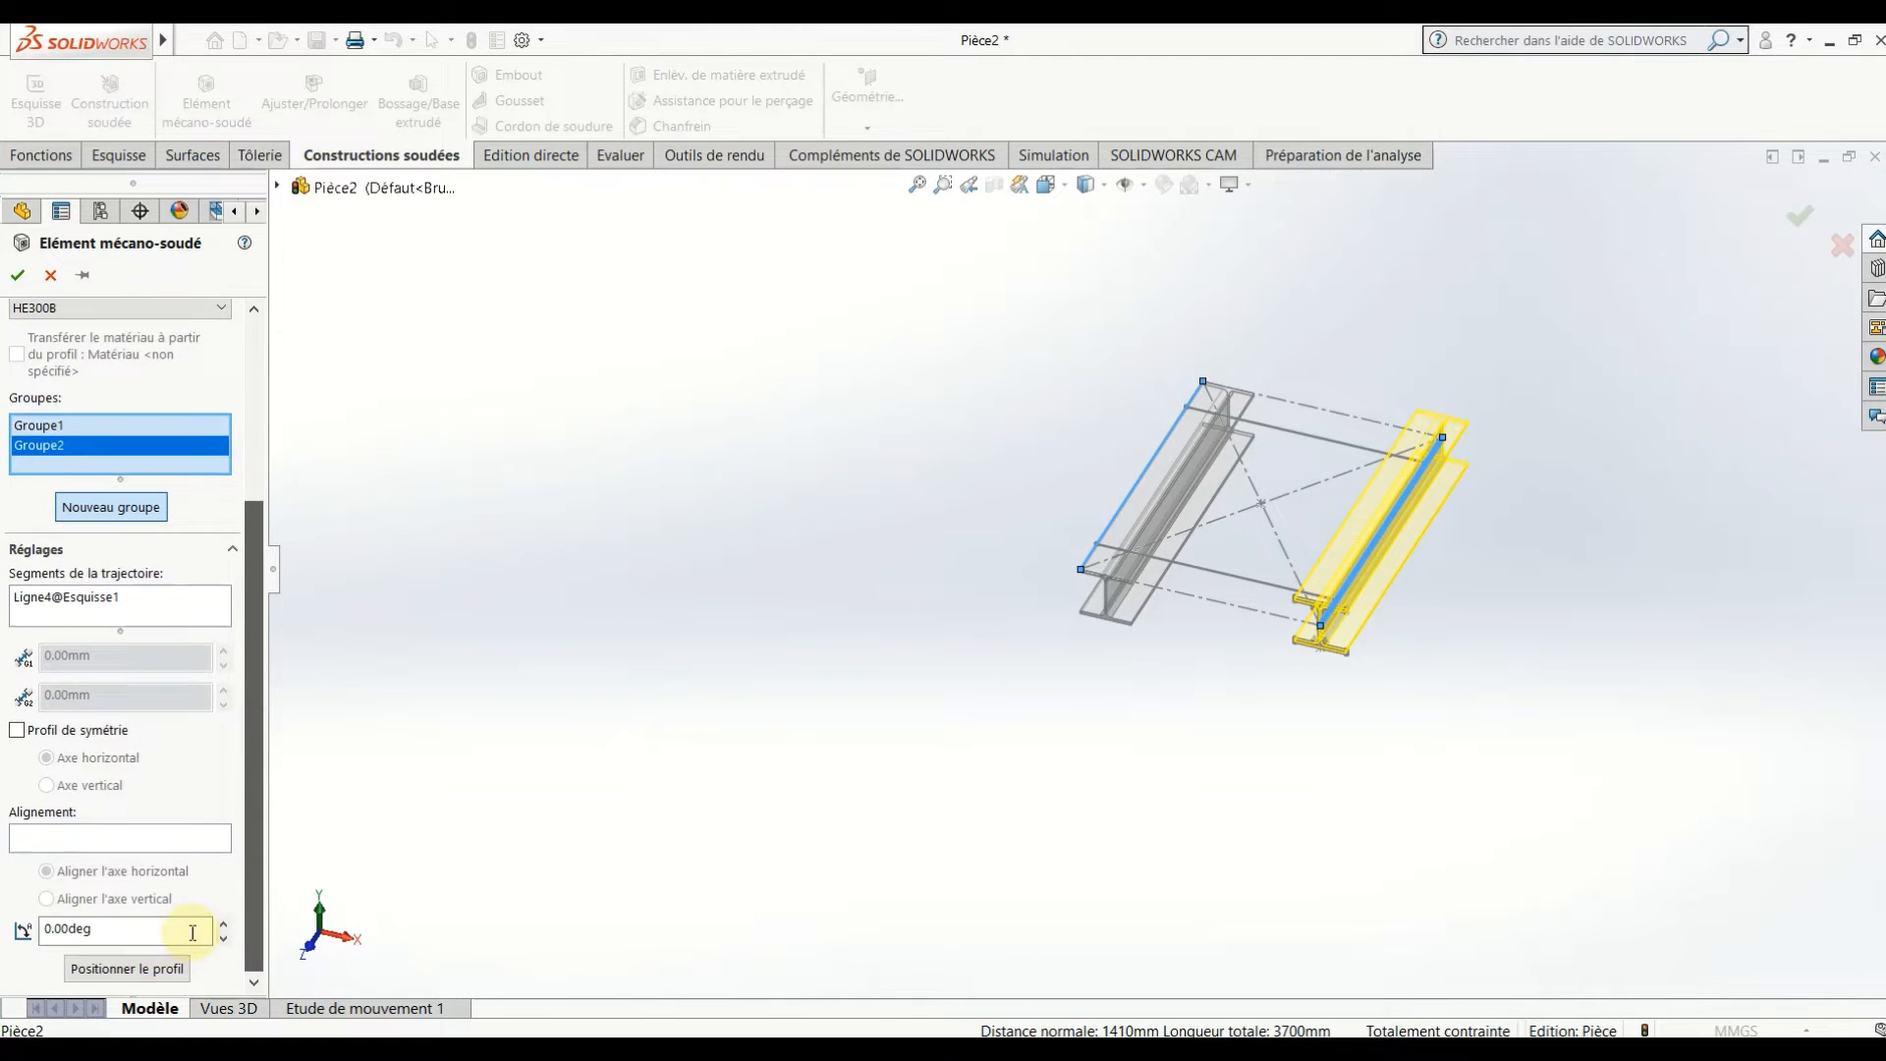
left_click(116, 976)
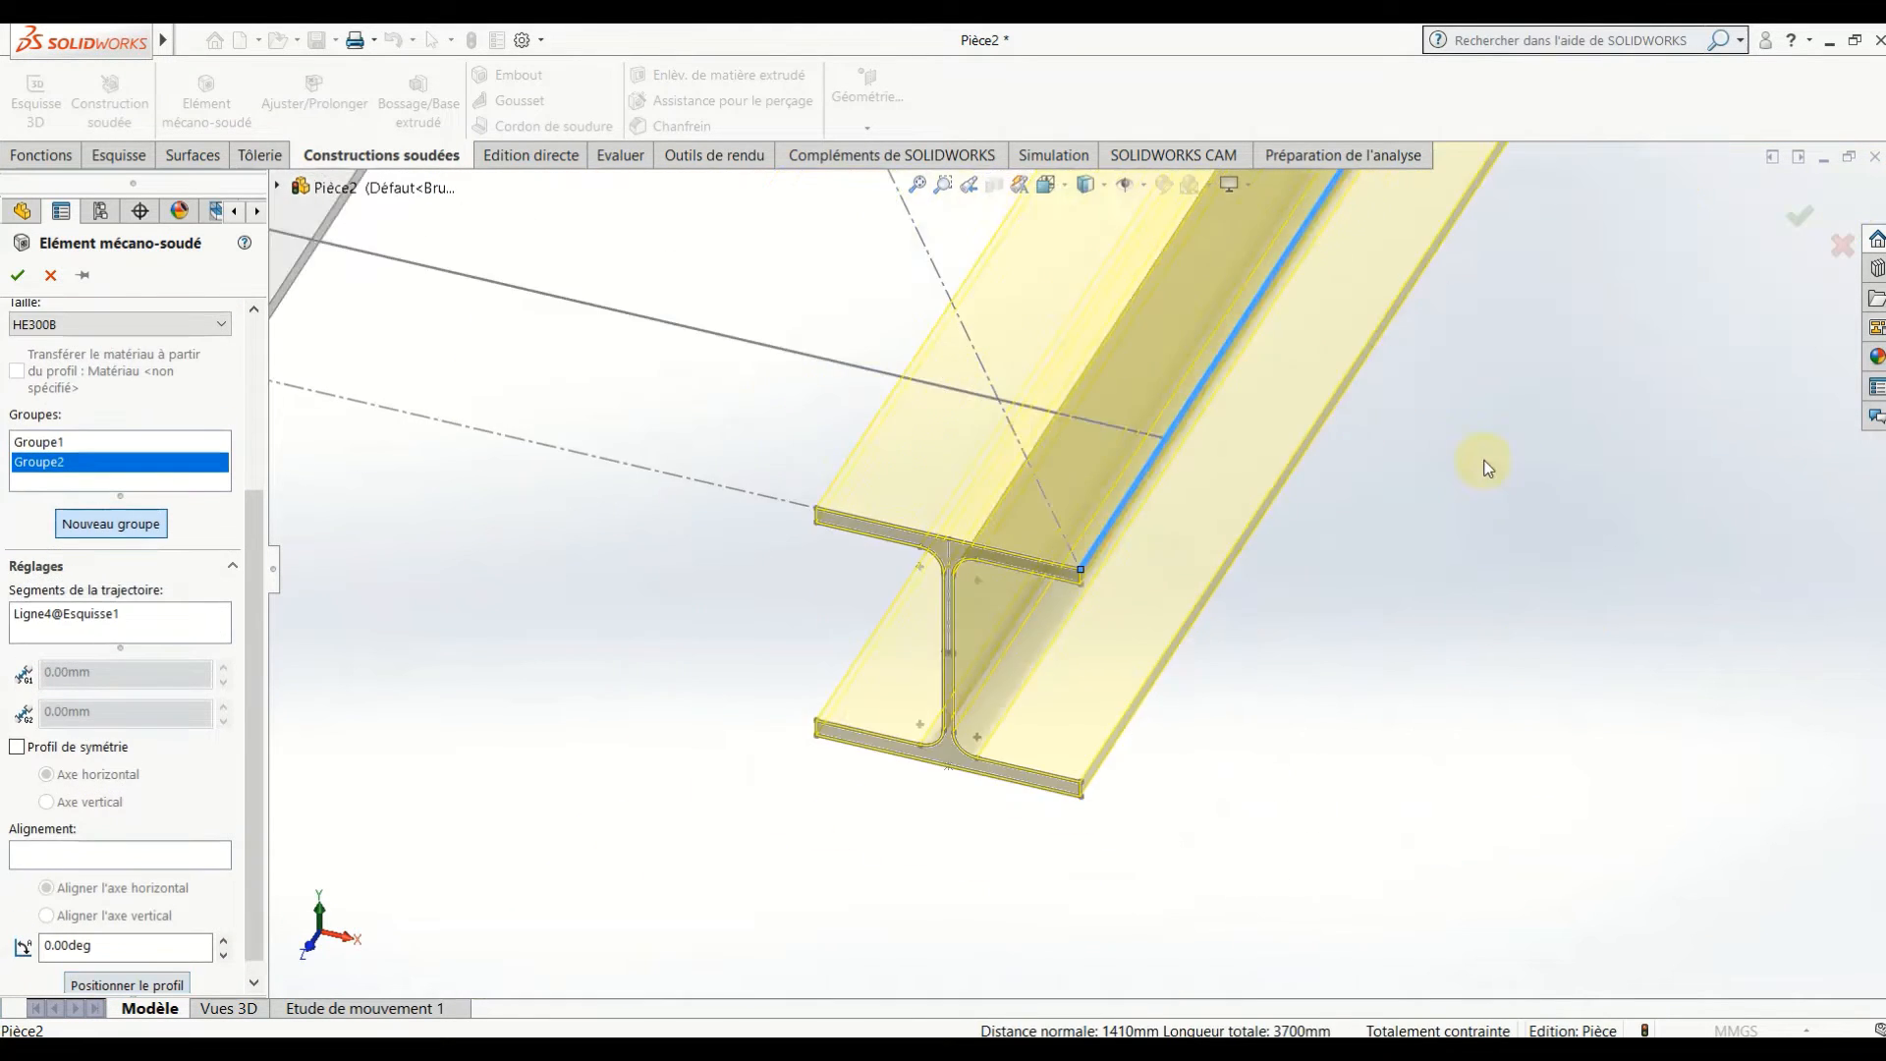
scroll(1474, 463, "up", 6)
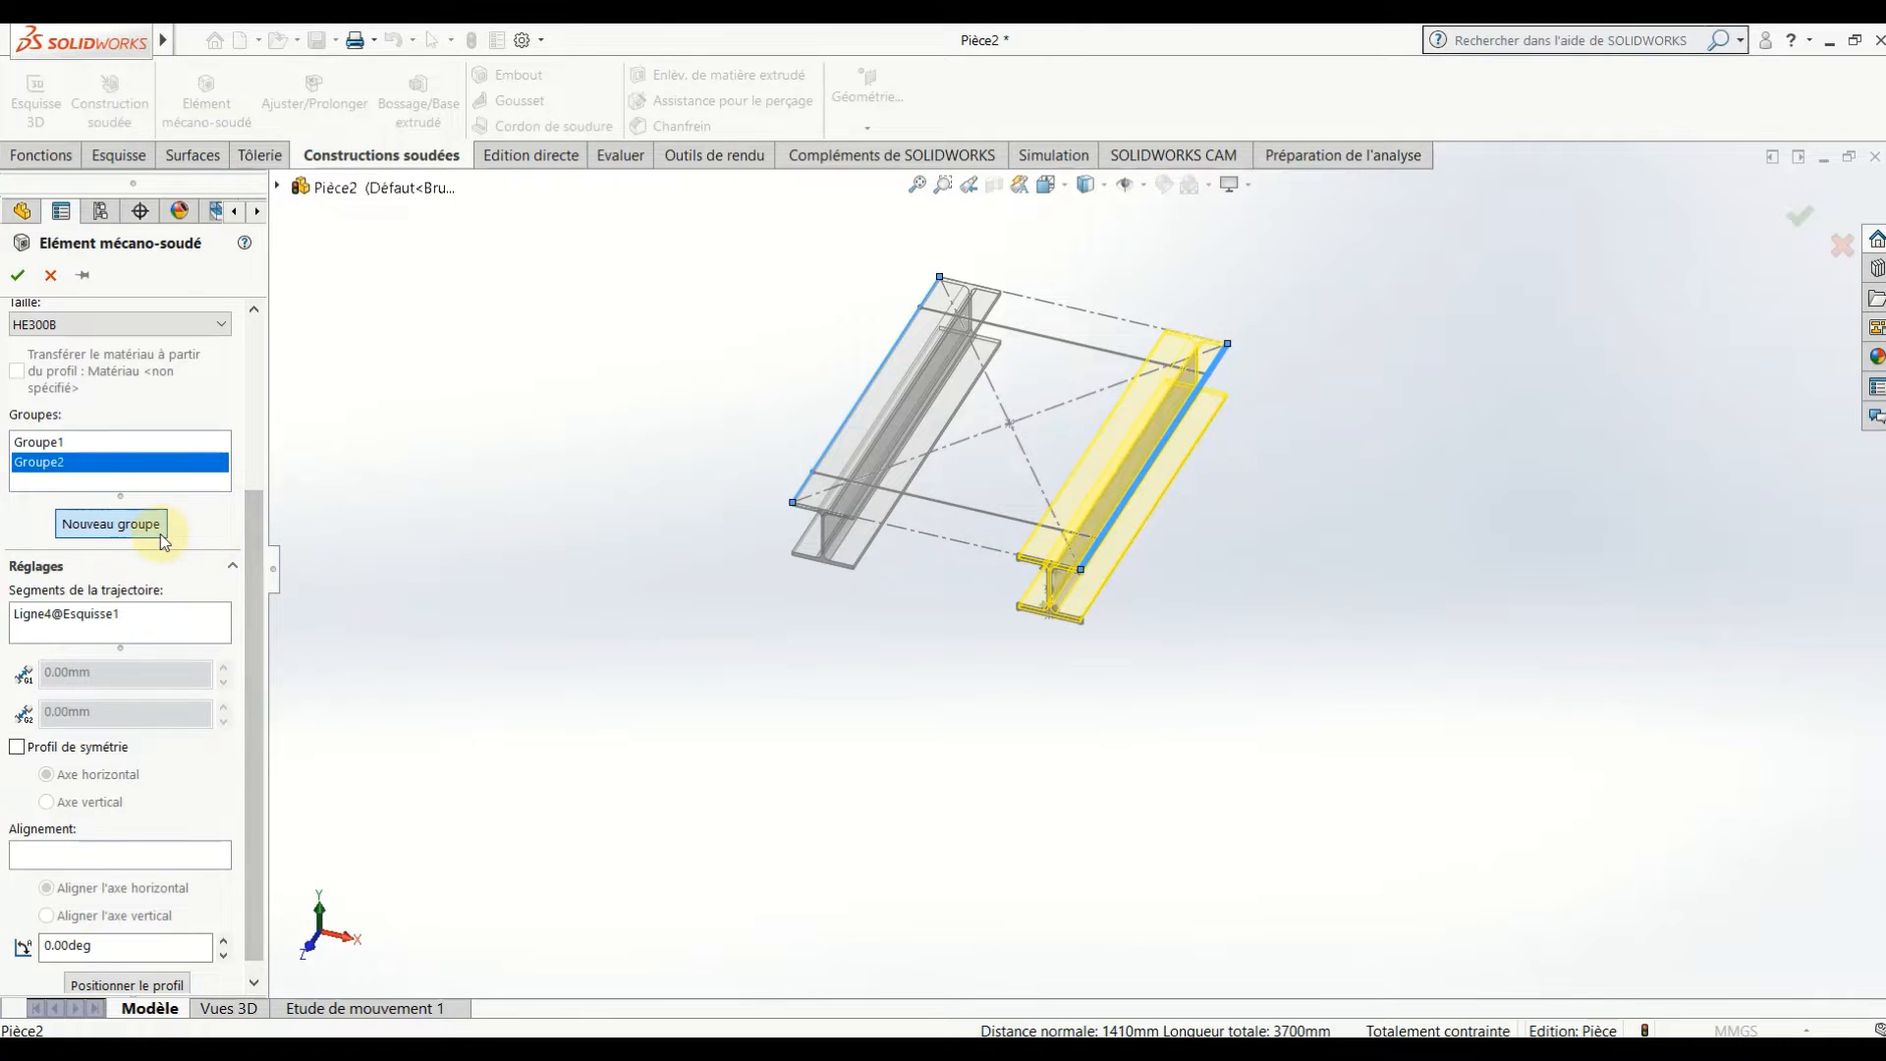
- Add a third beam group running along both horizontal crosslines of the layout sketch
left_click(132, 524)
left_click(1057, 346)
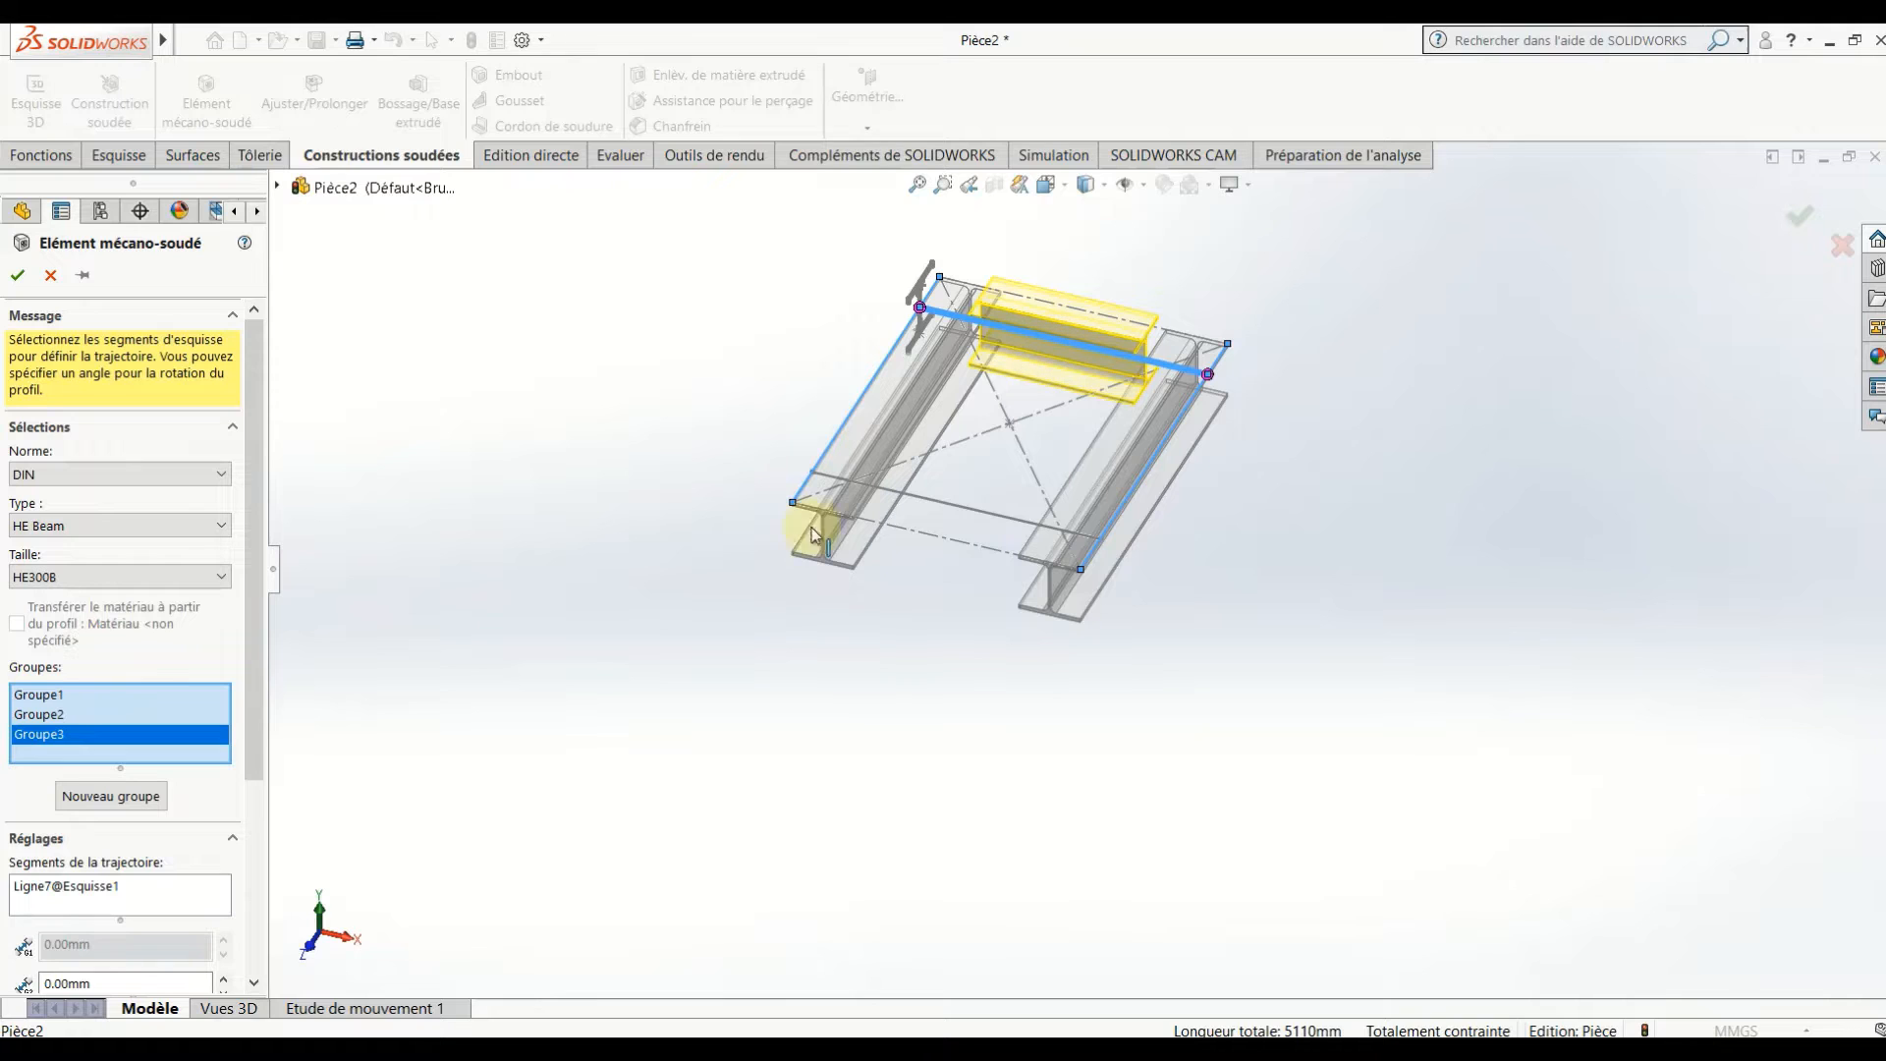
left_click(934, 506)
mouse_move(933, 503)
middle_mouse_down()
mouse_move(948, 341)
mouse_move(896, 516)
mouse_move(869, 410)
mouse_move(864, 428)
middle_mouse_up()
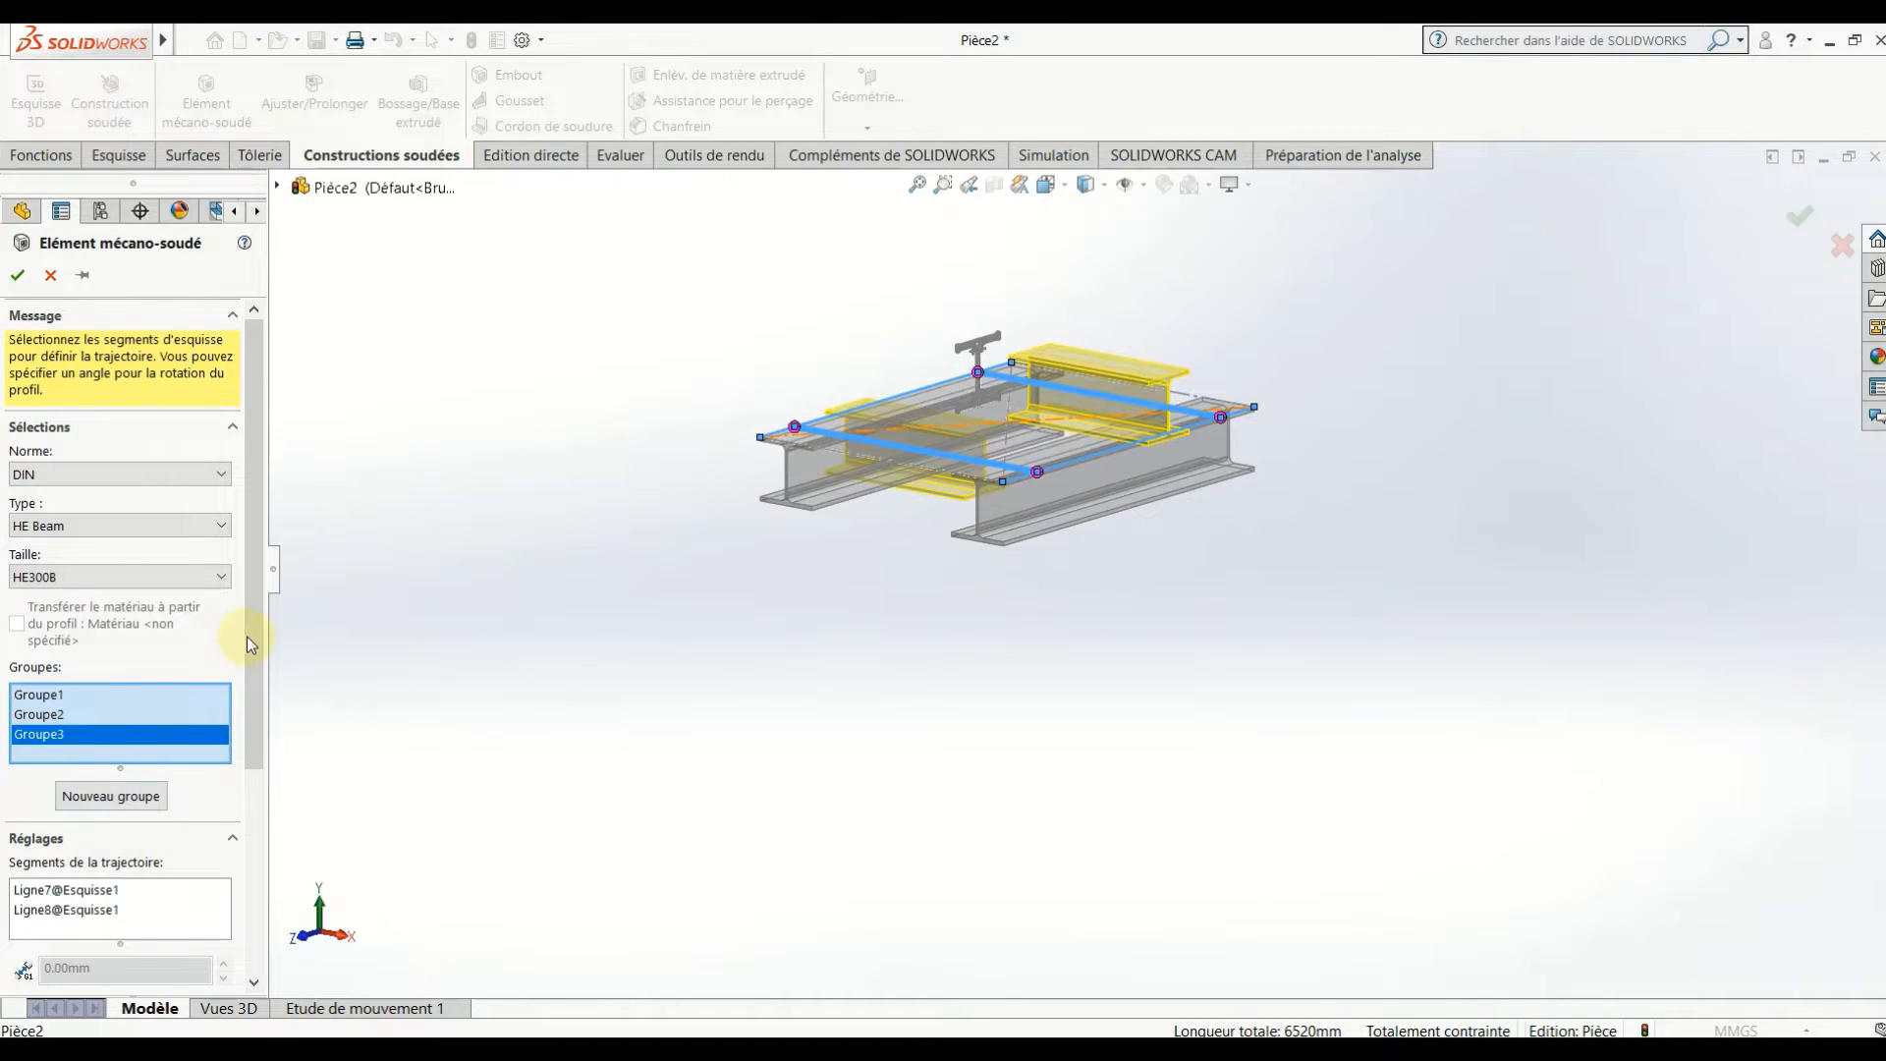
- Locate the crossbeams' profile by its upper flange midpoint and accept the structural members
left_click_drag(246, 634, 250, 861)
left_click(128, 964)
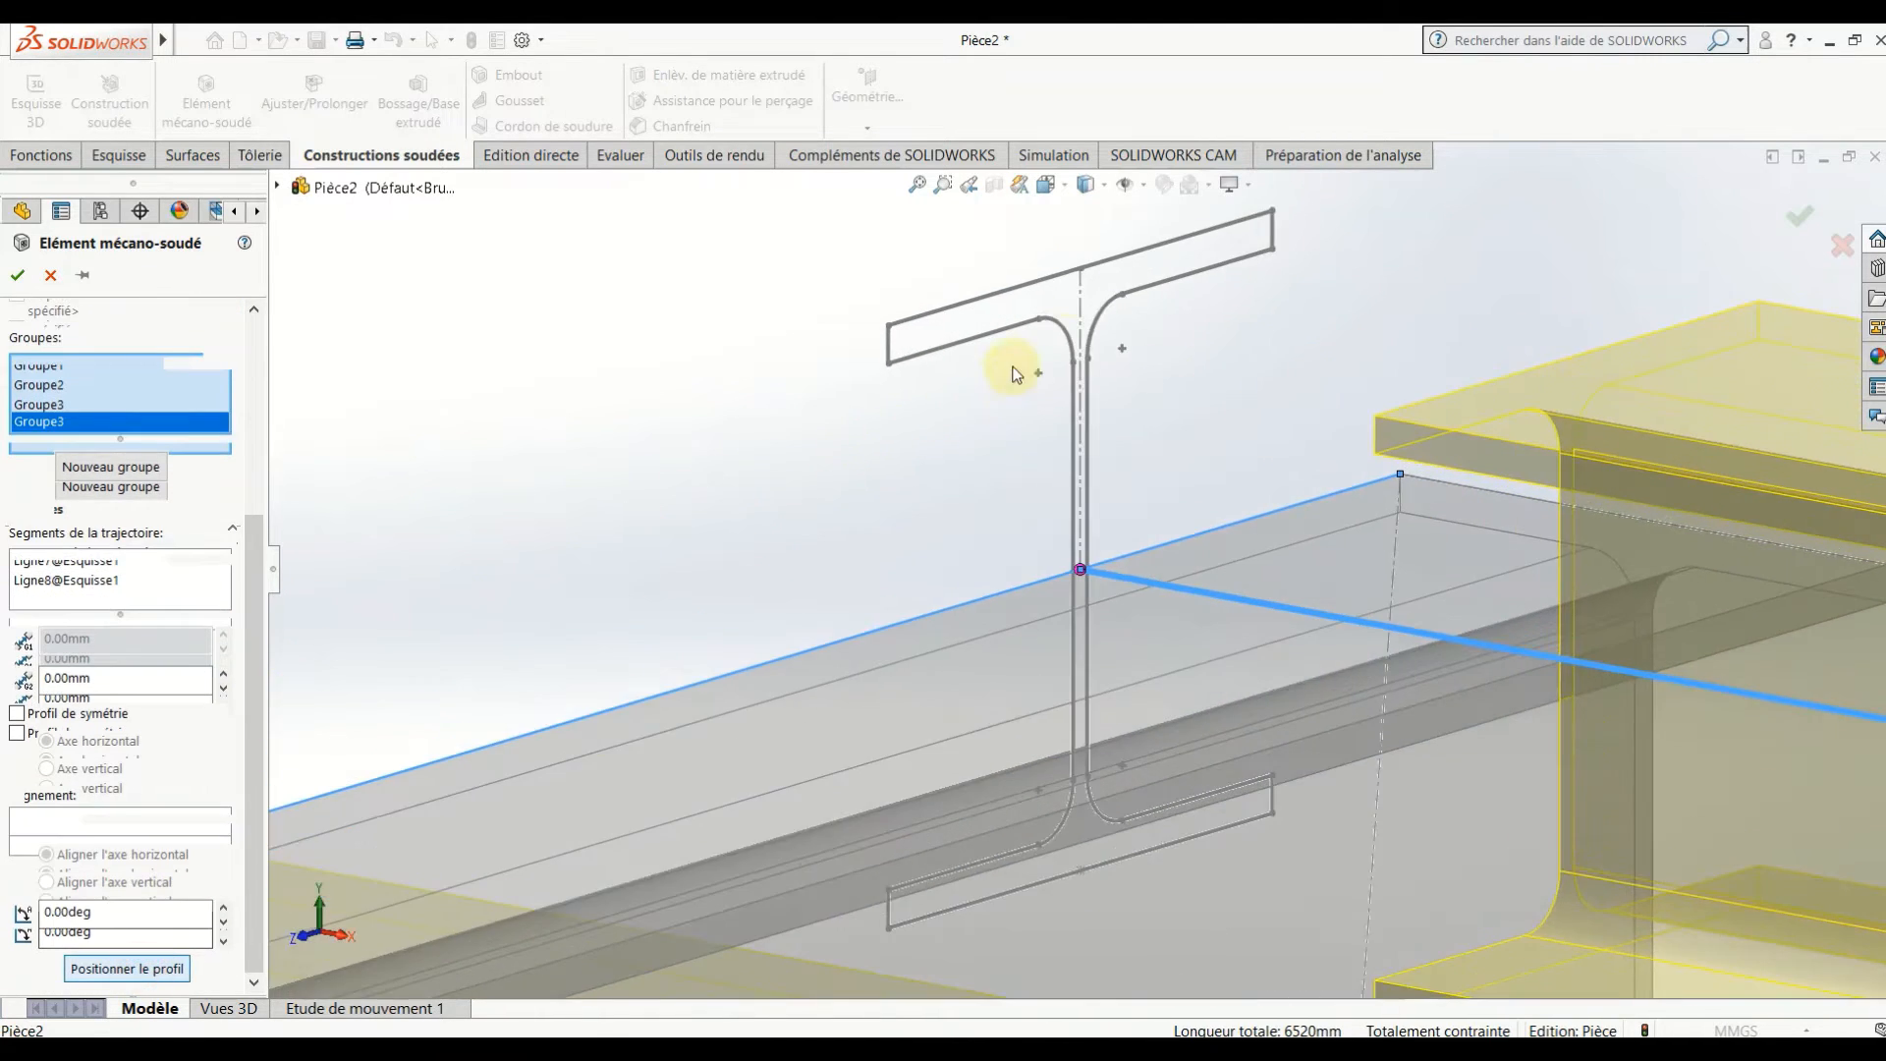
left_click(1082, 269)
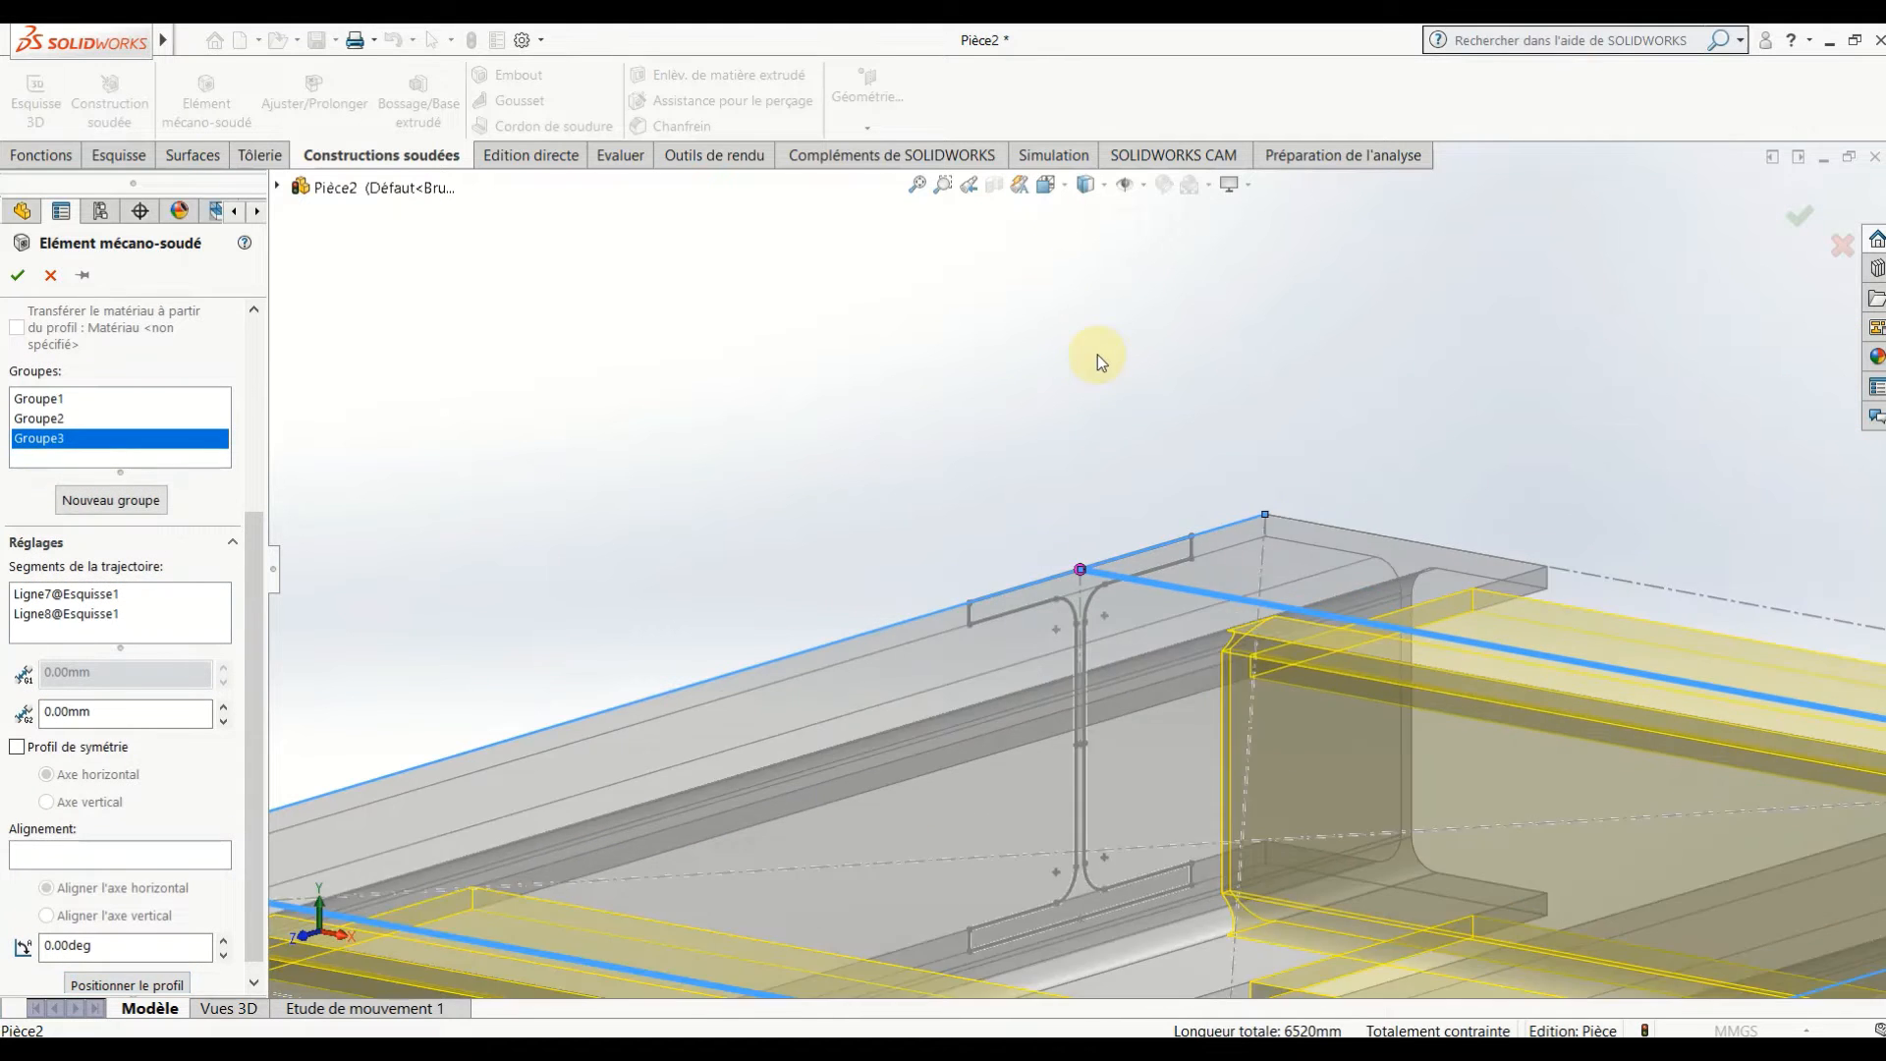
middle_click_drag(941, 642, 1159, 604)
left_click(17, 275)
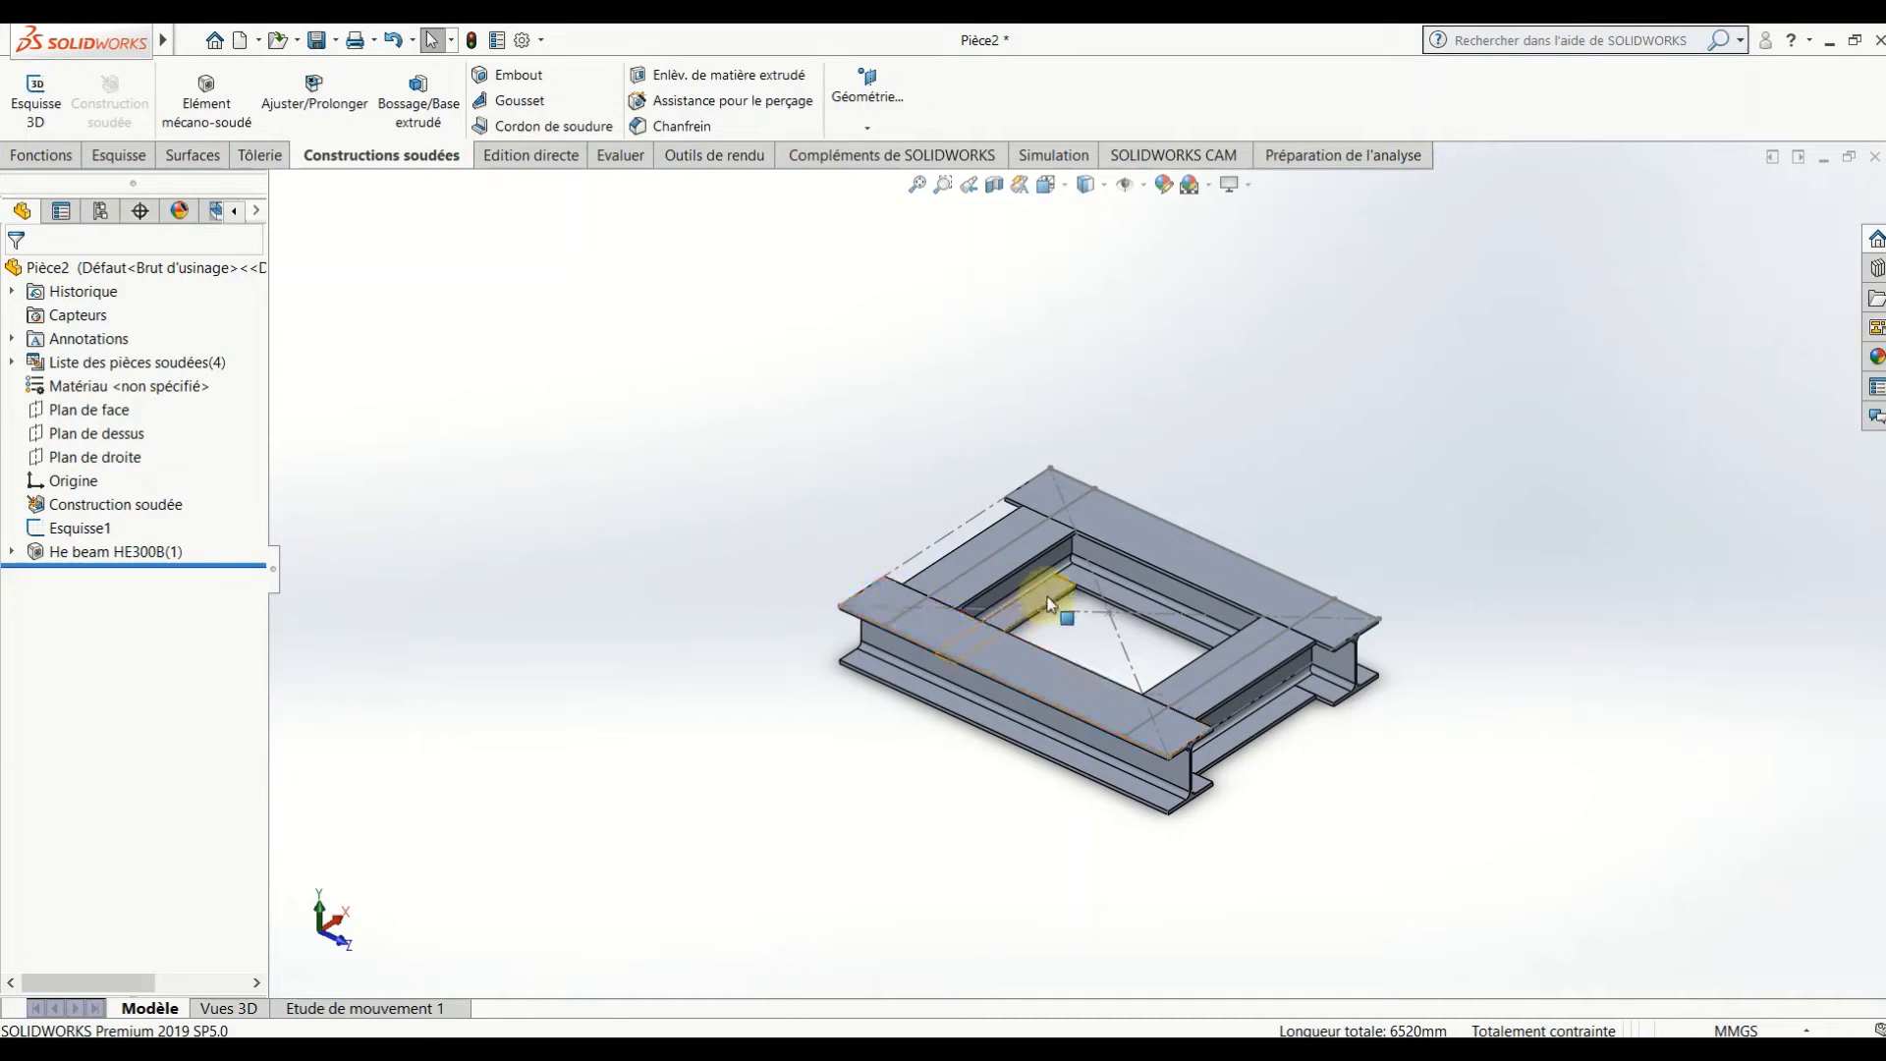
- Examine the joints between the crossbeams and the side beams from several angles
middle_click_drag(1047, 597, 961, 440)
scroll(1177, 583, "down", 8)
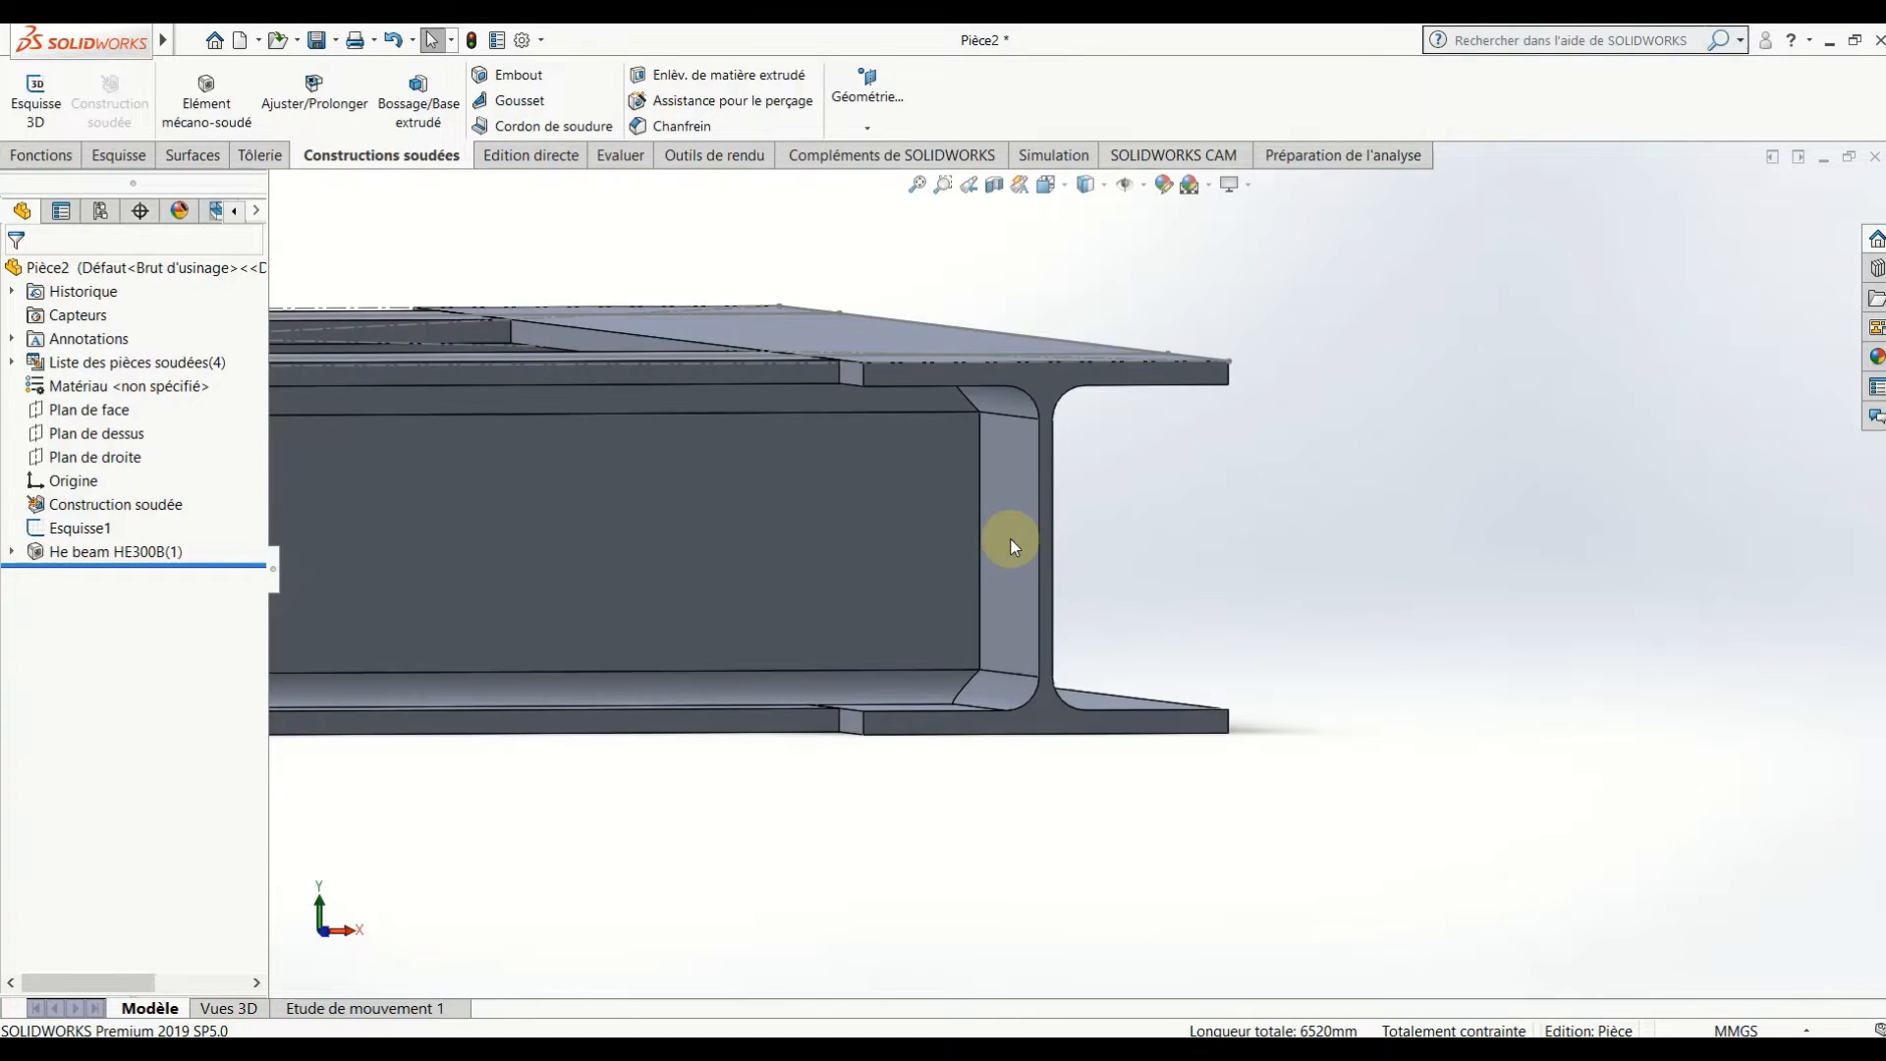
scroll(964, 533, "down", 3)
middle_click_drag(963, 533, 1010, 586)
scroll(1040, 594, "up", 9)
middle_click_drag(875, 592, 912, 721)
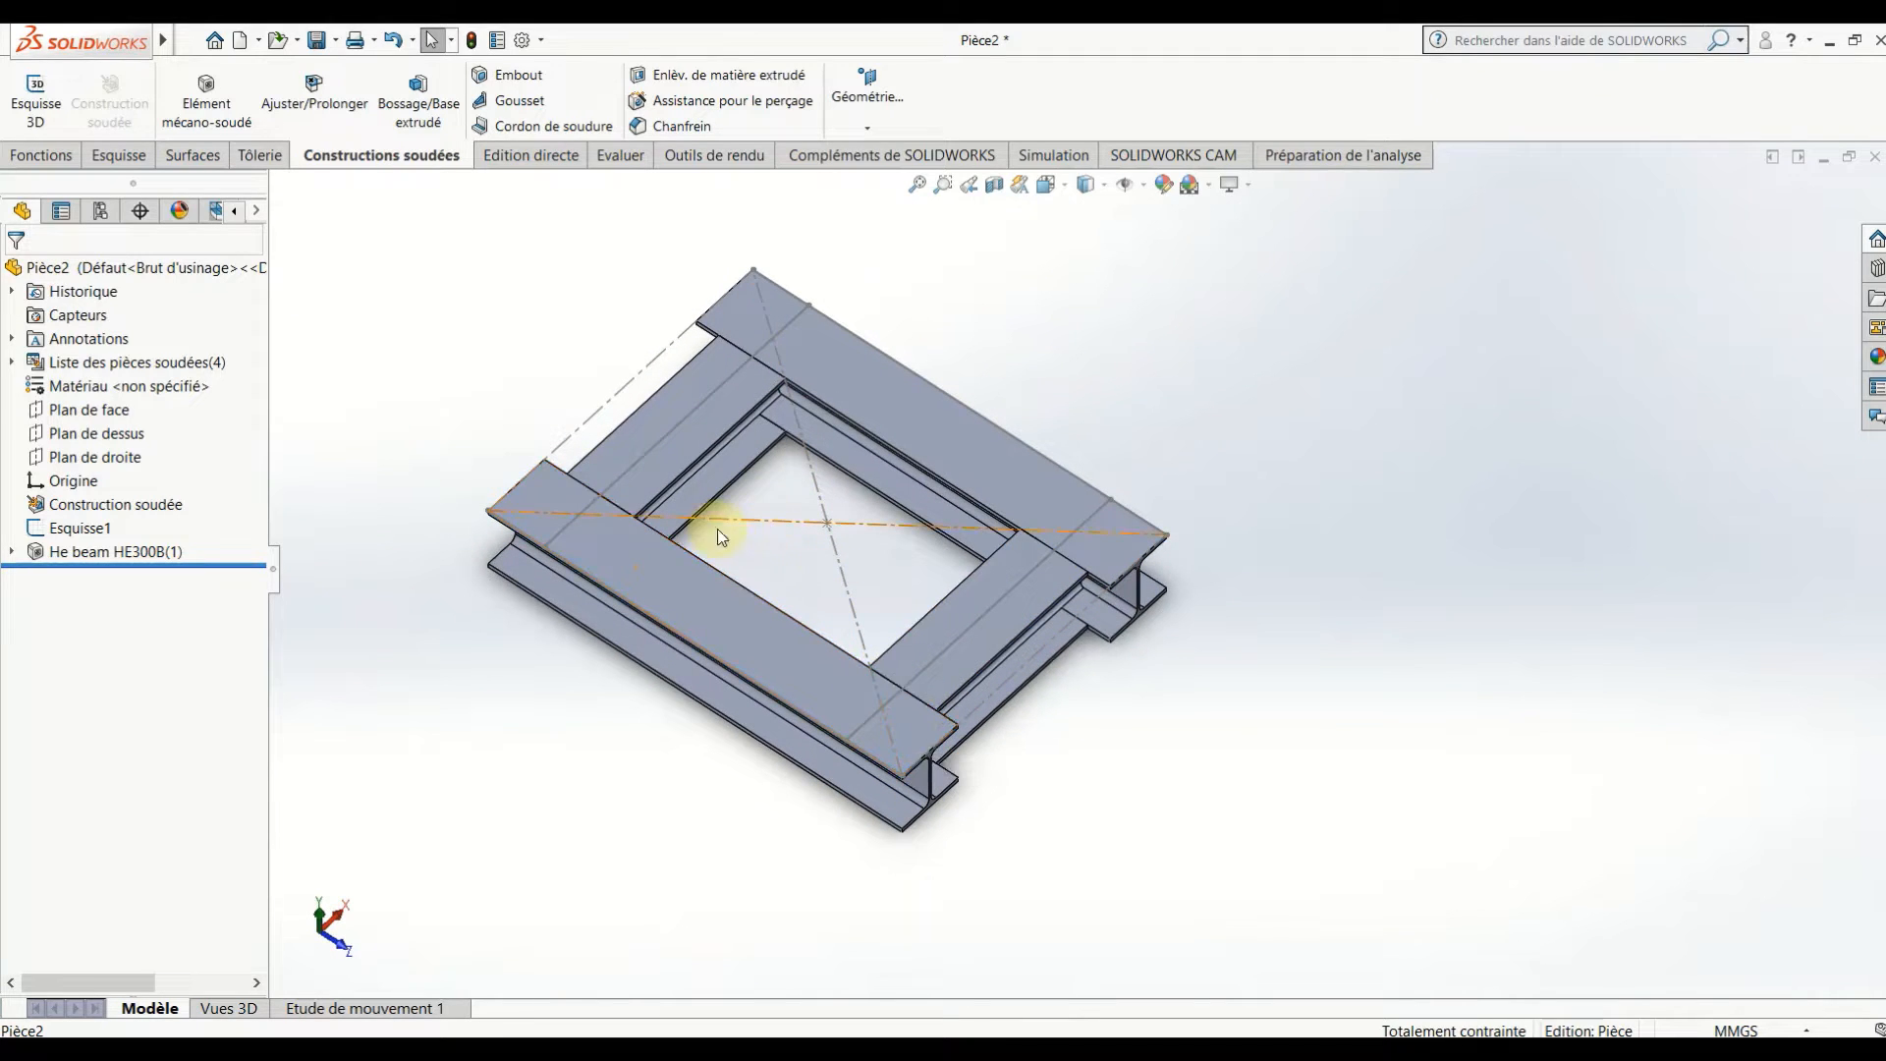
- Hide the layout sketch so only the beam frame is displayed
scroll(737, 541, "up", 3)
middle_click_drag(750, 550, 756, 466)
right_click(759, 475)
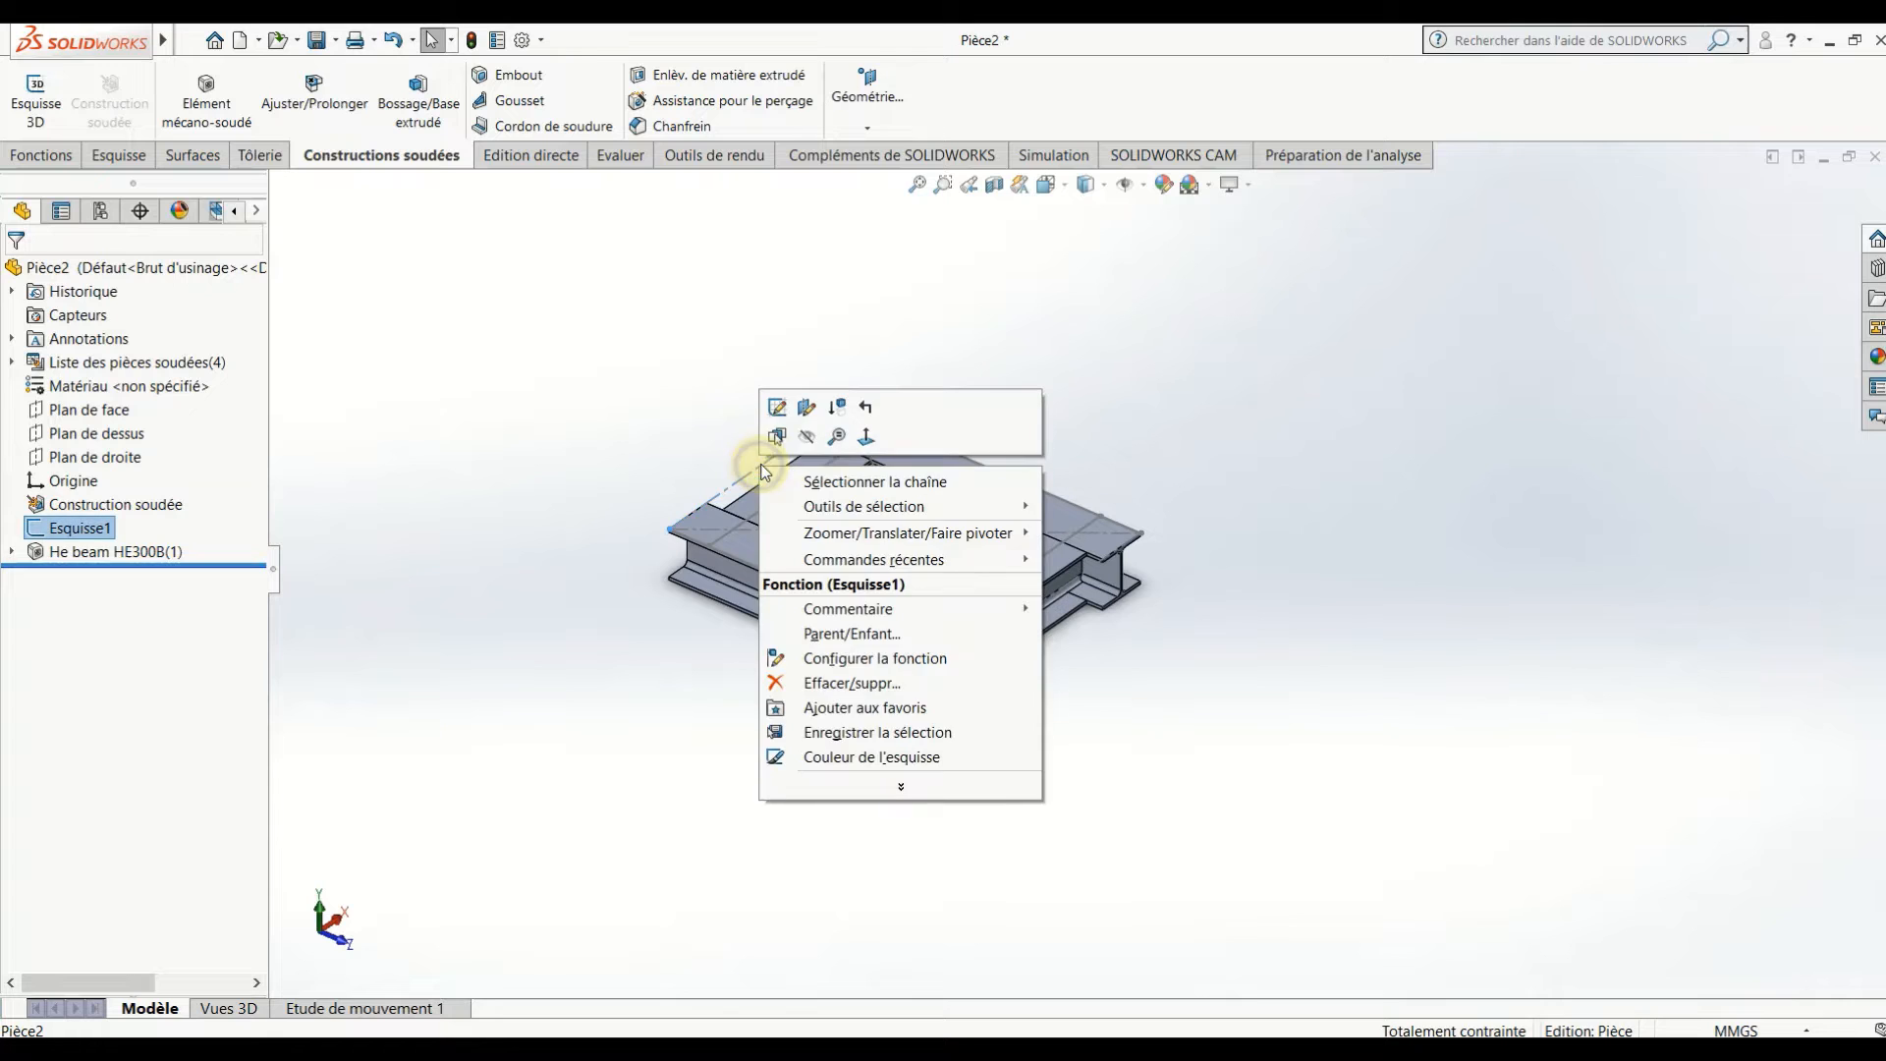
left_click(796, 433)
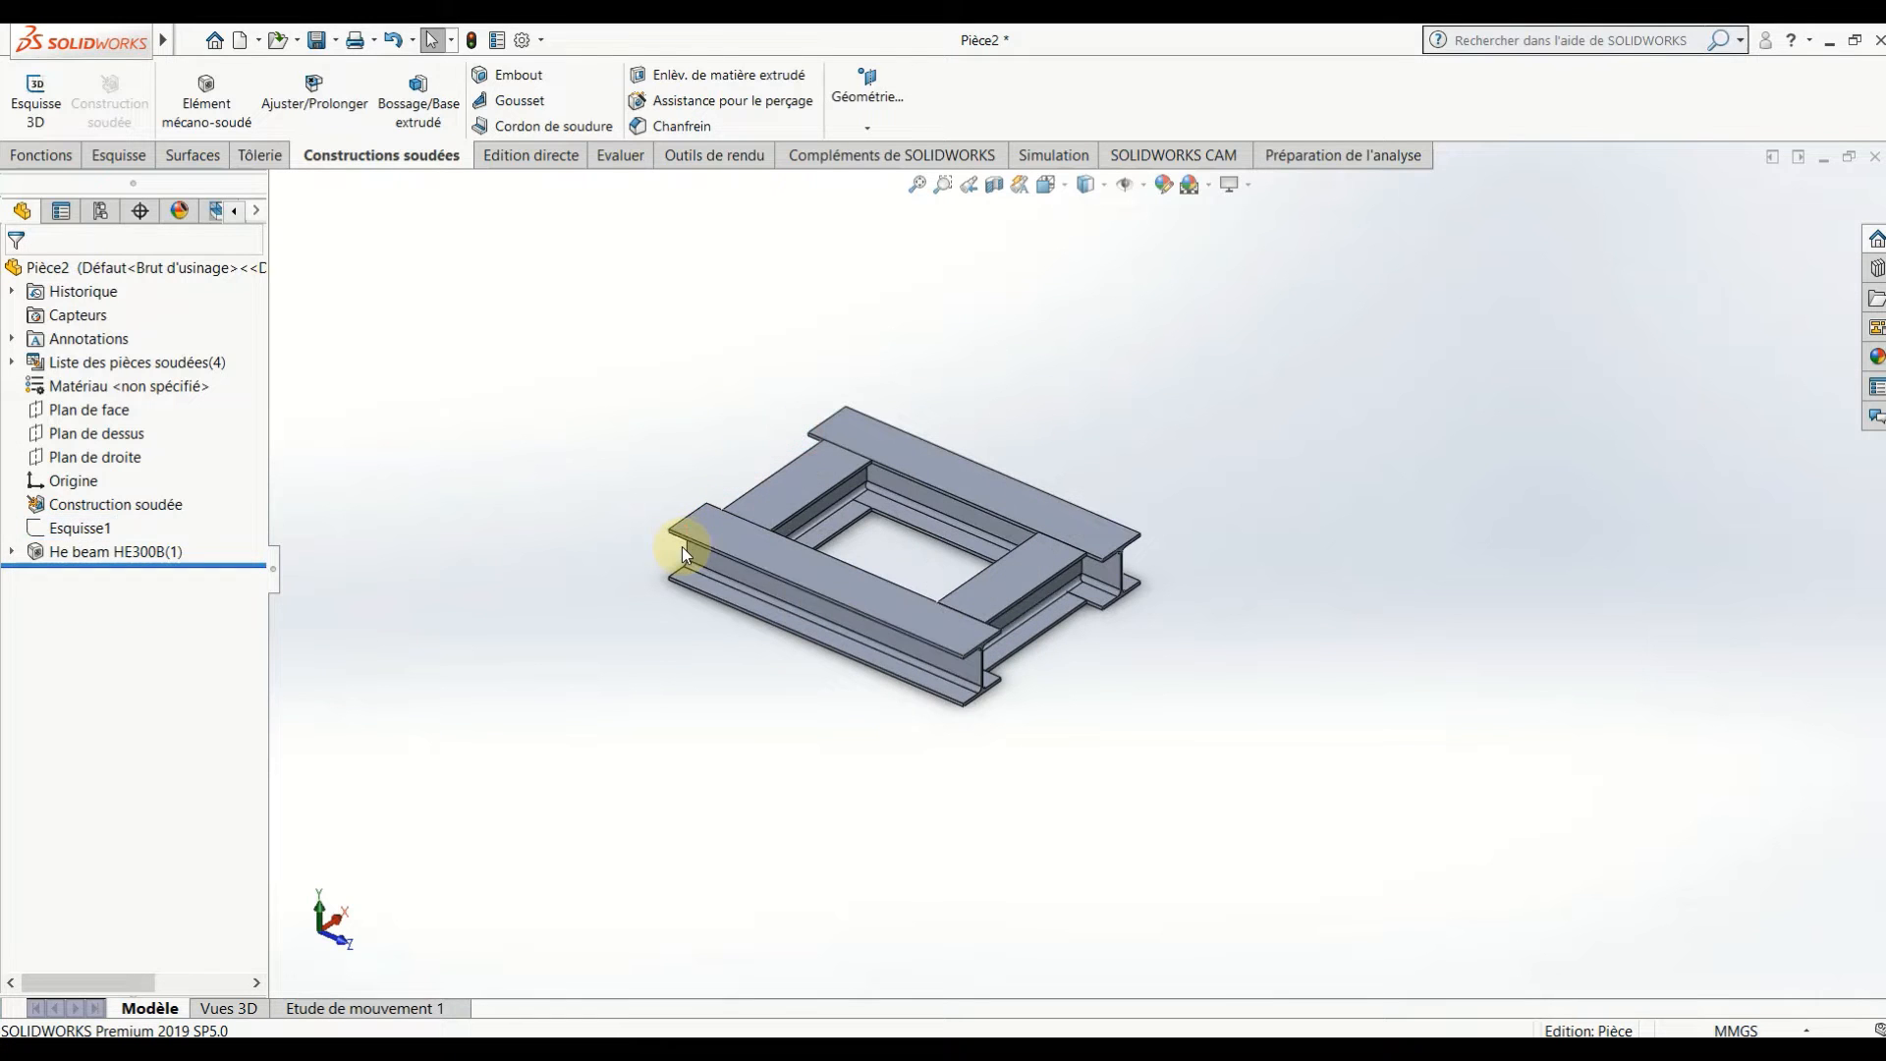
- Start a sketch on the right plane (Plan de droite) and switch the model display to wireframe
left_click(111, 466)
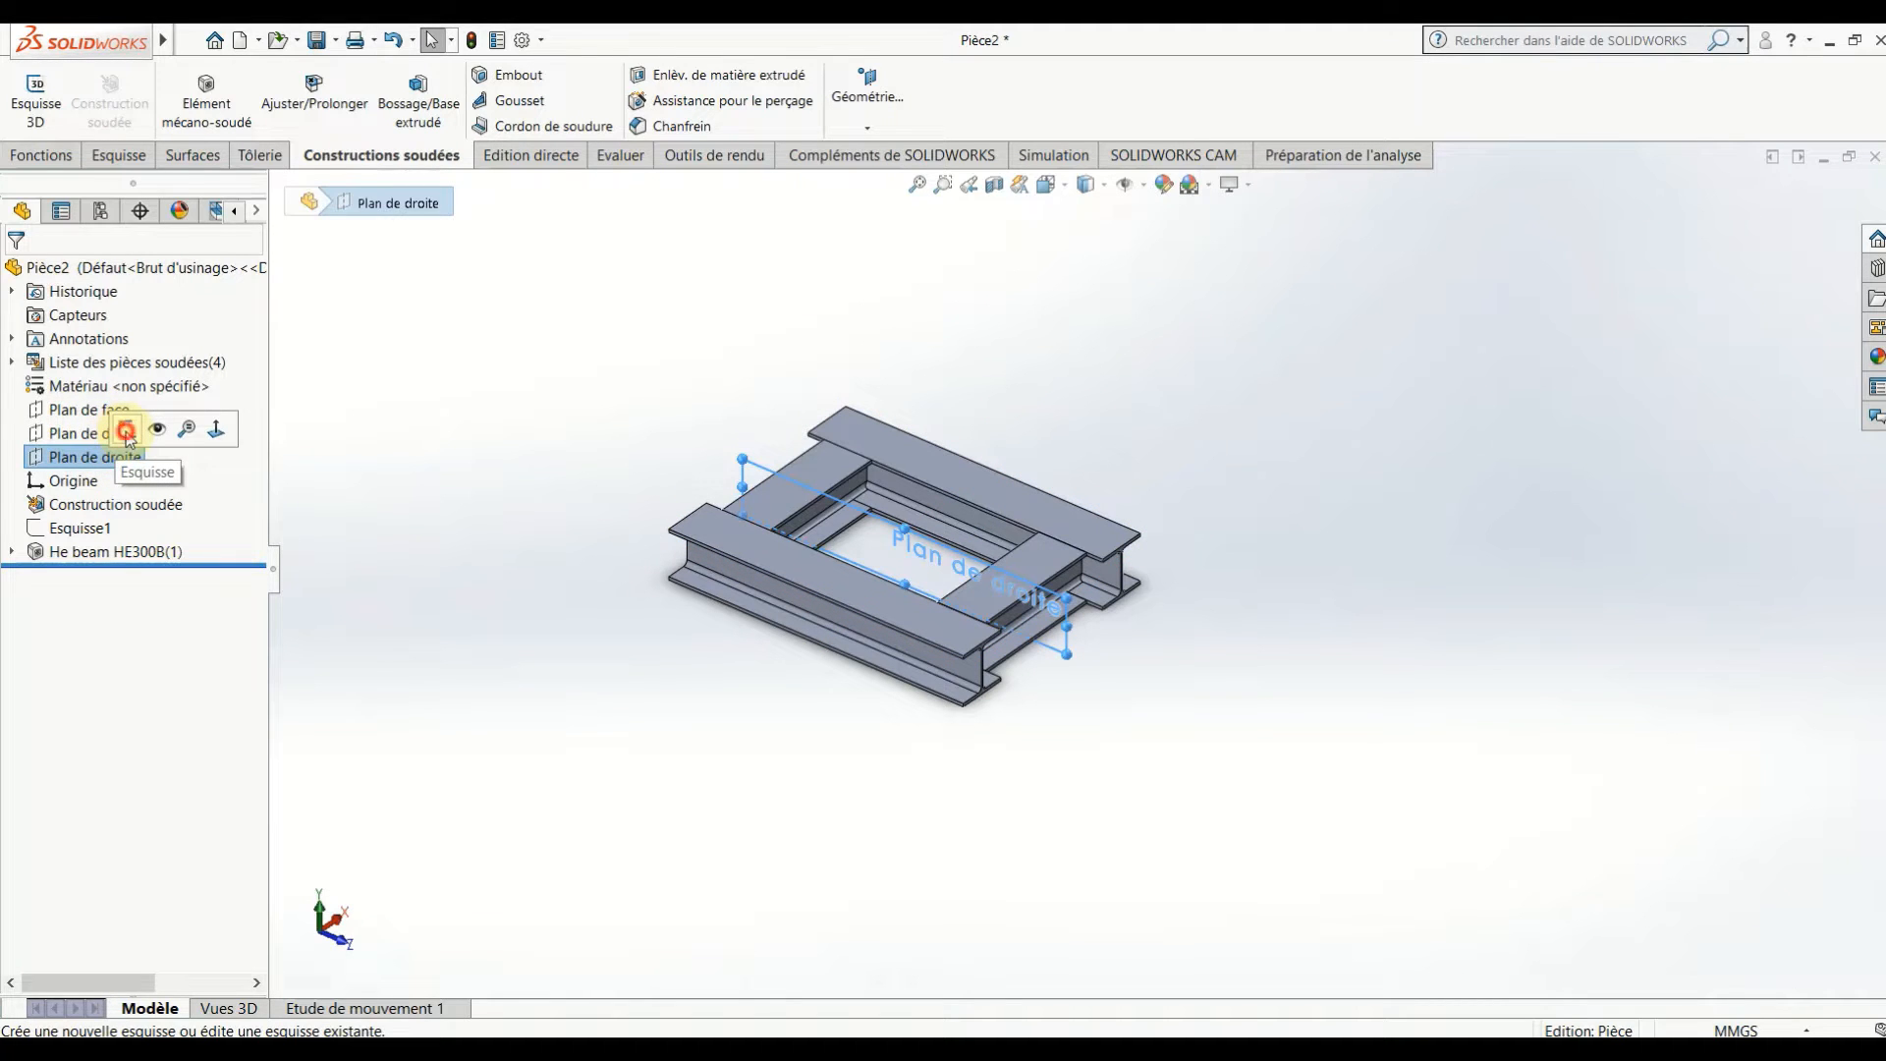
left_click(126, 432)
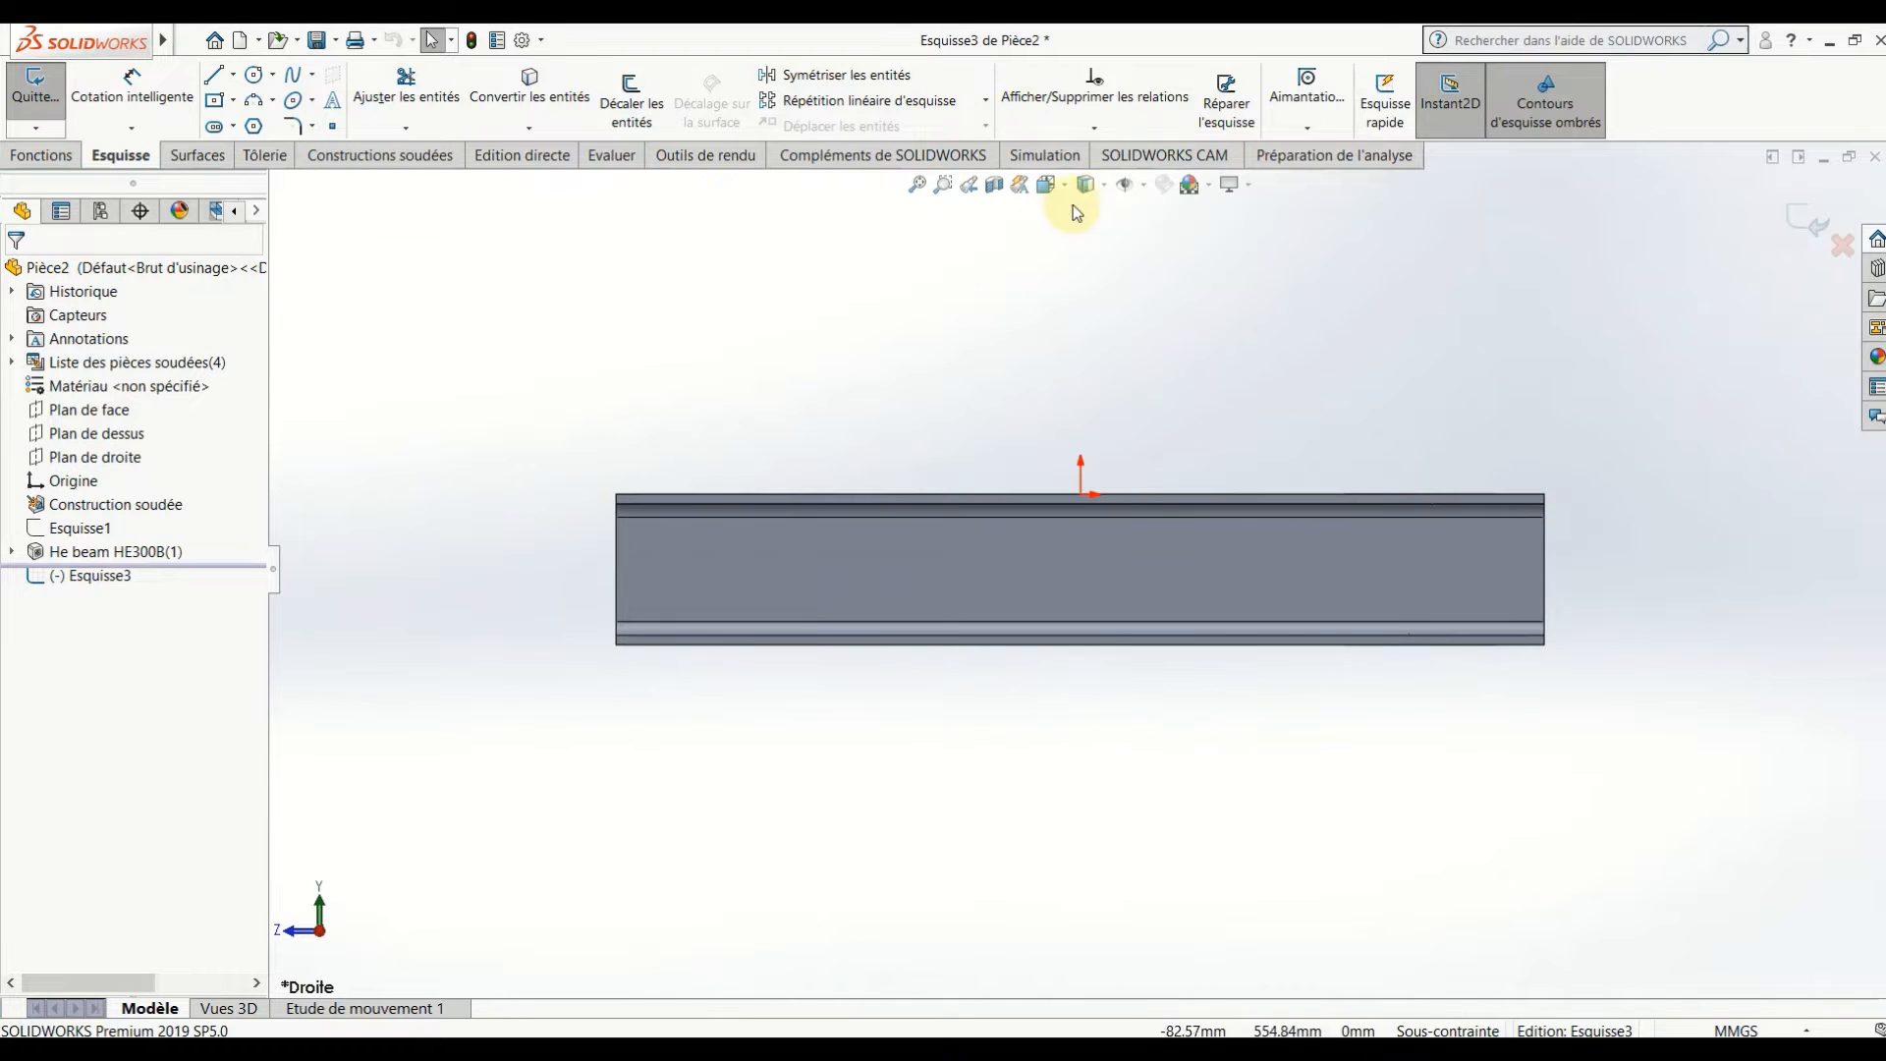
left_click(1085, 185)
left_click(1087, 320)
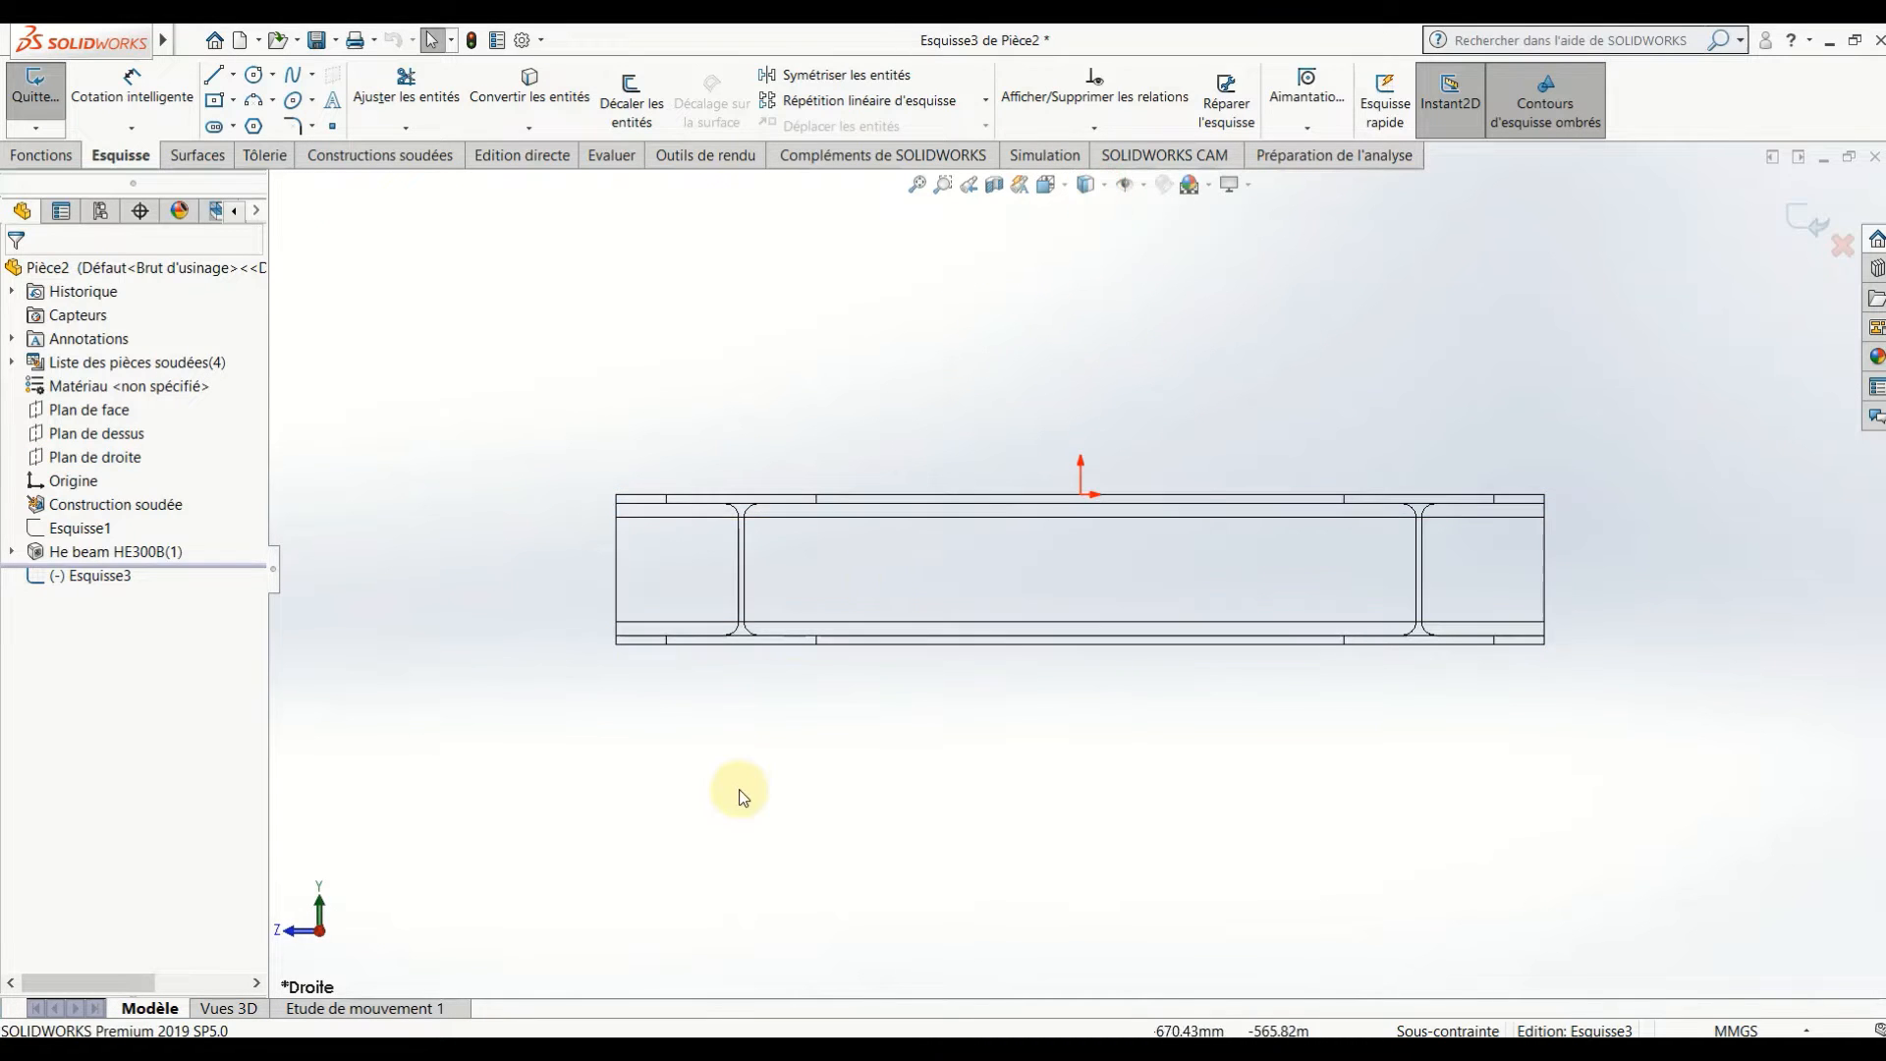
- Sketch a closed six-line profile 262 mm high between the left crossbeam's flanges, outside its web, with angled corners across the fillets
scroll(779, 558, "down", 3)
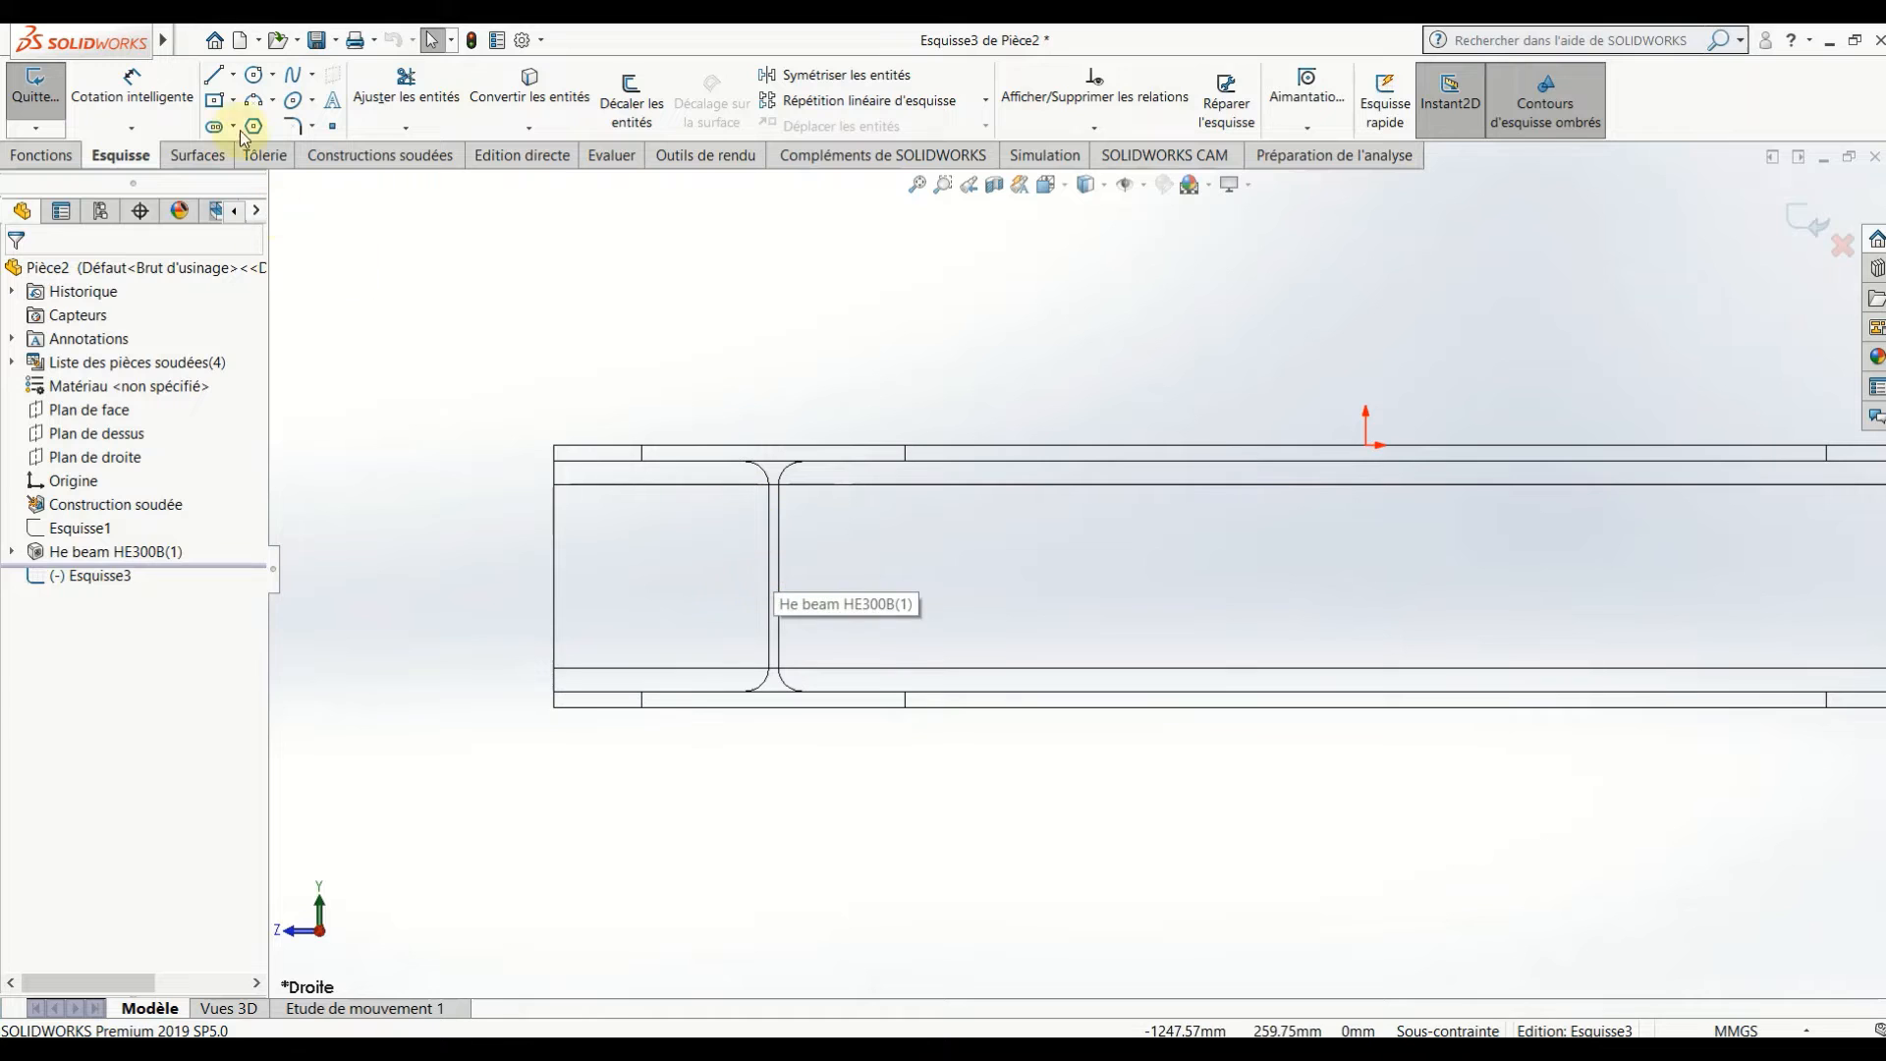
left_click(218, 78)
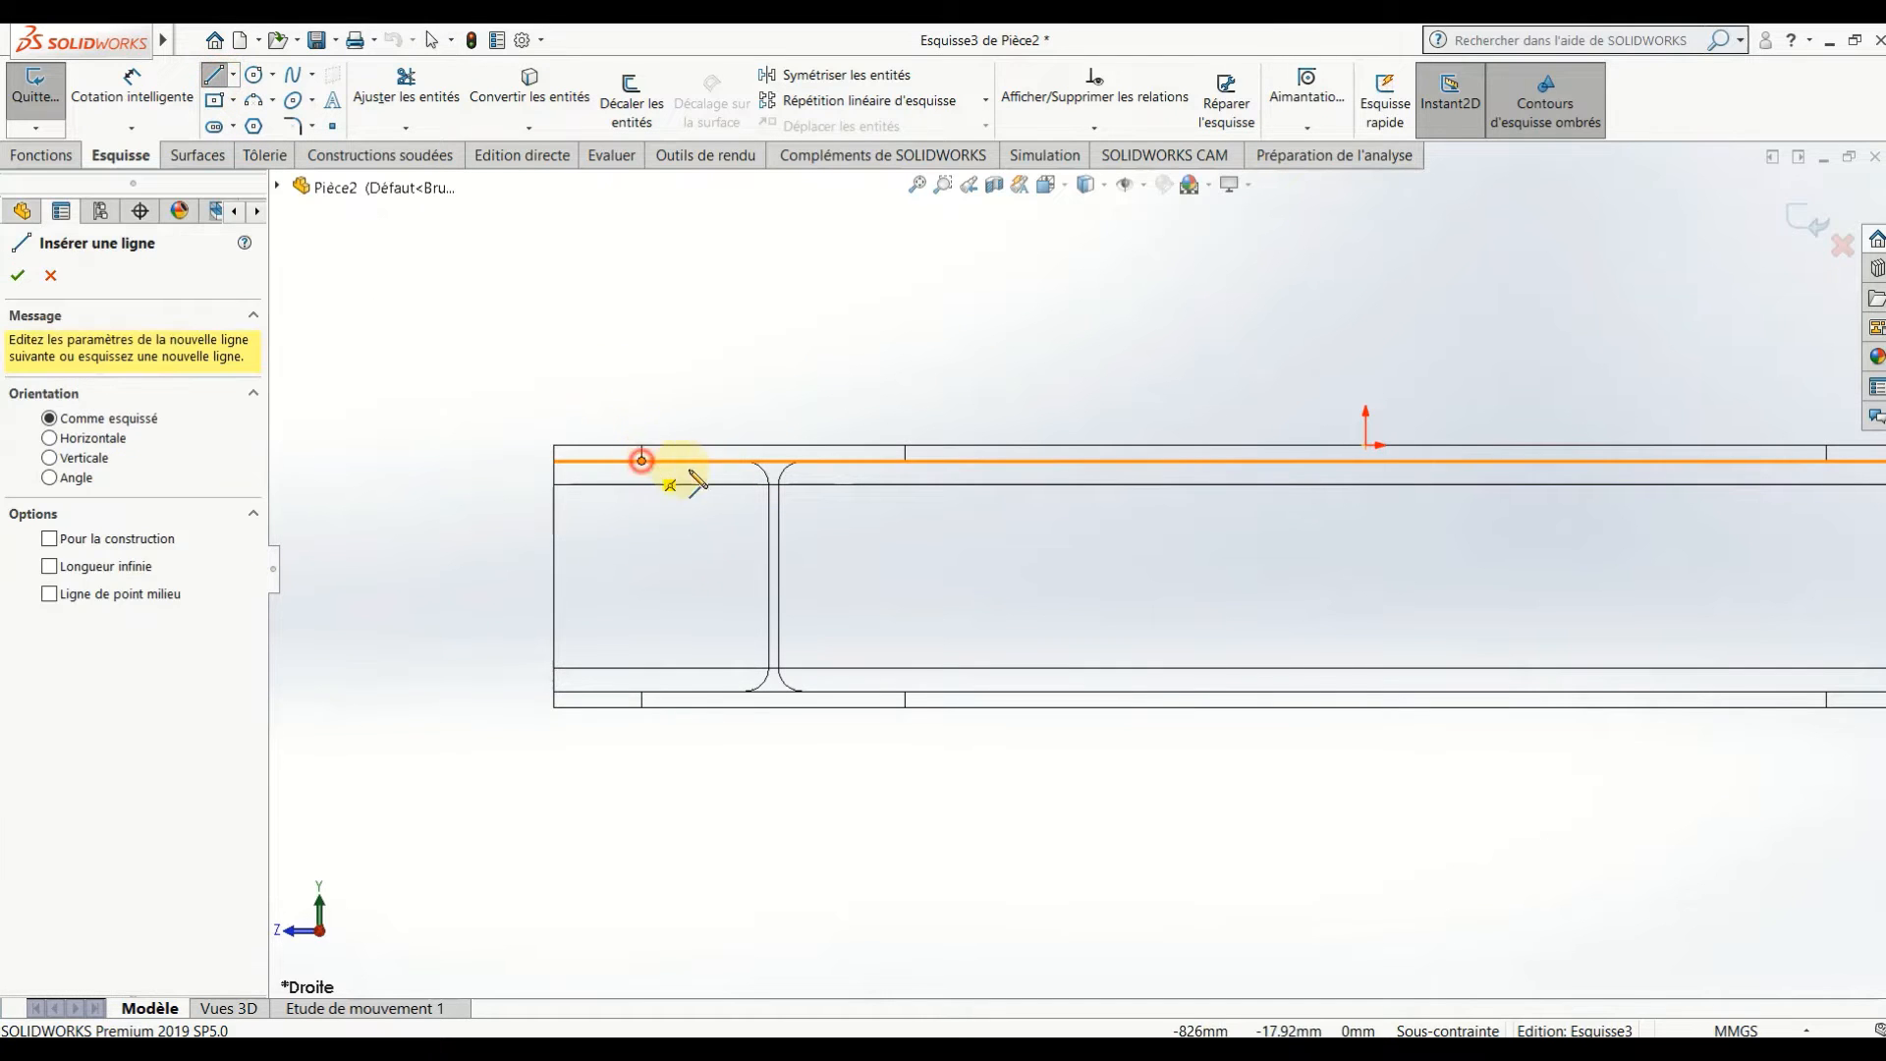
left_click(642, 461)
left_click(747, 461)
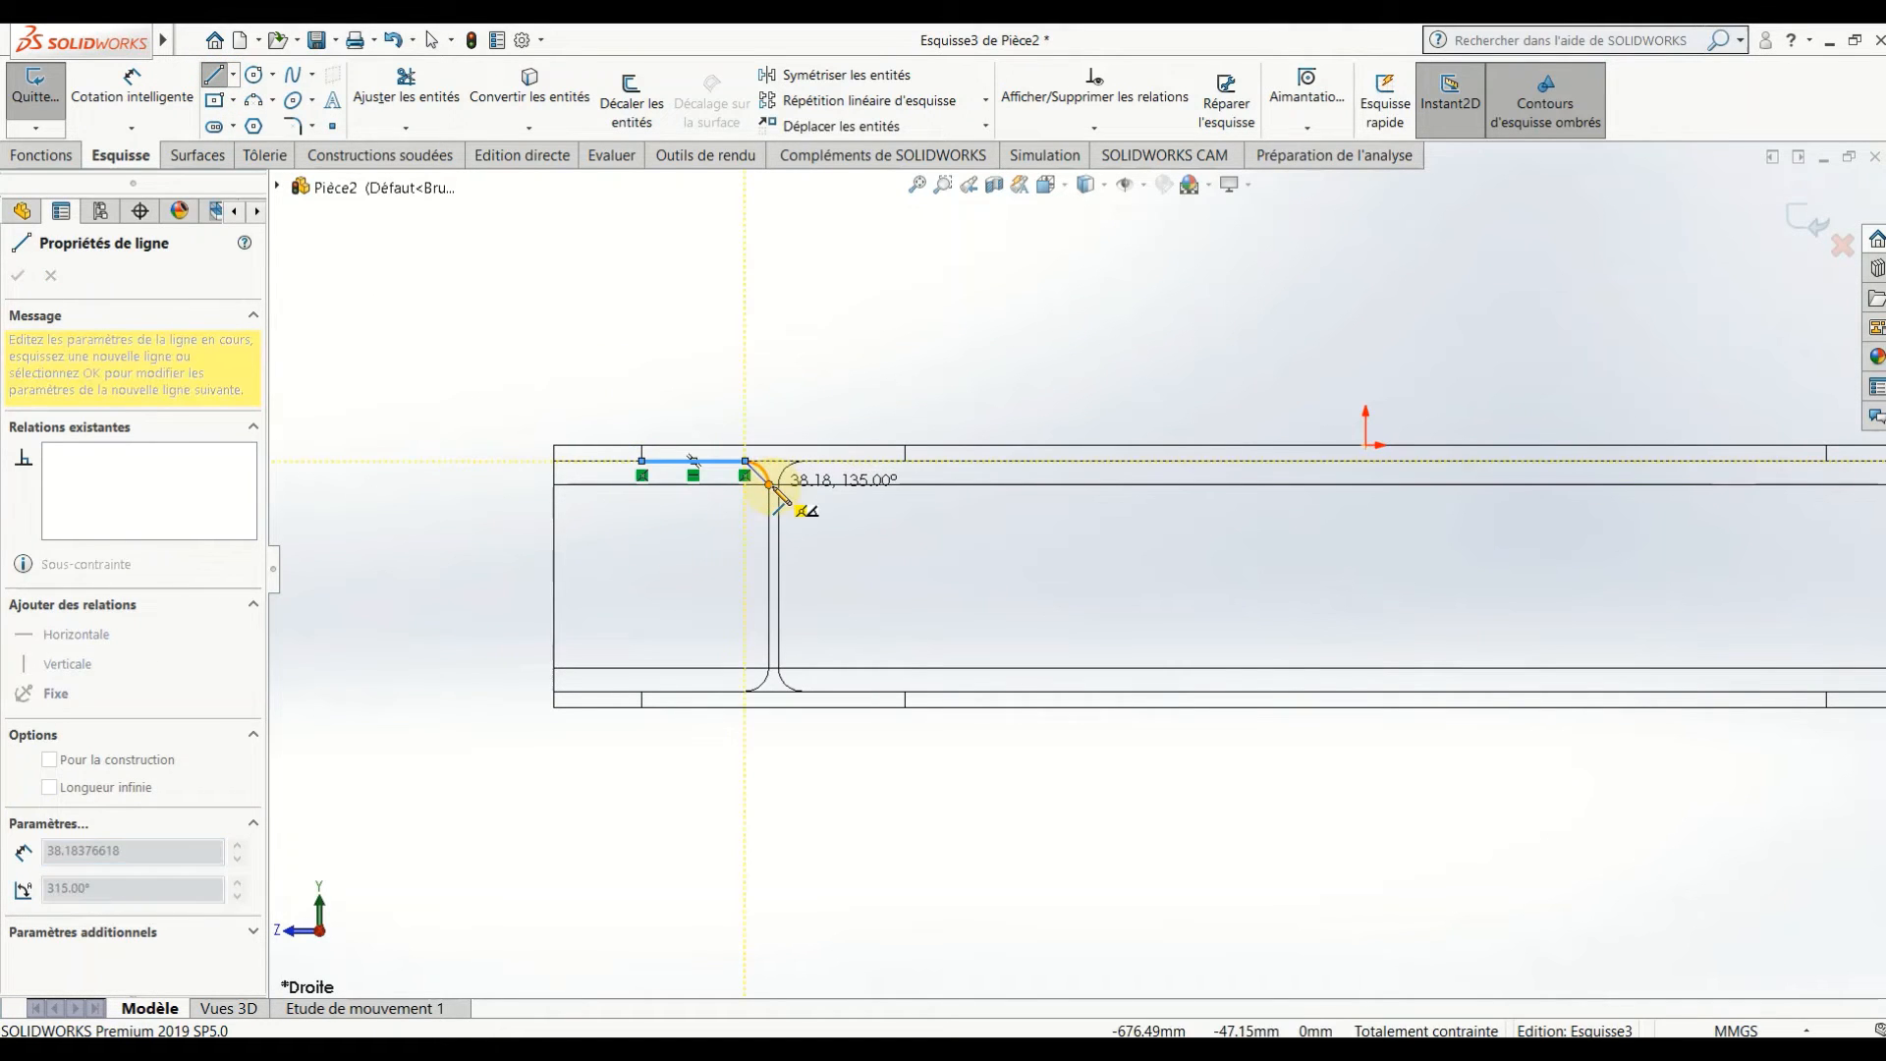
left_click(768, 668)
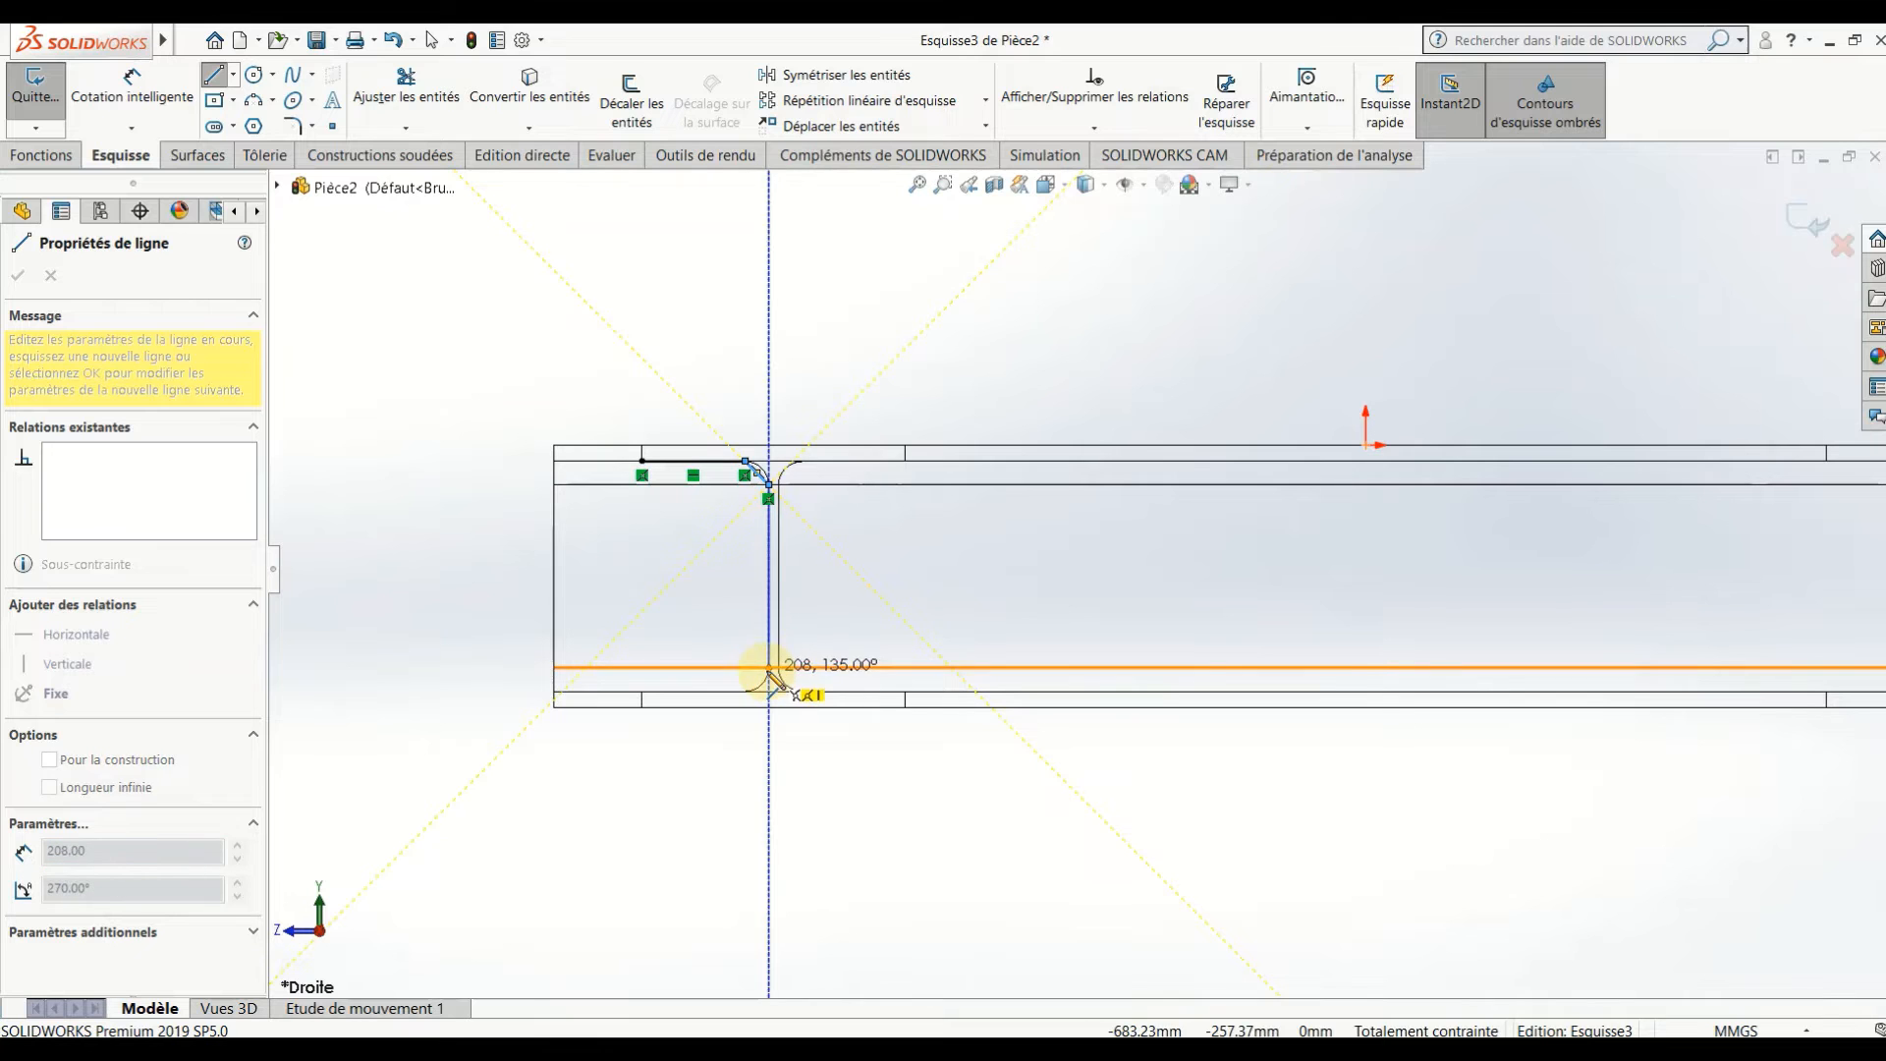
left_click(745, 692)
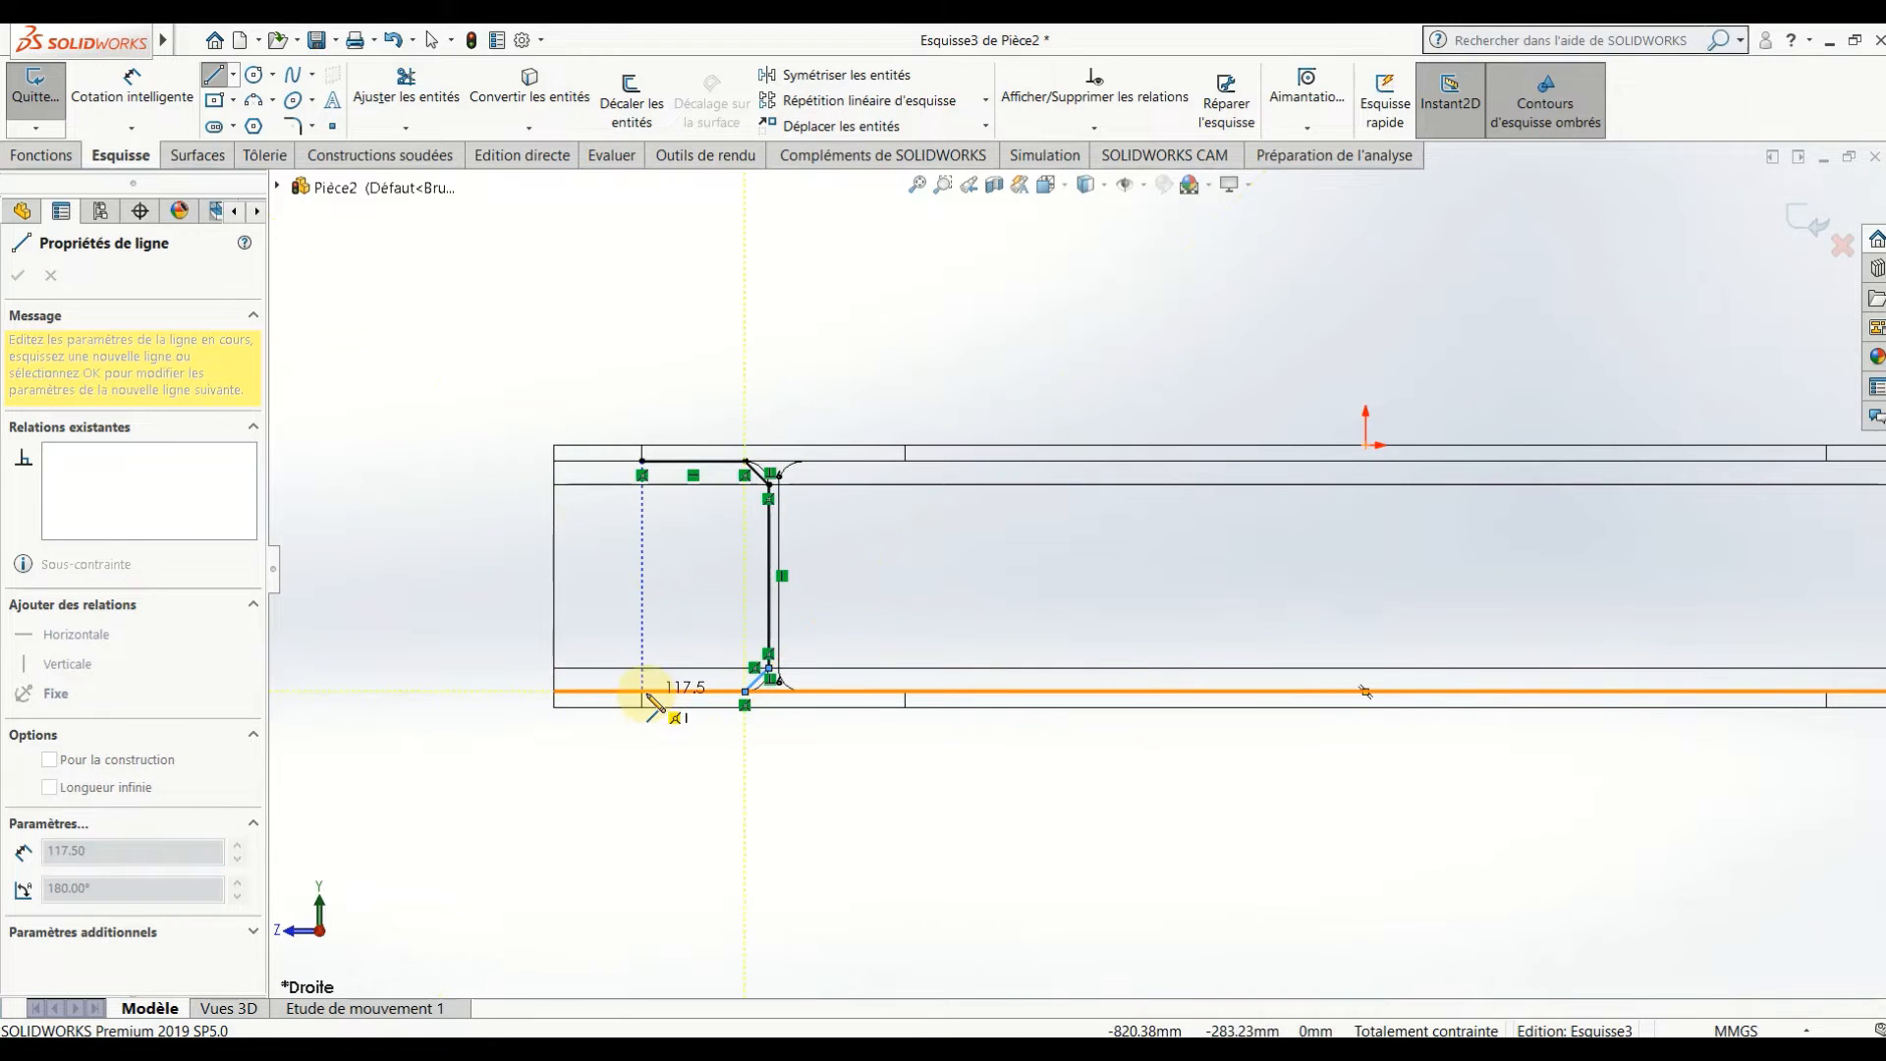
left_click(643, 692)
left_click(643, 461)
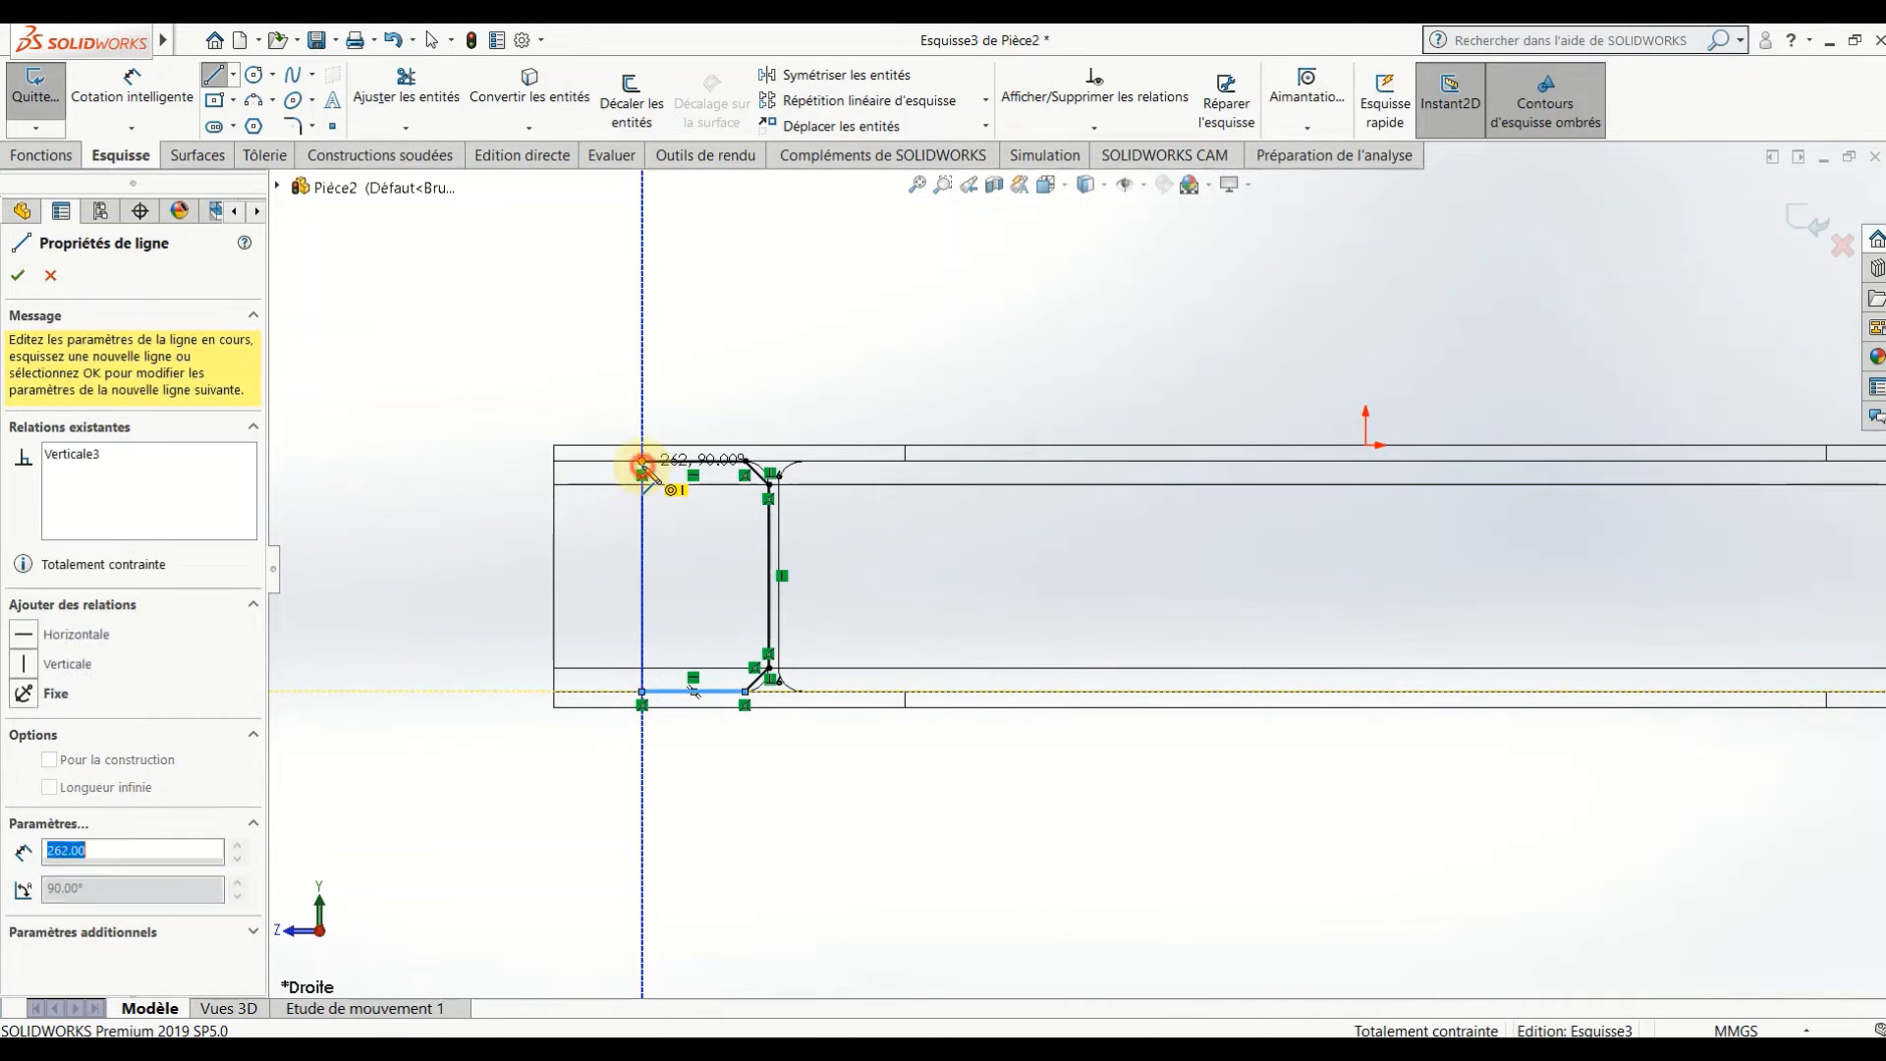
left_click(802, 460)
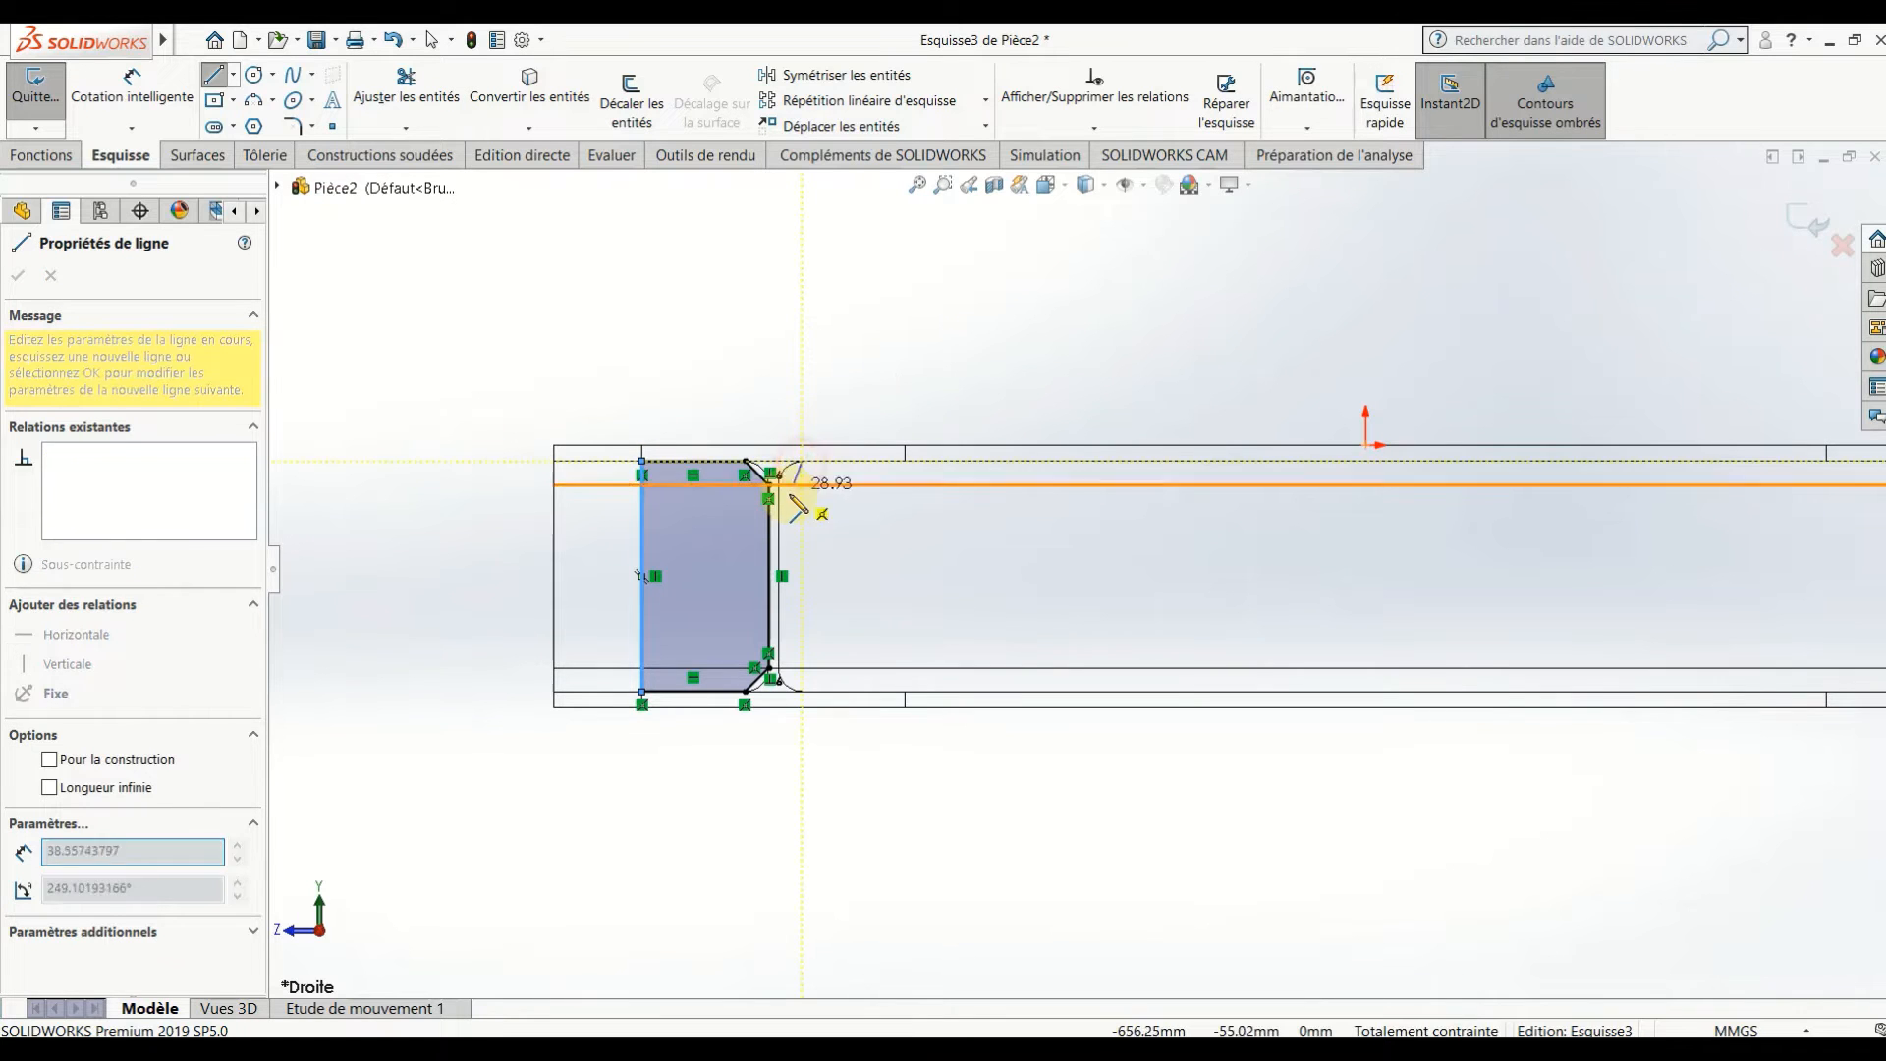
scroll(786, 491, "up", 2)
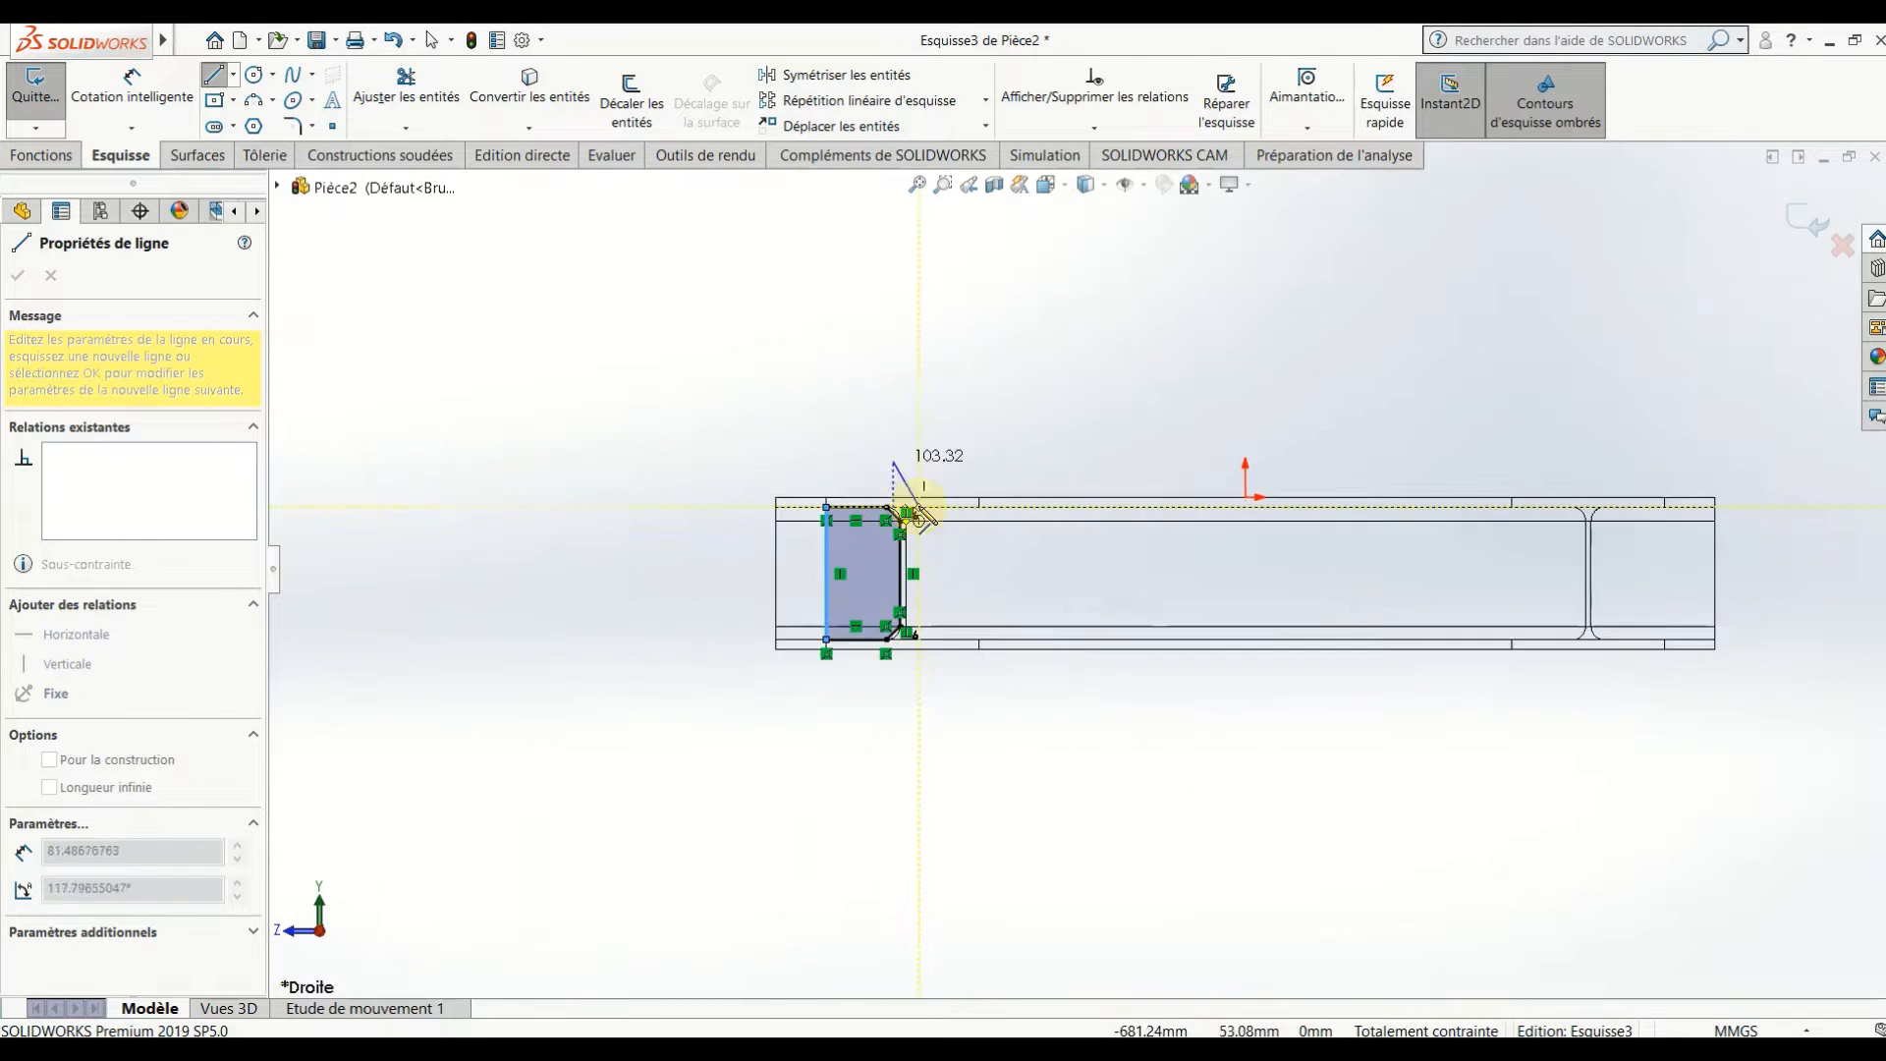
scroll(800, 521, "down", 6)
left_click(778, 558)
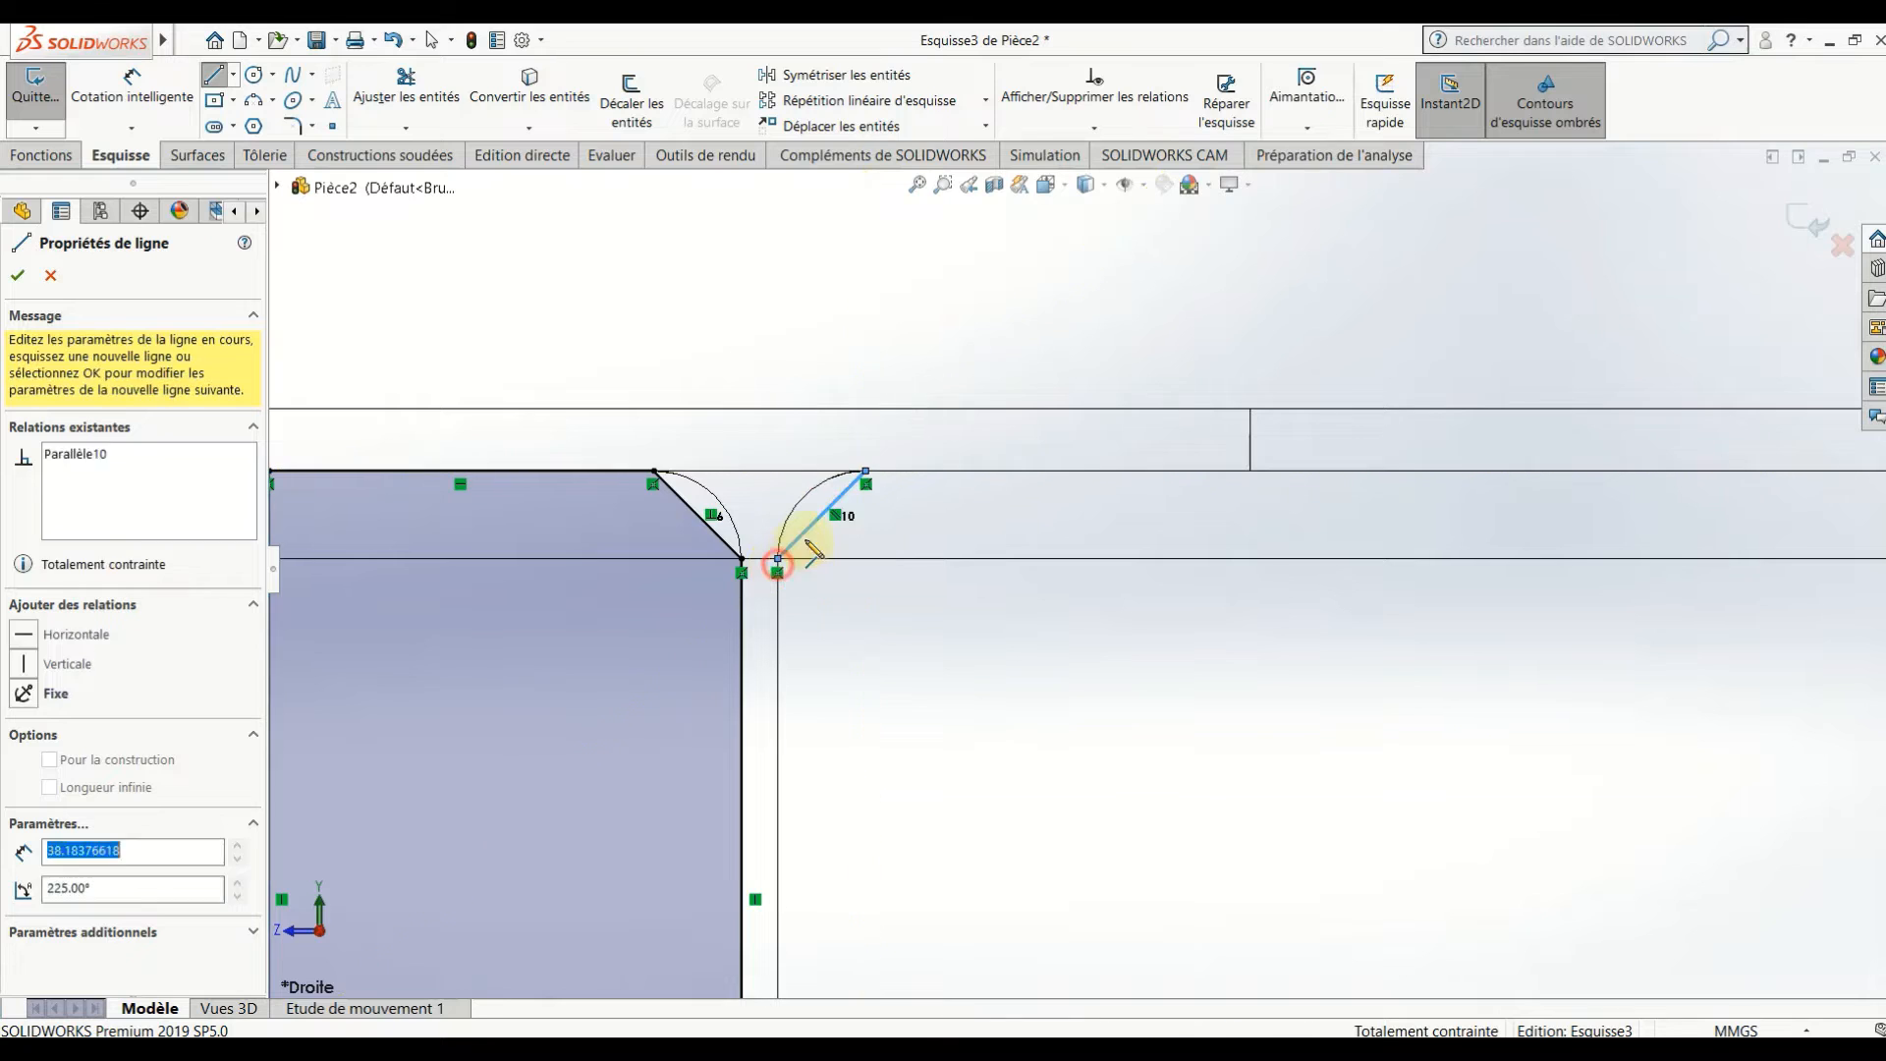
scroll(884, 539, "up", 4)
scroll(993, 781, "down", 1)
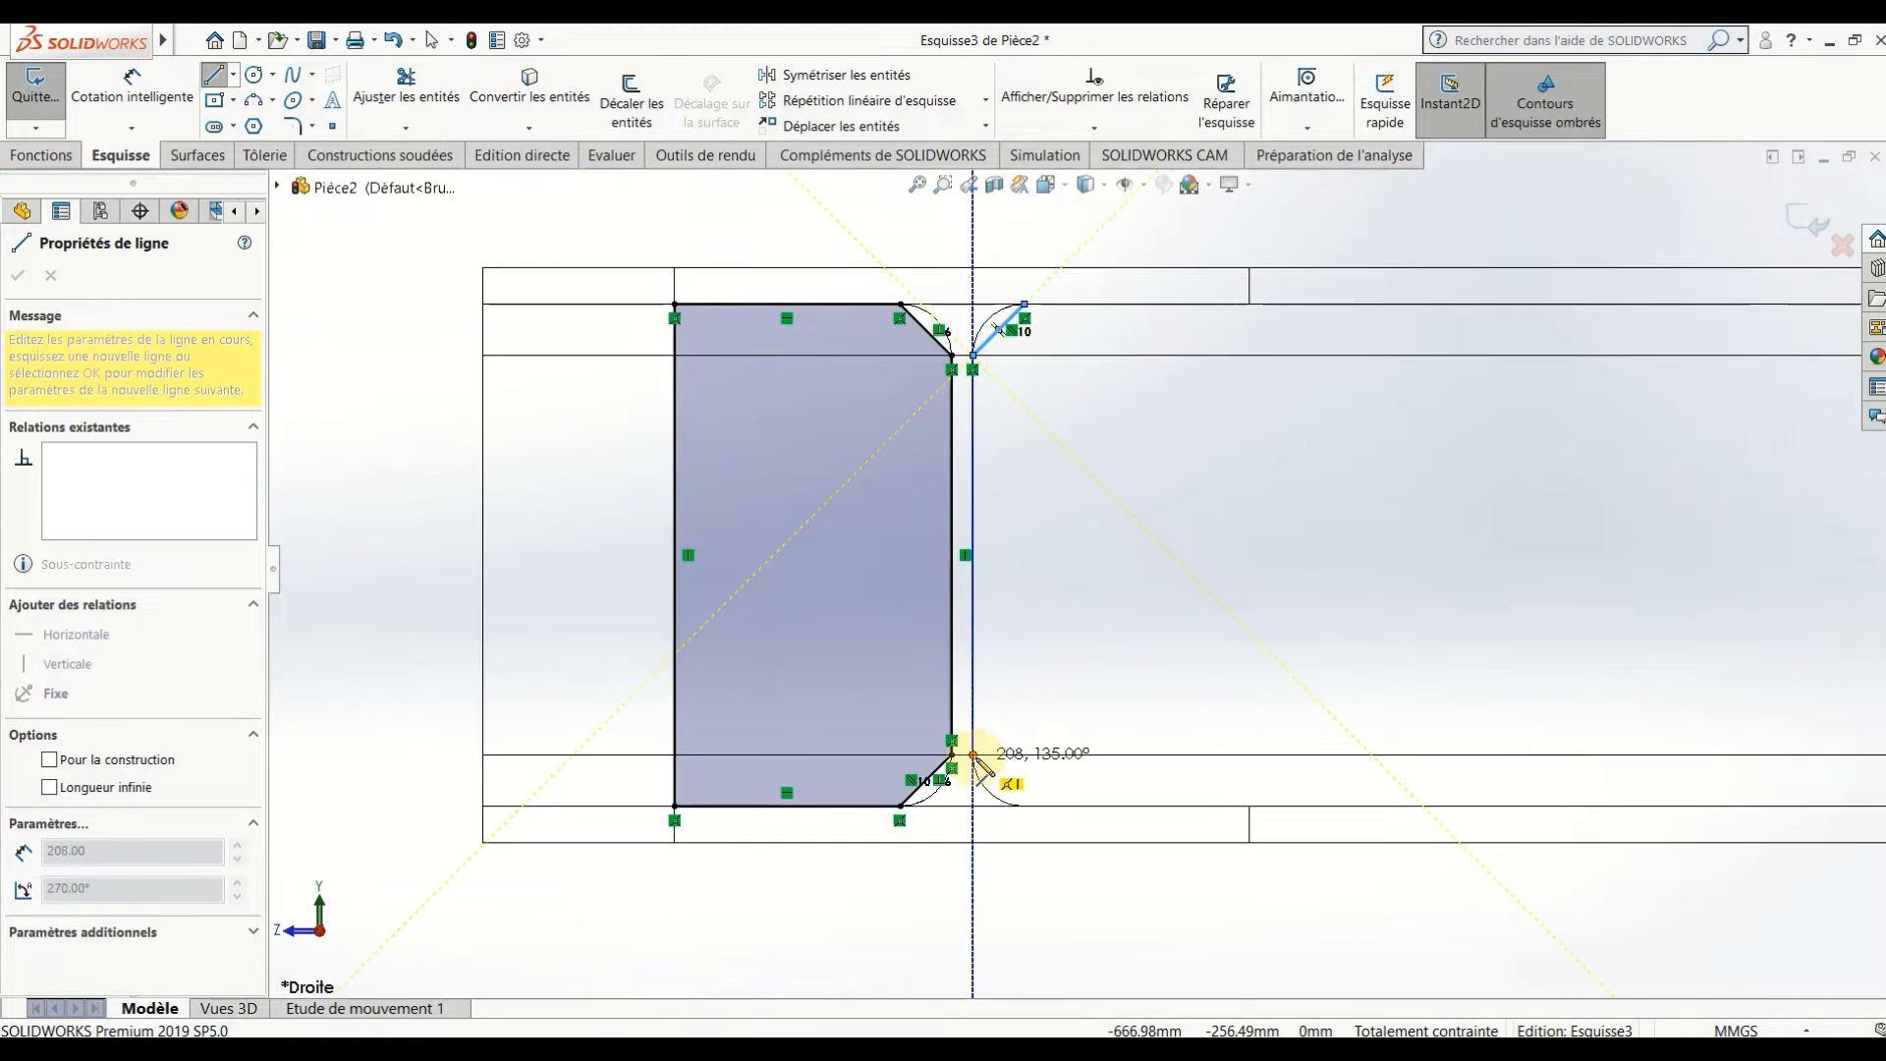
key("Escape")
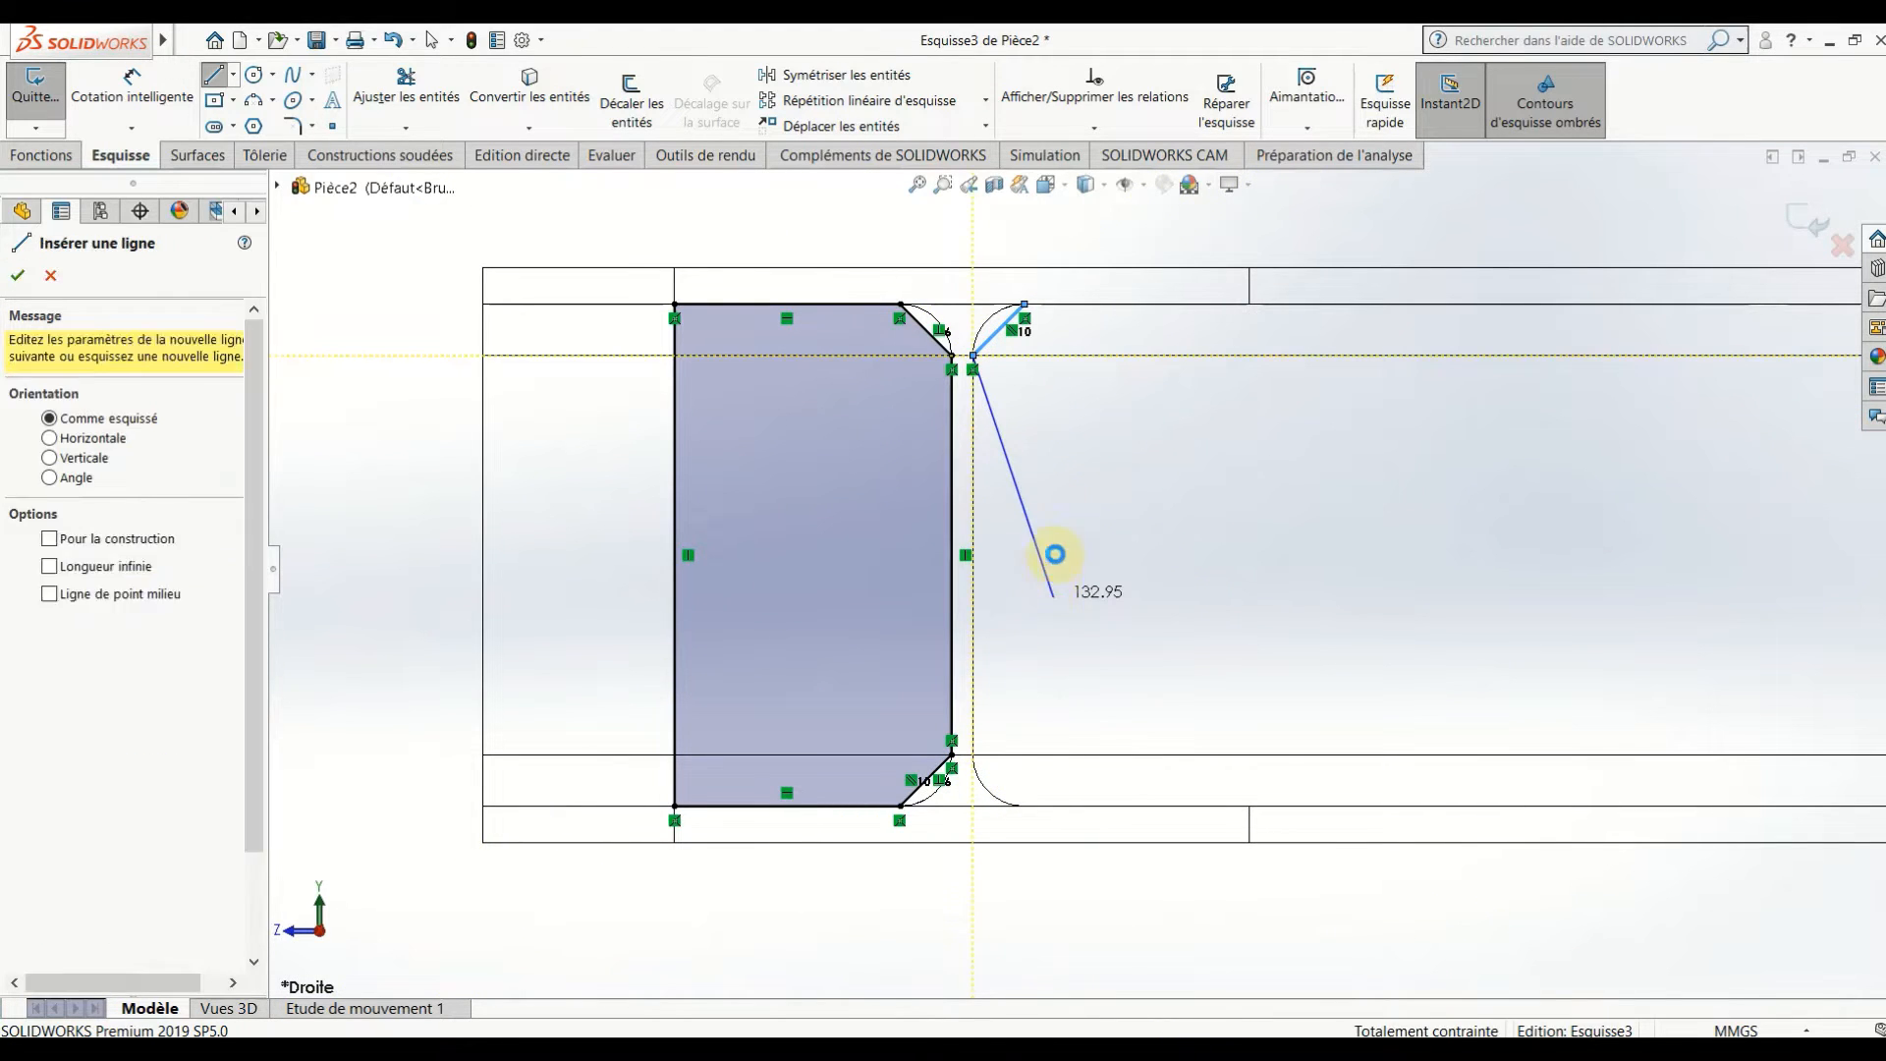
key("Escape")
left_click(998, 330)
key("Escape")
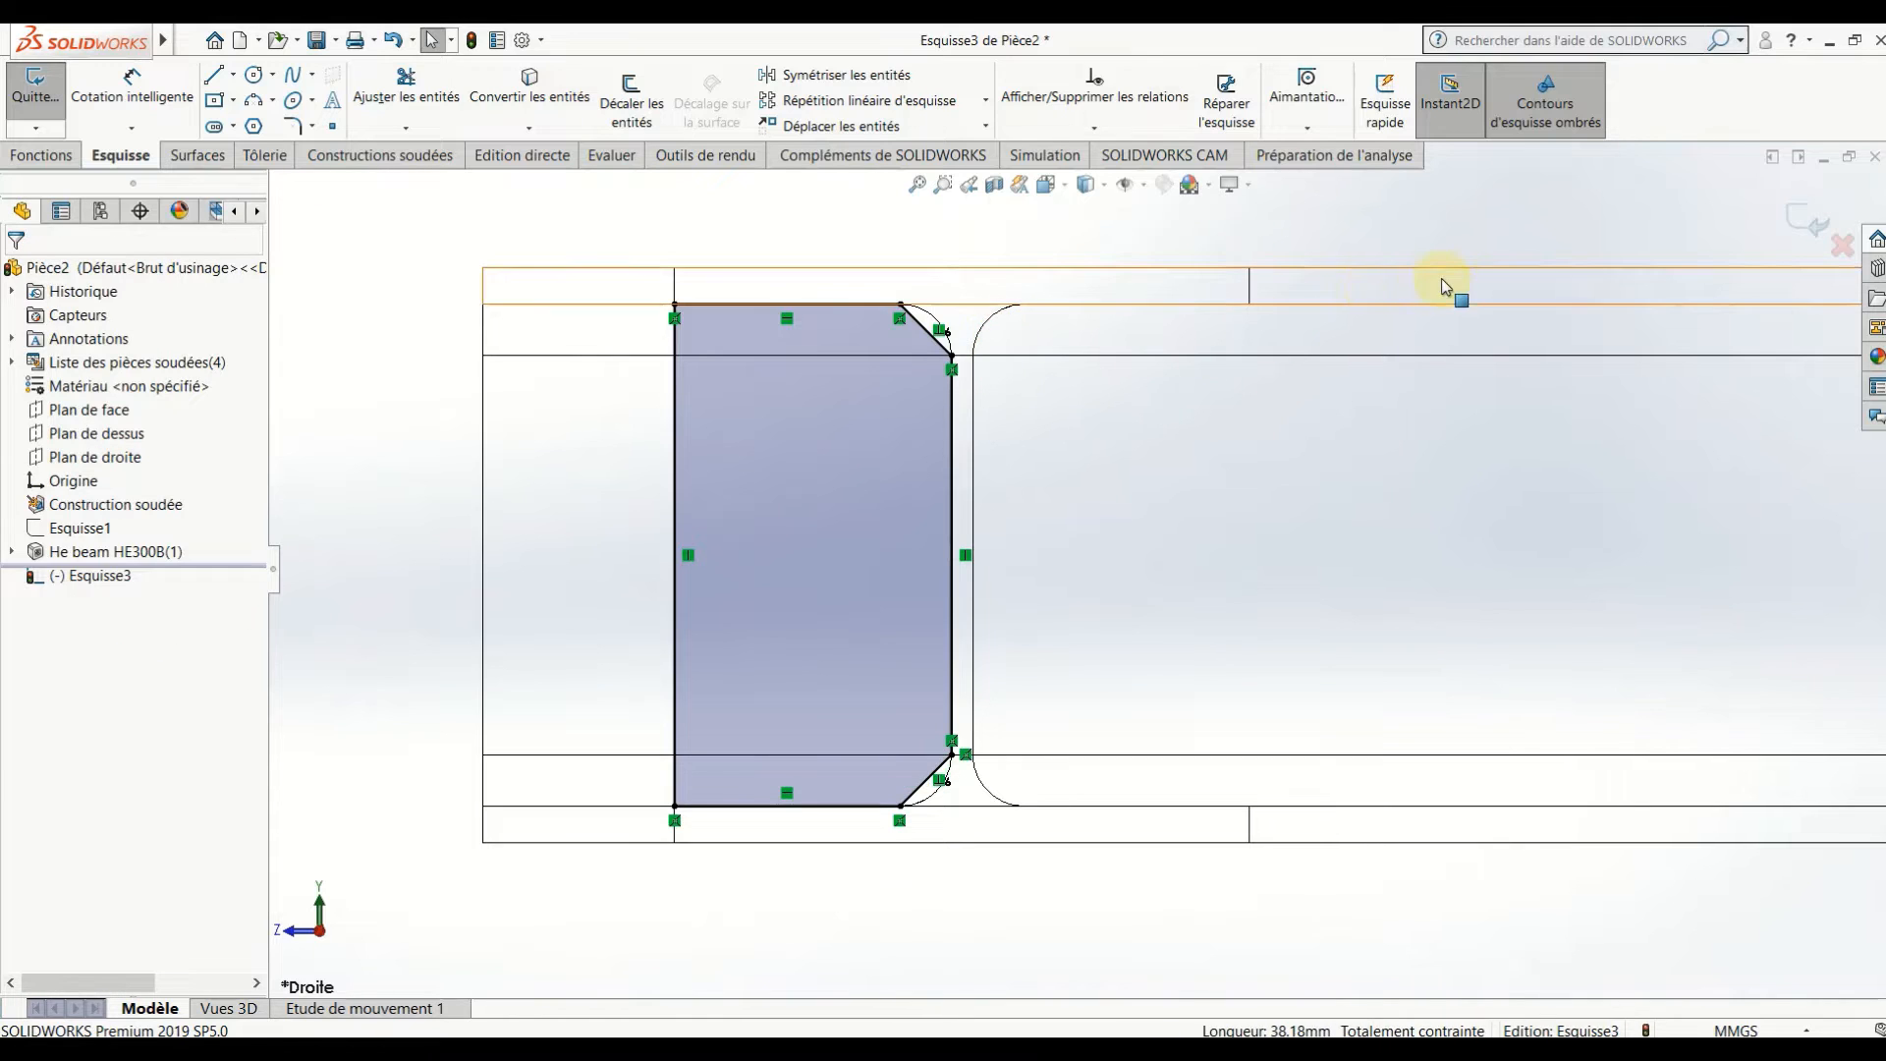
- Extrude the plate profile outside the crossbeam's web 15 mm with the mid-plane end condition (Plan milieu)
scroll(1729, 201, "up", 4)
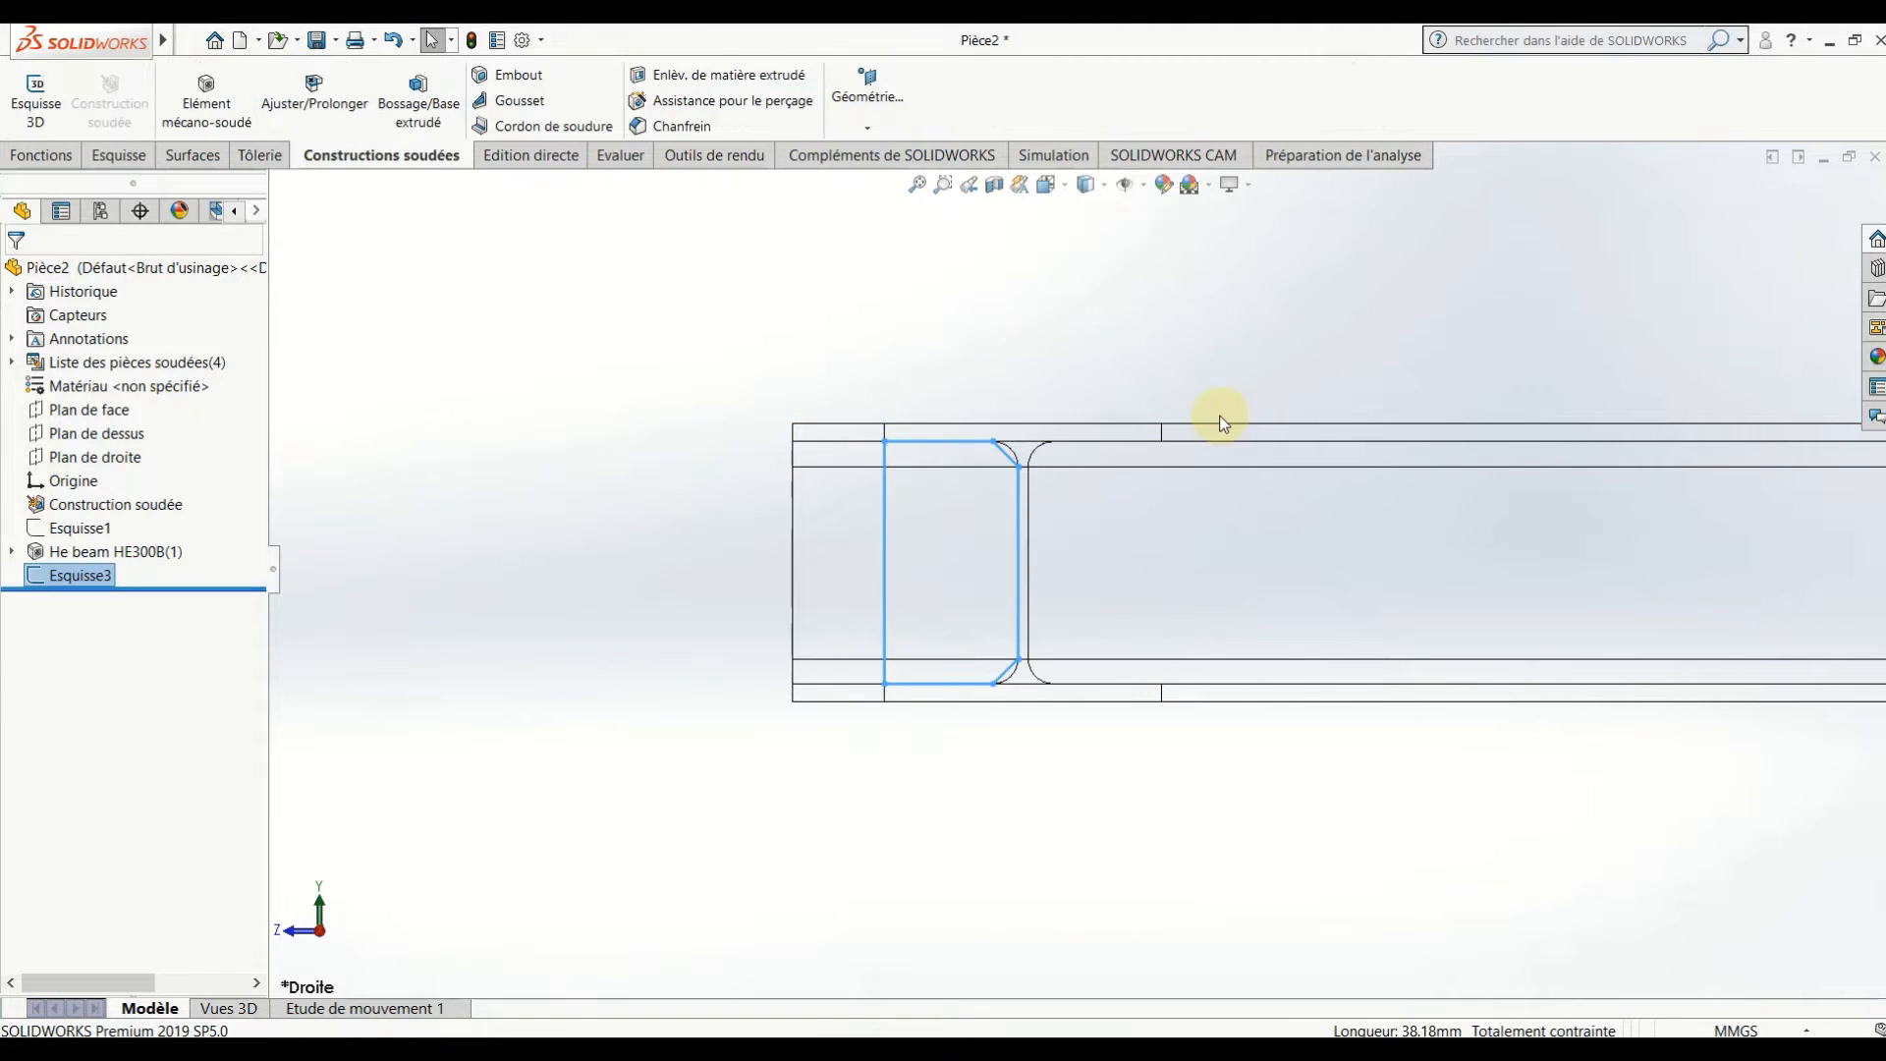
scroll(1216, 417, "up", 3)
middle_click_drag(1099, 413, 1130, 540)
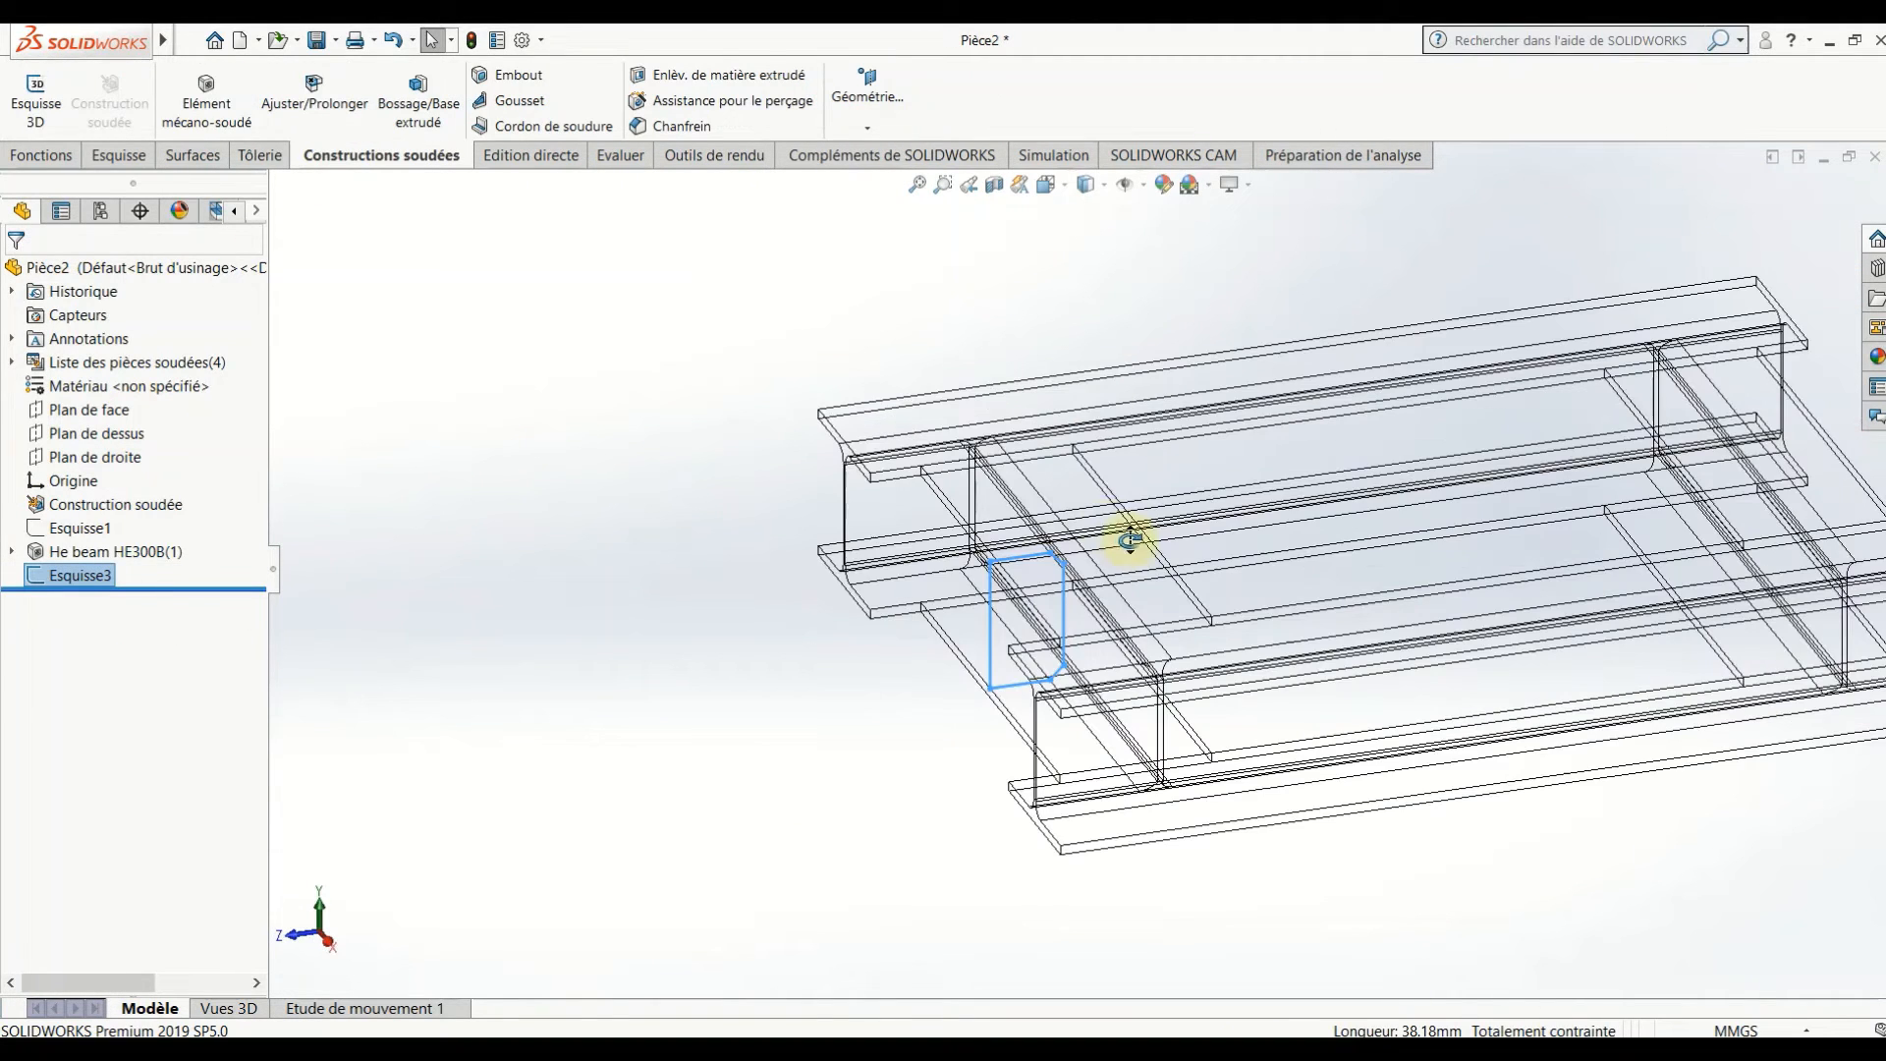
left_click(41, 156)
left_click(51, 98)
left_click(977, 627)
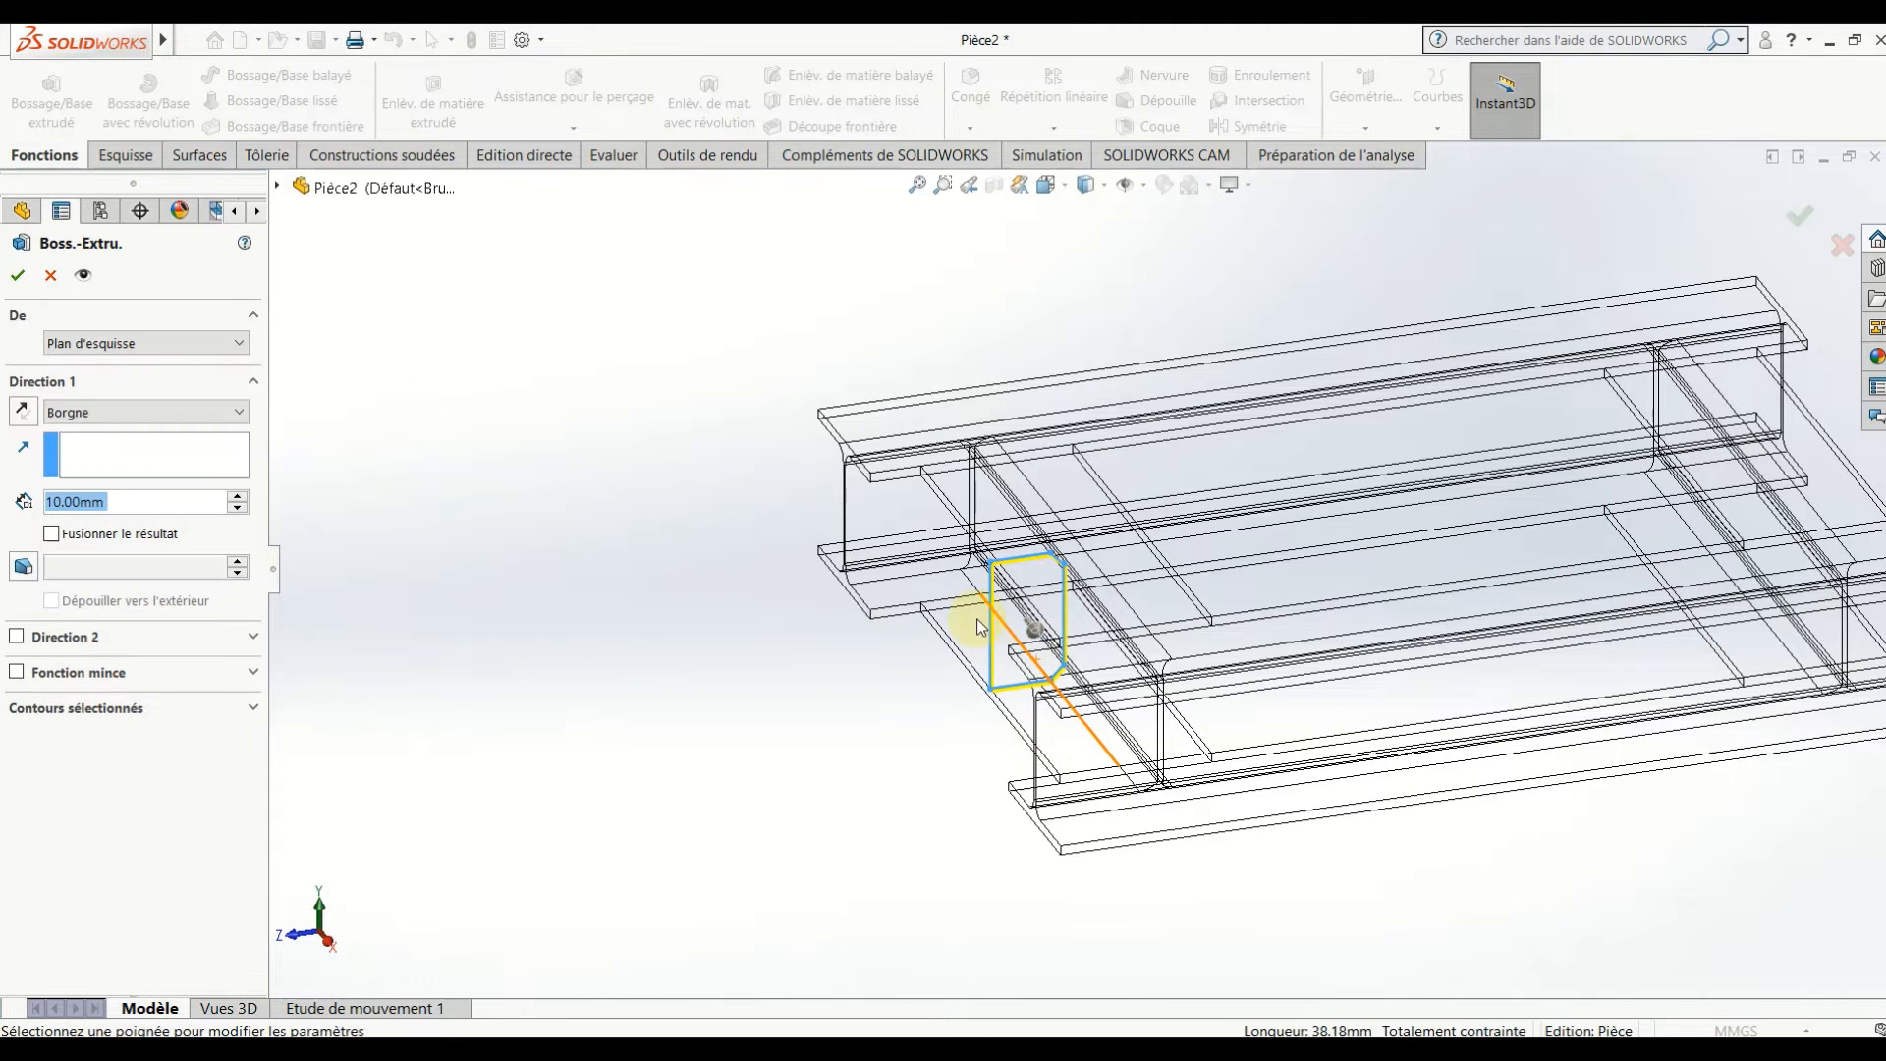
left_click(129, 421)
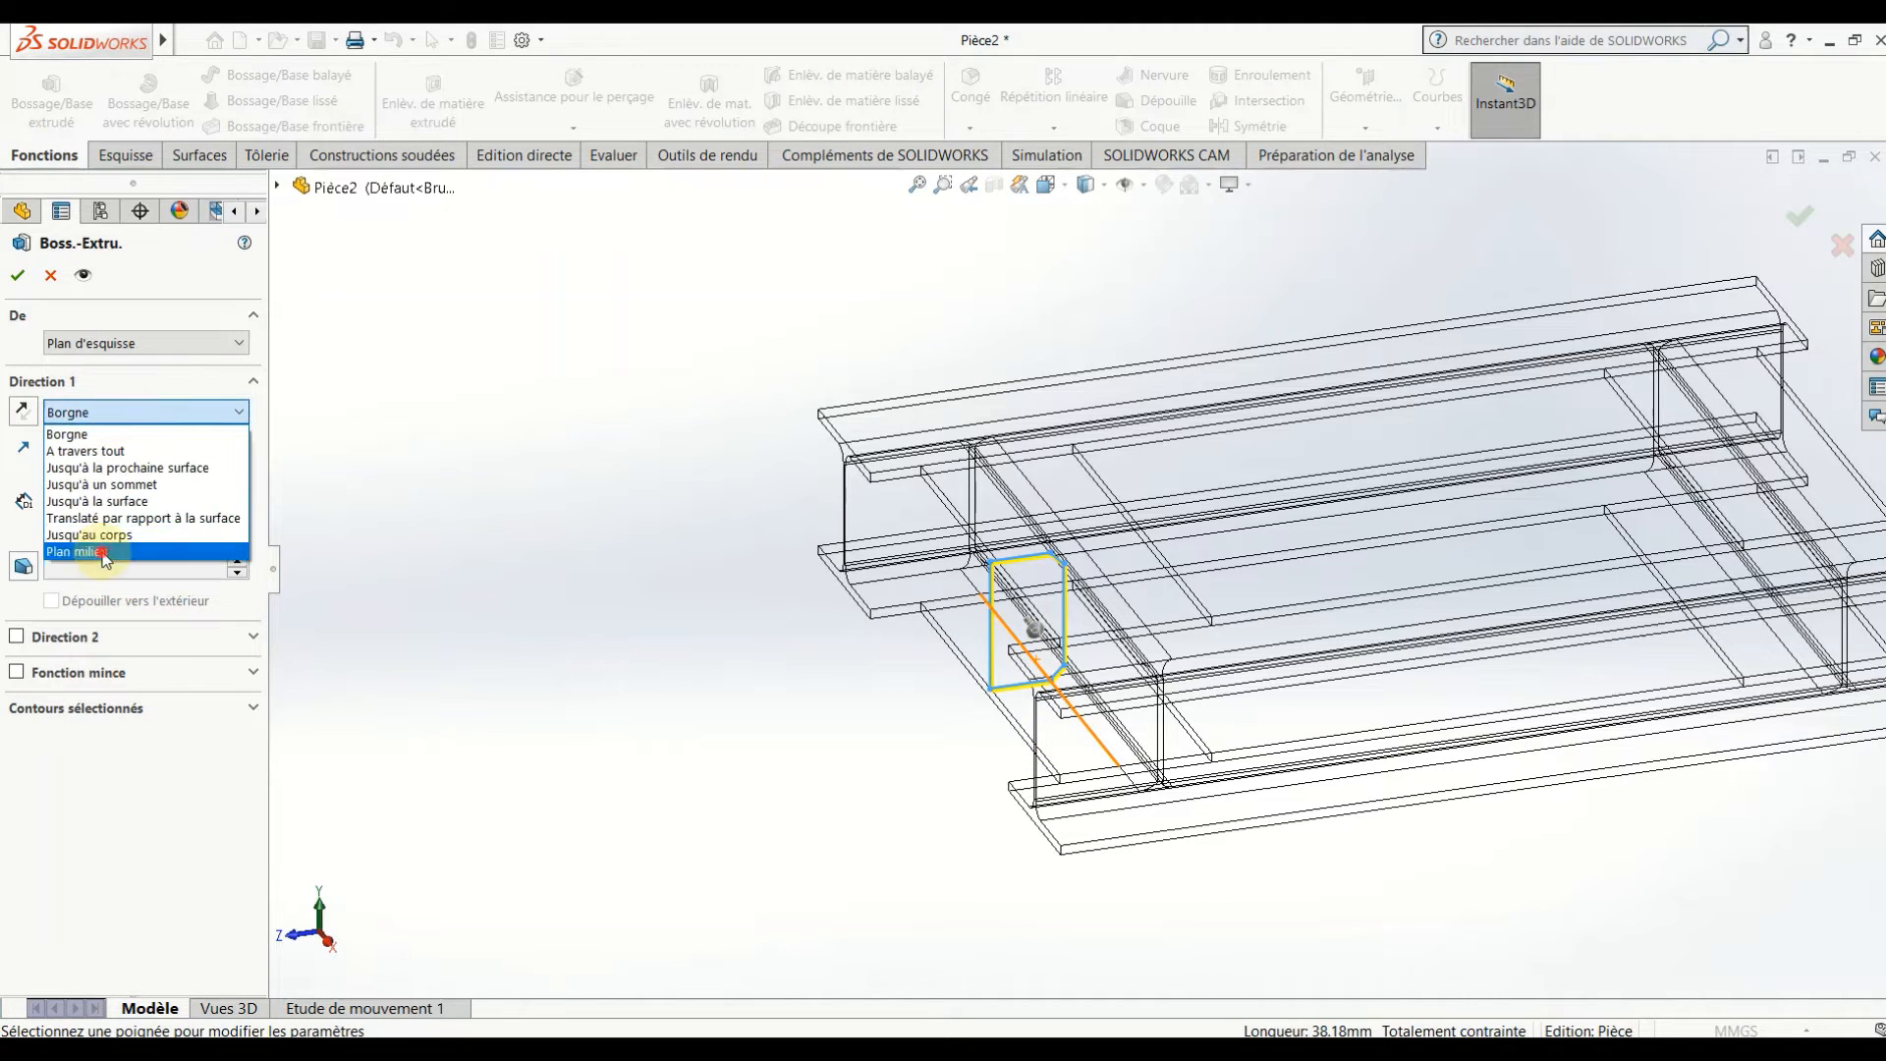
left_click(98, 546)
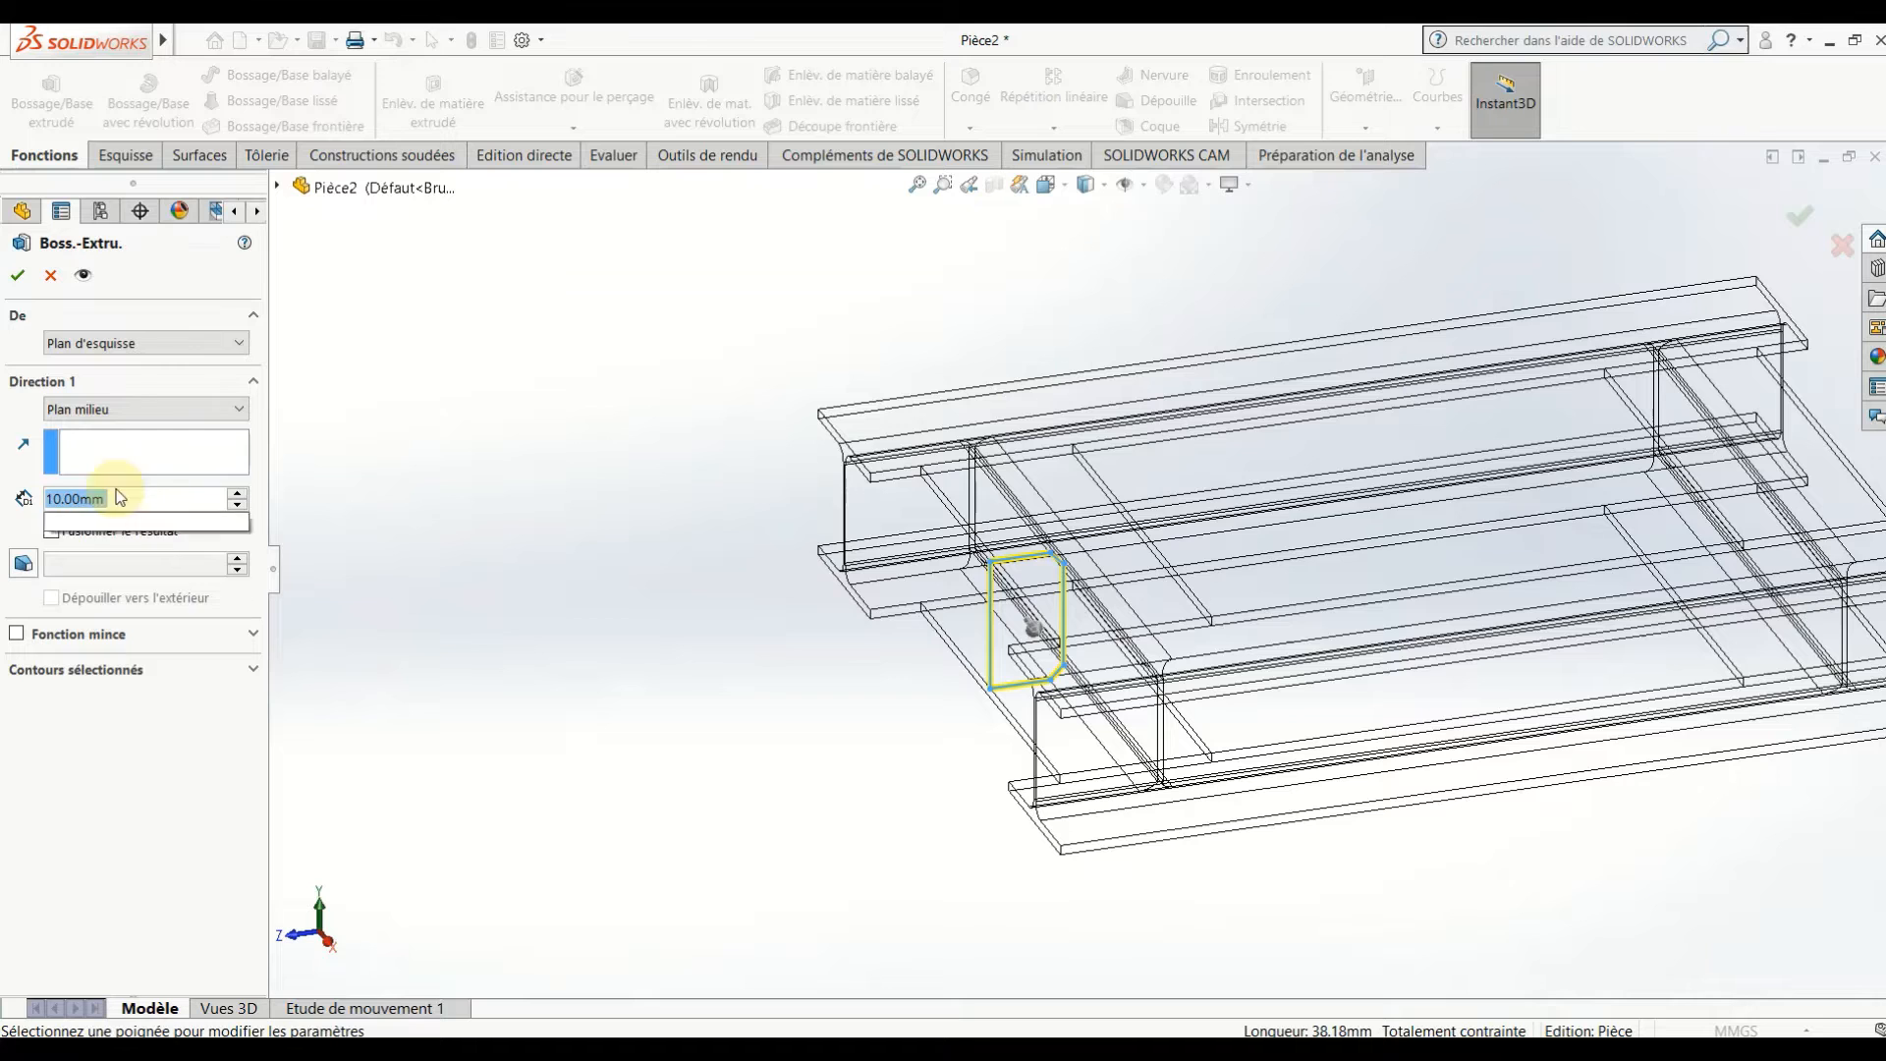
type("15")
key("Return")
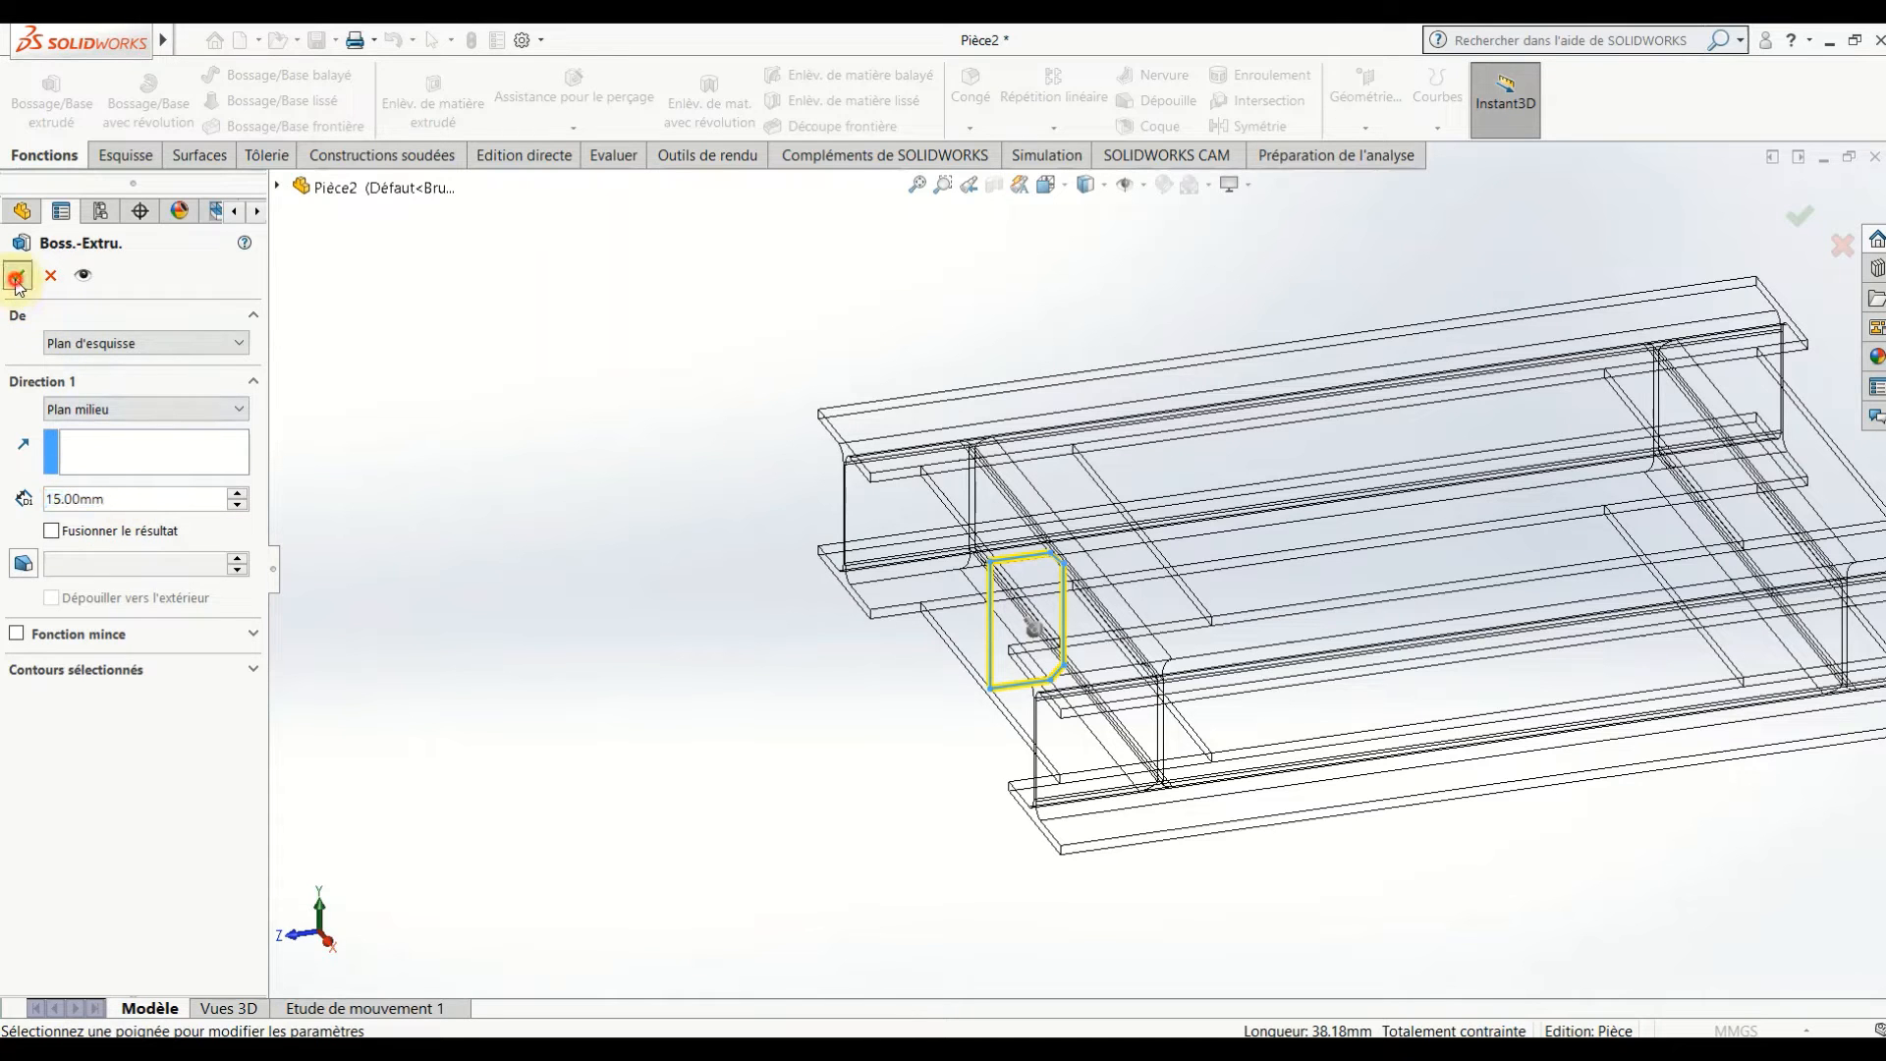
left_click(17, 276)
left_click(727, 743)
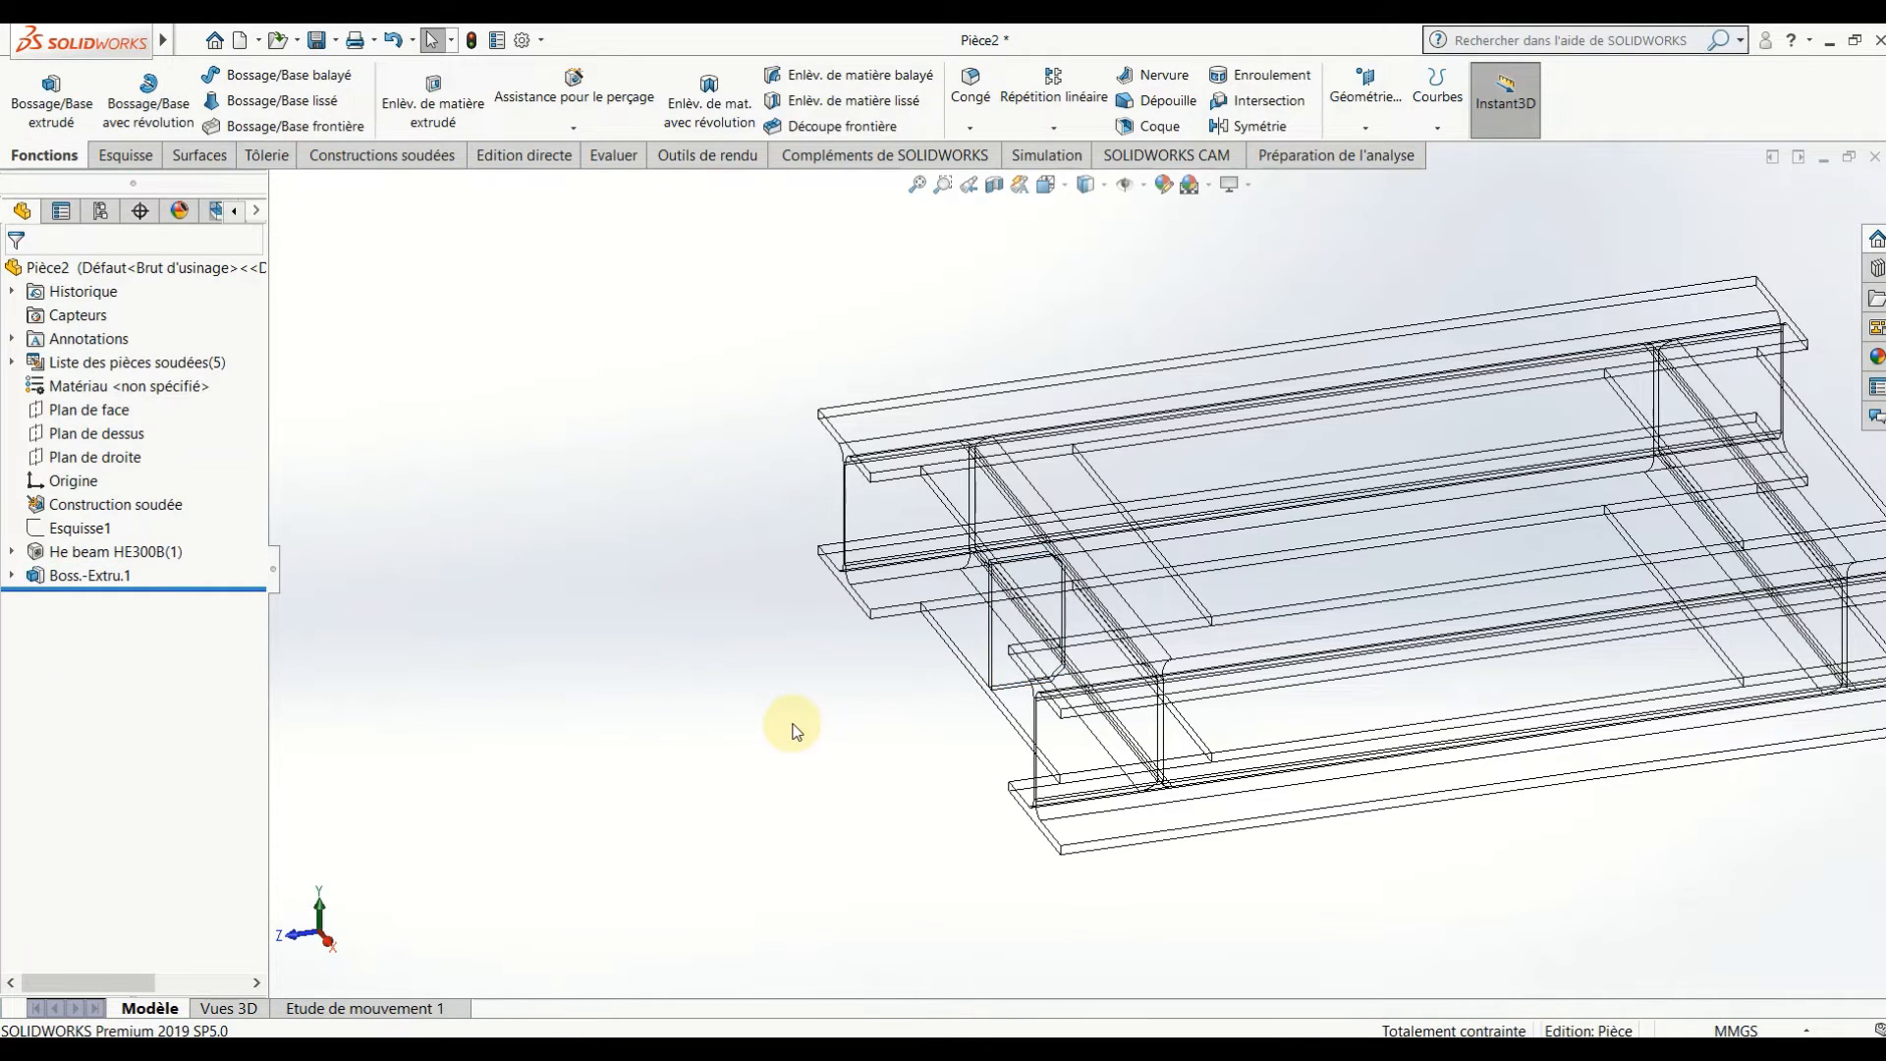
- Start another sketch on the right plane (Plan de droite) and view it face-on at the left crossbeam
middle_click_drag(796, 729, 547, 662)
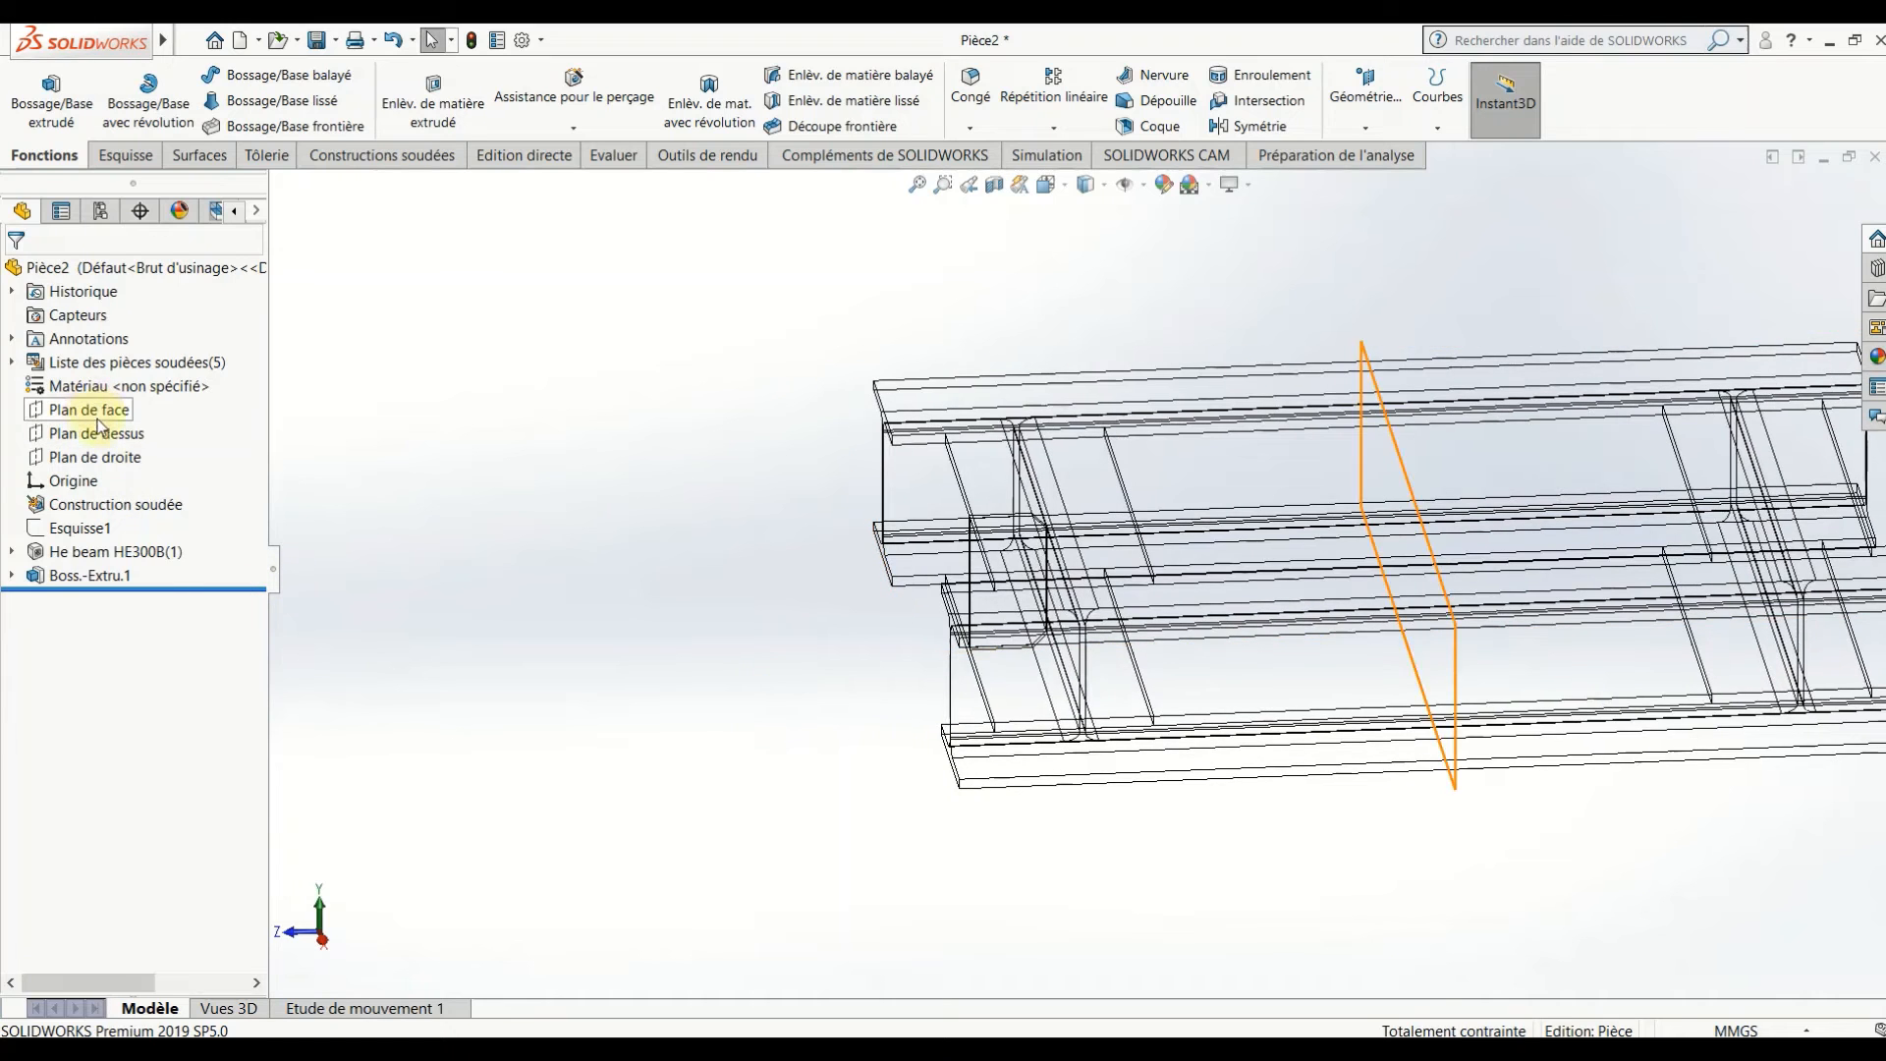
right_click(108, 458)
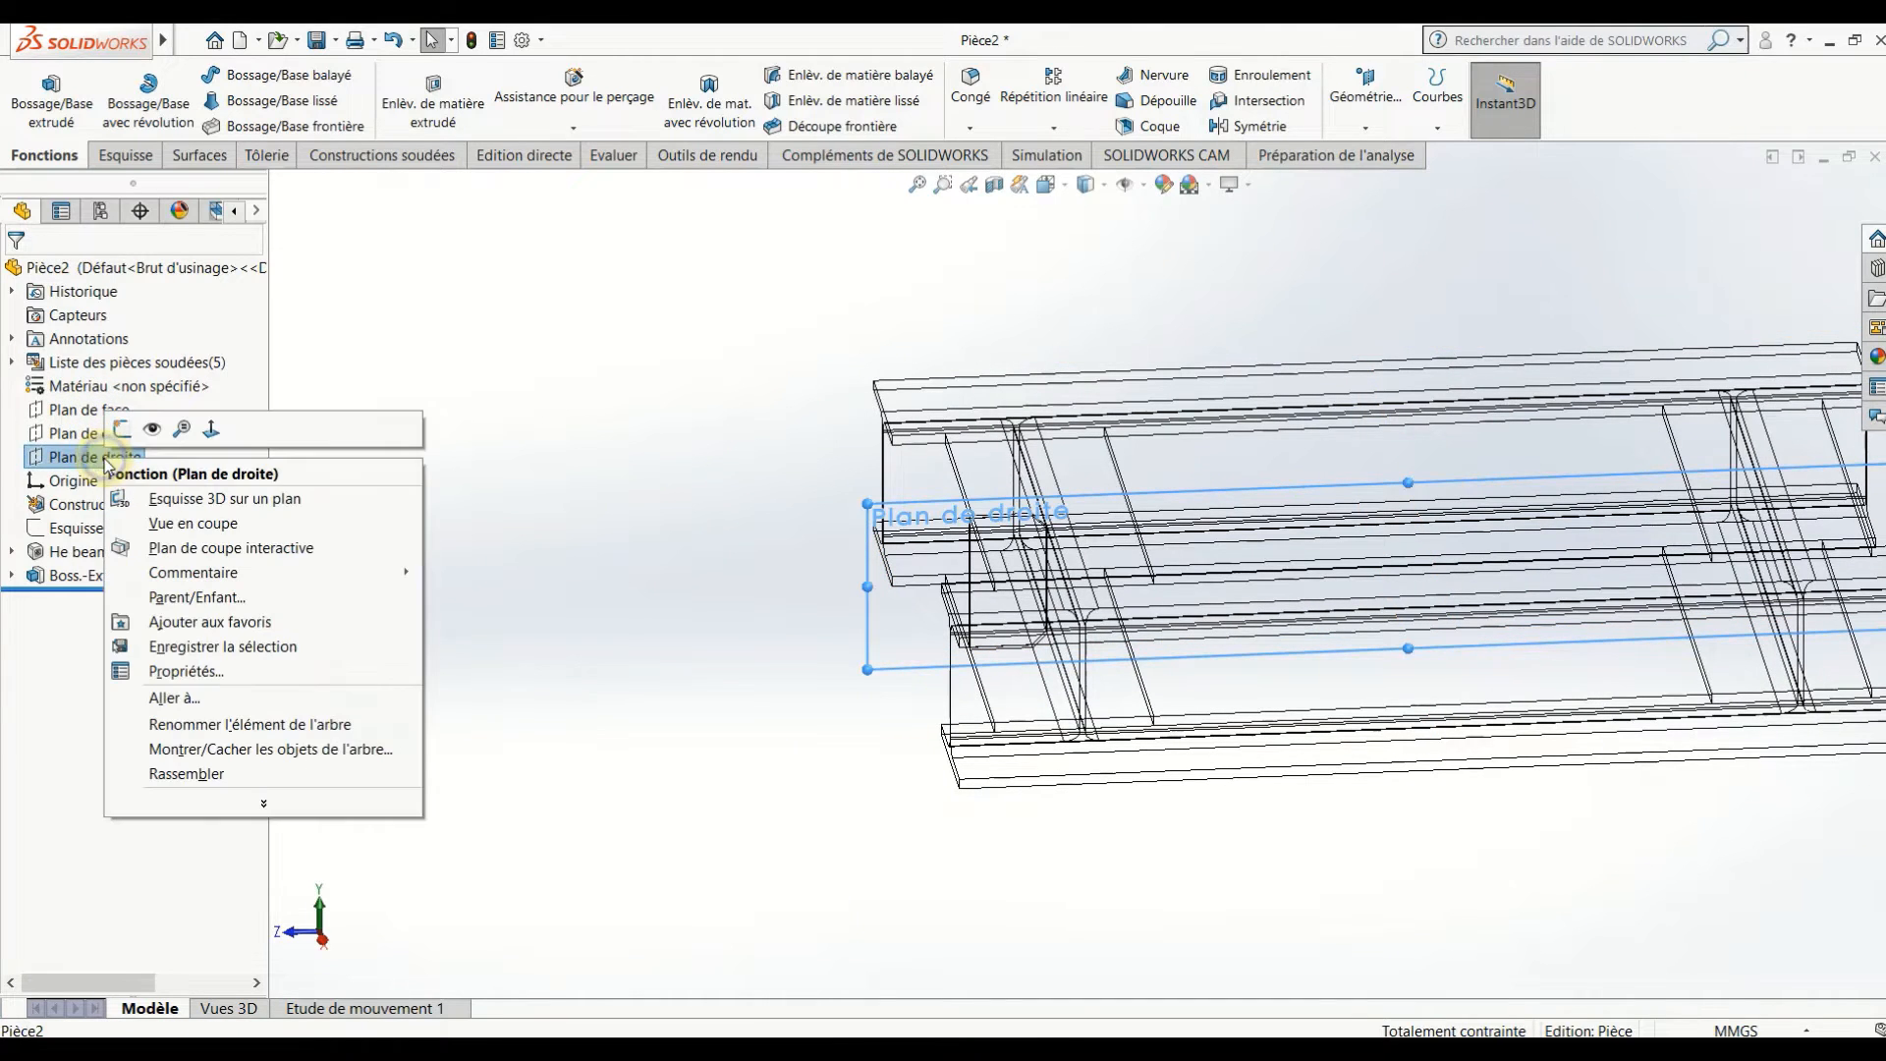
left_click(122, 430)
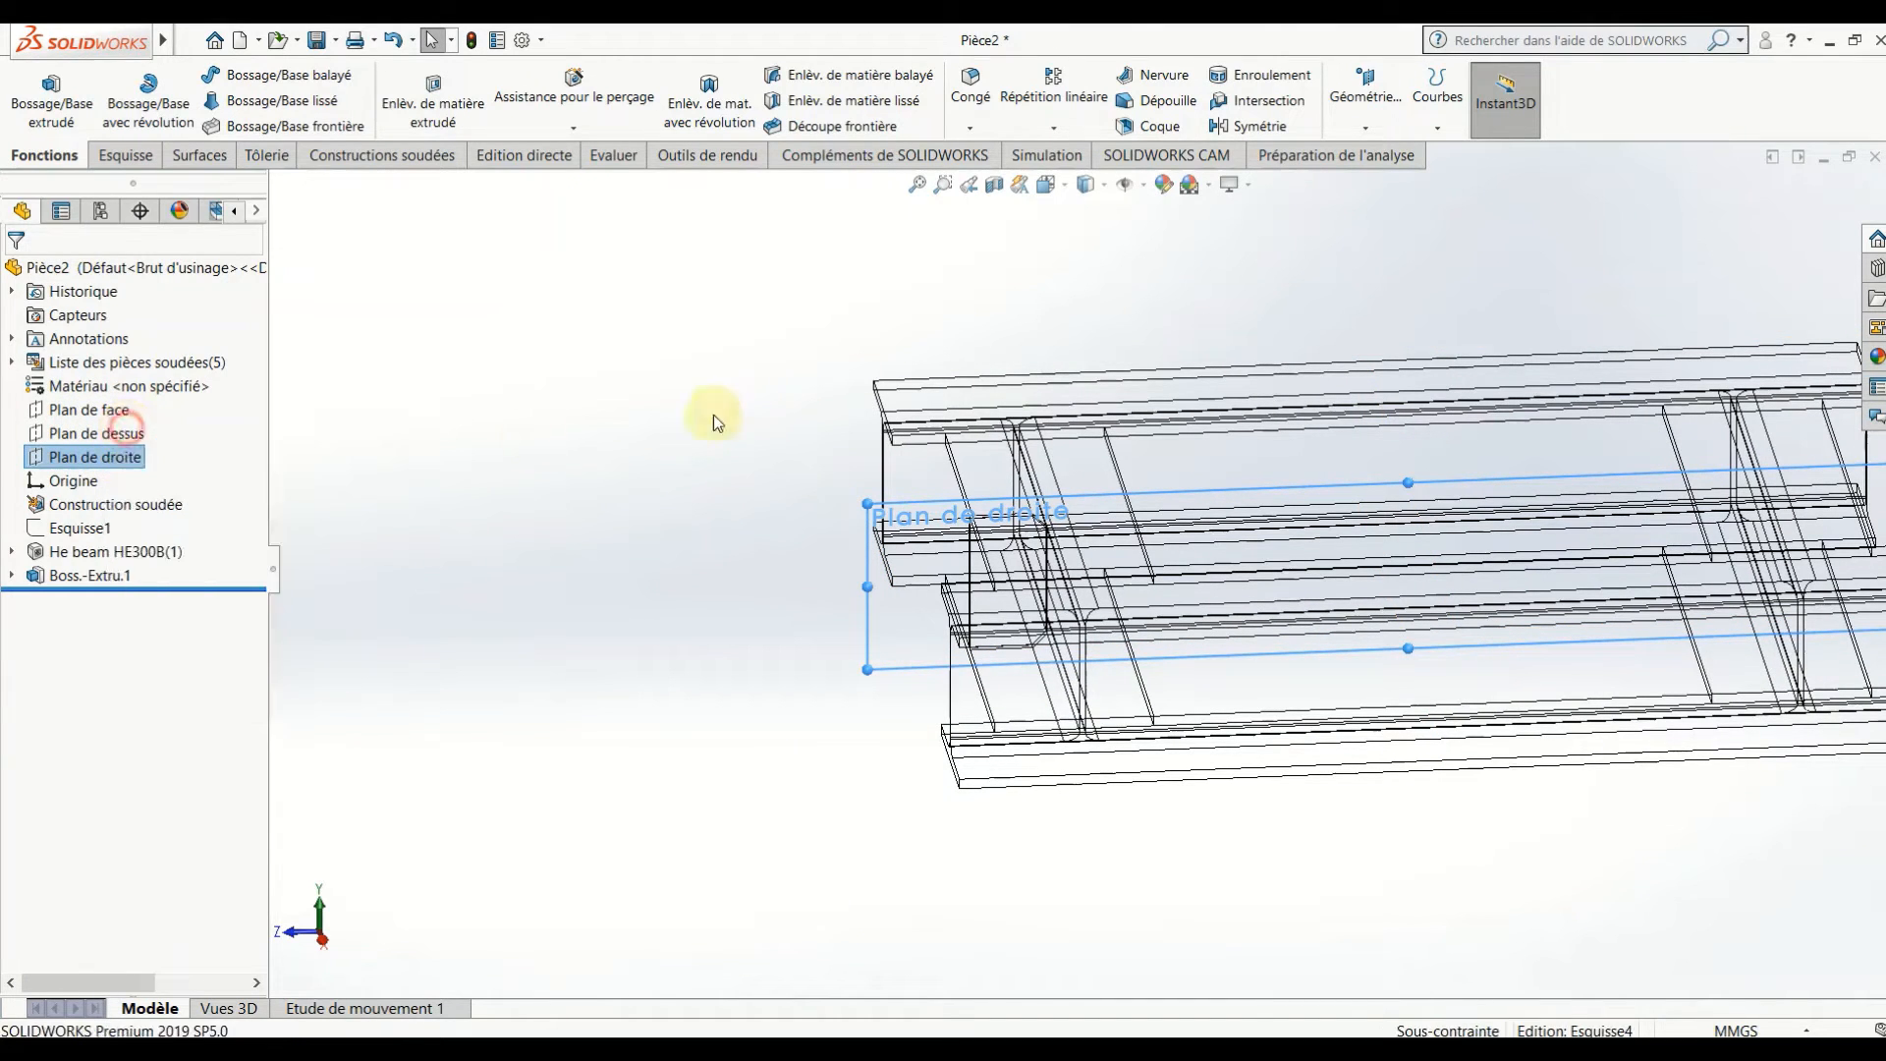
left_click(1051, 187)
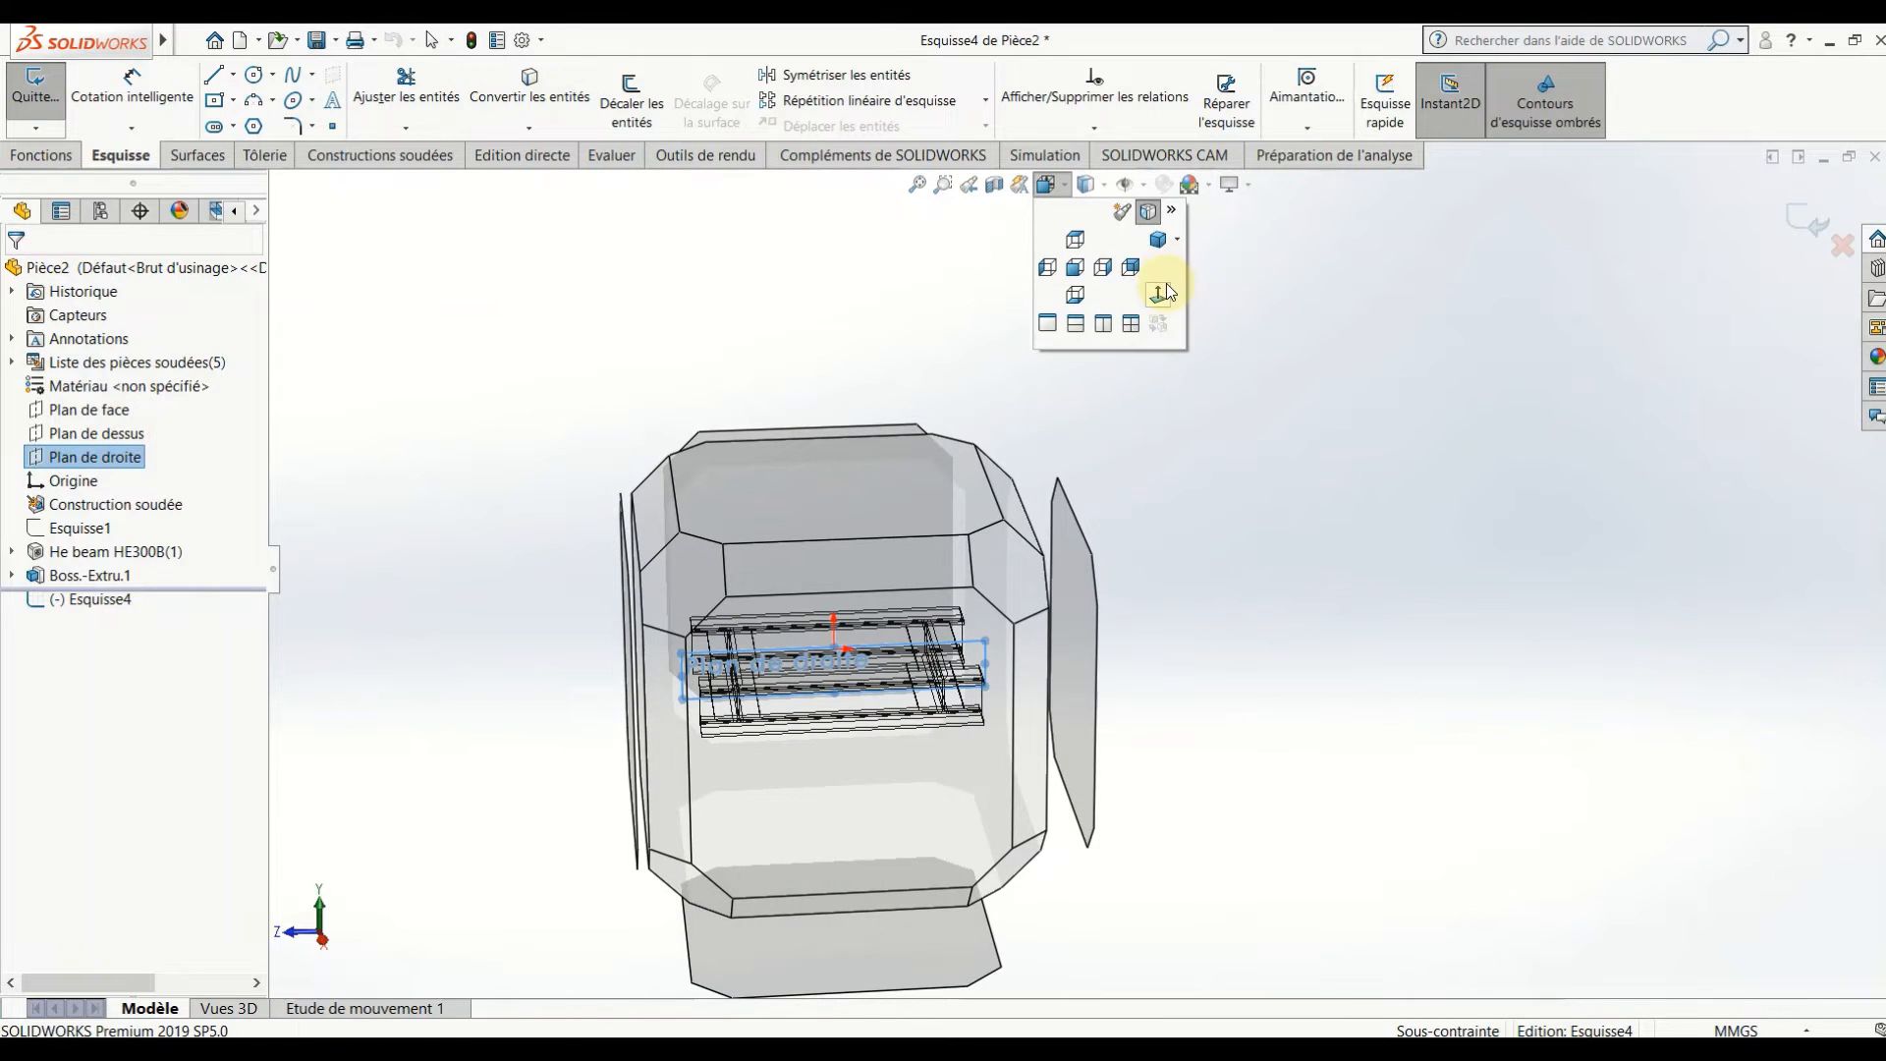
left_click(1160, 287)
left_click(787, 720)
scroll(761, 574, "down", 6)
scroll(724, 523, "down", 2)
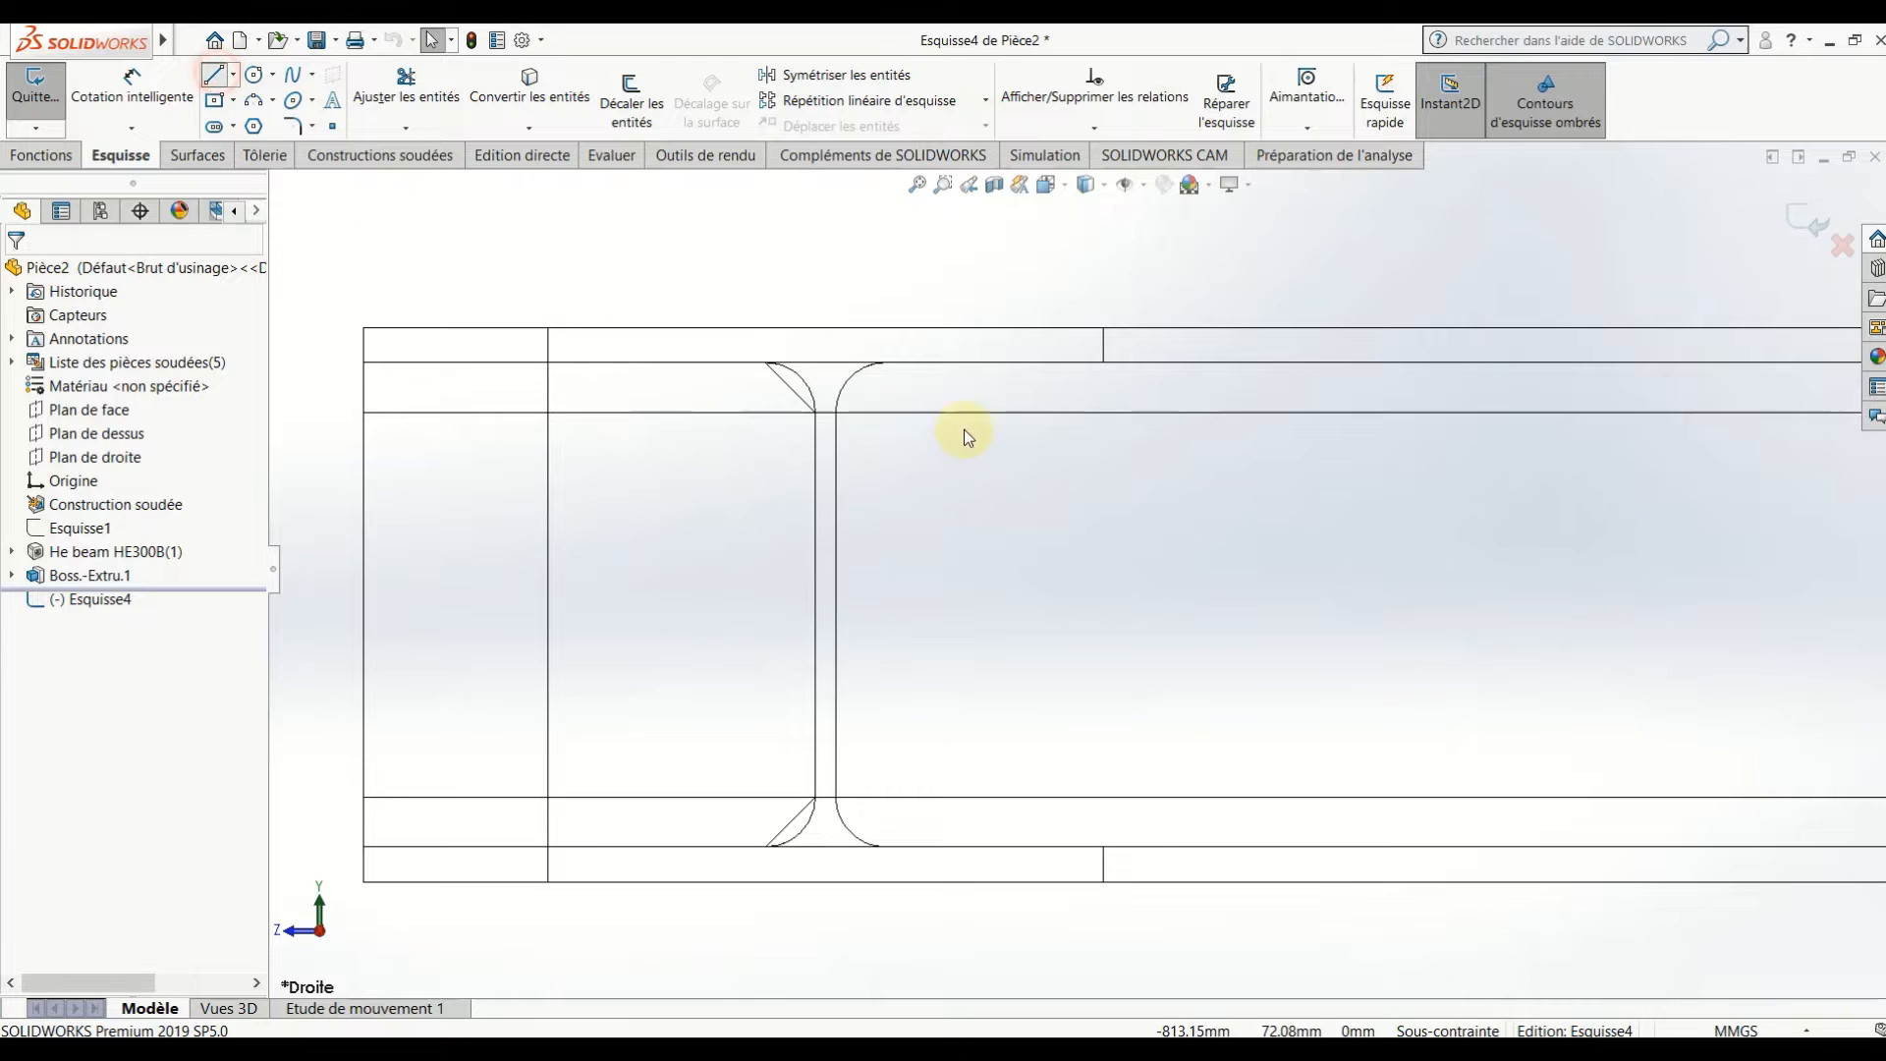
- Sketch a closed six-line profile between the crossbeam's flanges, inside its web, with a 208 mm web edge, 117.5 mm flange edges and angled corners
key("l")
left_click_drag(886, 362, 835, 412)
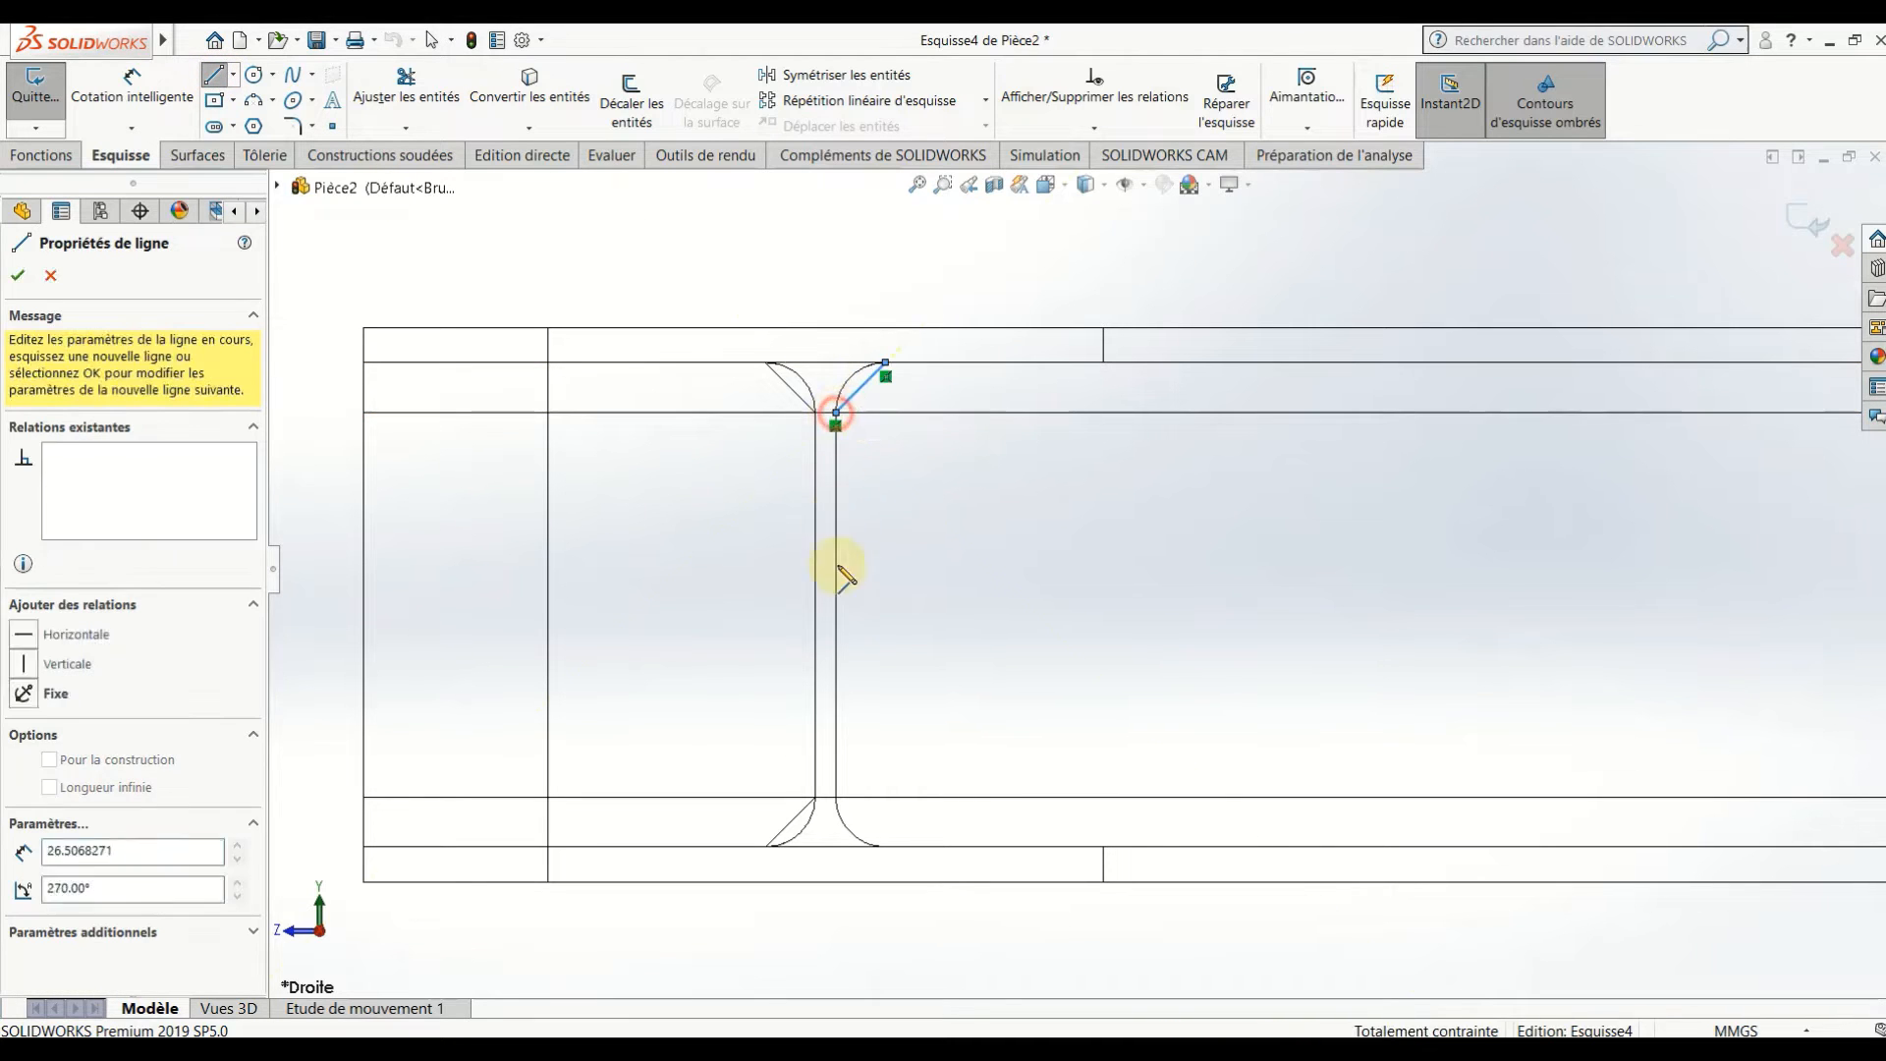
left_click(836, 796)
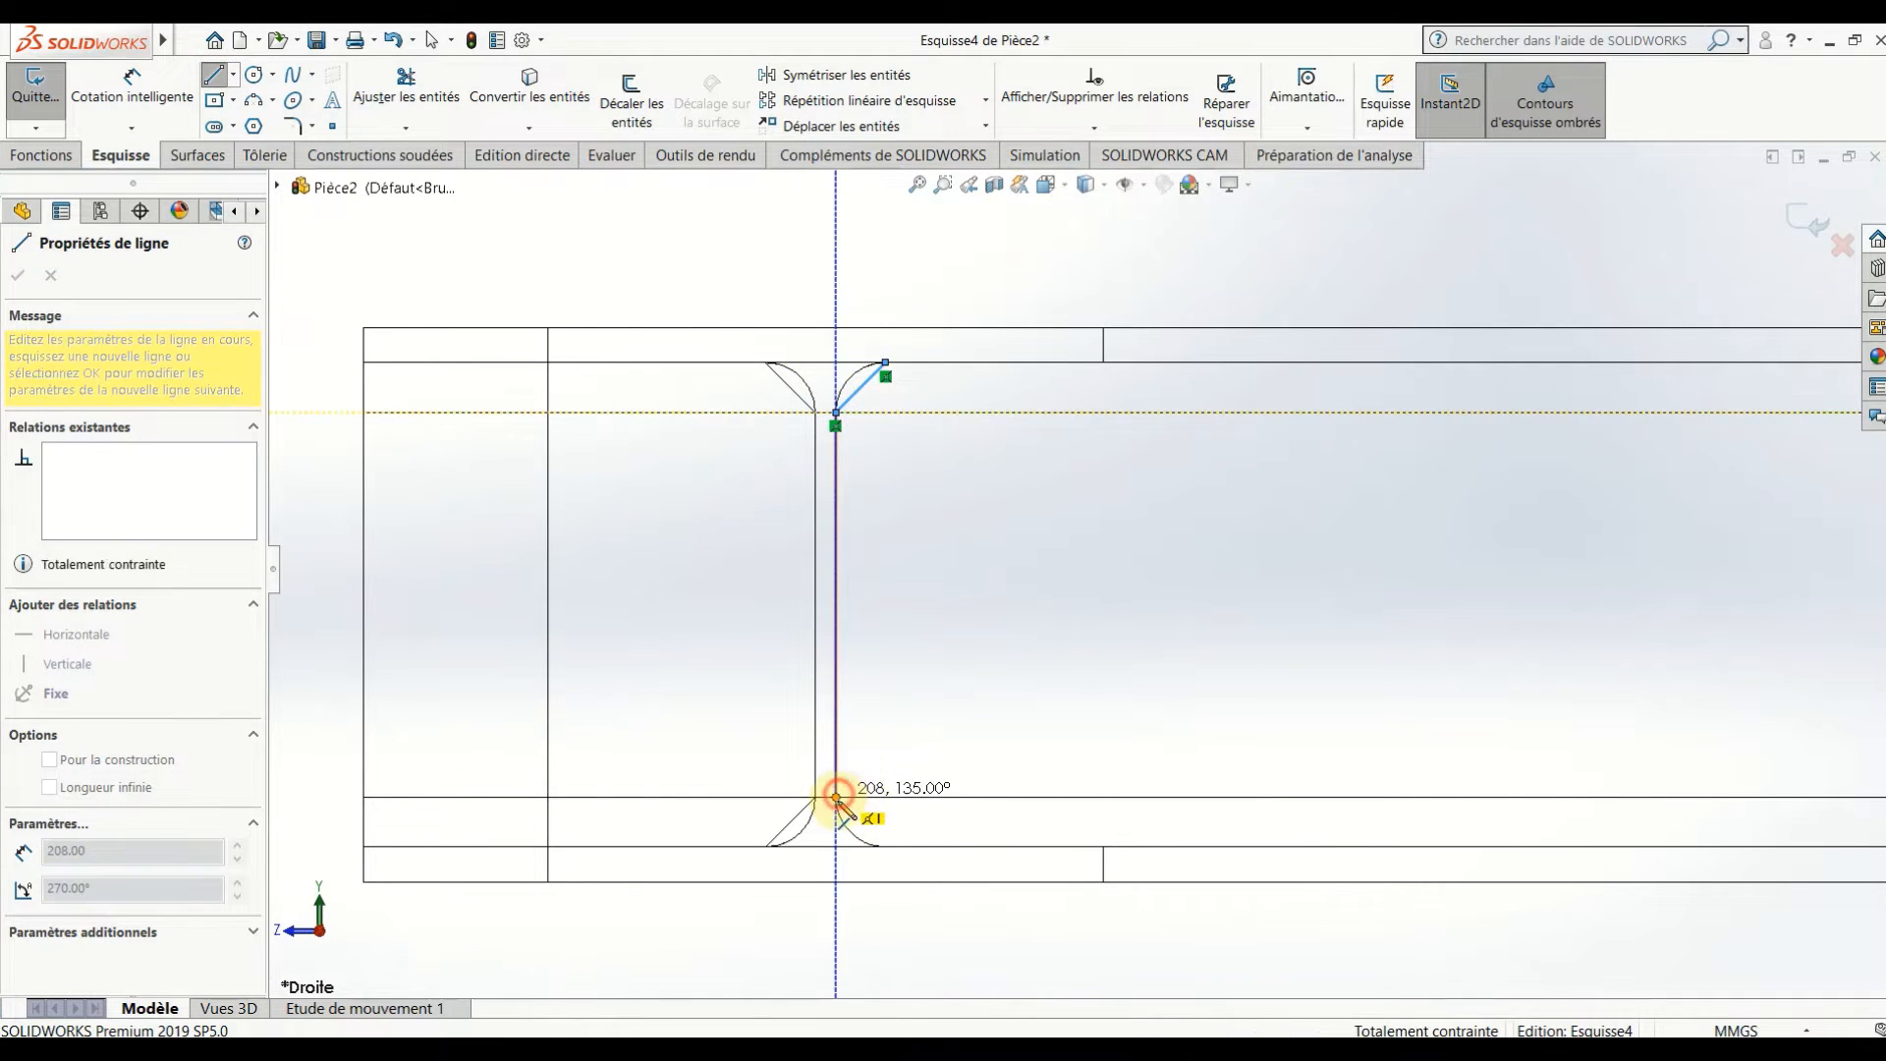
left_click(887, 846)
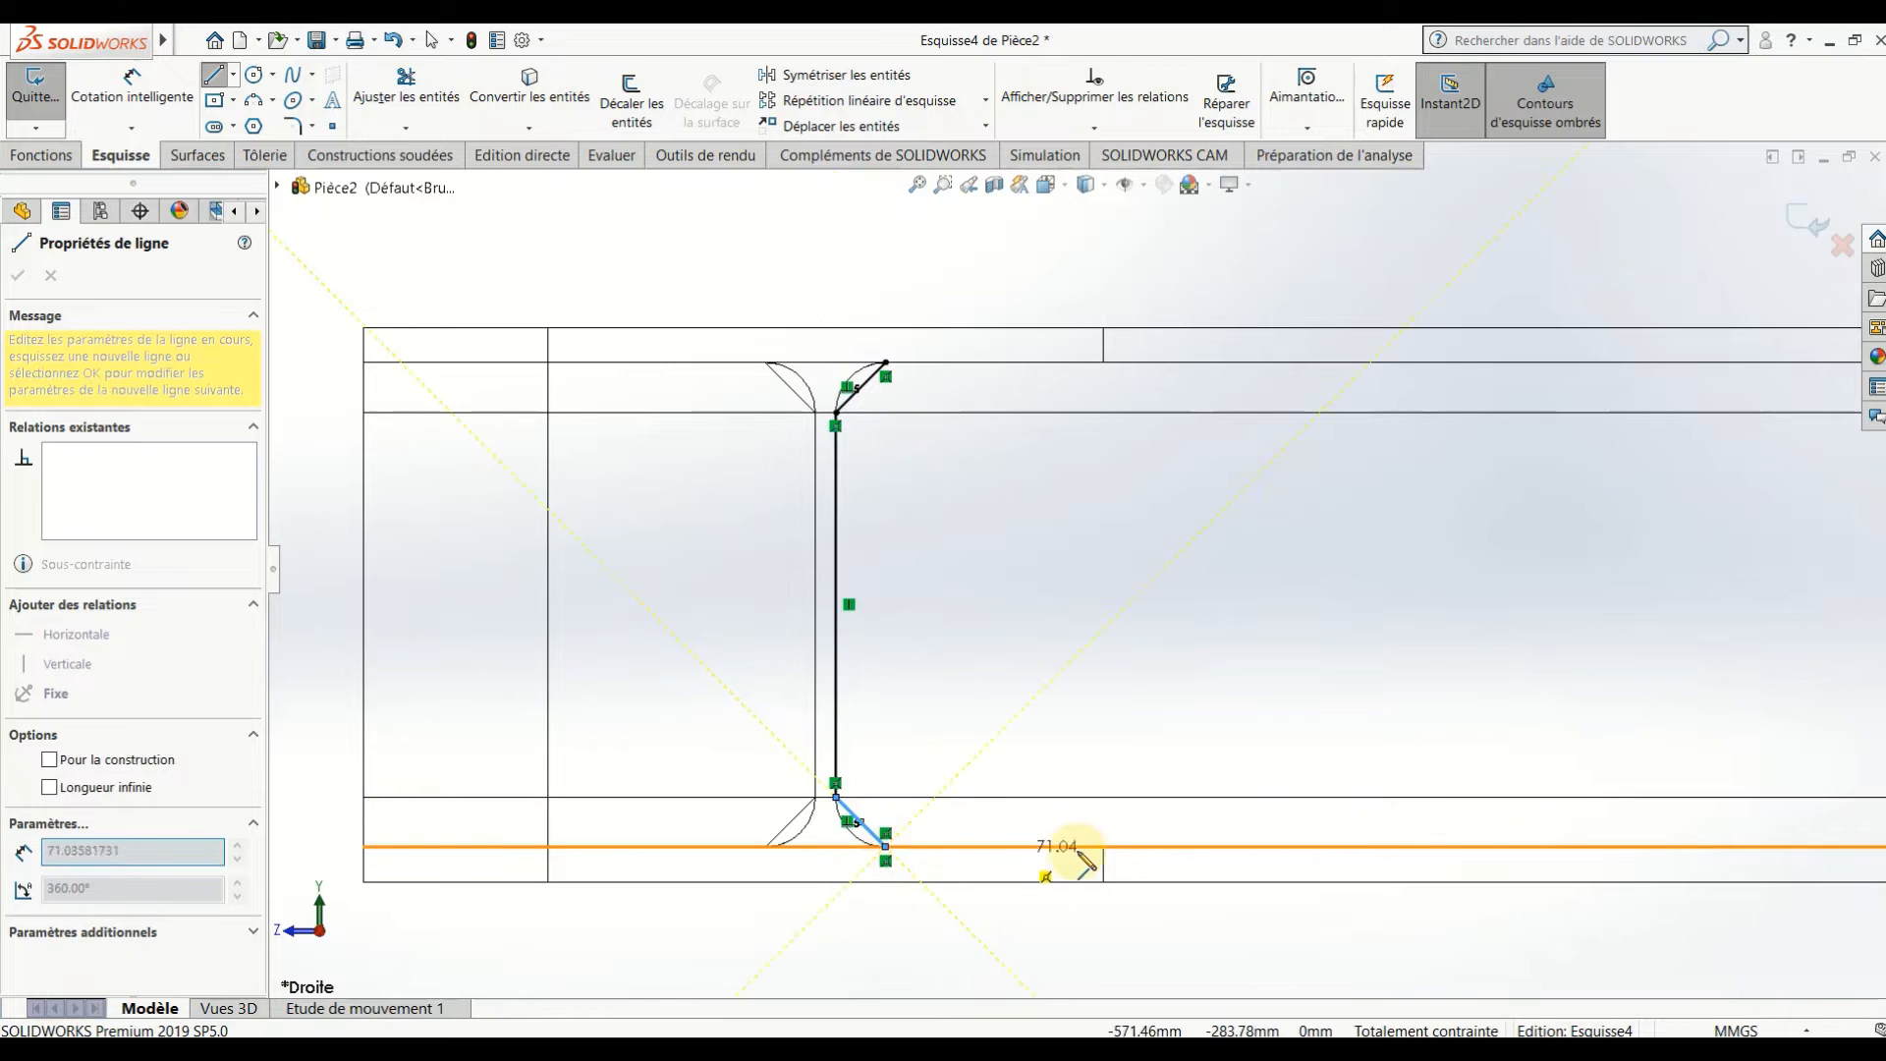
left_click(1102, 846)
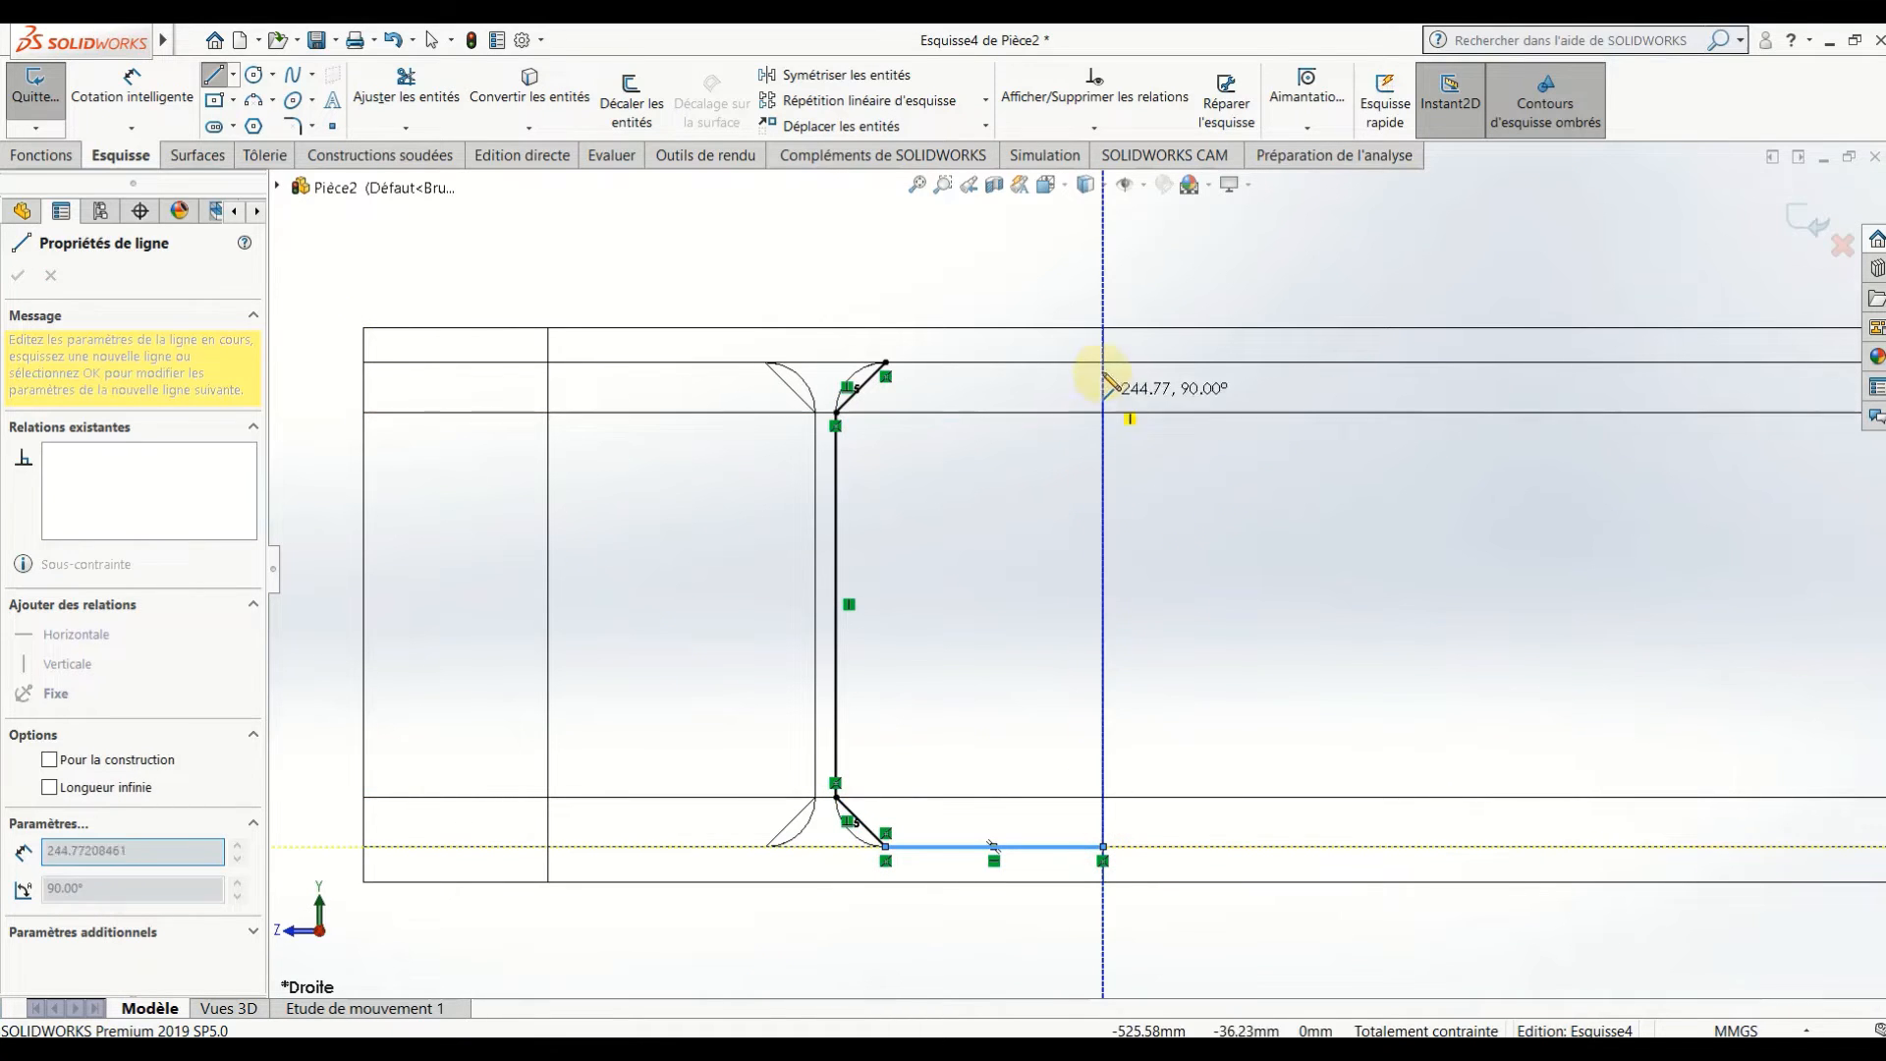
left_click(1104, 362)
left_click(885, 362)
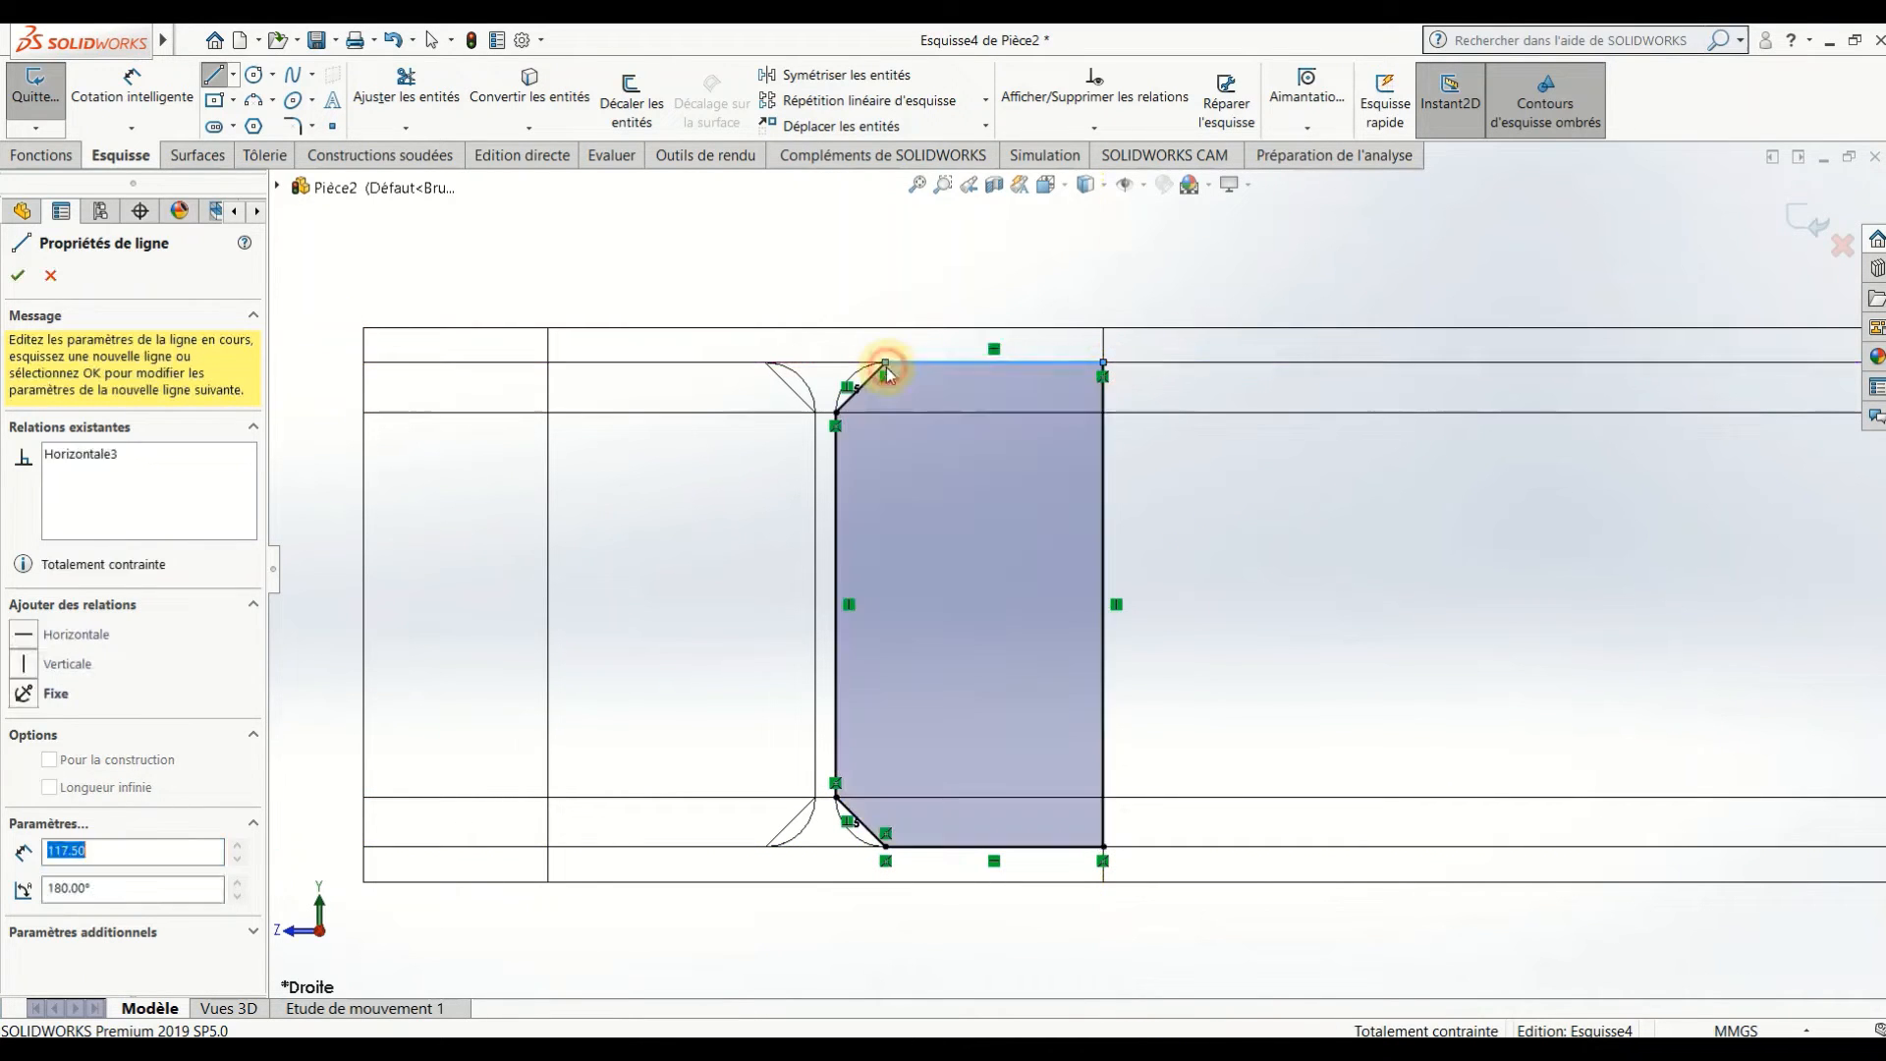
- Extrude the inner plate profile 15 mm with the mid-plane end condition (Plan milieu)
scroll(936, 425, "down", 2)
middle_click_drag(931, 421, 851, 472)
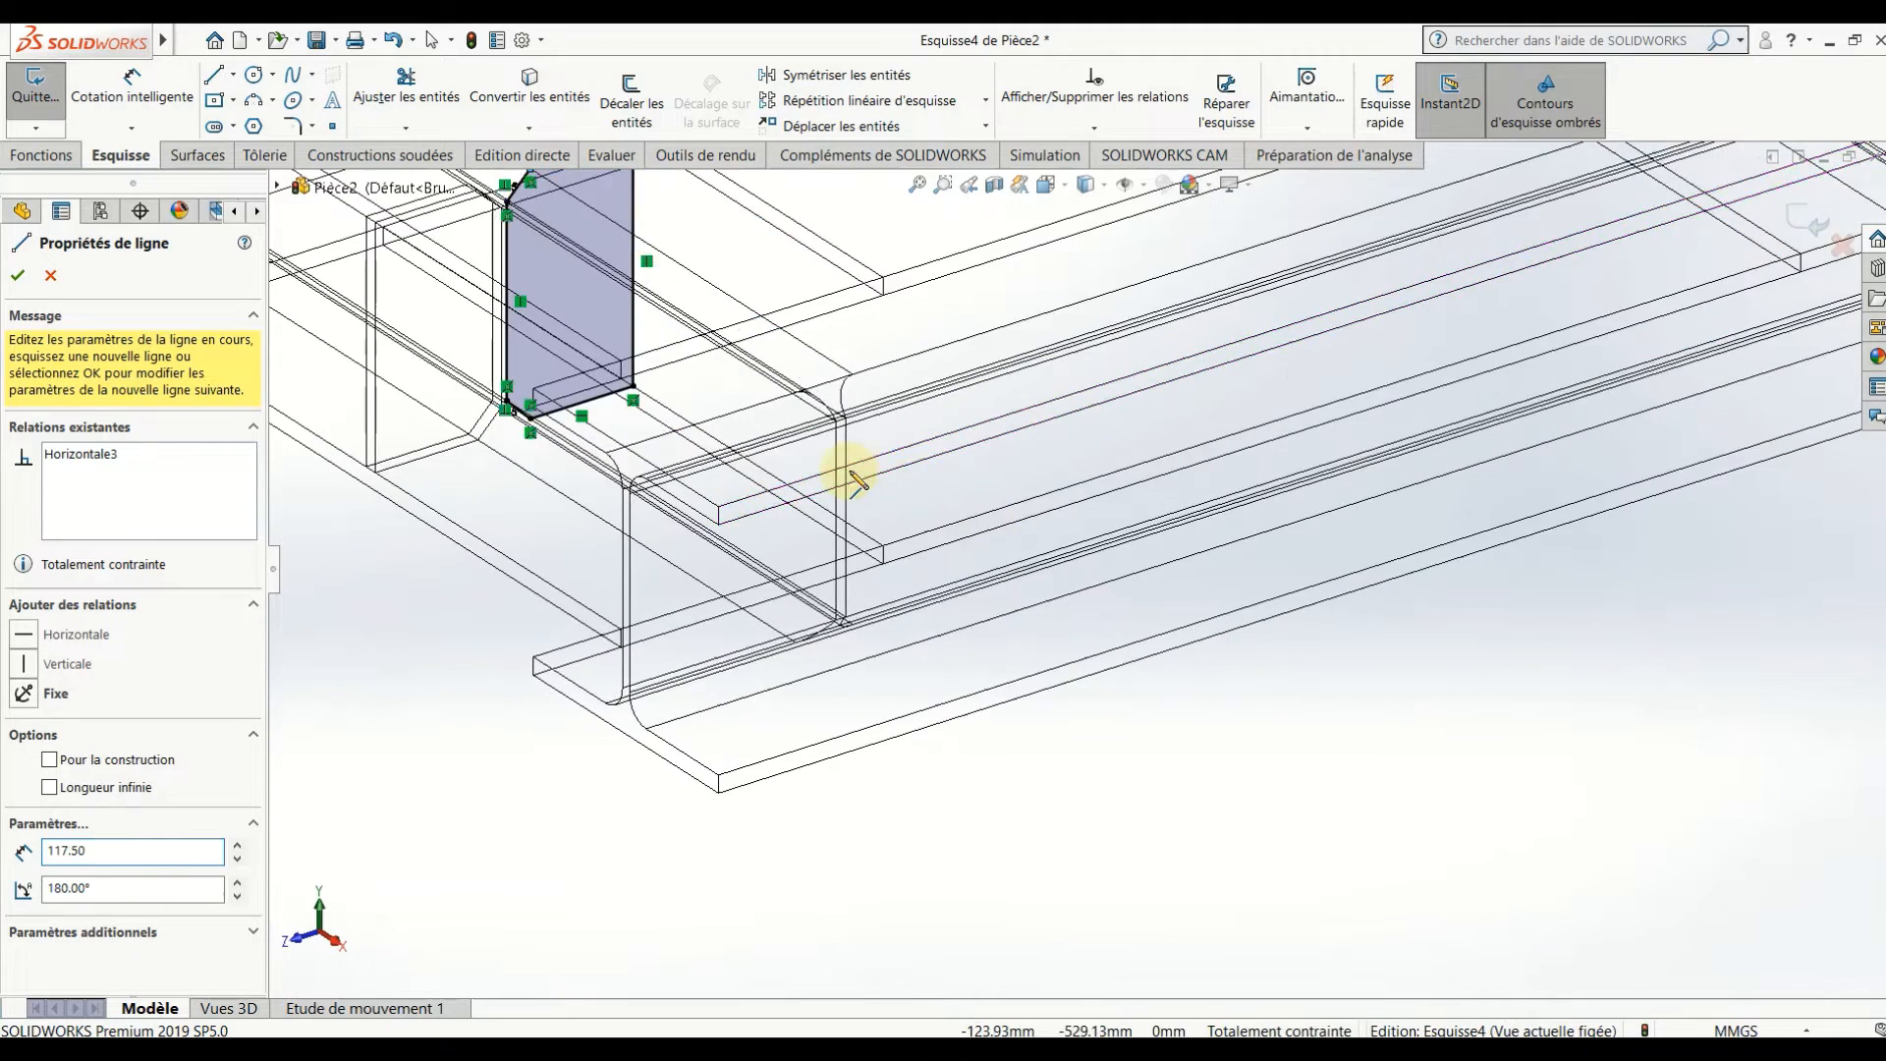
scroll(847, 466, "up", 4)
scroll(741, 337, "down", 2)
left_click(36, 155)
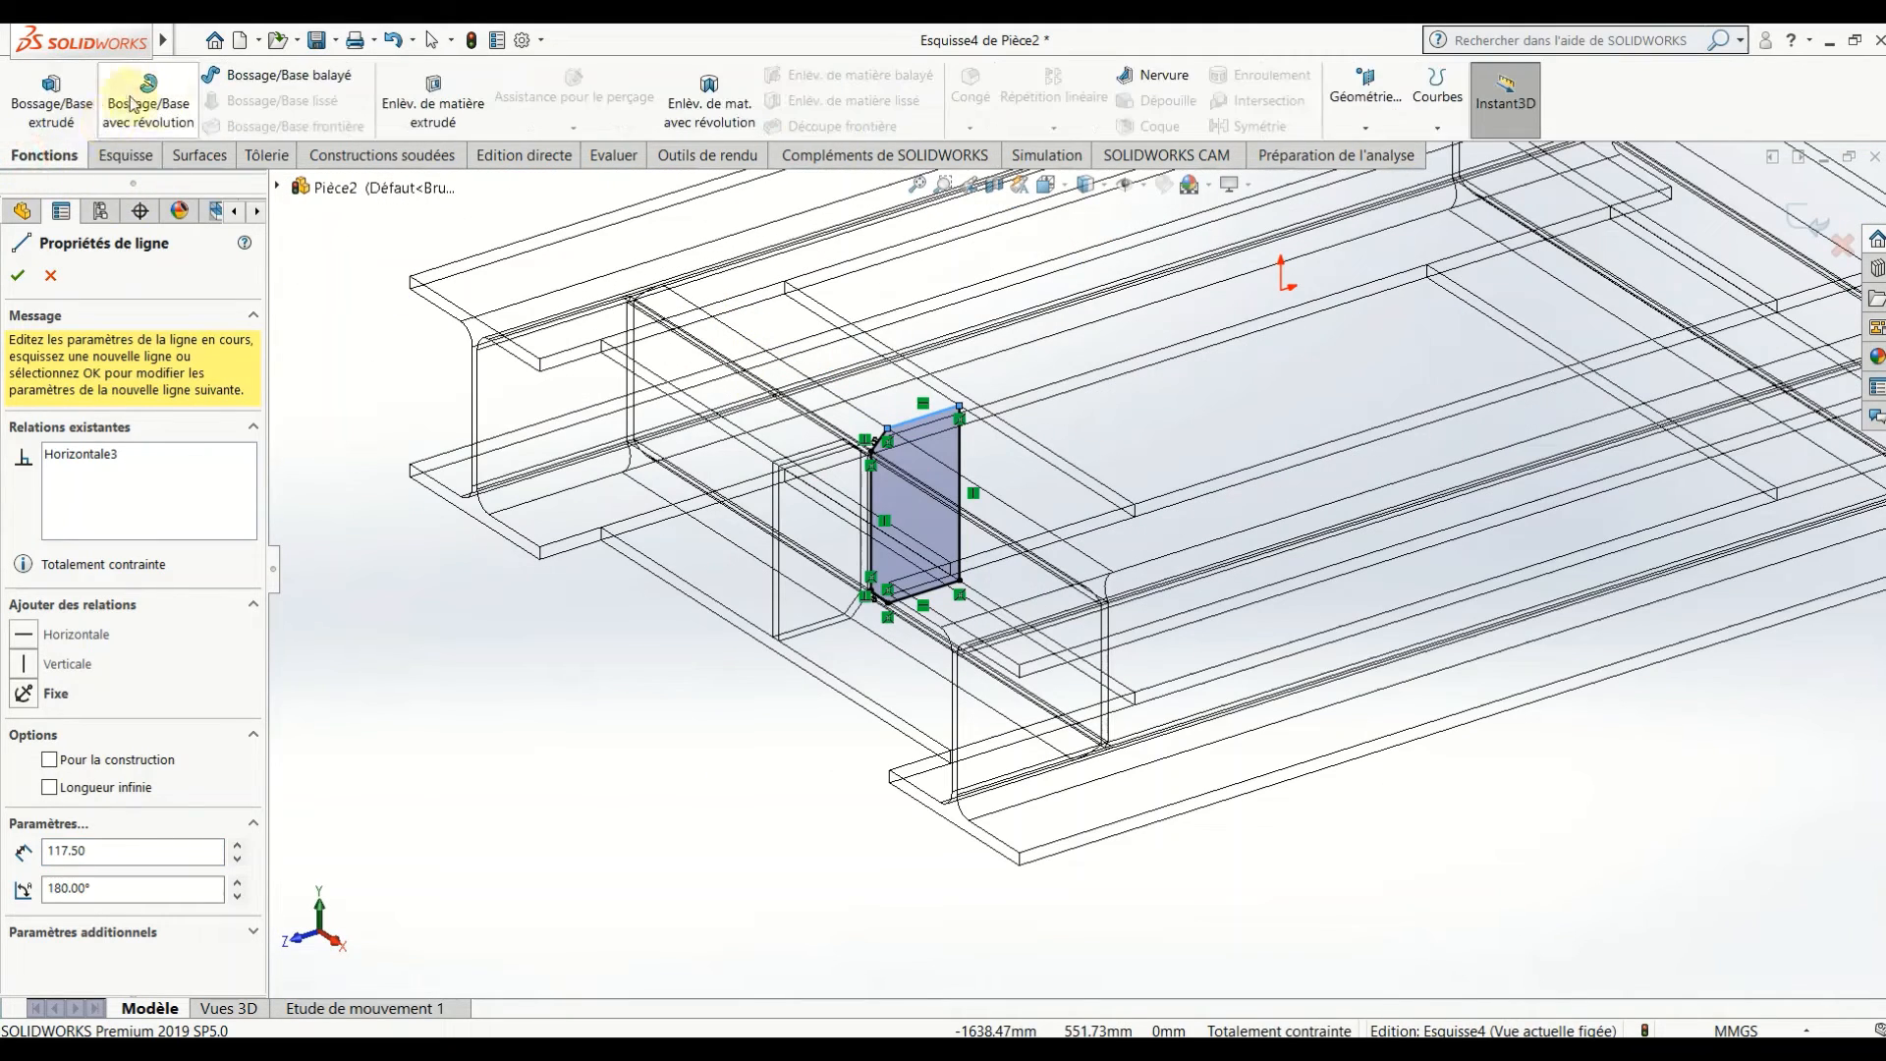
key("Escape")
key("Escape")
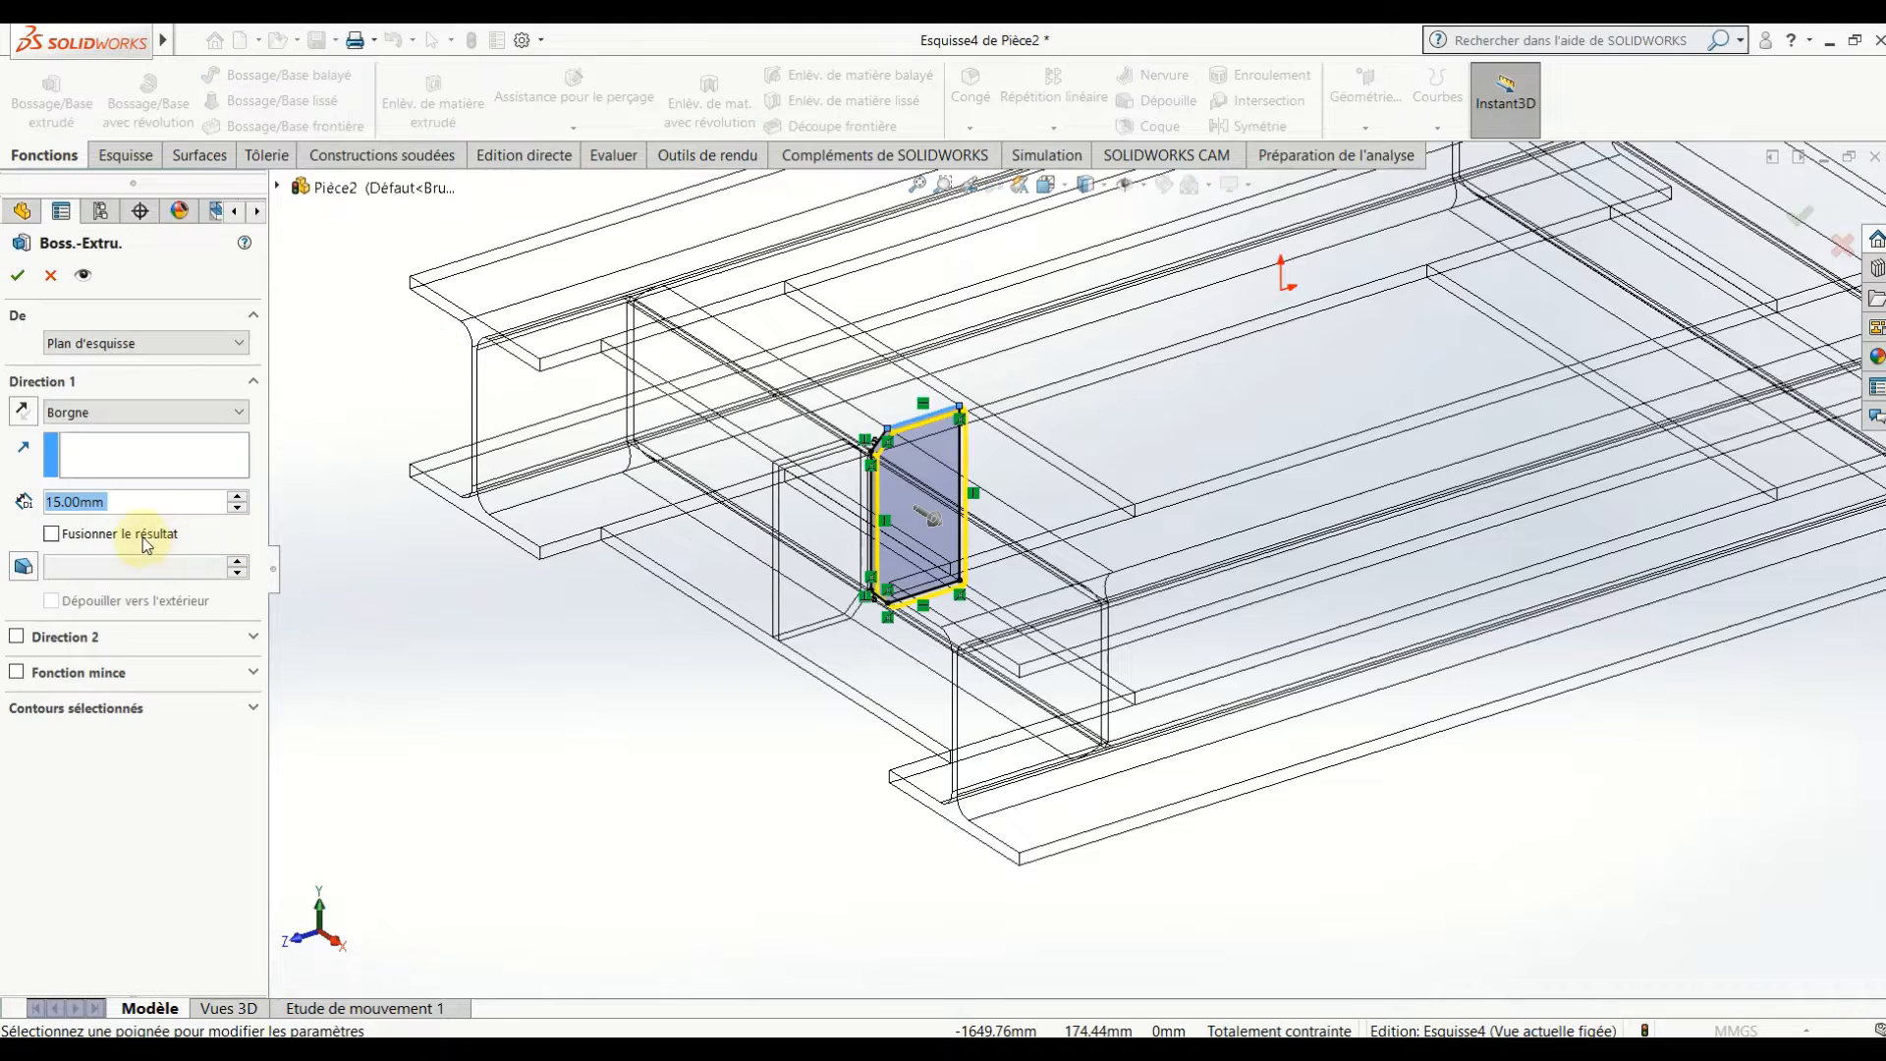
left_click(162, 412)
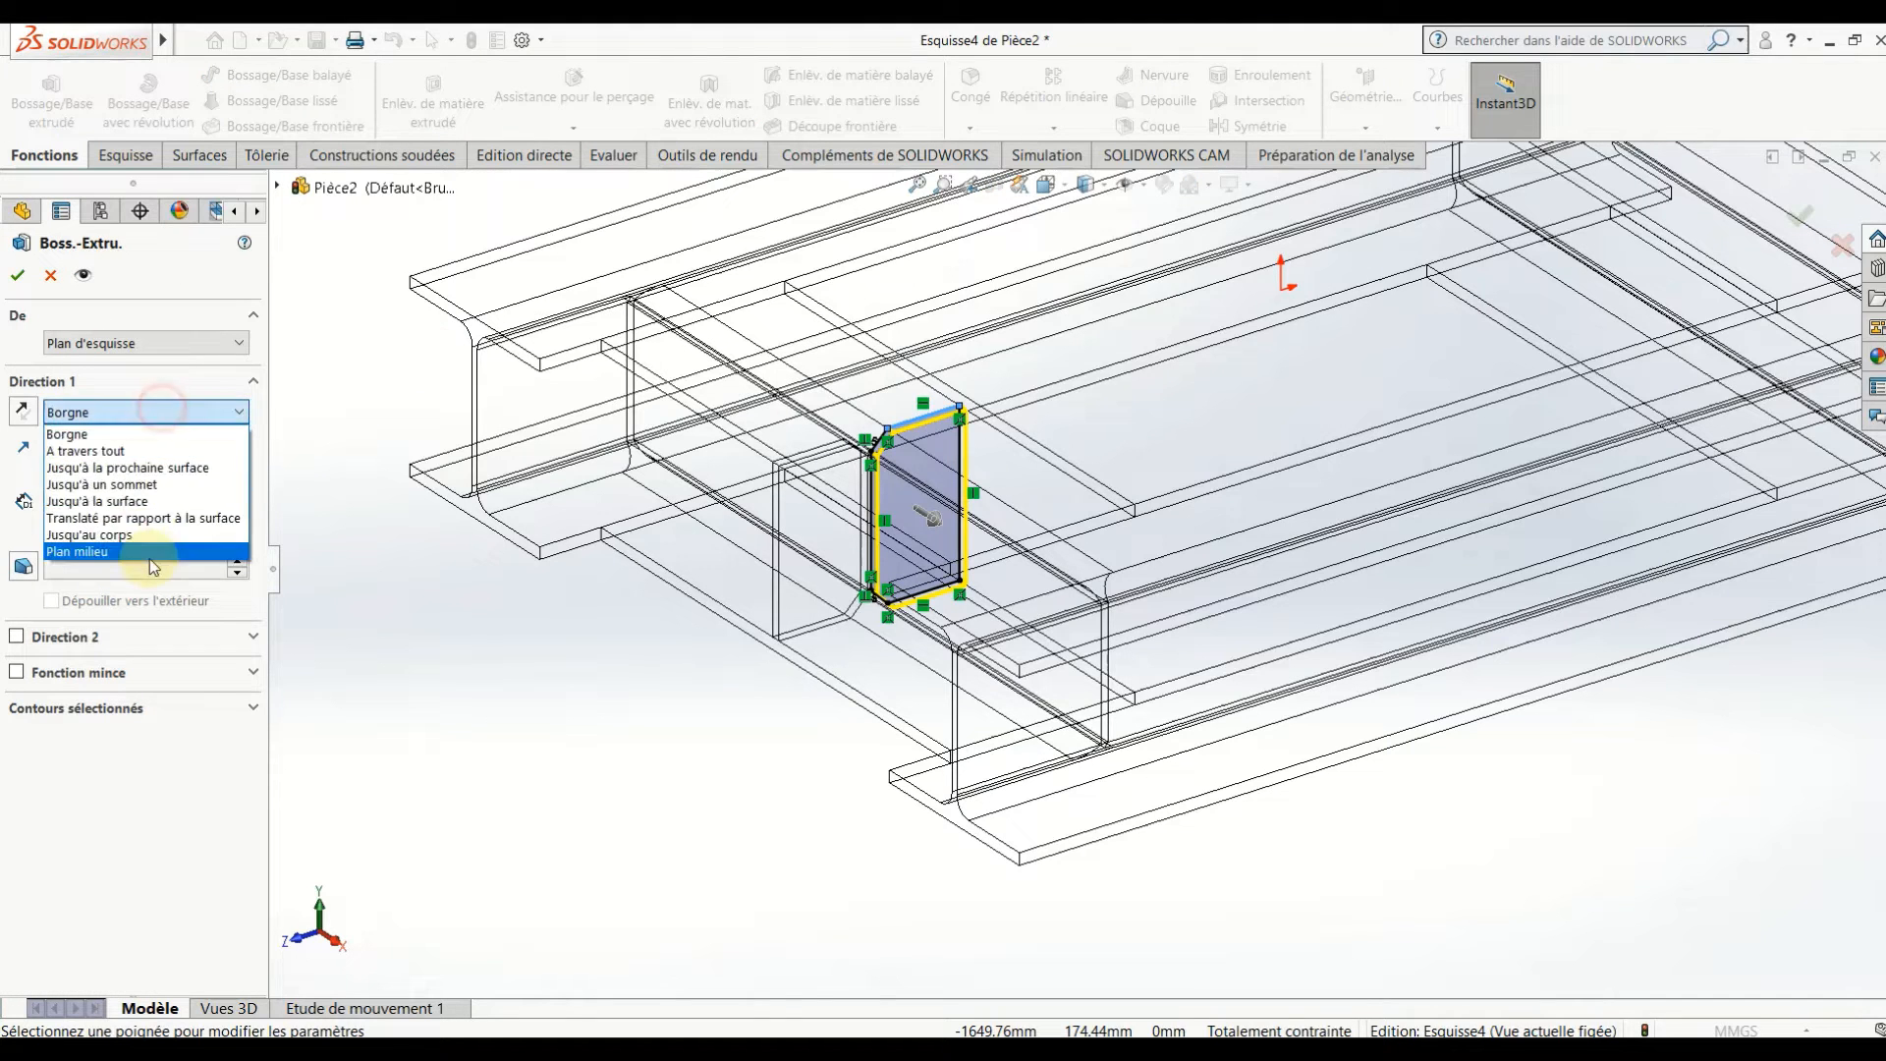
left_click(147, 552)
left_click(20, 276)
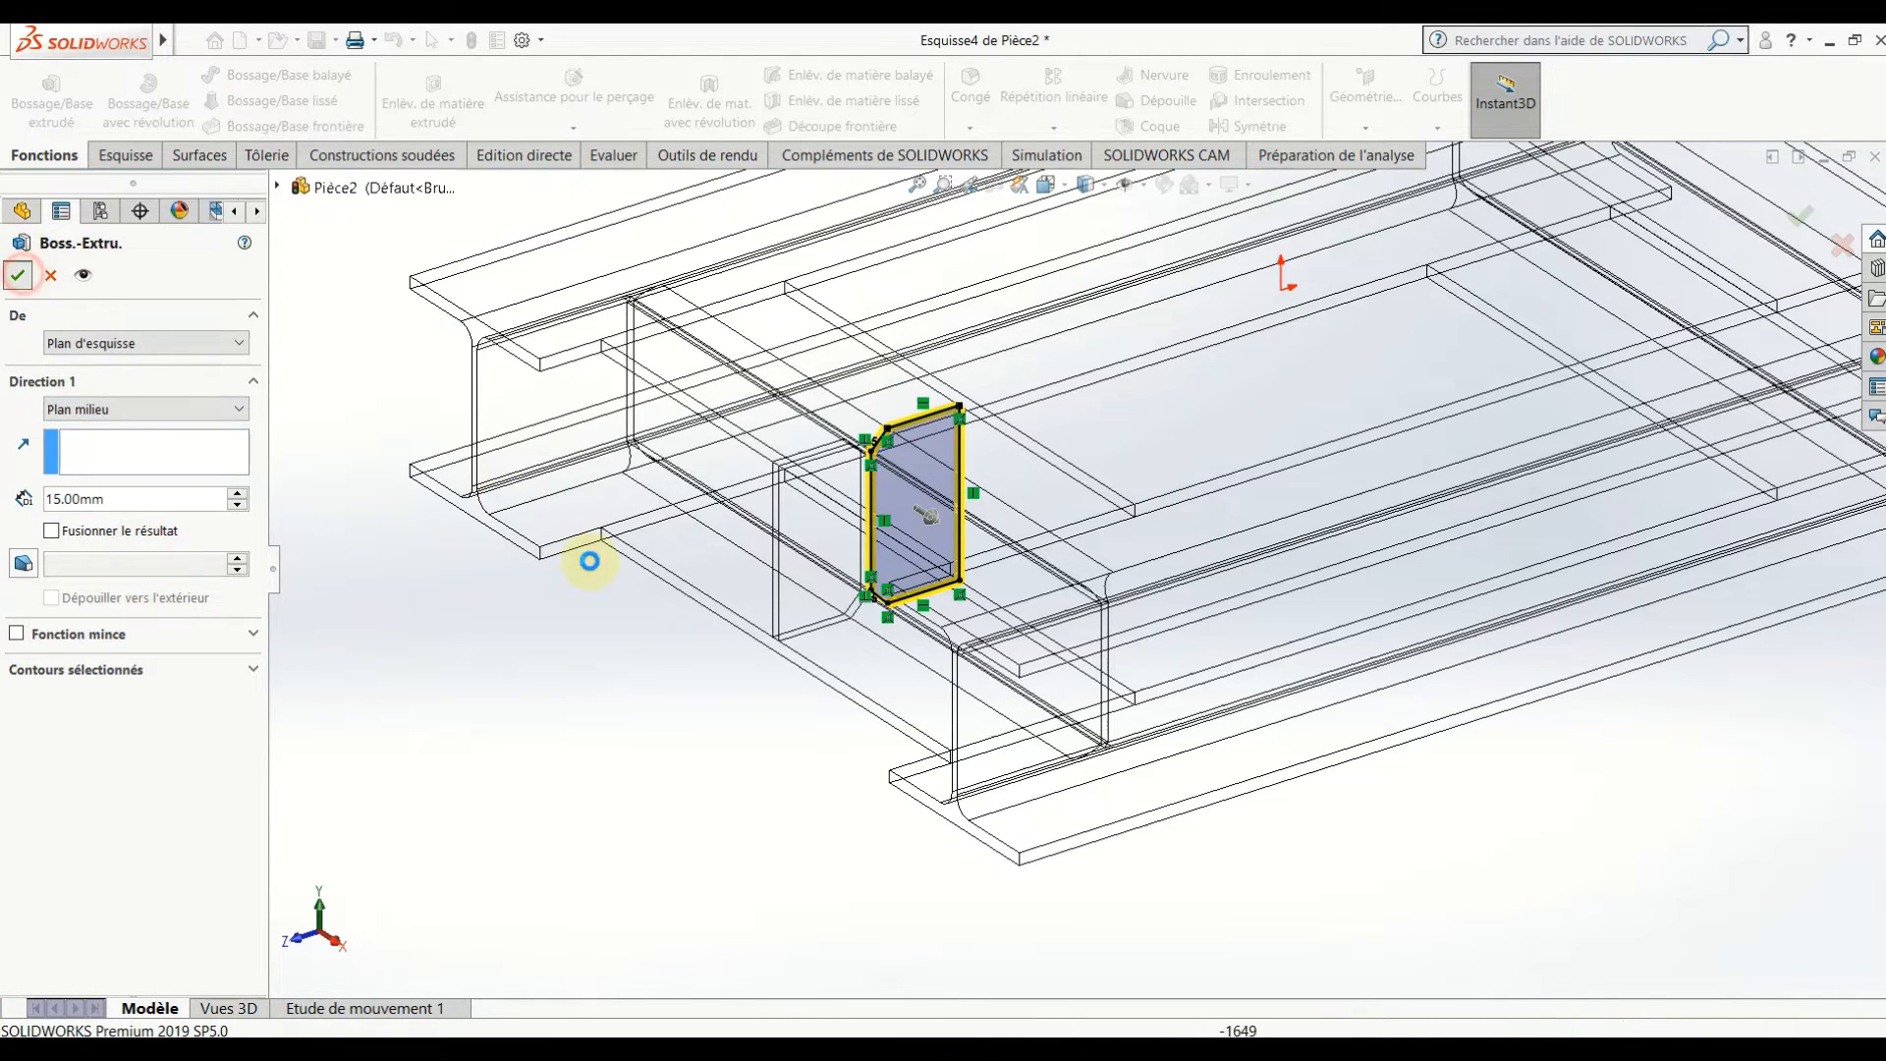
left_click(671, 766)
- Switch the model display from wireframe to shaded with edges
scroll(960, 708, "up", 3)
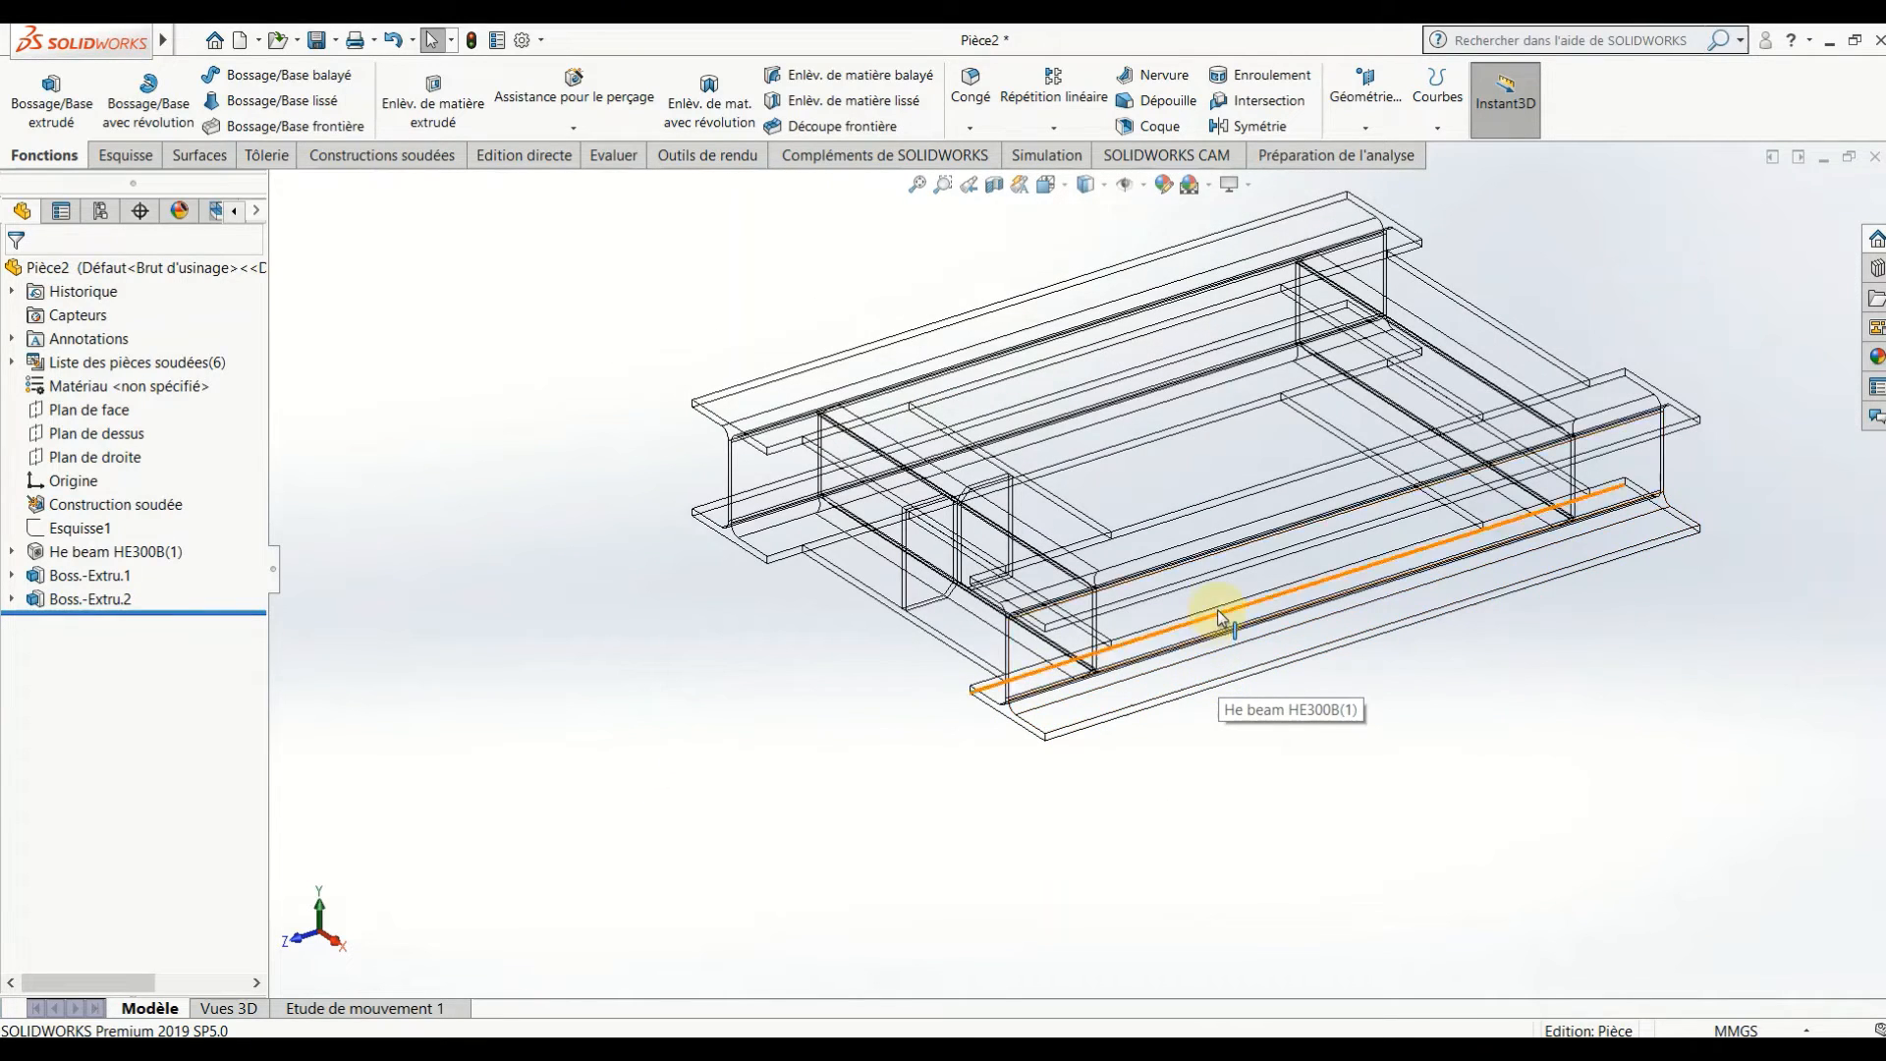
scroll(1218, 580, "down", 3)
scroll(1218, 586, "up", 5)
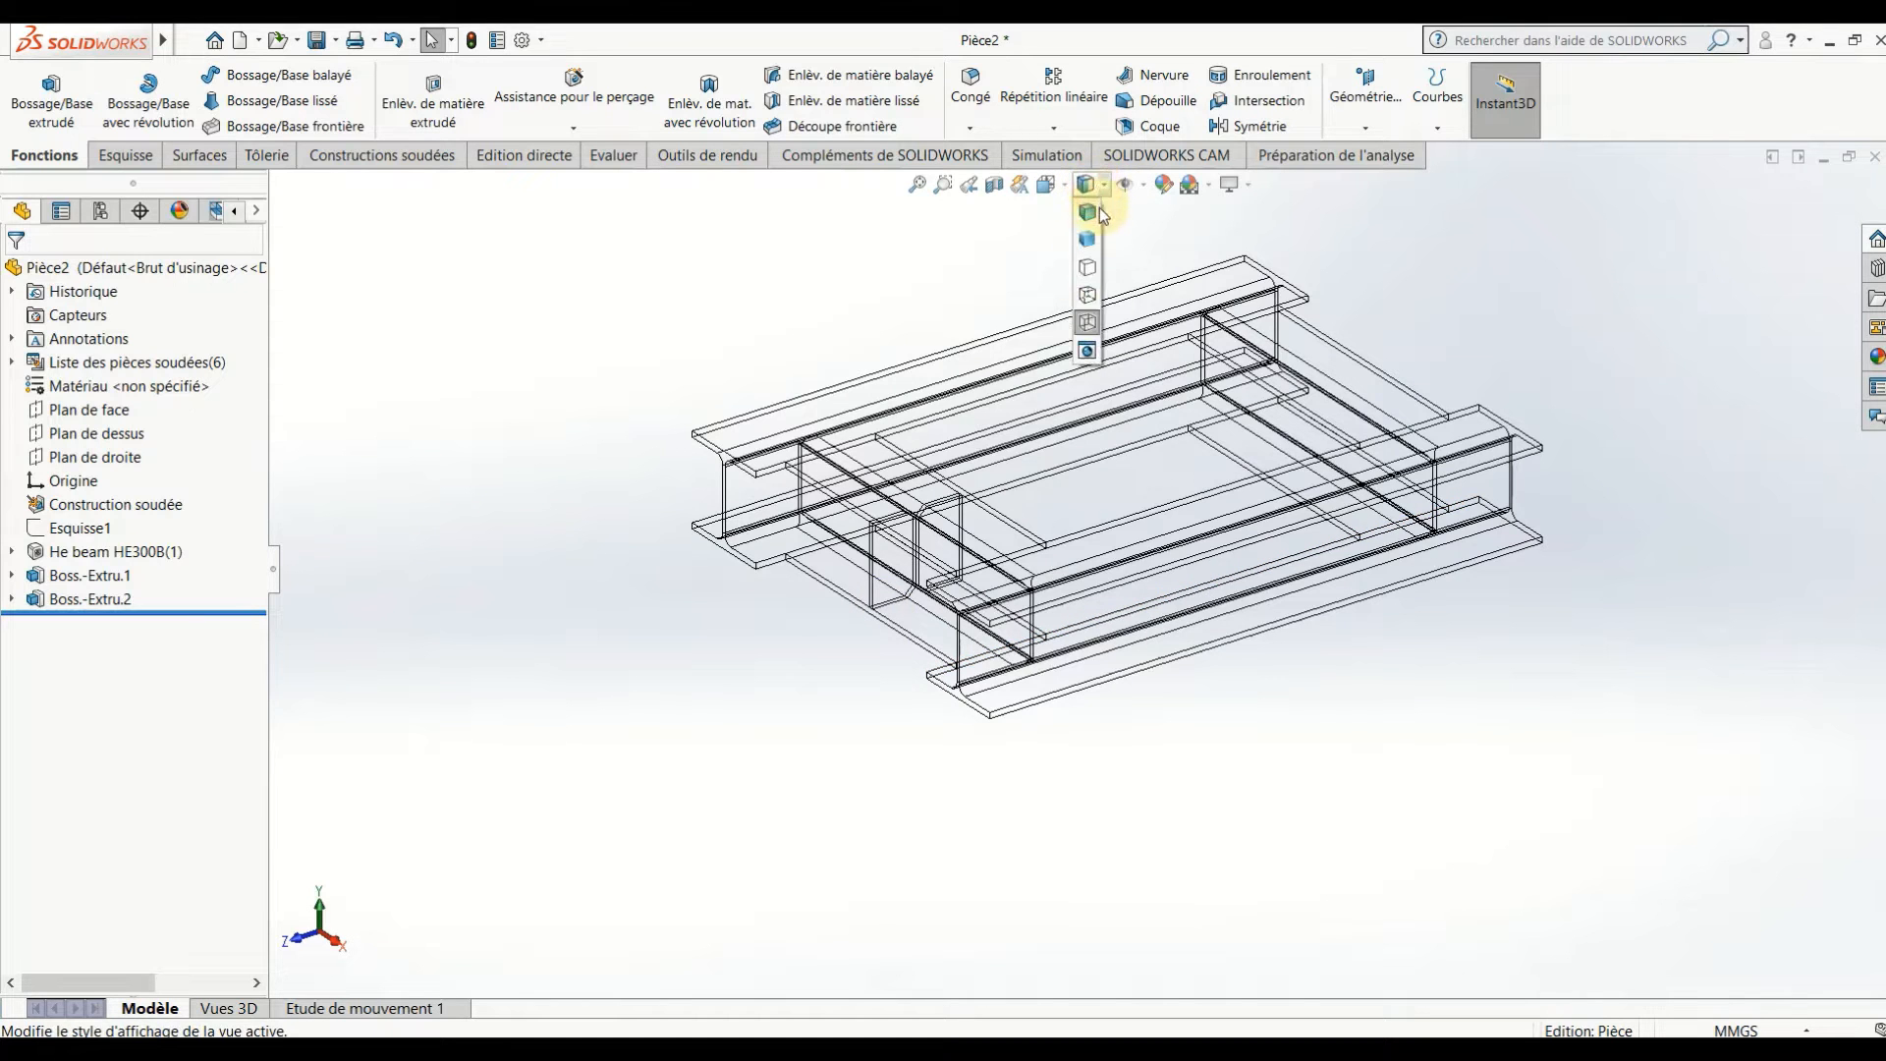
left_click(1102, 214)
mouse_move(1074, 622)
middle_mouse_down()
mouse_move(834, 619)
mouse_move(800, 548)
mouse_move(1018, 716)
mouse_move(1103, 593)
mouse_move(1011, 649)
mouse_move(953, 567)
mouse_move(1100, 580)
middle_mouse_up()
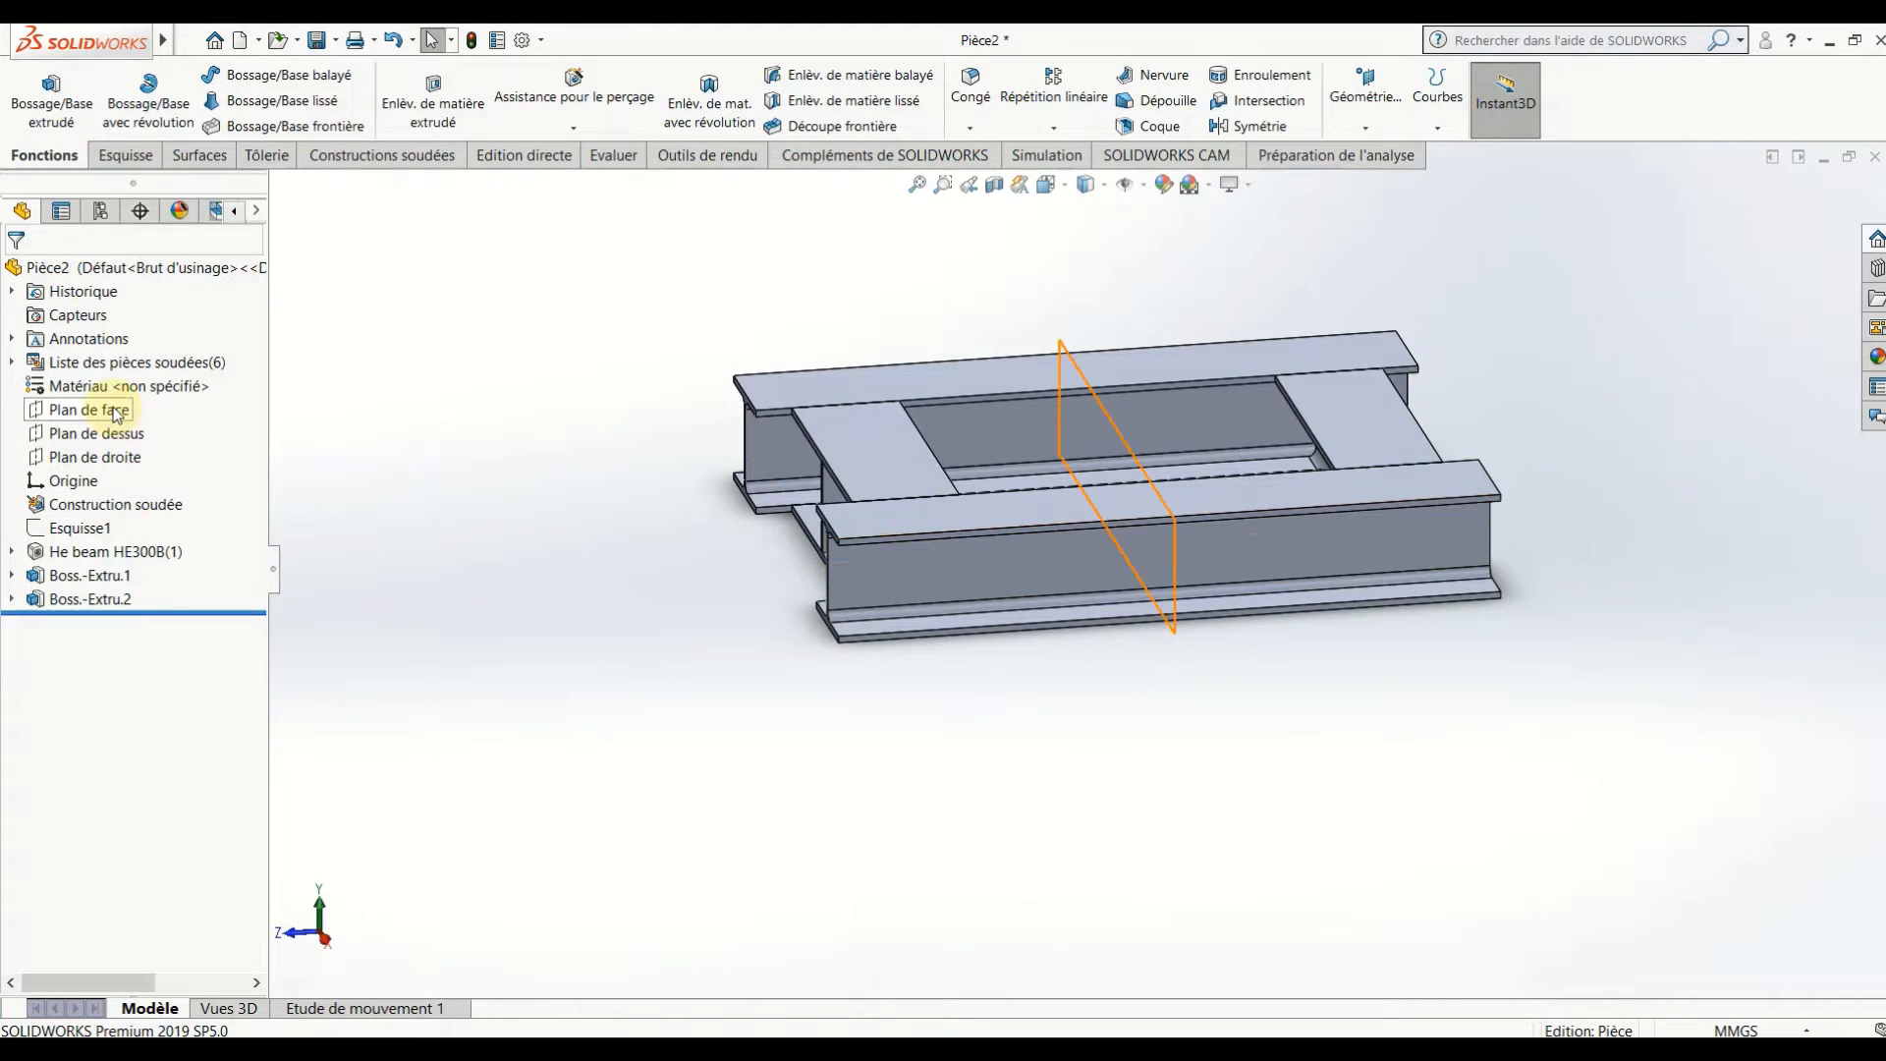
- Start a sketch on the front plane (Plan de face) and orient the view normal to it
left_click(118, 411)
left_click(139, 373)
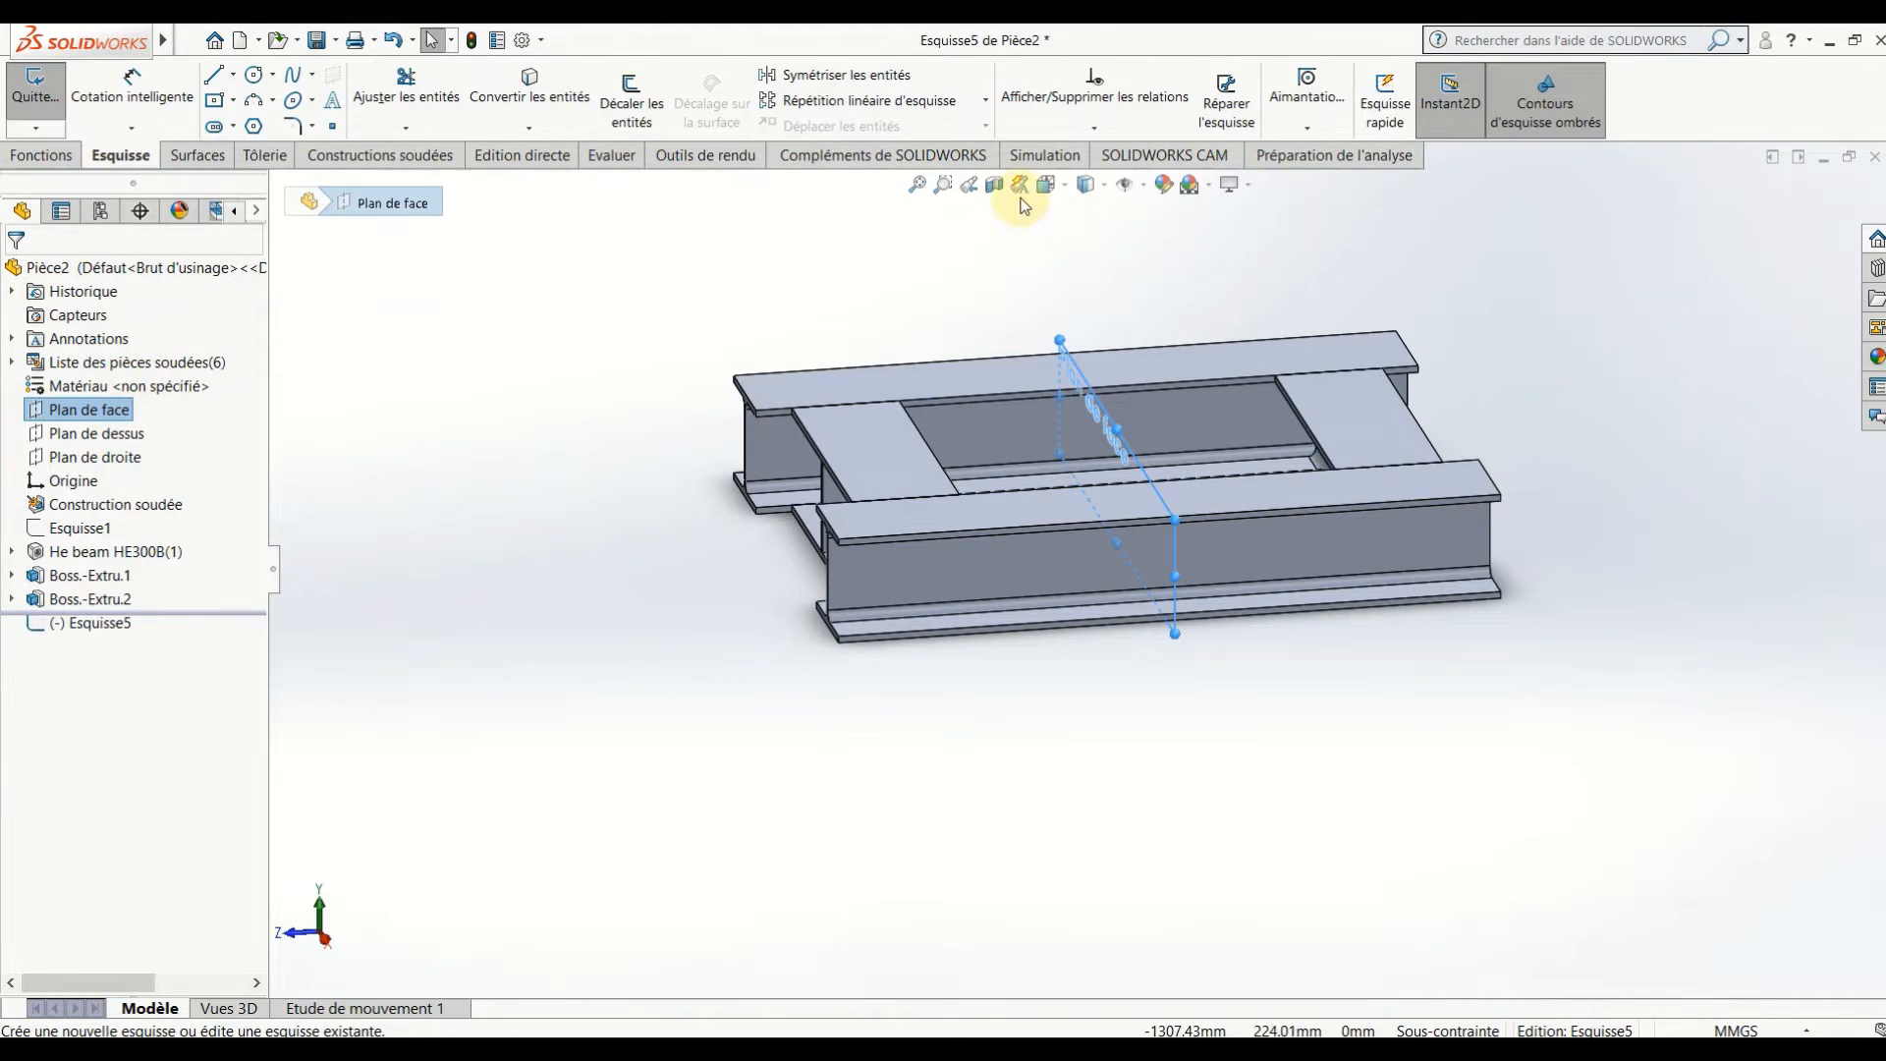
left_click(1068, 186)
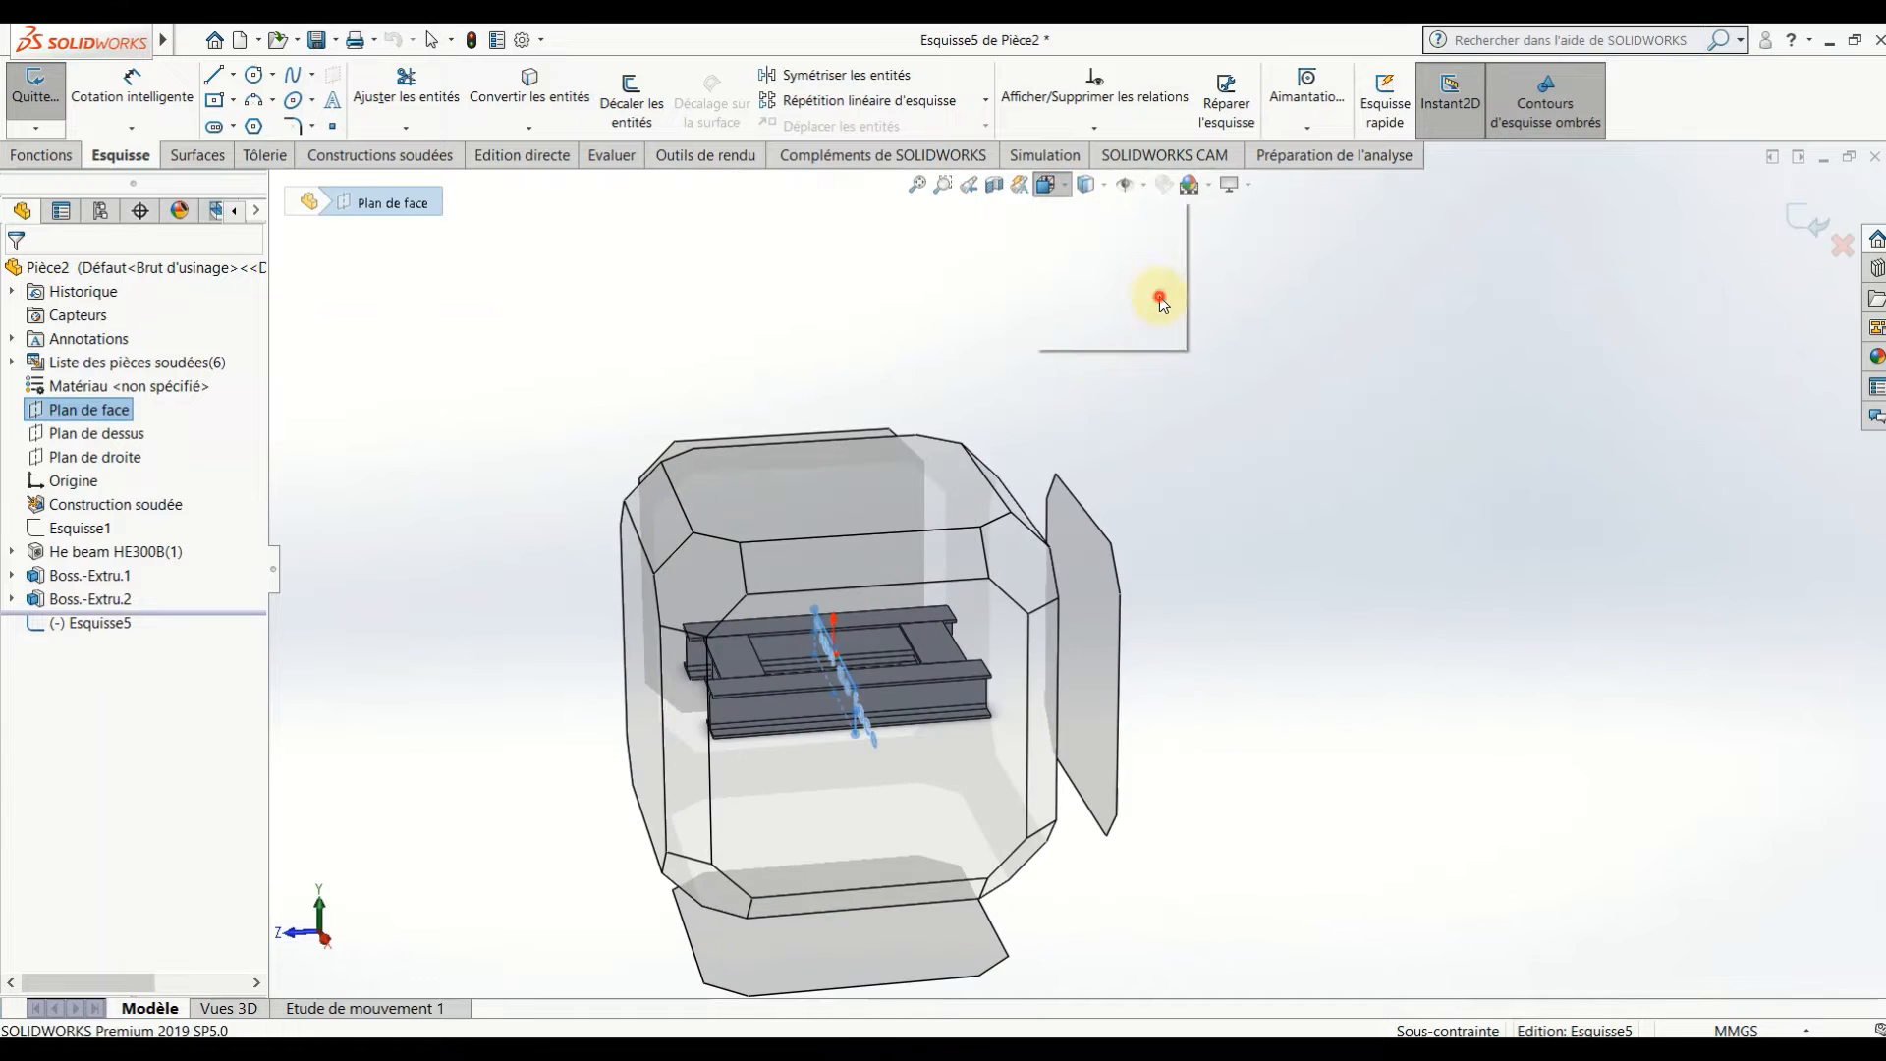
left_click(1160, 302)
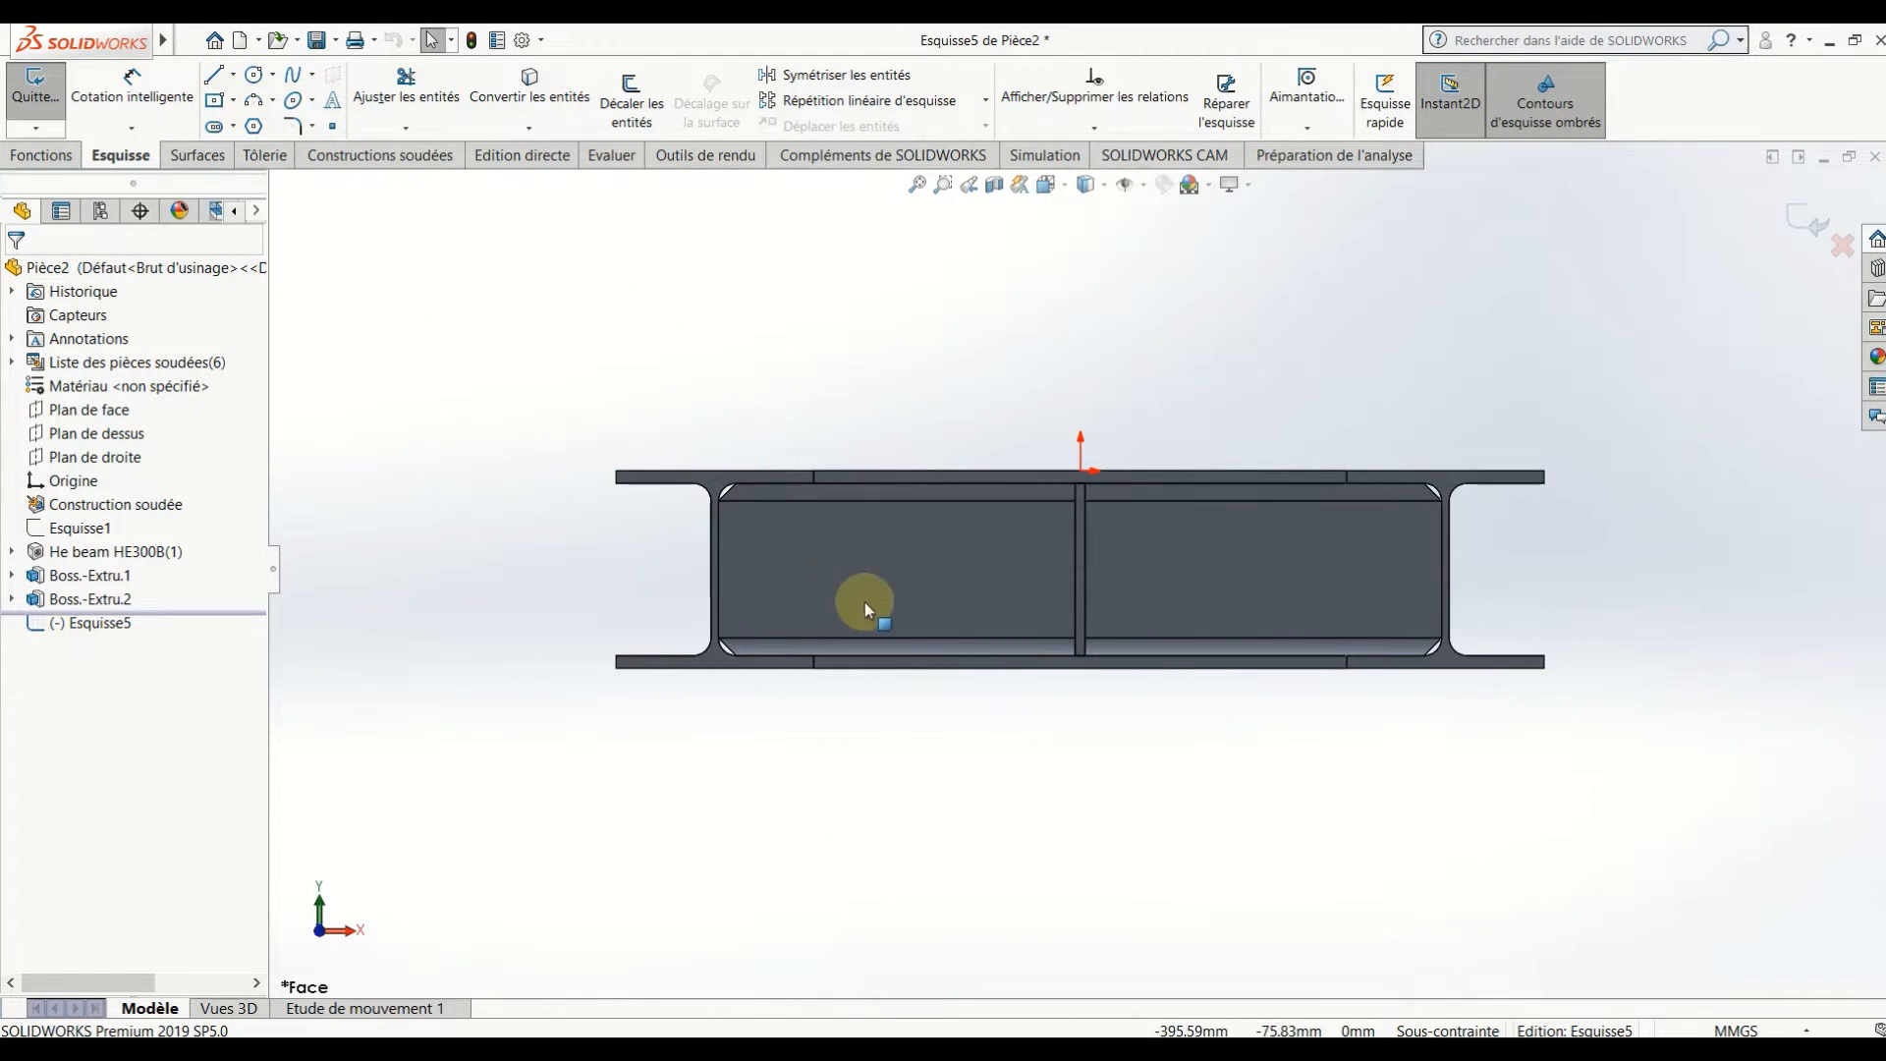
- Sketch a closed six-line profile between the left side beam's flanges, outside its web, with a 208 mm web edge and 38.18 mm angled corners
key("l")
scroll(727, 514, "down", 6)
left_click(804, 472)
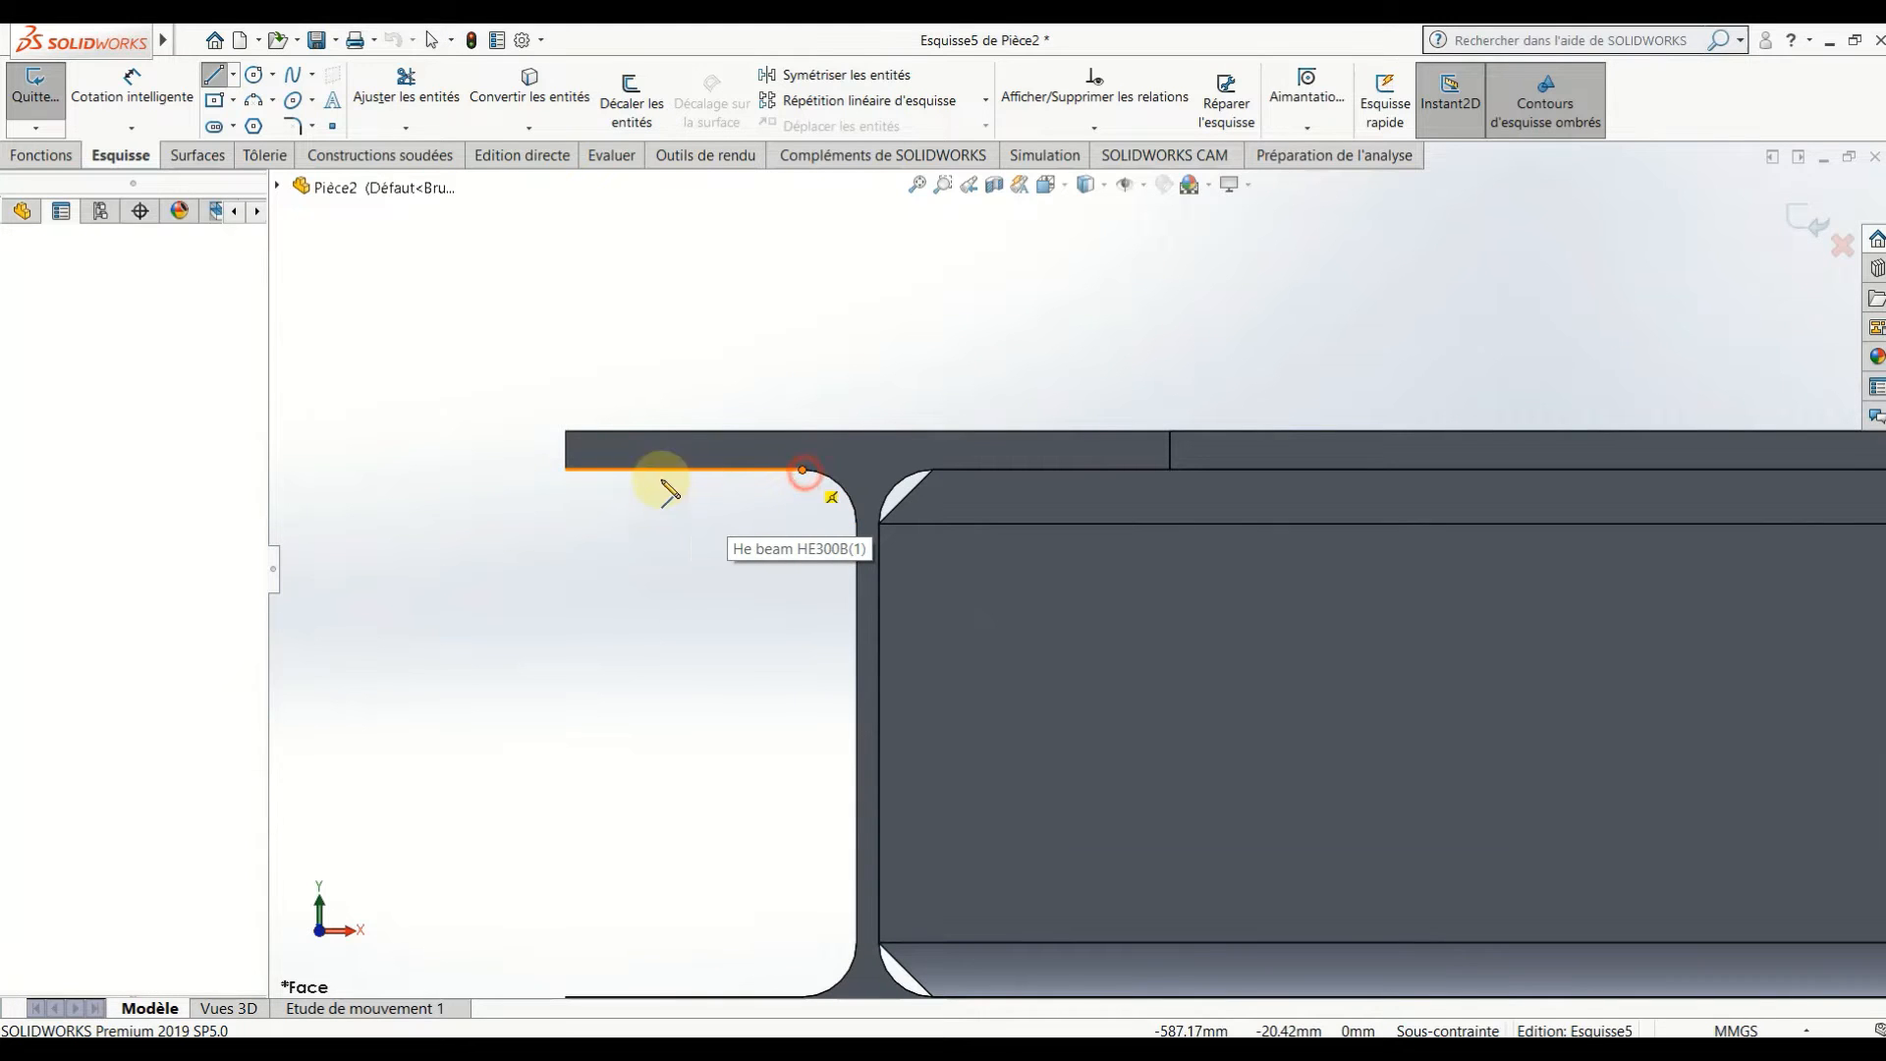
left_click(569, 472)
scroll(777, 444, "up", 6)
scroll(945, 709, "down", 4)
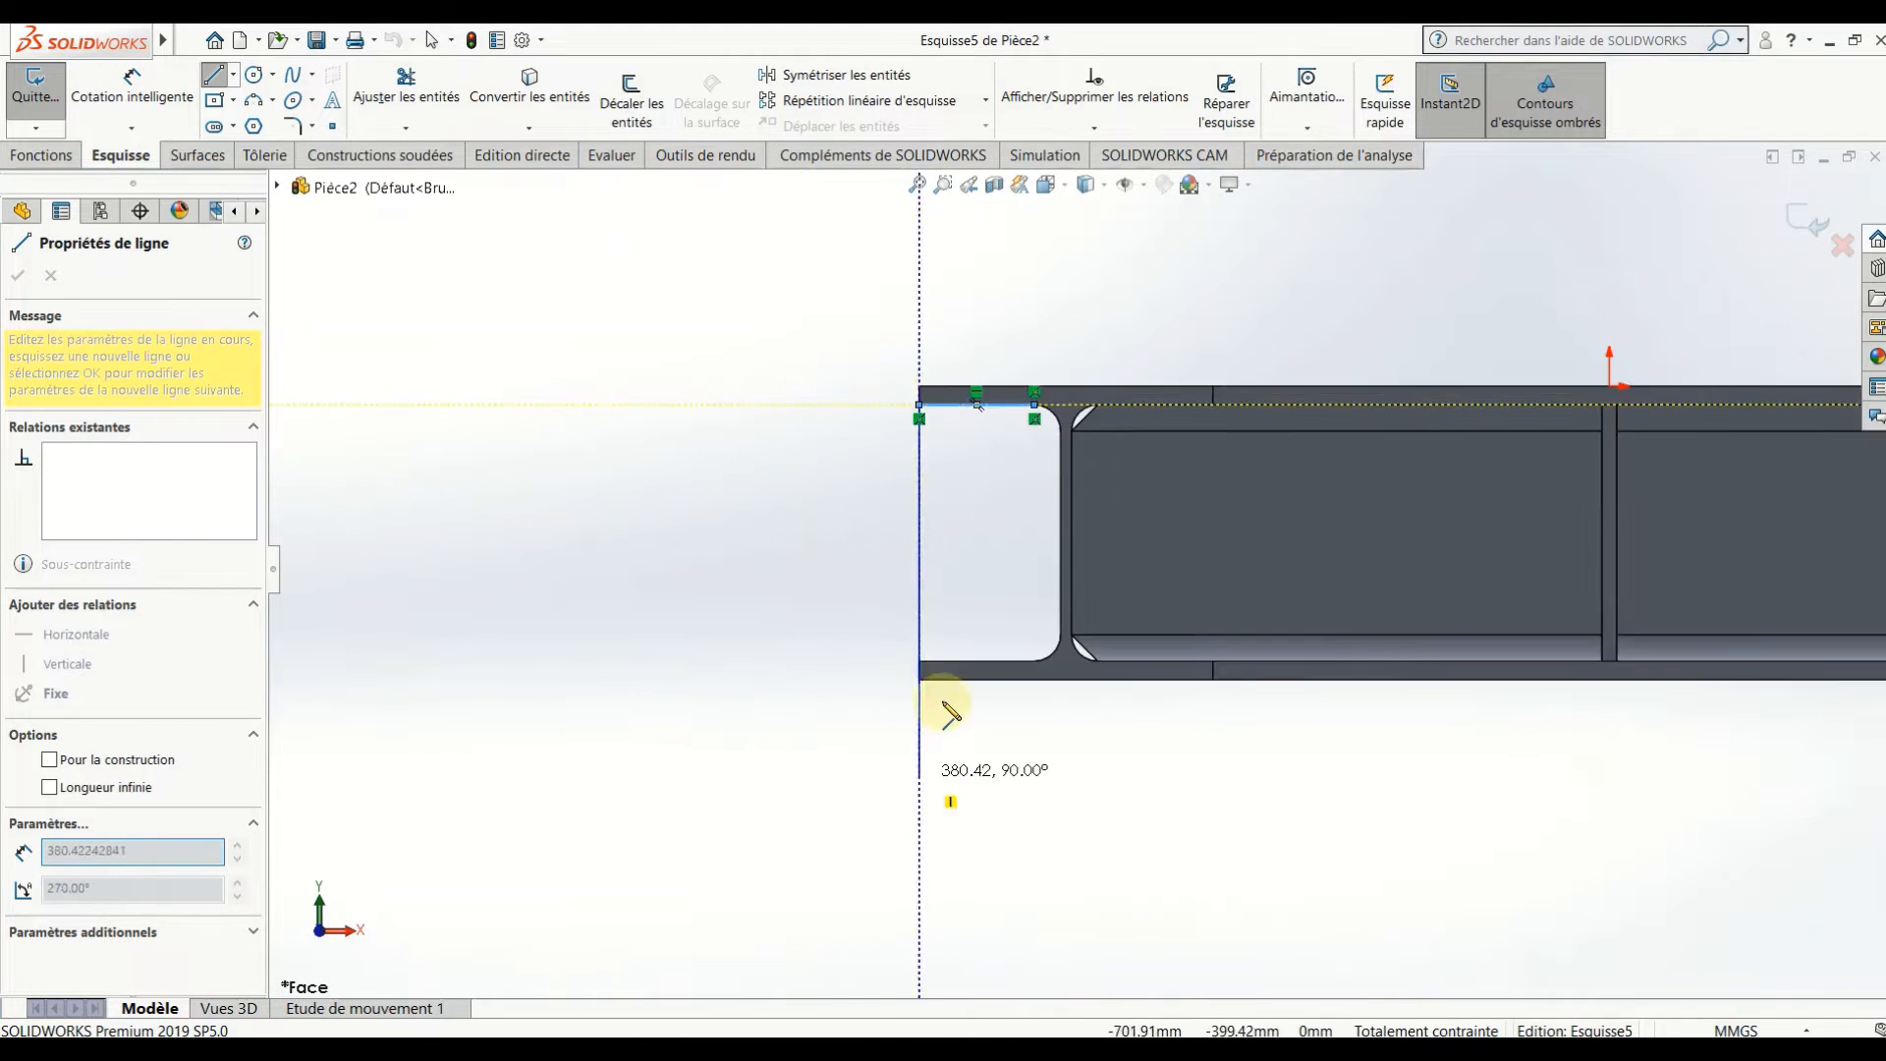
left_click(926, 661)
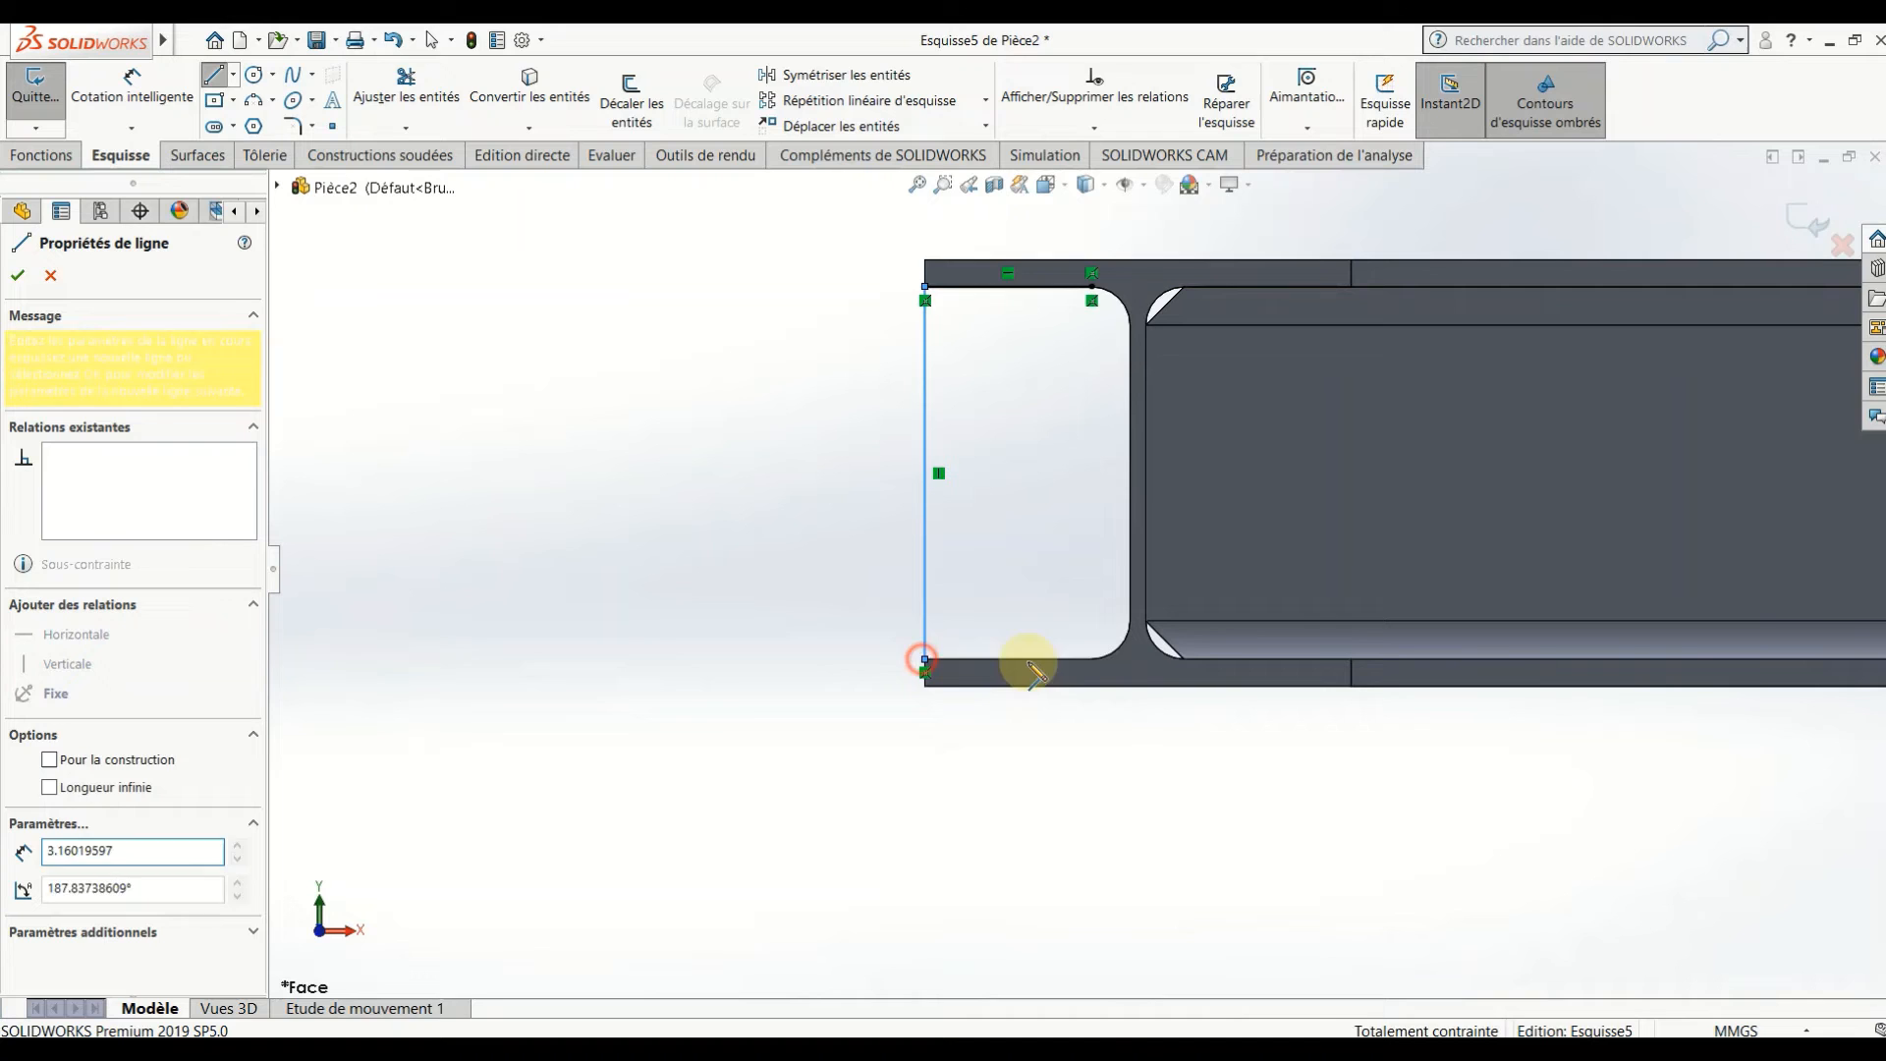
left_click(1092, 659)
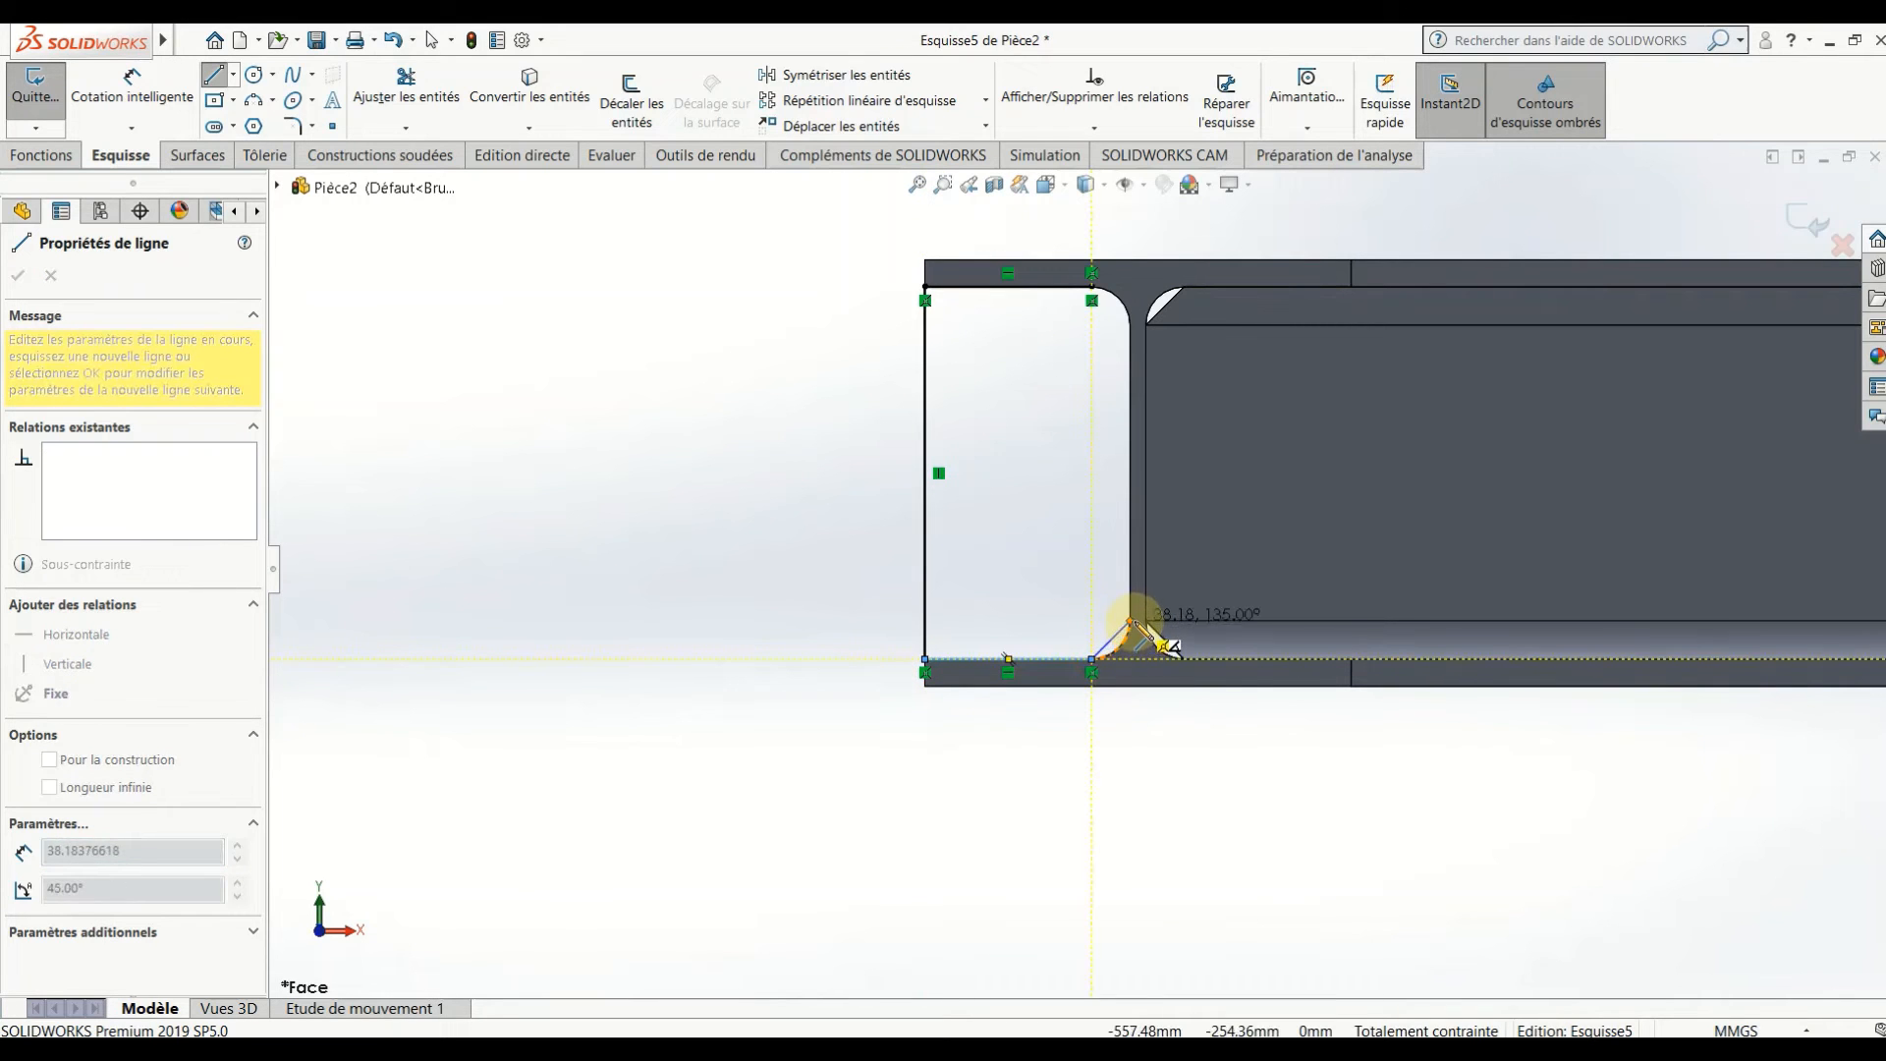
left_click(1130, 620)
left_click(1130, 324)
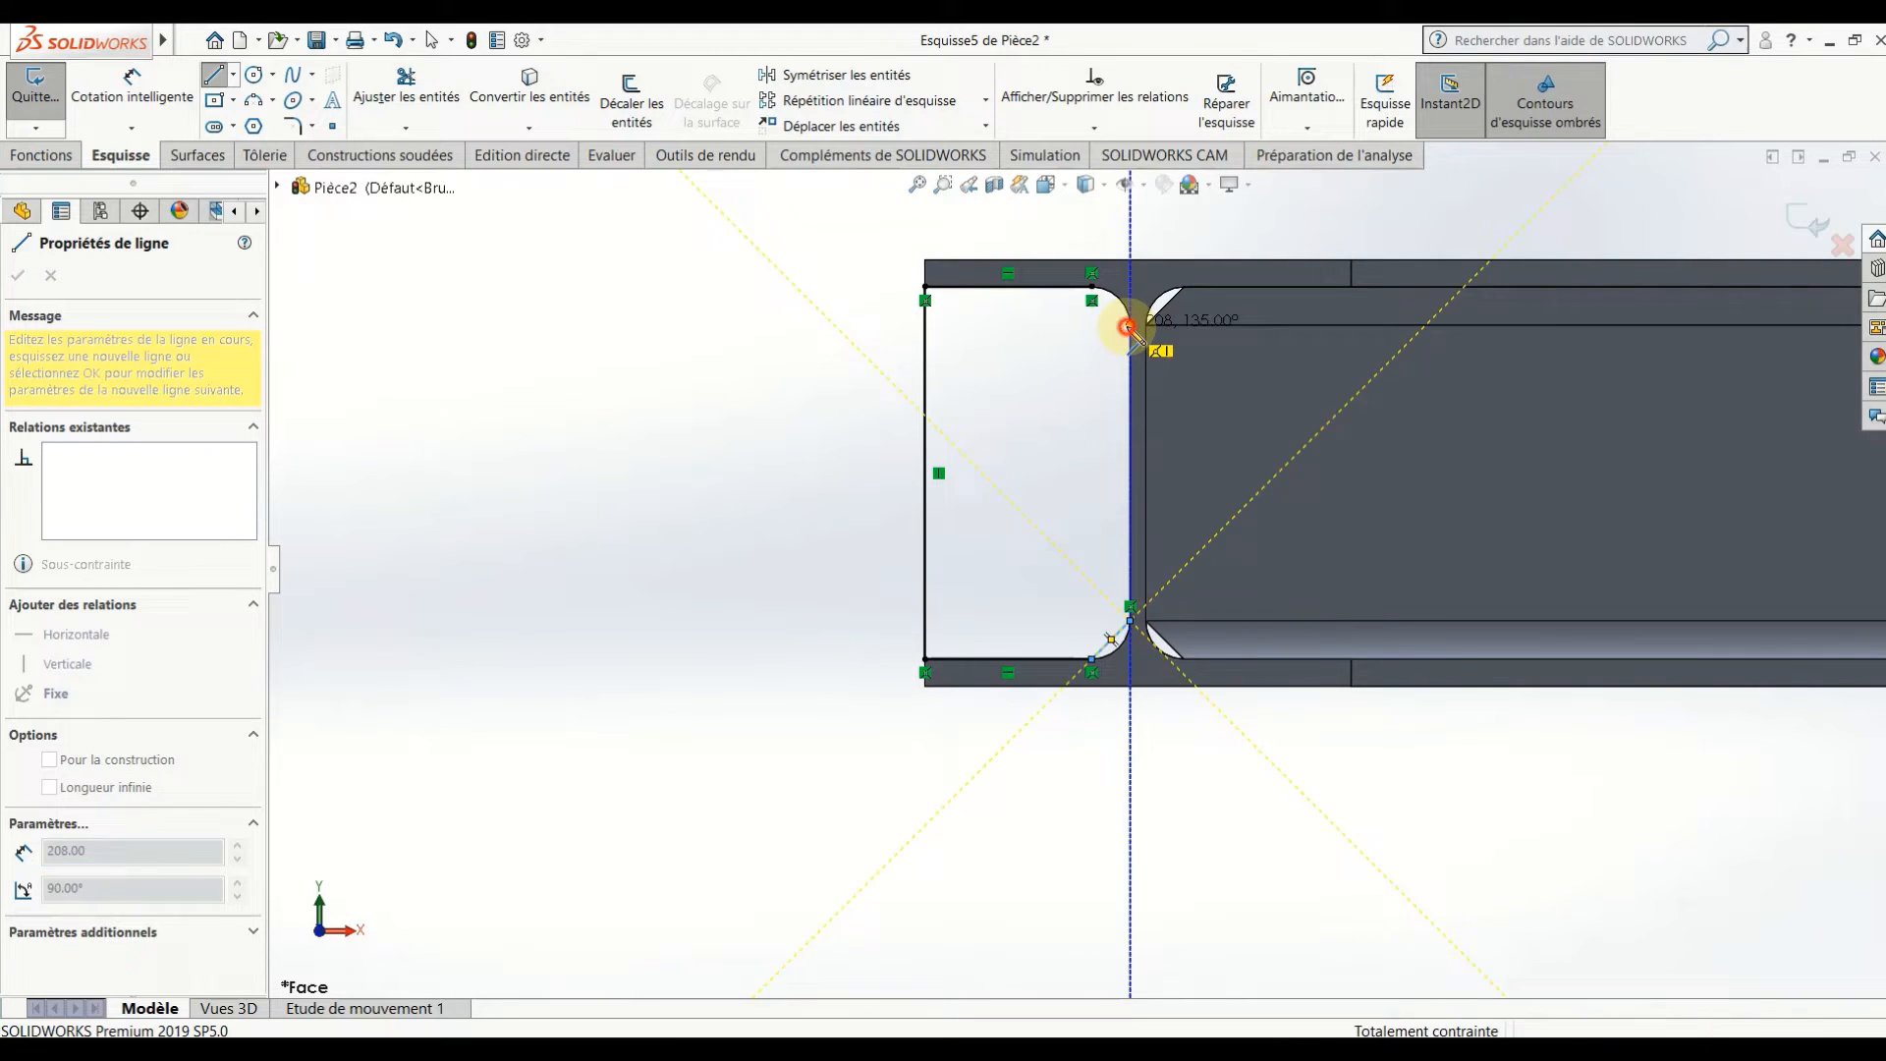
left_click(1091, 285)
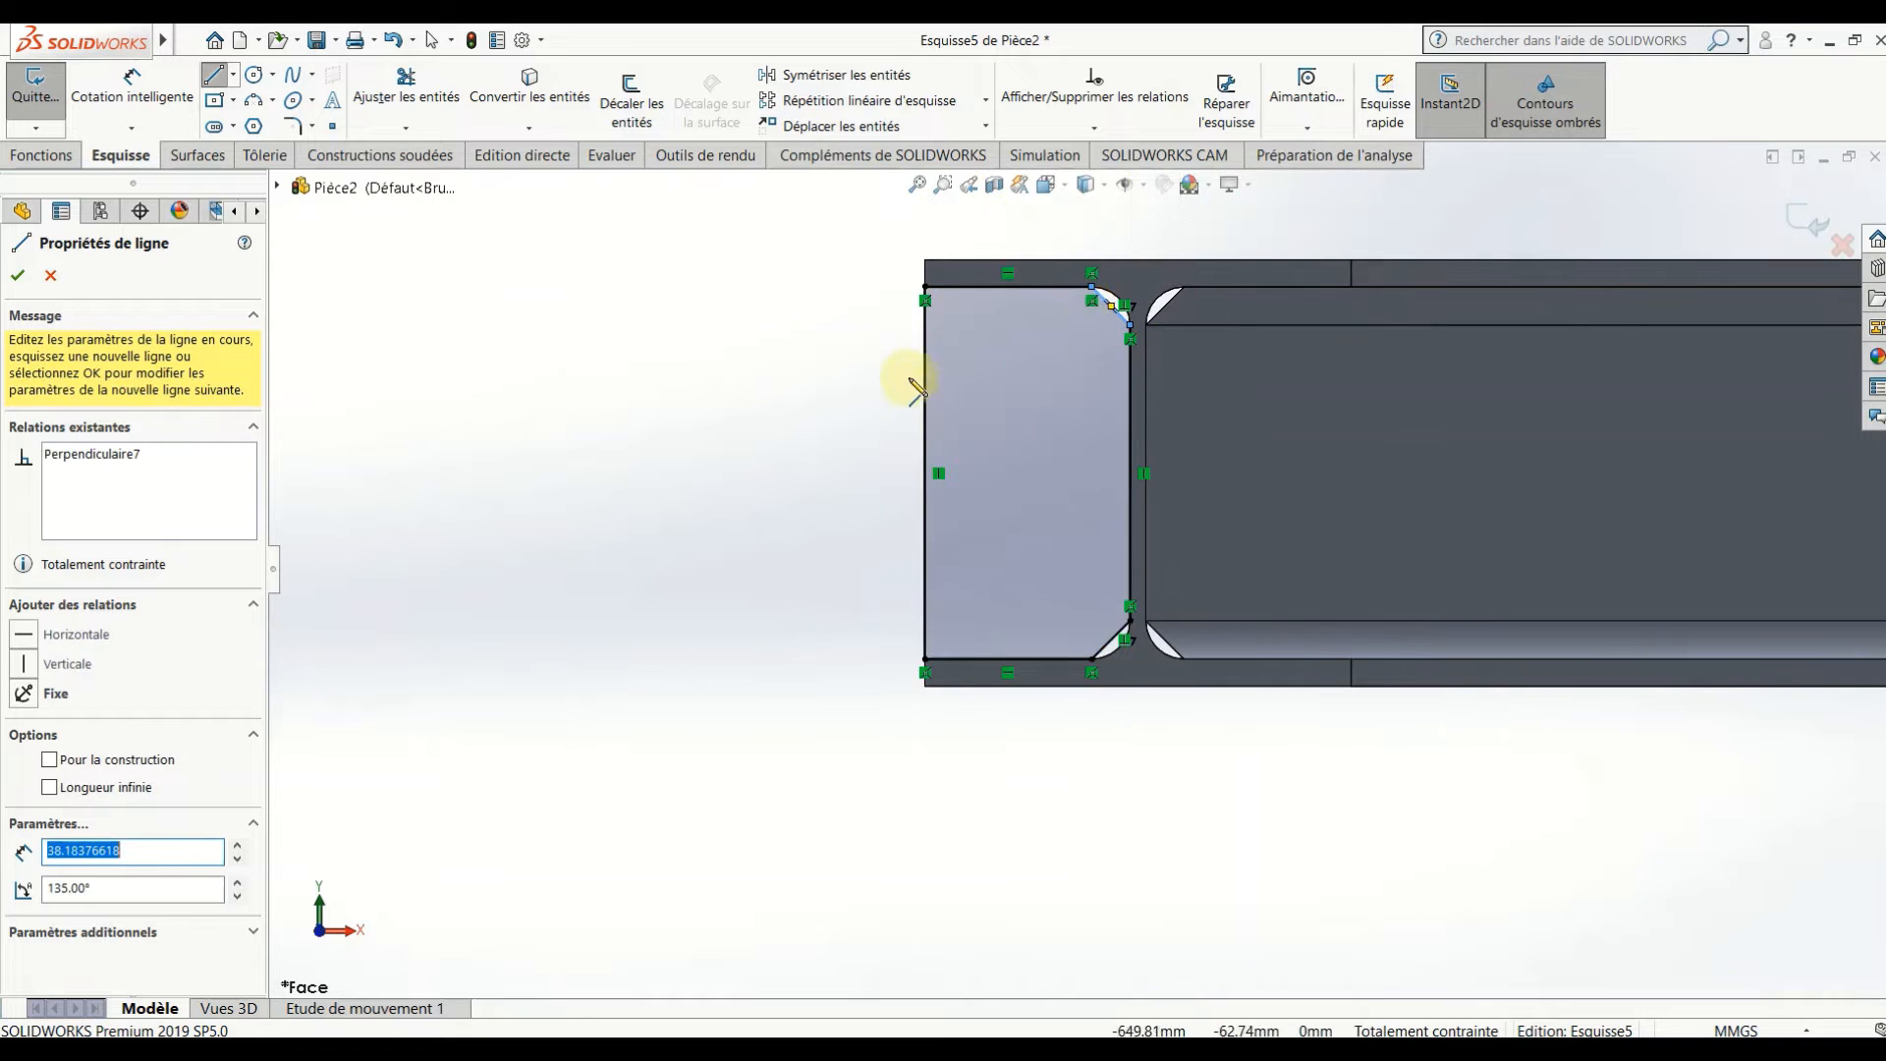
scroll(868, 391, "up", 2)
key("ctrl+7")
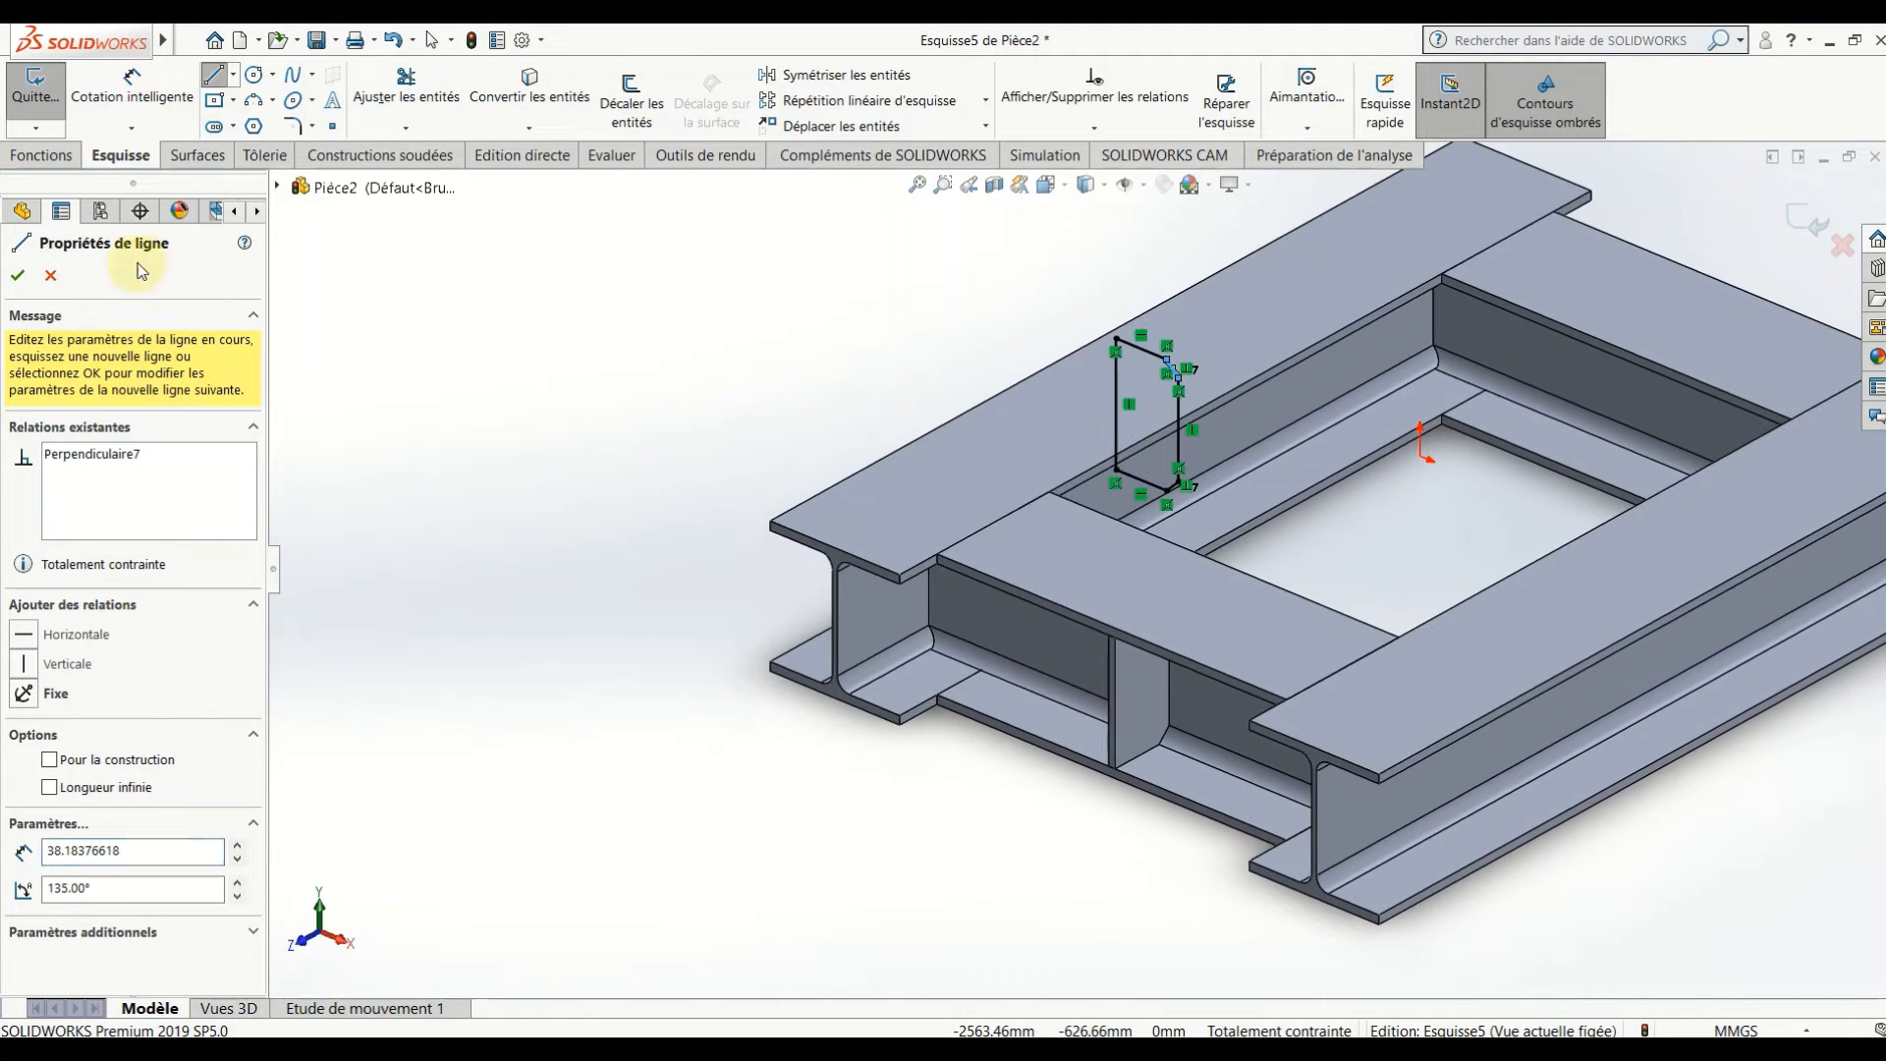
- Extrude the outer plate profile on the left side beam 15 mm with the mid-plane end condition (Plan milieu)
left_click(18, 279)
left_click(41, 155)
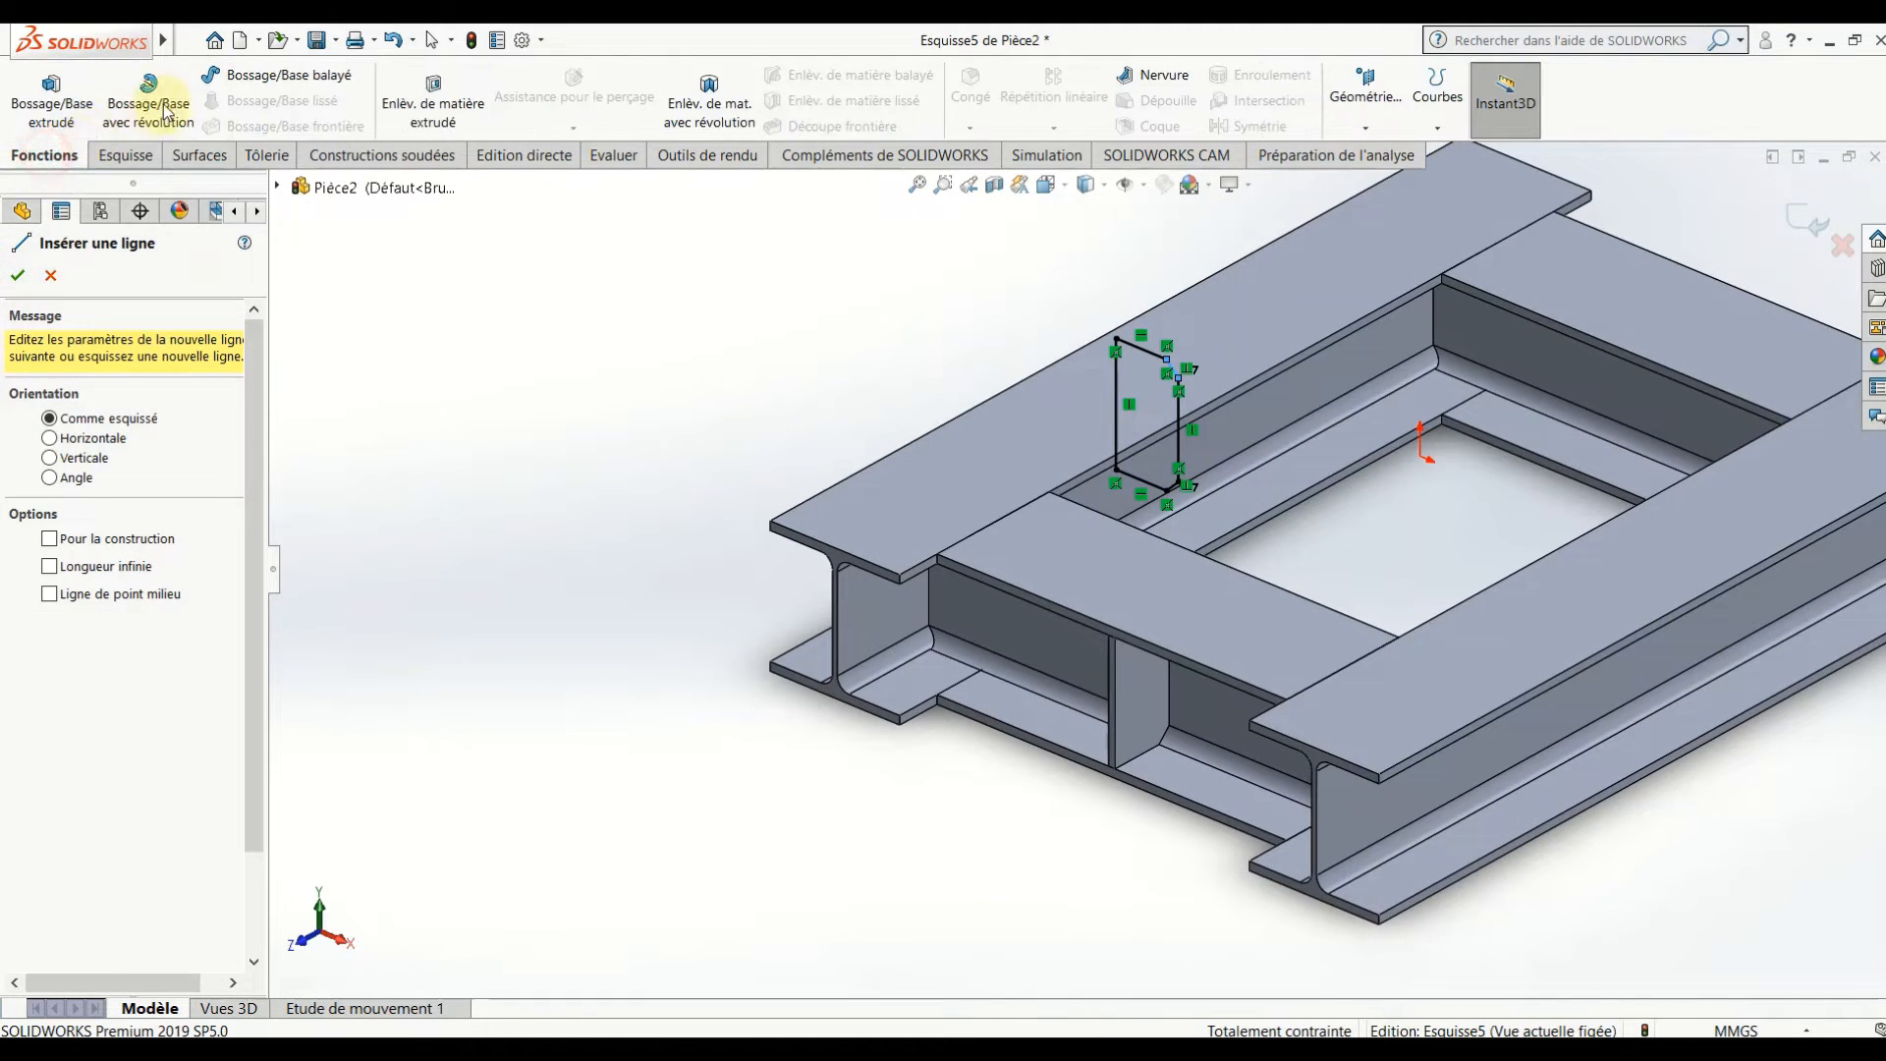
left_click(51, 98)
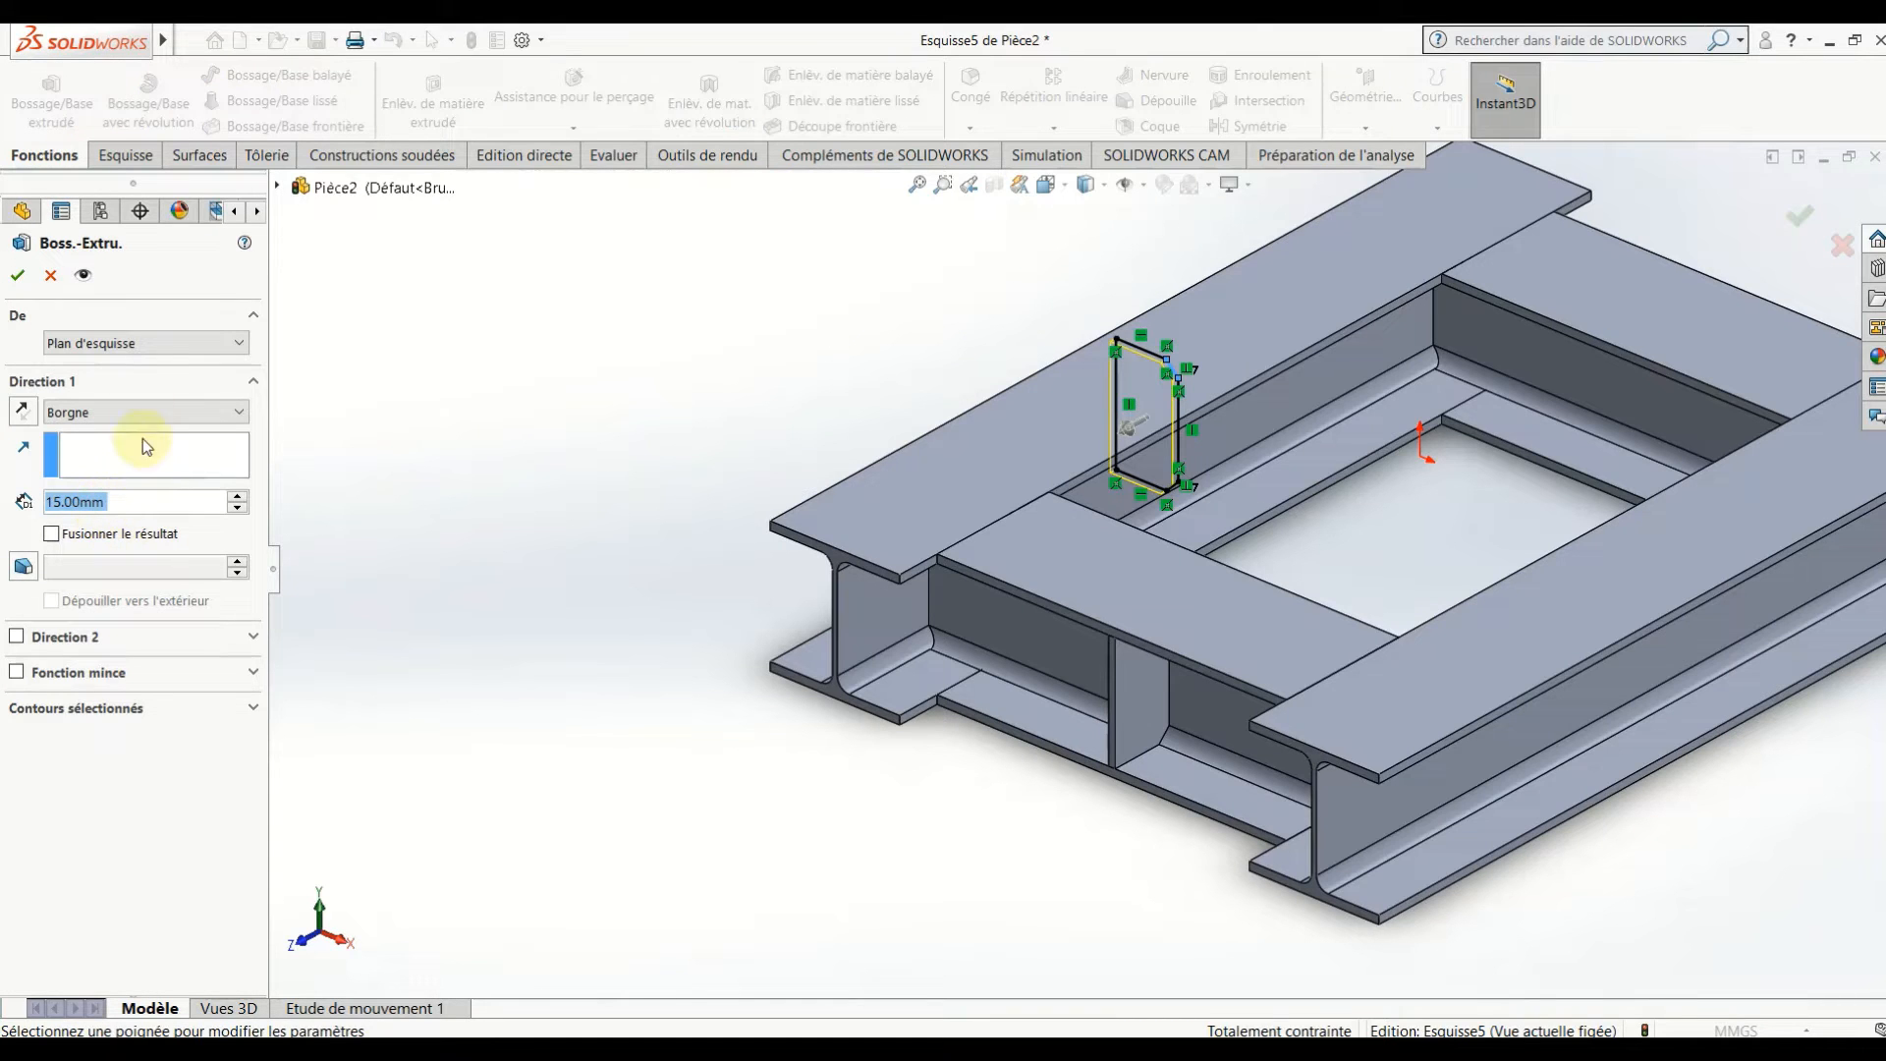
left_click(172, 406)
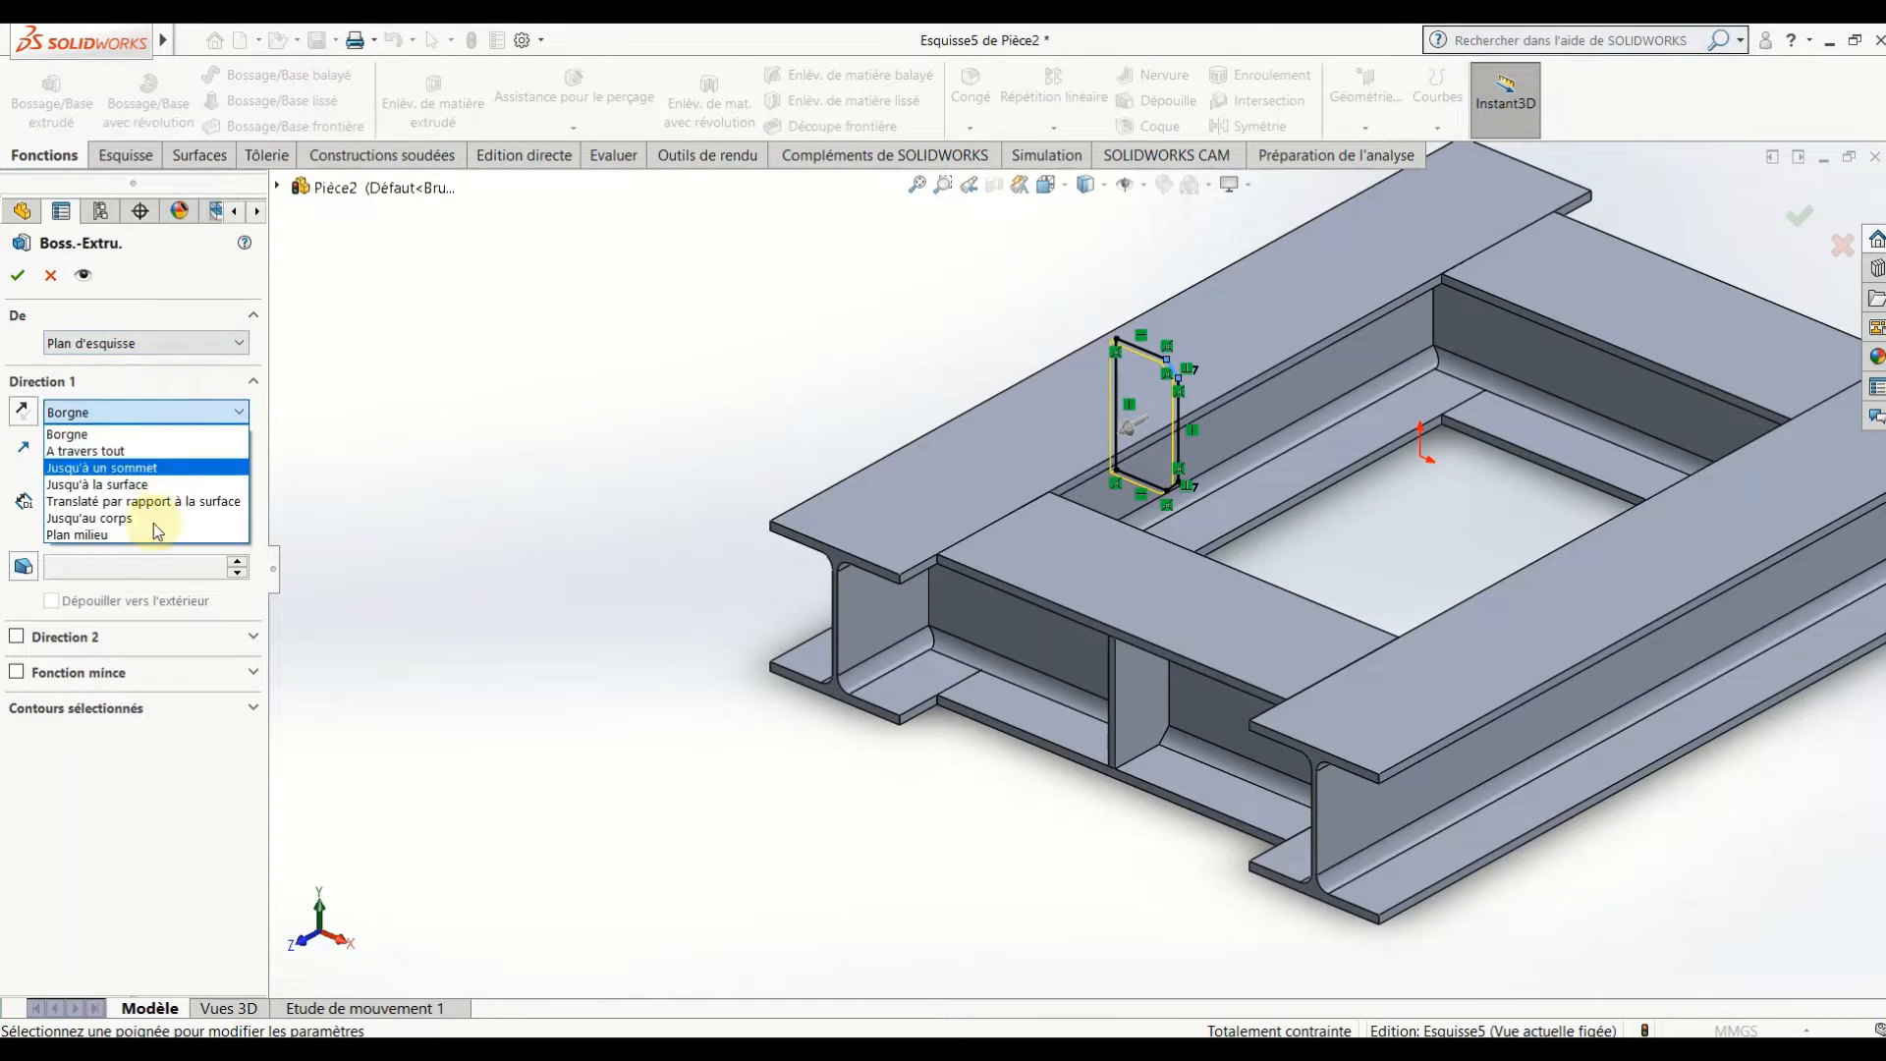
left_click(144, 536)
left_click(16, 279)
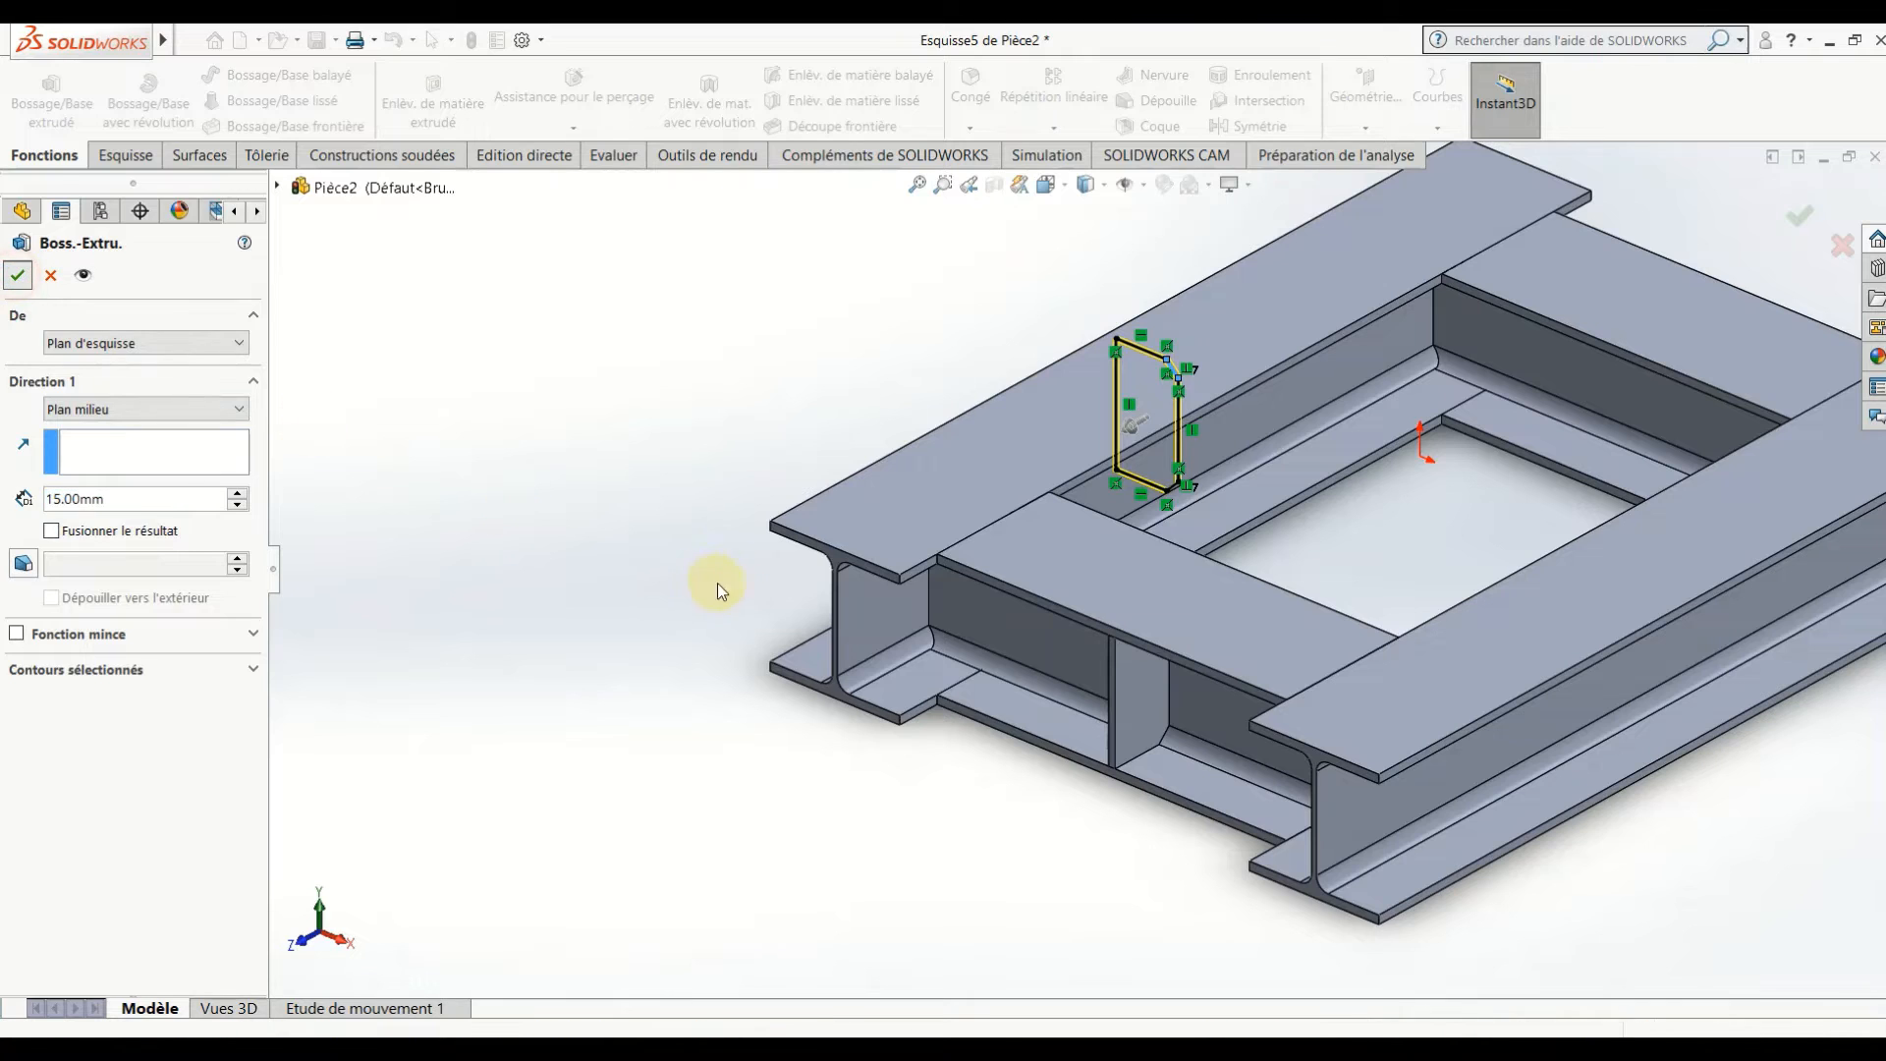
left_click(783, 518)
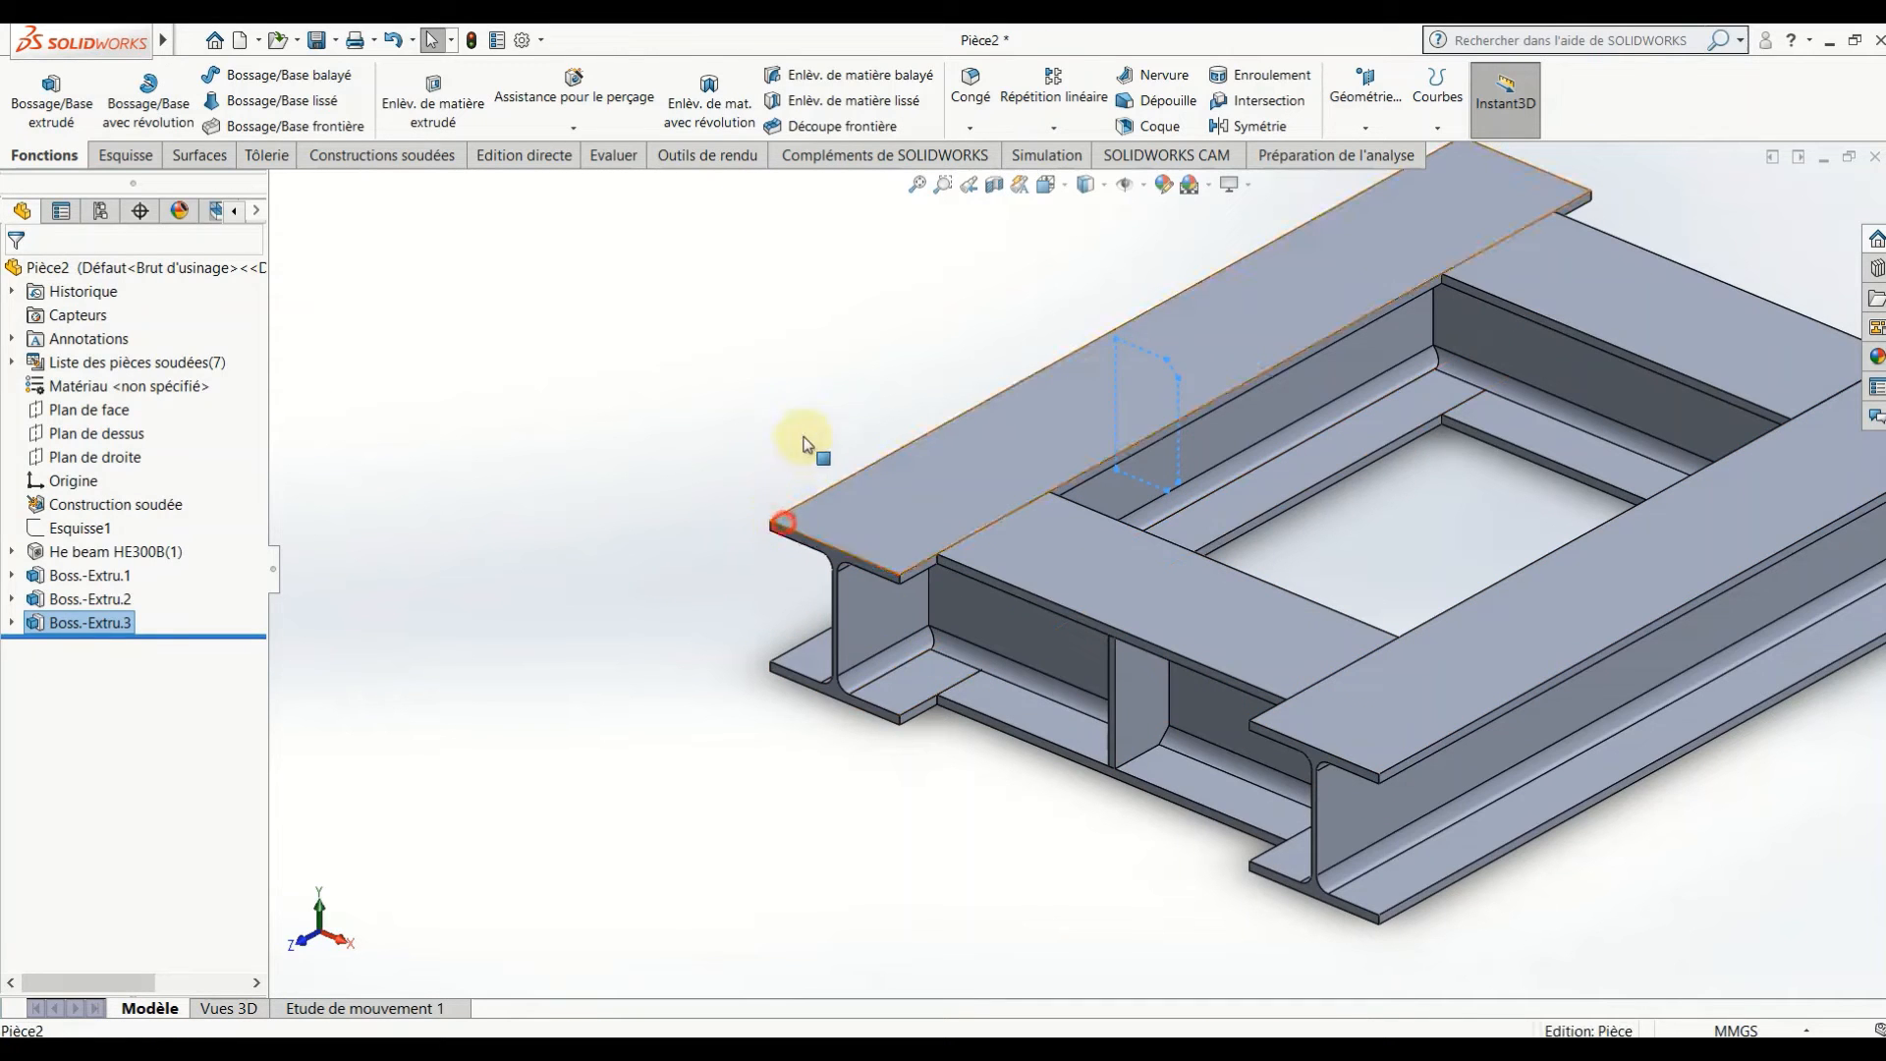
left_click(558, 477)
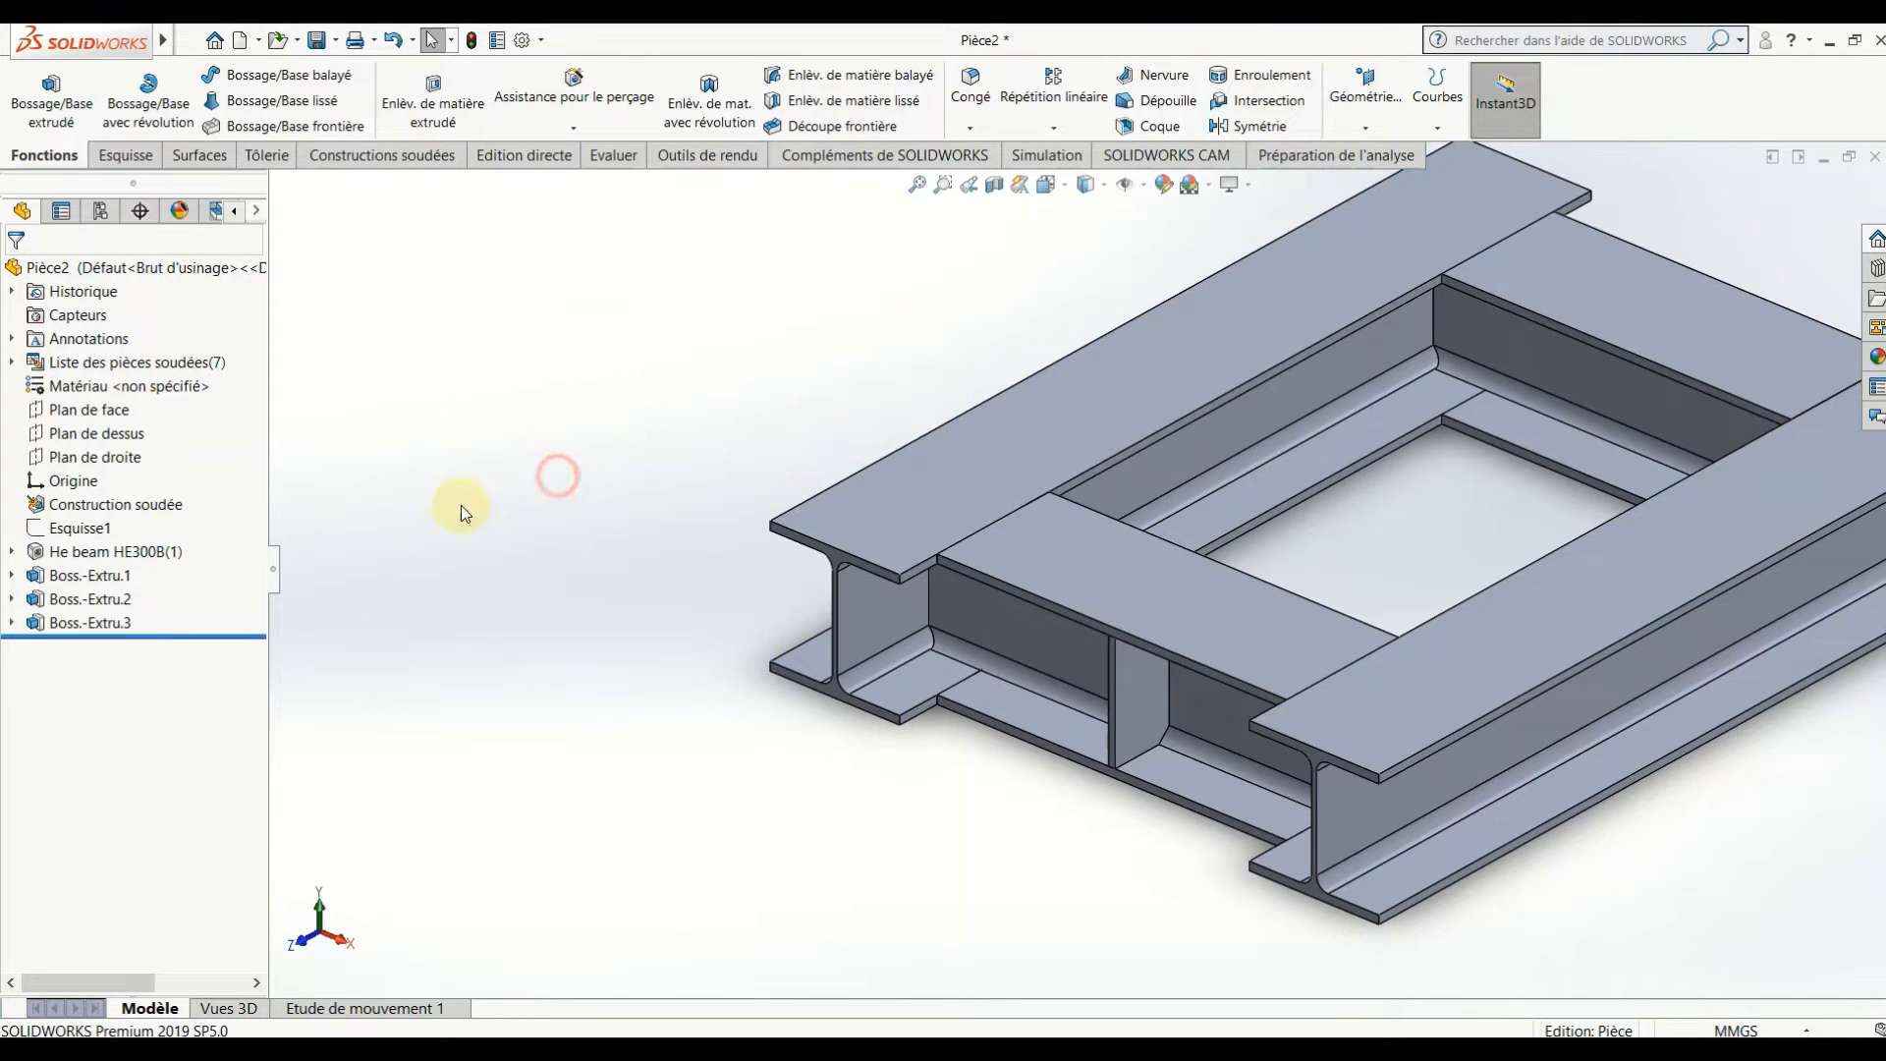
- Start another sketch on the front plane (Plan de face) and orient the view normal to it
left_click(88, 410)
left_click(118, 381)
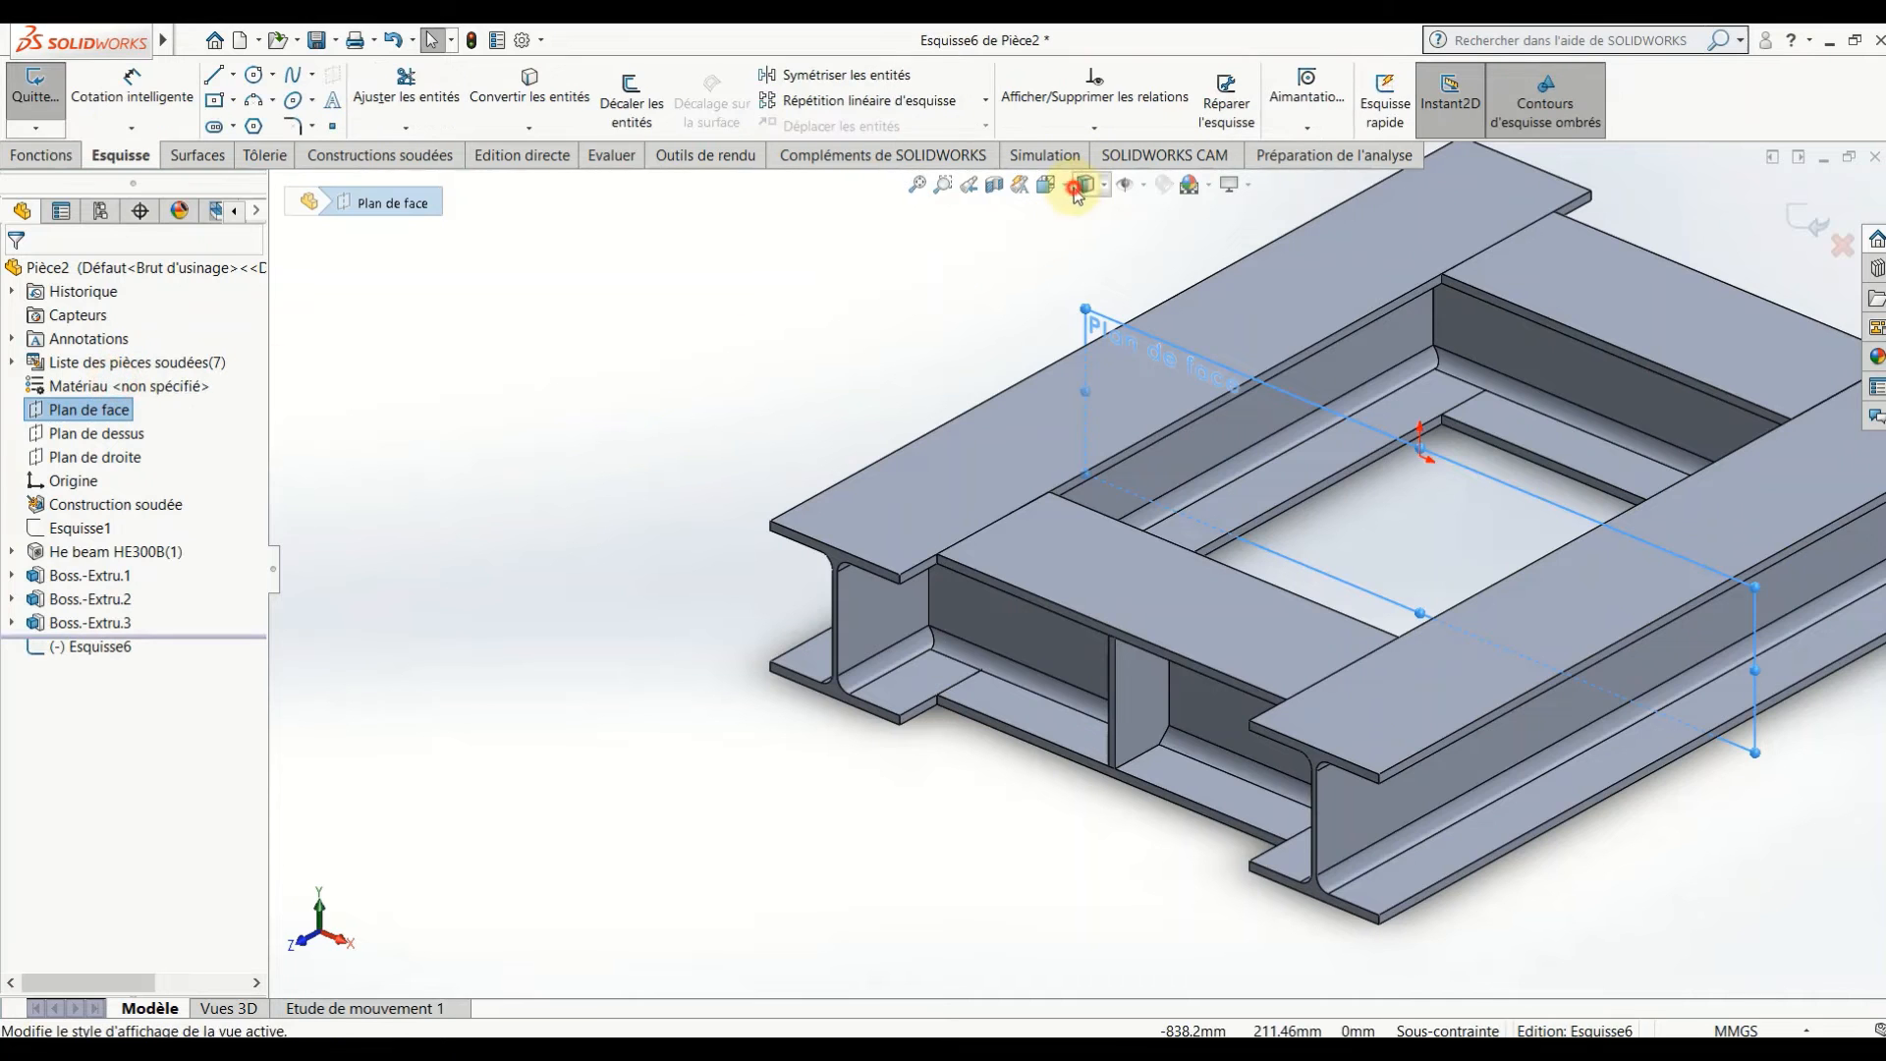
left_click(1053, 184)
left_click(1157, 297)
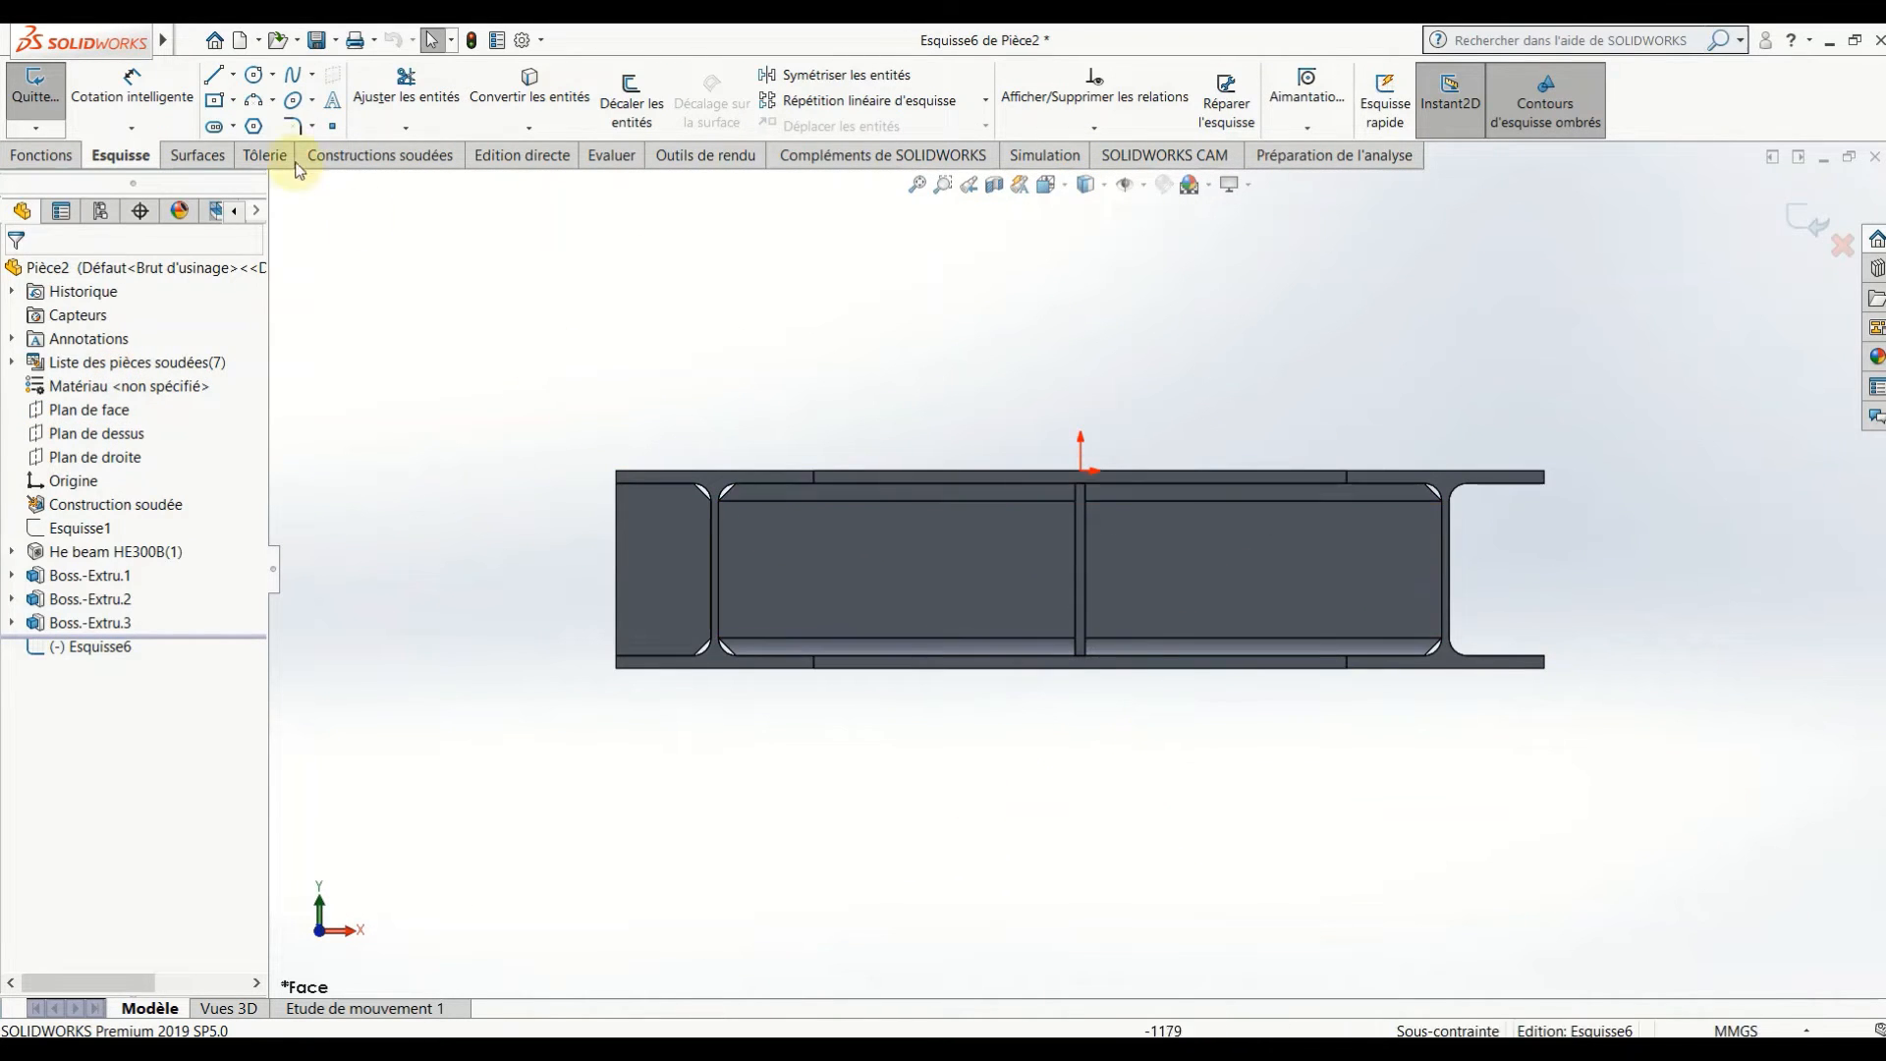
- Sketch a closed six-line profile on the inner side of the left side beam's web, with 208 mm and 262 mm verticals and 117.5 mm flange edges
left_click(215, 76)
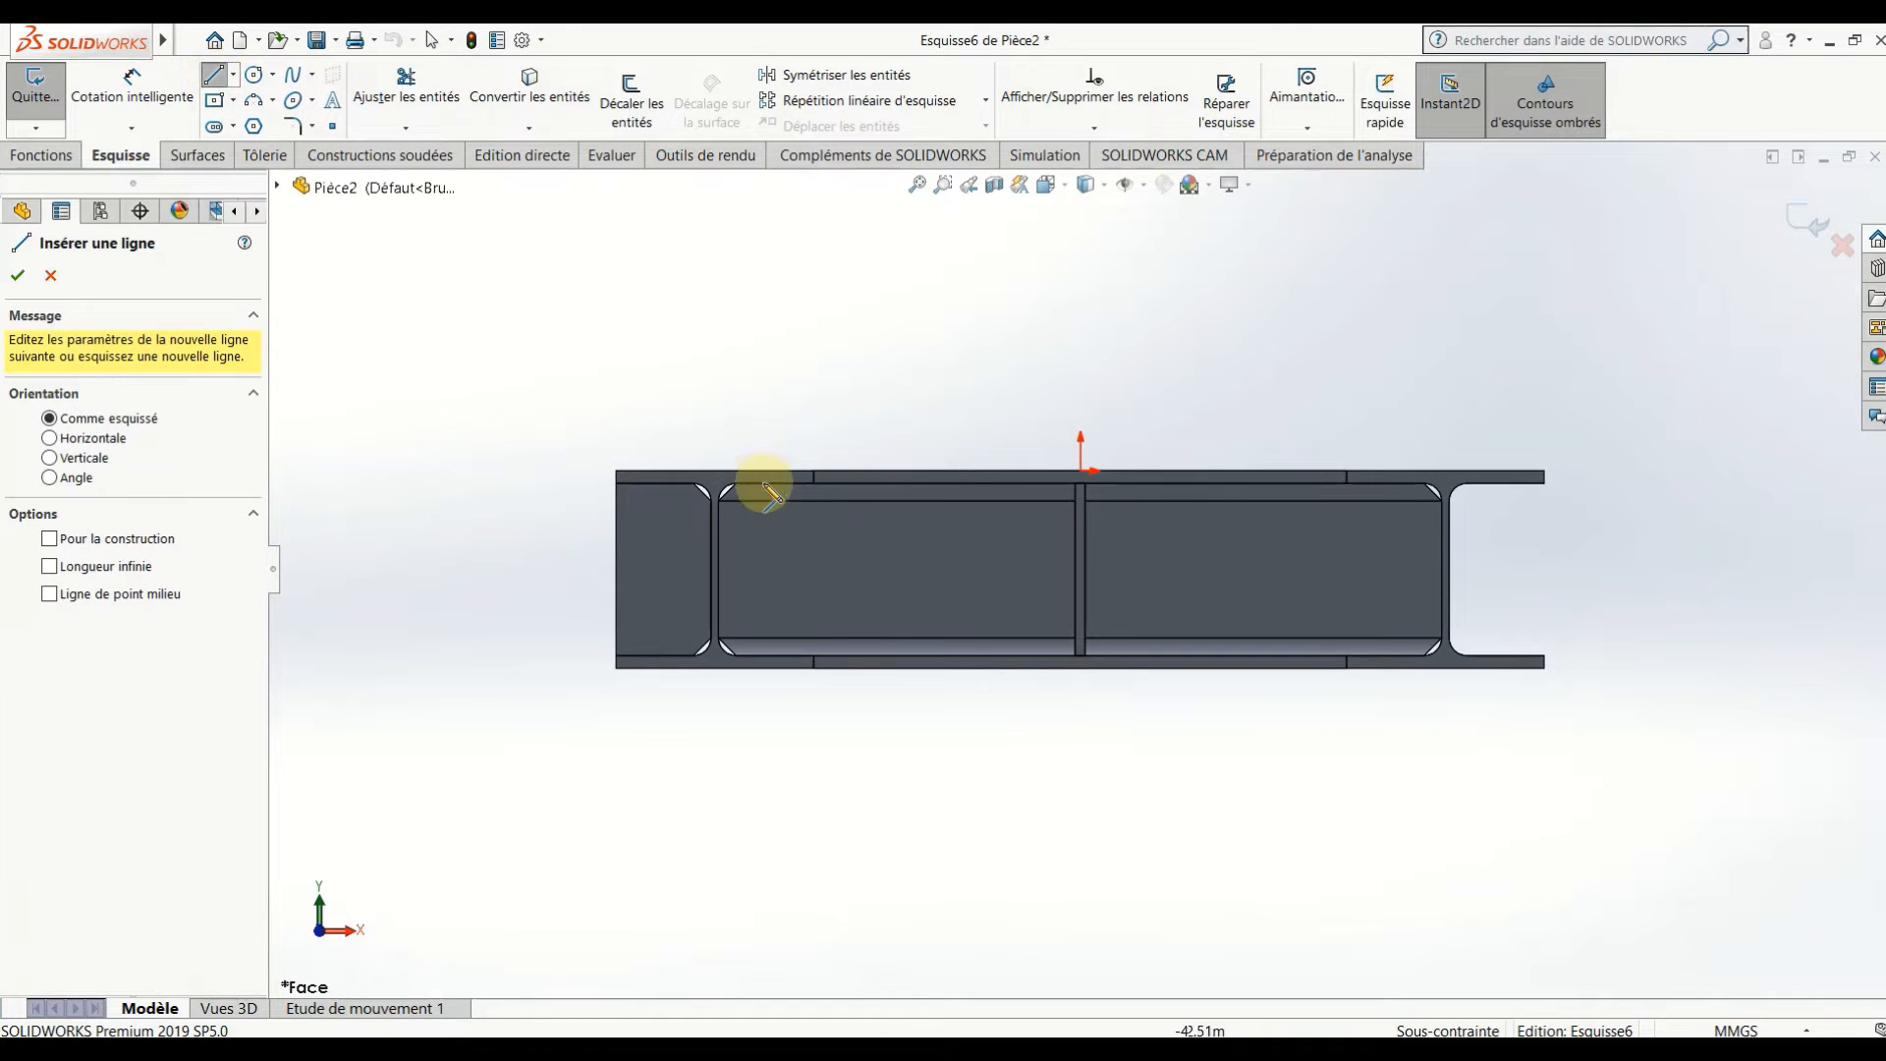
scroll(757, 494, "down", 3)
left_click(753, 546)
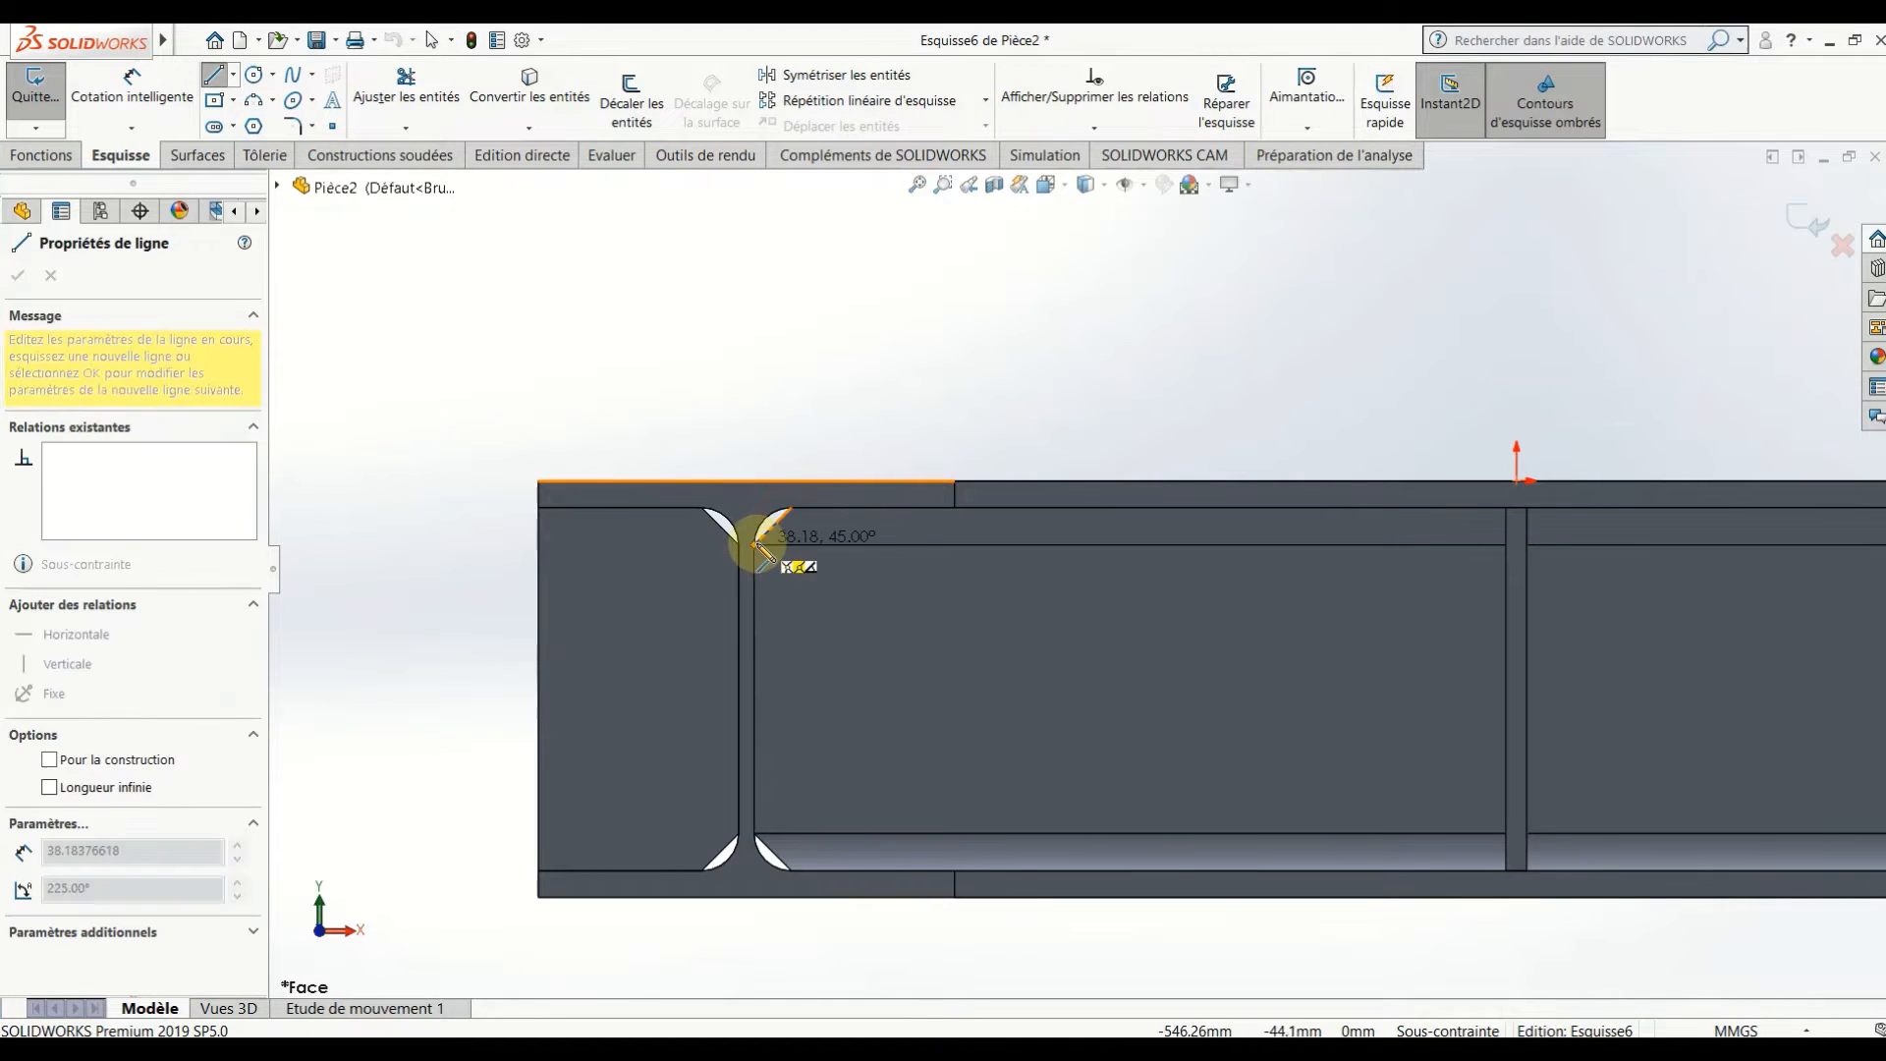
left_click(755, 836)
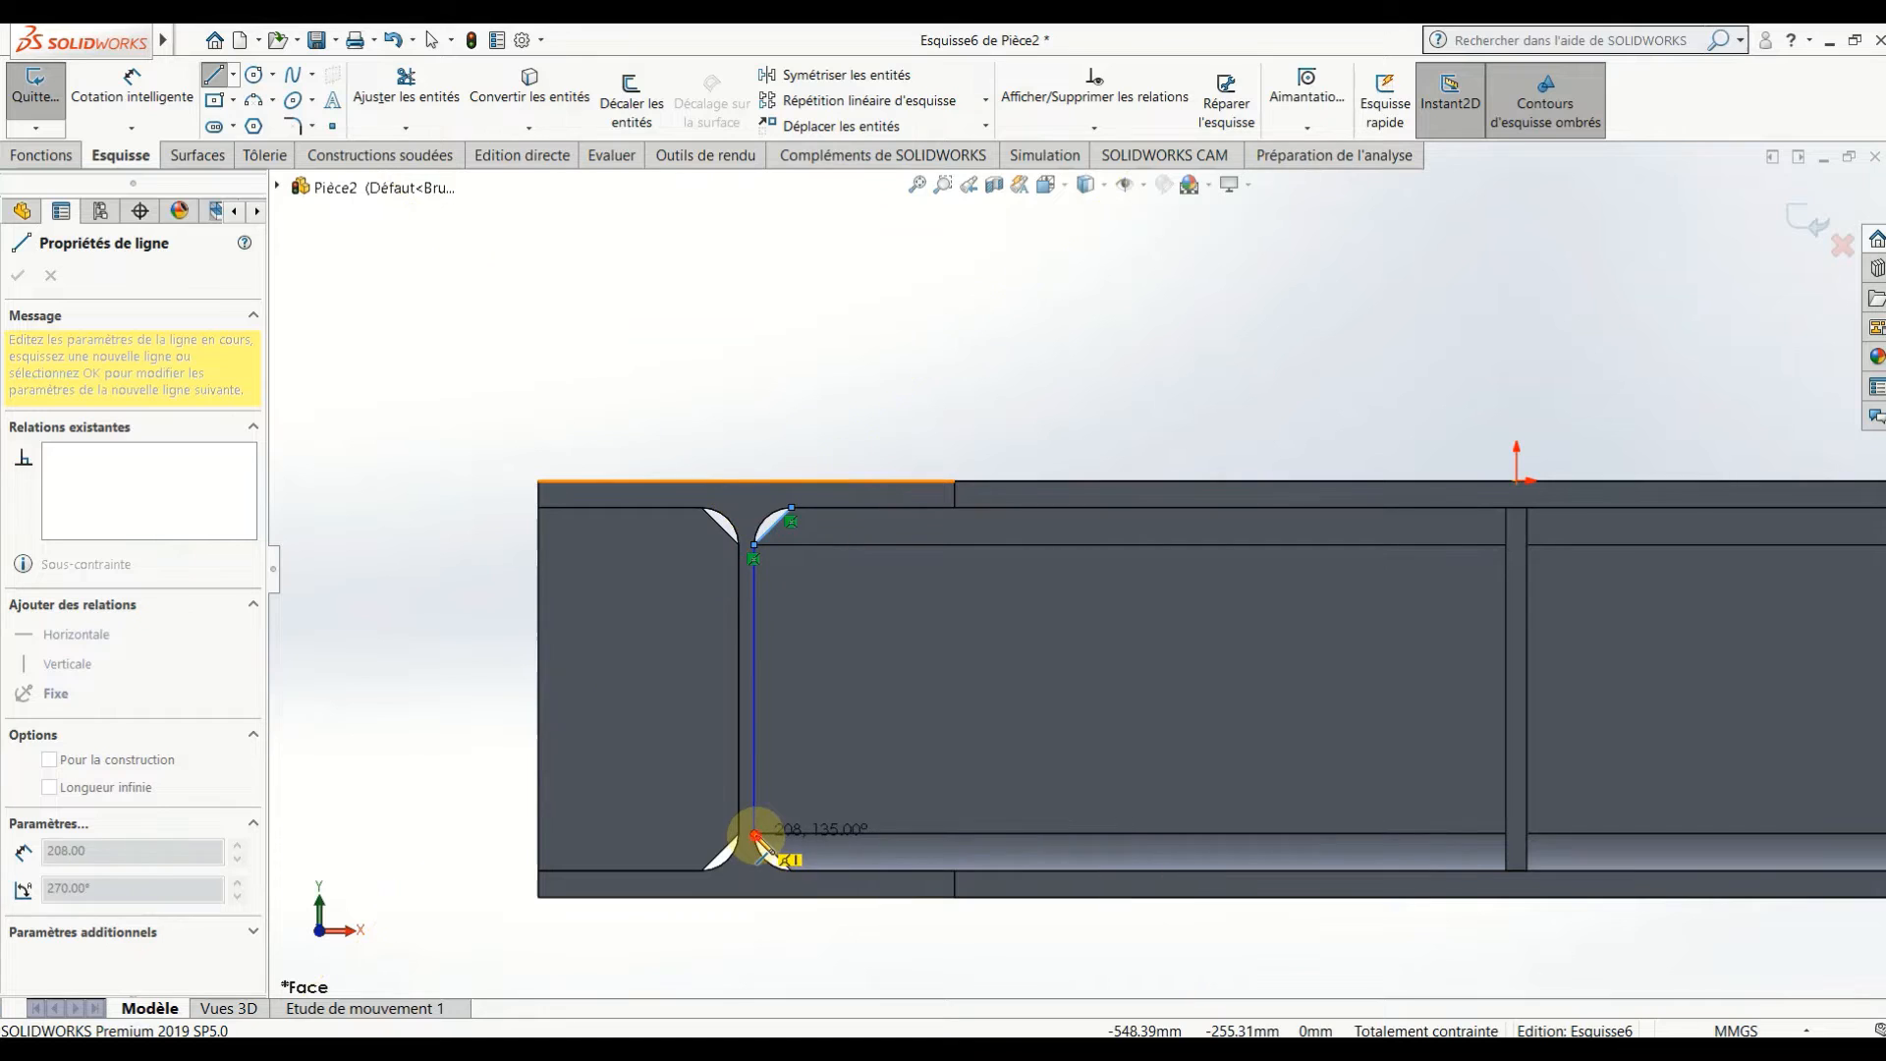
left_click(790, 871)
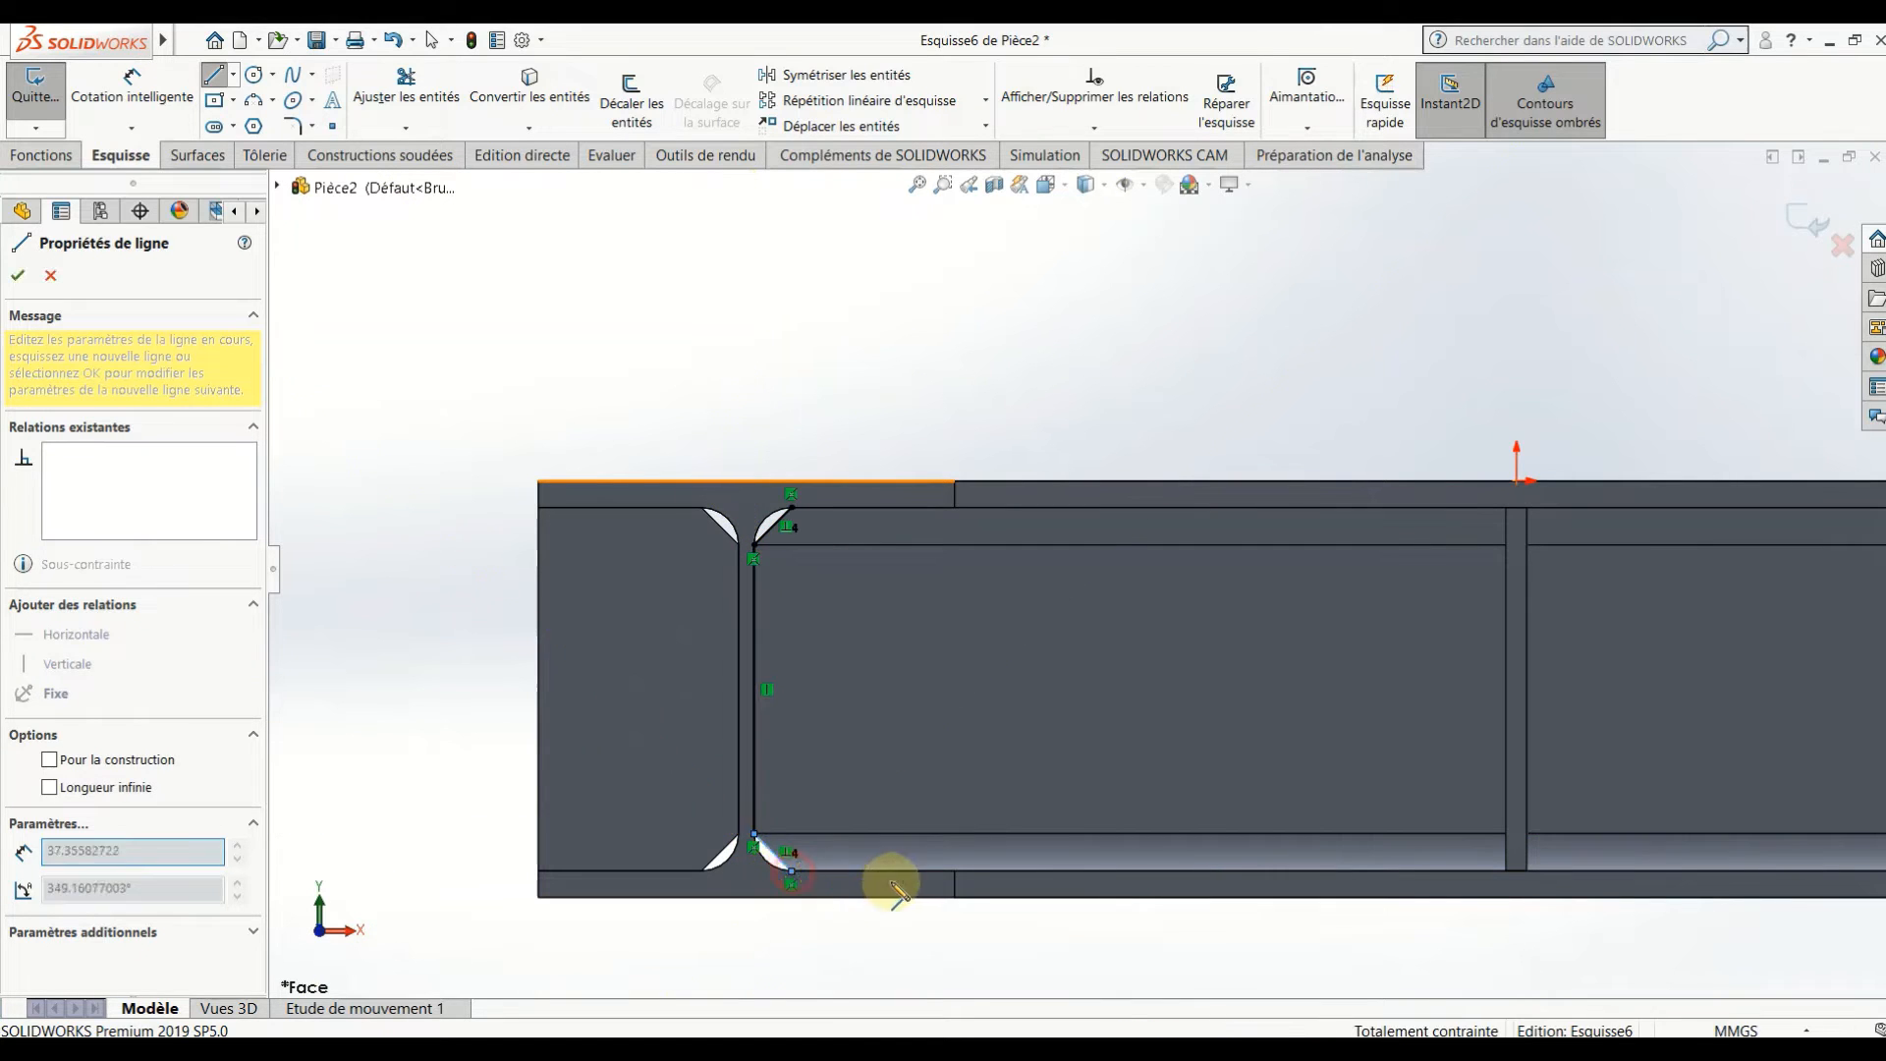
left_click(952, 871)
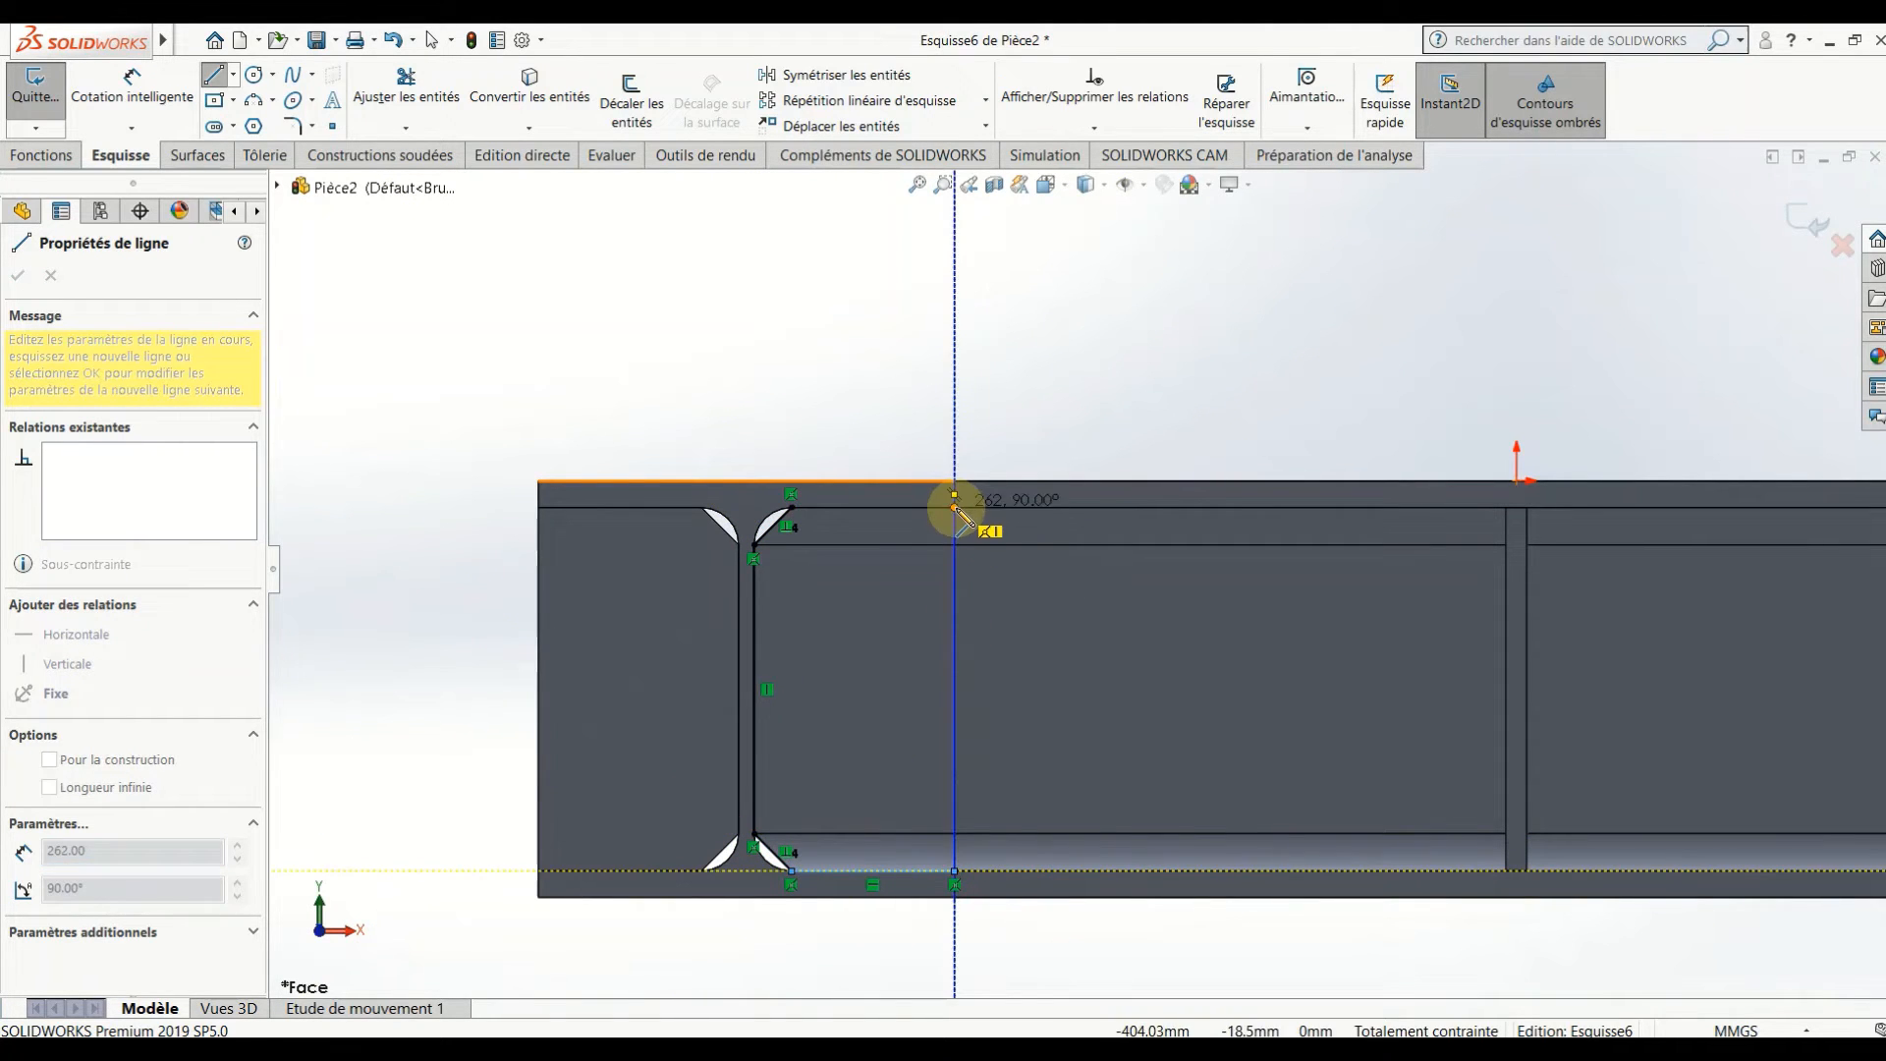
left_click(952, 507)
left_click(794, 511)
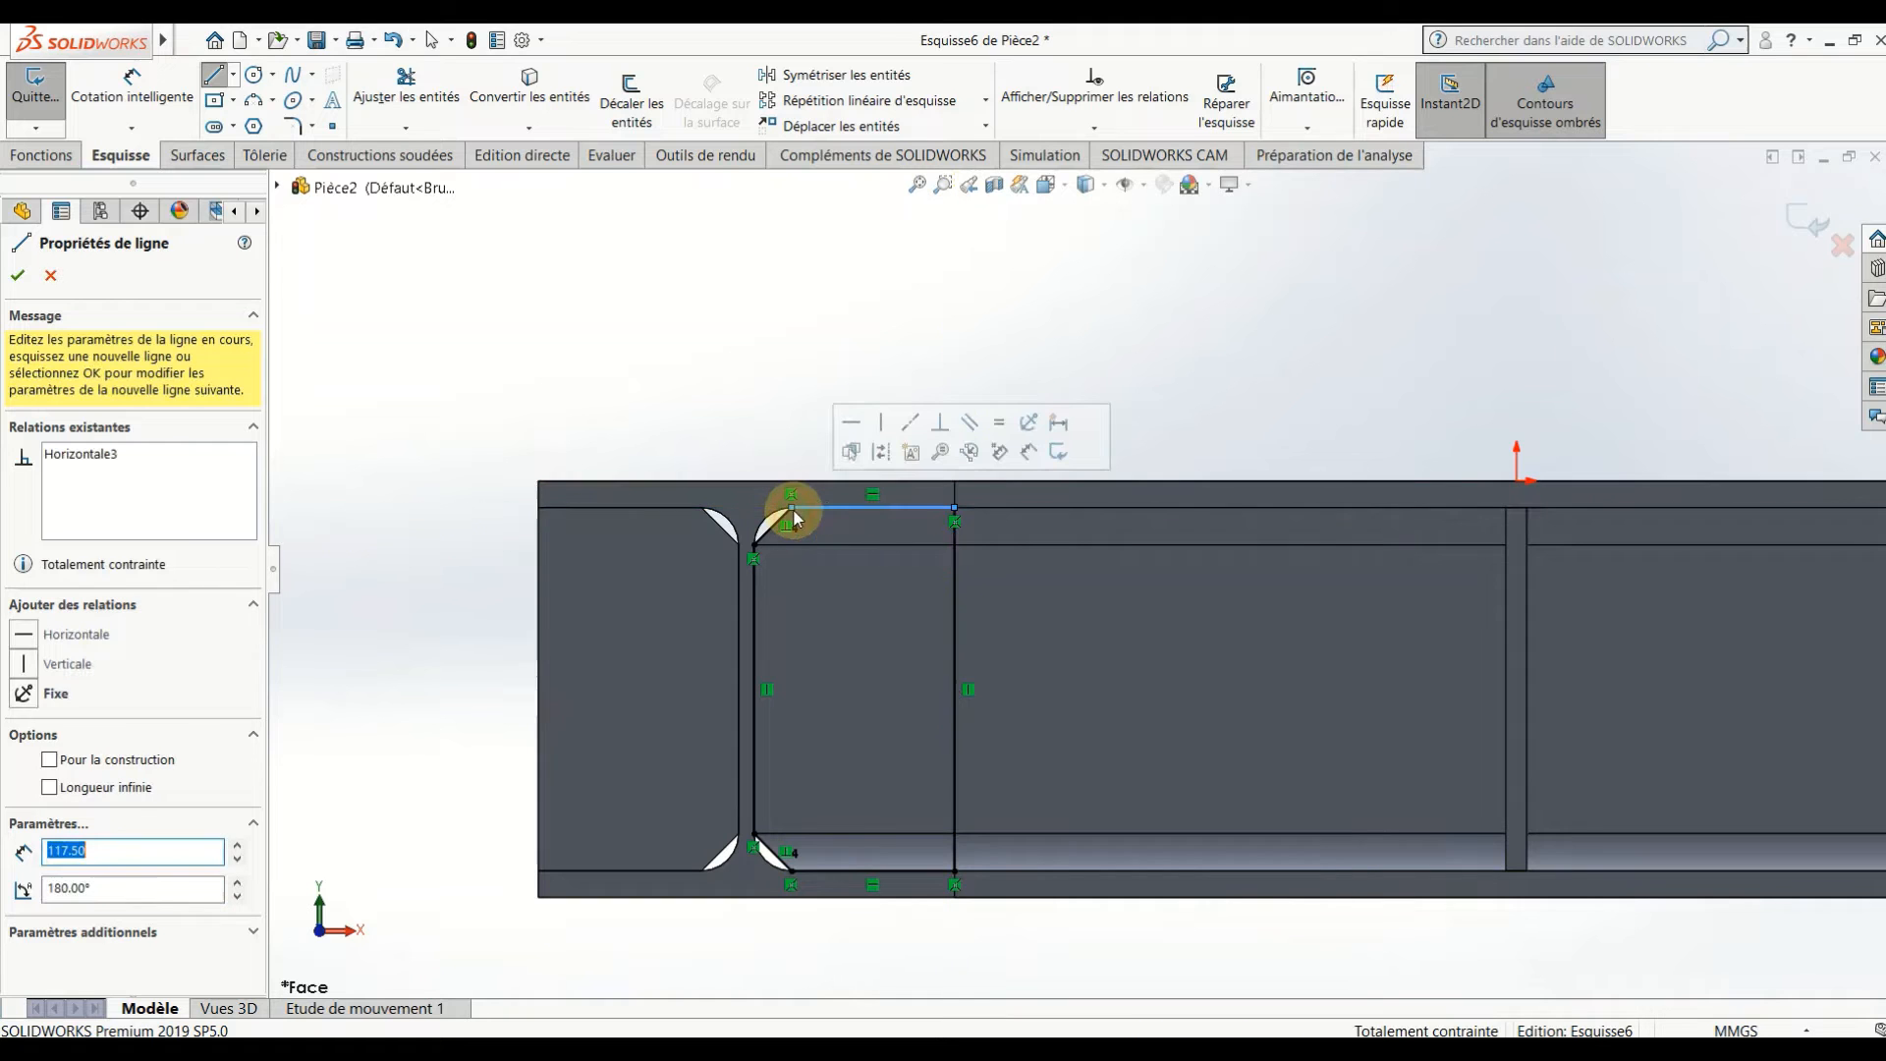
- Extrude the profile inside the left side beam's web 15 mm using the mid-plane end condition (Plan milieu)
scroll(918, 533, "up", 2)
middle_click_drag(929, 536, 854, 615)
left_click(18, 277)
left_click(41, 160)
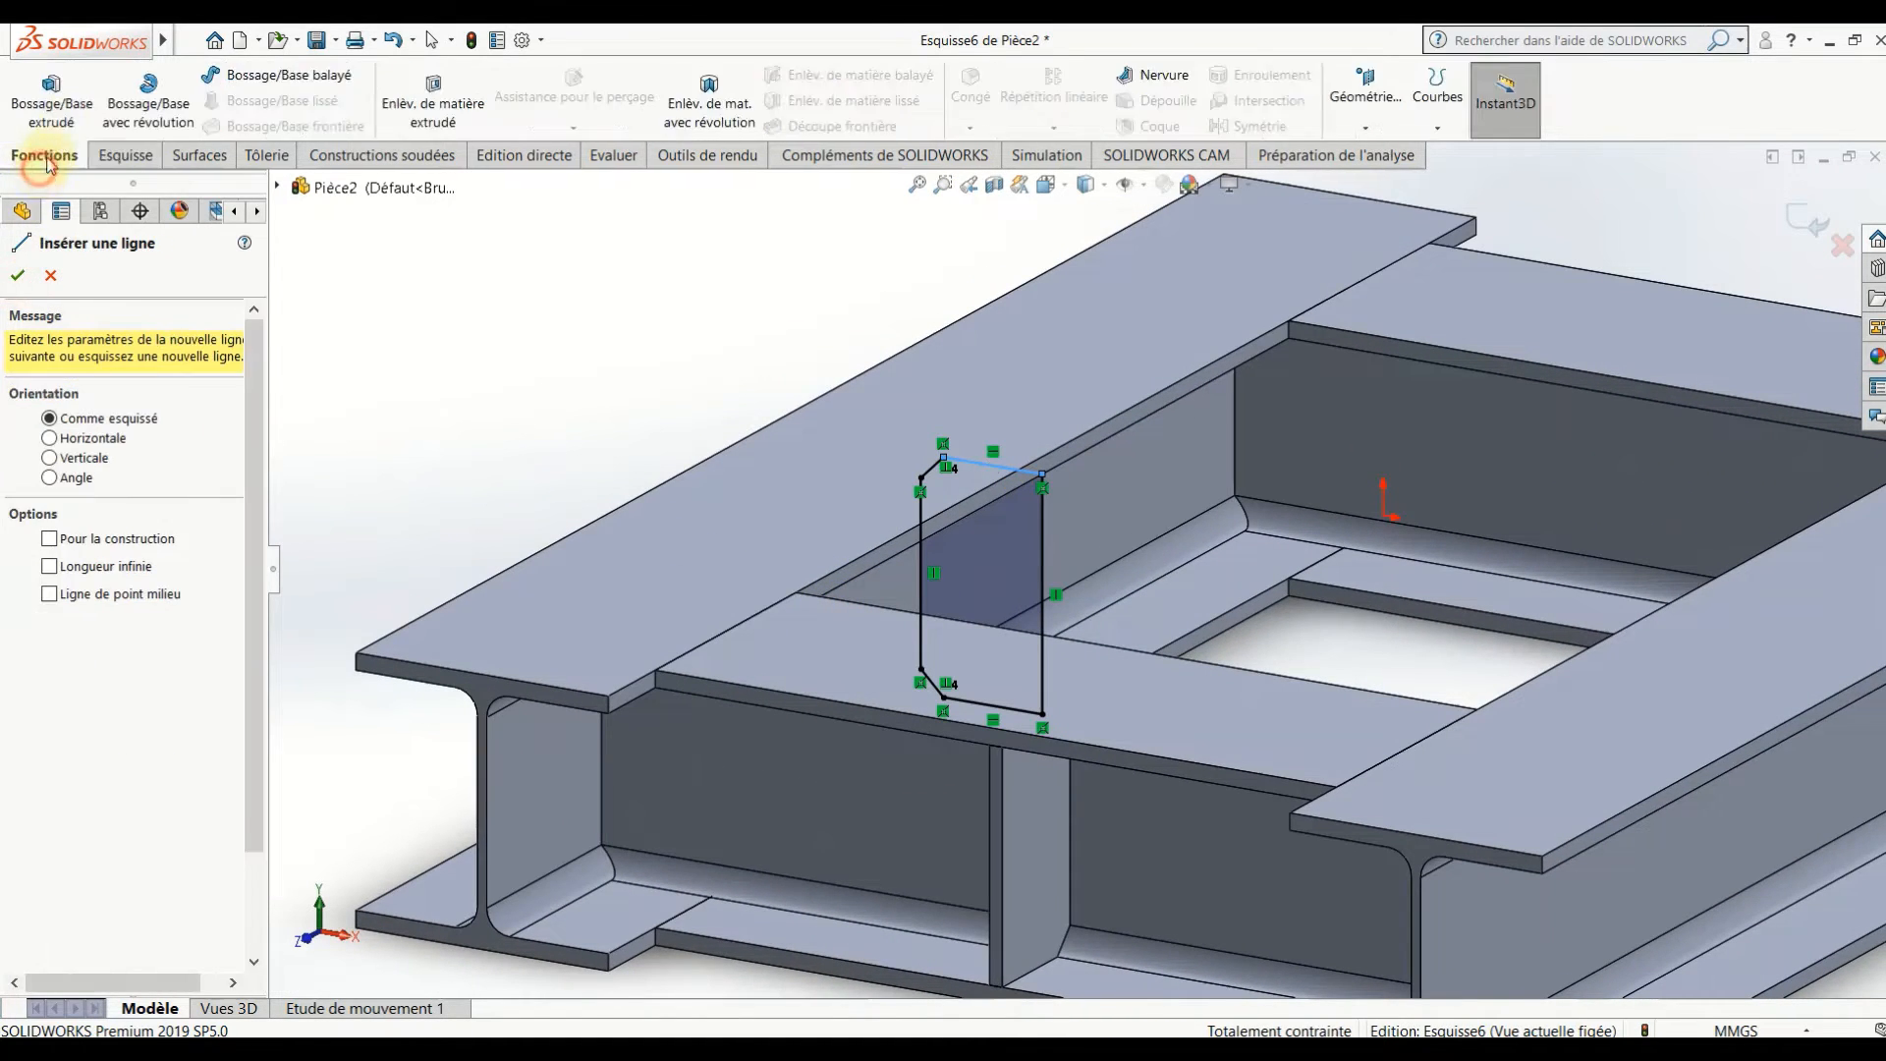
left_click(62, 107)
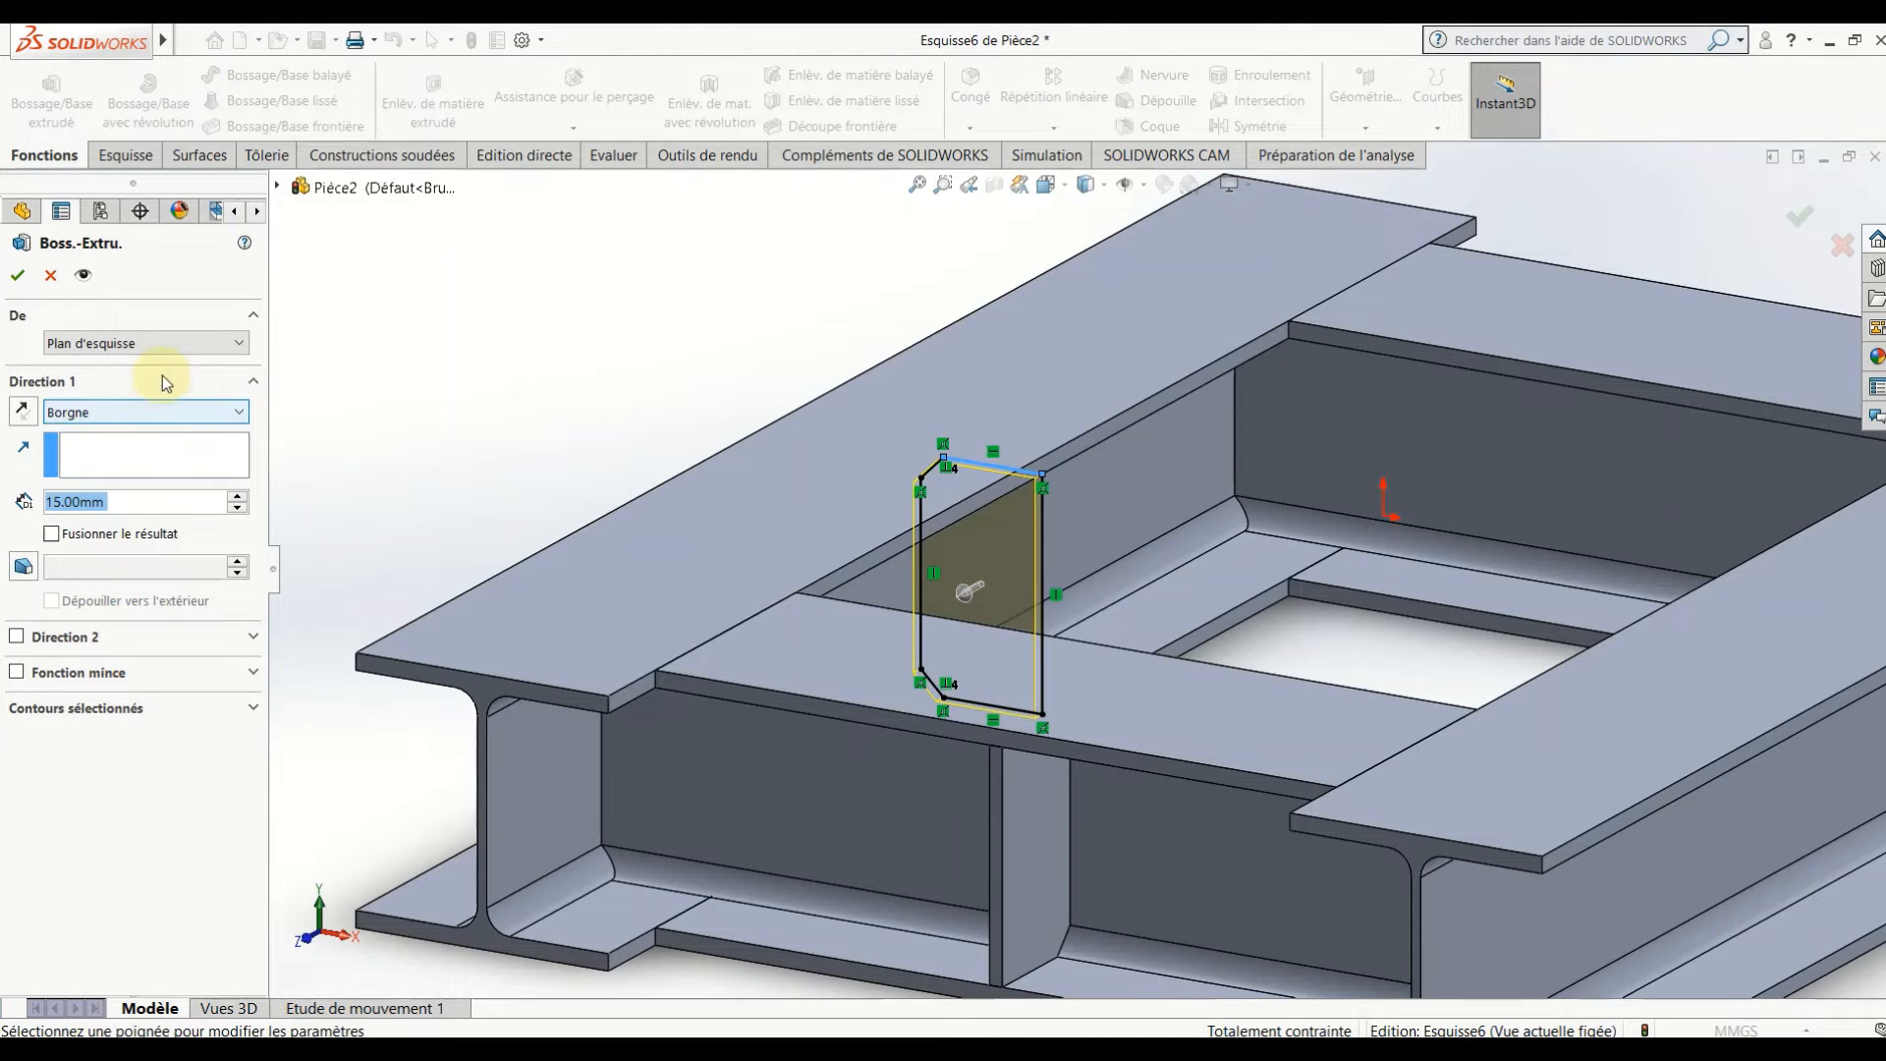
left_click(160, 407)
left_click(133, 546)
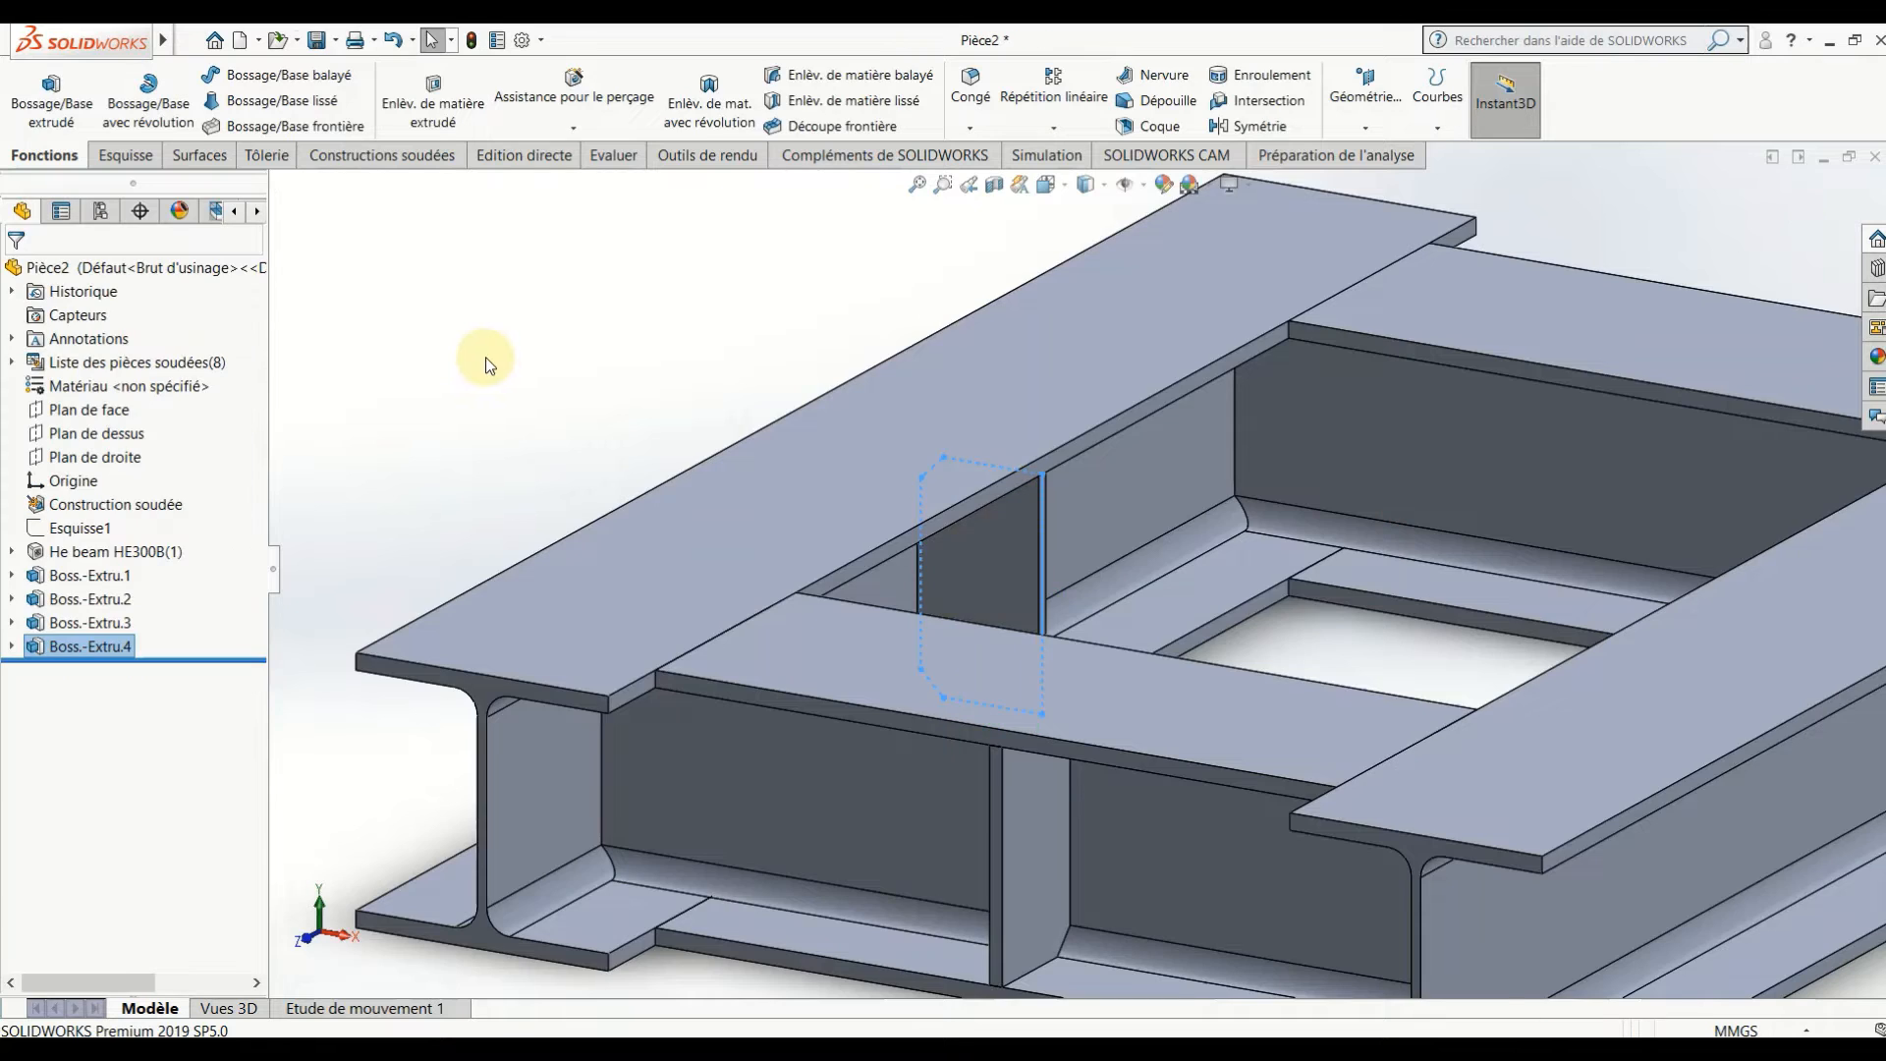
scroll(485, 357, "up", 6)
left_click(599, 508)
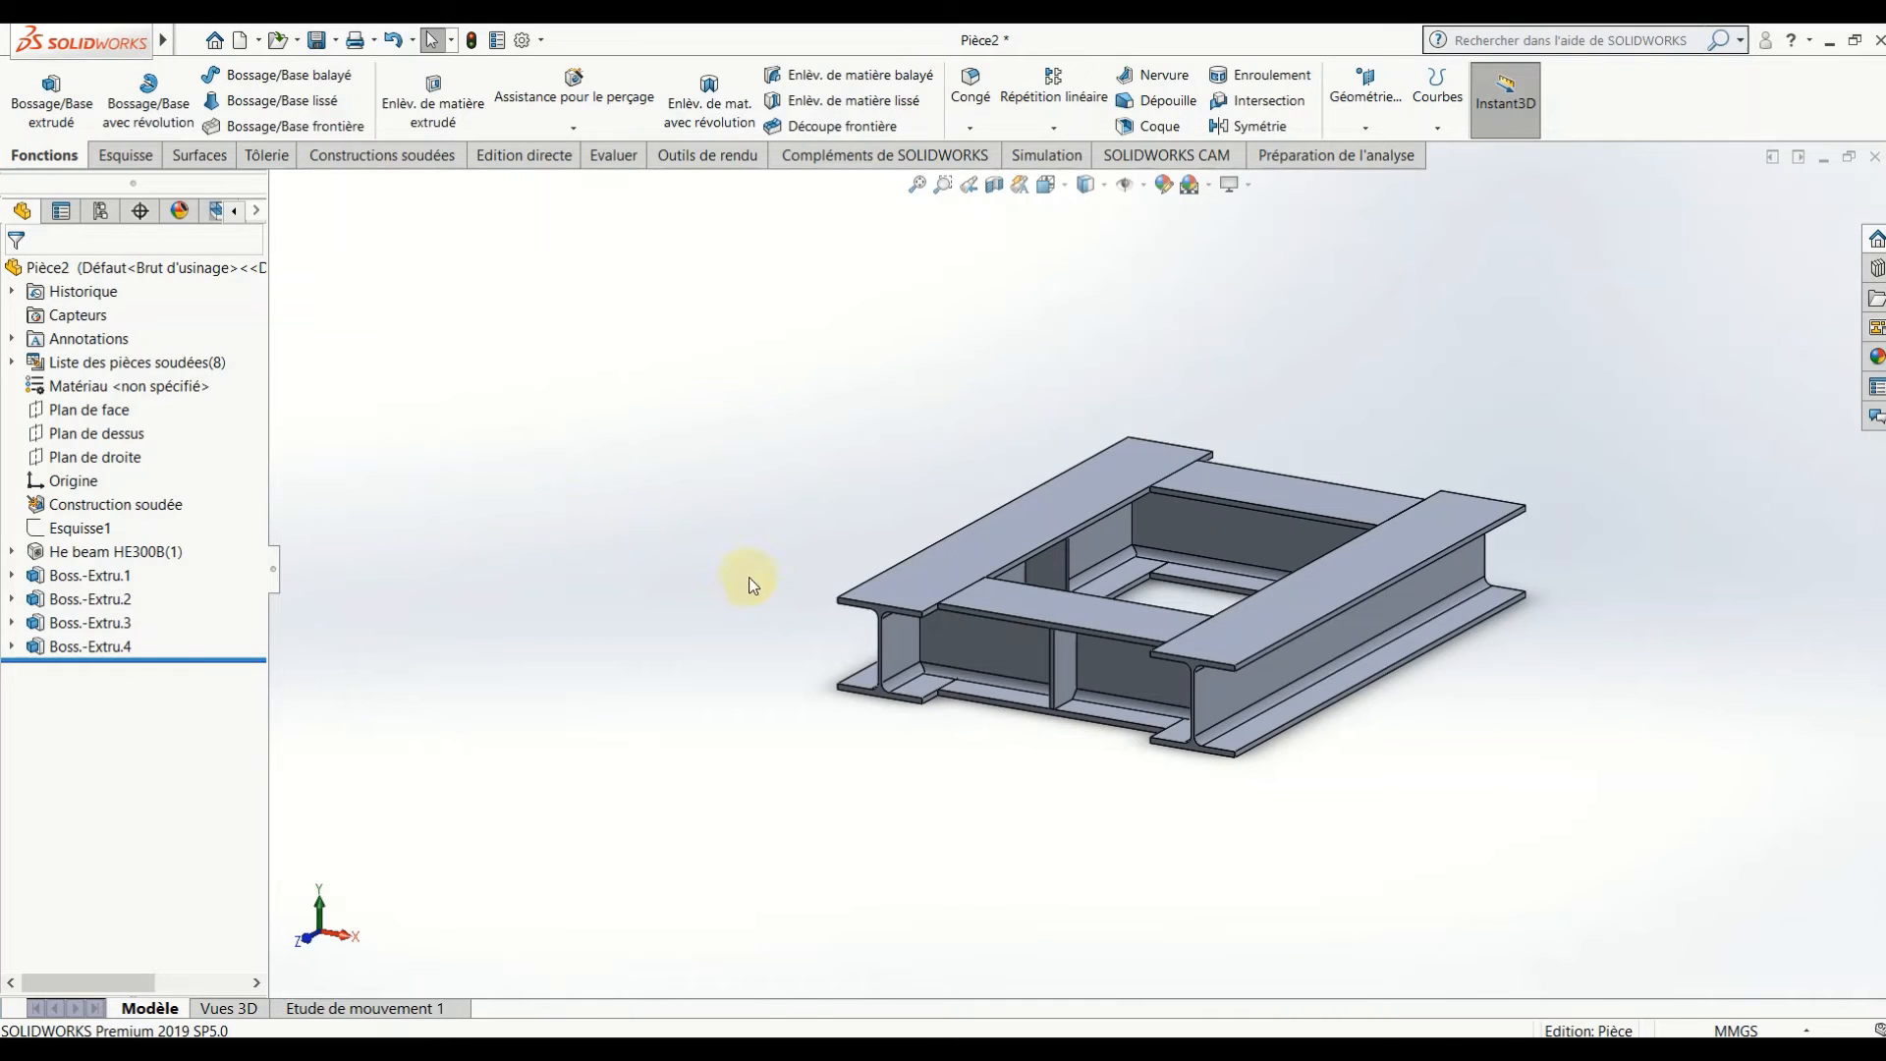
- Start a sketch on the front crossbeam's outer upper flange edge face and orient the view normal to it
middle_click_drag(859, 611, 1063, 627)
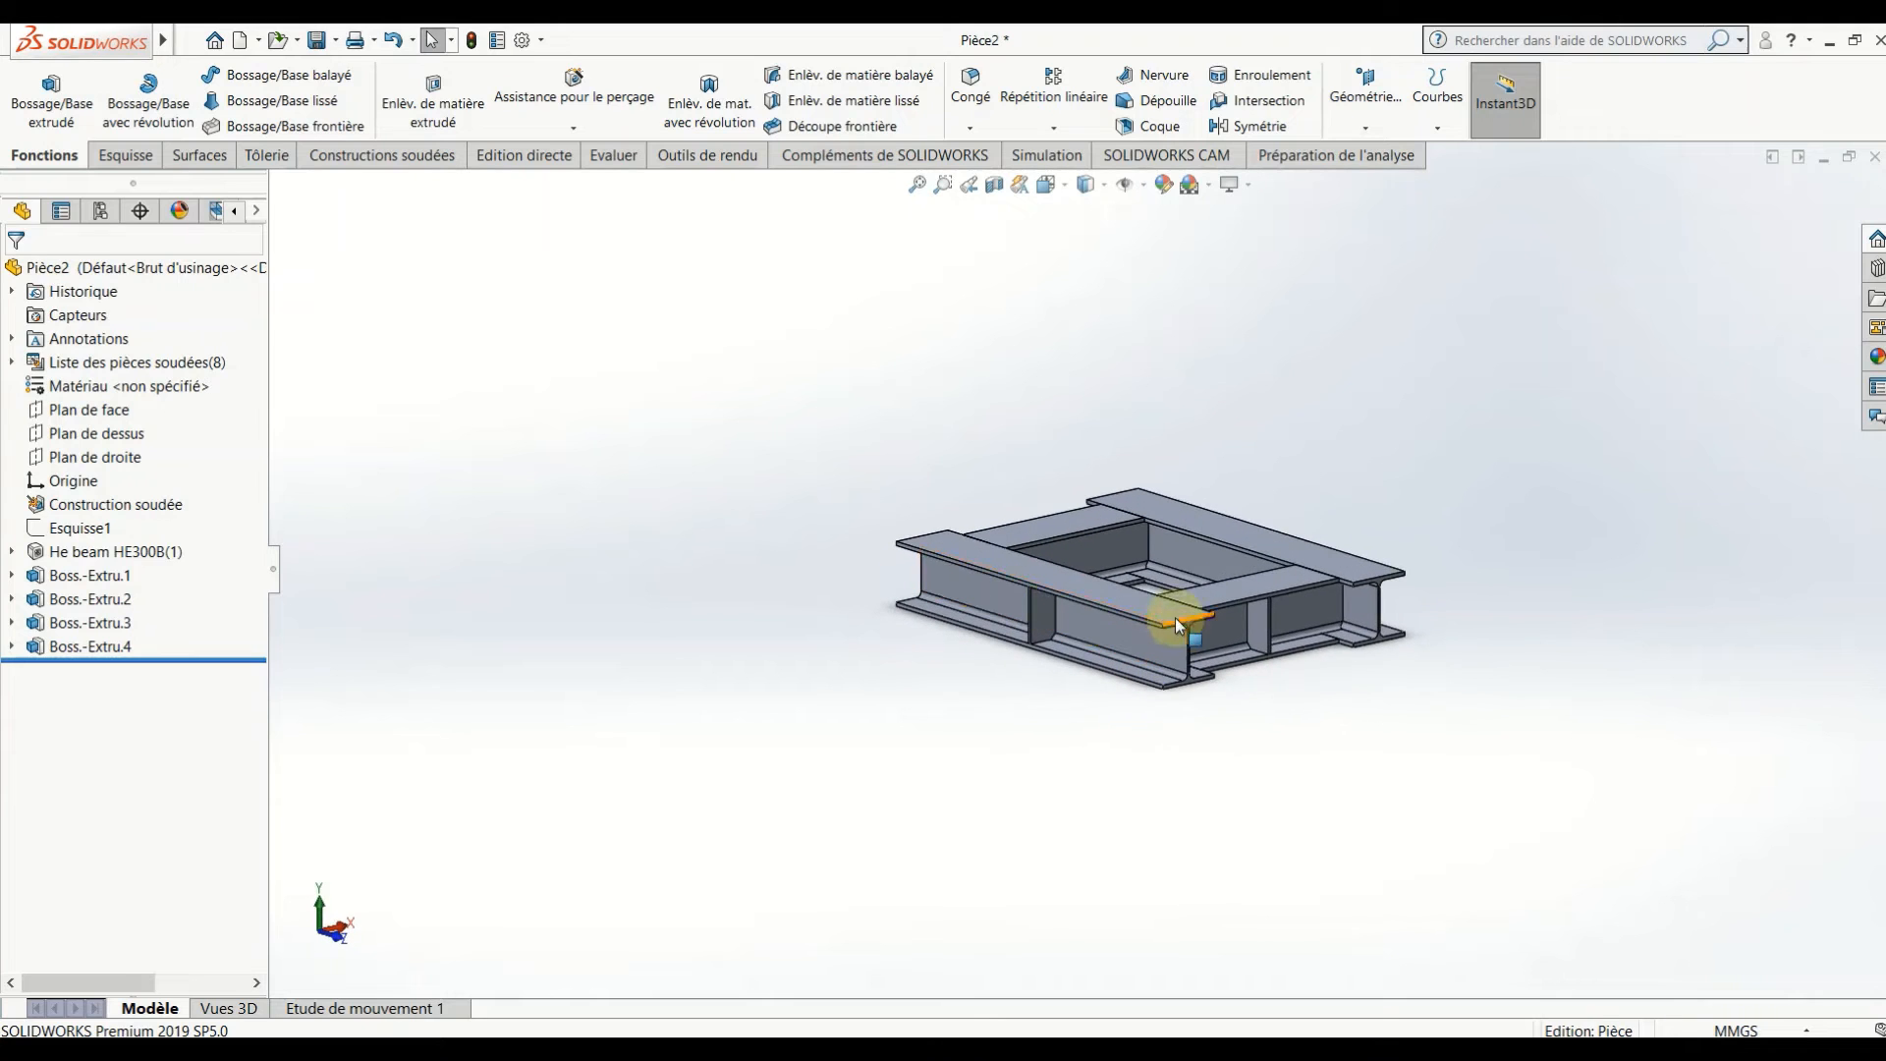
scroll(1218, 595, "down", 10)
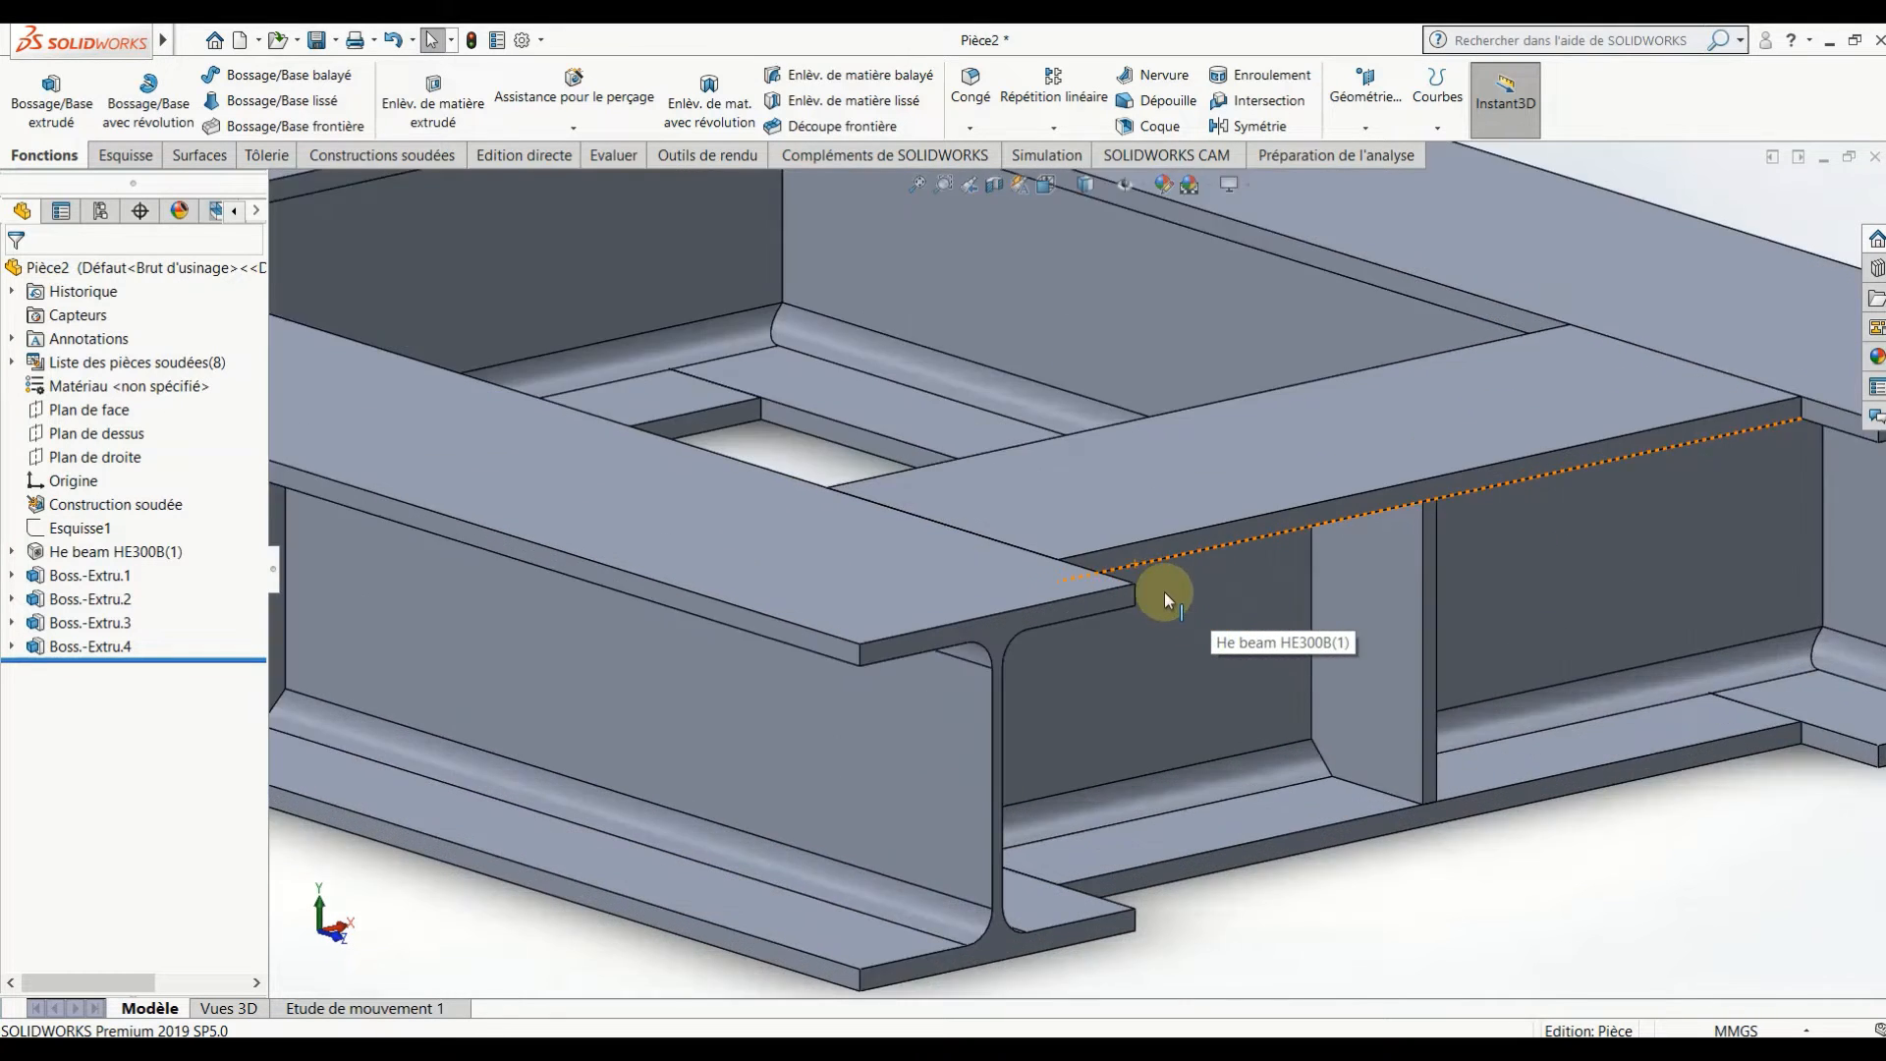
right_click(968, 539)
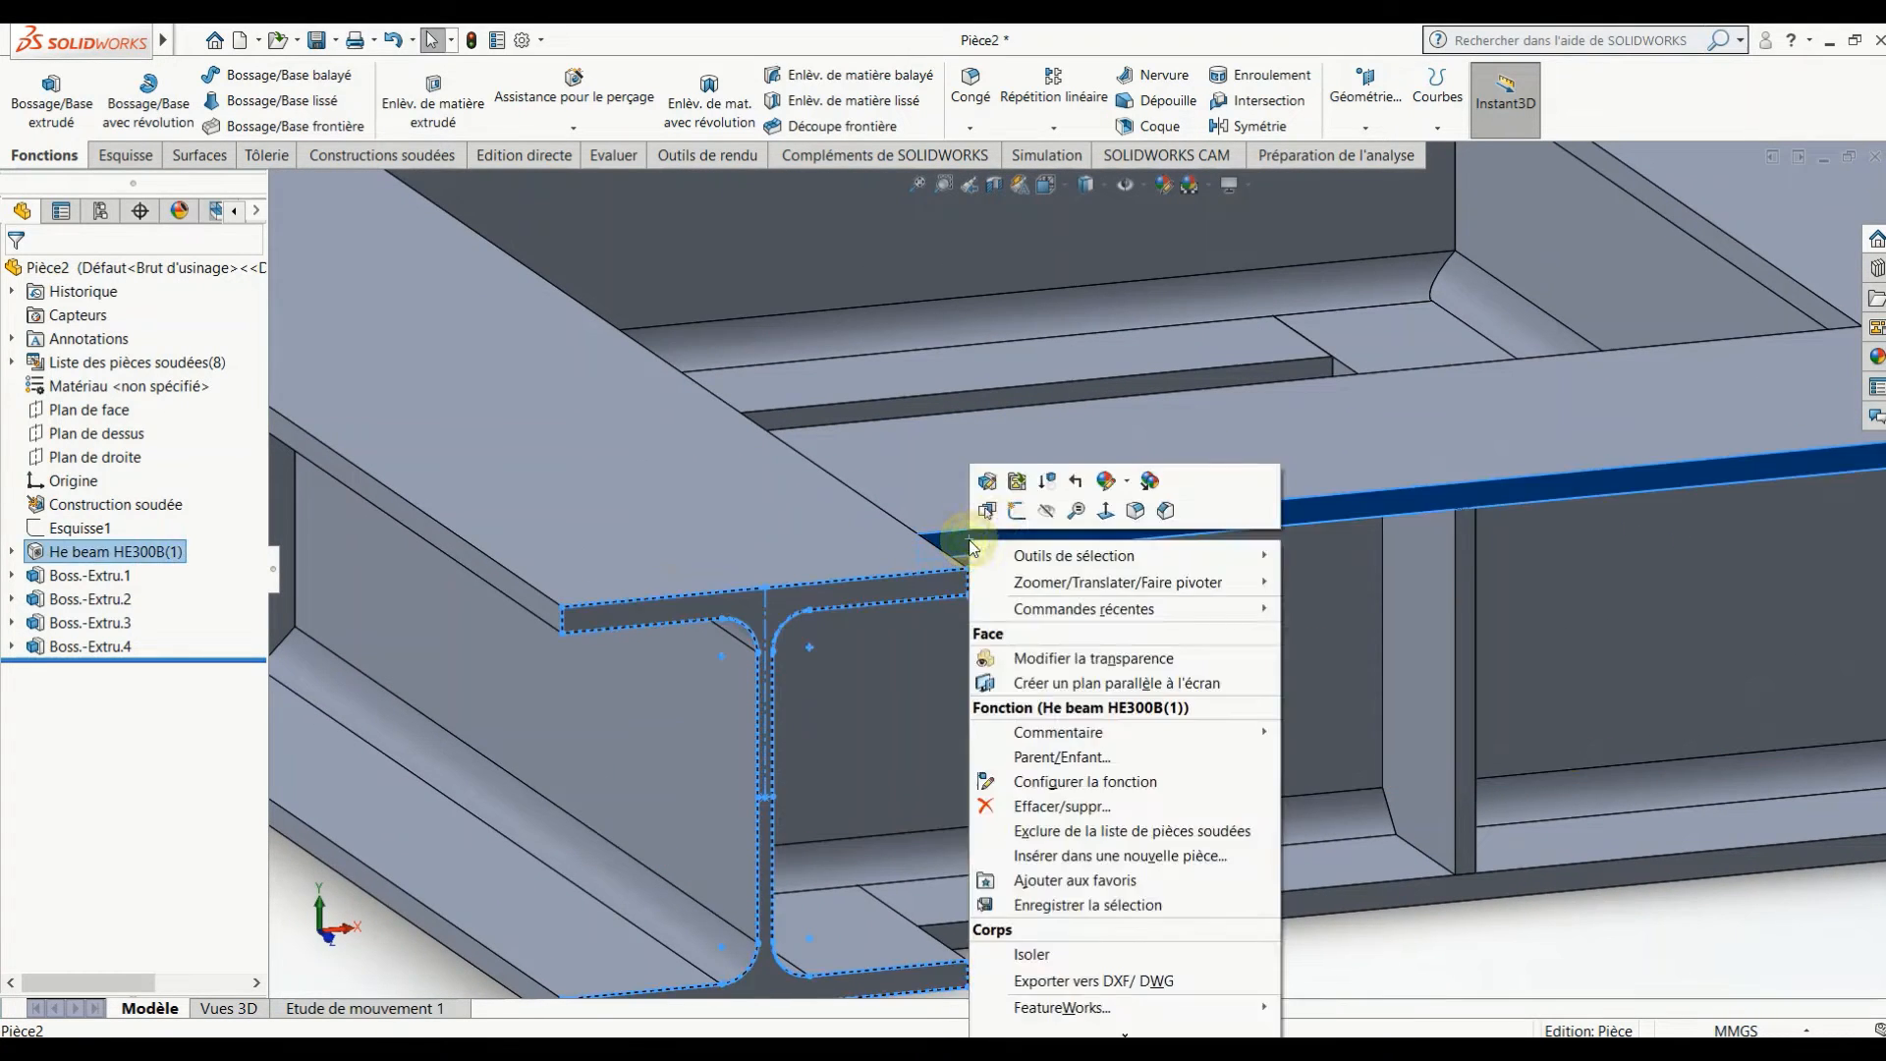
left_click(1018, 511)
left_click(1049, 183)
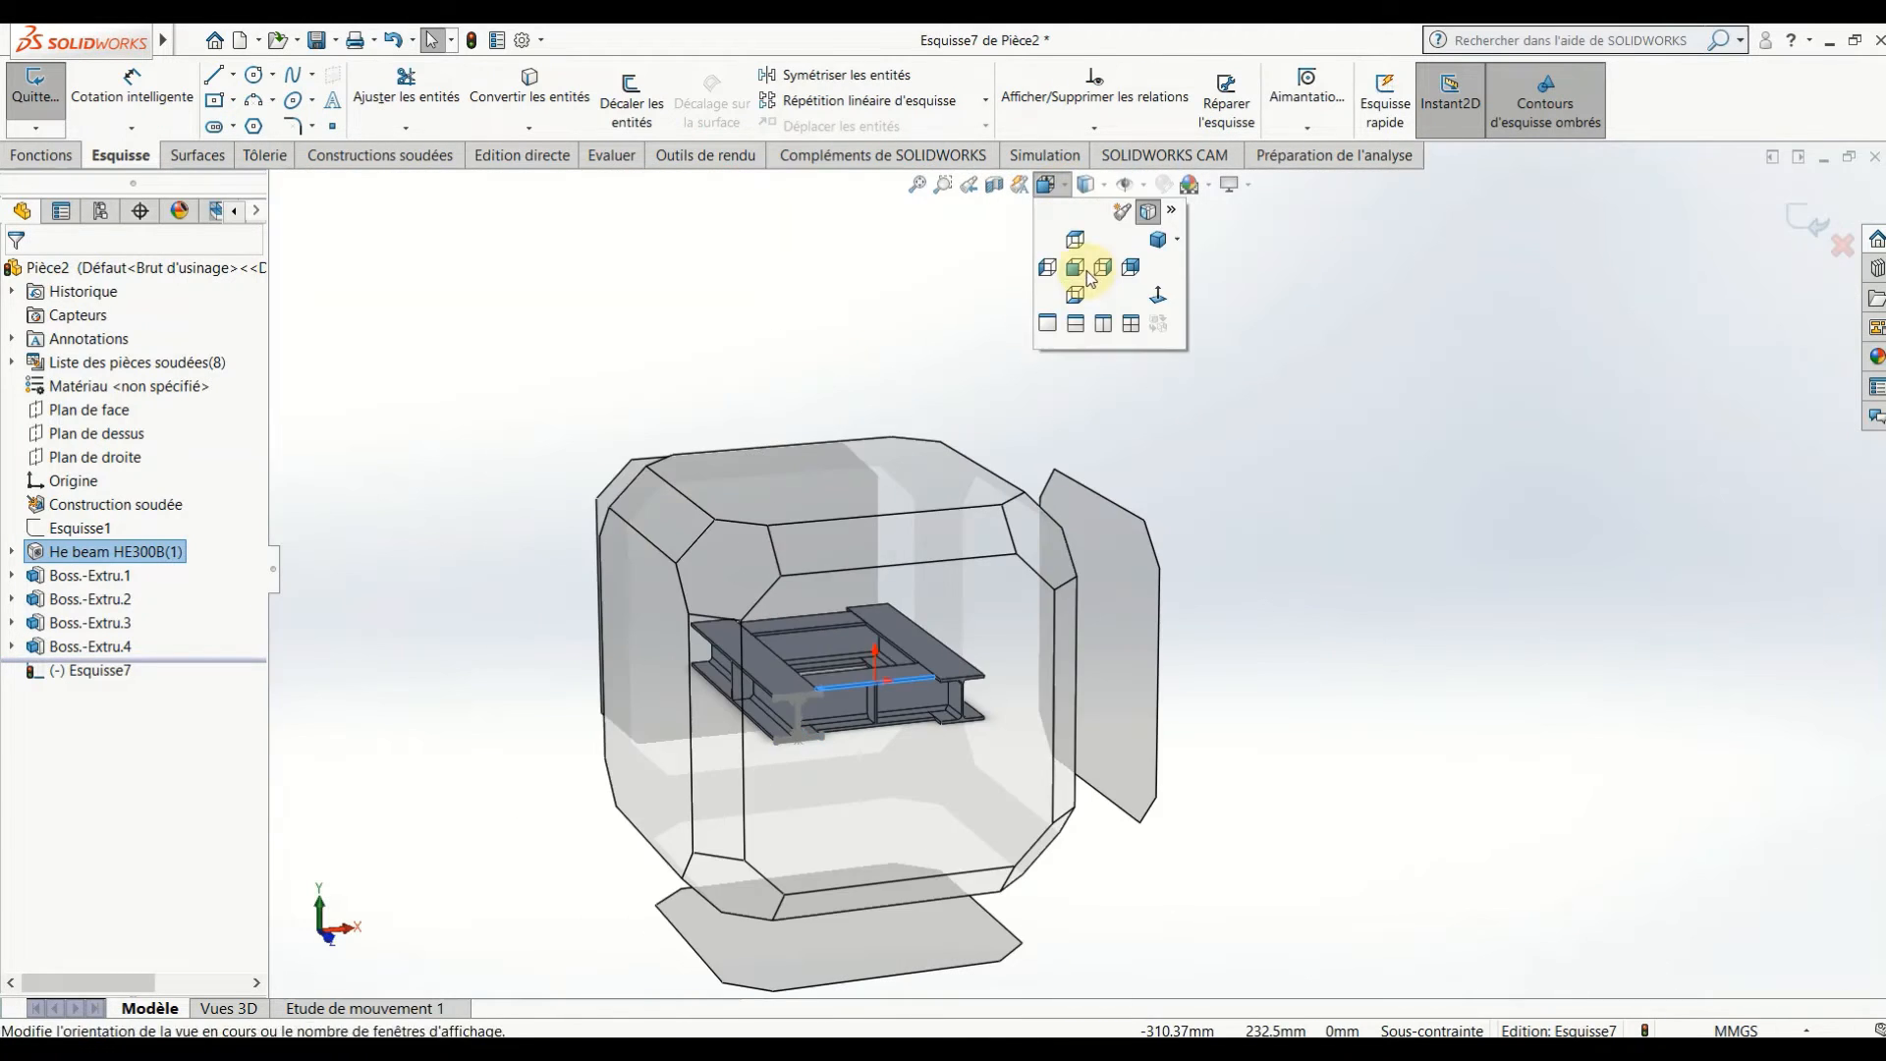
left_click(1155, 294)
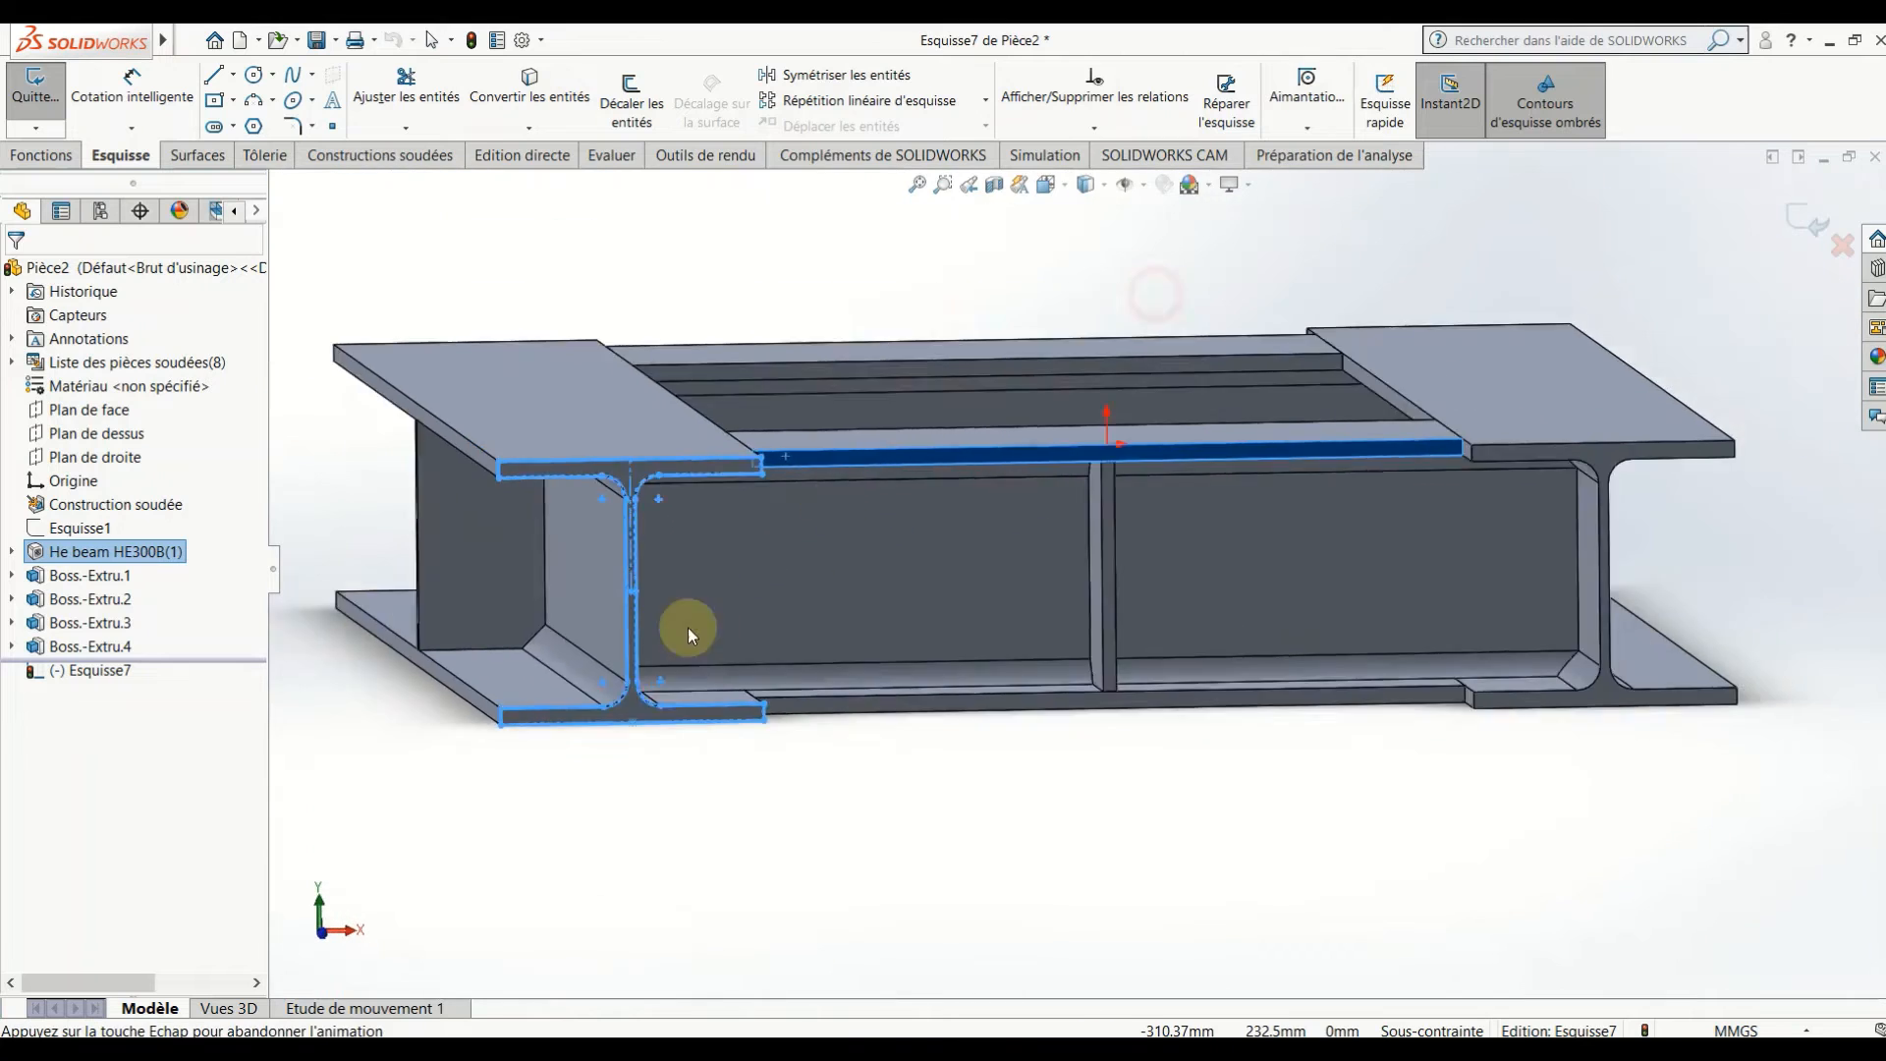
- Convert the outline of the left side beam's outer stiffener face into sketch entities
scroll(722, 451, "down", 4)
scroll(864, 604, "up", 2)
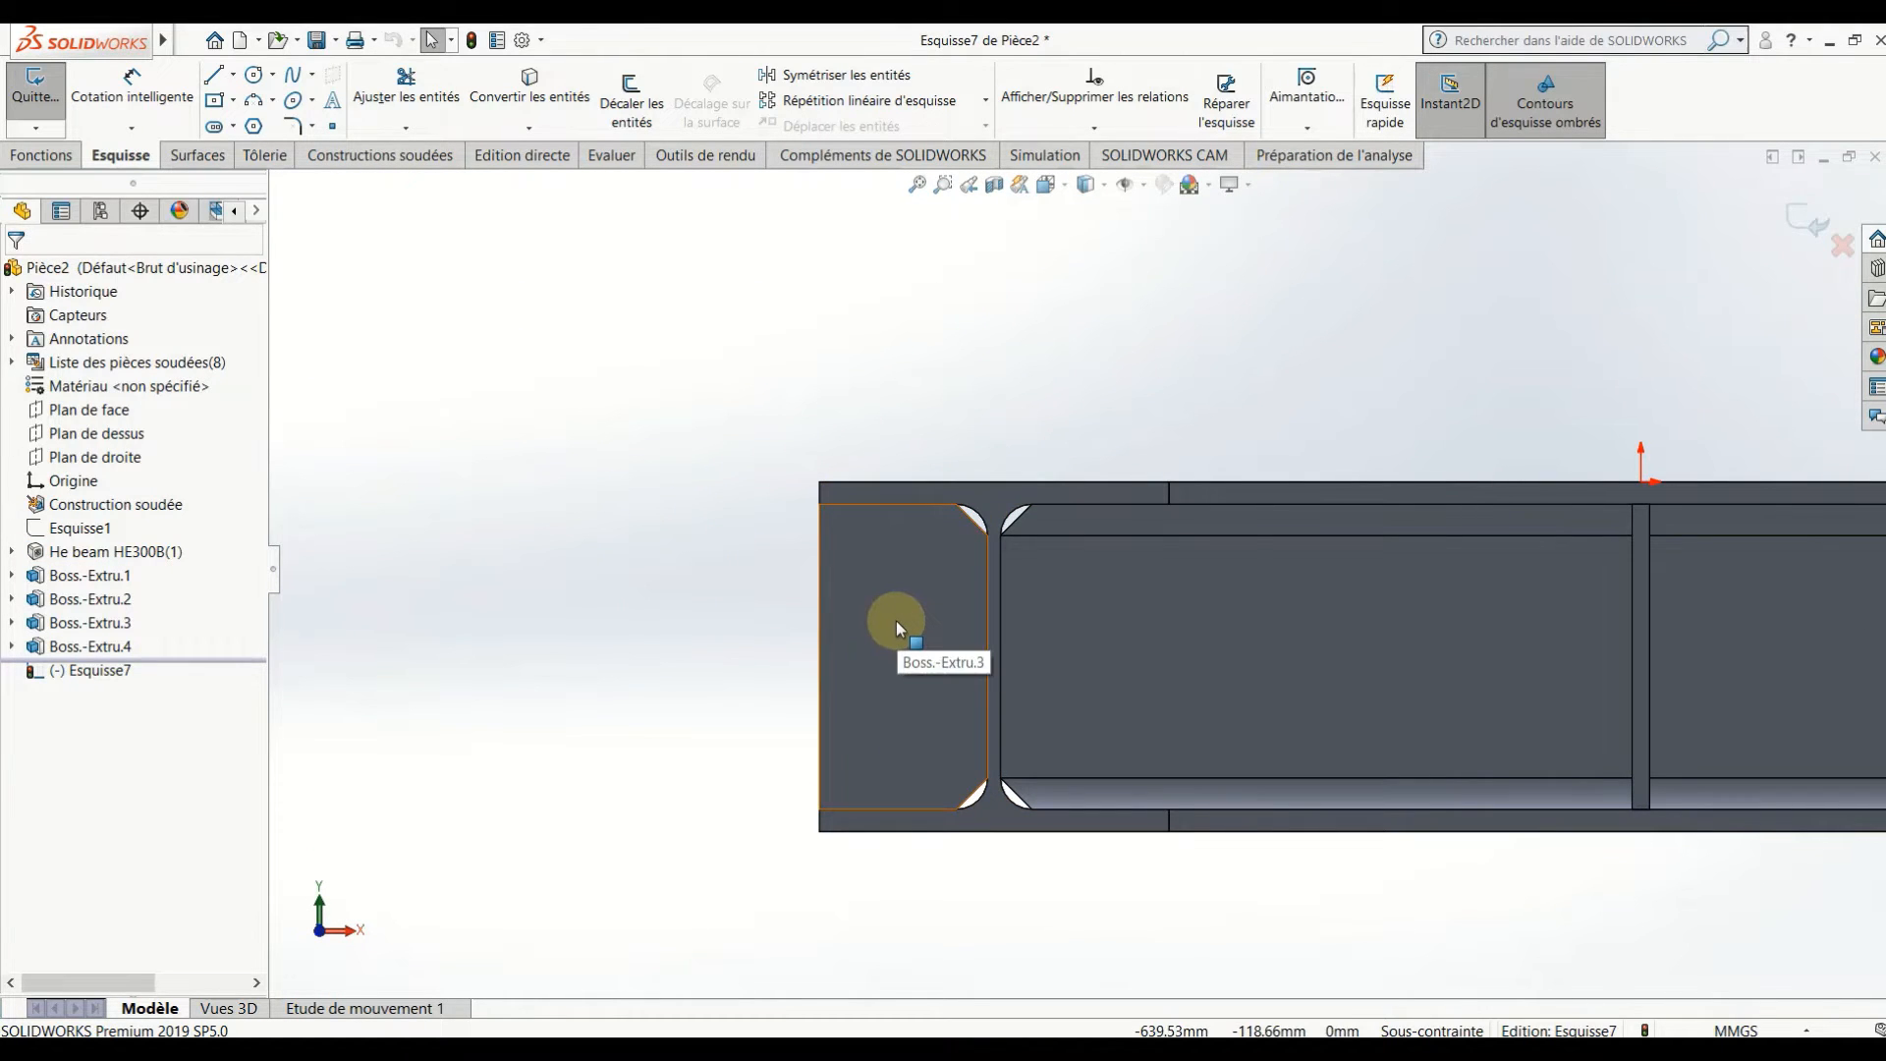
left_click(893, 621)
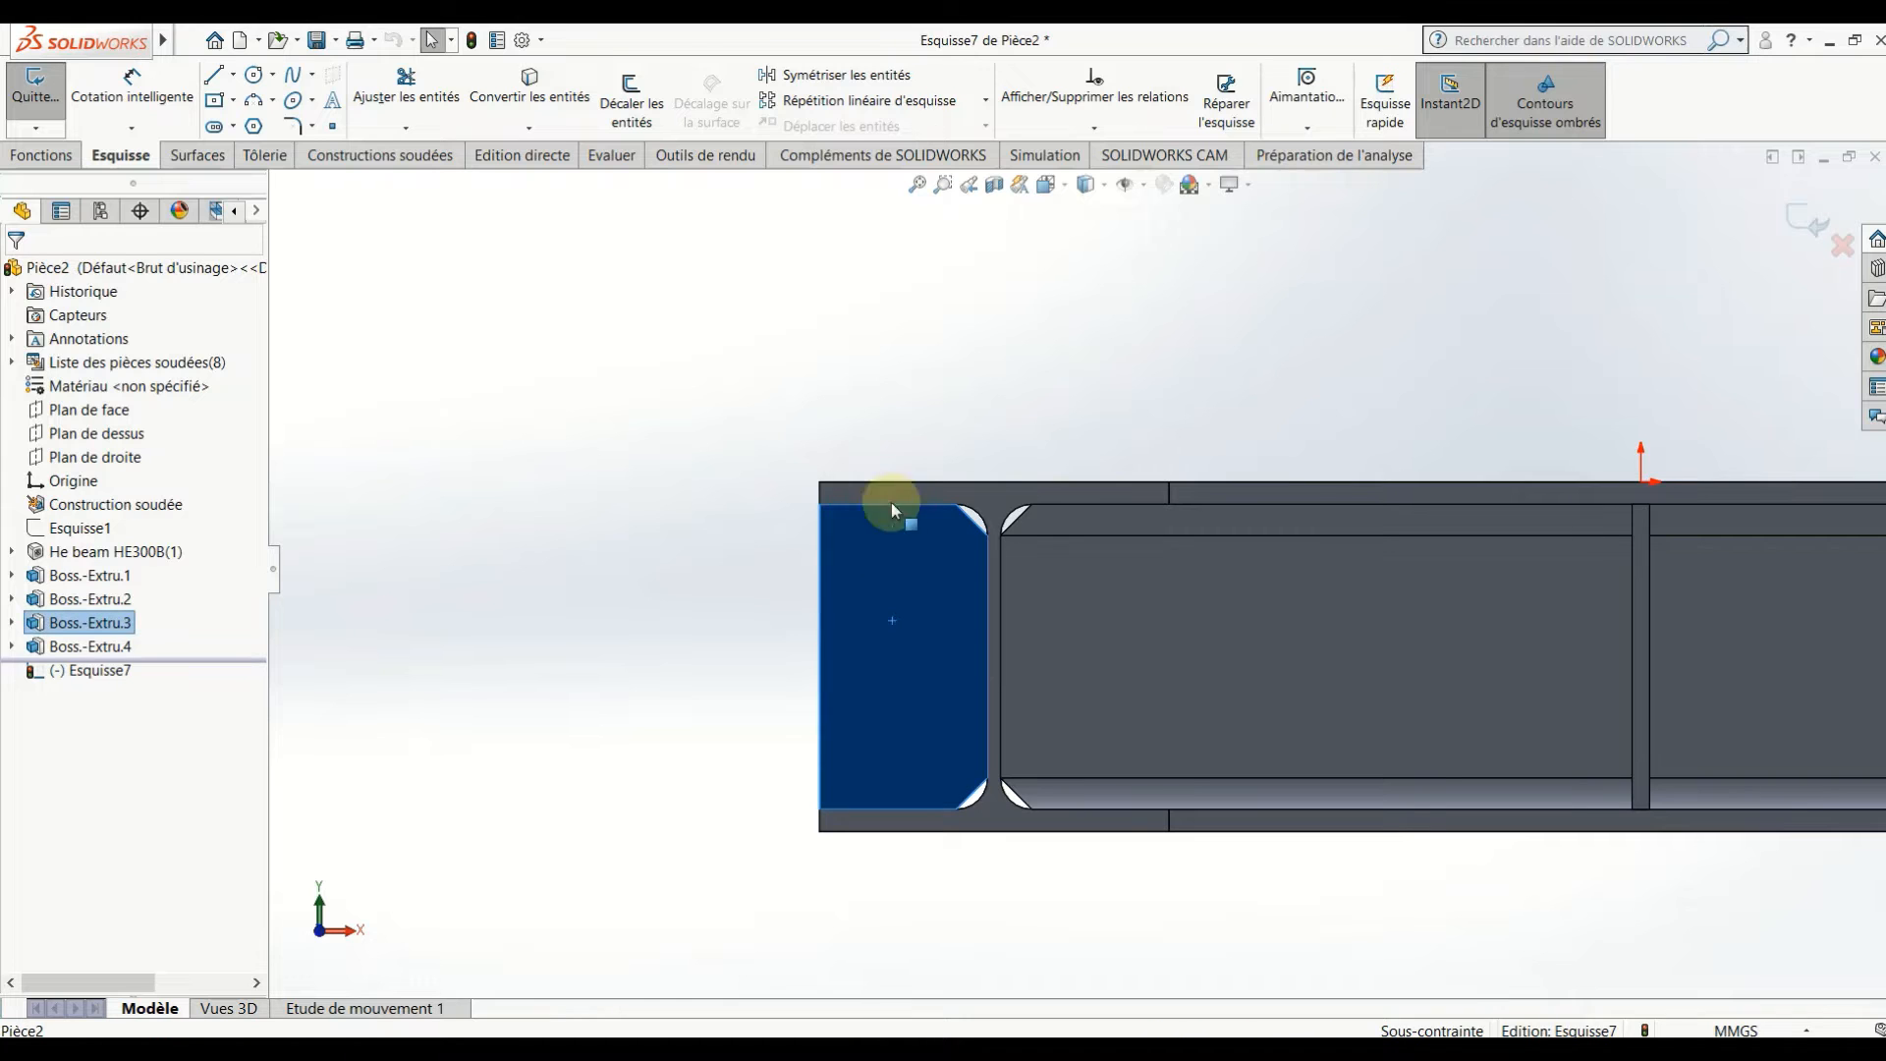
left_click(529, 89)
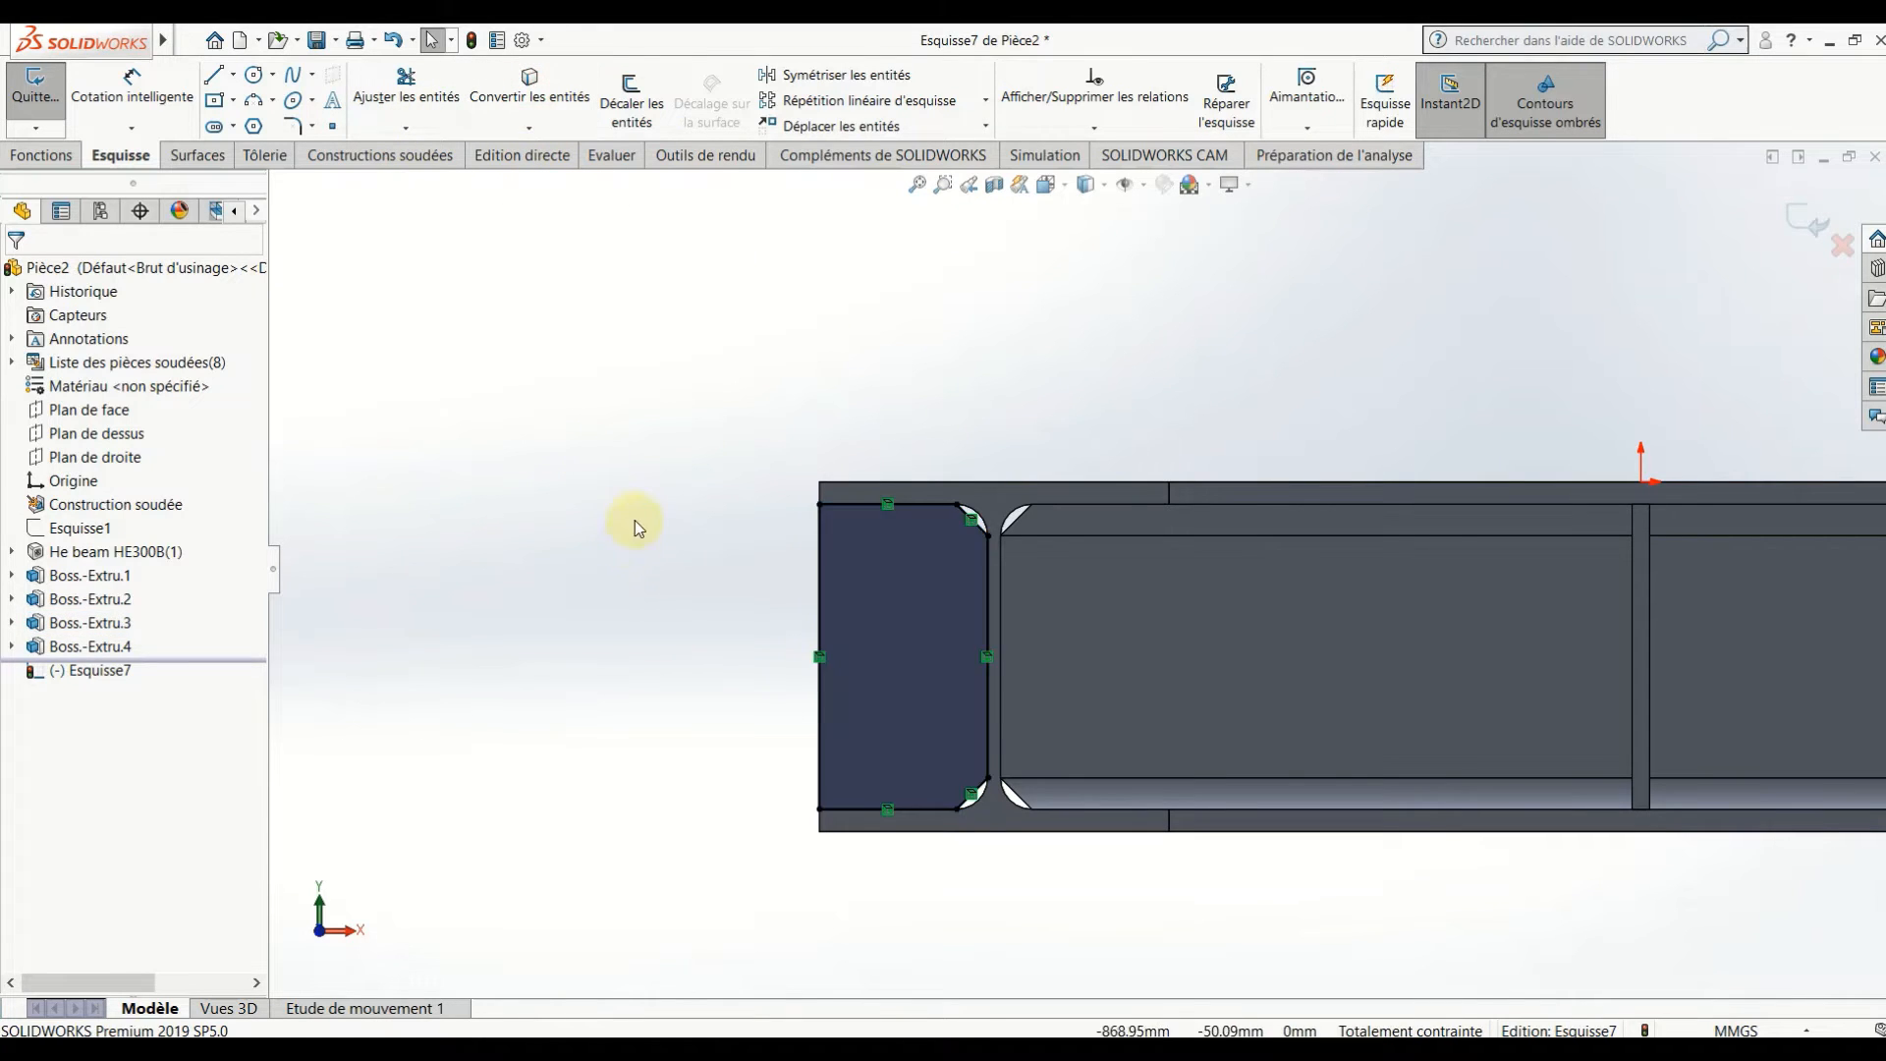
- Extrude the converted stiffener outline 15 mm with the blind end condition (Borgne), as a separate body
middle_click_drag(635, 520, 710, 601)
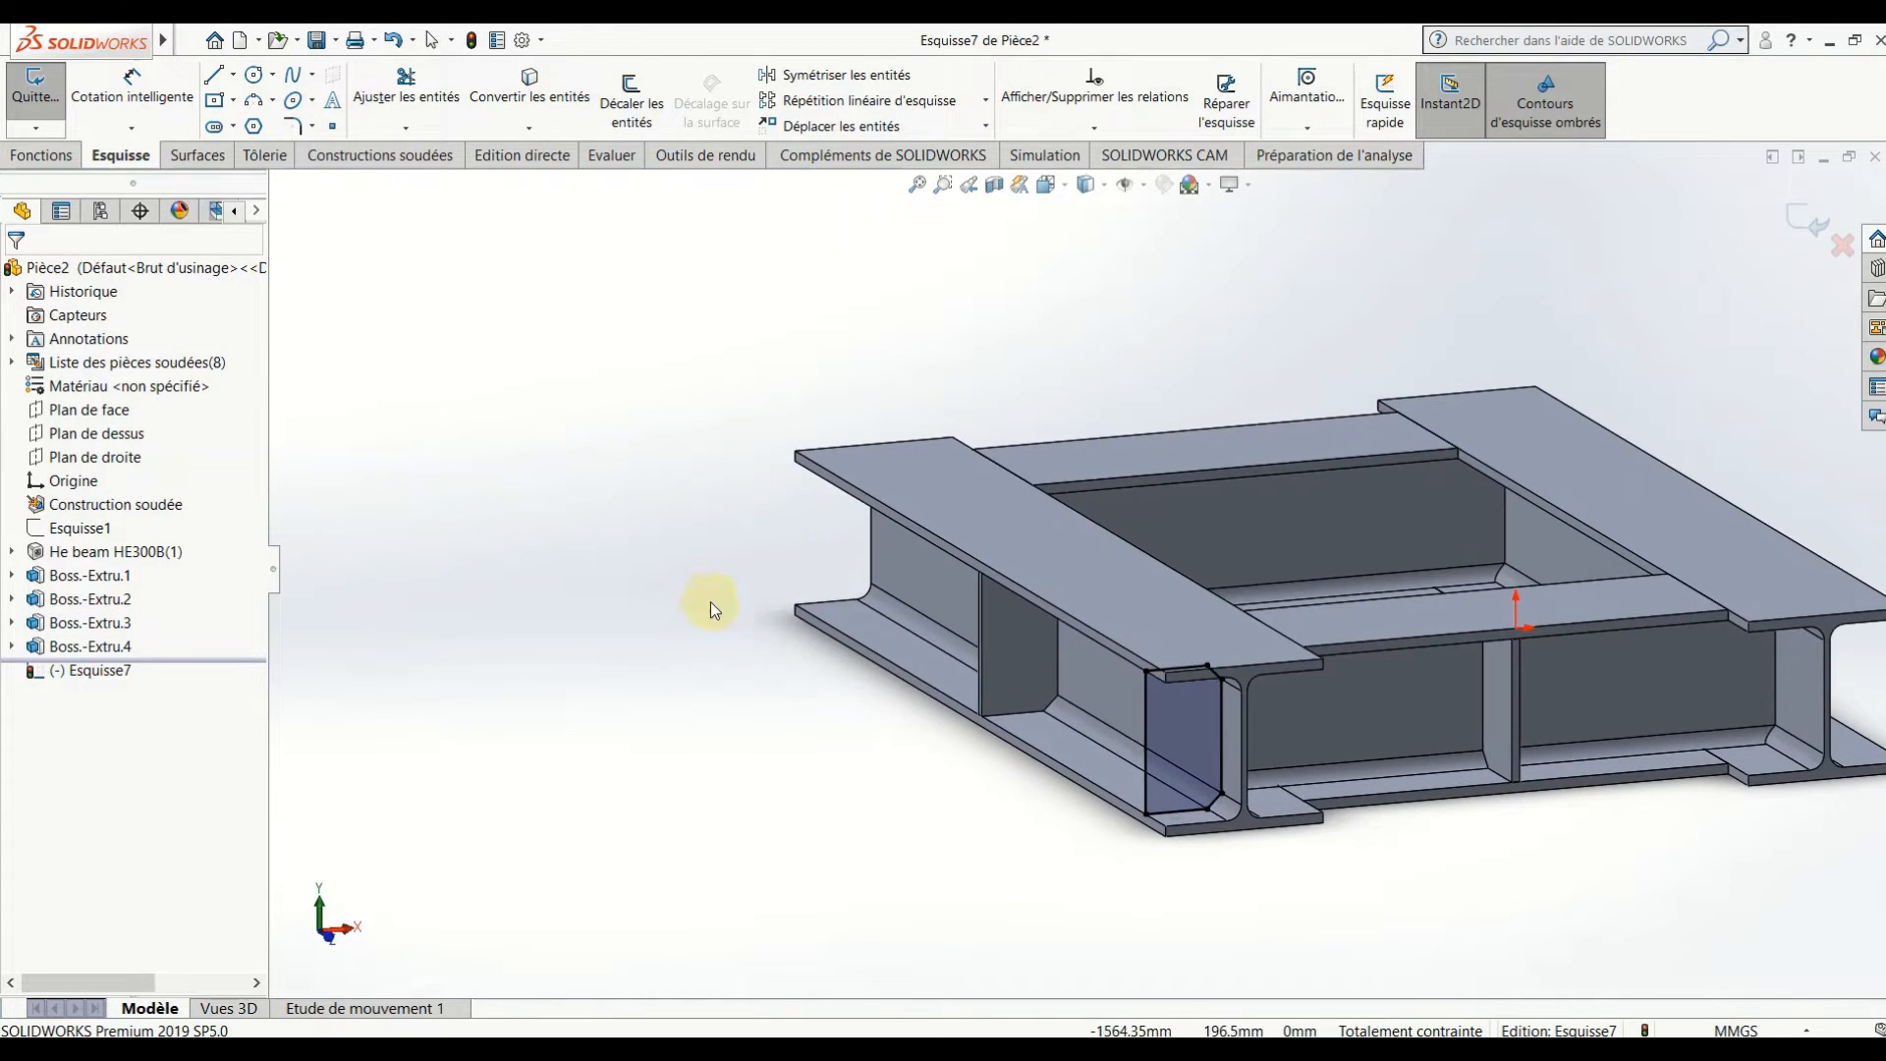
left_click(40, 155)
left_click(40, 89)
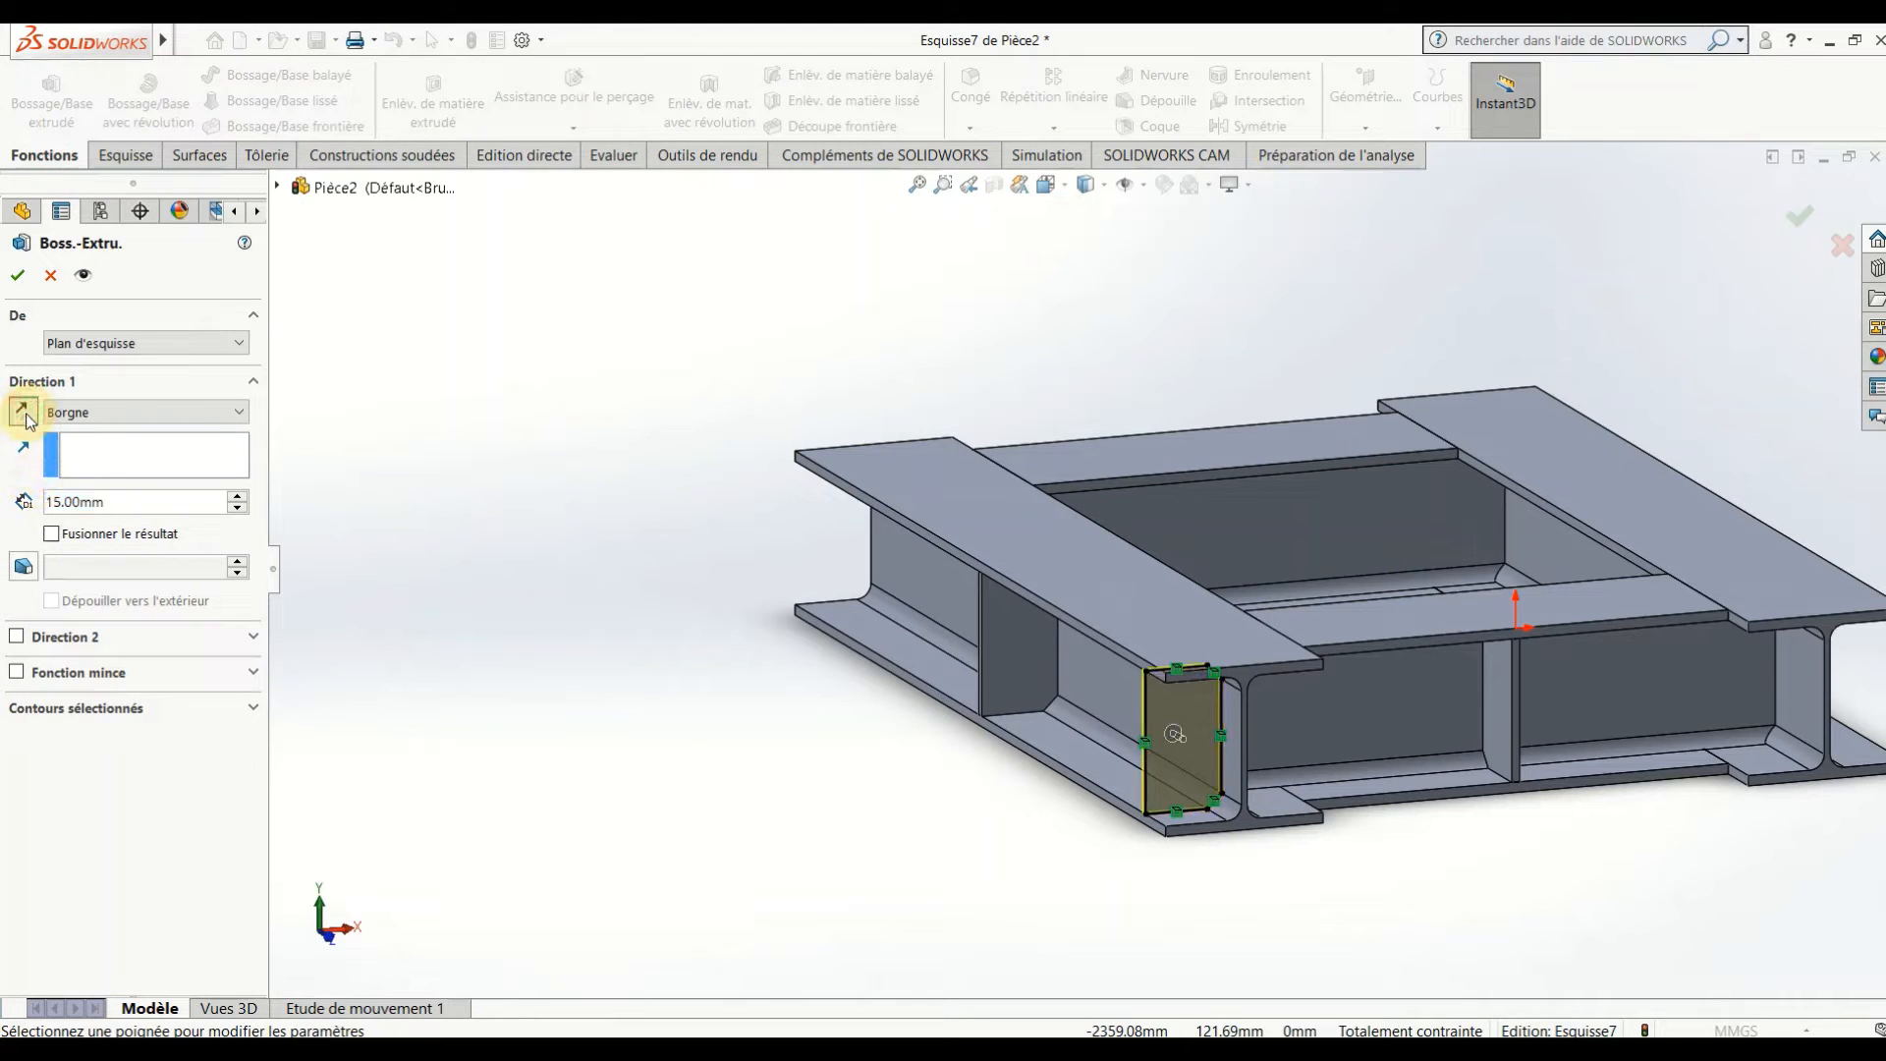
left_click(21, 276)
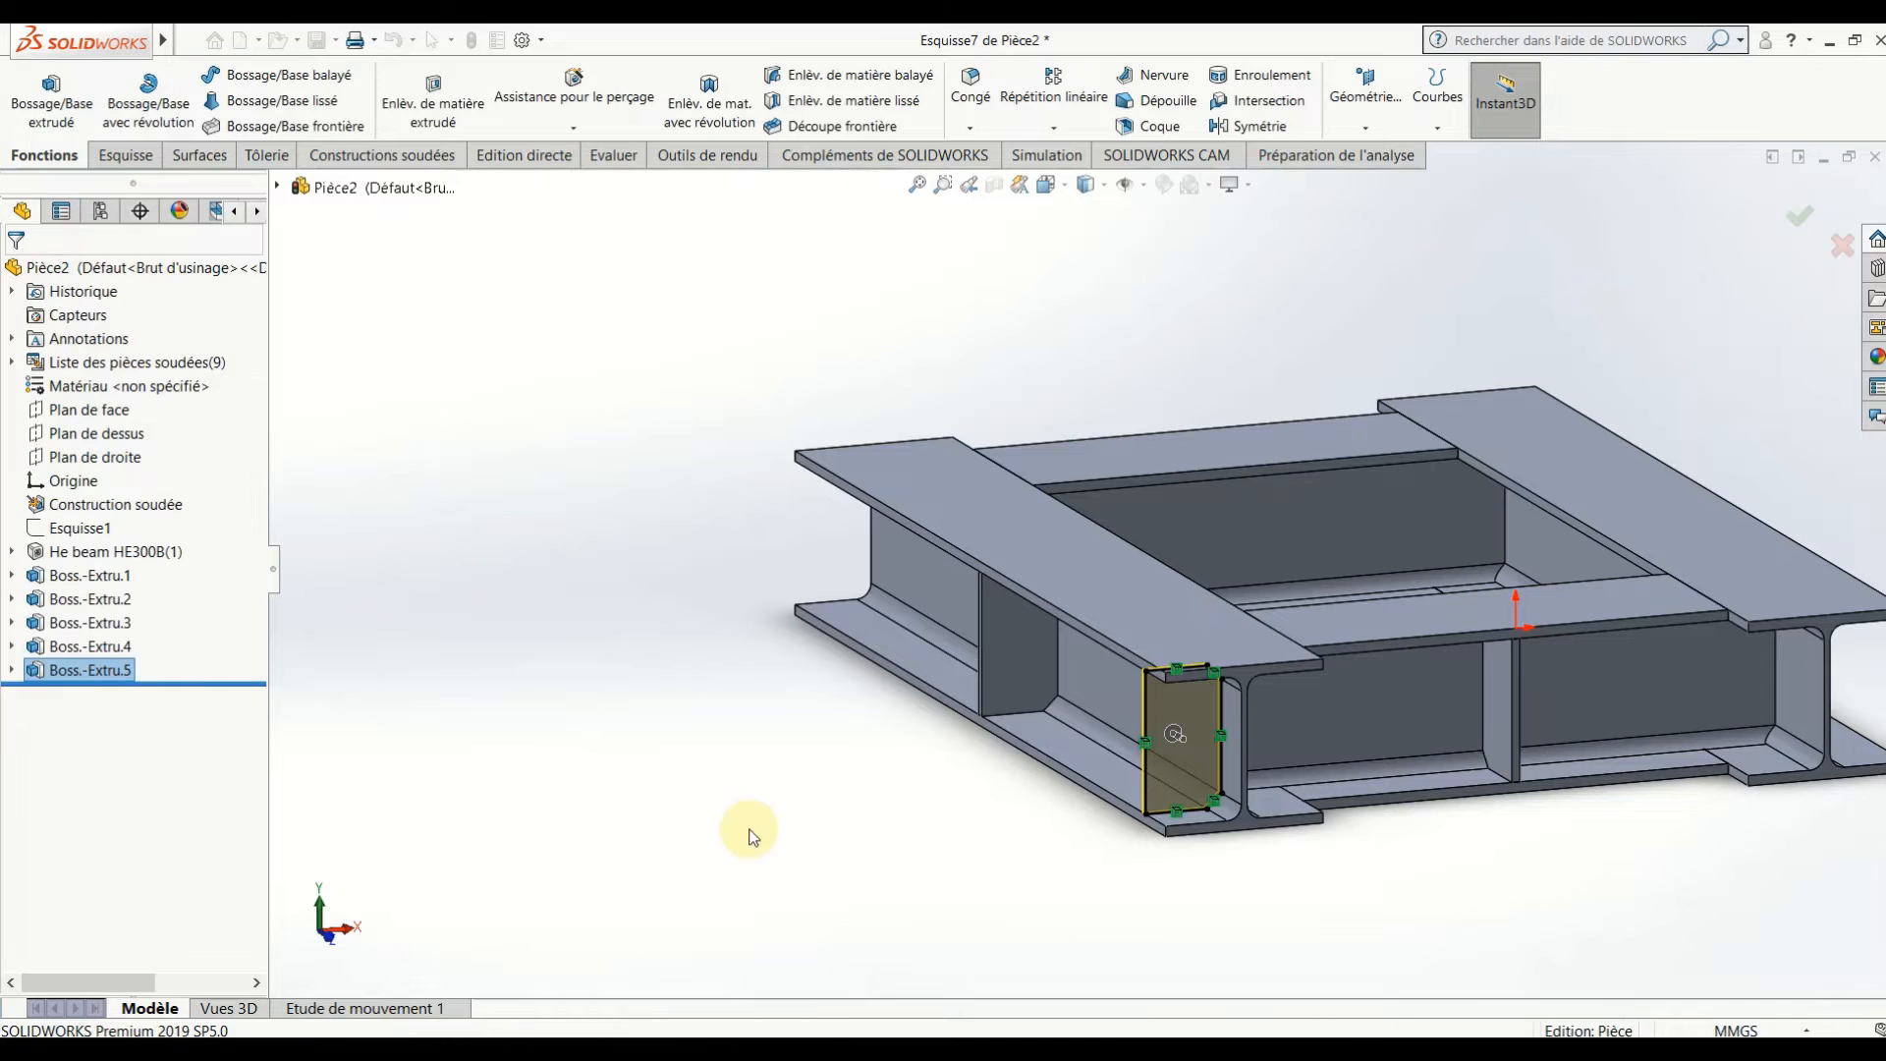
left_click(931, 858)
- Start a sketch on the front crossbeam's inner upper flange edge face
middle_click_drag(881, 758, 1674, 469)
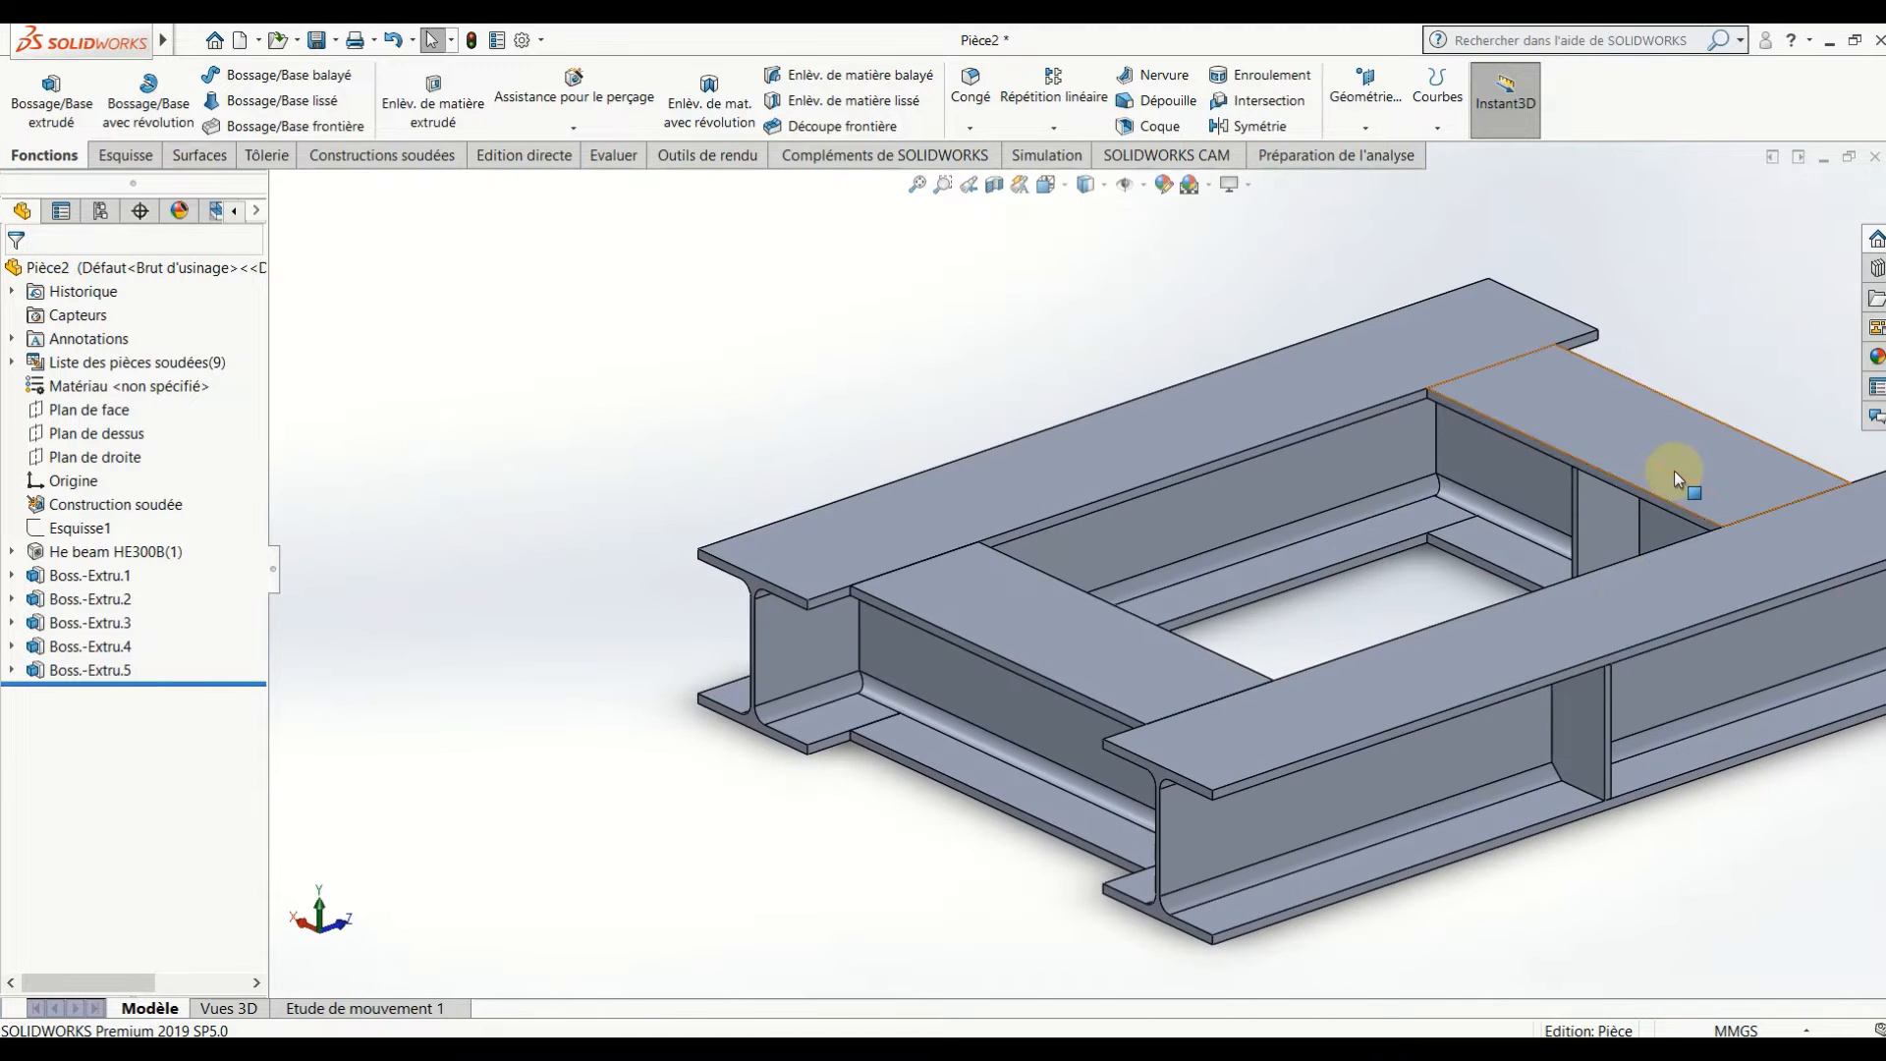
scroll(1692, 508, "down", 5)
right_click(1248, 645)
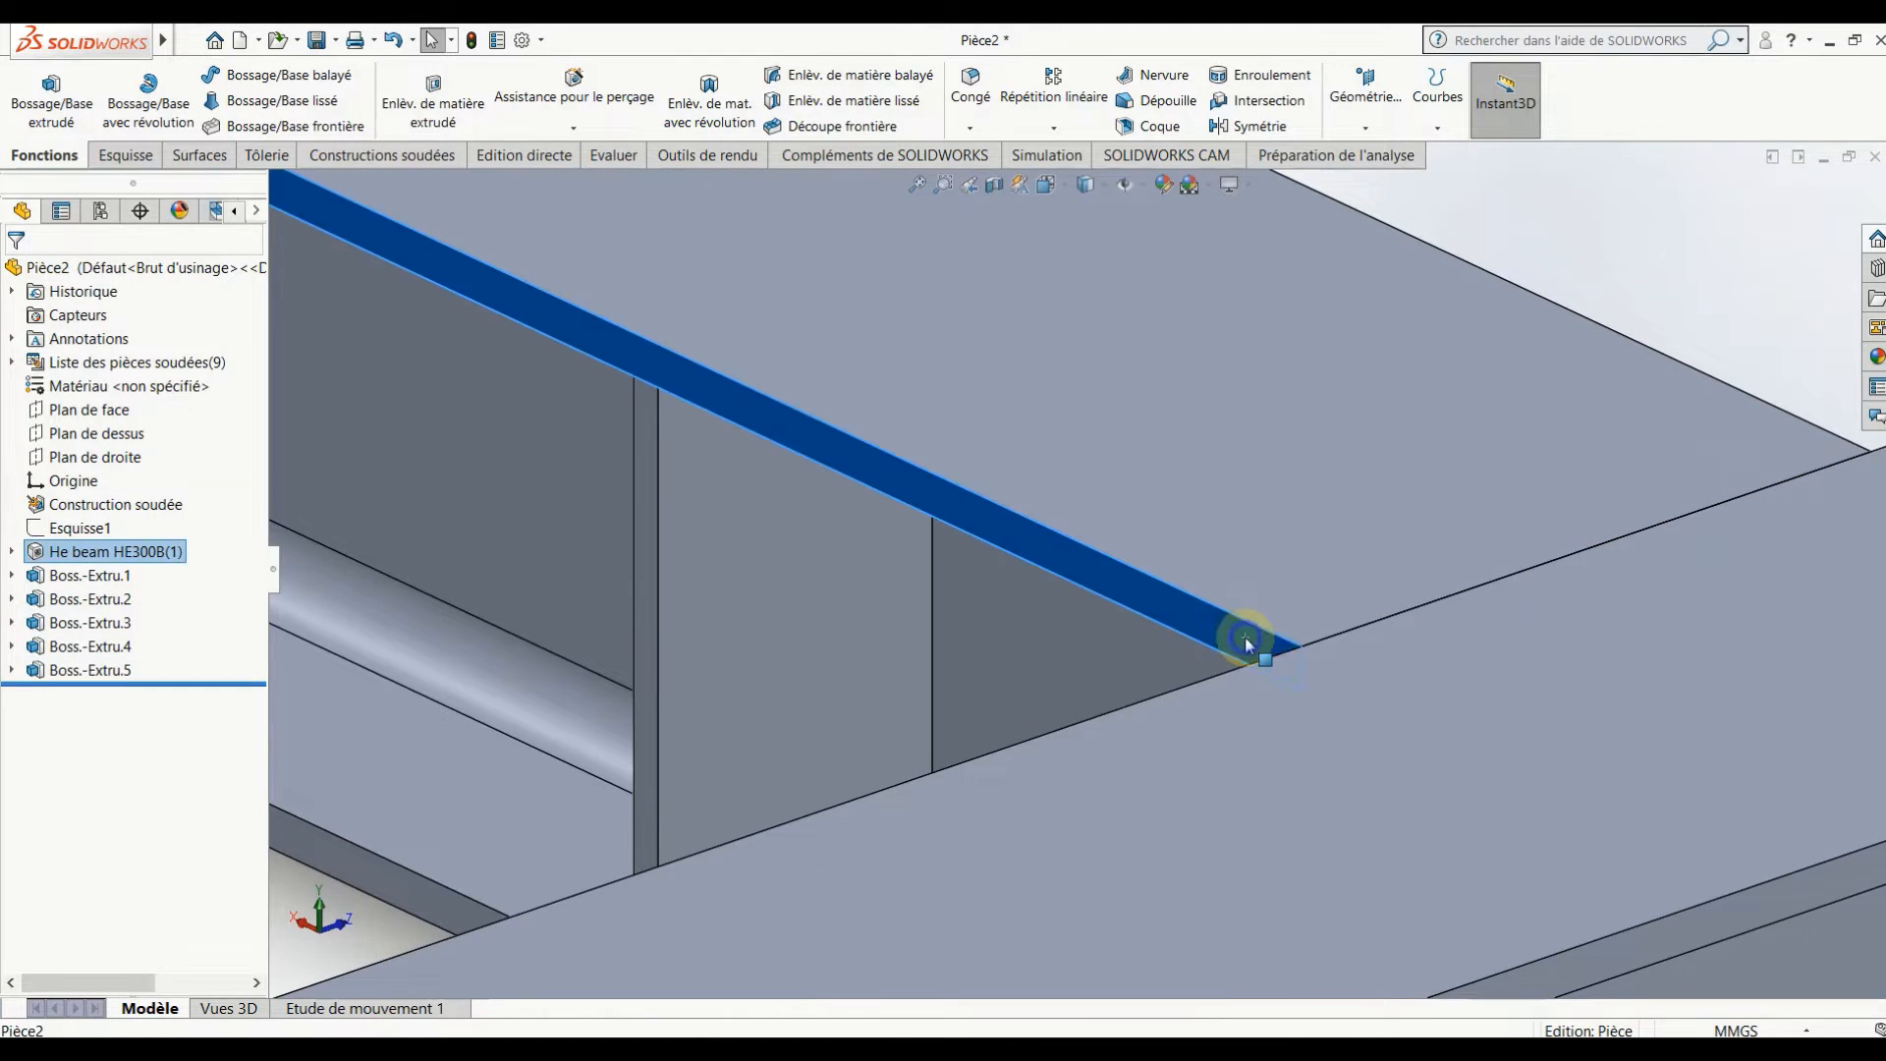
left_click(1298, 548)
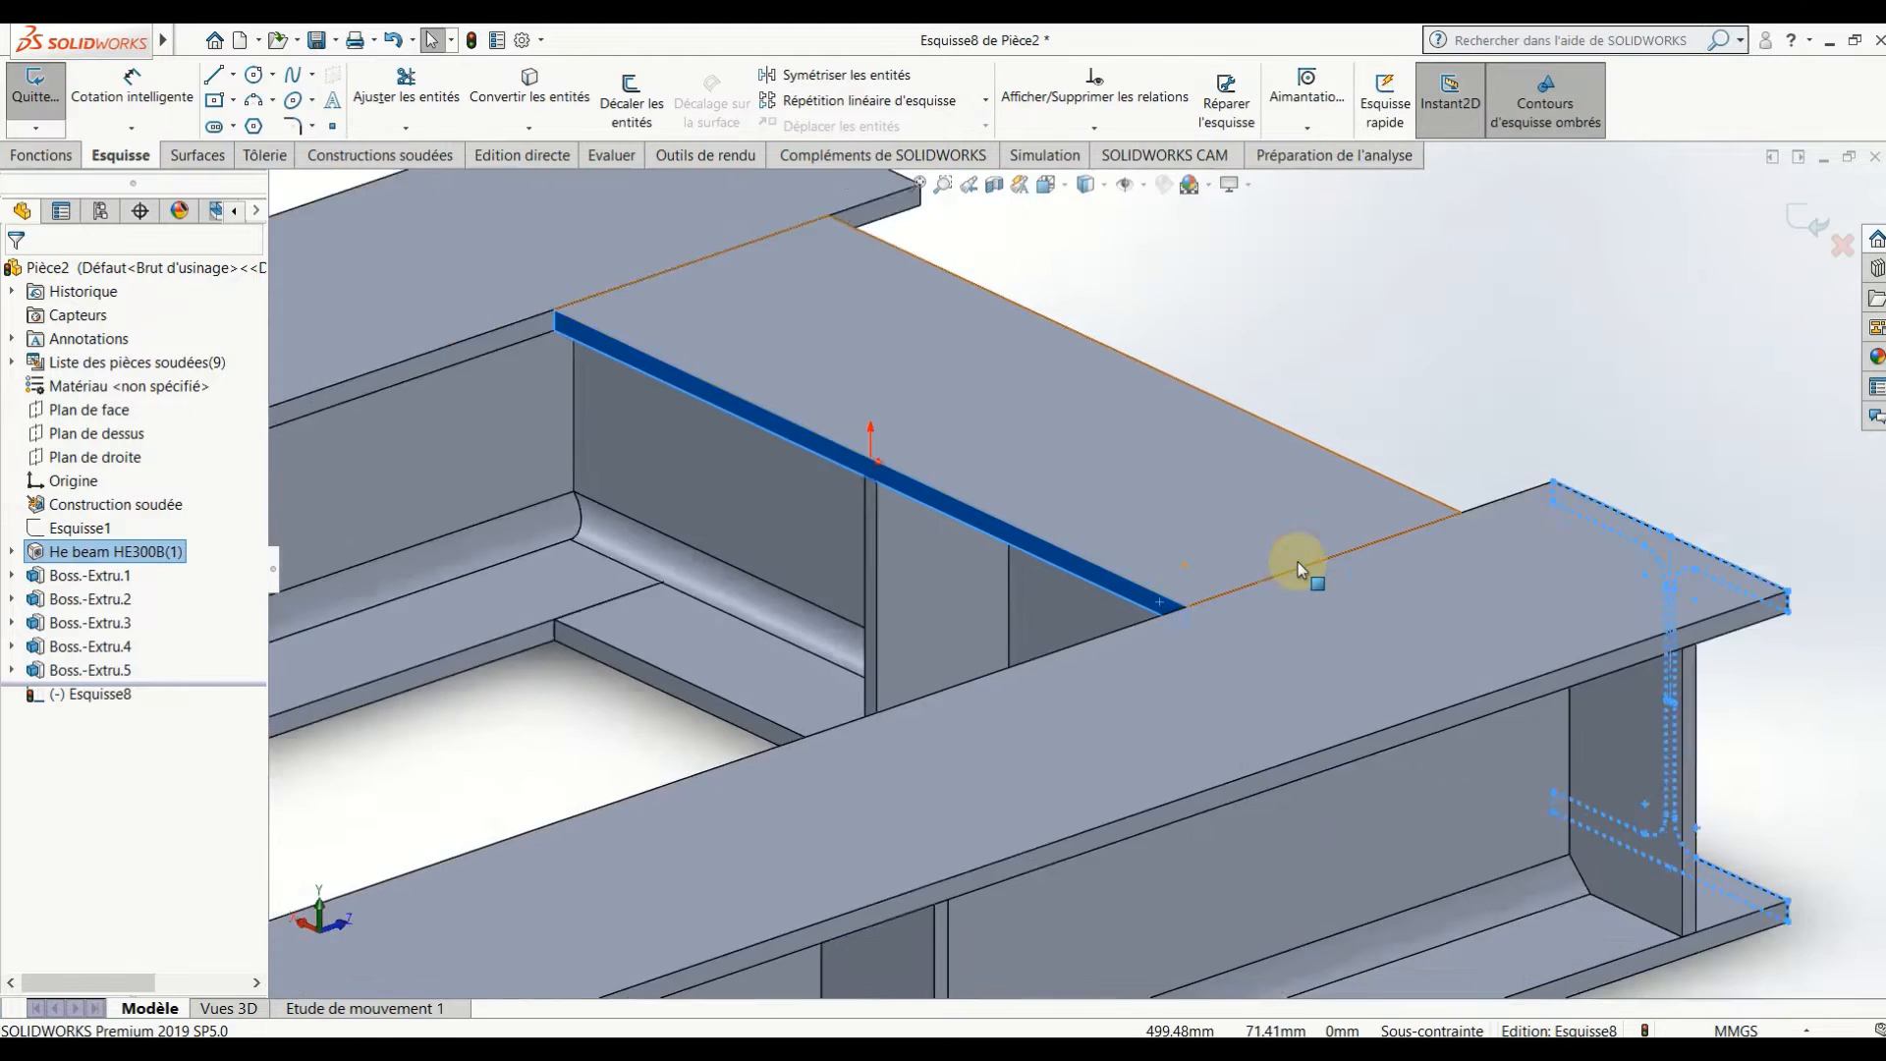
- Convert the face outline of the outer stiffener near the left side beam's front end into sketch entities
scroll(1304, 589, "up", 5)
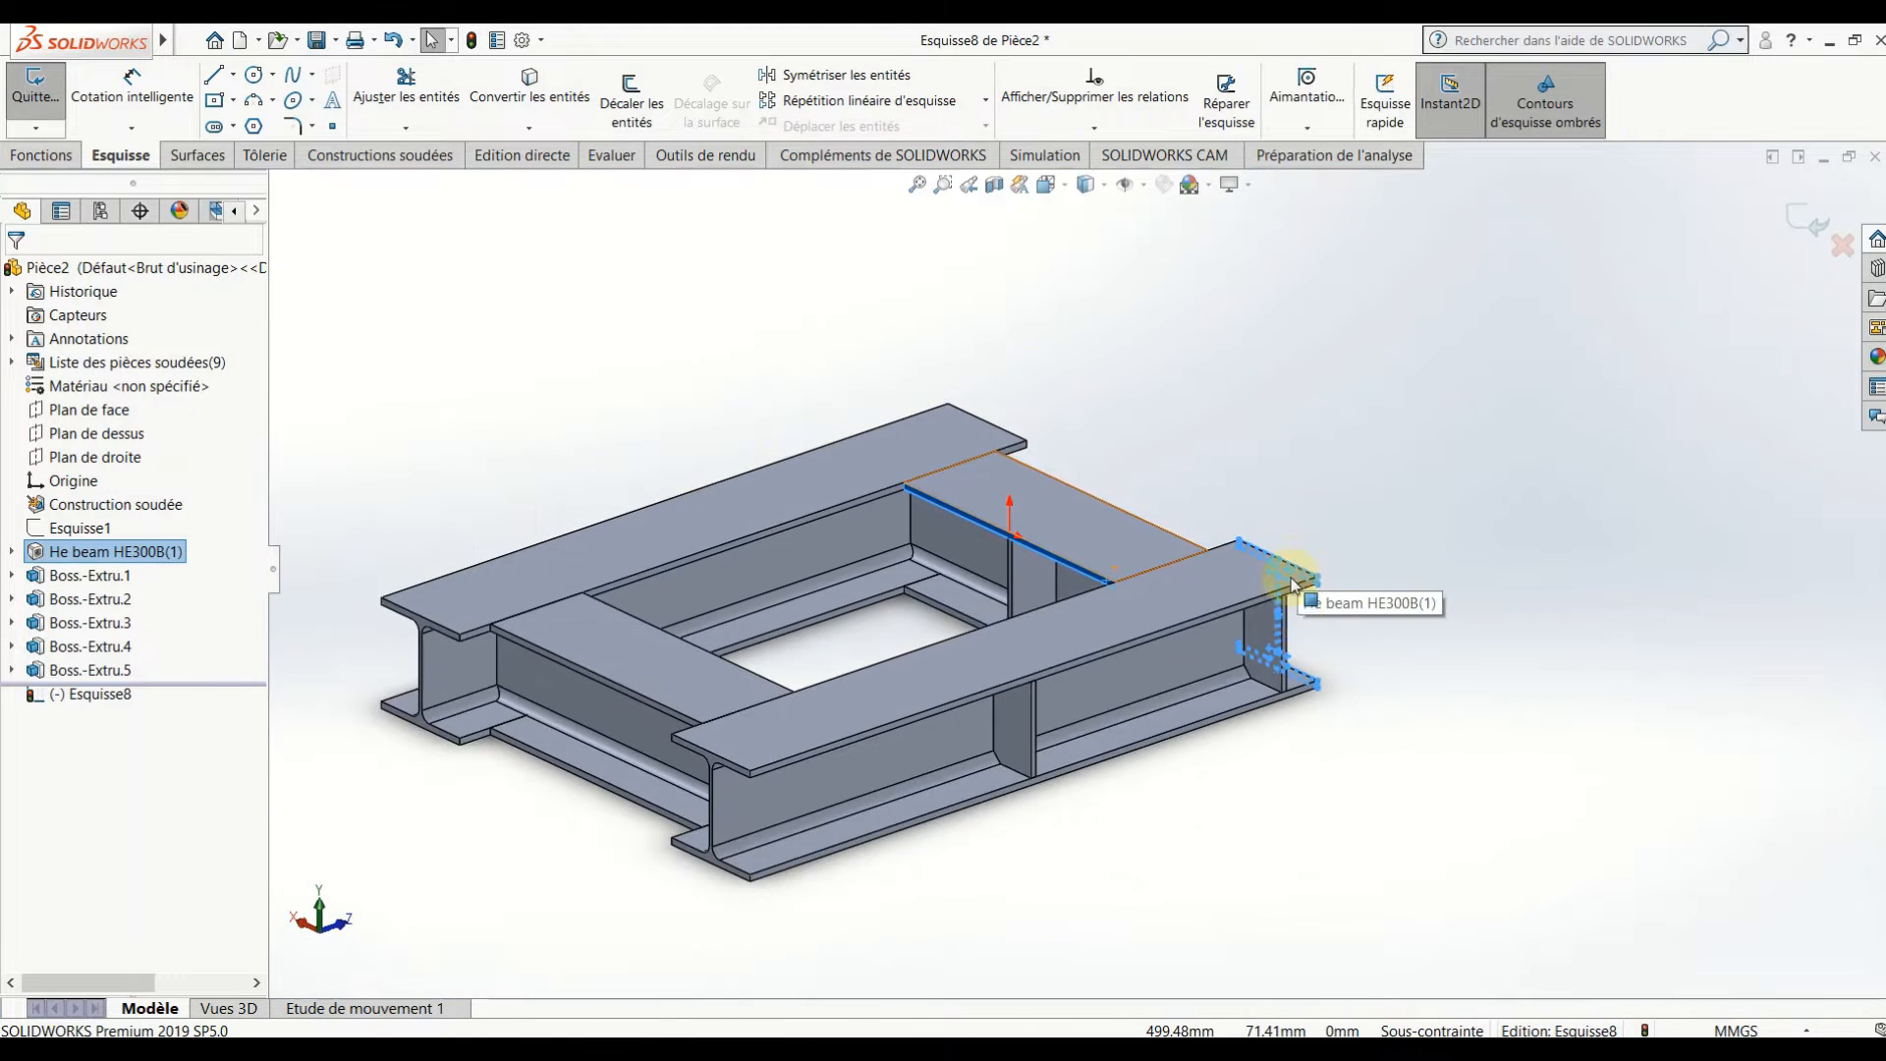
left_click(1265, 648)
left_click(559, 100)
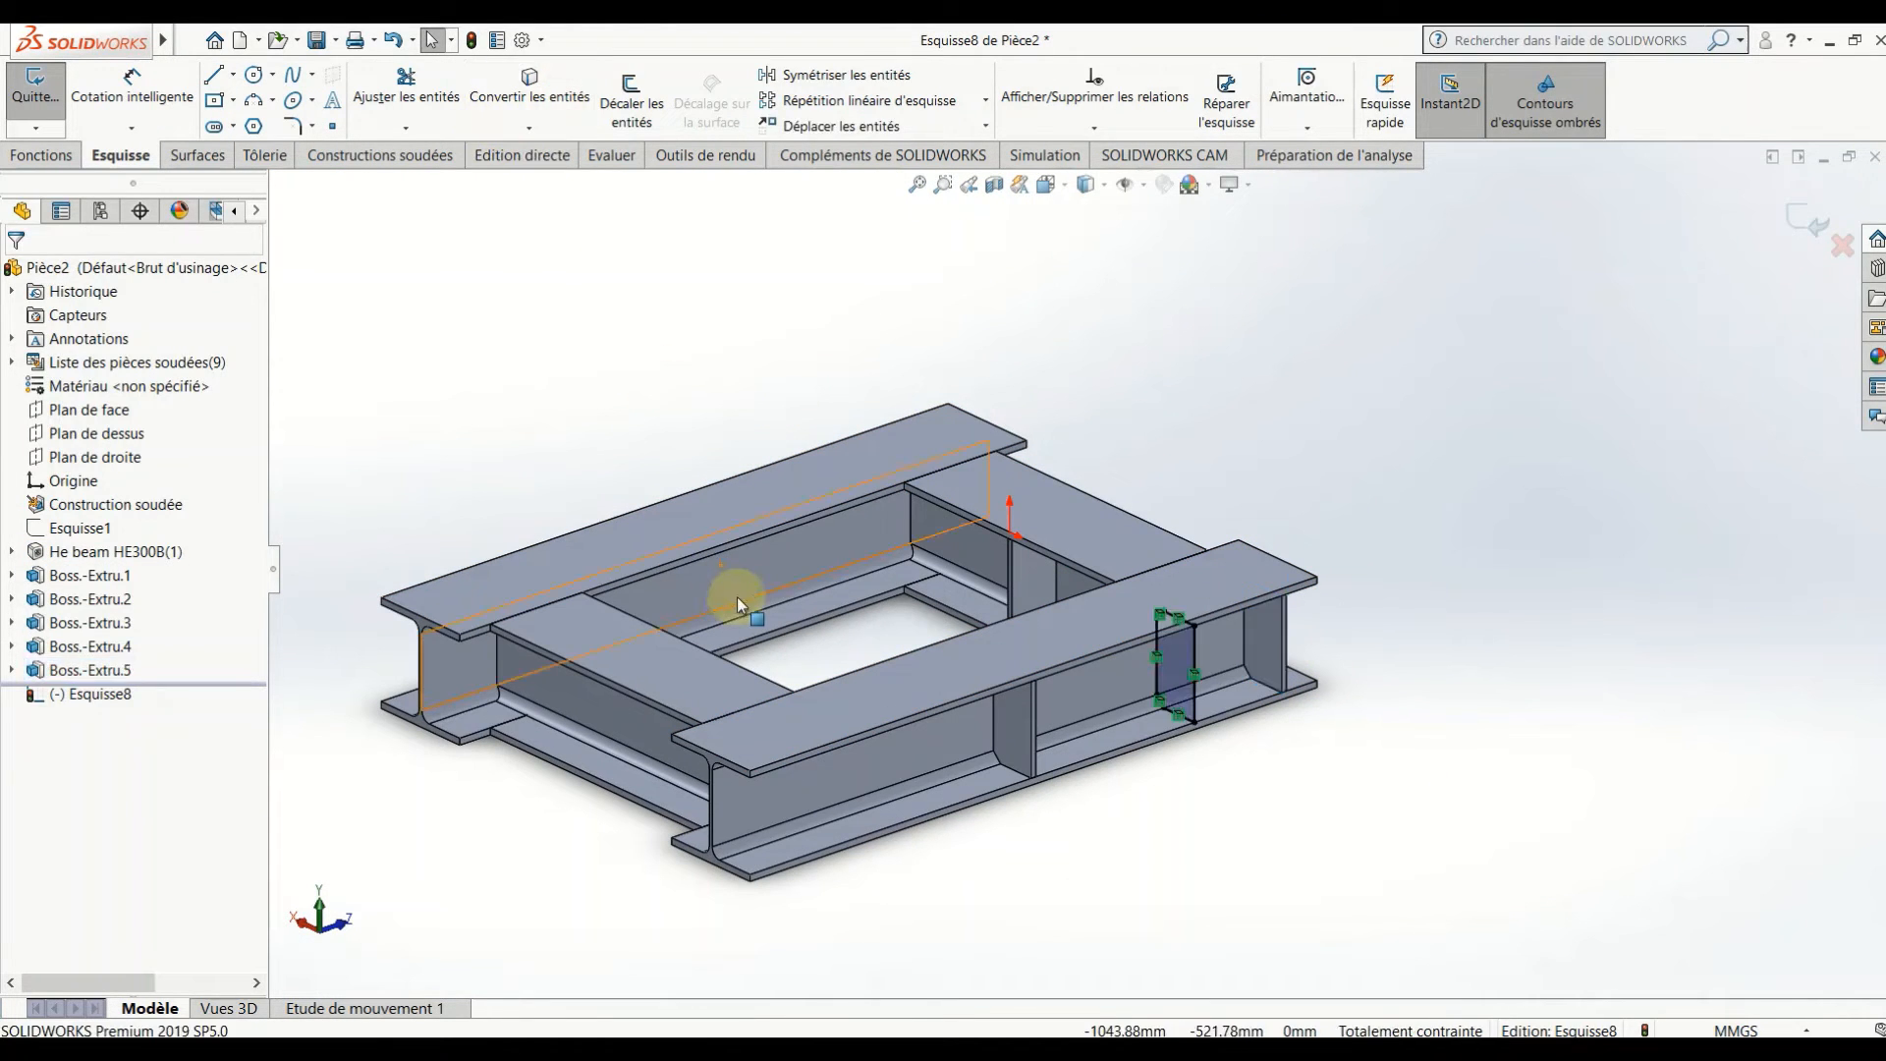
- Extrude the converted stiffener outline near the left side beam's front end 15 mm (Borgne) as a separate body
left_click(41, 157)
left_click(52, 98)
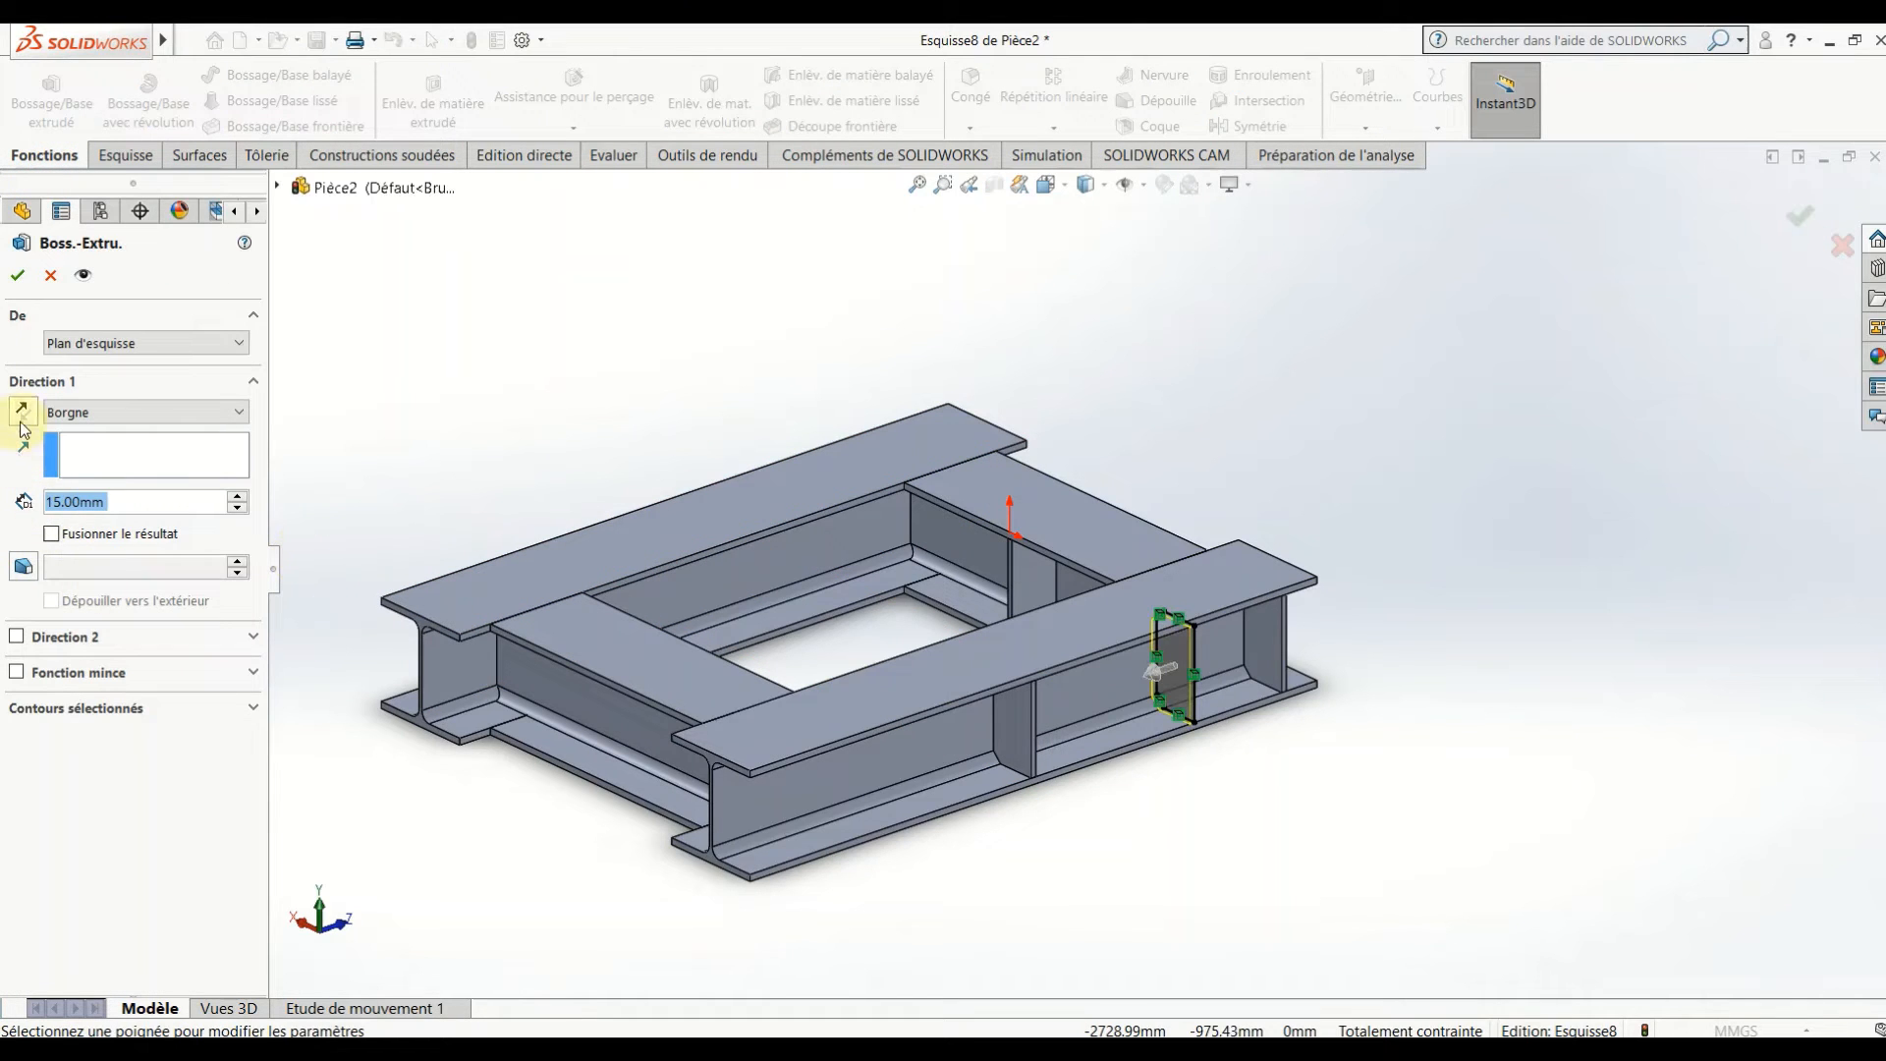
left_click(17, 276)
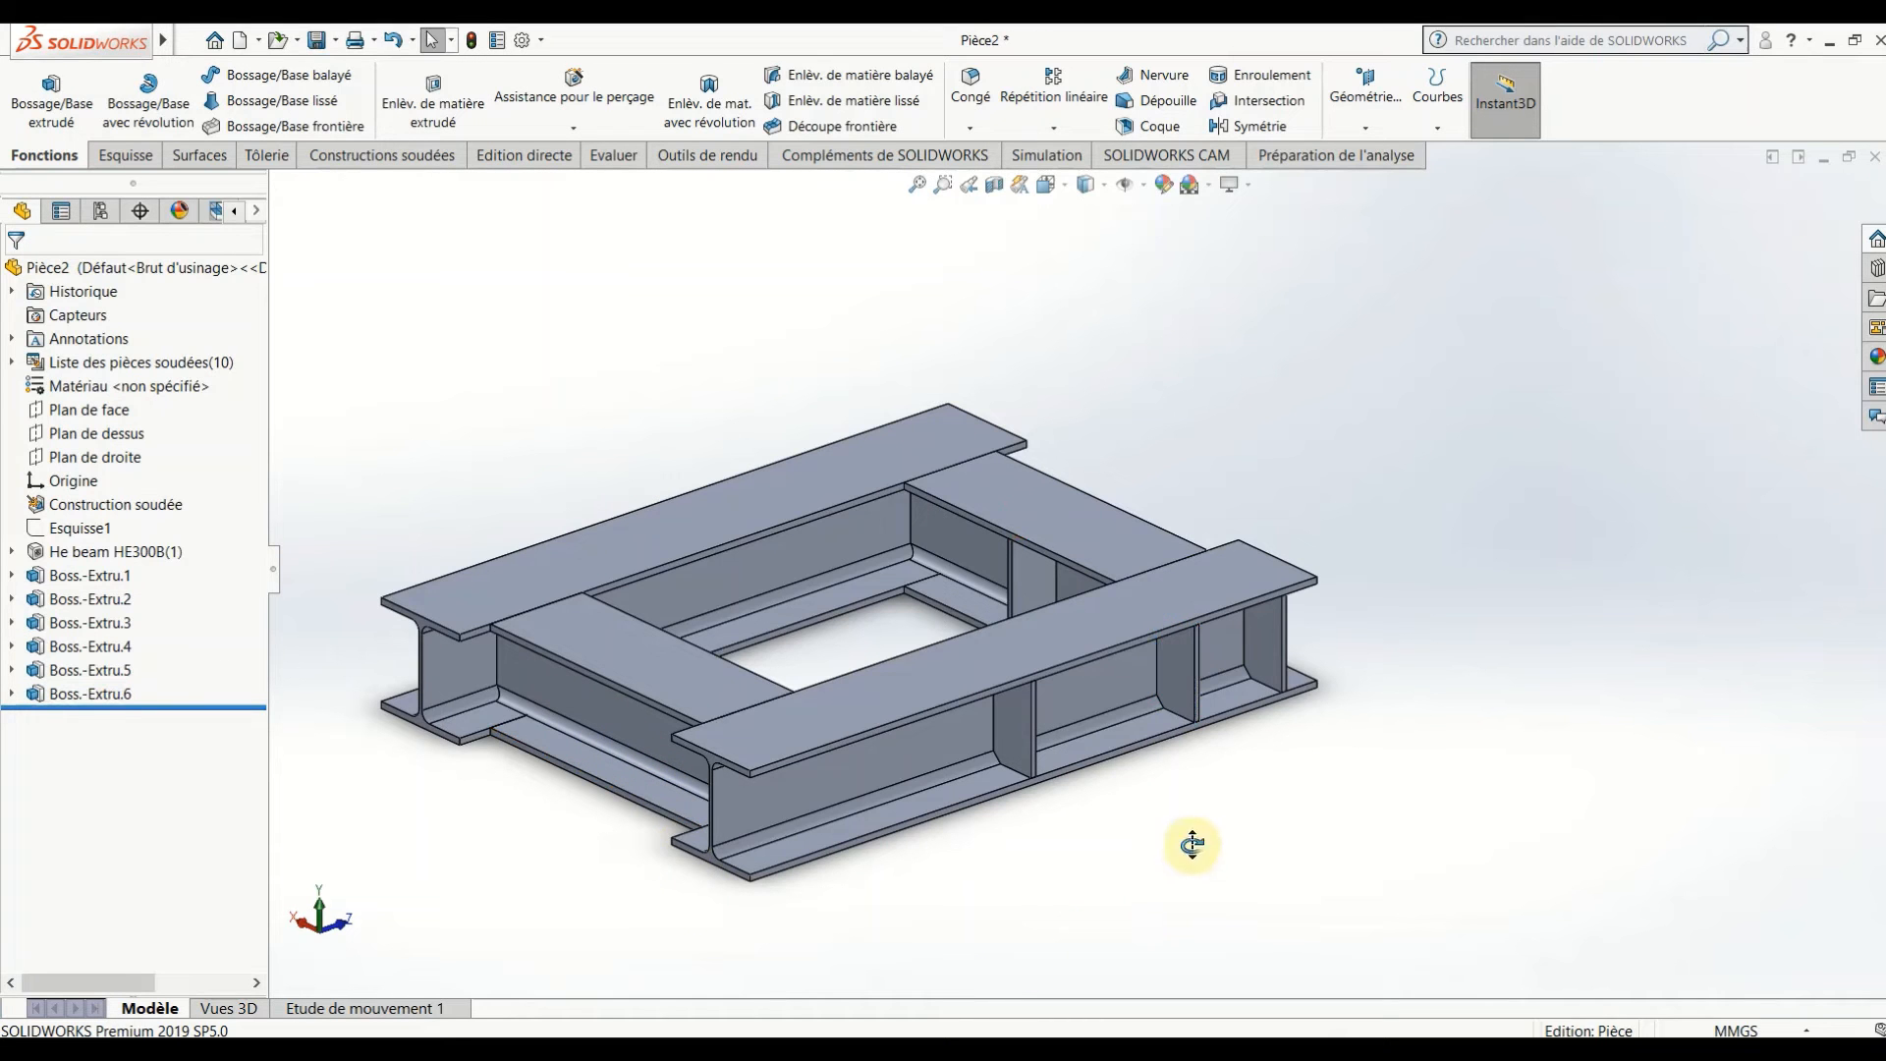
- Mirror the stiffener bodies Boss.-Extru.1, 2, 5 and 6 about Plan de face to the chassis's opposite end
middle_click_drag(1192, 845, 939, 851)
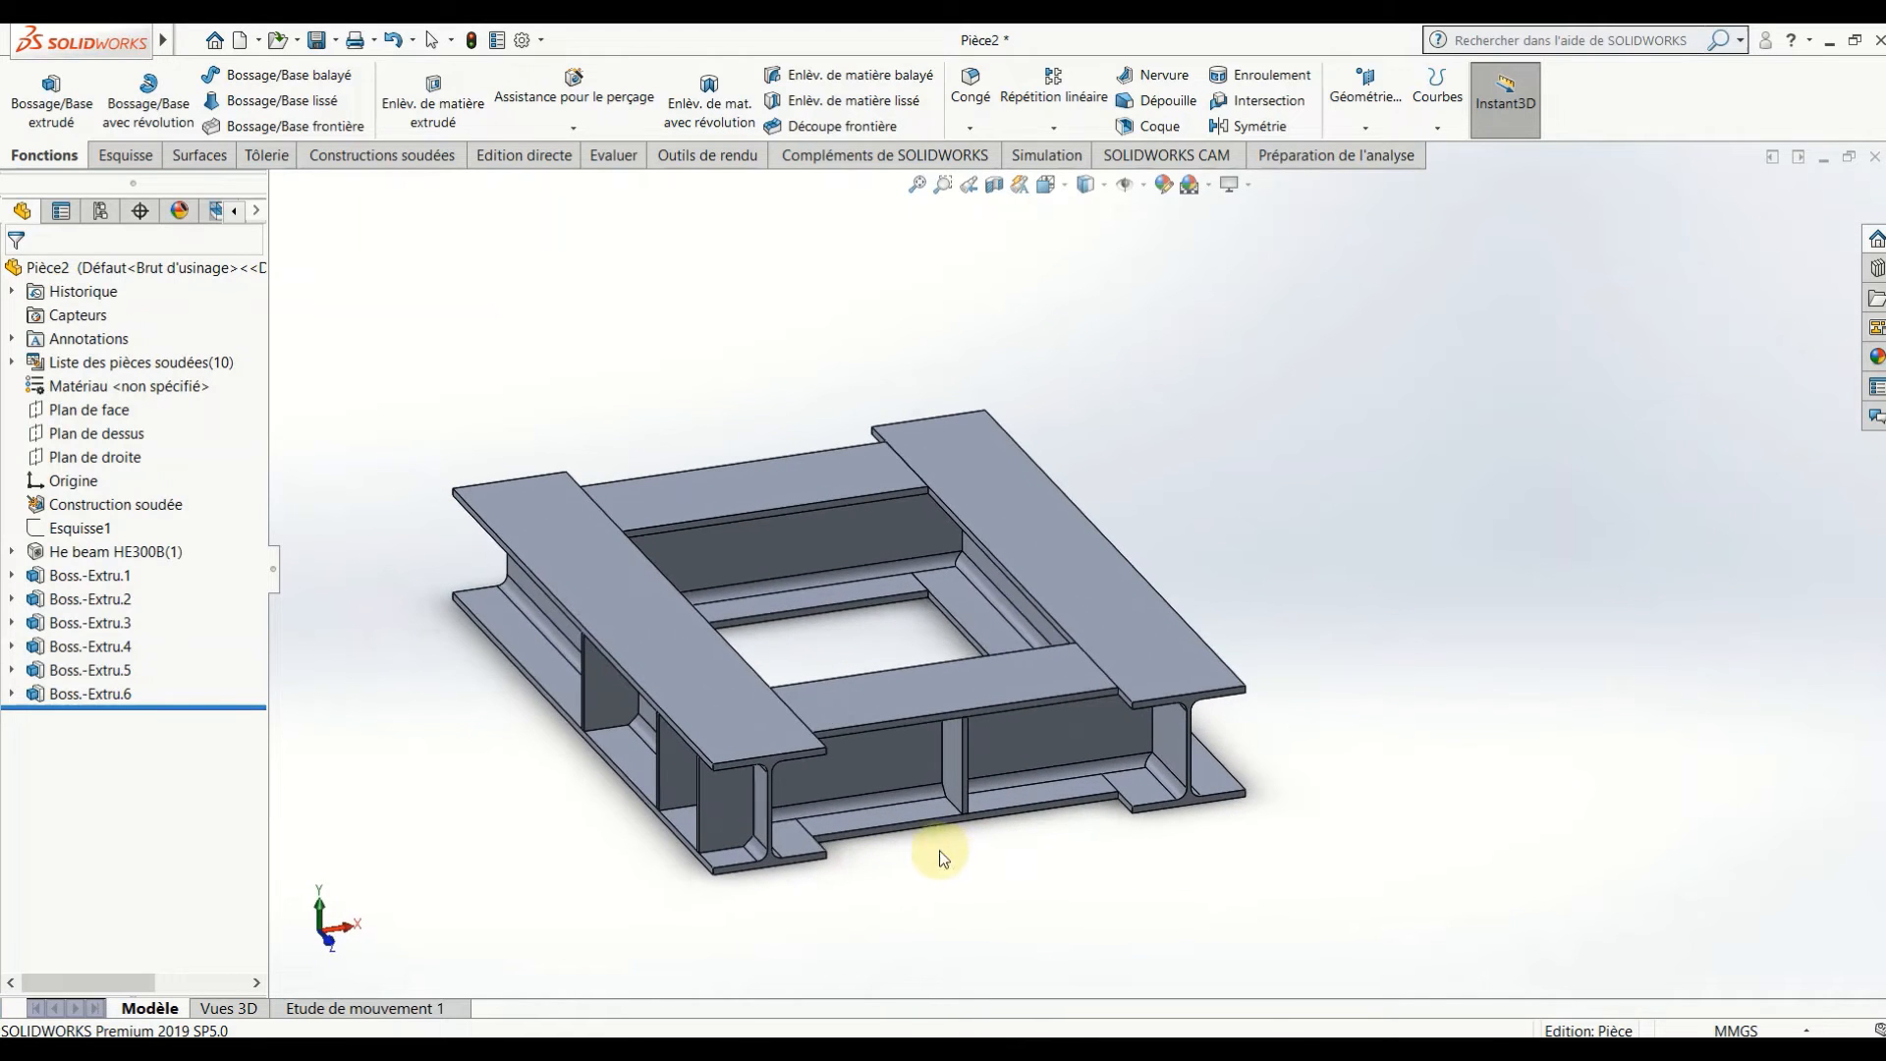
left_click(115, 412)
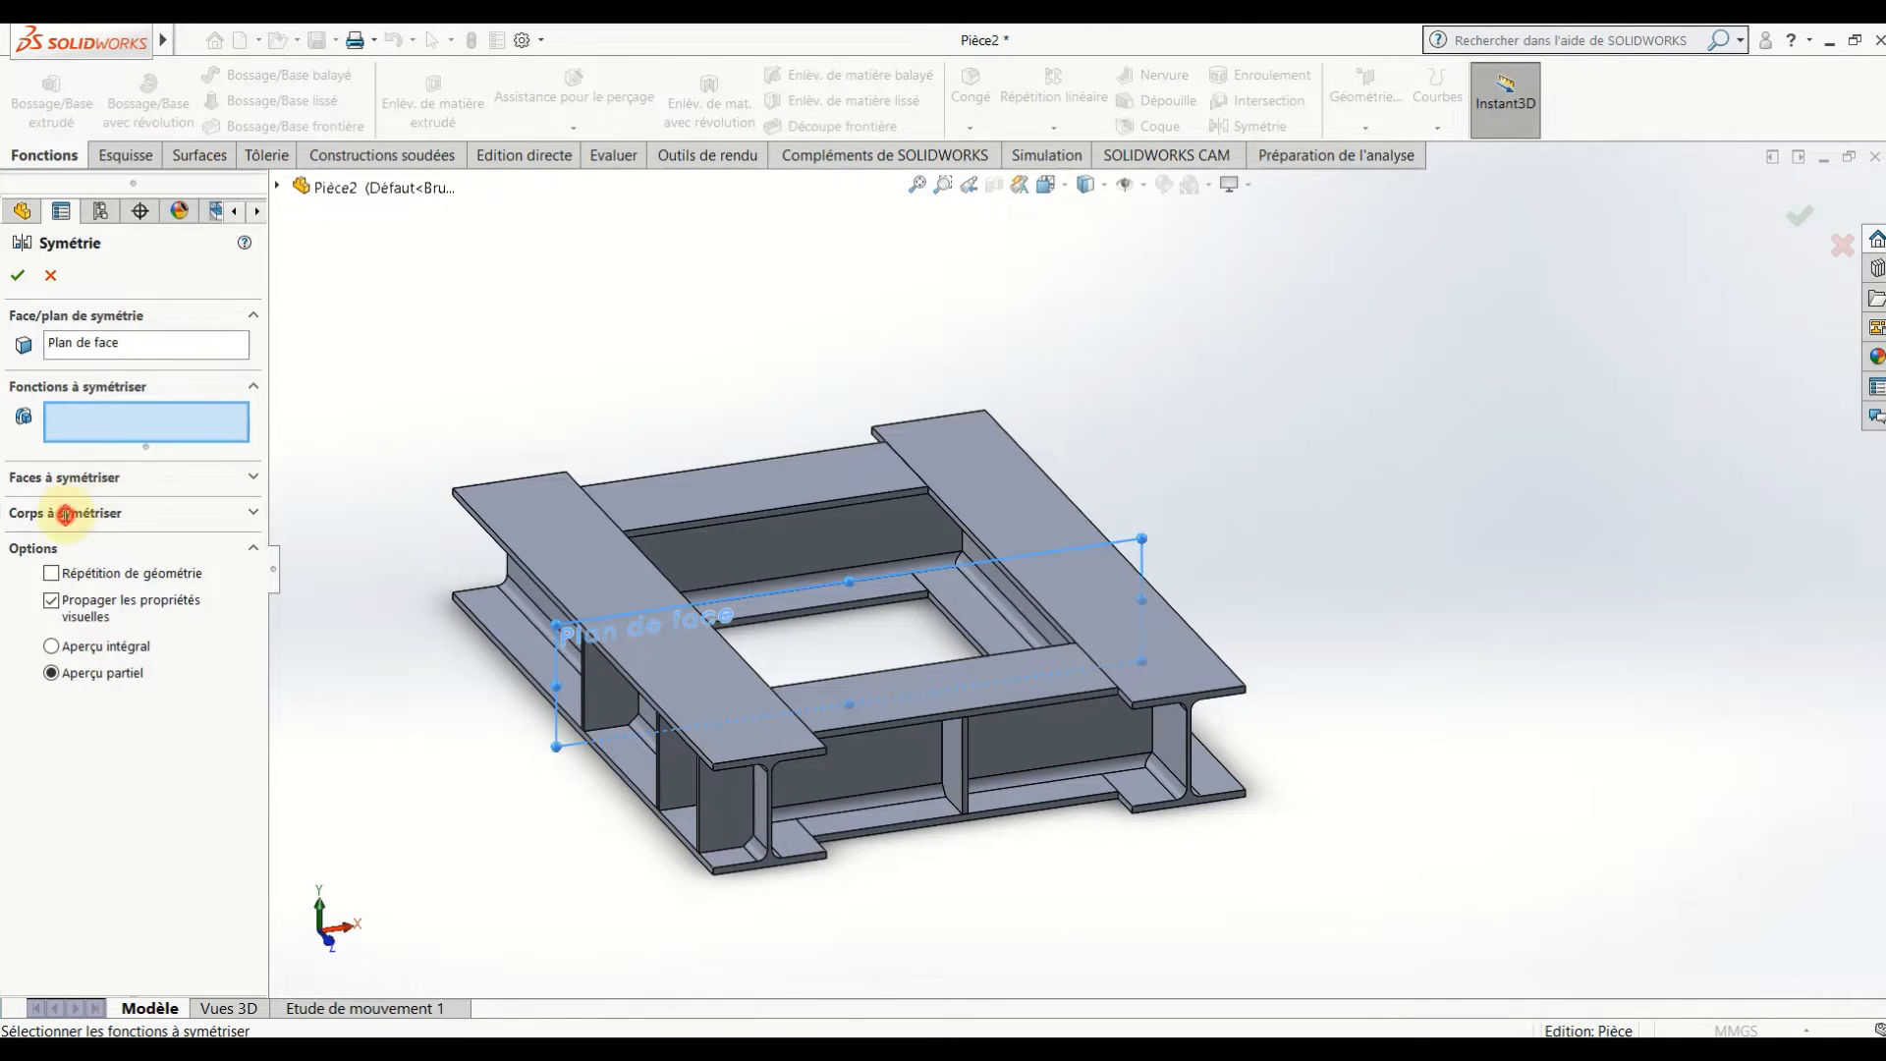
left_click(64, 513)
left_click(958, 768)
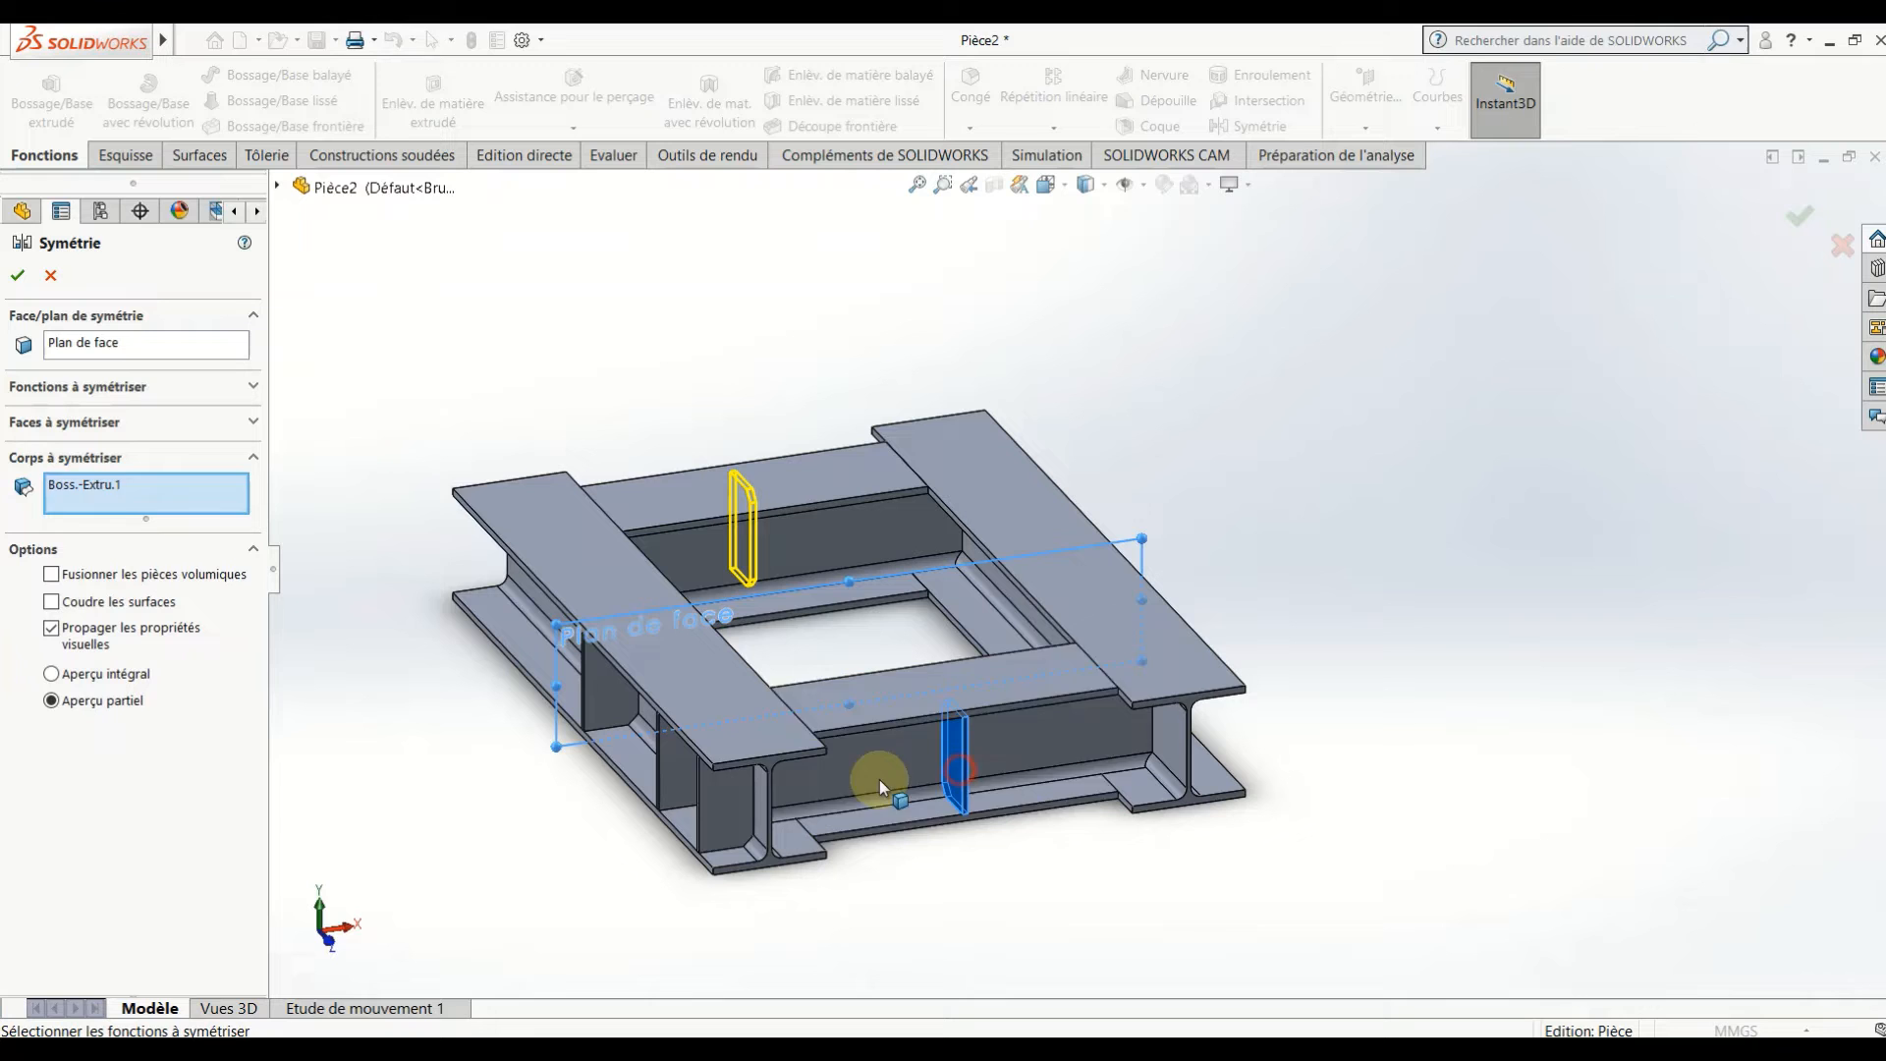
left_click(712, 814)
left_click(677, 778)
middle_click_drag(678, 778, 968, 718)
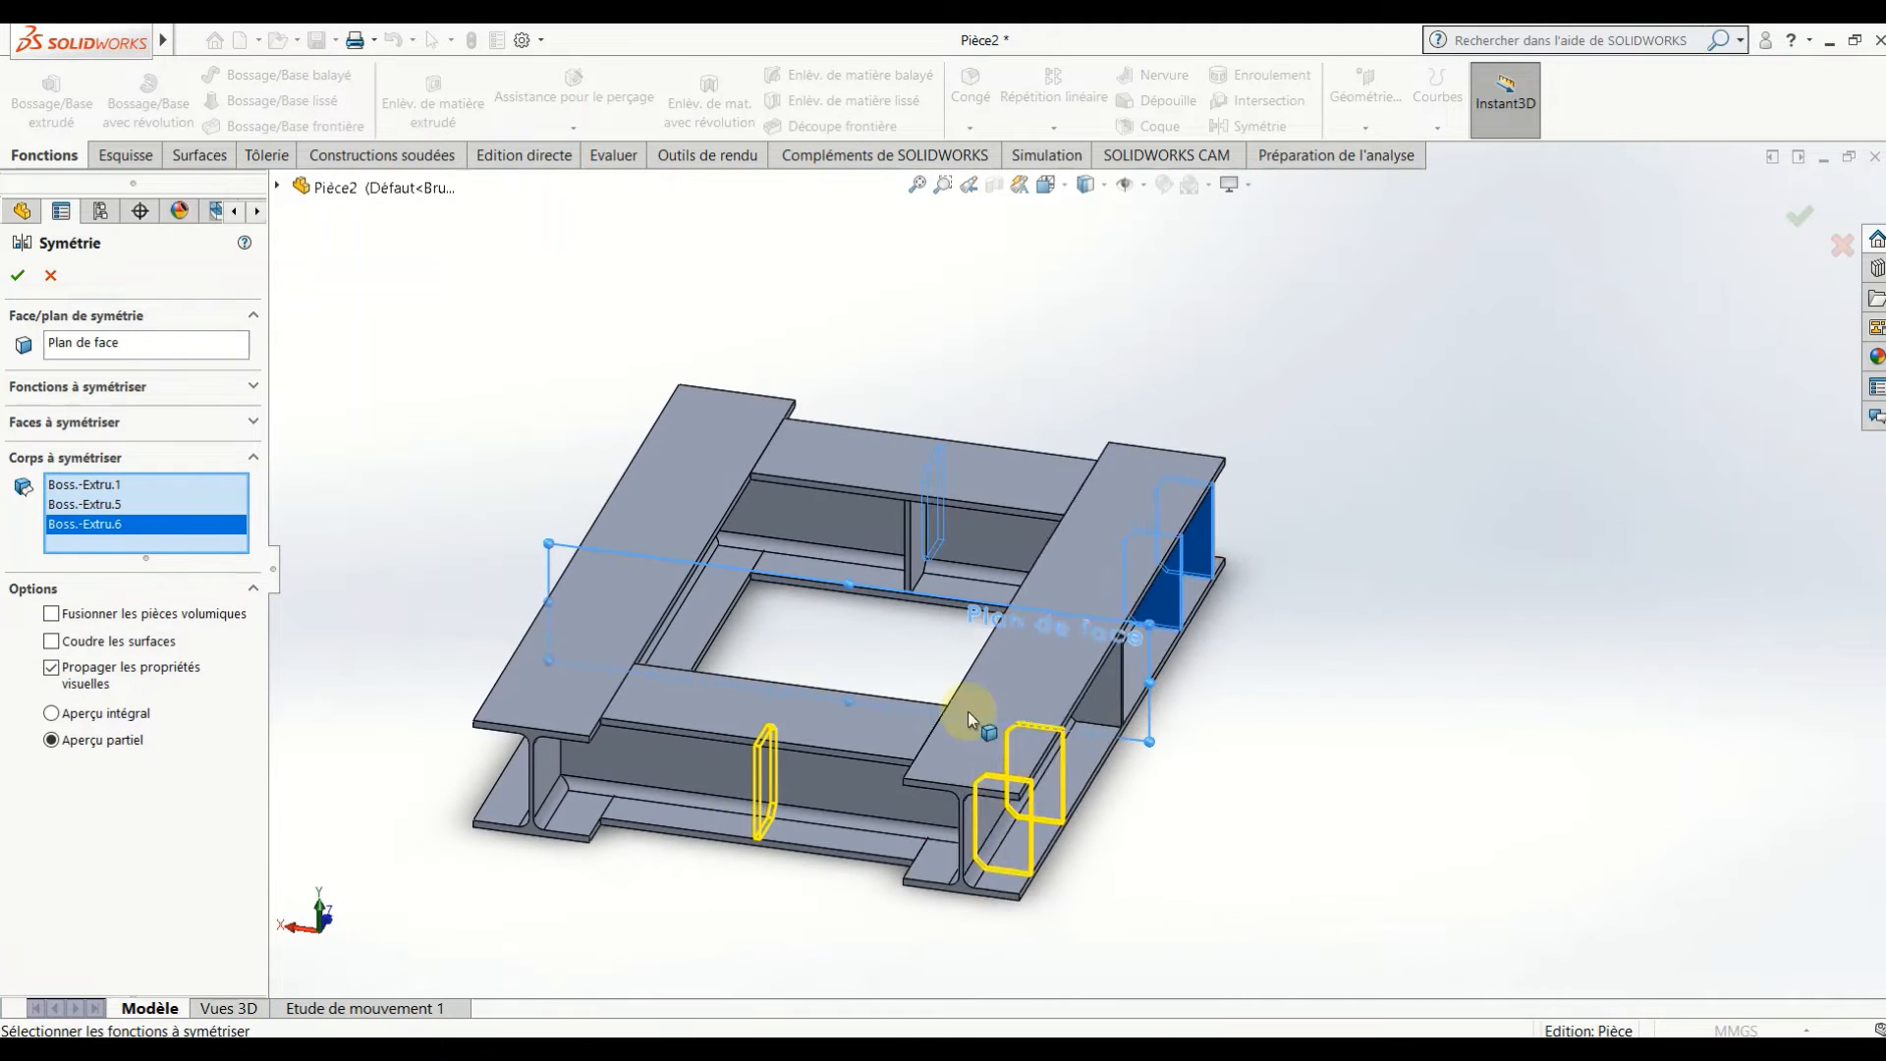
left_click(919, 548)
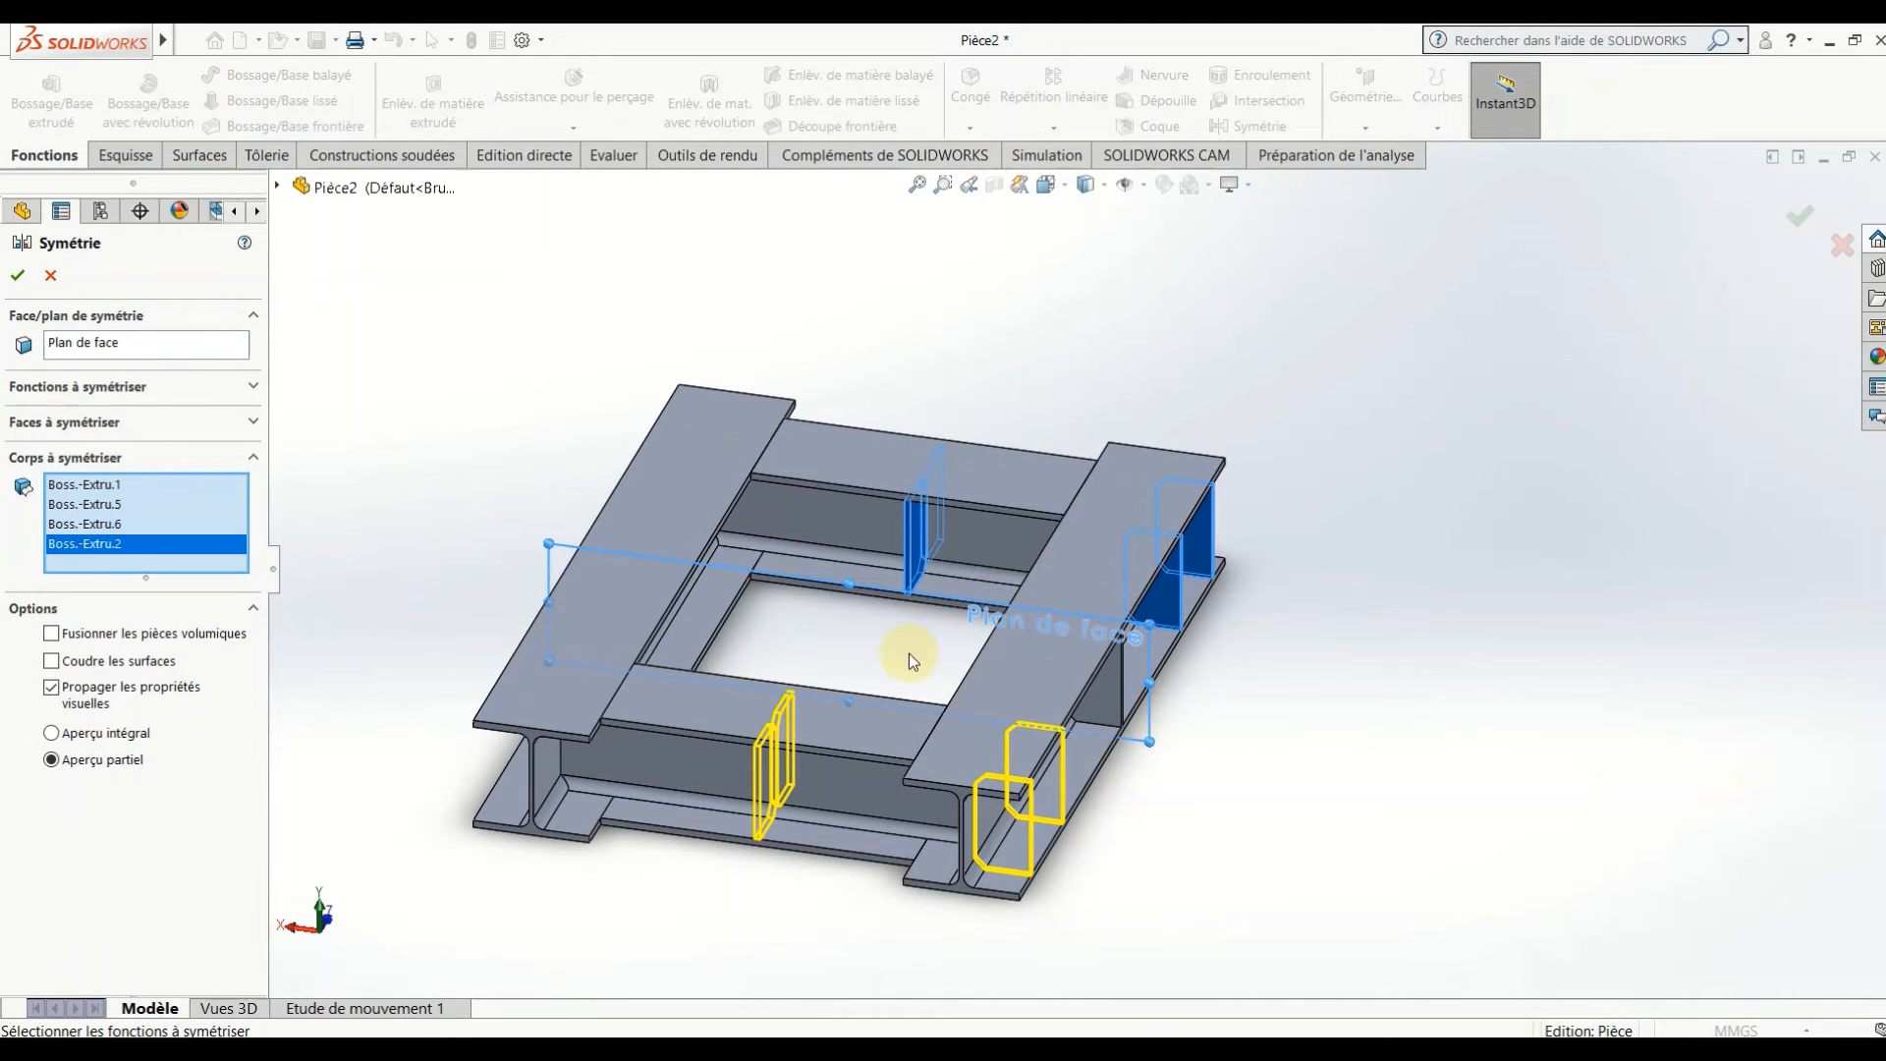
left_click(17, 278)
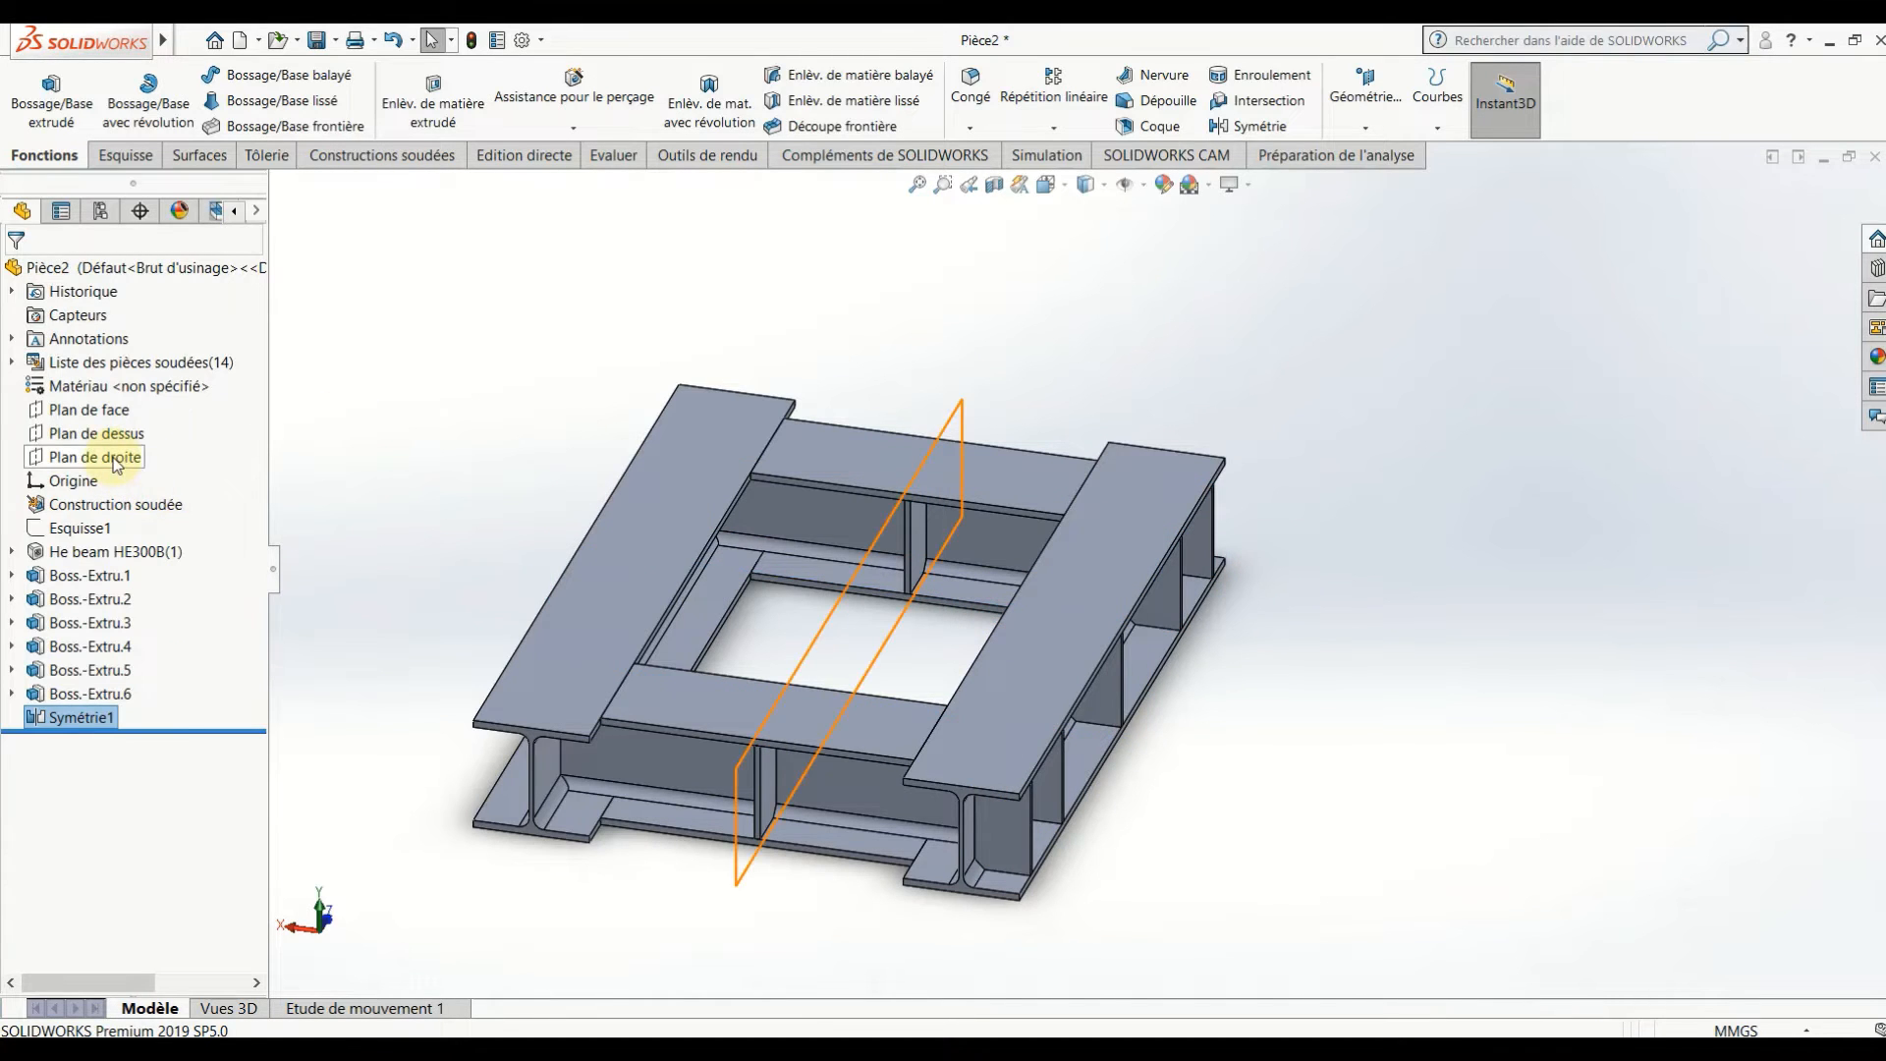
- Mirror the left side beam's six stiffener bodies, outer and inner, about Plan de droite onto the opposite side beam
left_click(115, 458)
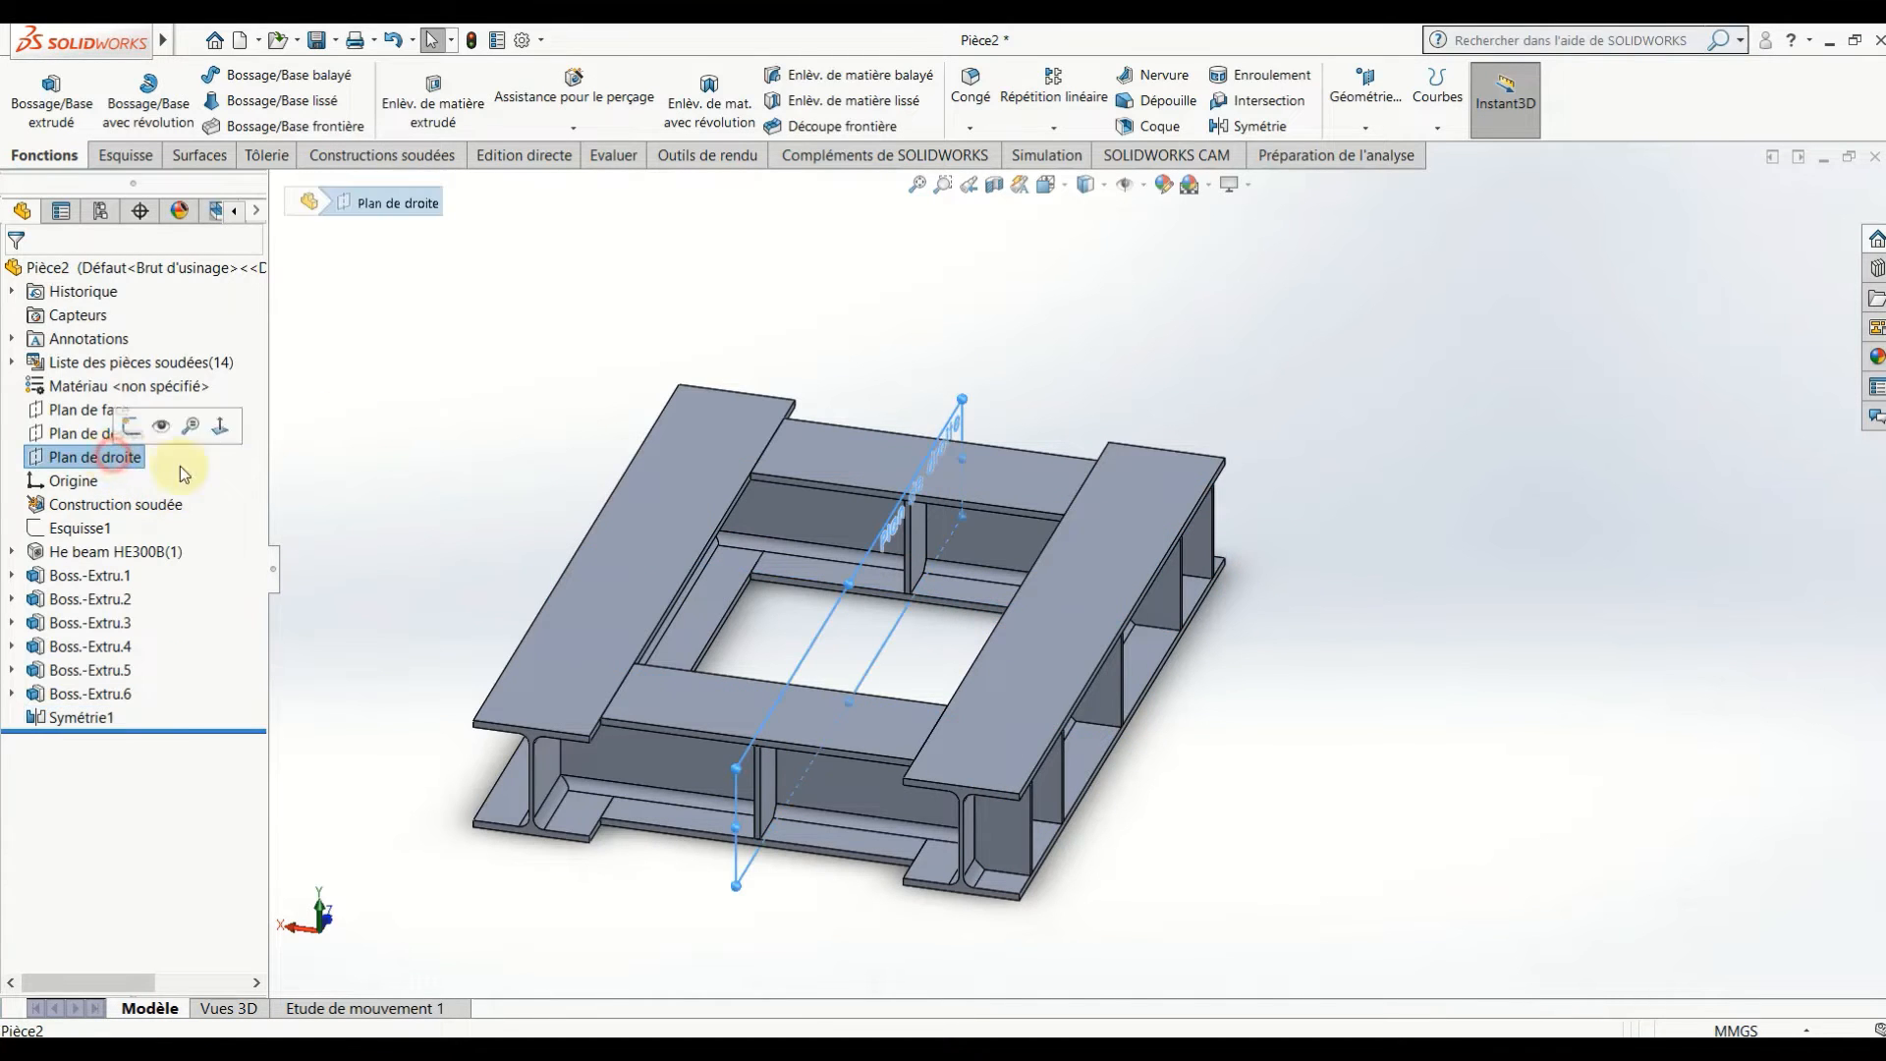
left_click(1259, 127)
middle_click_drag(1037, 754, 842, 757)
left_click(922, 766)
left_click(921, 767)
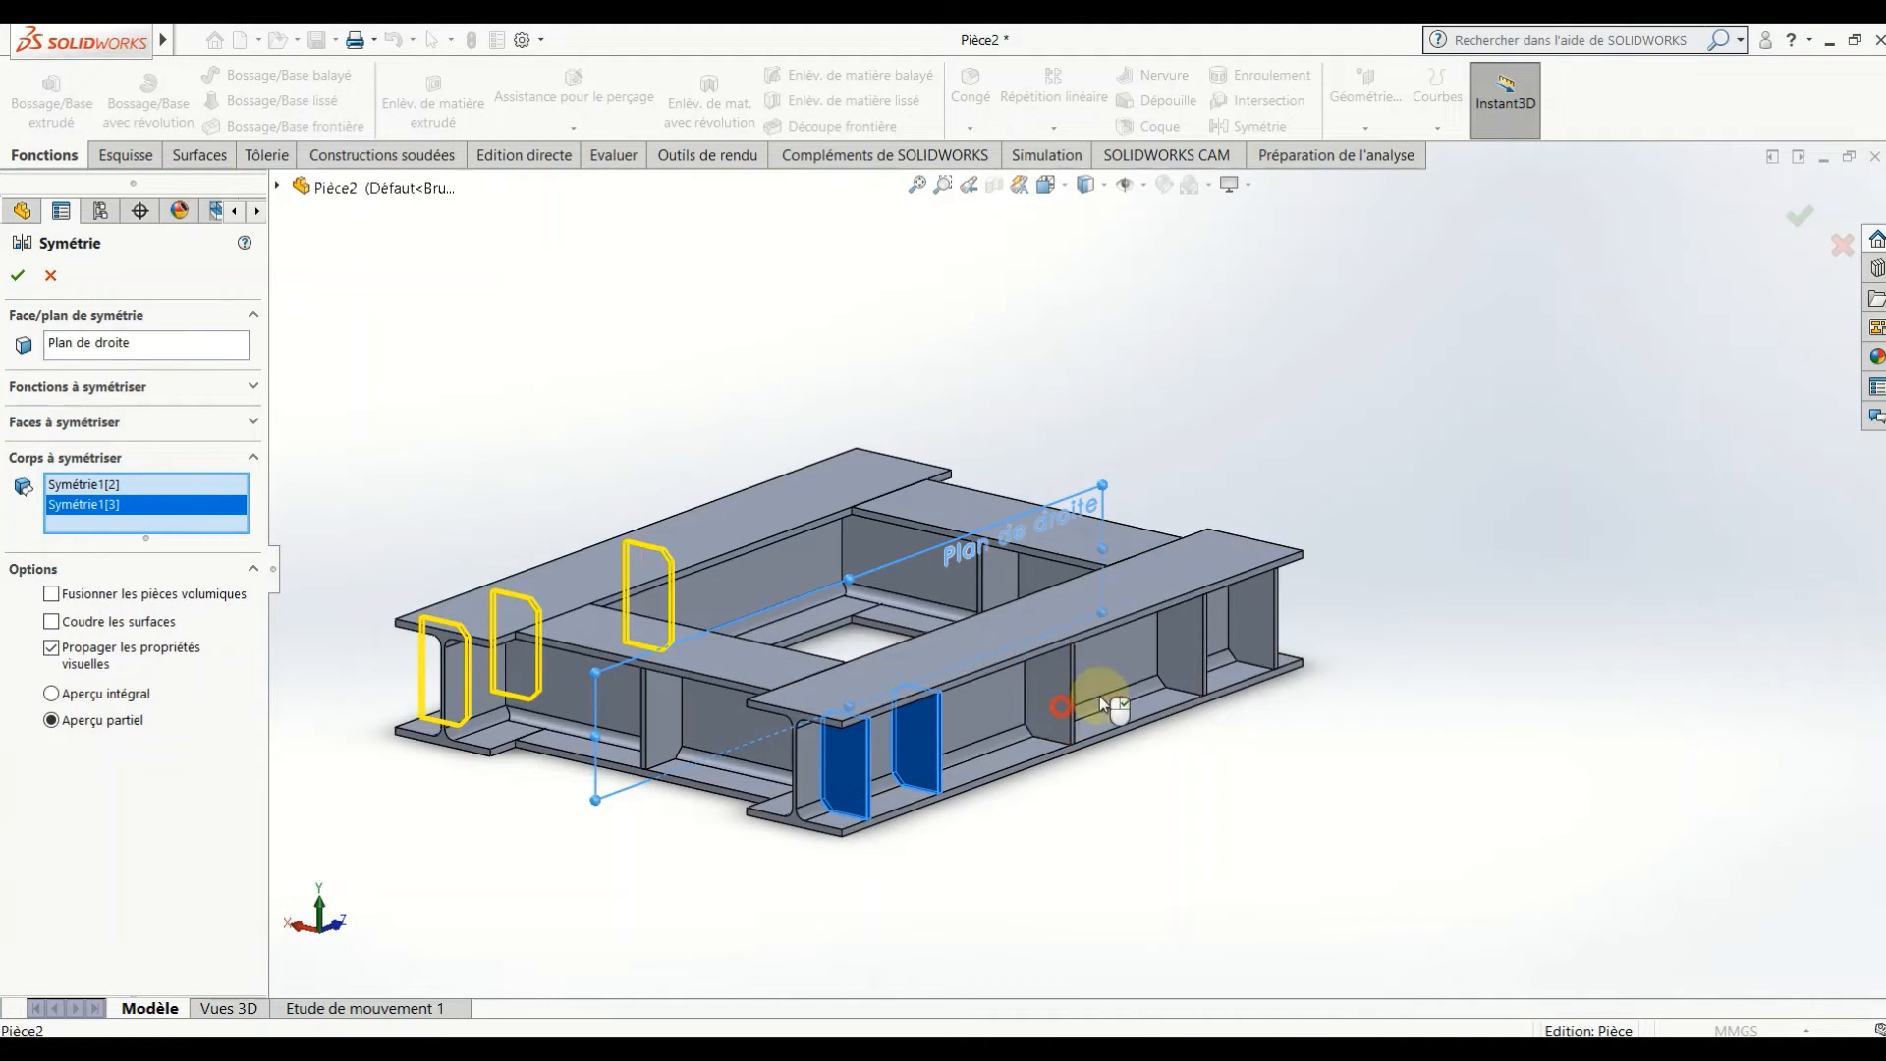
left_click(1049, 688)
left_click(1187, 653)
left_click(1271, 632)
middle_click_drag(1271, 631, 951, 570)
left_click(951, 570)
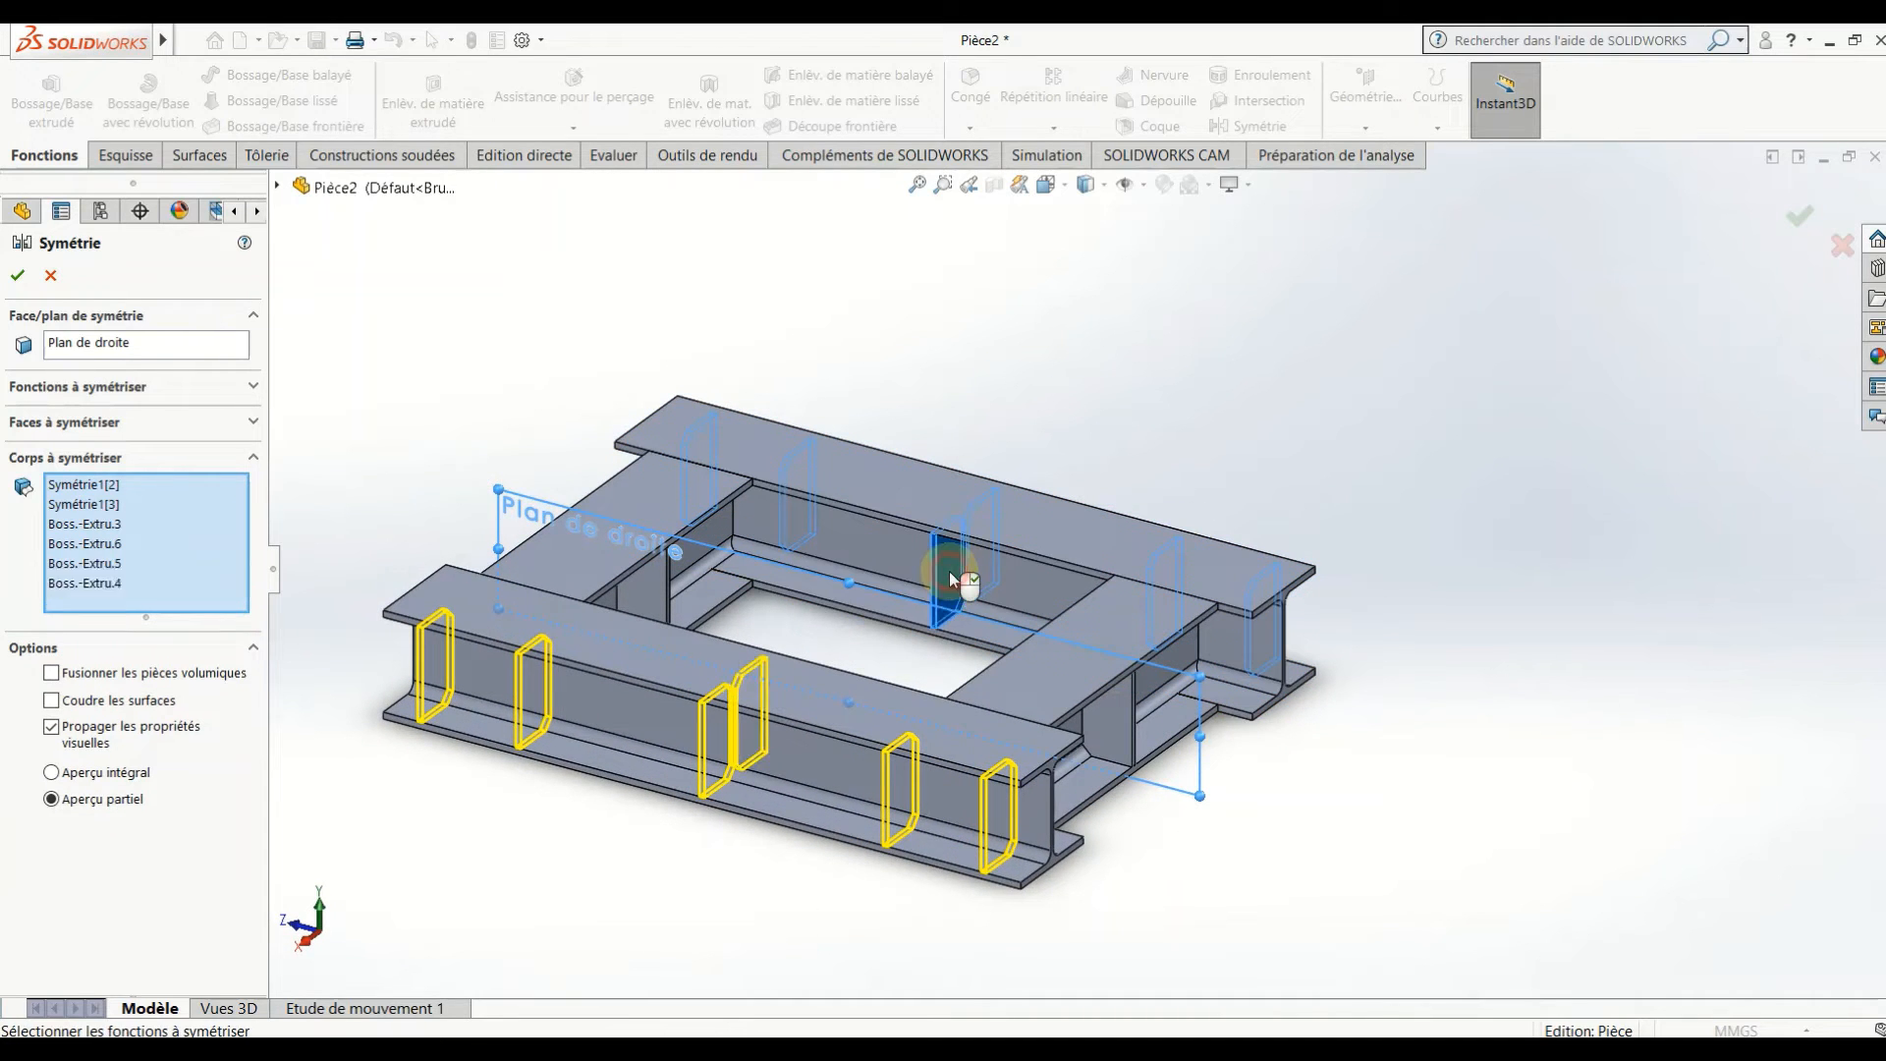
middle_click_drag(884, 627, 550, 629)
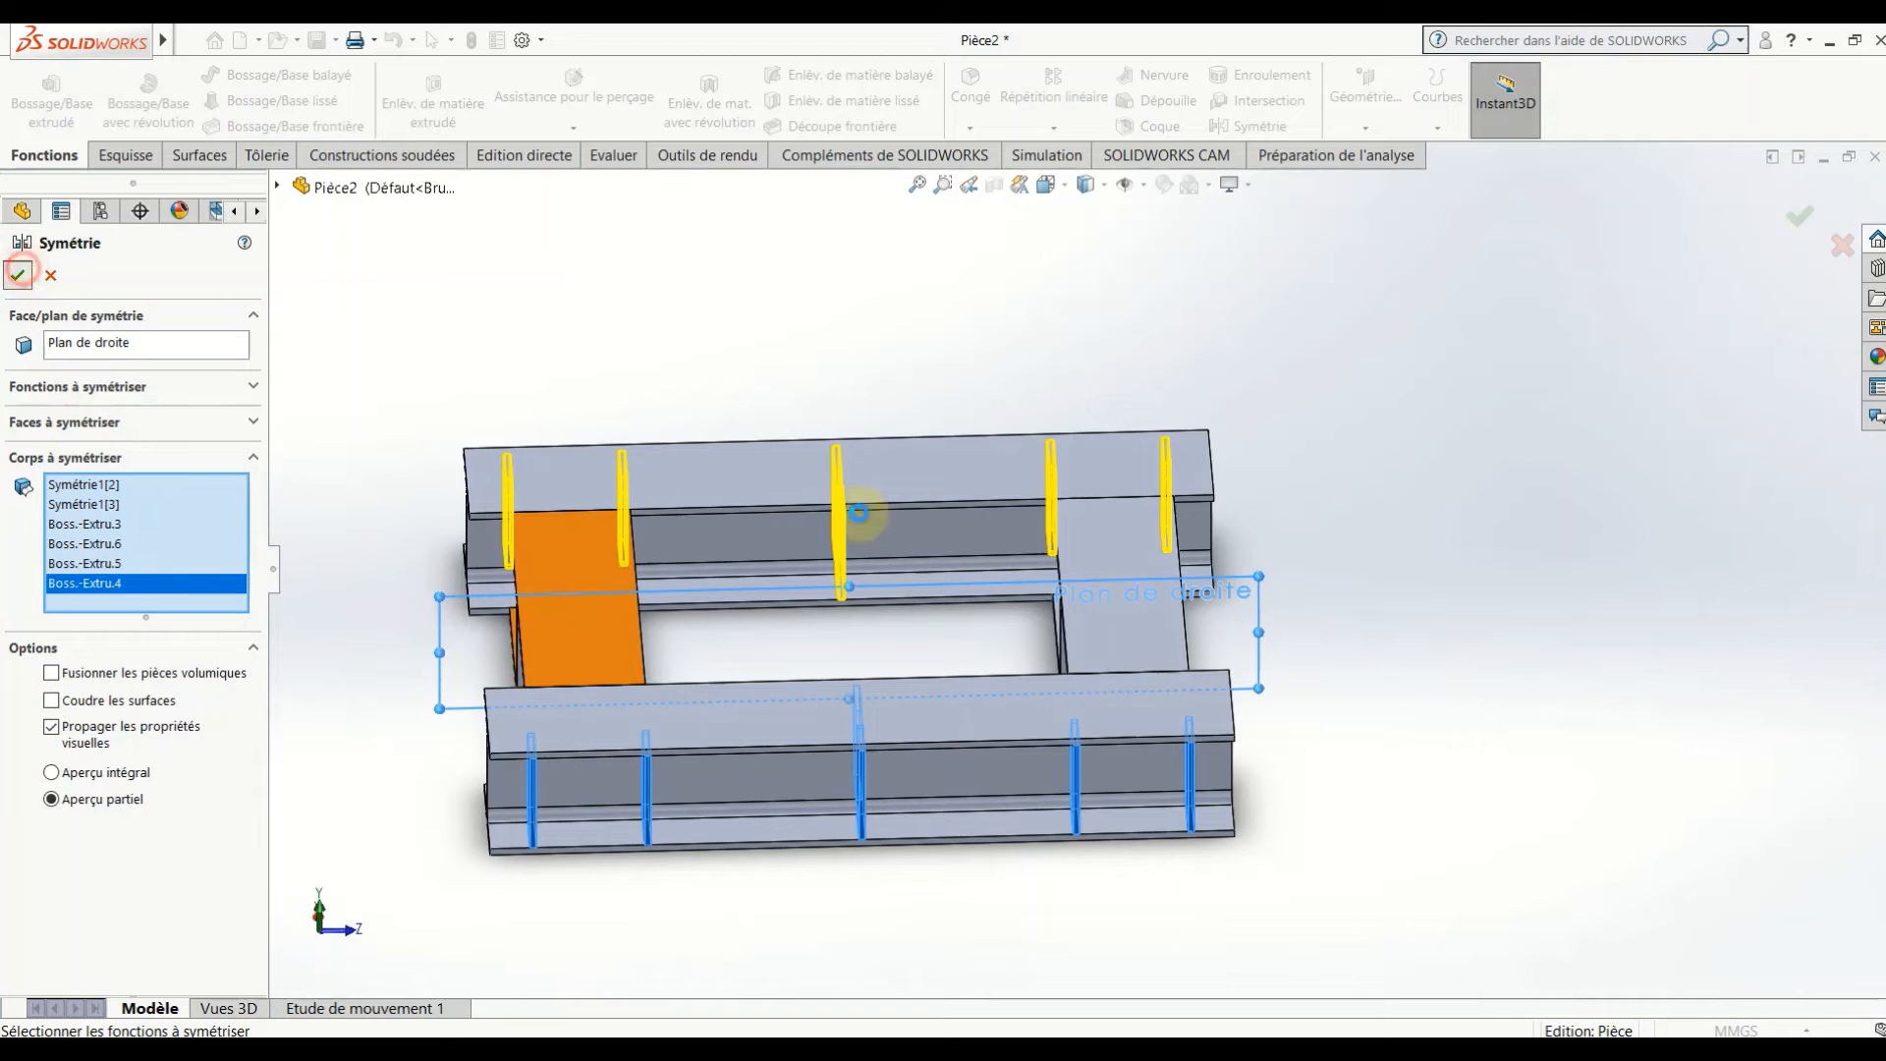
left_click(19, 274)
- Start a sketch on the left side beam's top flange face and view it from above
middle_click_drag(1221, 529, 1207, 611)
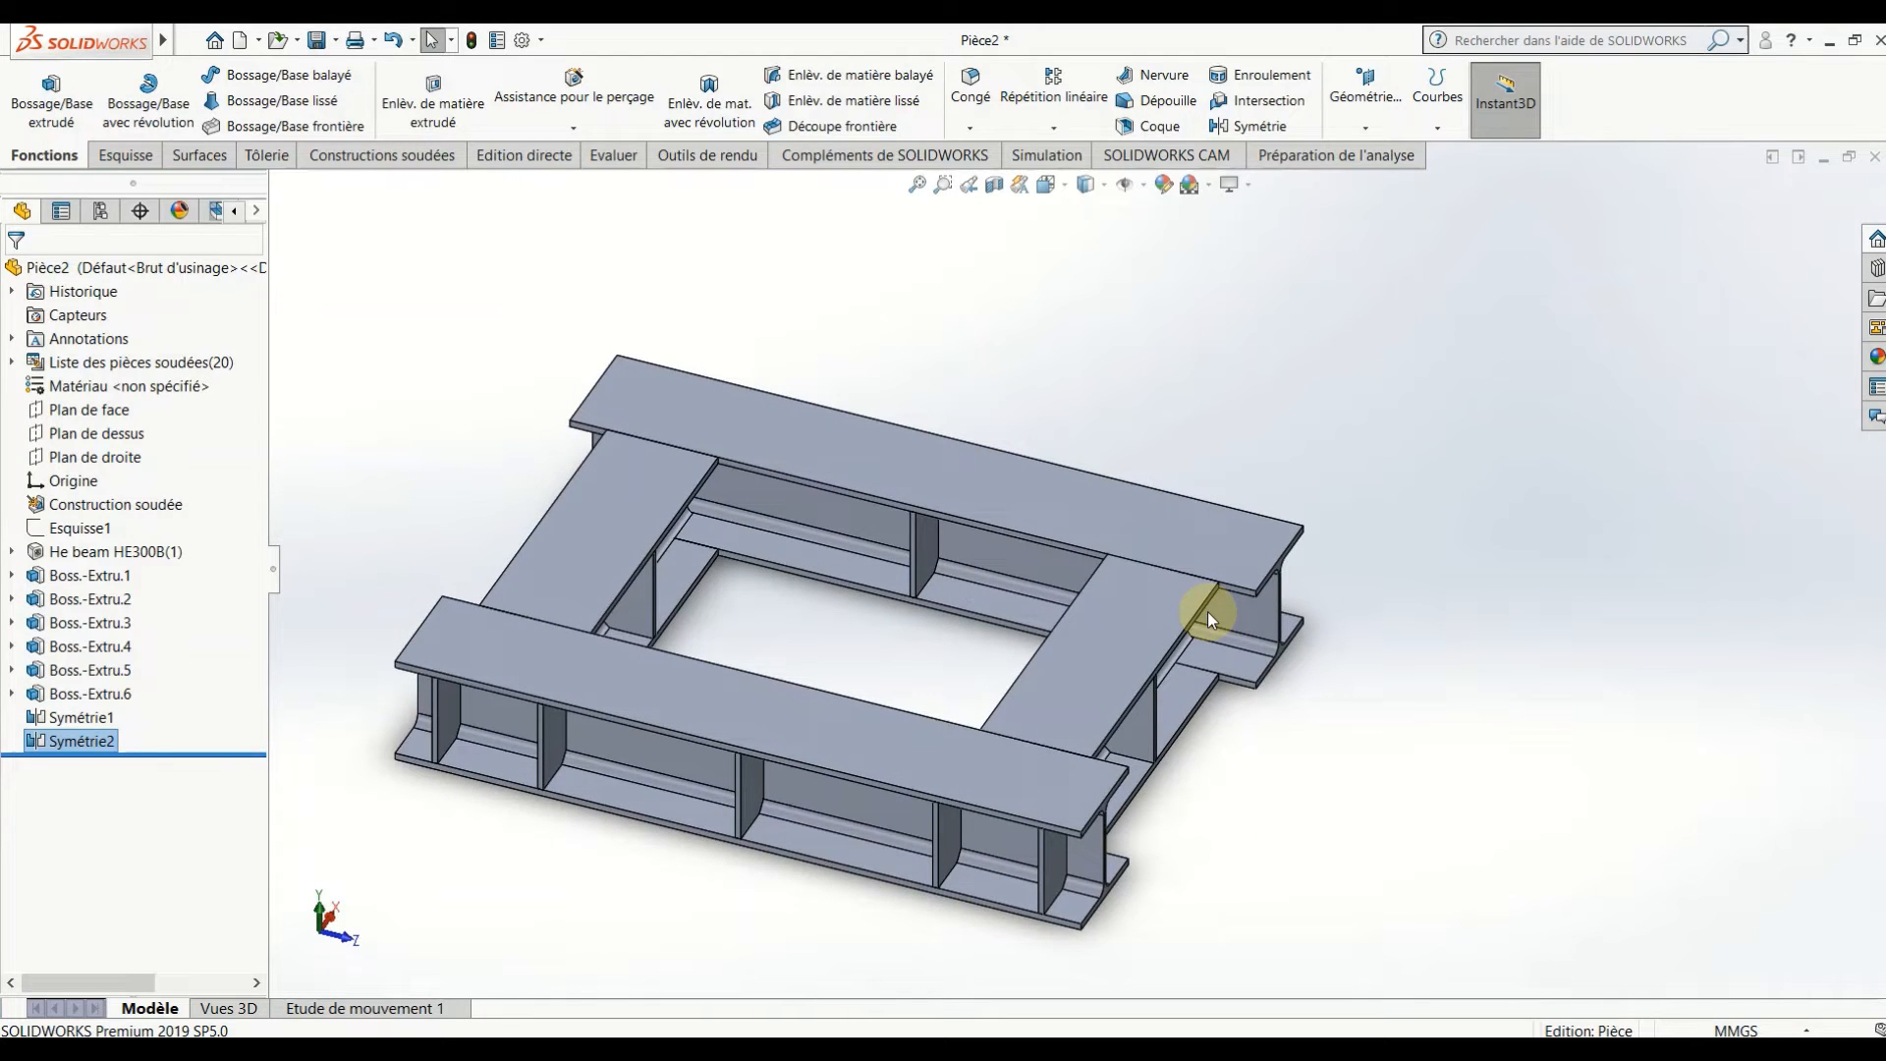
right_click(511, 645)
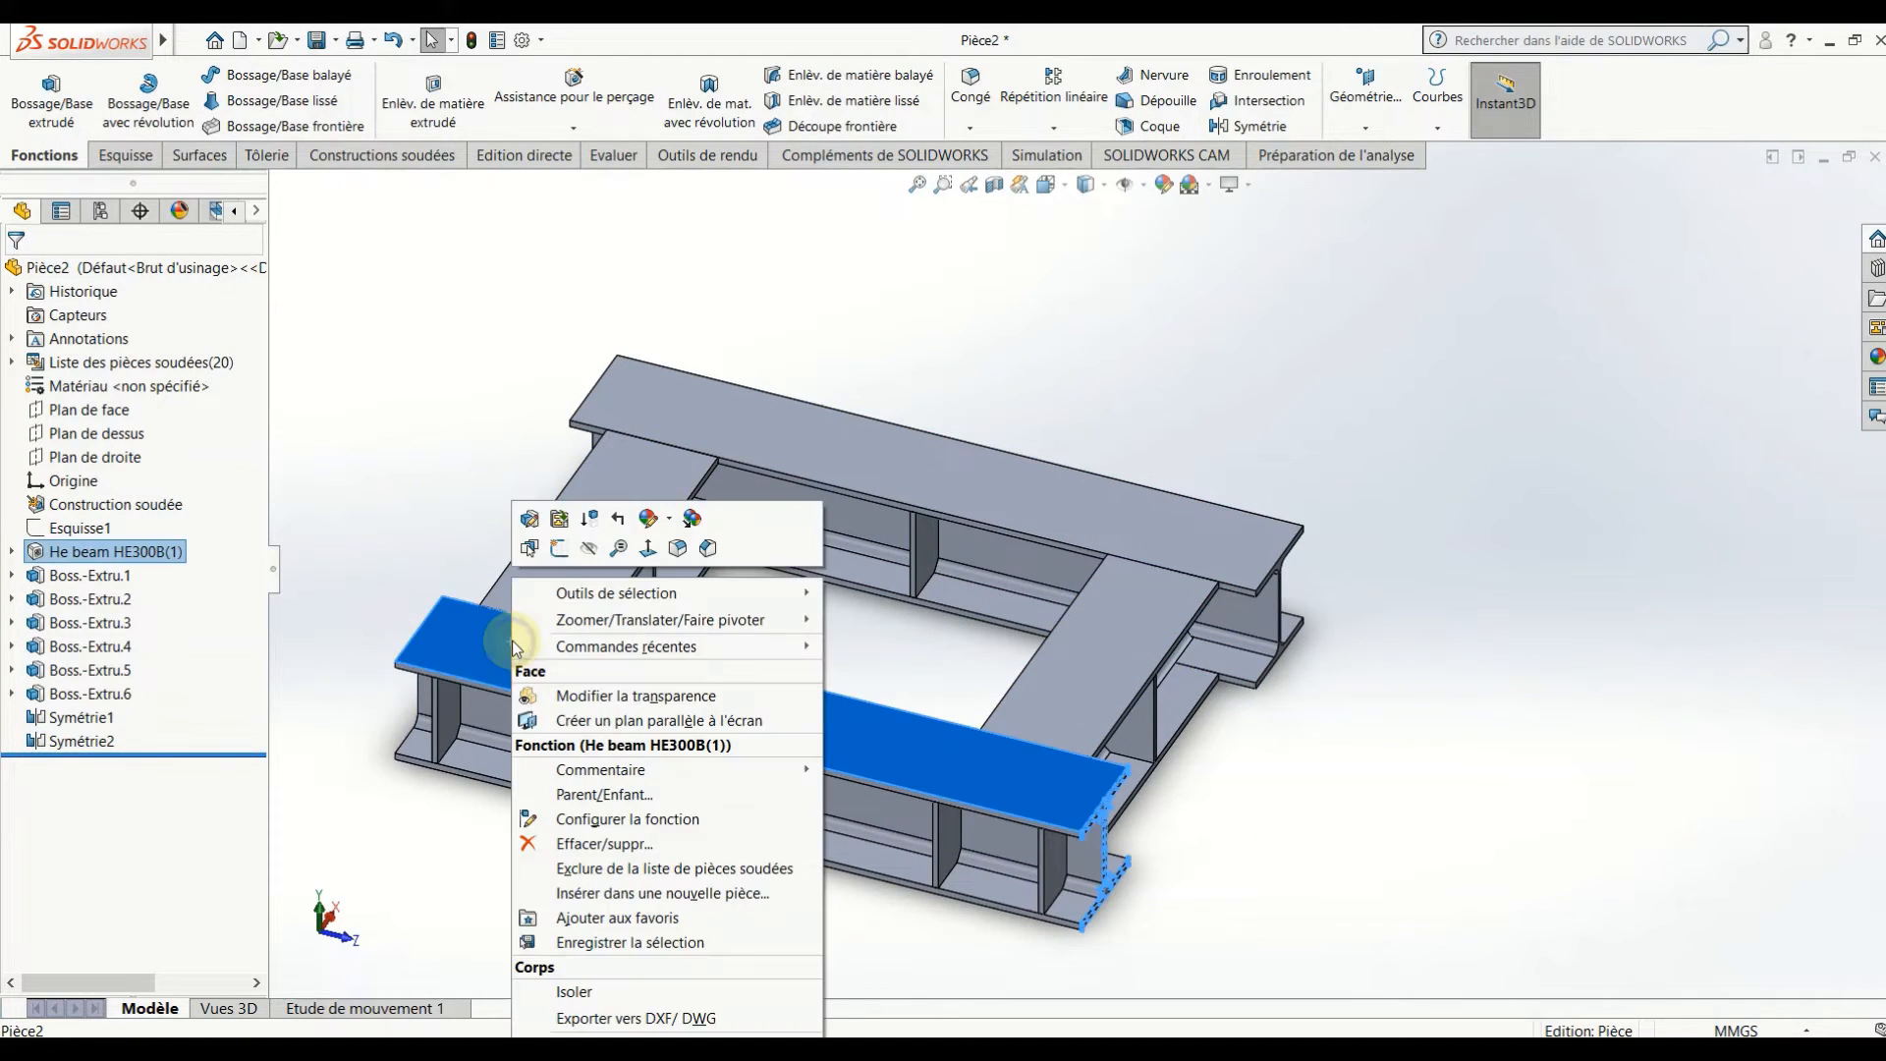
left_click(559, 551)
left_click(1046, 183)
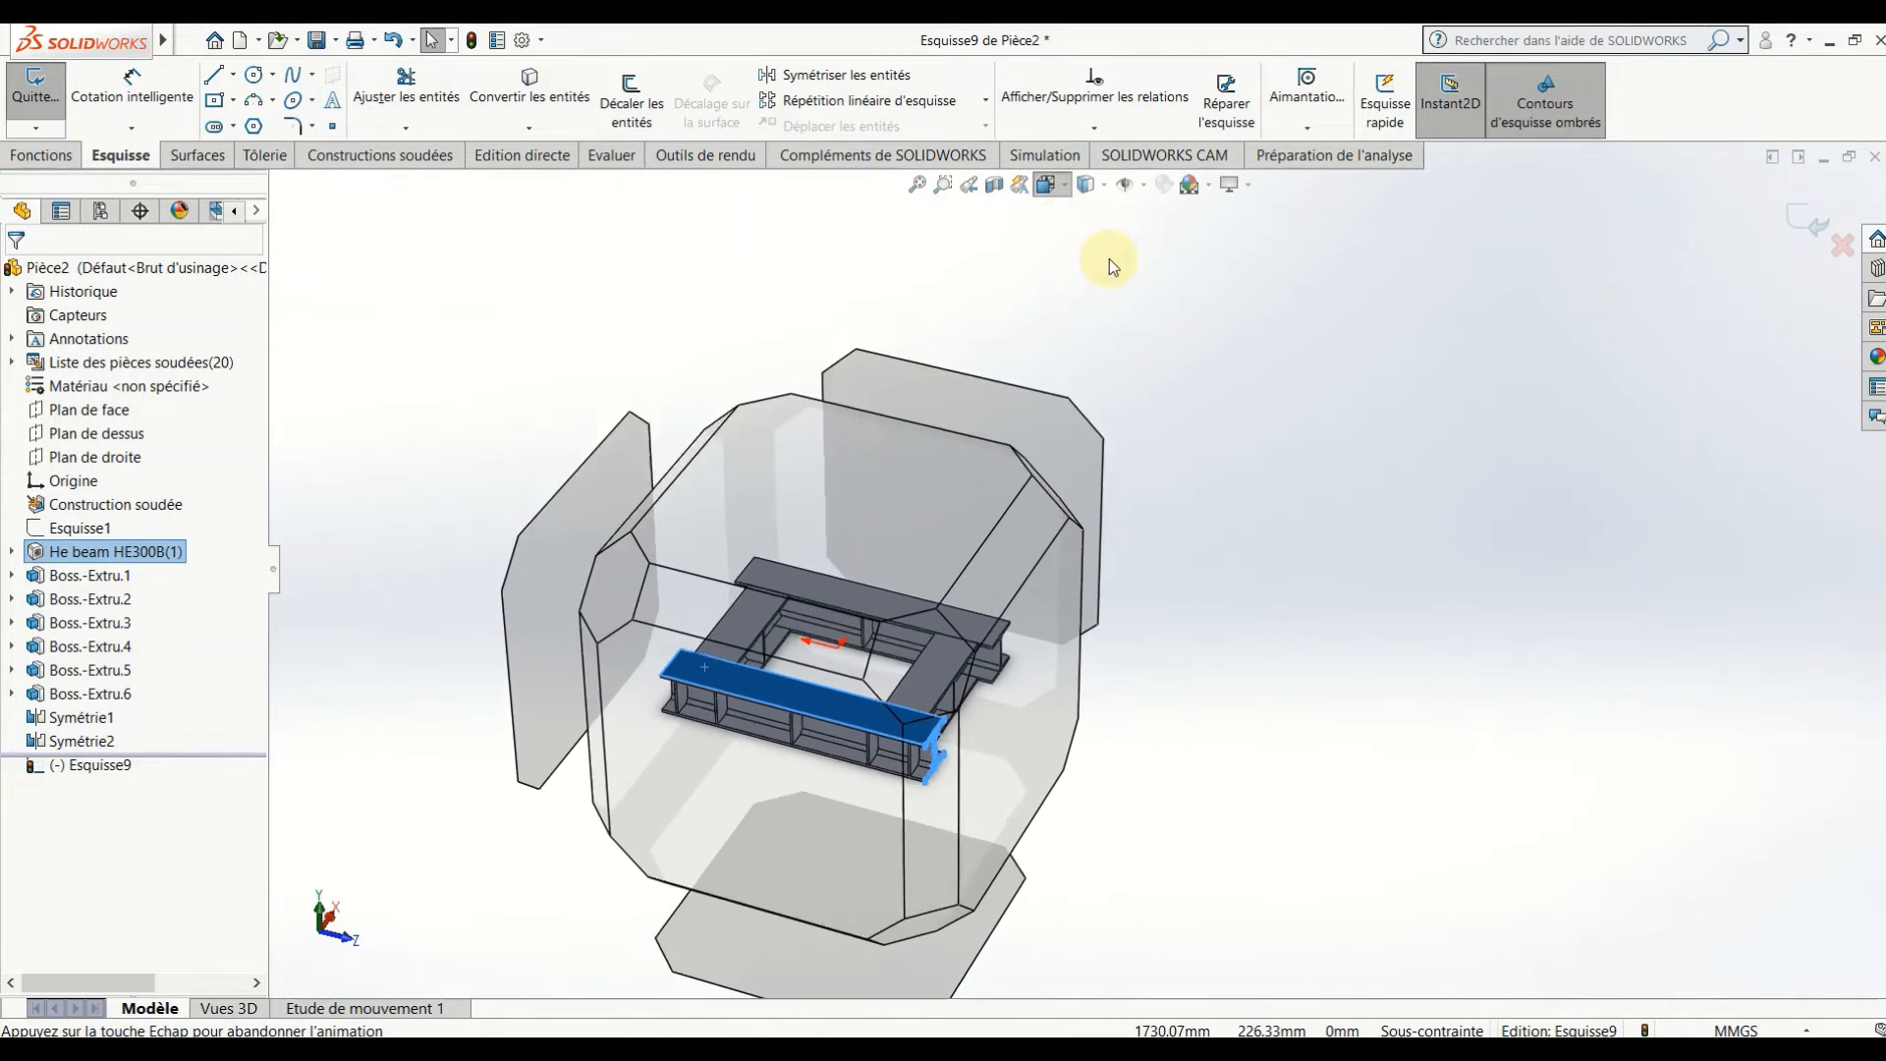
left_click(1153, 294)
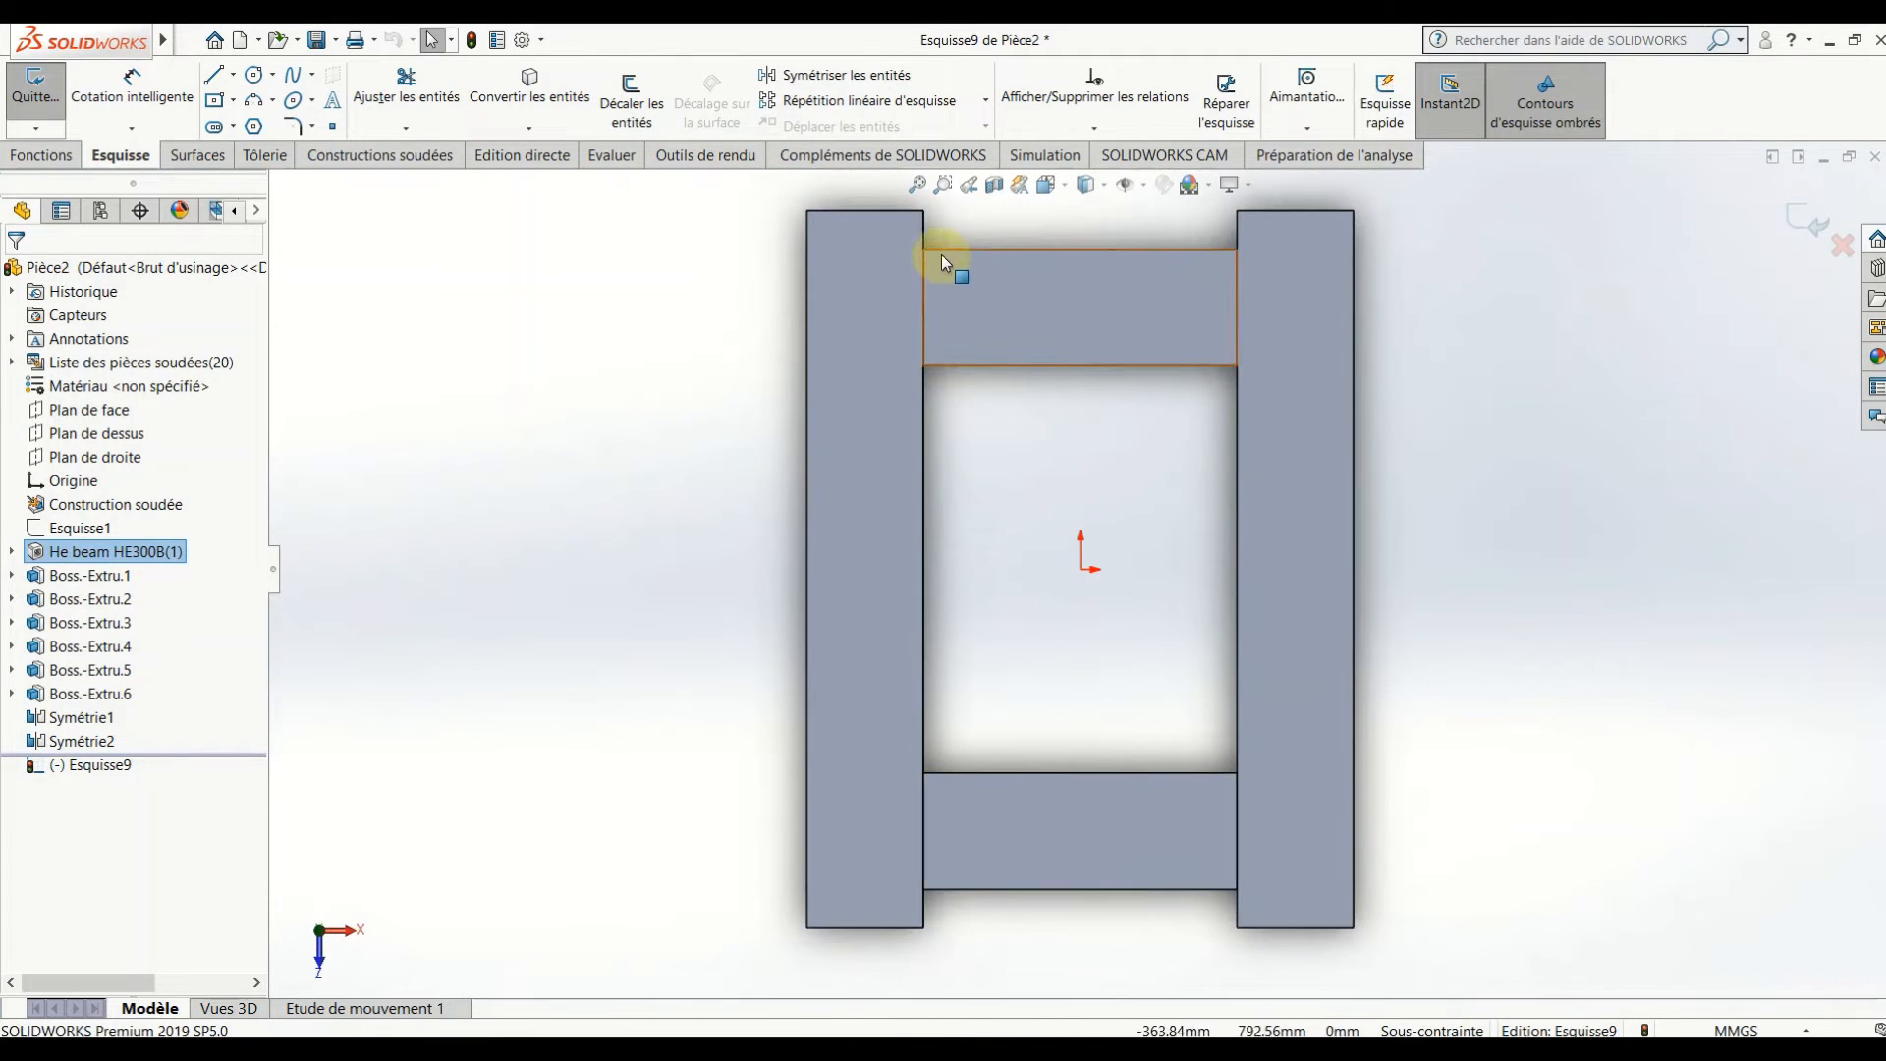
- Draw a diagonal construction line about 235 mm long inward from the flange's outer rear corner, then exit the sketch
scroll(941, 256, "down", 3)
left_click(218, 76)
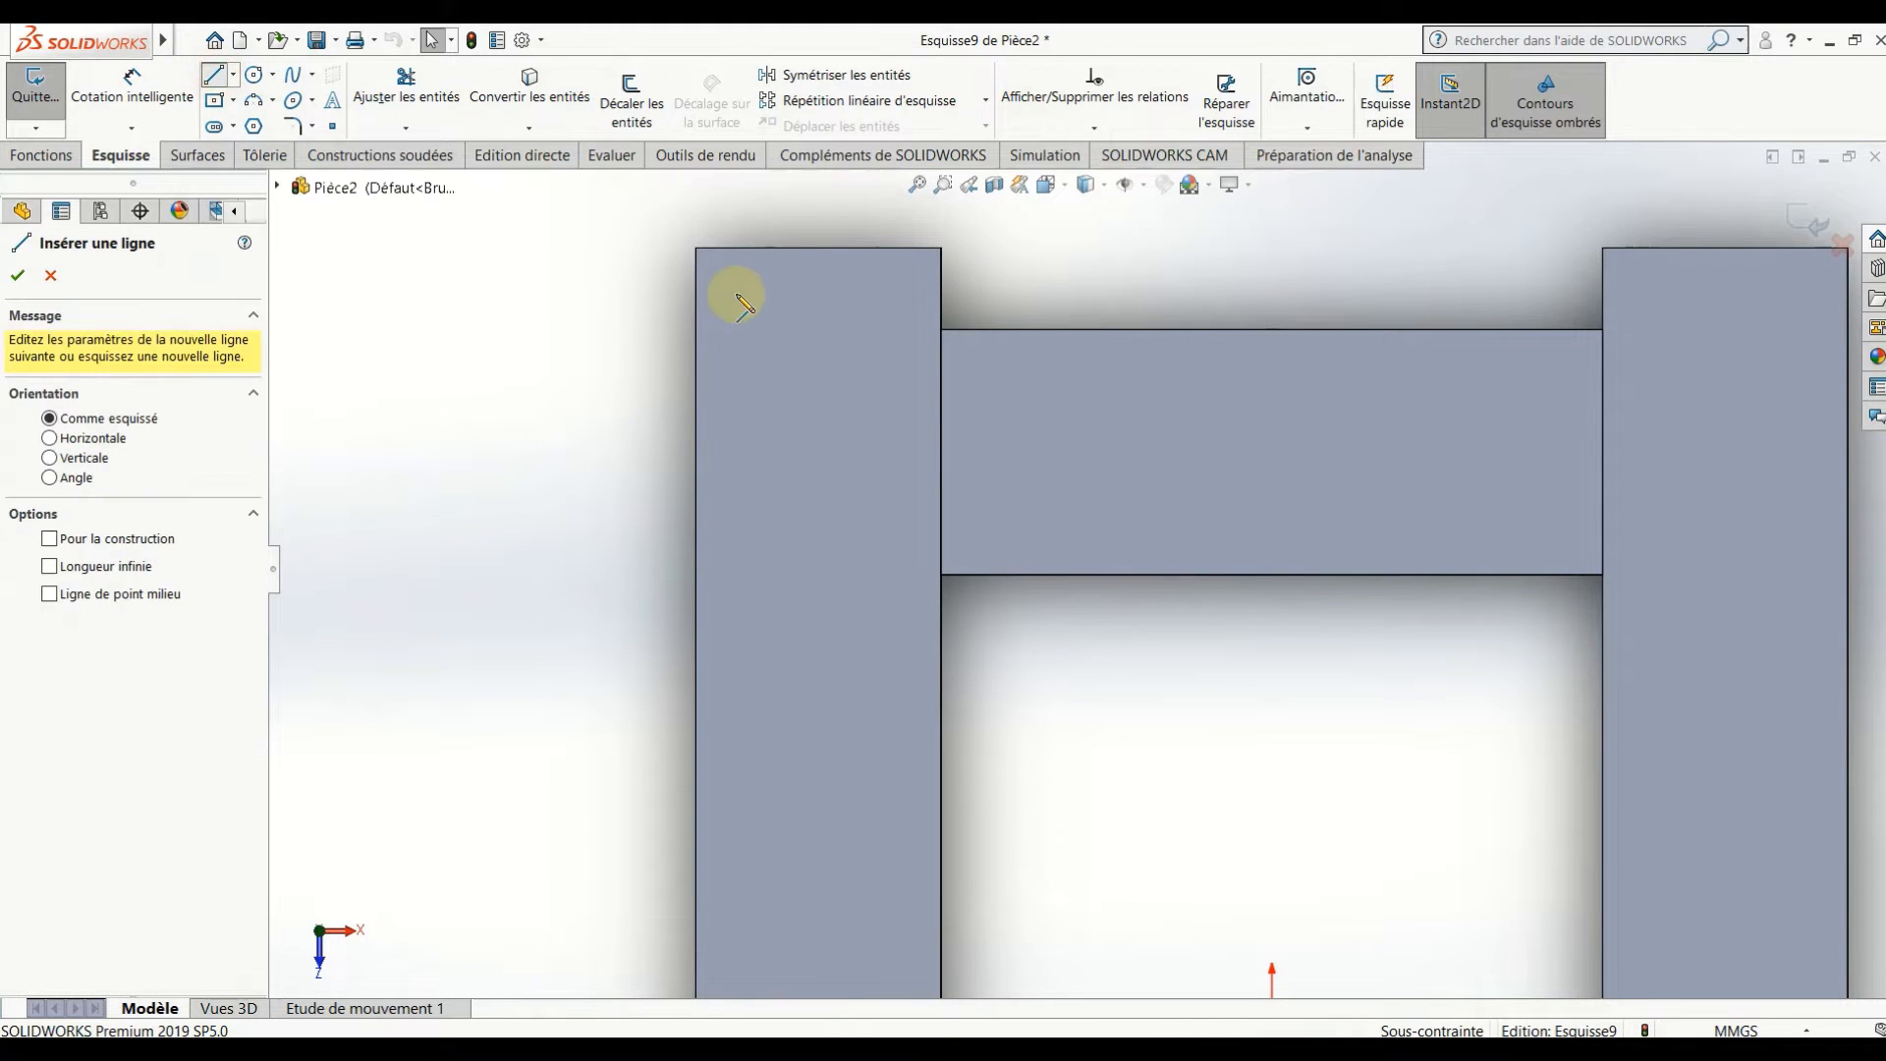
left_click(696, 249)
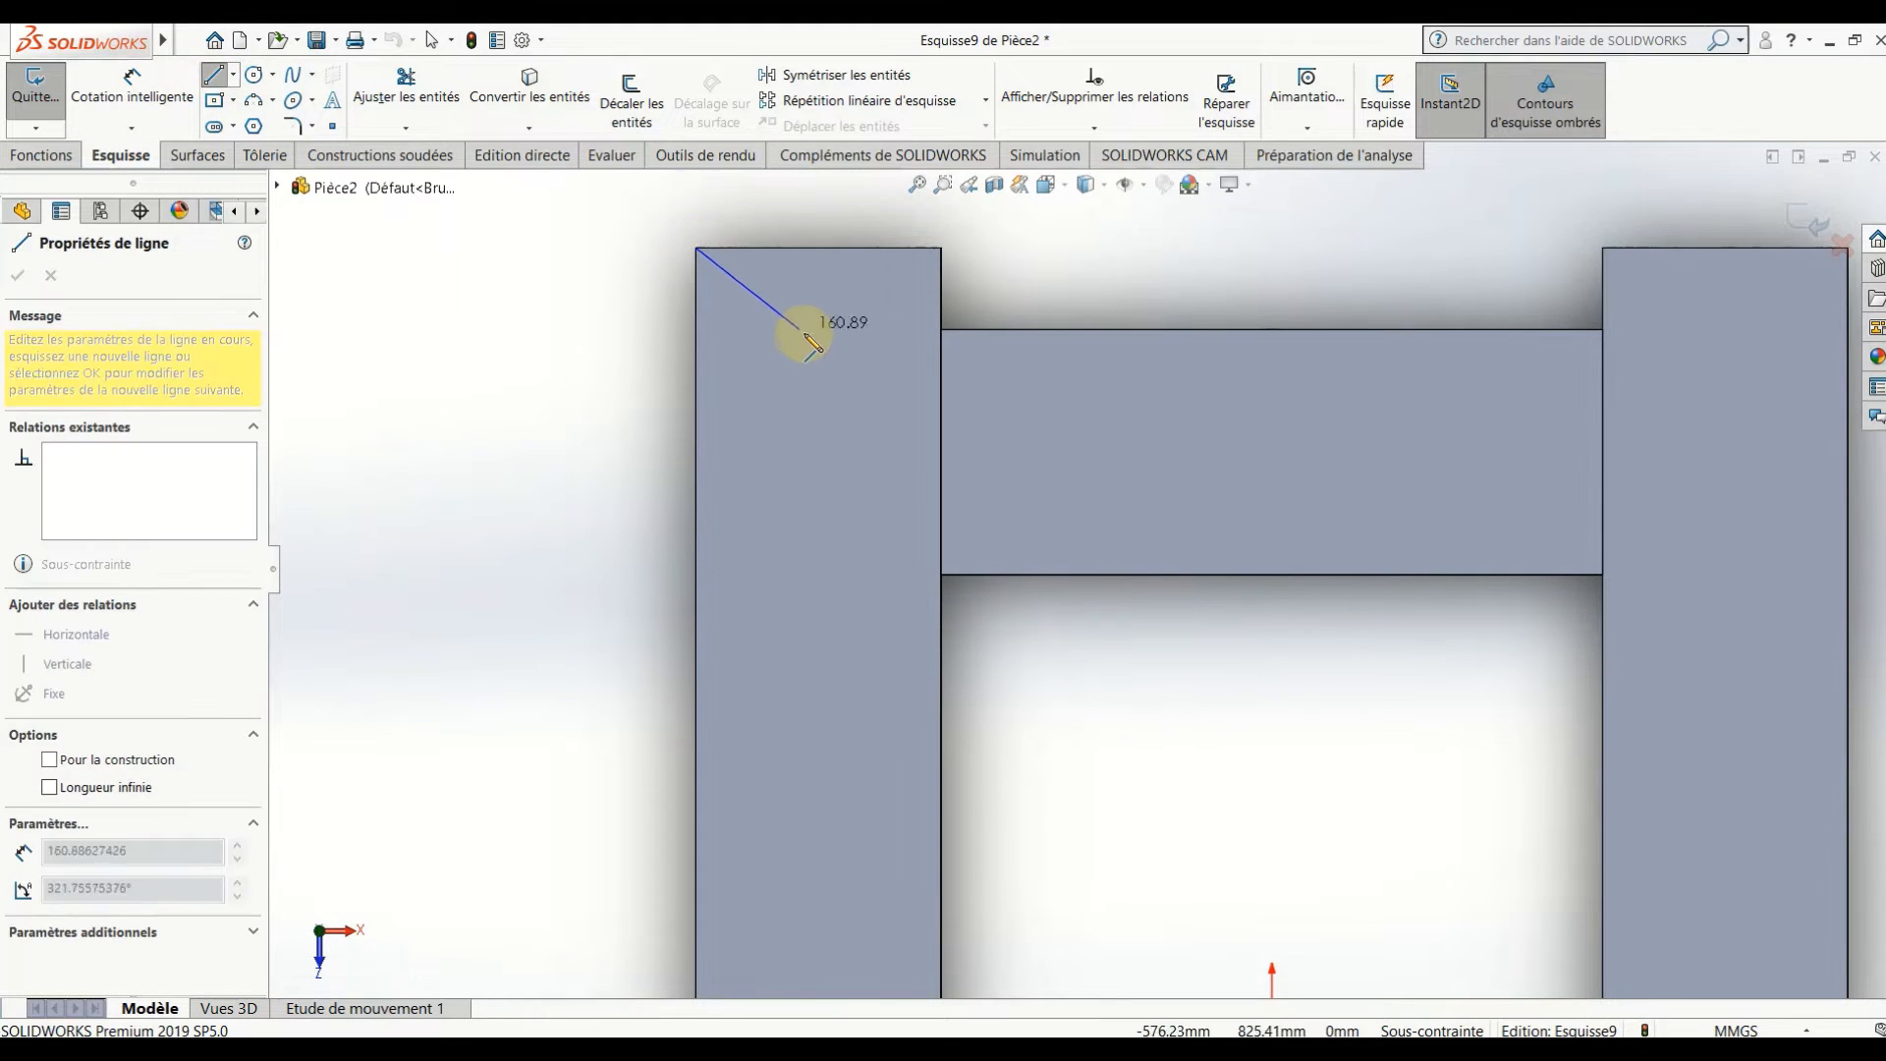
left_click(830, 385)
right_click(815, 391)
left_click(830, 398)
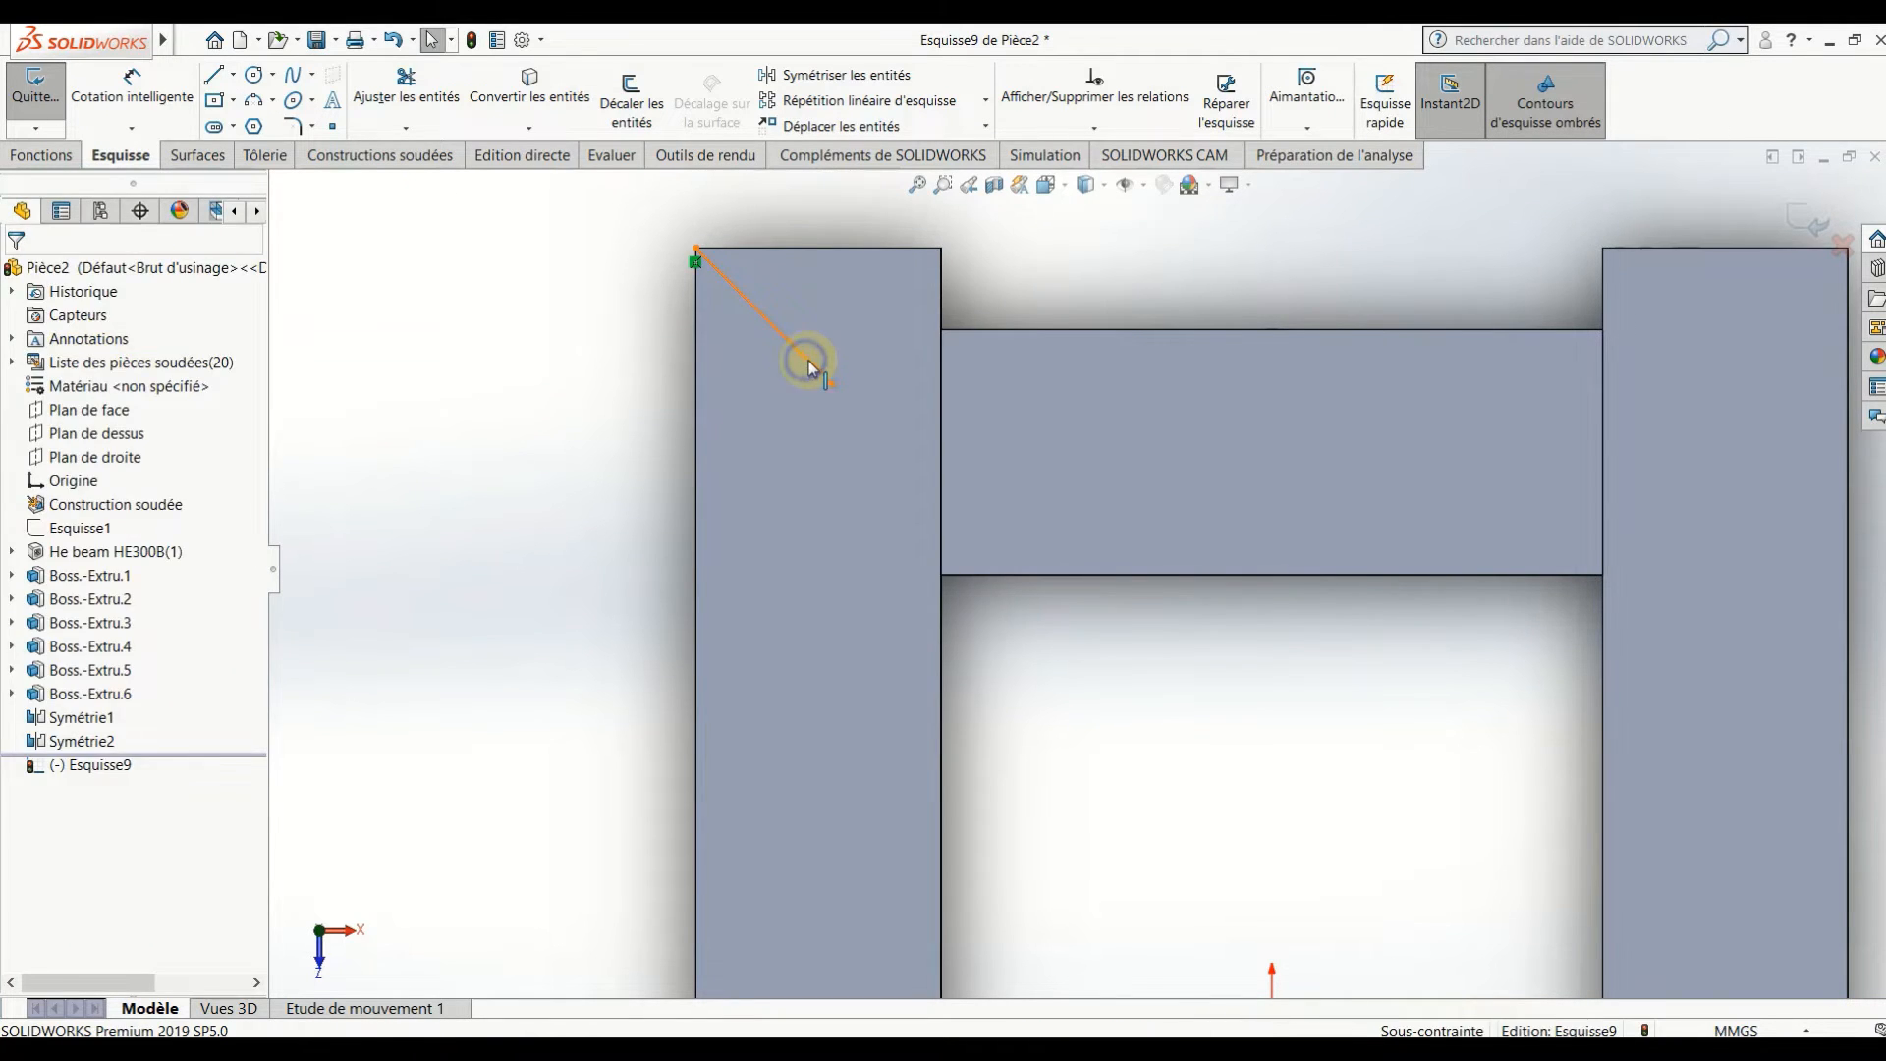
right_click(808, 362)
left_click(851, 325)
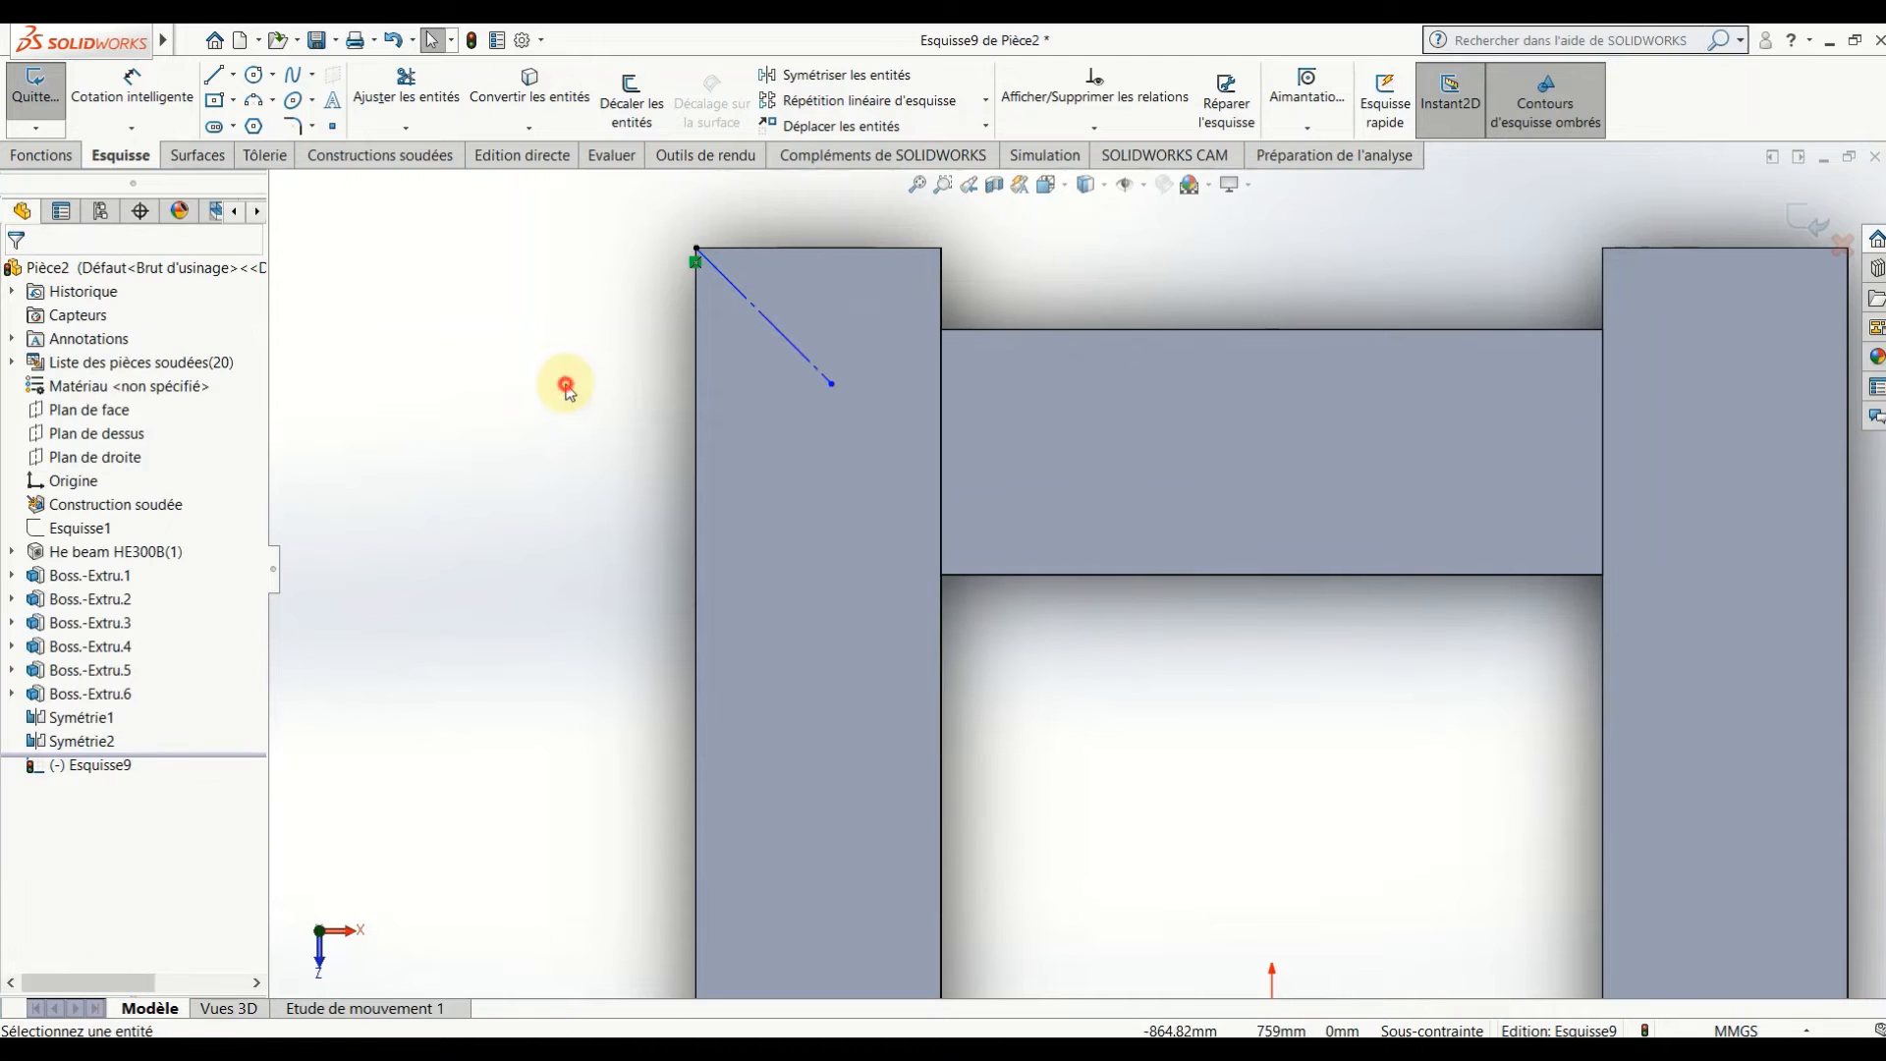
left_click(1801, 215)
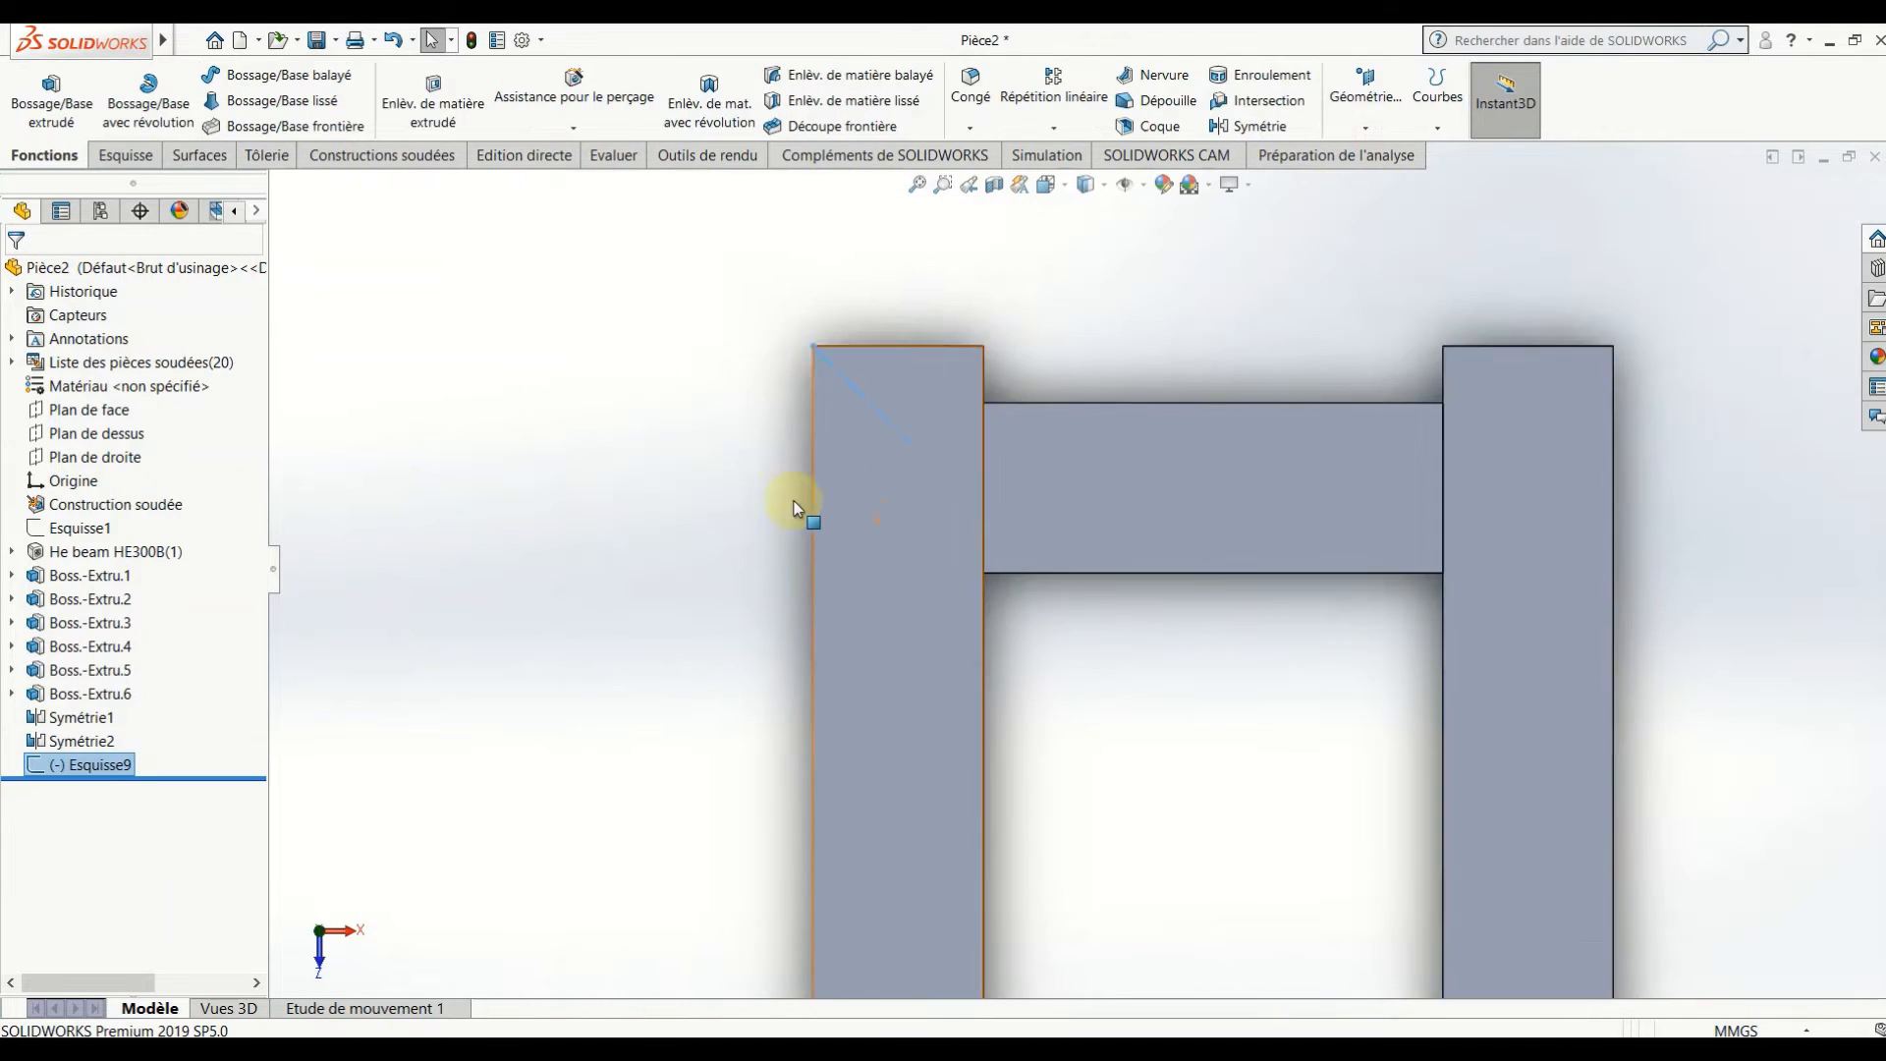
- Create a reference plane coincident with the diagonal line and perpendicular to the top flange face, and hide the line's sketch
scroll(794, 501, "up", 1)
middle_click_drag(826, 537, 588, 407)
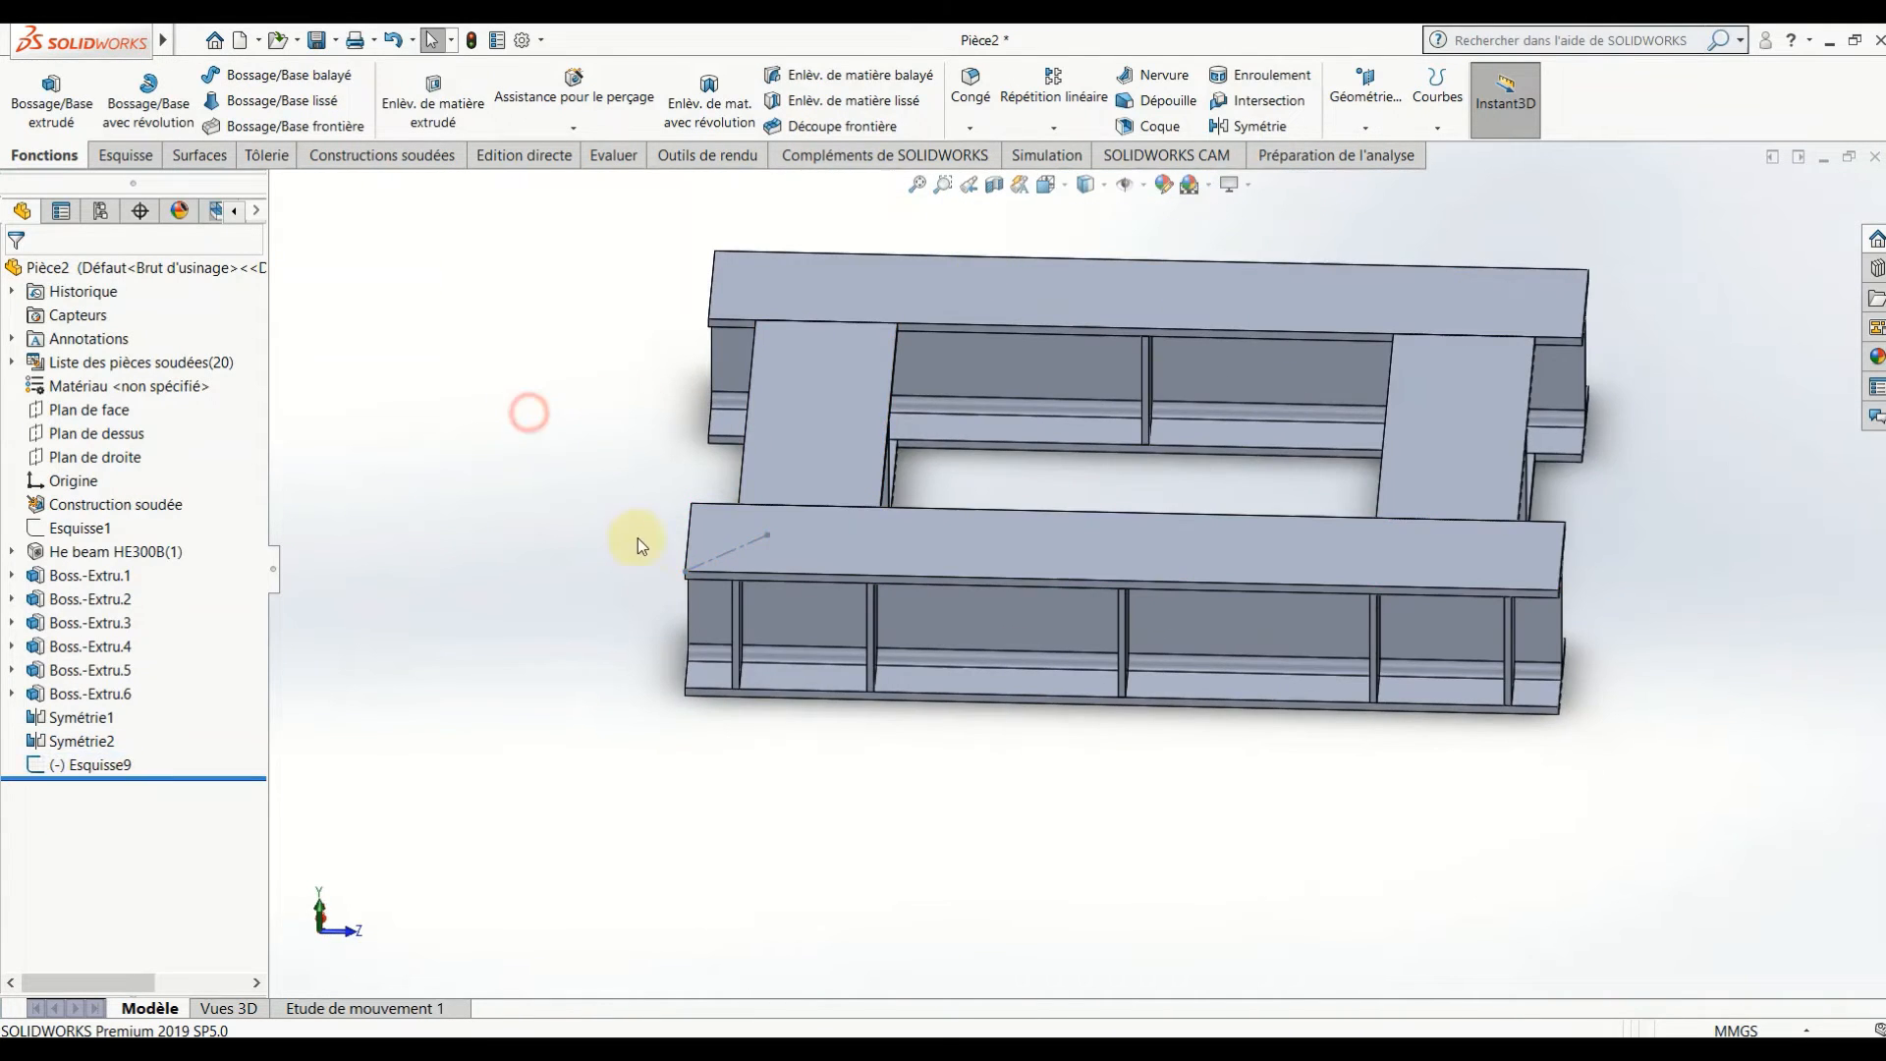
left_click(739, 550)
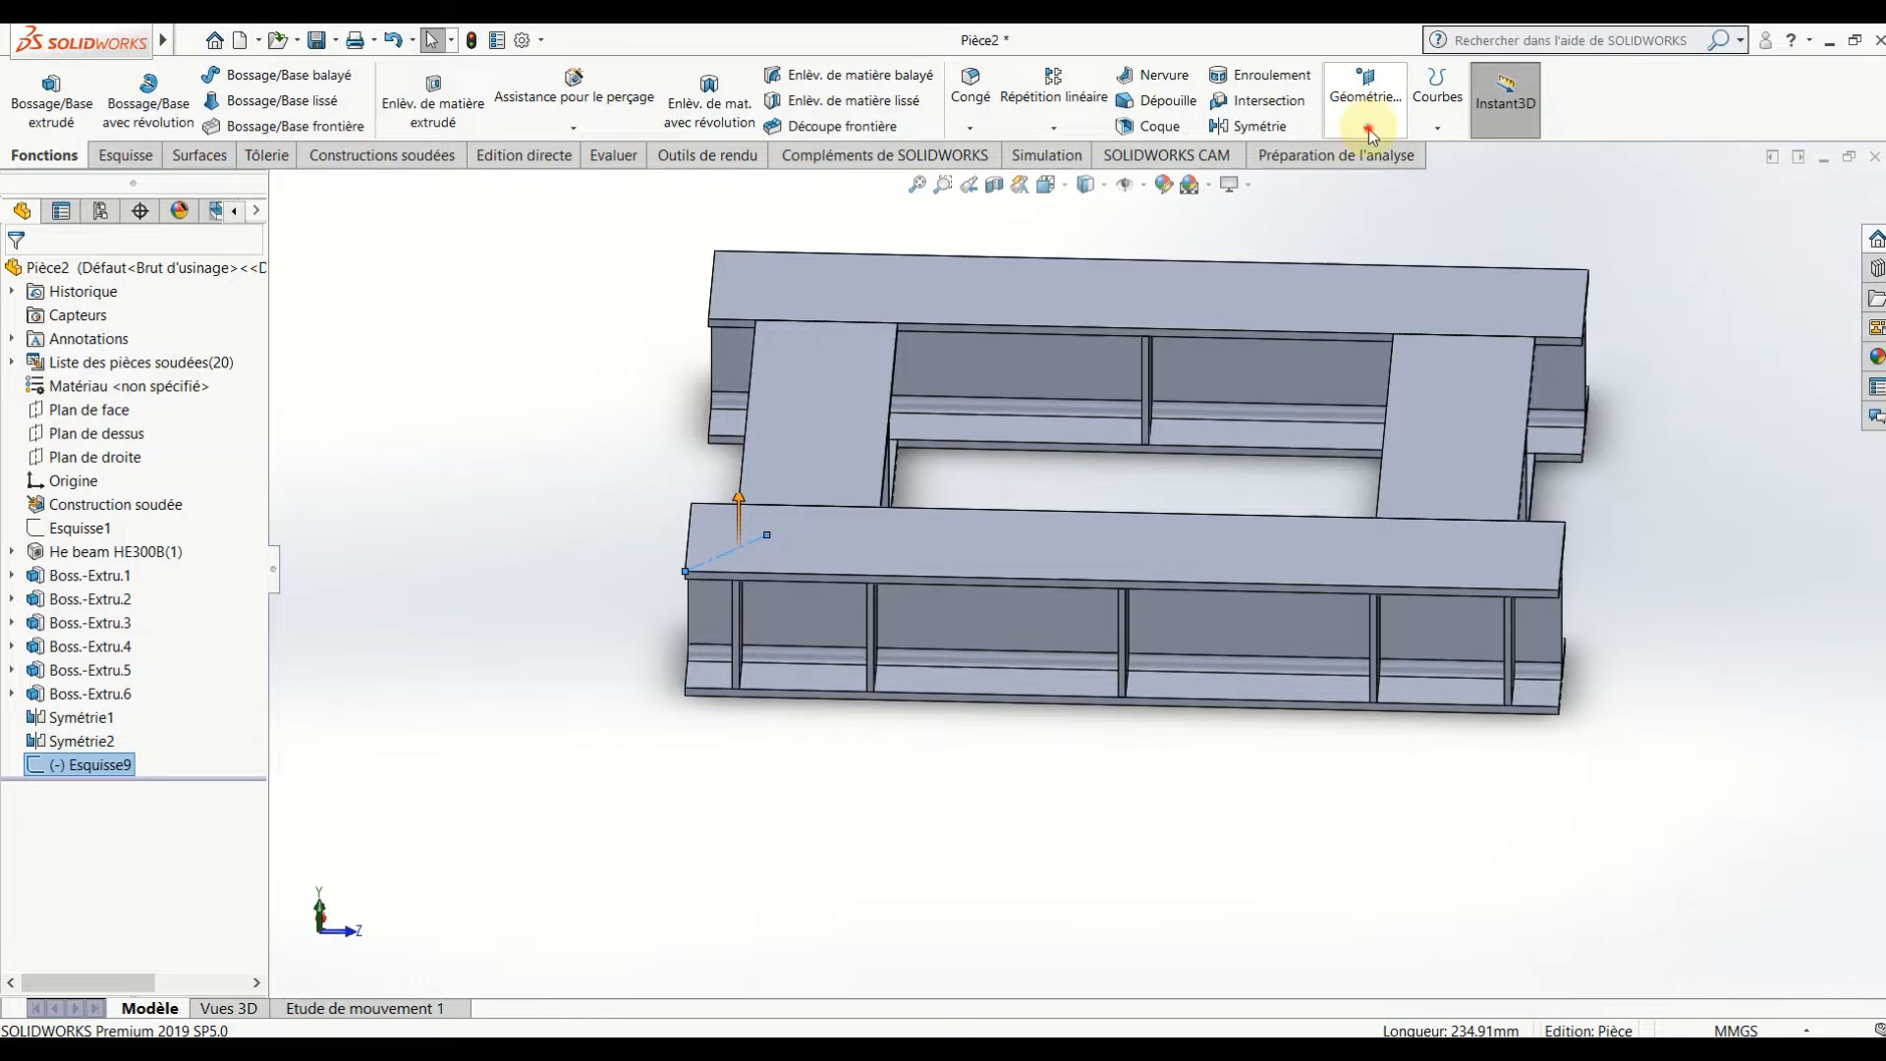
left_click(1368, 128)
left_click(1611, 152)
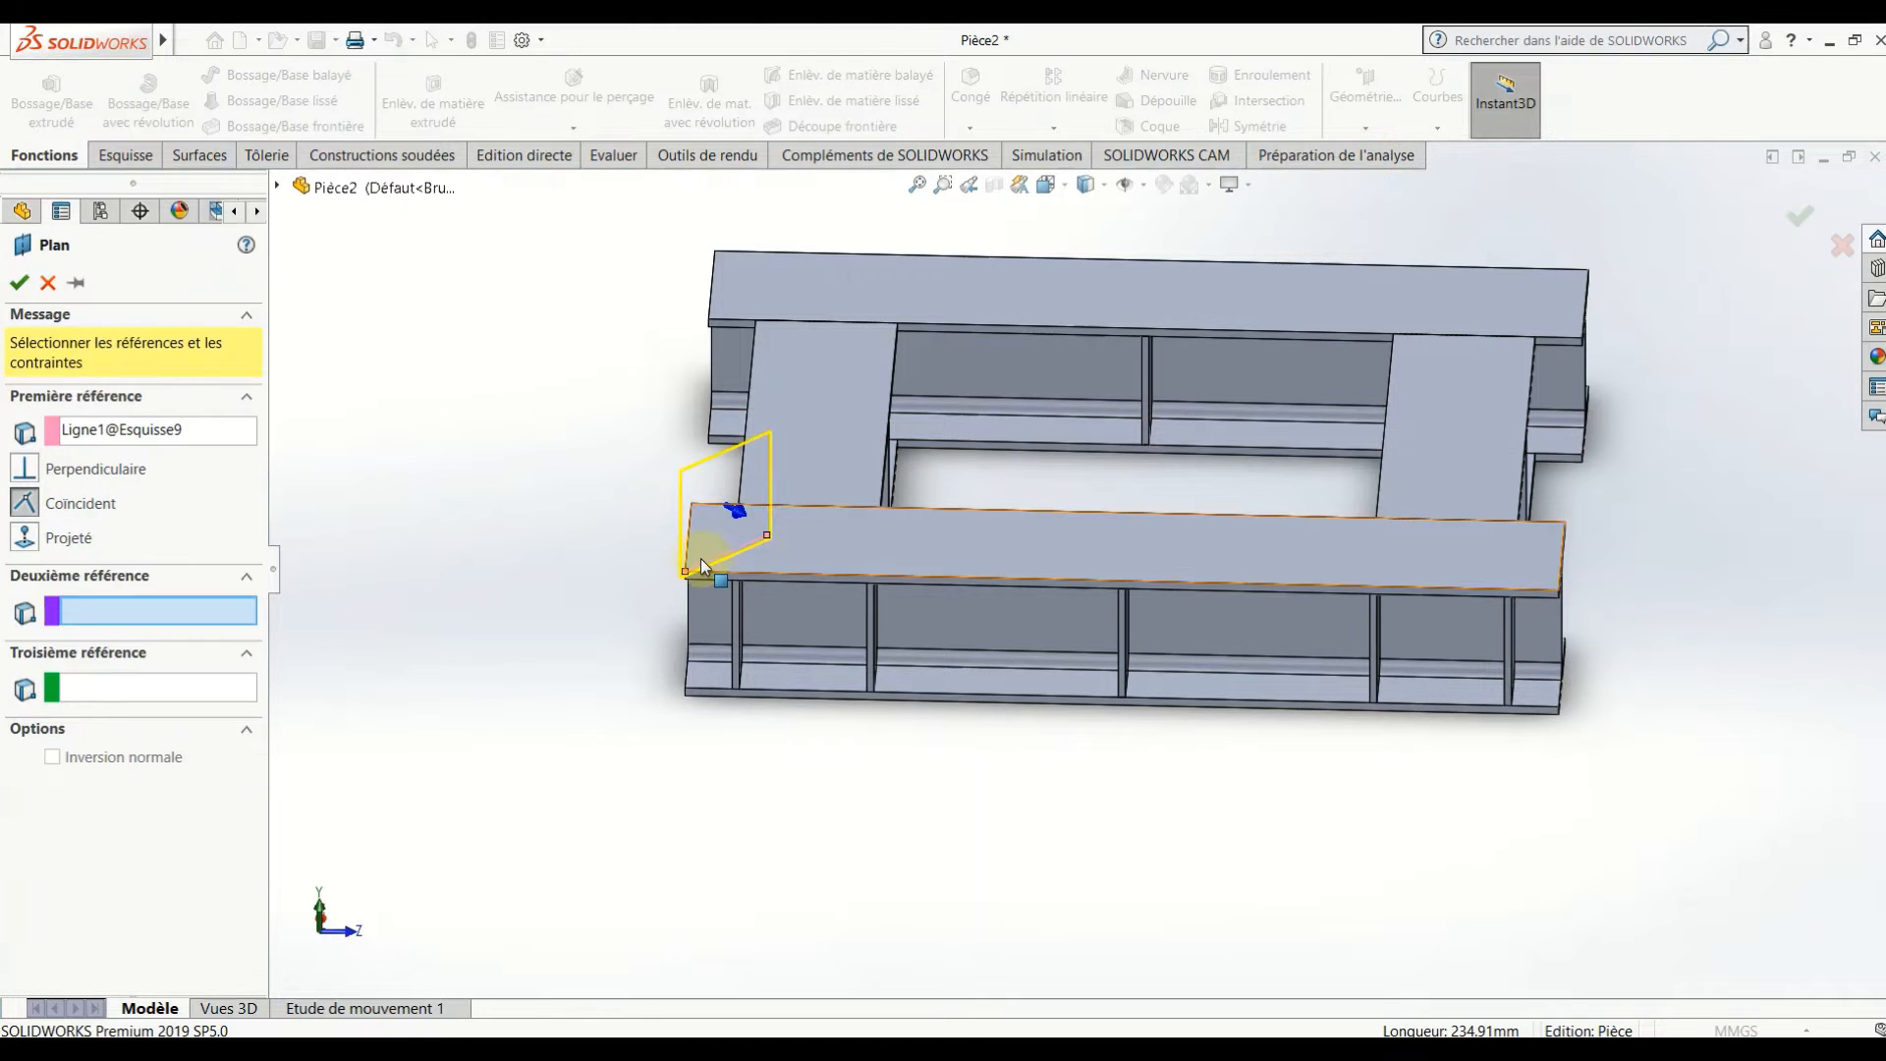
left_click(810, 540)
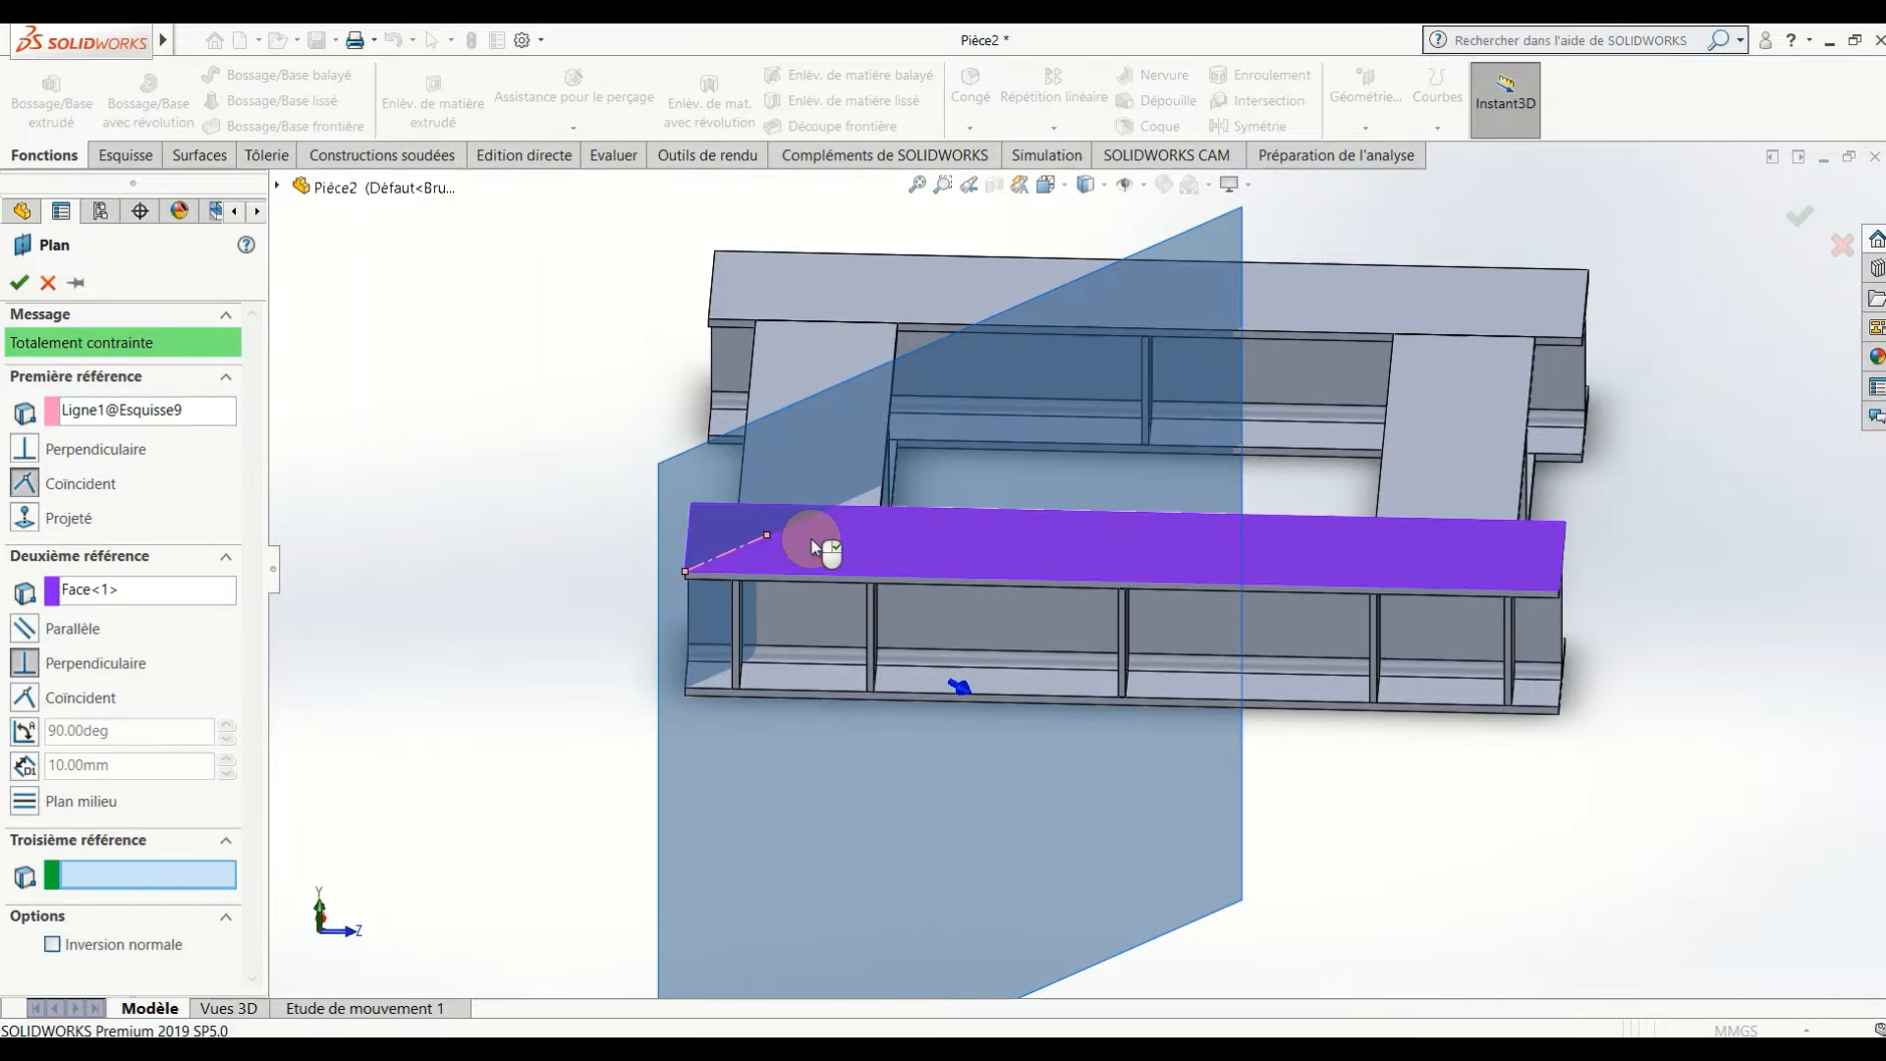
left_click(16, 289)
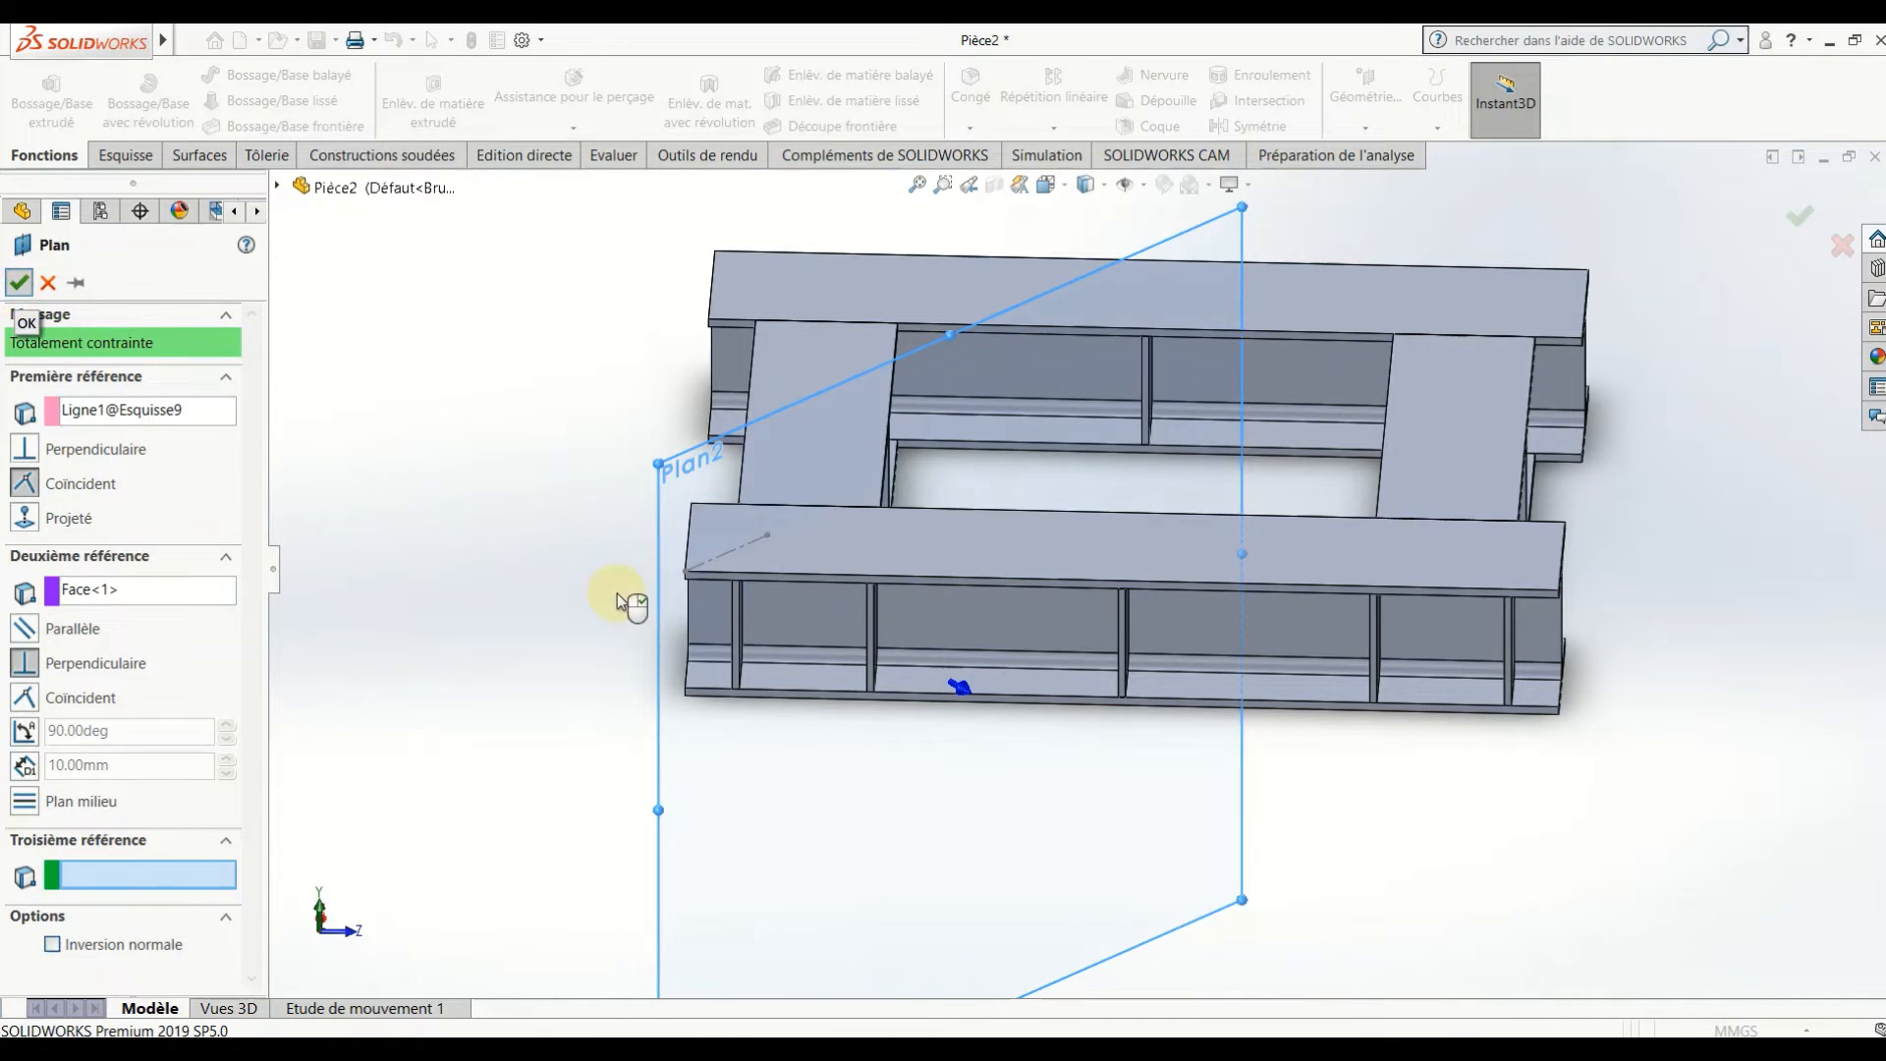
right_click(714, 566)
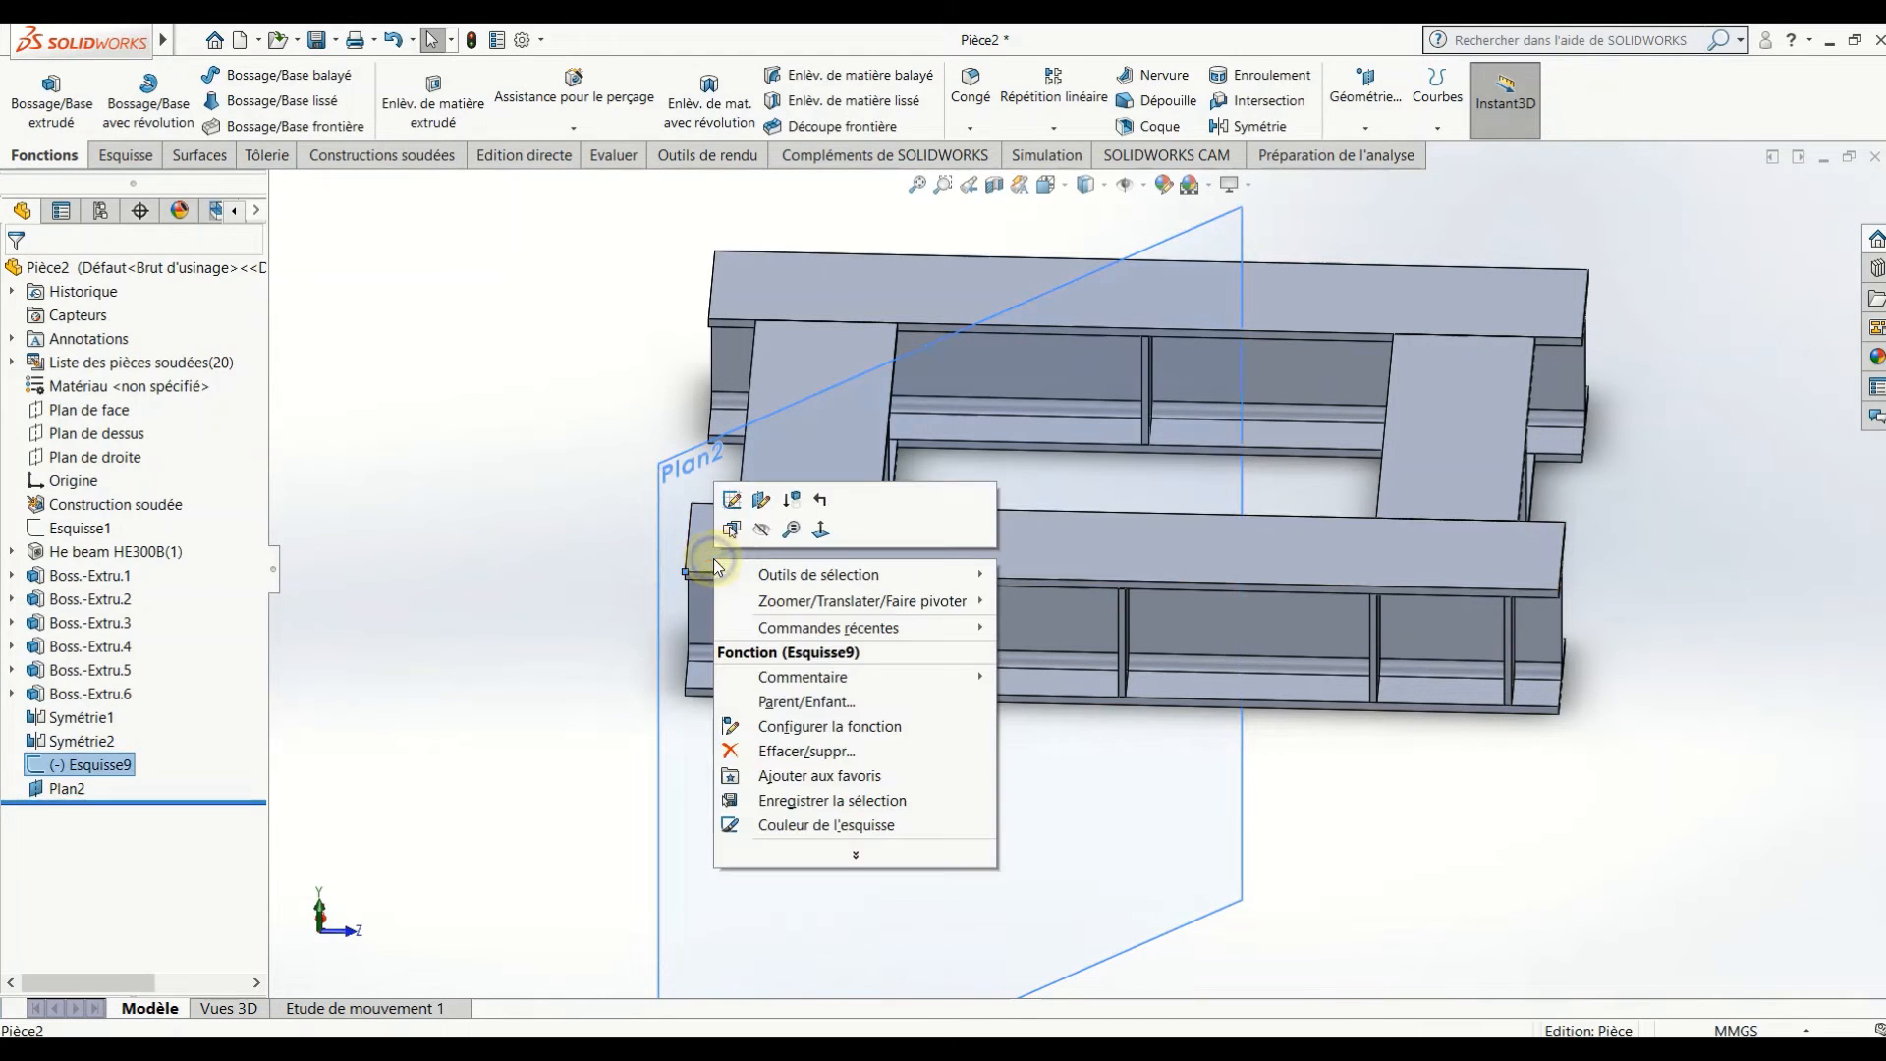
left_click(763, 531)
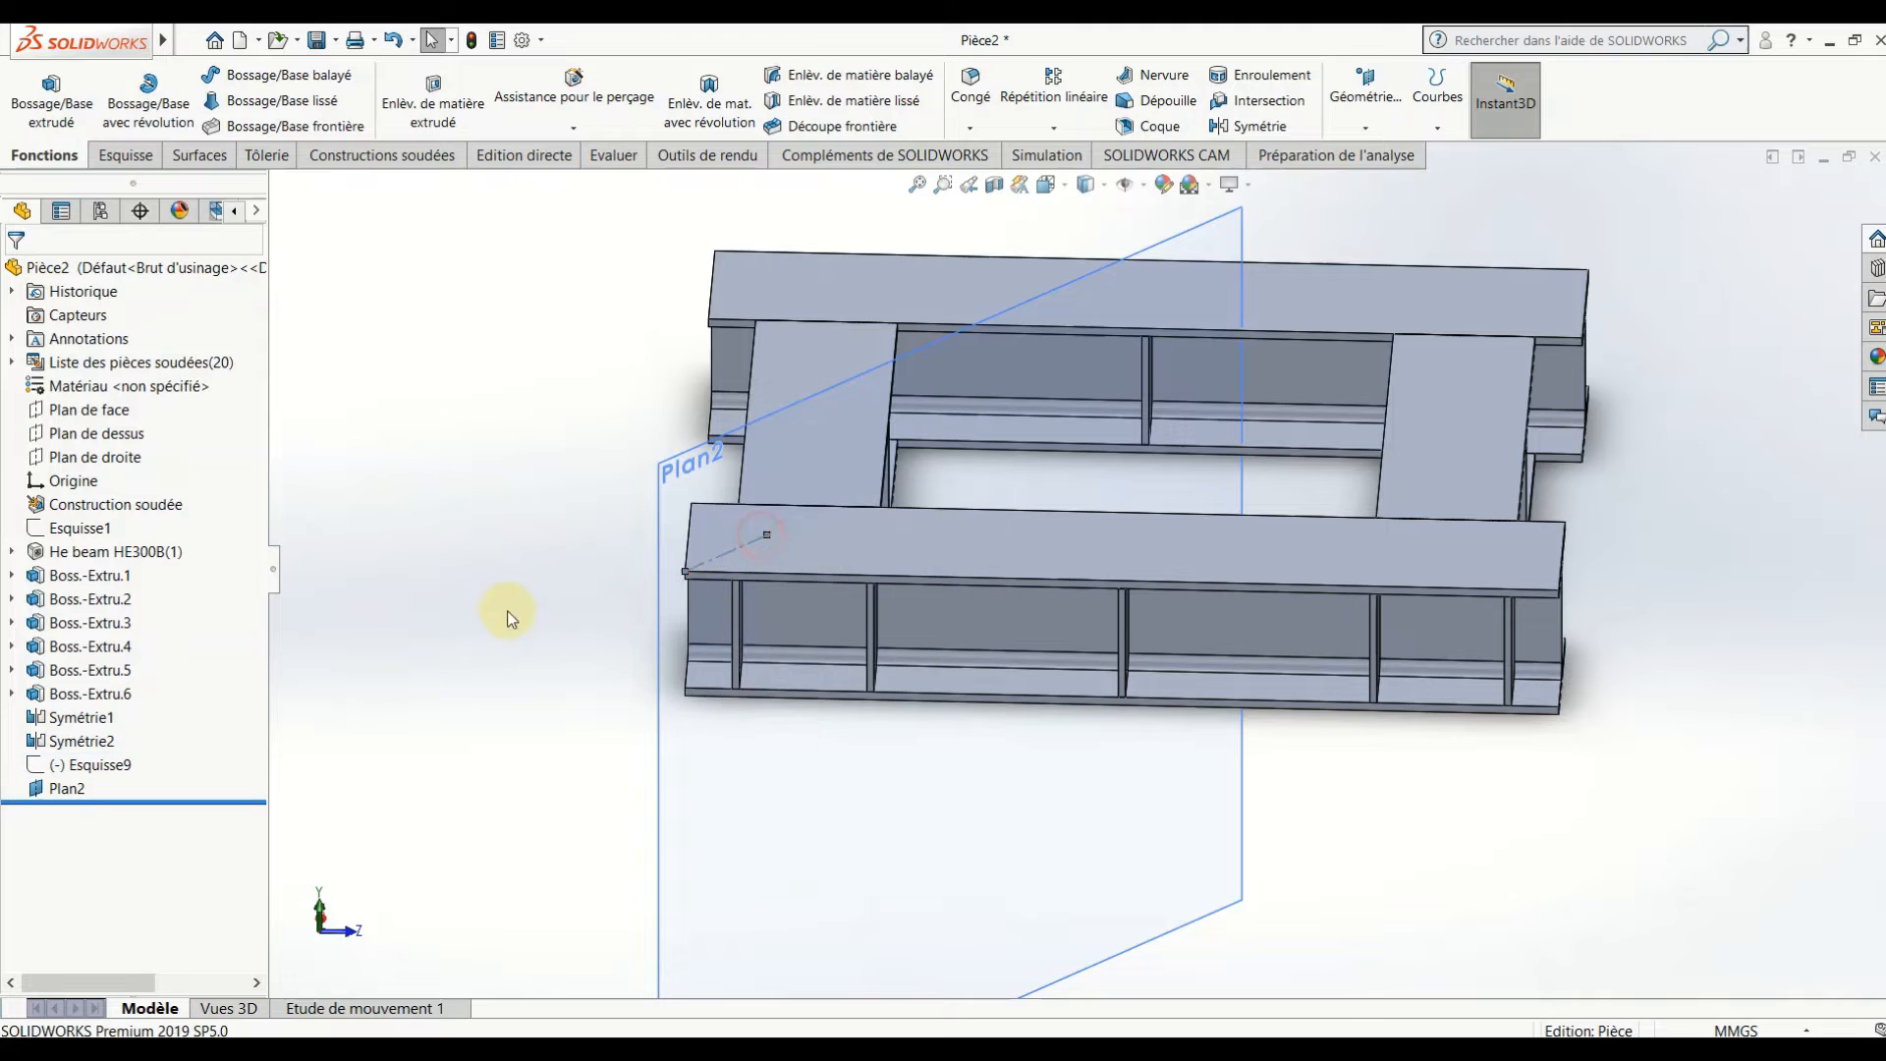
- Start a sketch on the new diagonal plane and view the chassis from the side
right_click(676, 488)
left_click(723, 453)
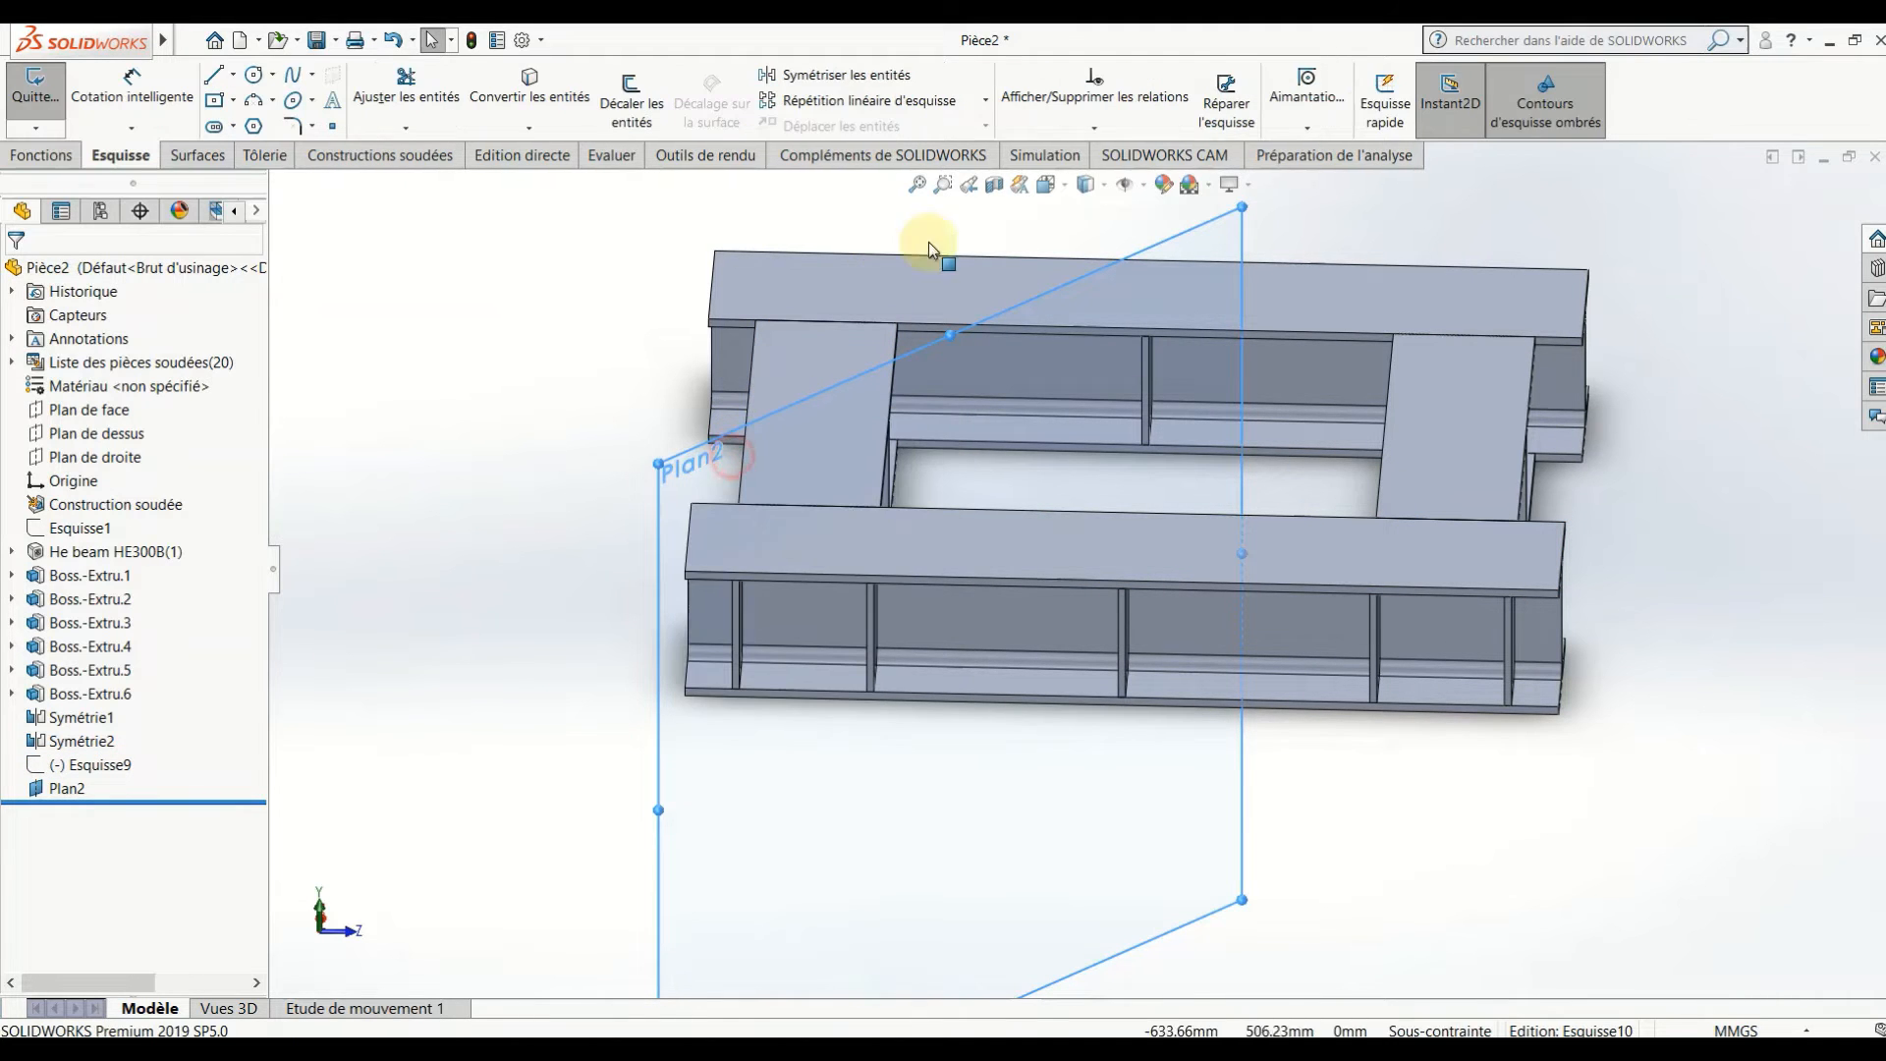
left_click(1053, 199)
left_click(1130, 295)
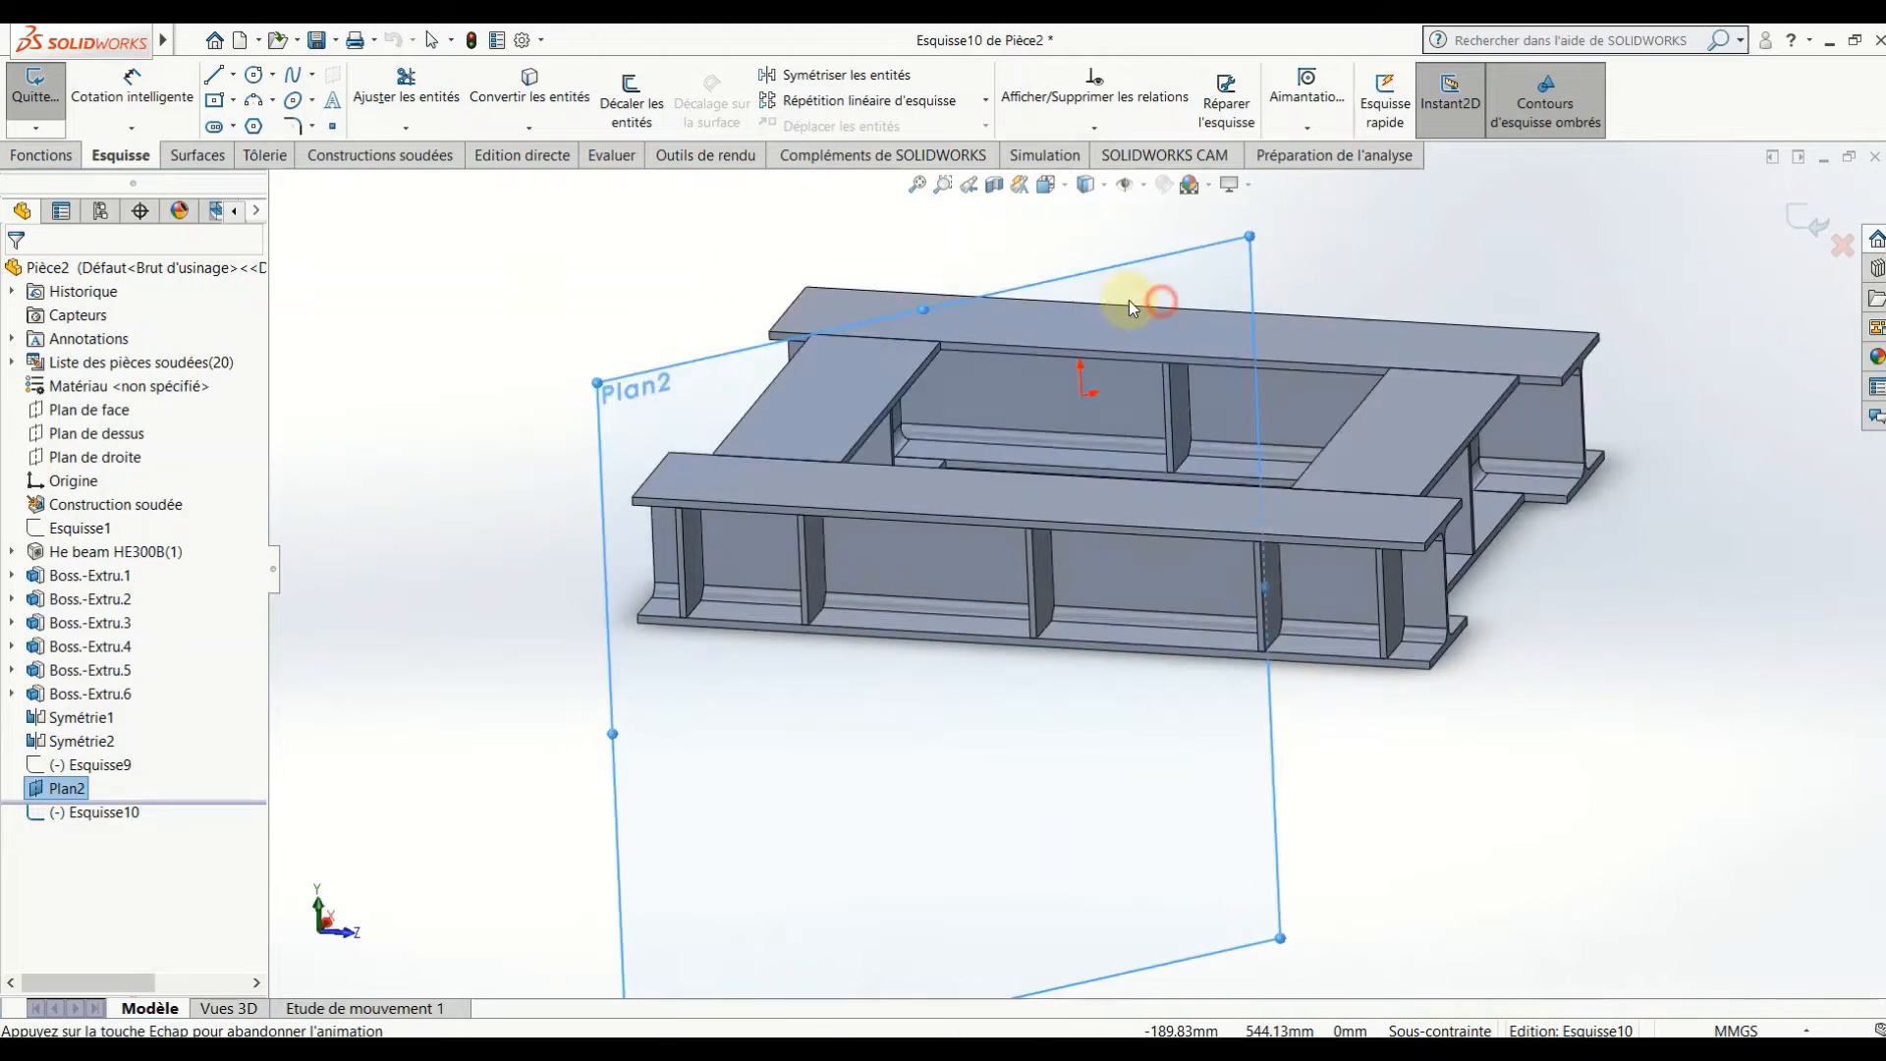
left_click(473, 535)
- Sketch a vertical line about 23 mm long upward from the top flange's upper edge, near the flange's outer end
scroll(767, 347, "down", 8)
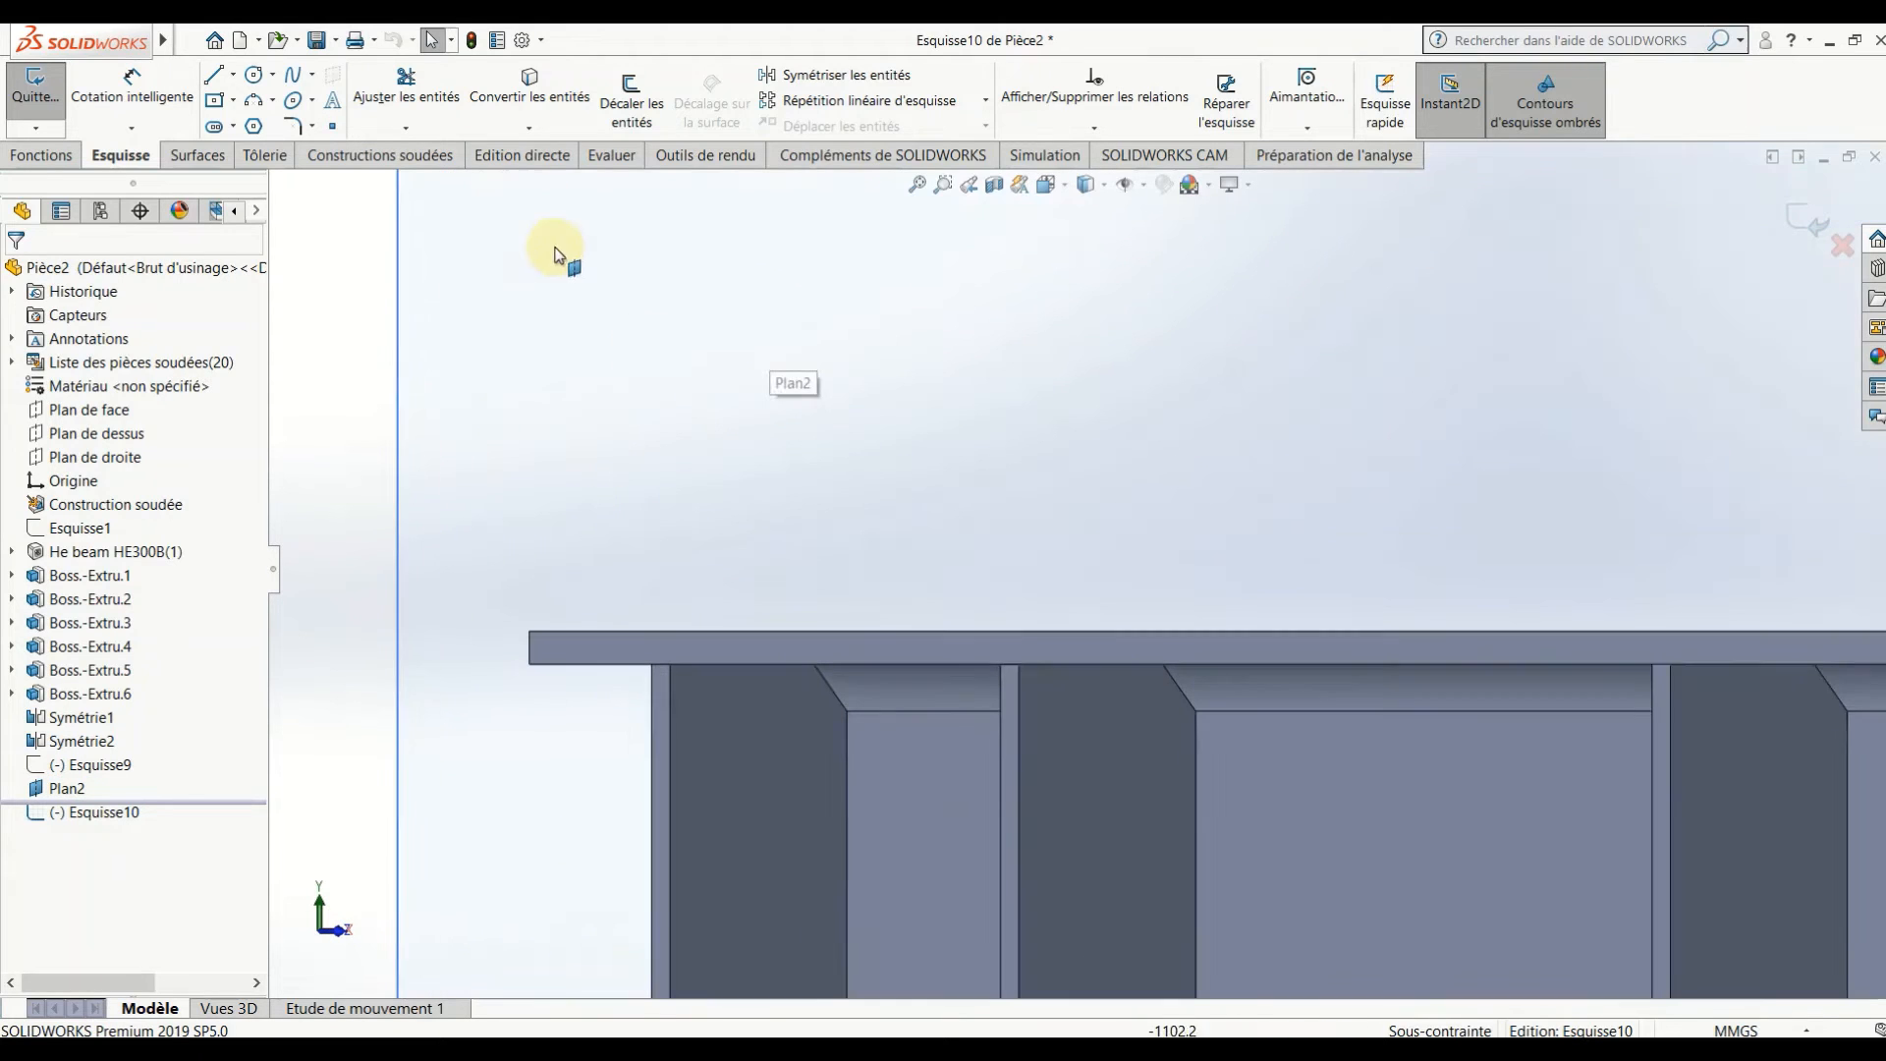
key("l")
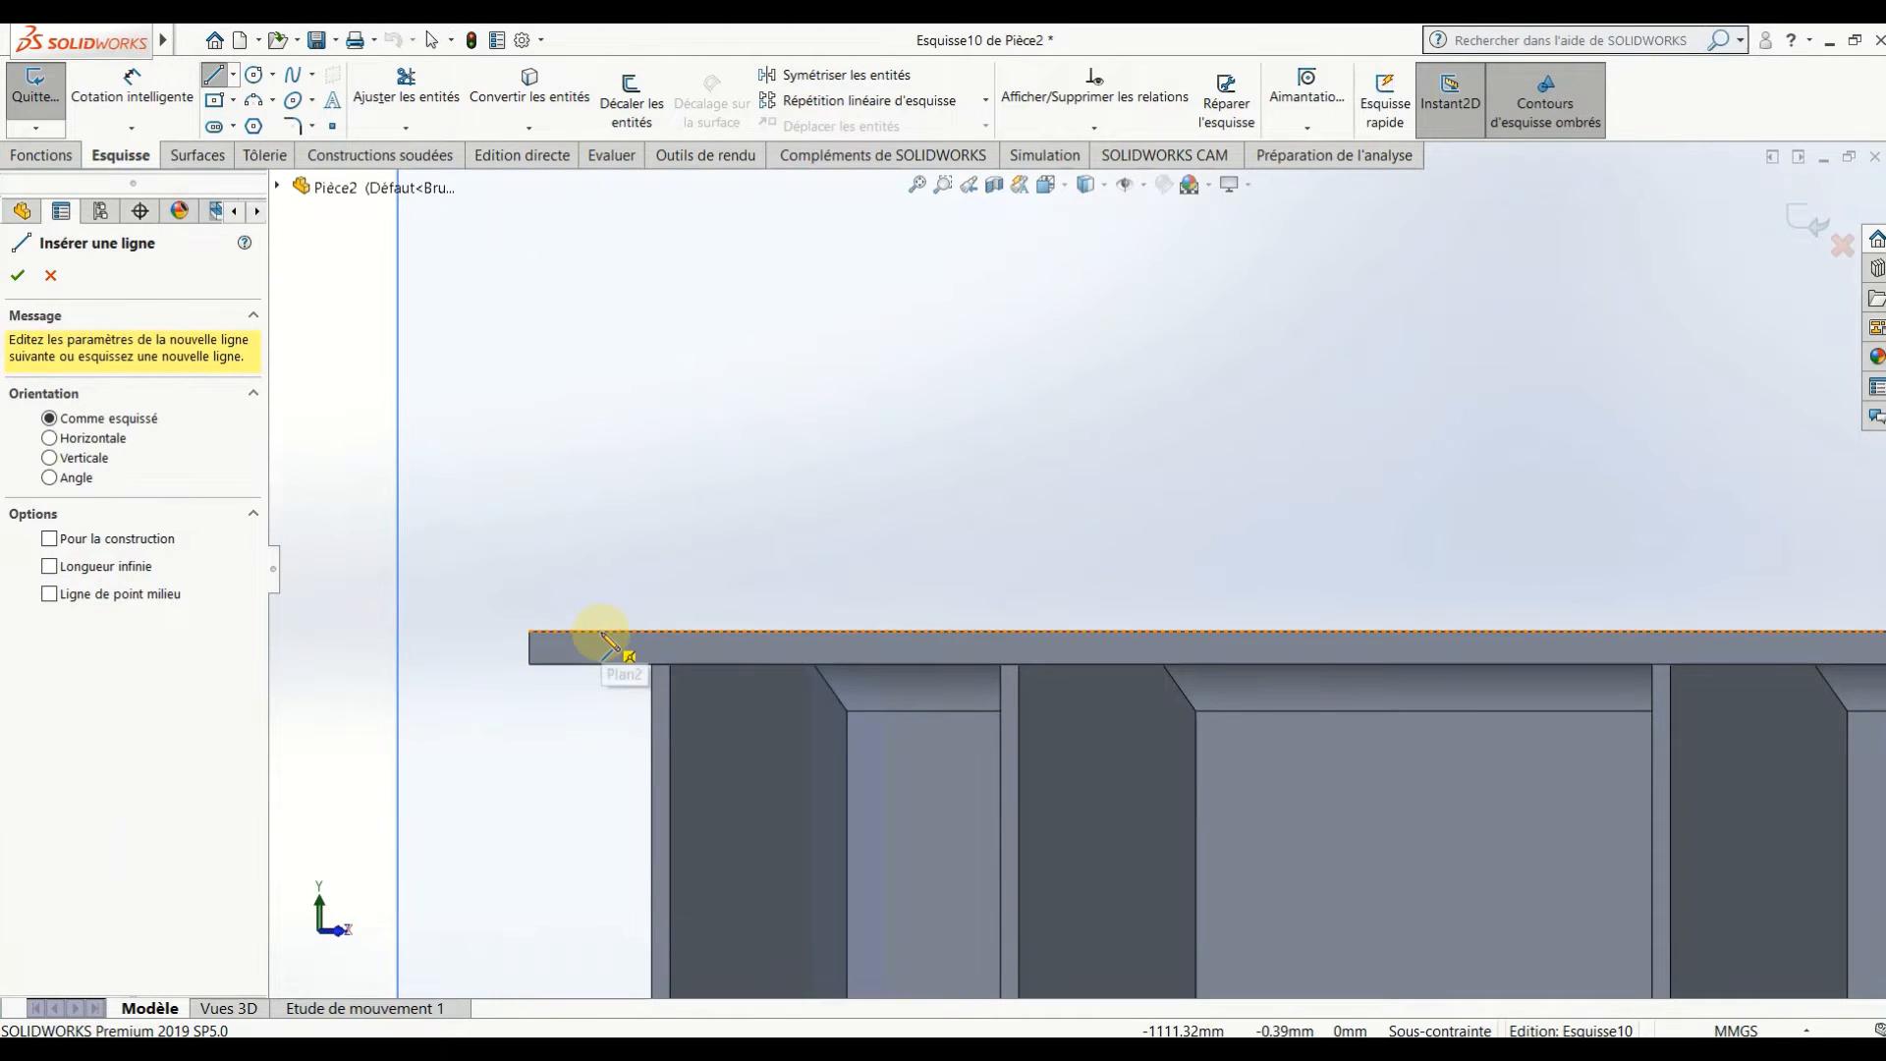
left_click(601, 632)
left_click(601, 591)
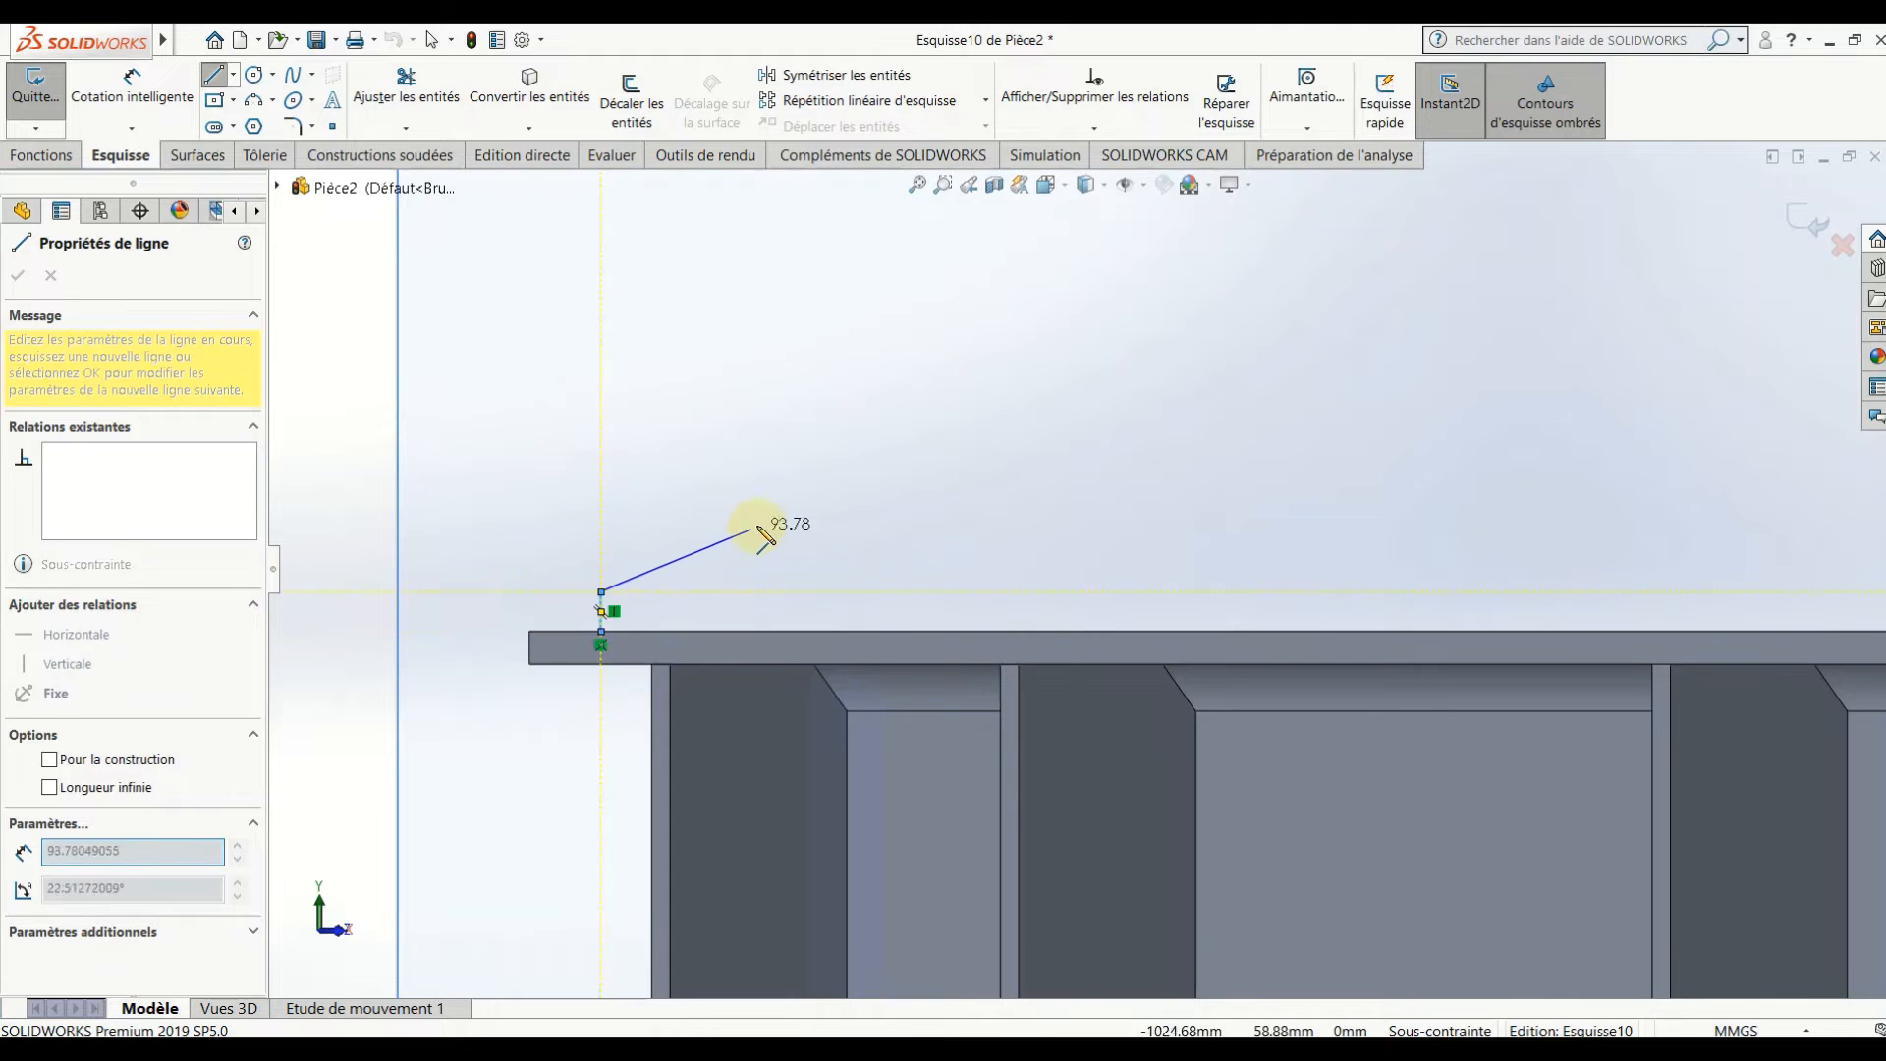
key("Escape")
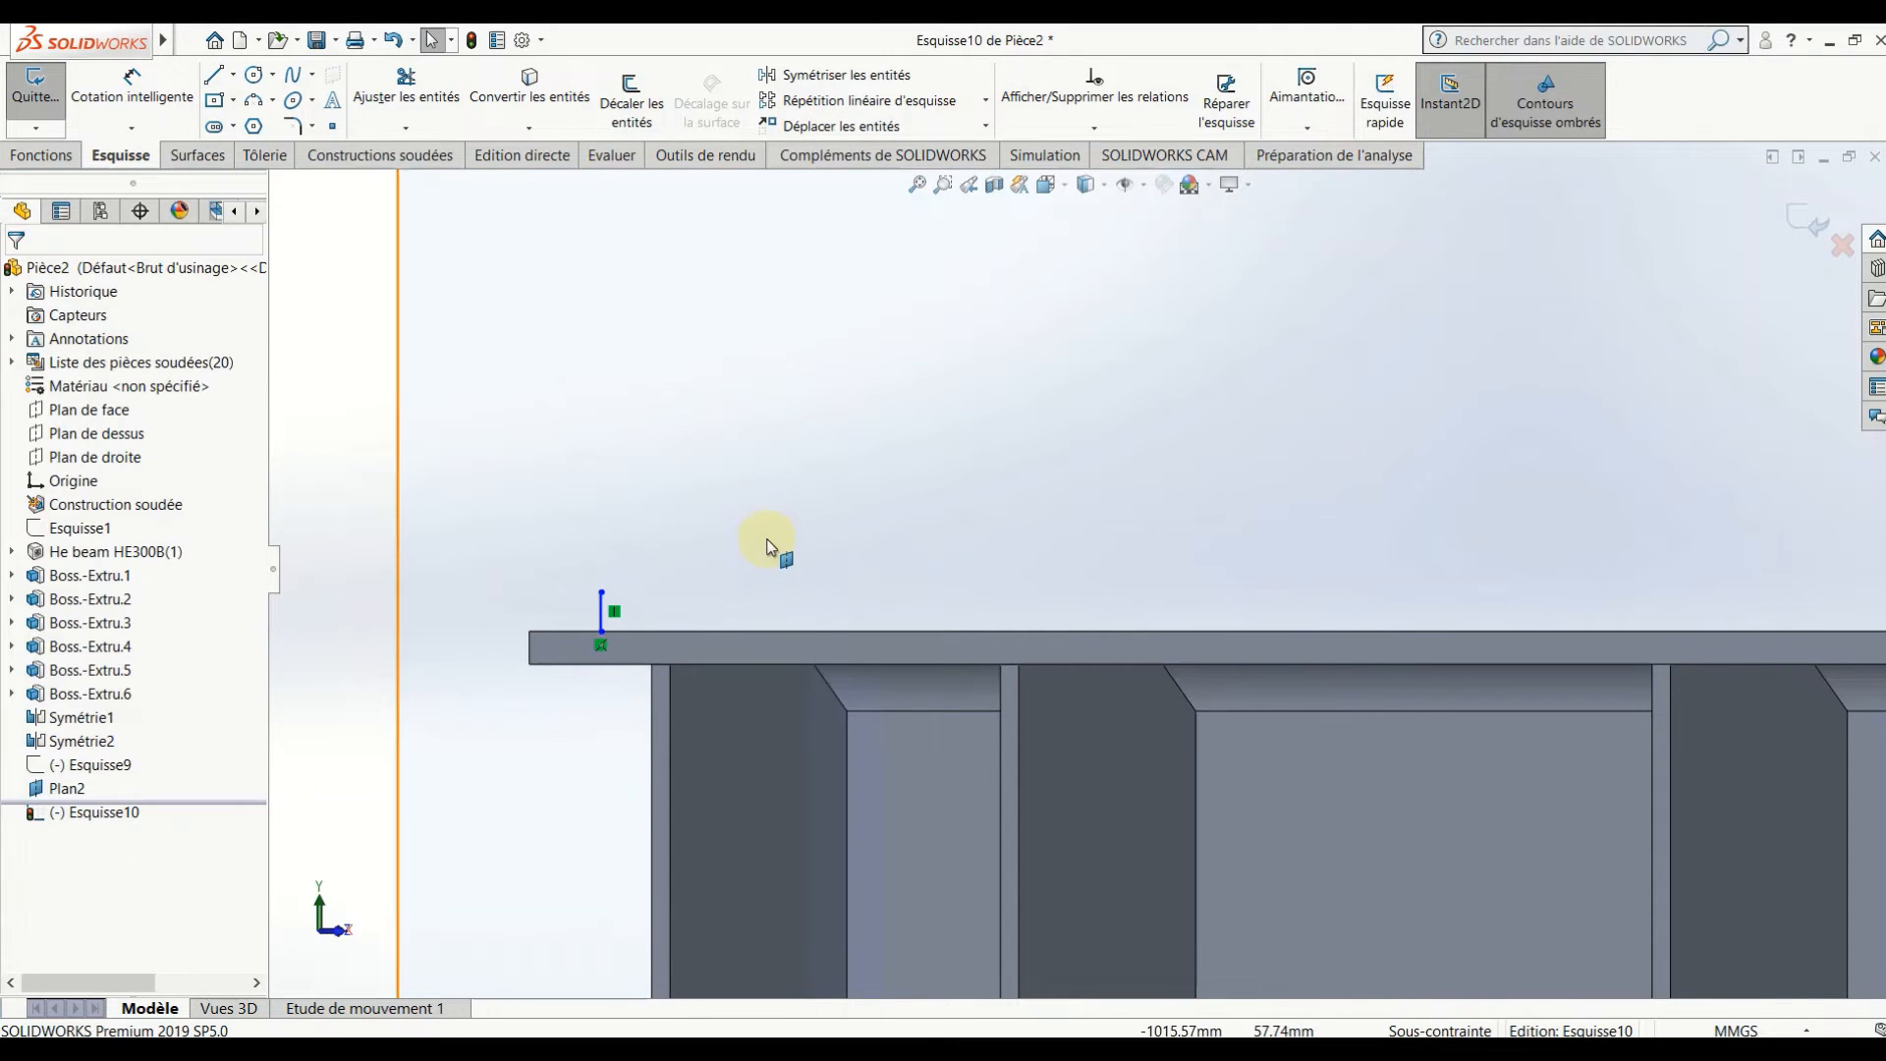
- Sketch a base line about 157 mm long along the flange edge from the short vertical's foot, ending in a vertical about 62 mm high
left_click(601, 633)
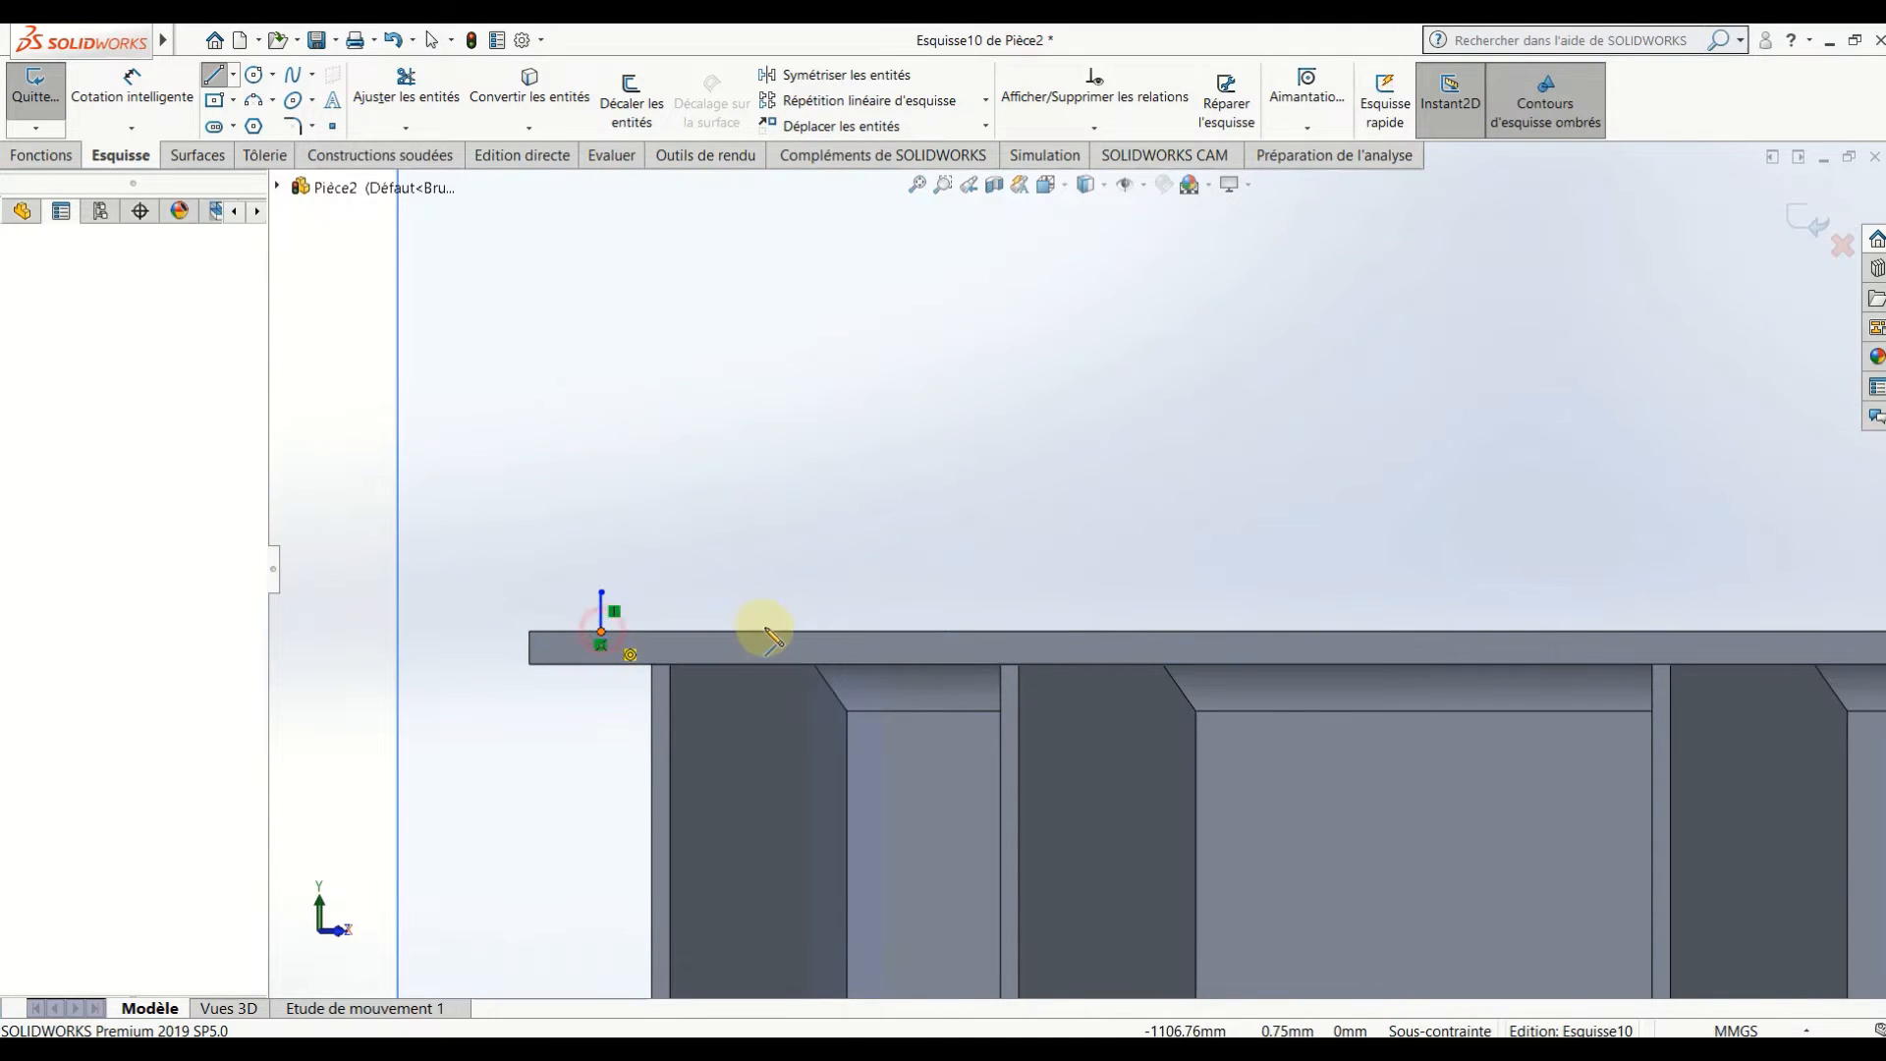
left_click(874, 631)
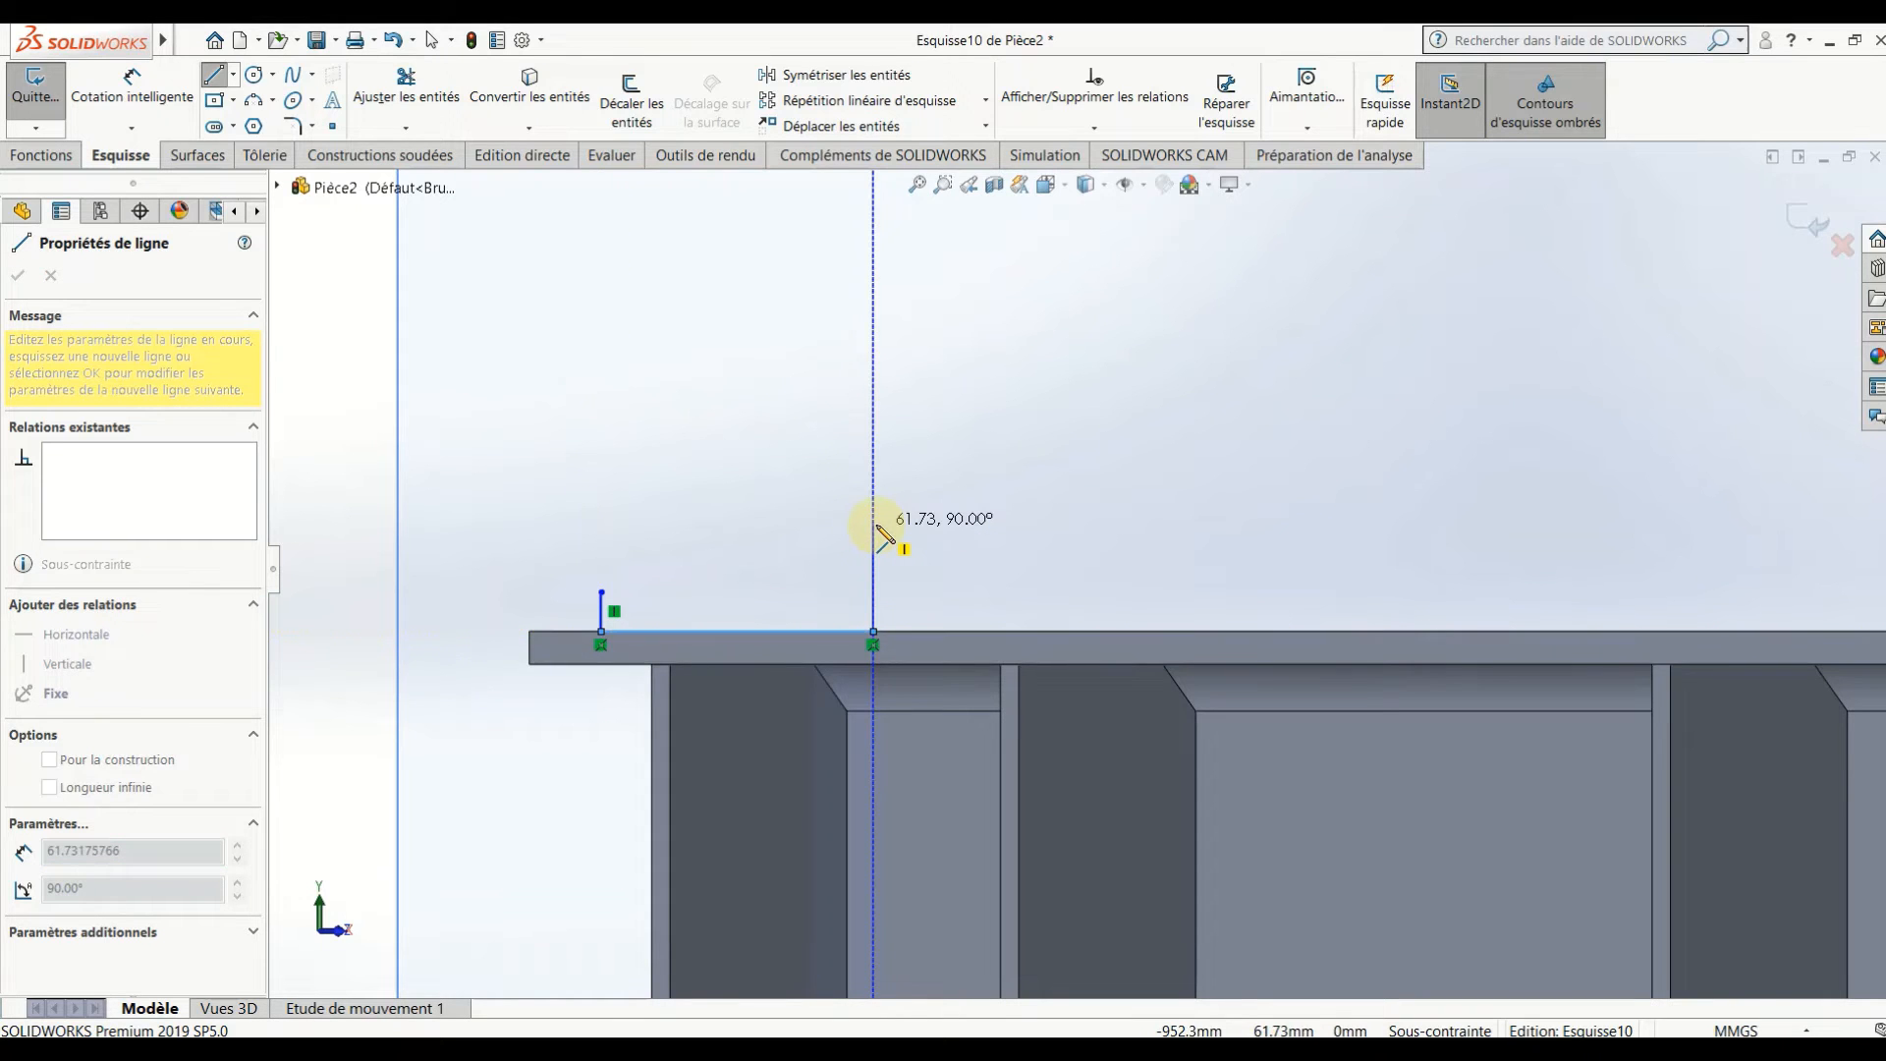
left_click(876, 524)
key("Escape")
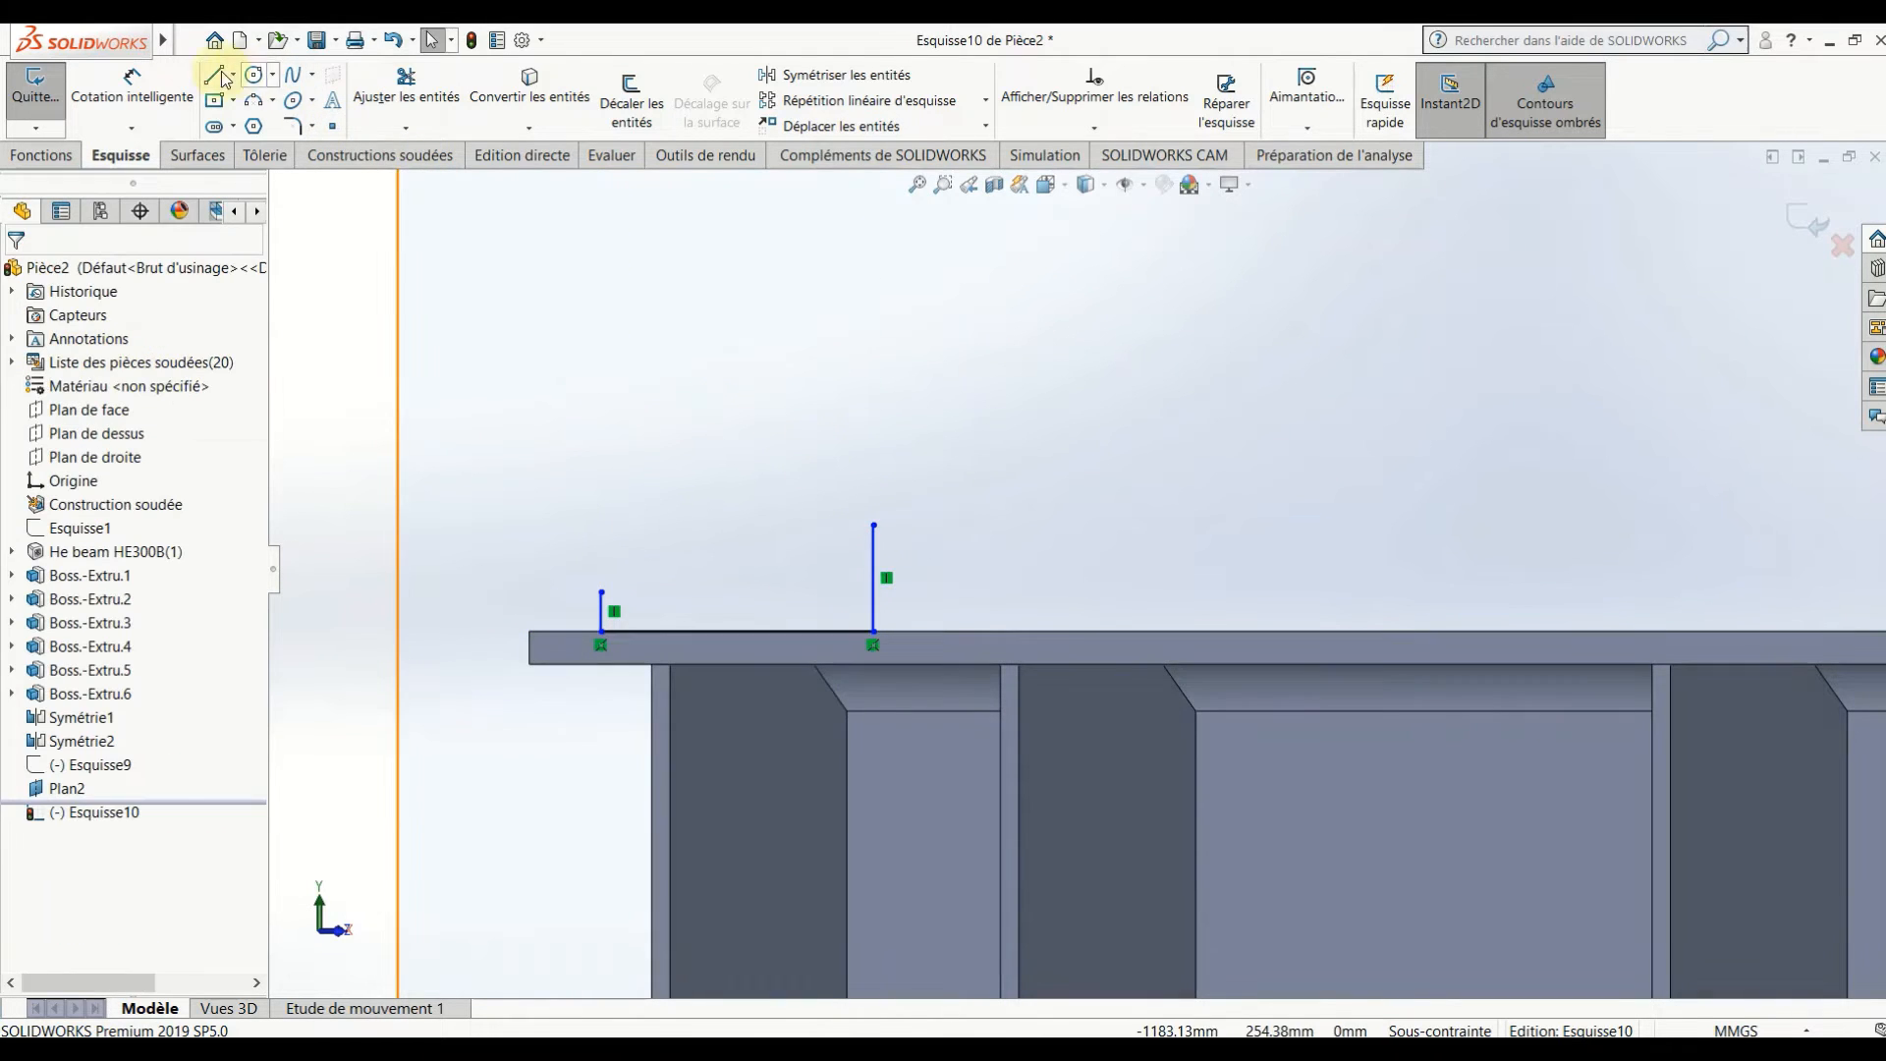
- Sketch a circle about 107 mm in diameter above the base line, passing through the upper end of the taller vertical
left_click(255, 78)
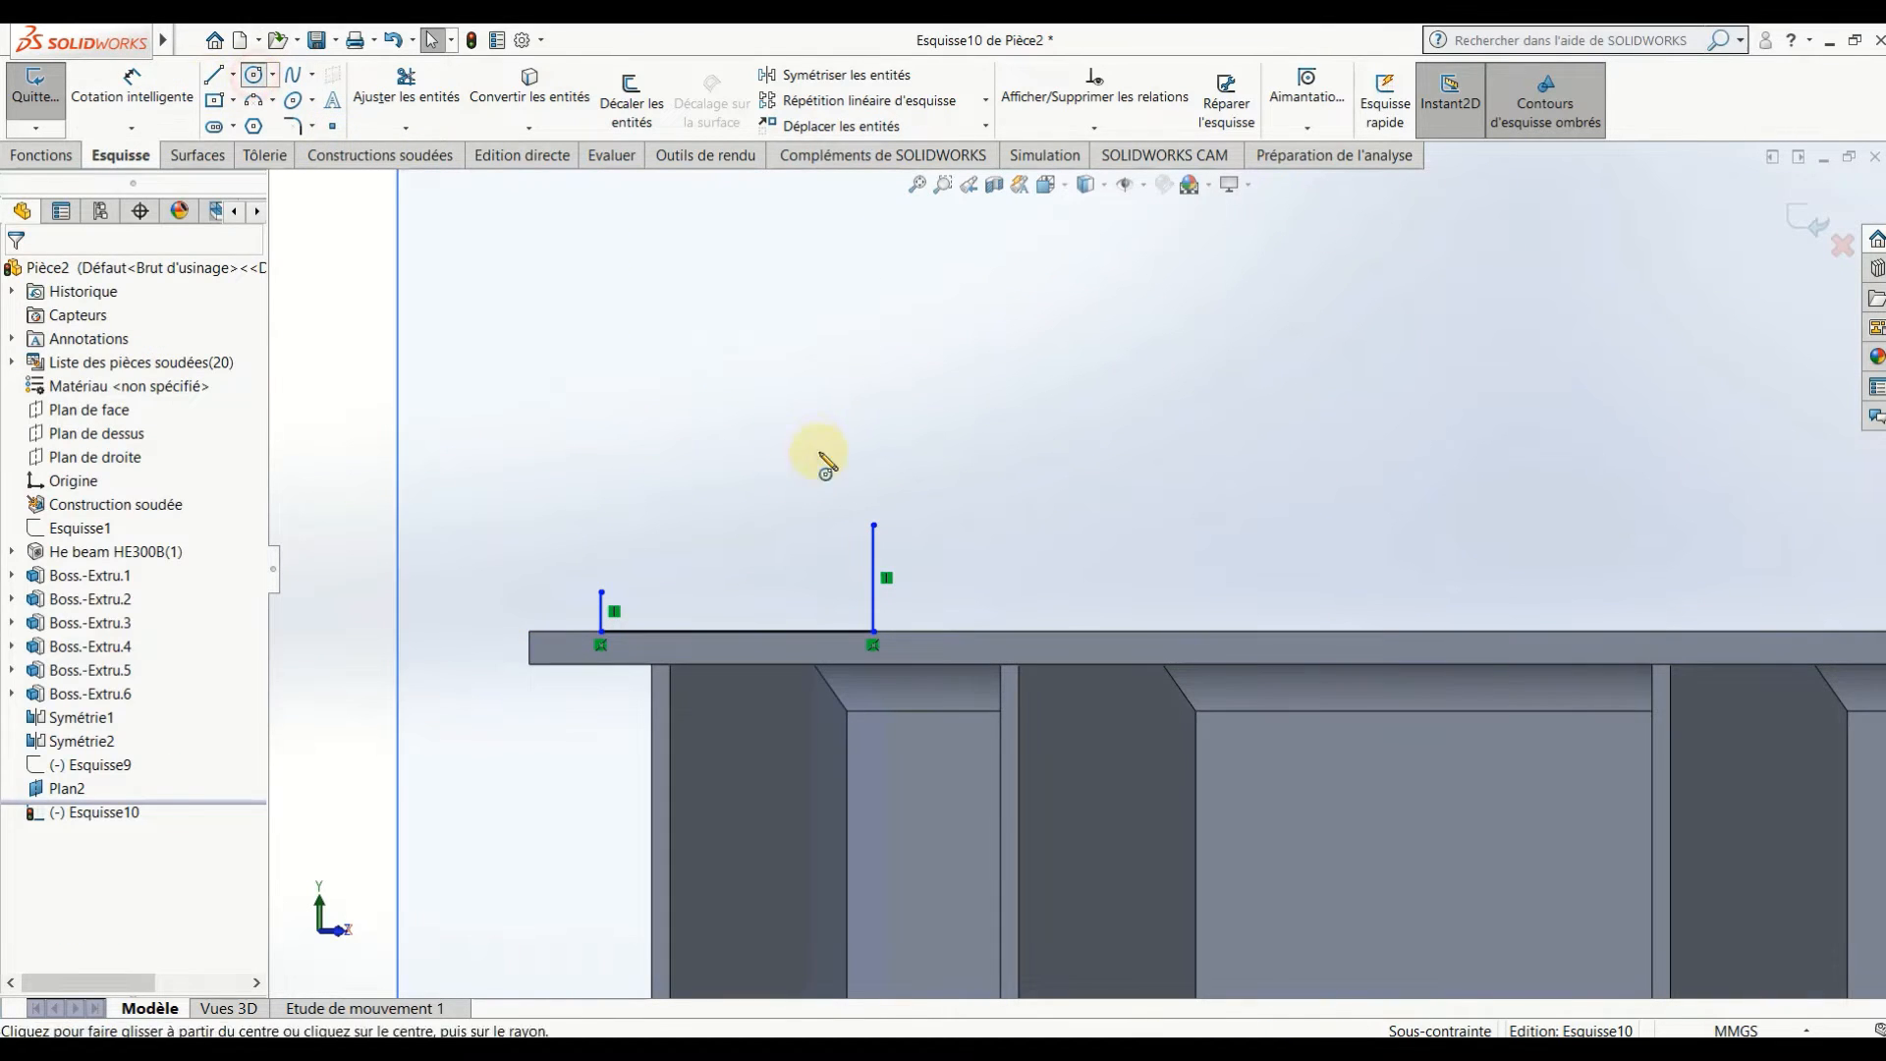
left_click(781, 526)
left_click(874, 525)
key("Escape")
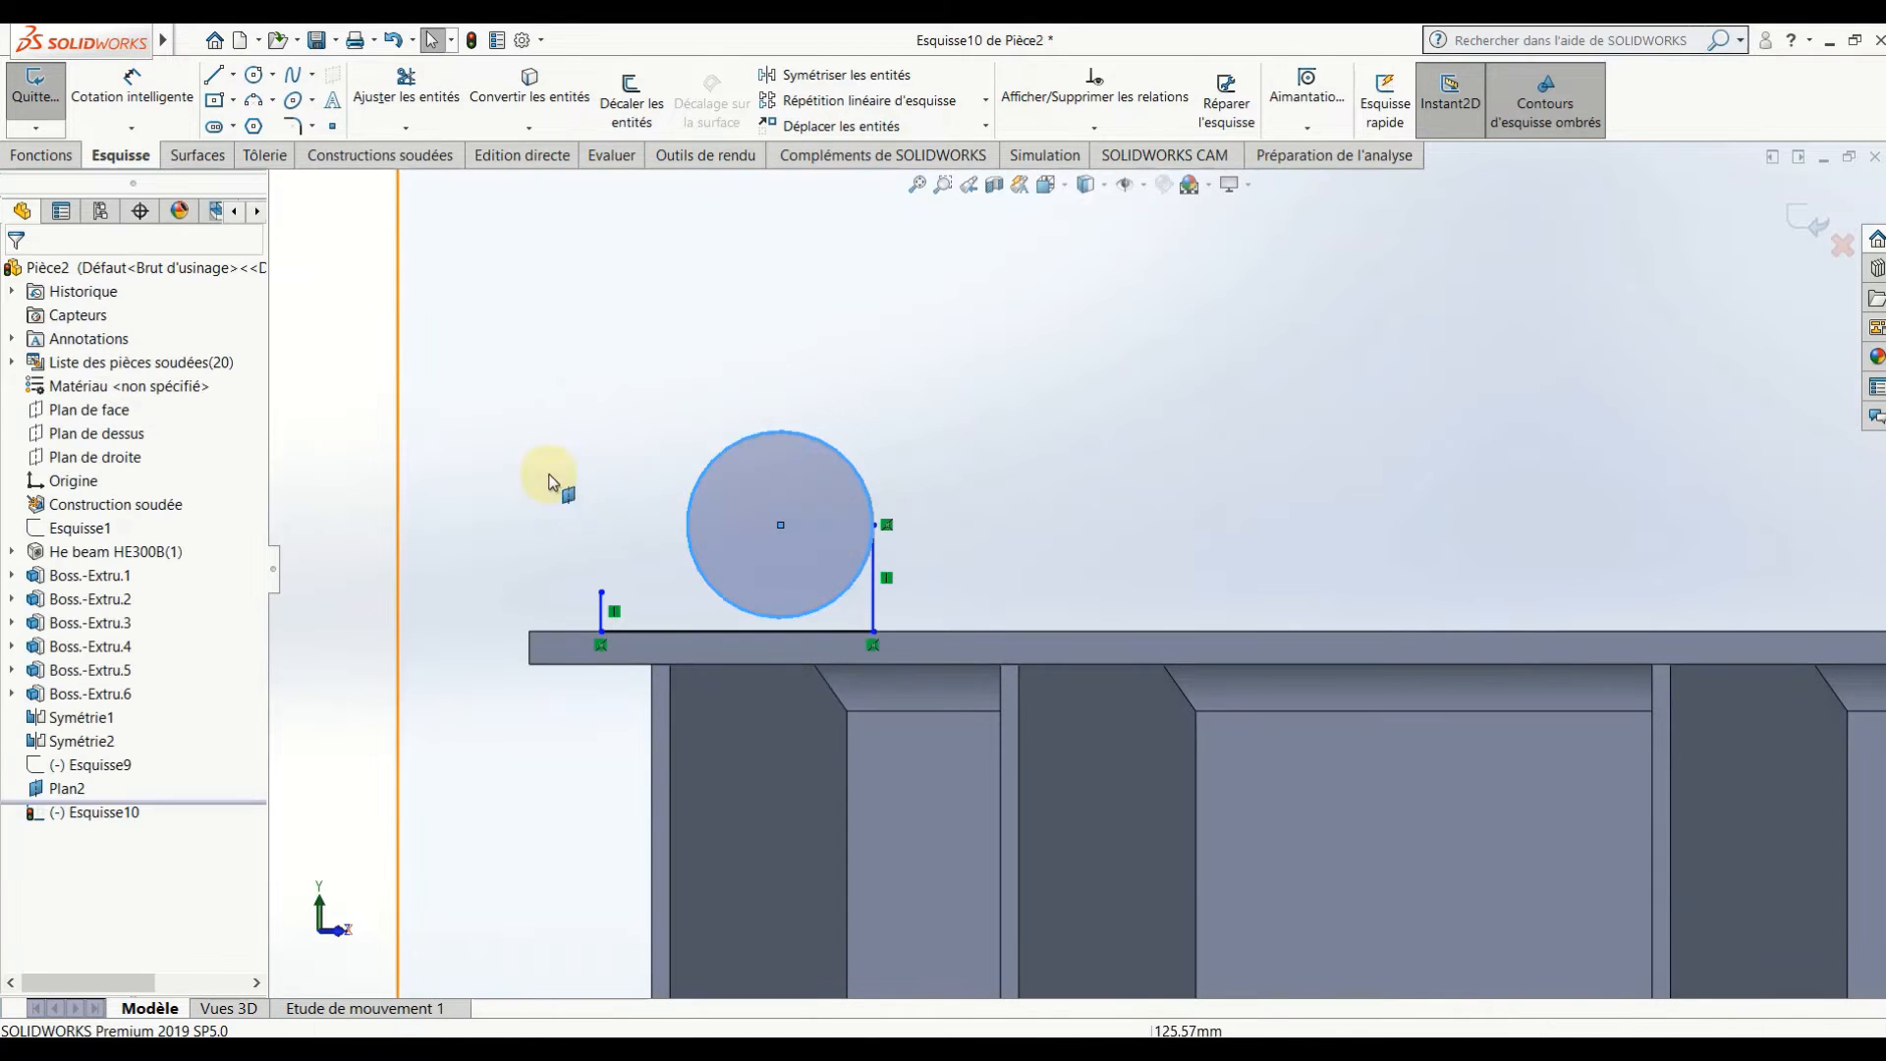
- Sketch a slanted line about 101 mm long from the top of the short vertical to the circle's upper outer side
left_click(602, 591)
left_click(716, 461)
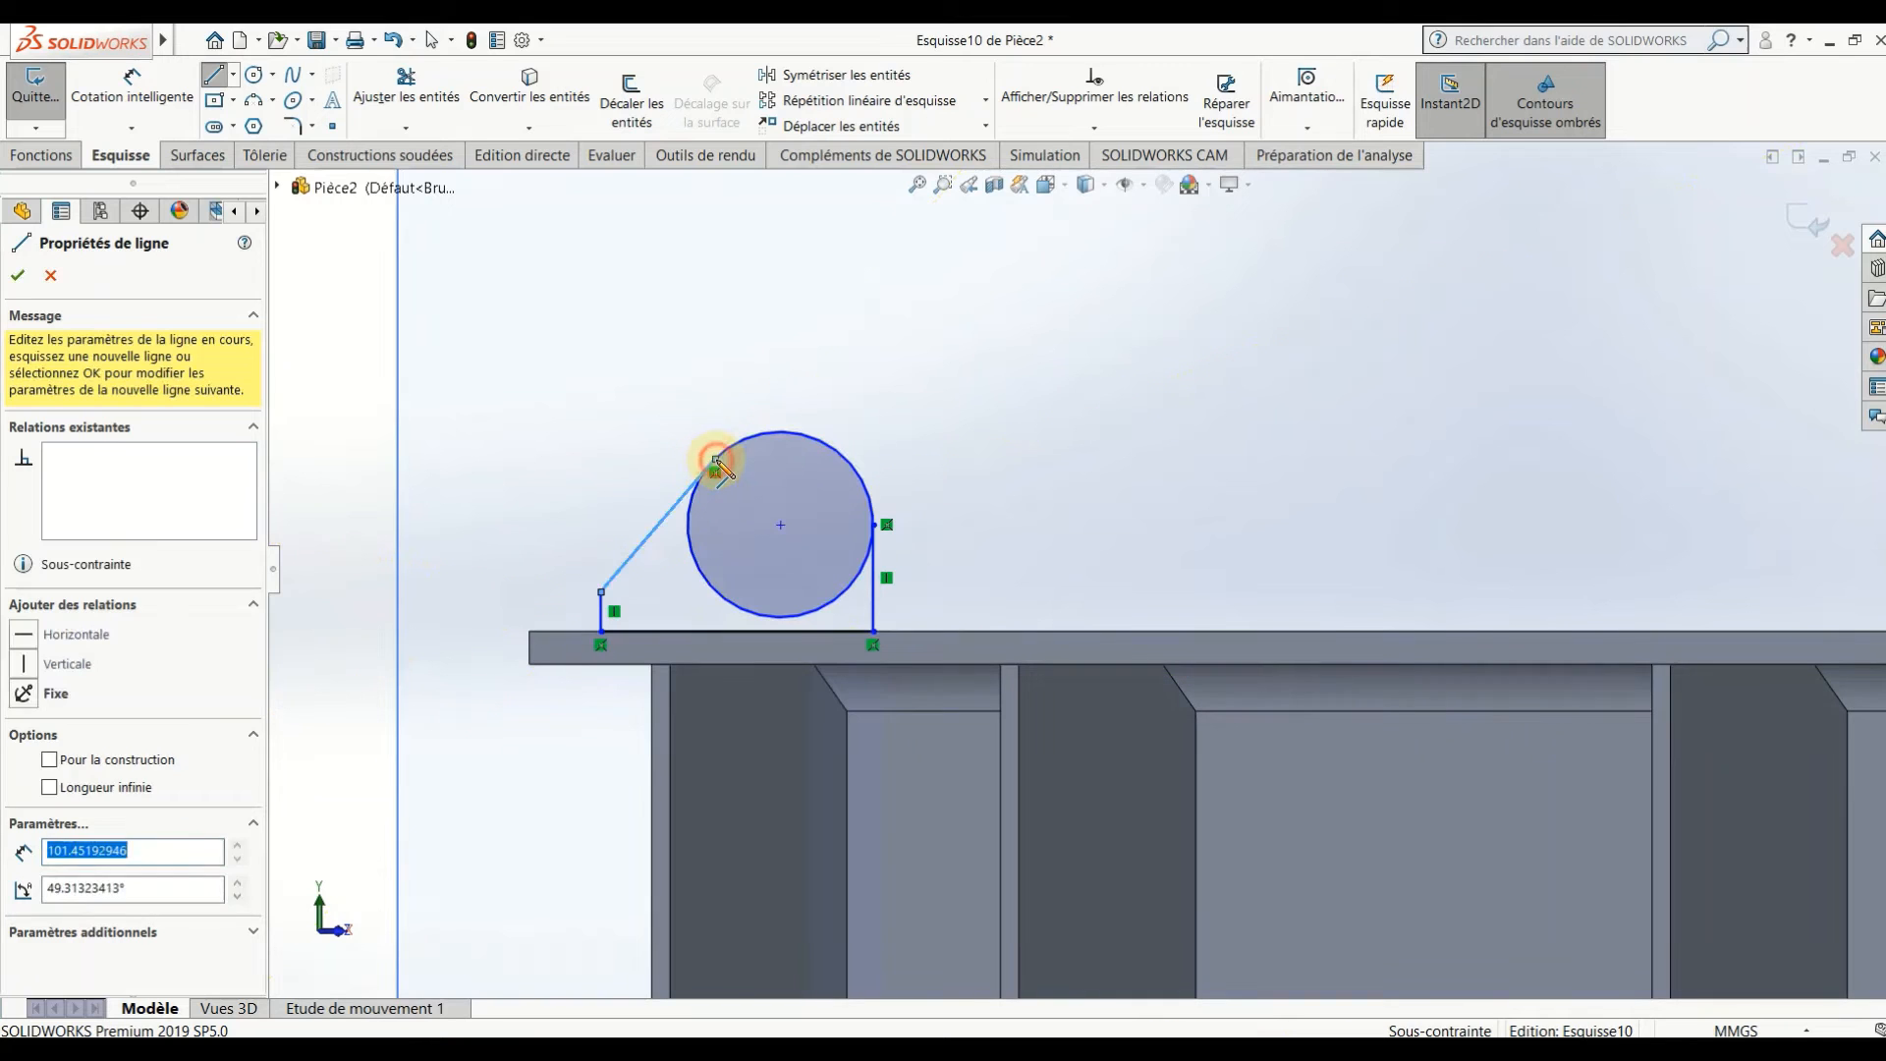
key("Escape")
key("Escape")
- Dimension the profile's base line to 150 mm and the short vertical line to 10 mm
left_click(162, 80)
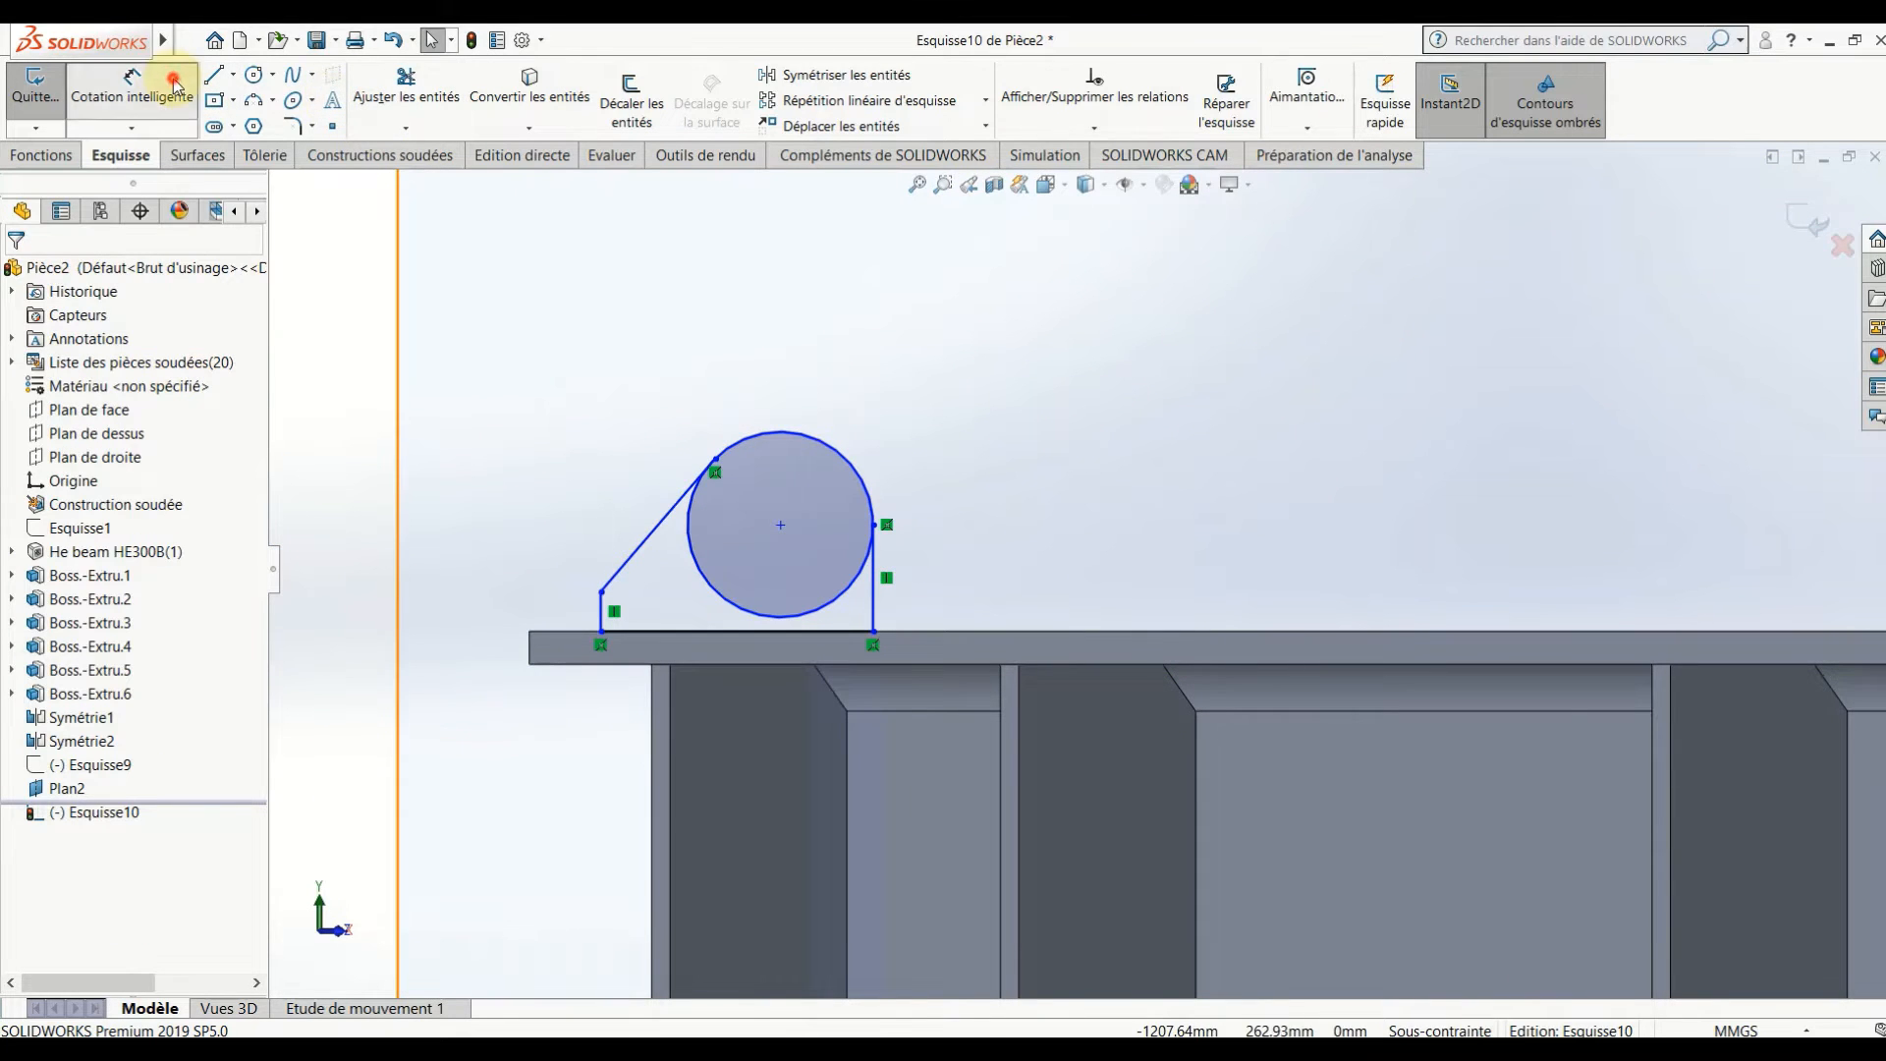
left_click(769, 637)
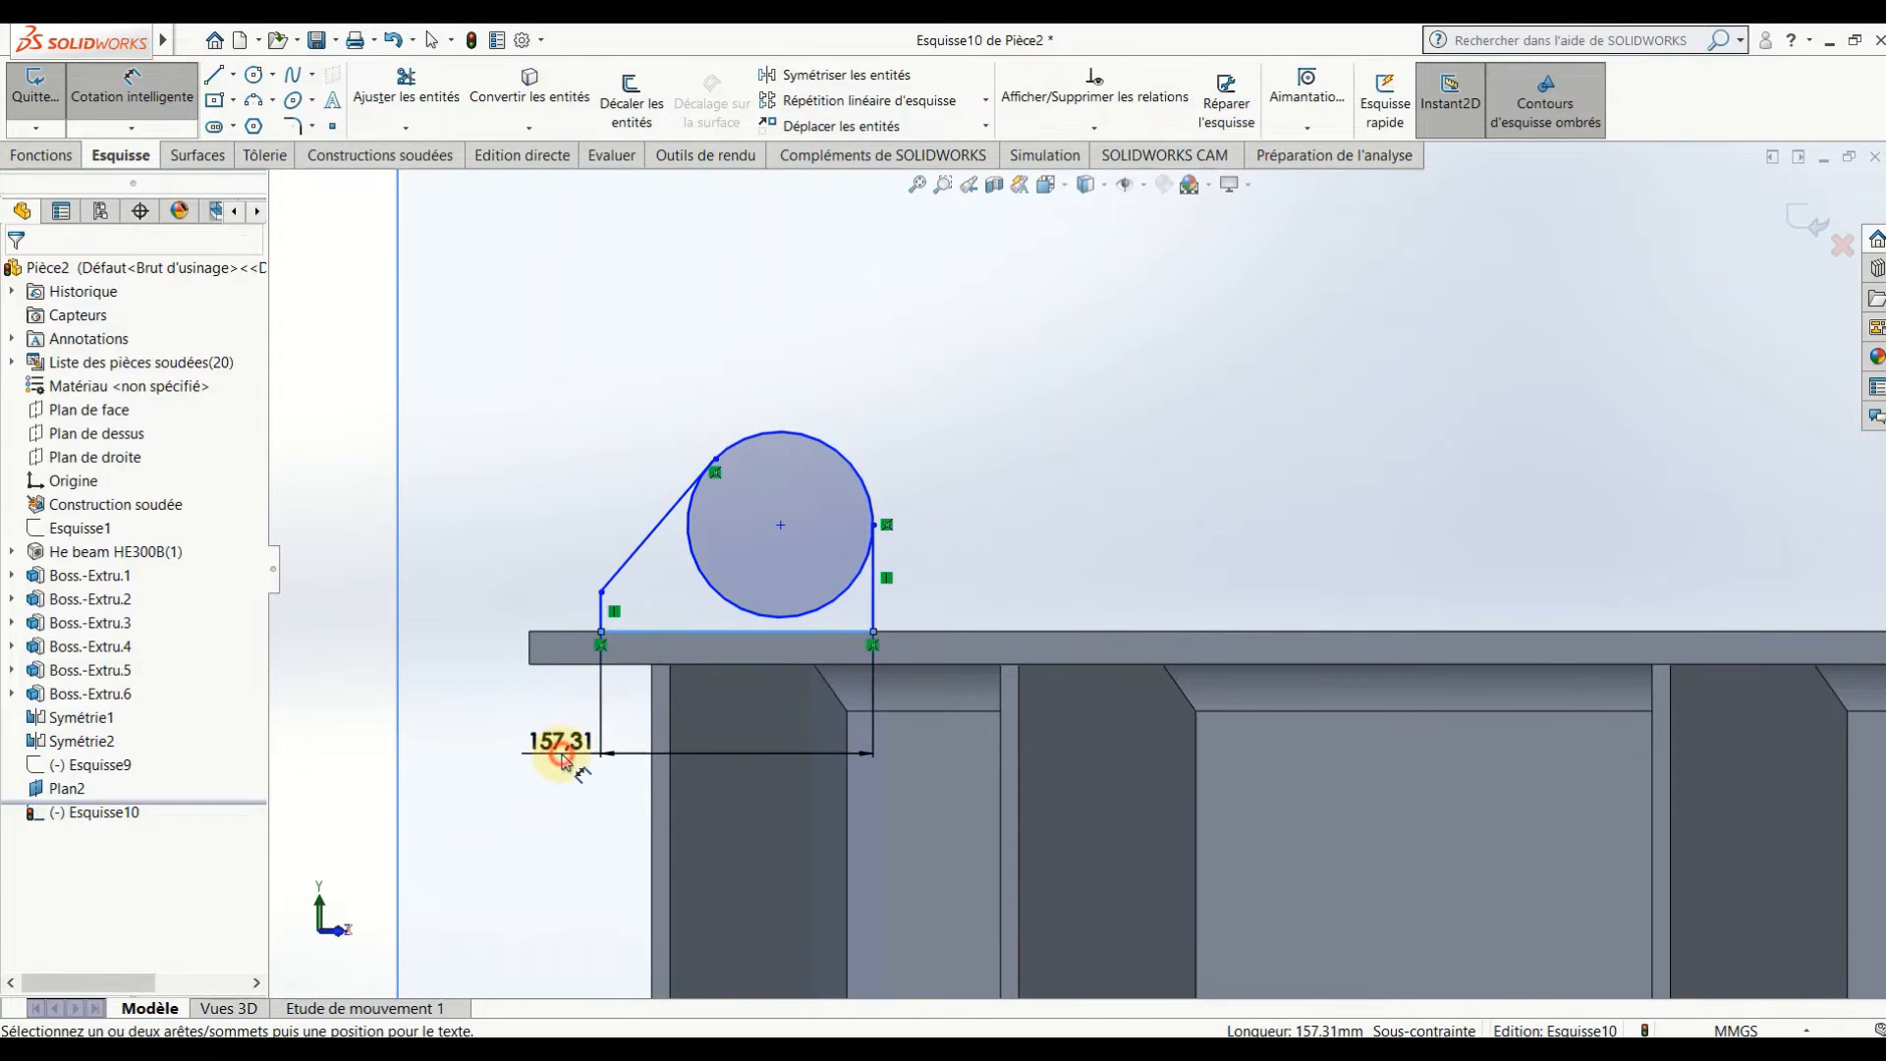
left_click(548, 752)
type("150")
key("Return")
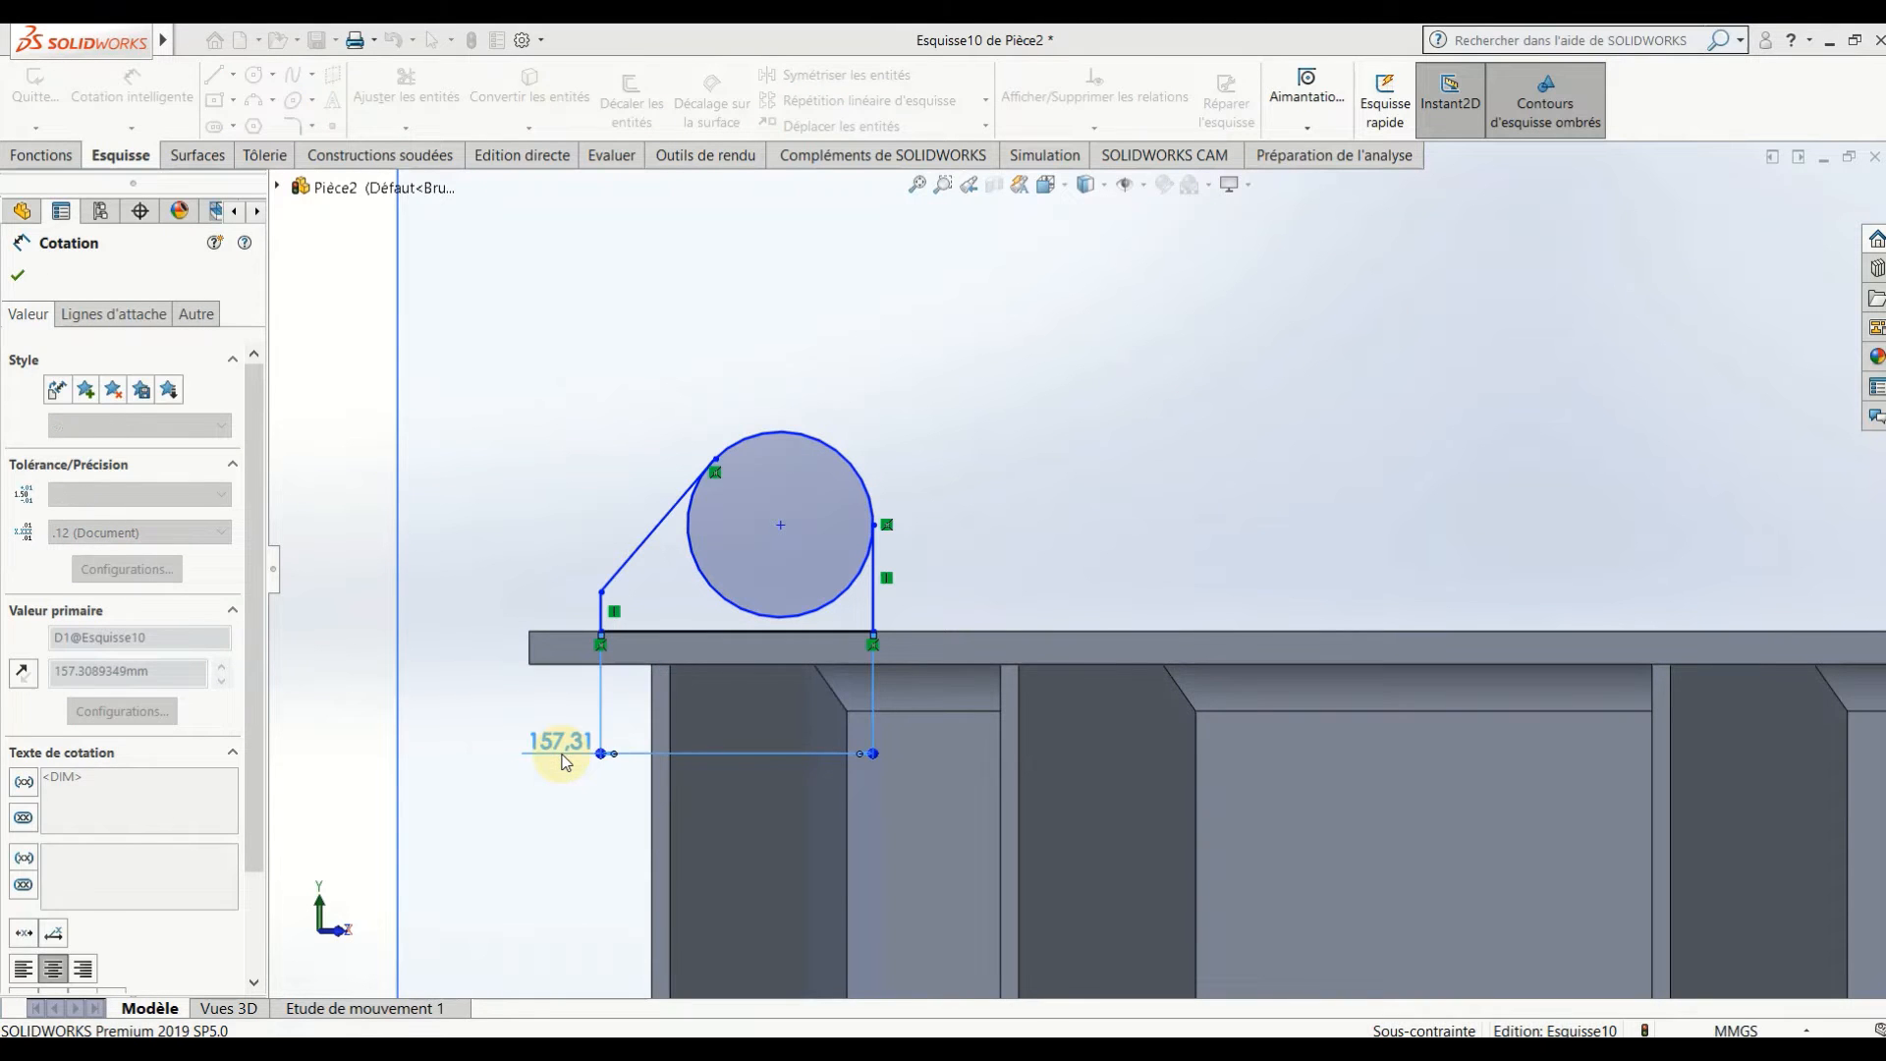
left_click(602, 611)
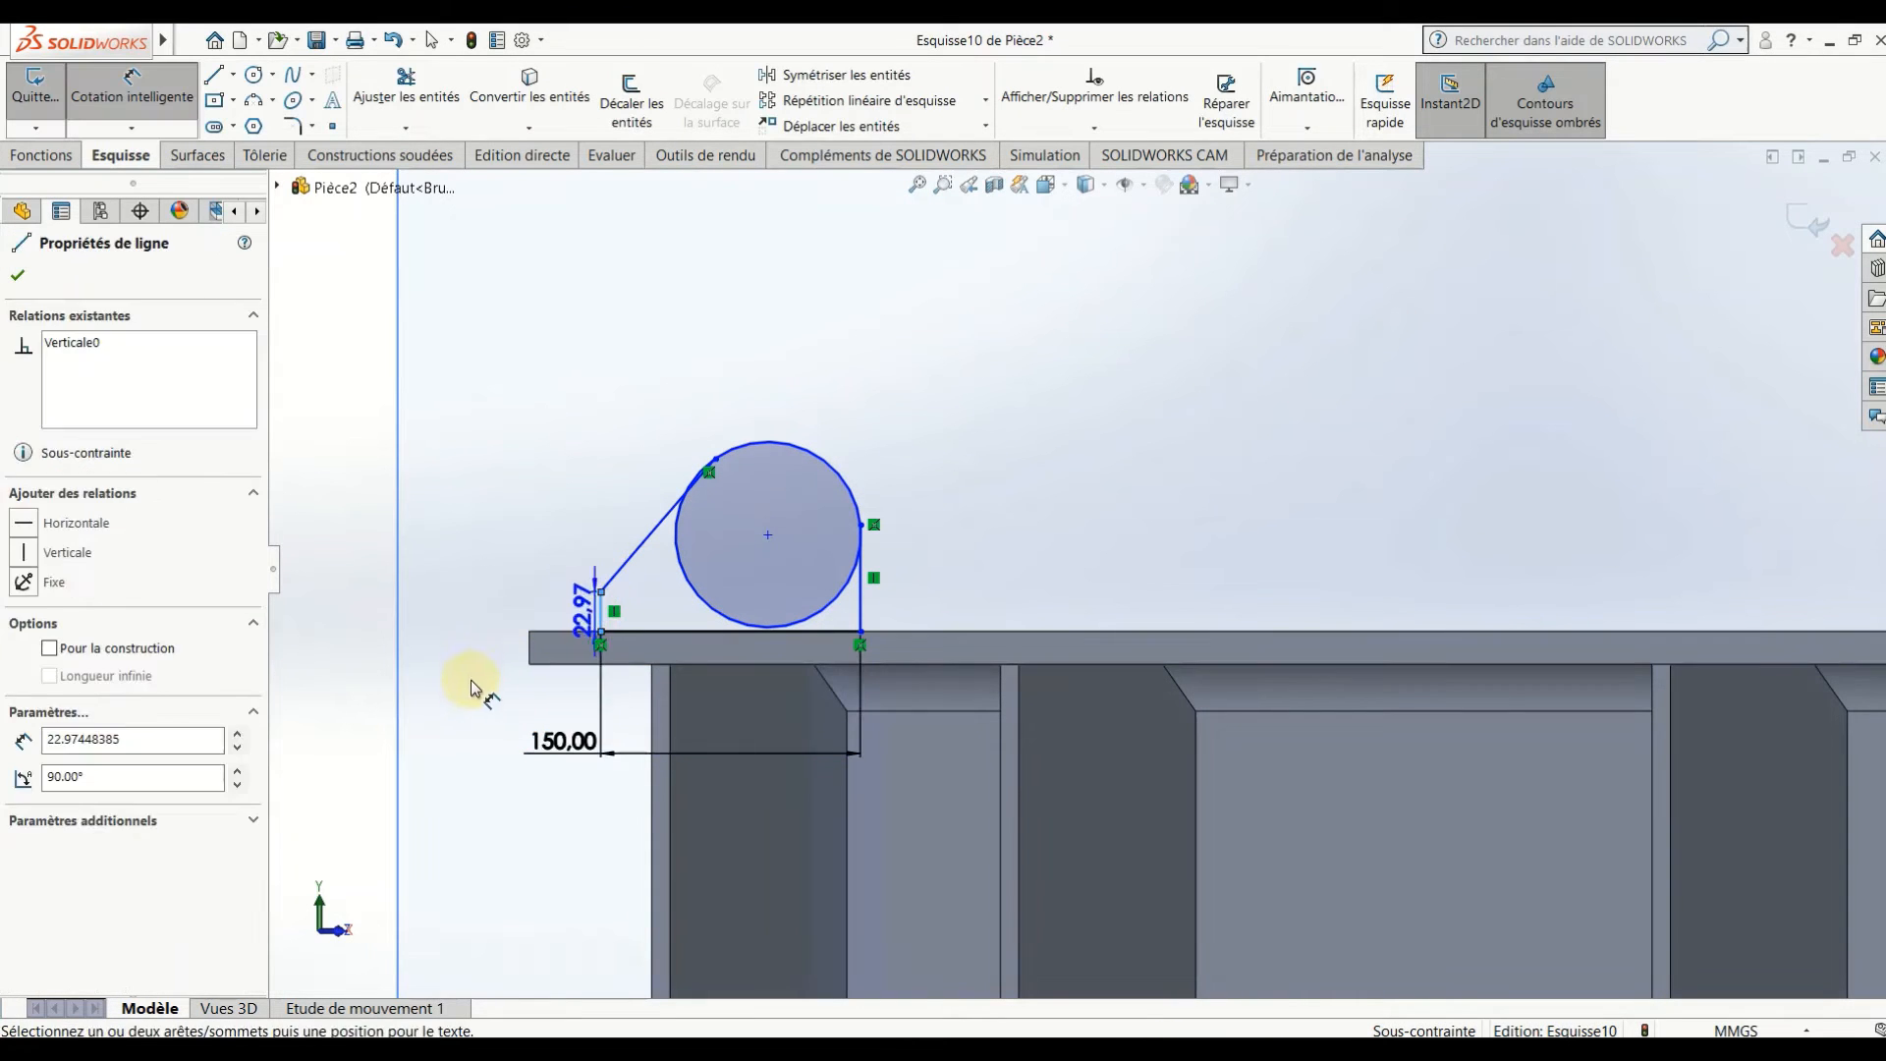
left_click(468, 714)
type("10")
key("Return")
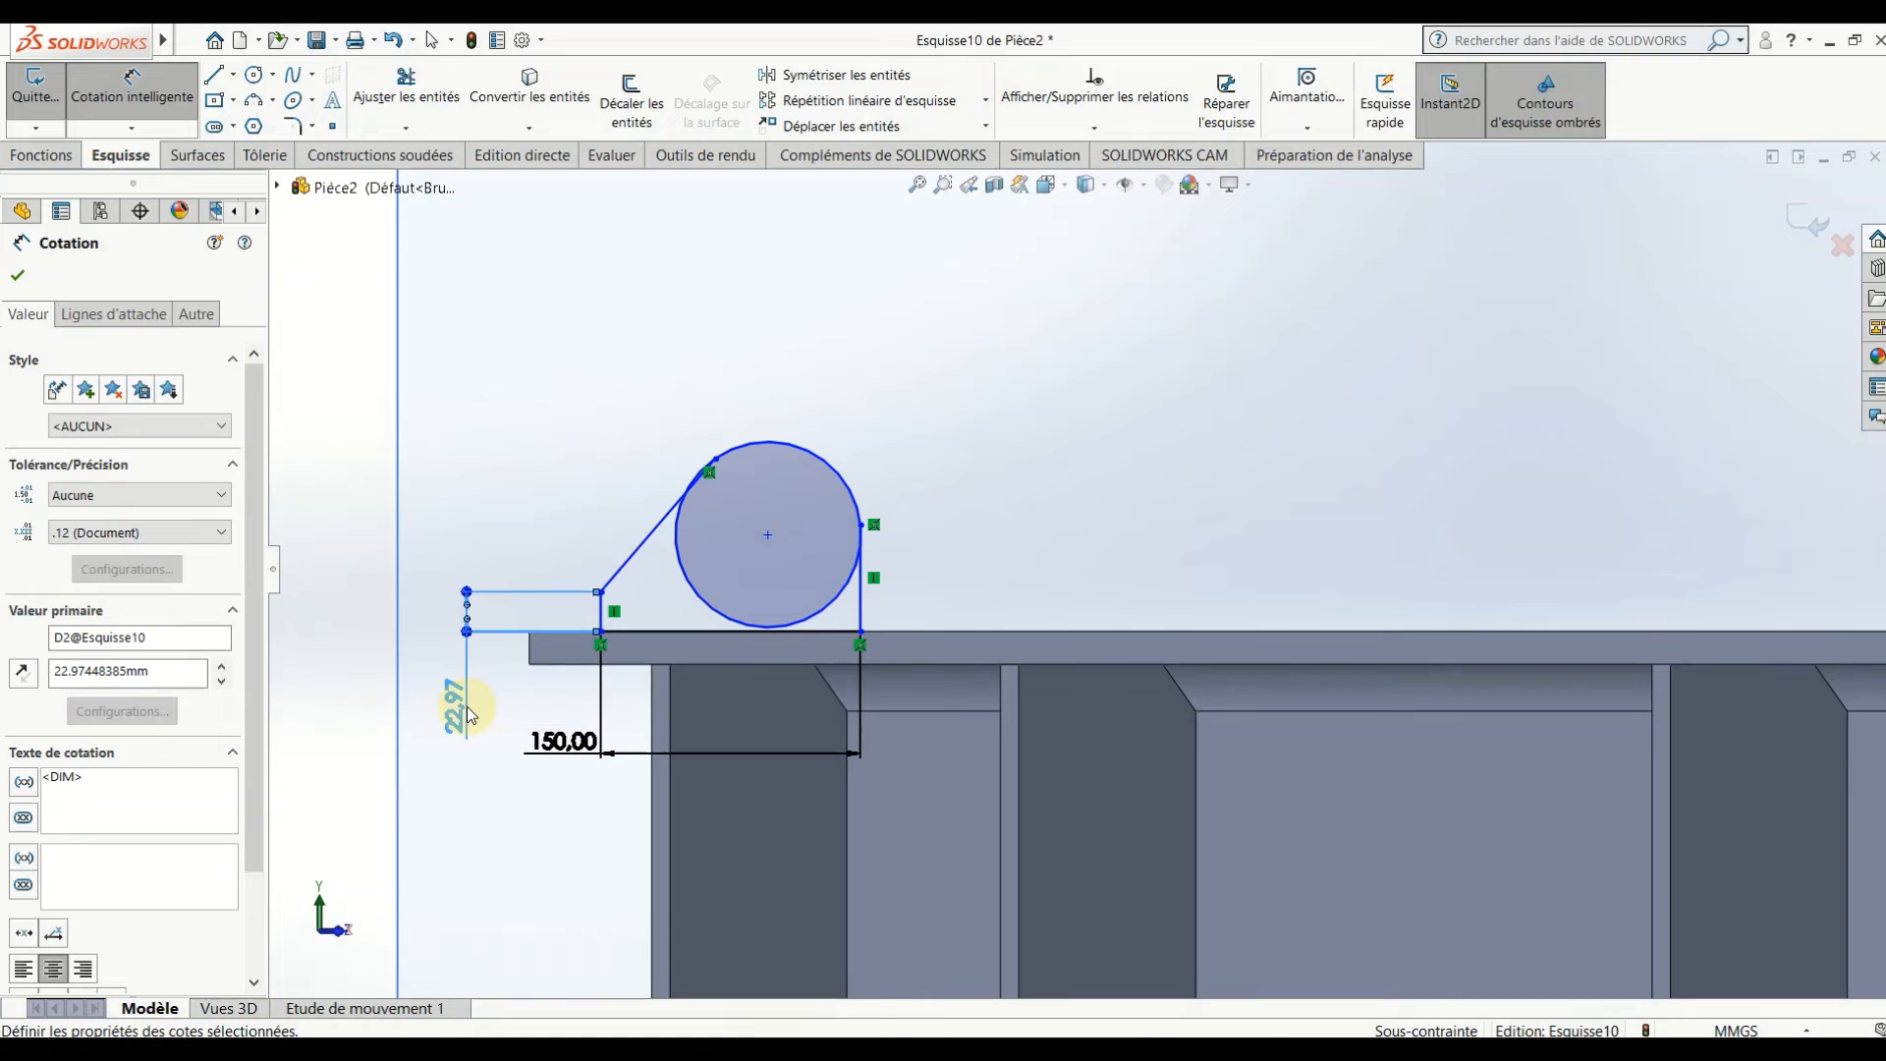
- Set the circle's diameter to 90 mm and its centre height above the base line to 55 mm
left_click(818, 472)
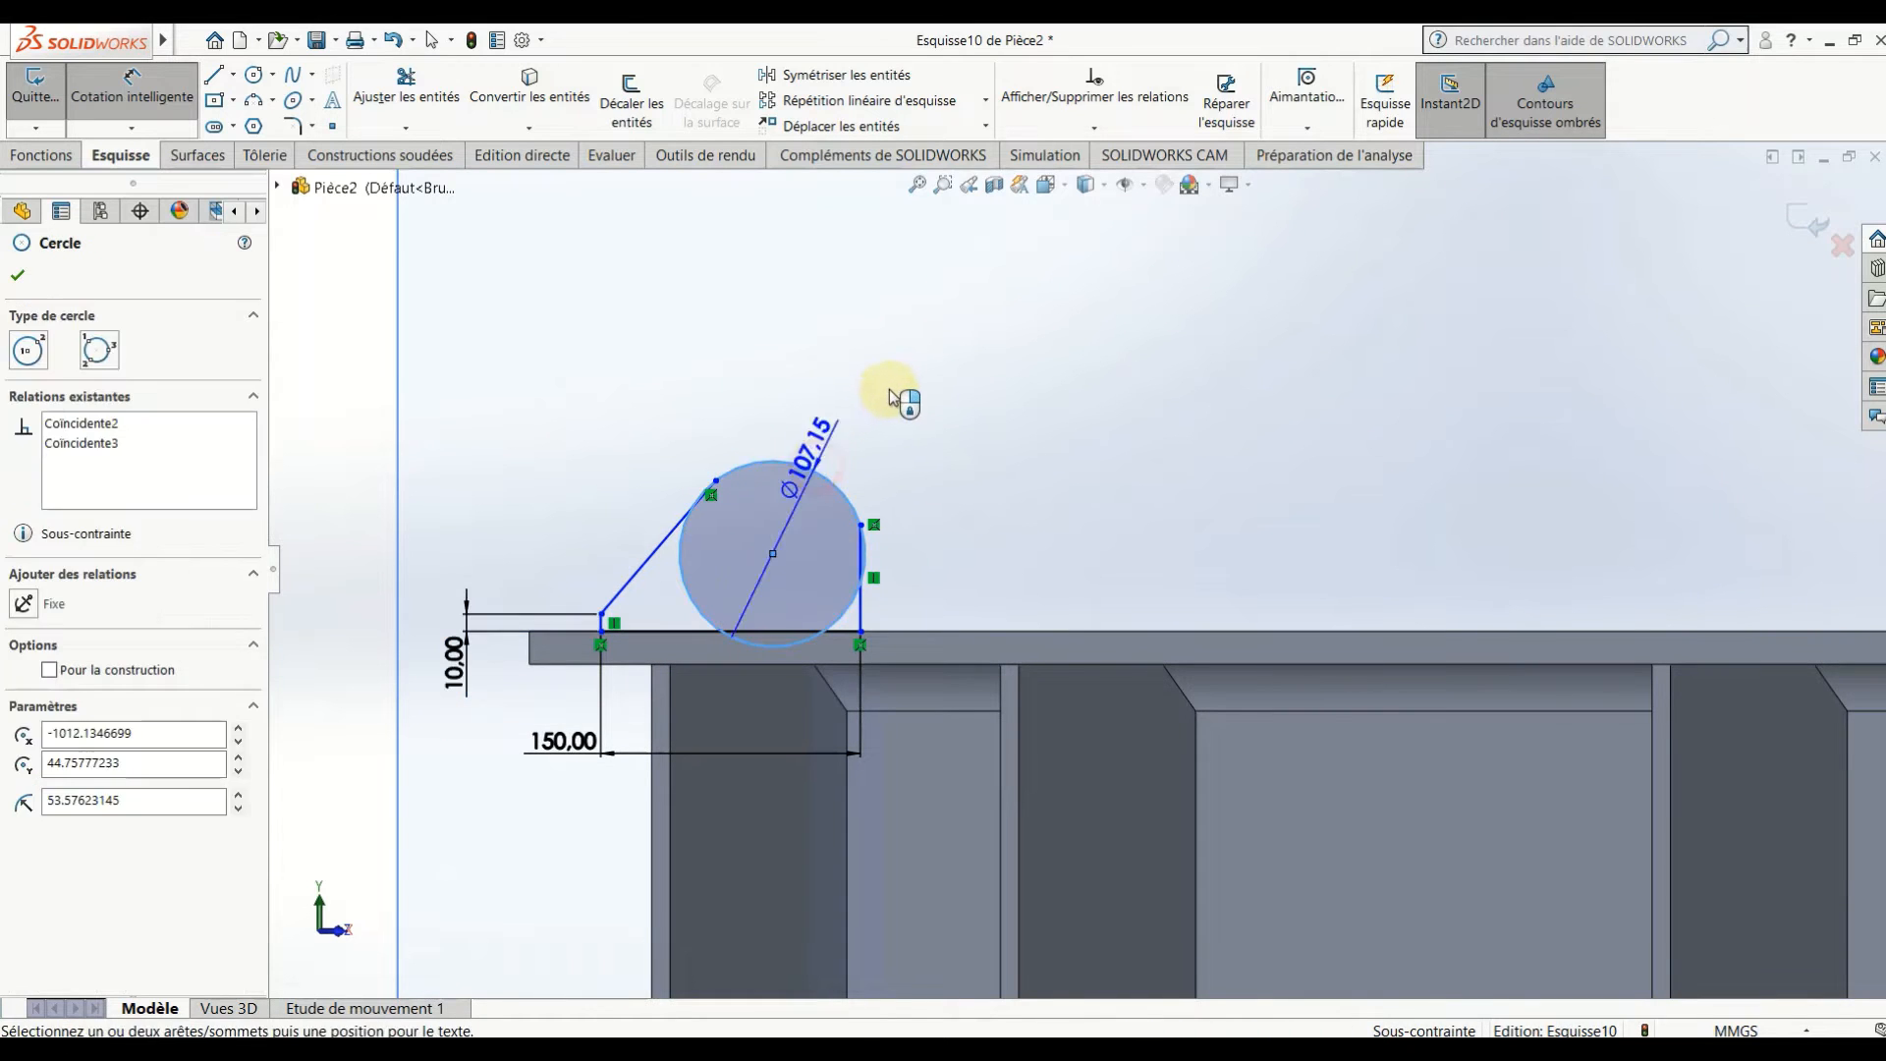
left_click(896, 383)
type("90")
key("Return")
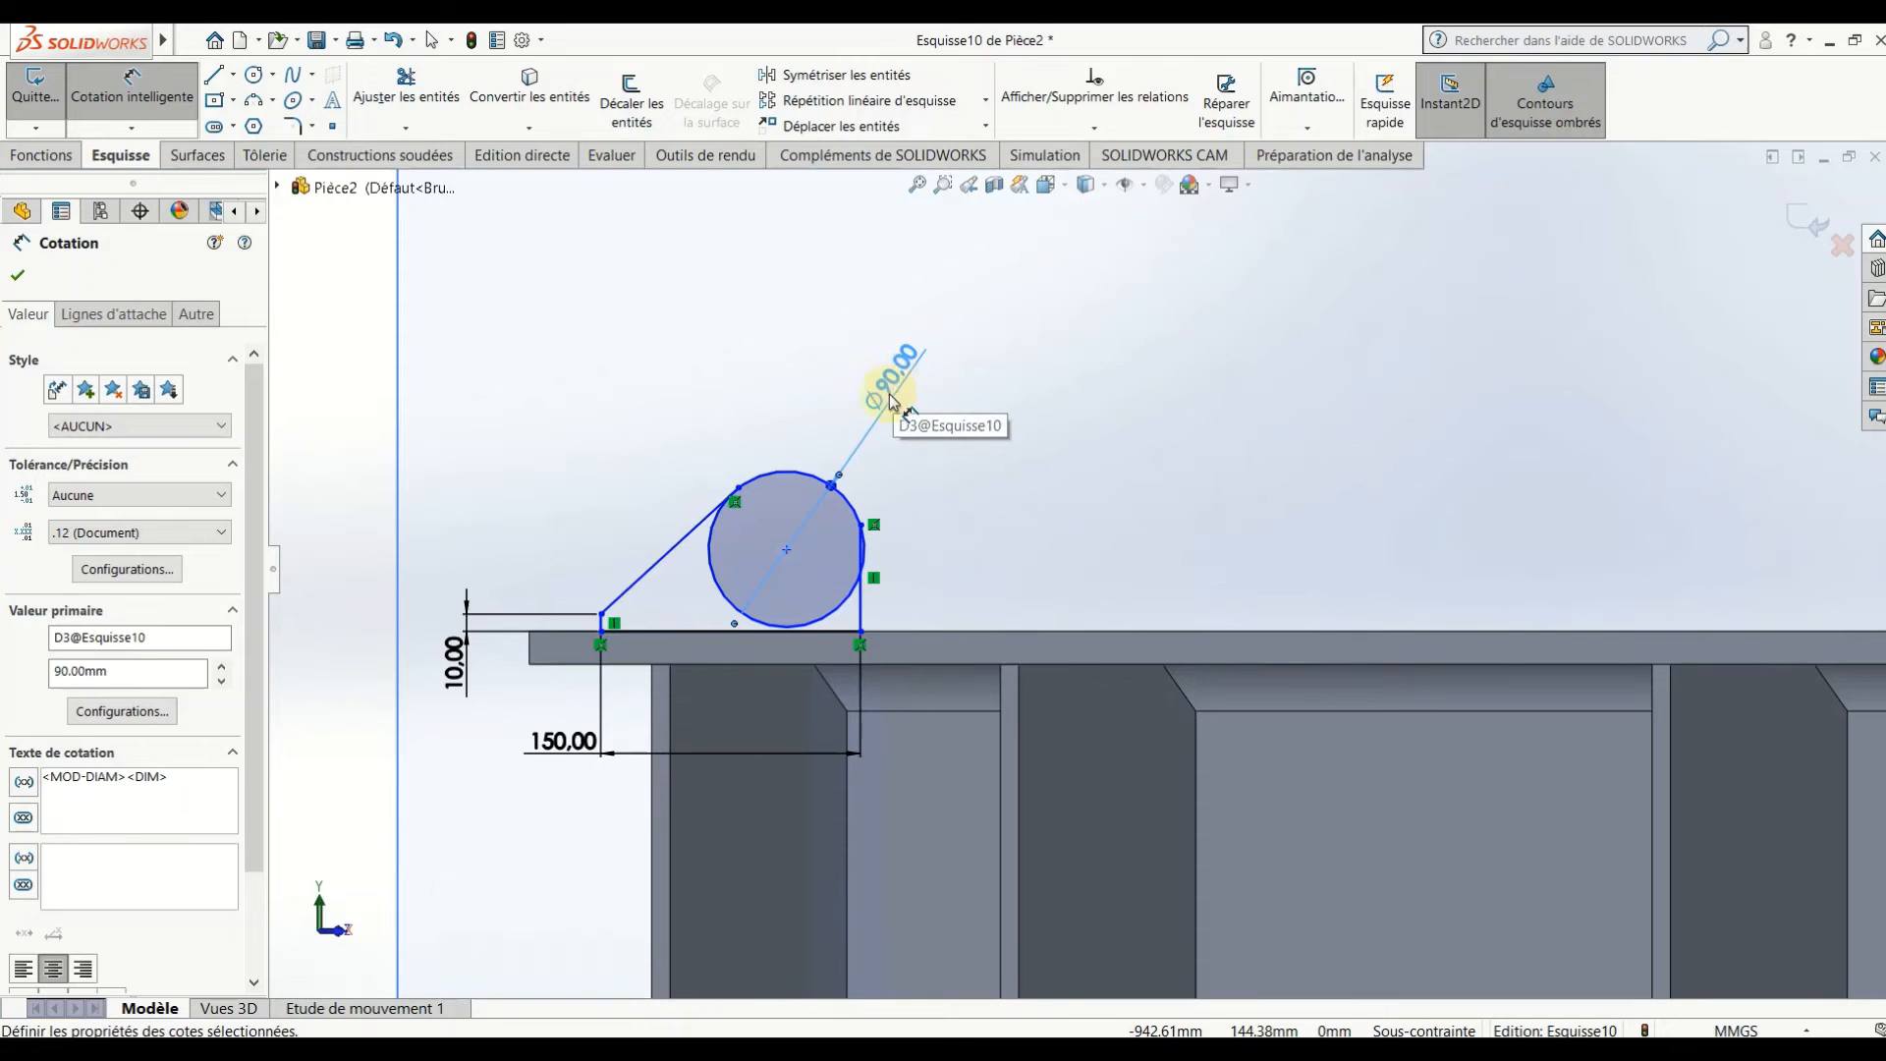
left_click(789, 551)
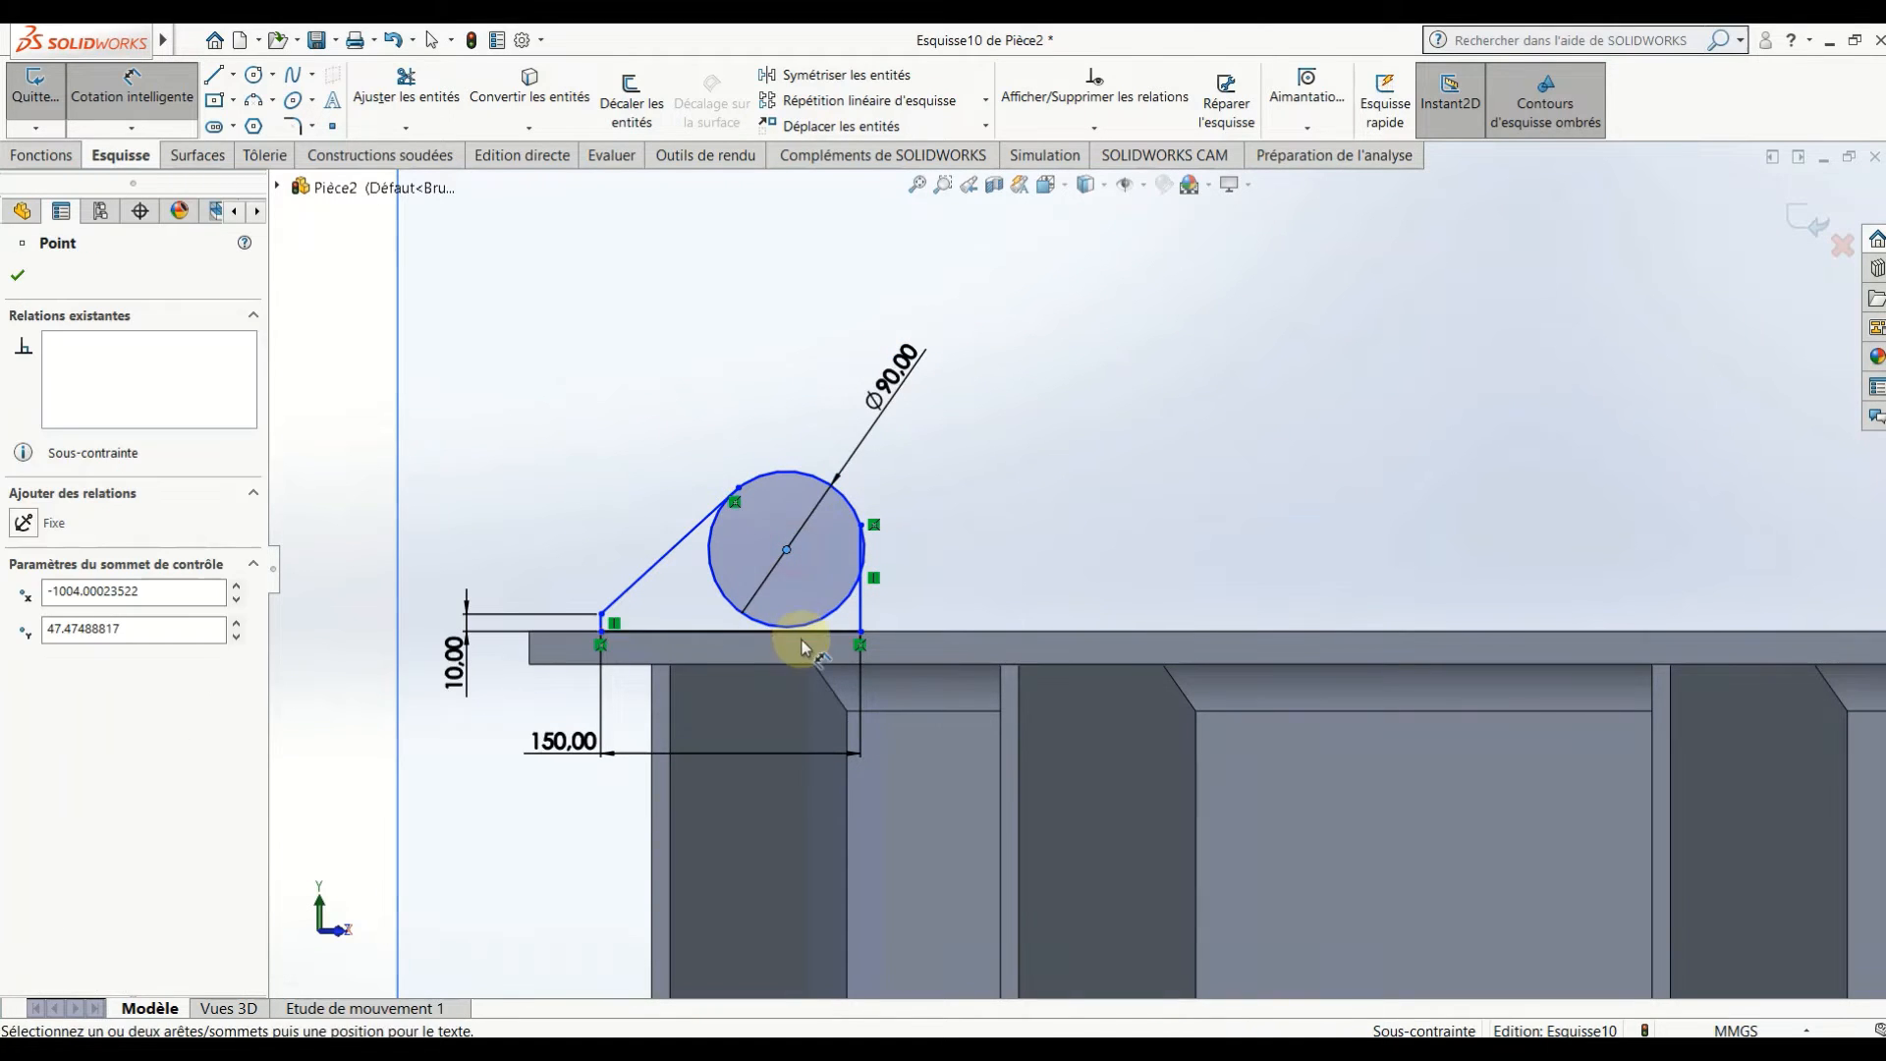
left_click(809, 635)
left_click(990, 590)
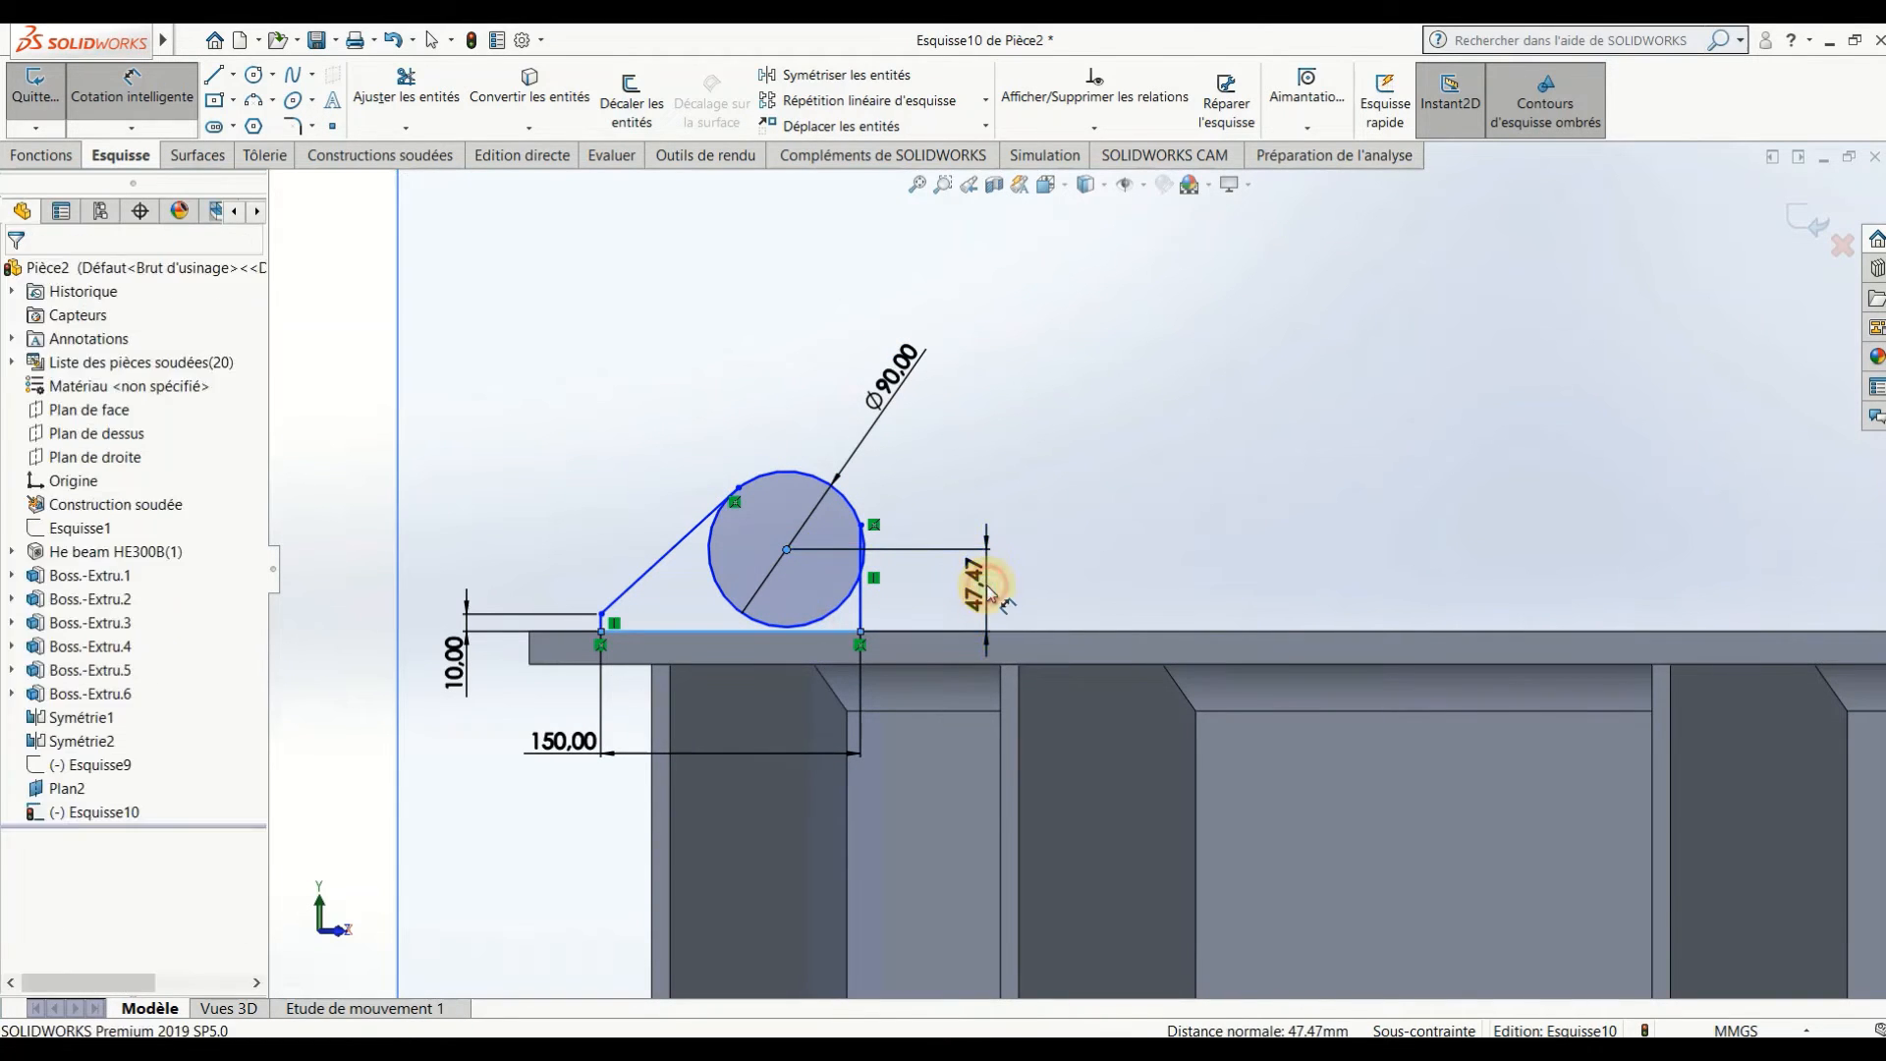
key("Return")
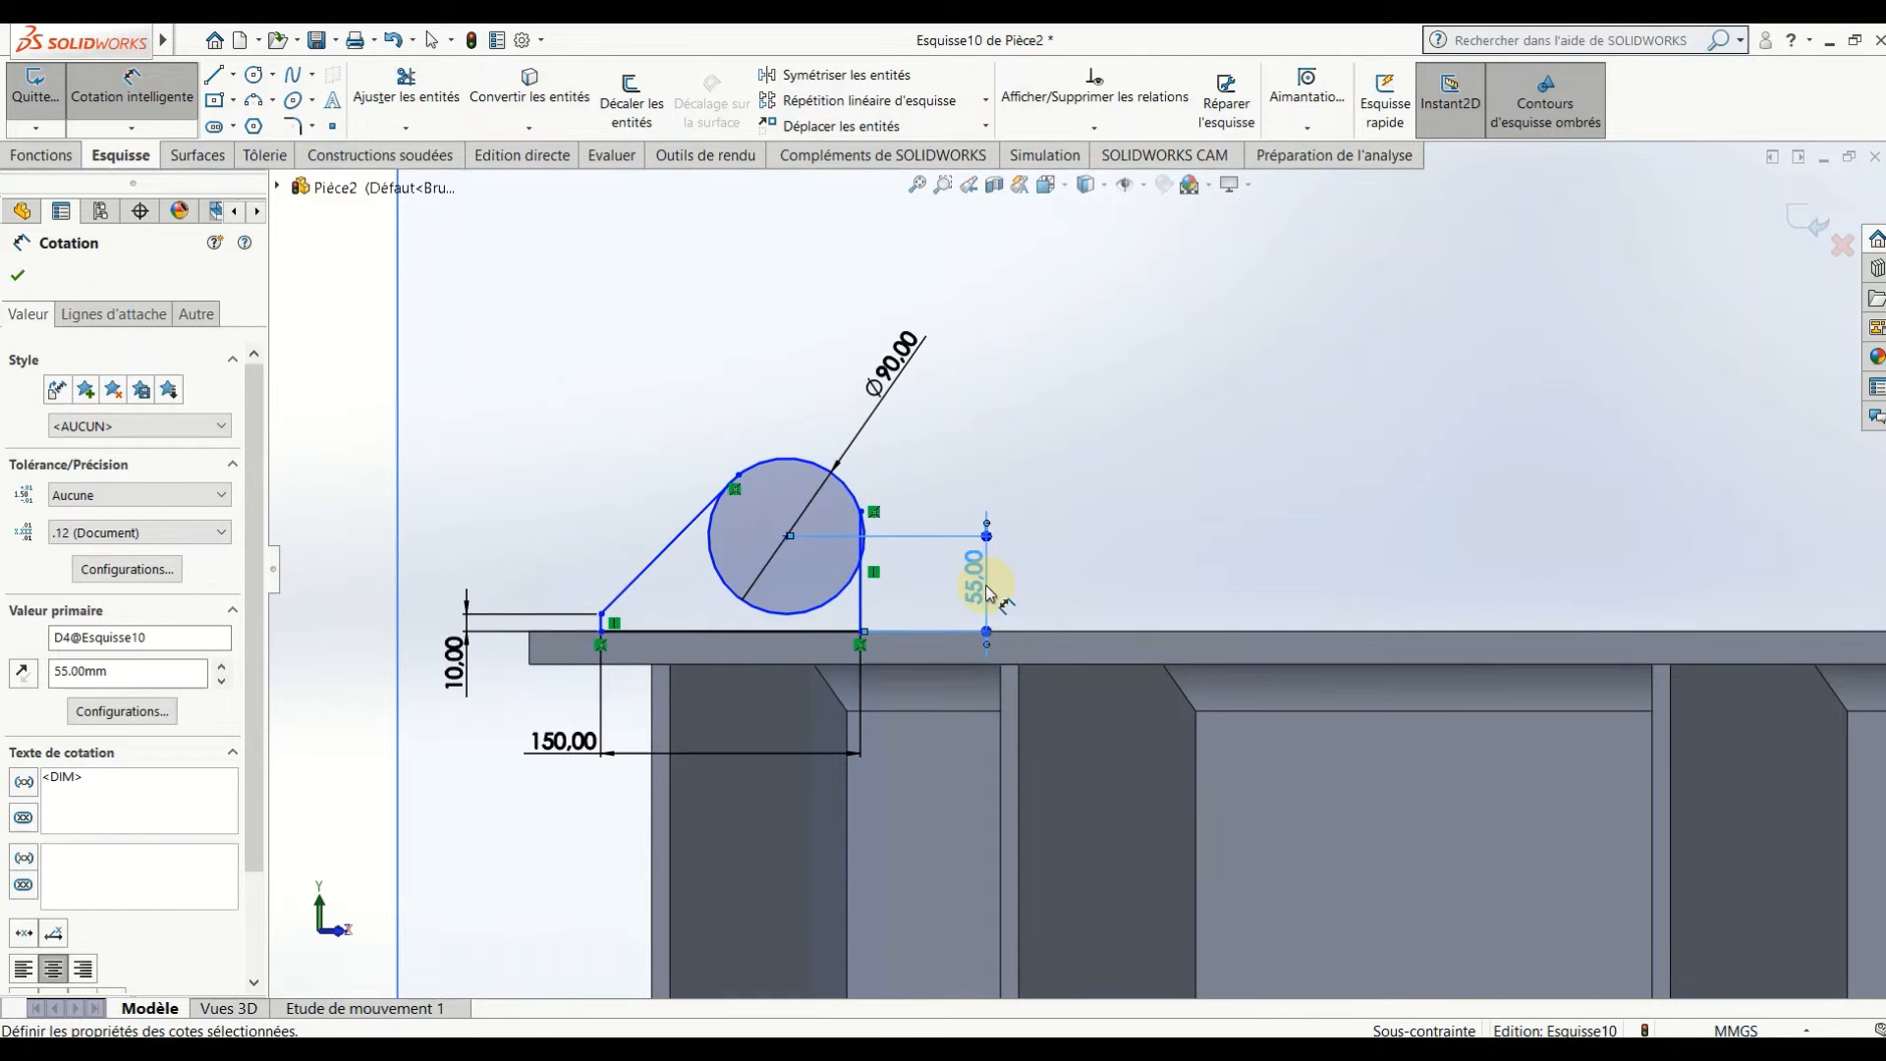
key("Escape")
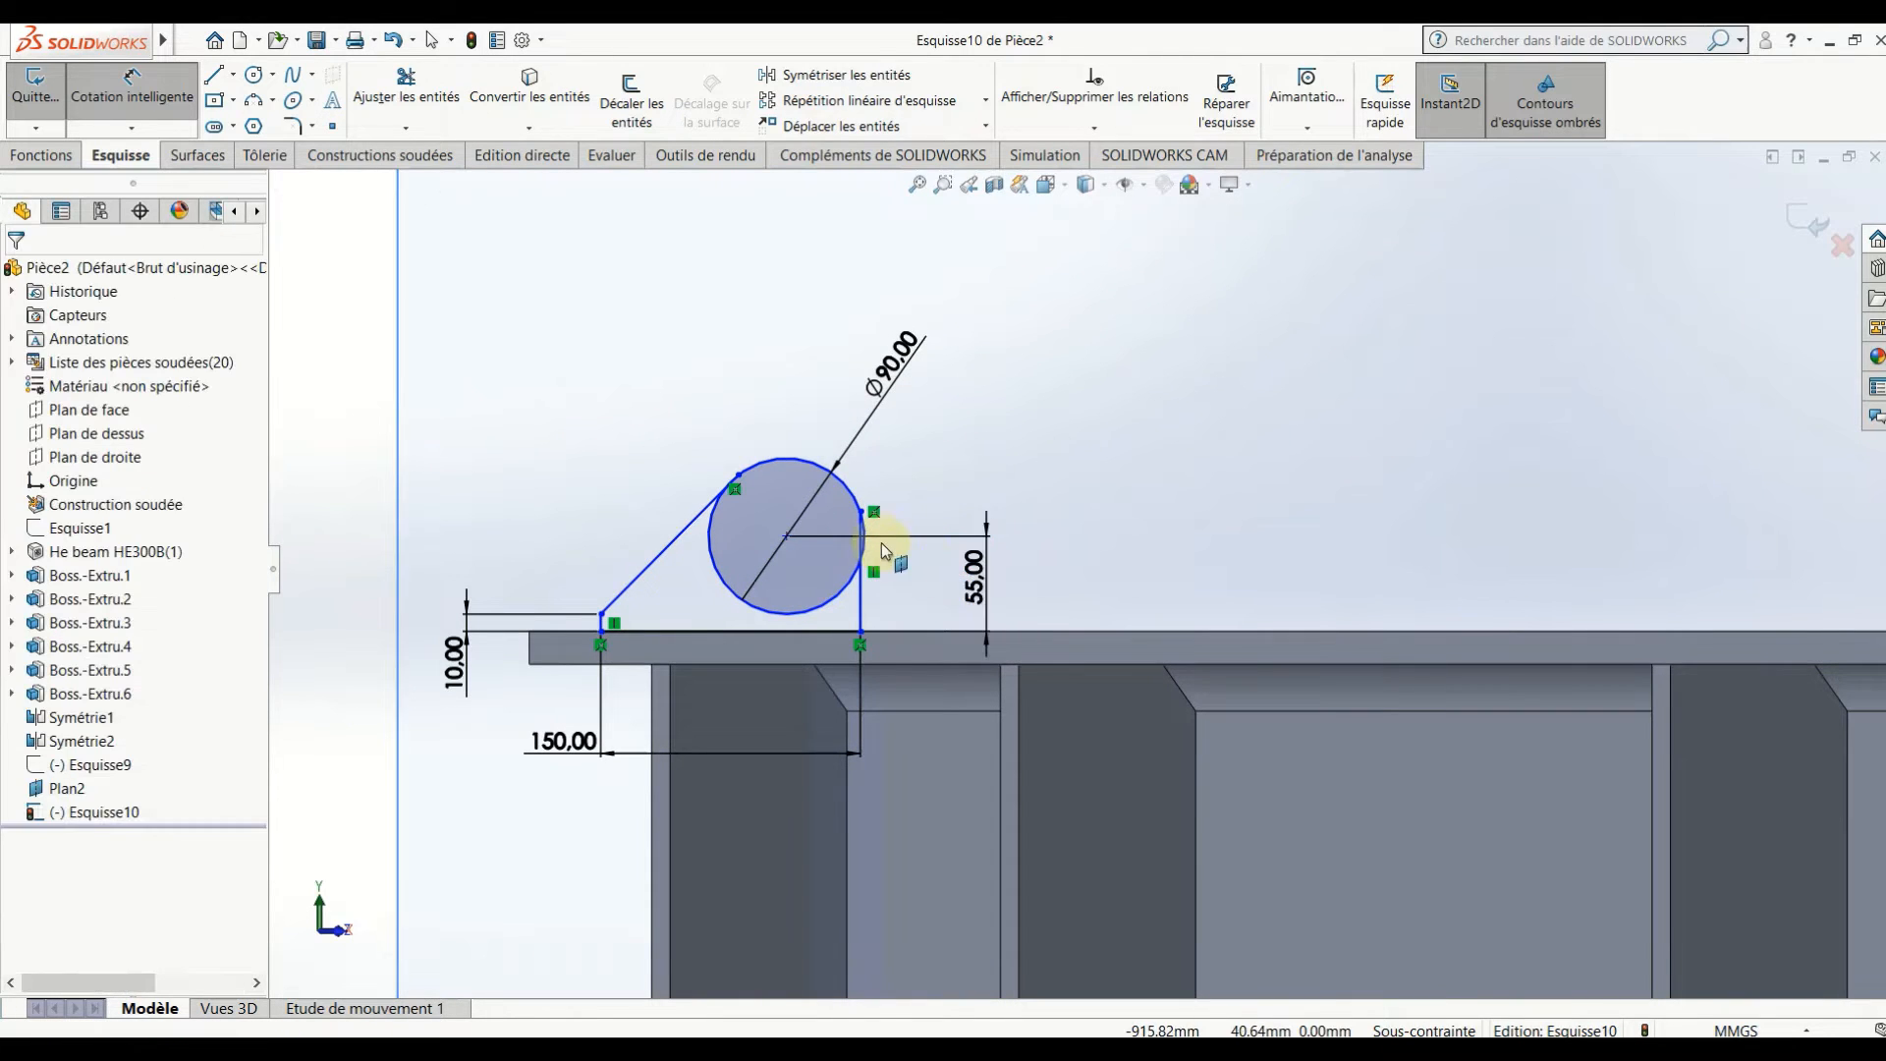
- Make the taller vertical line and the slanted line each tangent to the circle
scroll(943, 556, "down", 5)
left_click(912, 550)
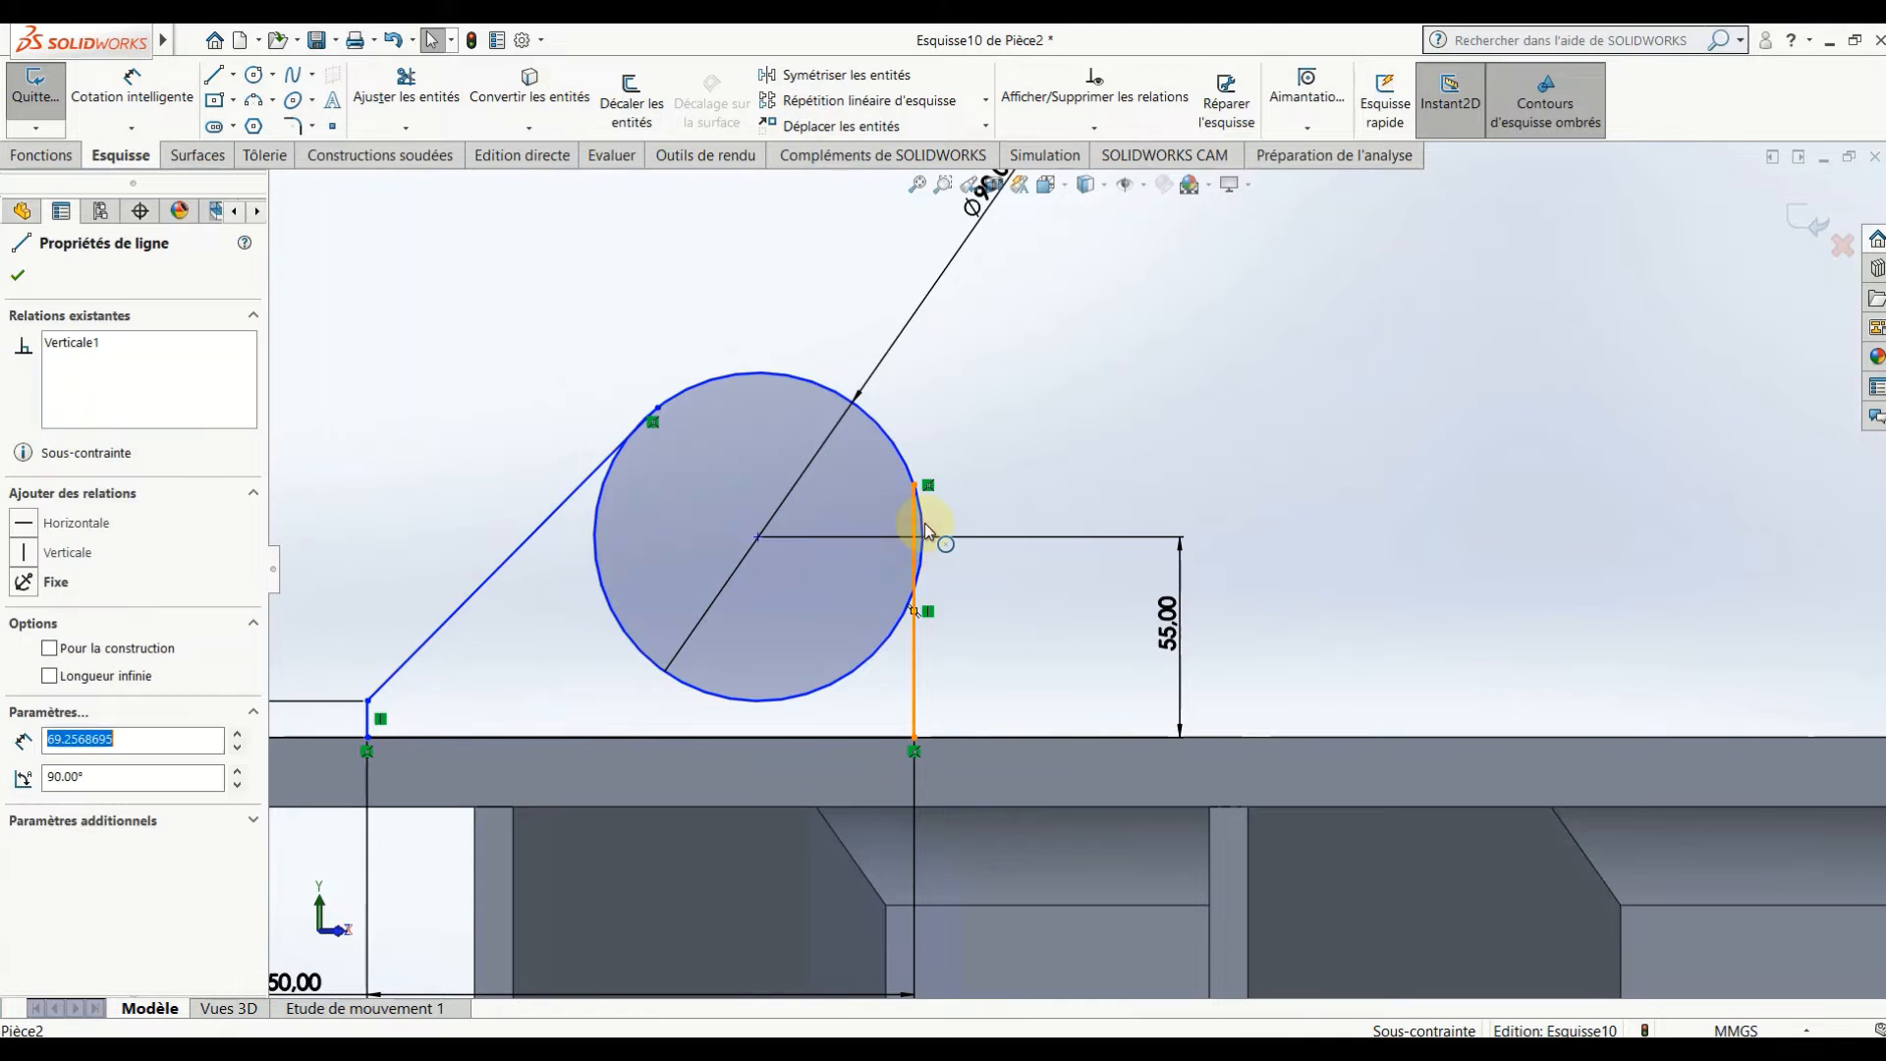
left_click(920, 521, "ctrl")
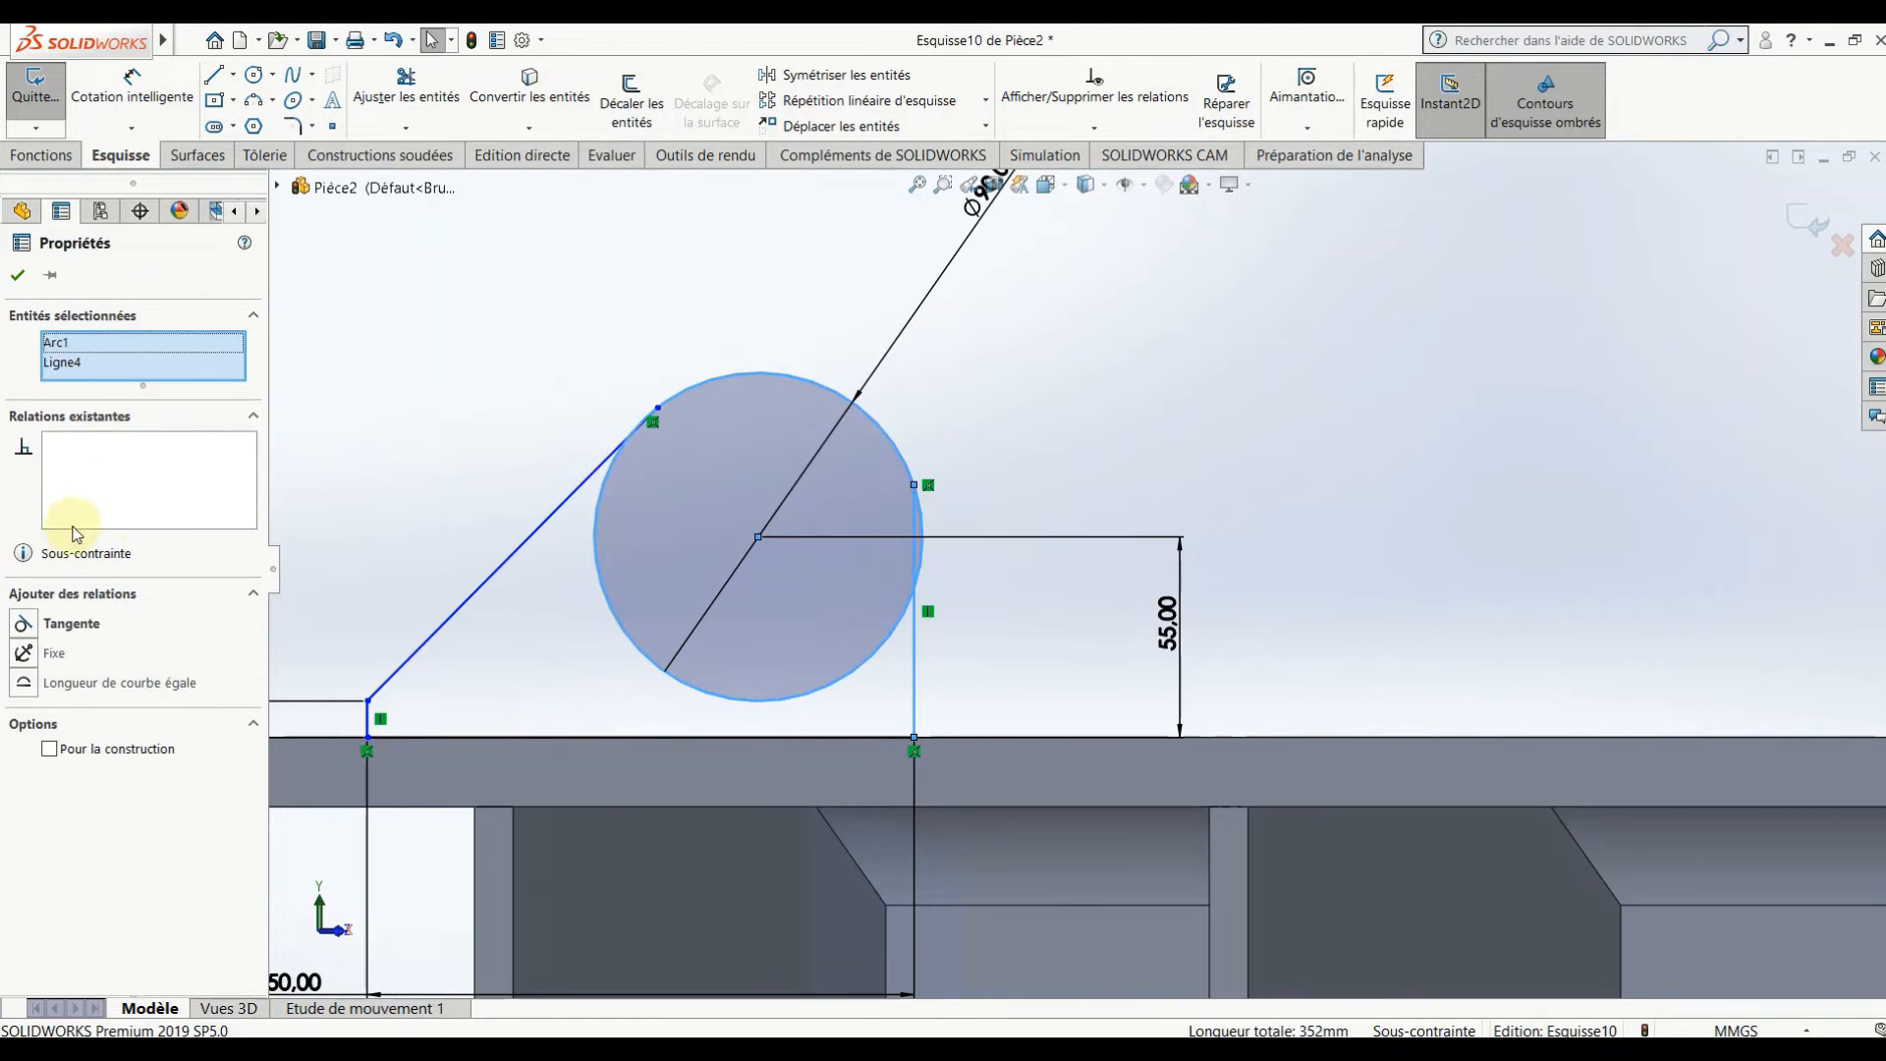
left_click(24, 624)
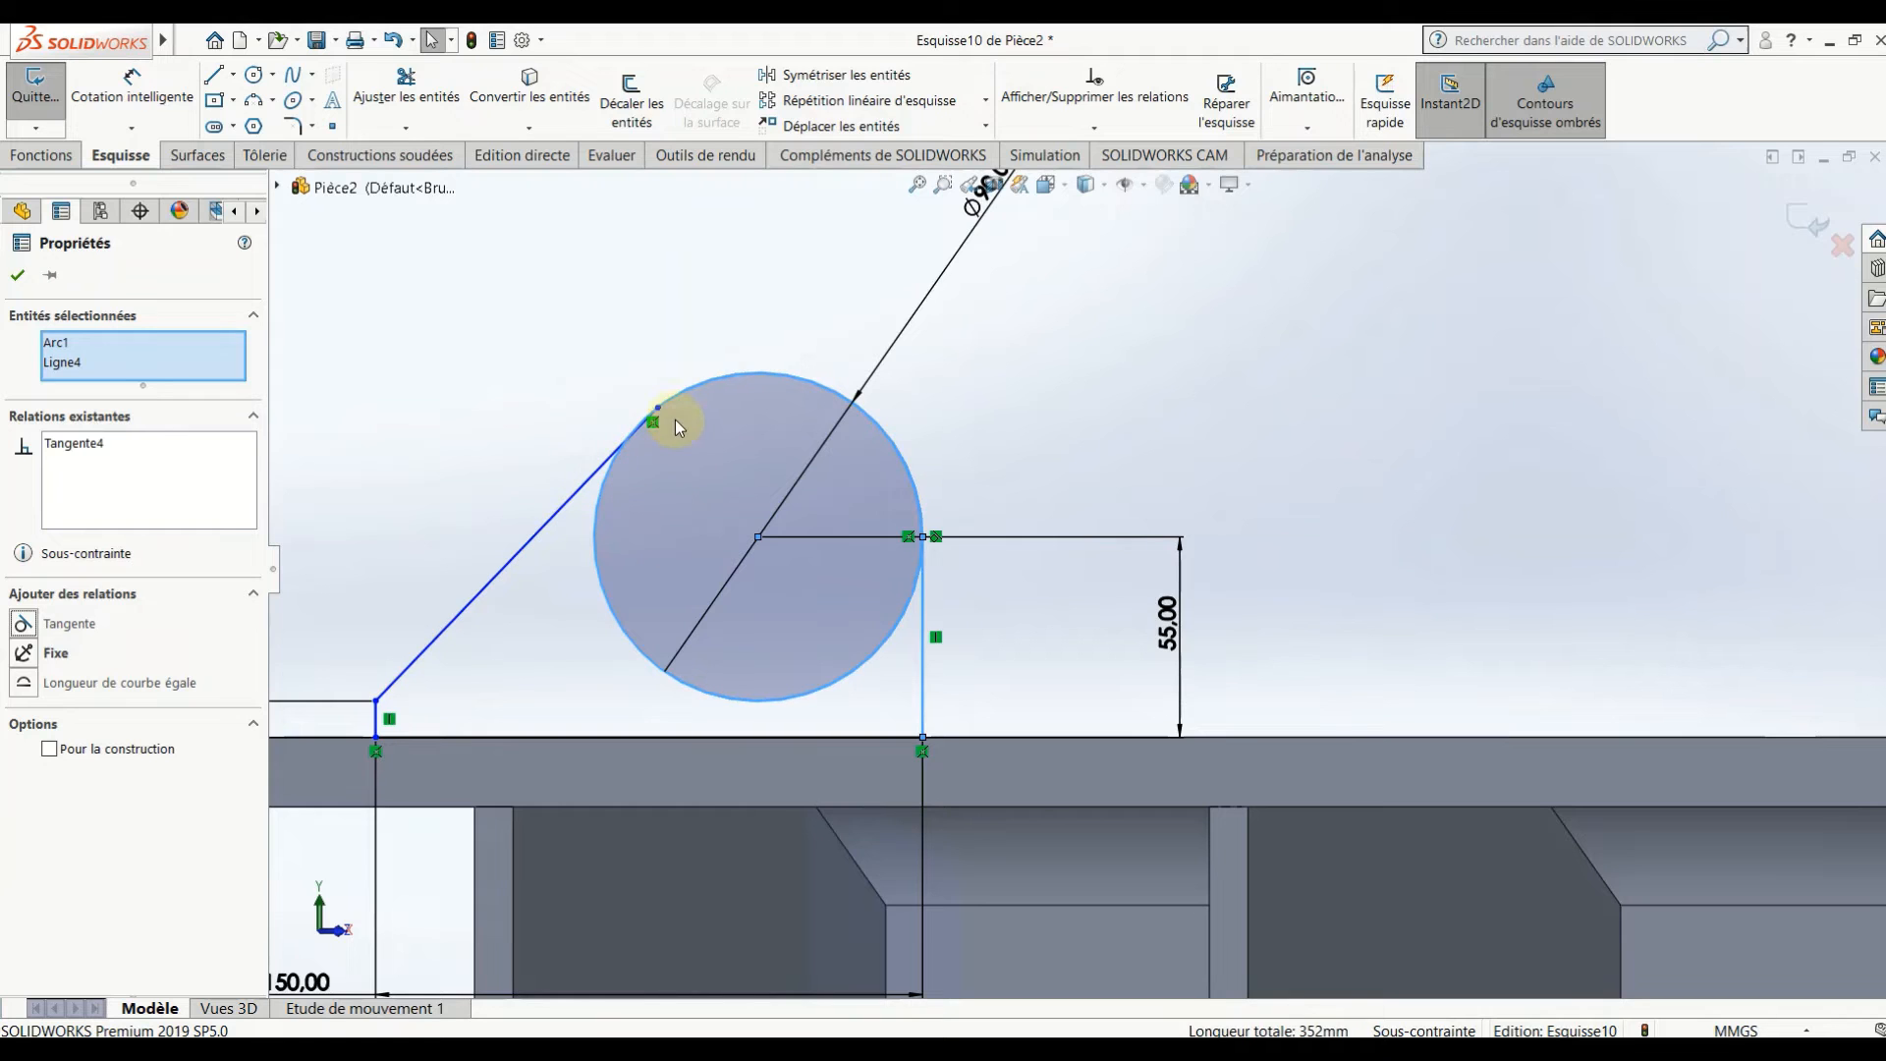
left_click(530, 449)
left_click(582, 498)
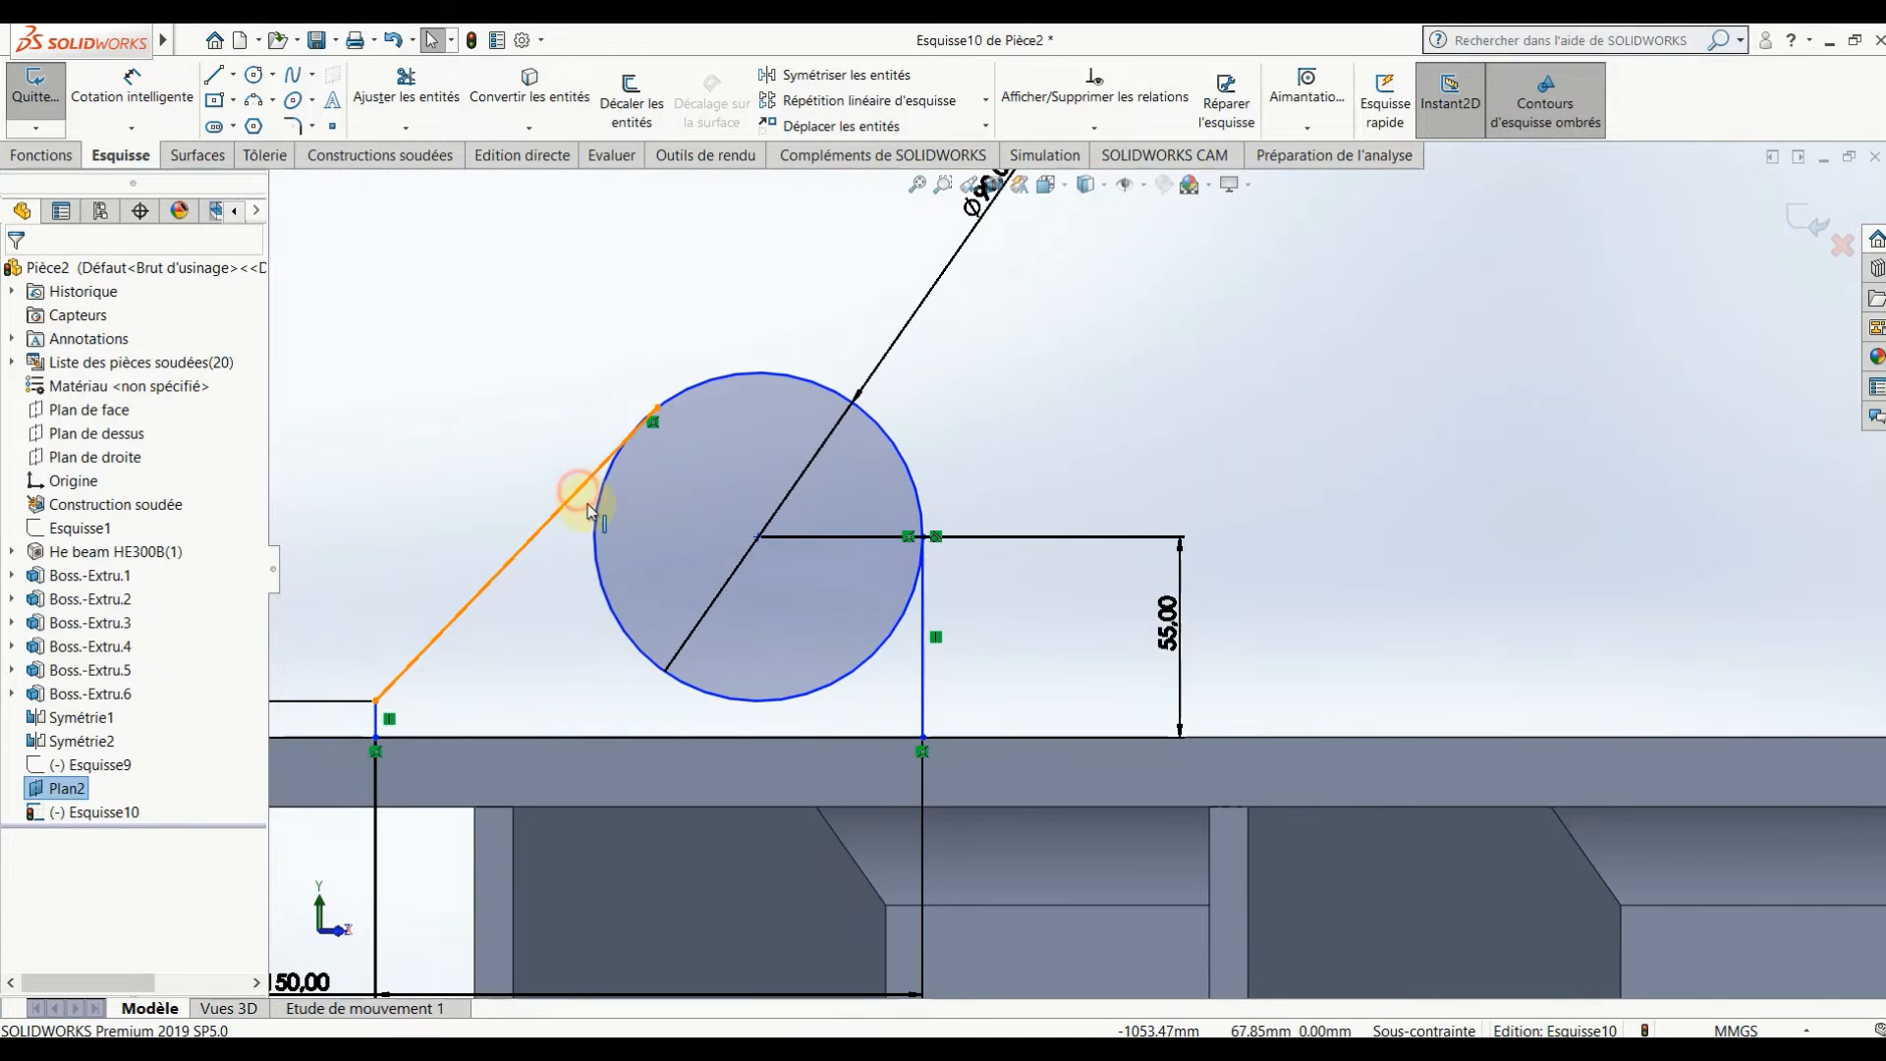
left_click(598, 510, "ctrl")
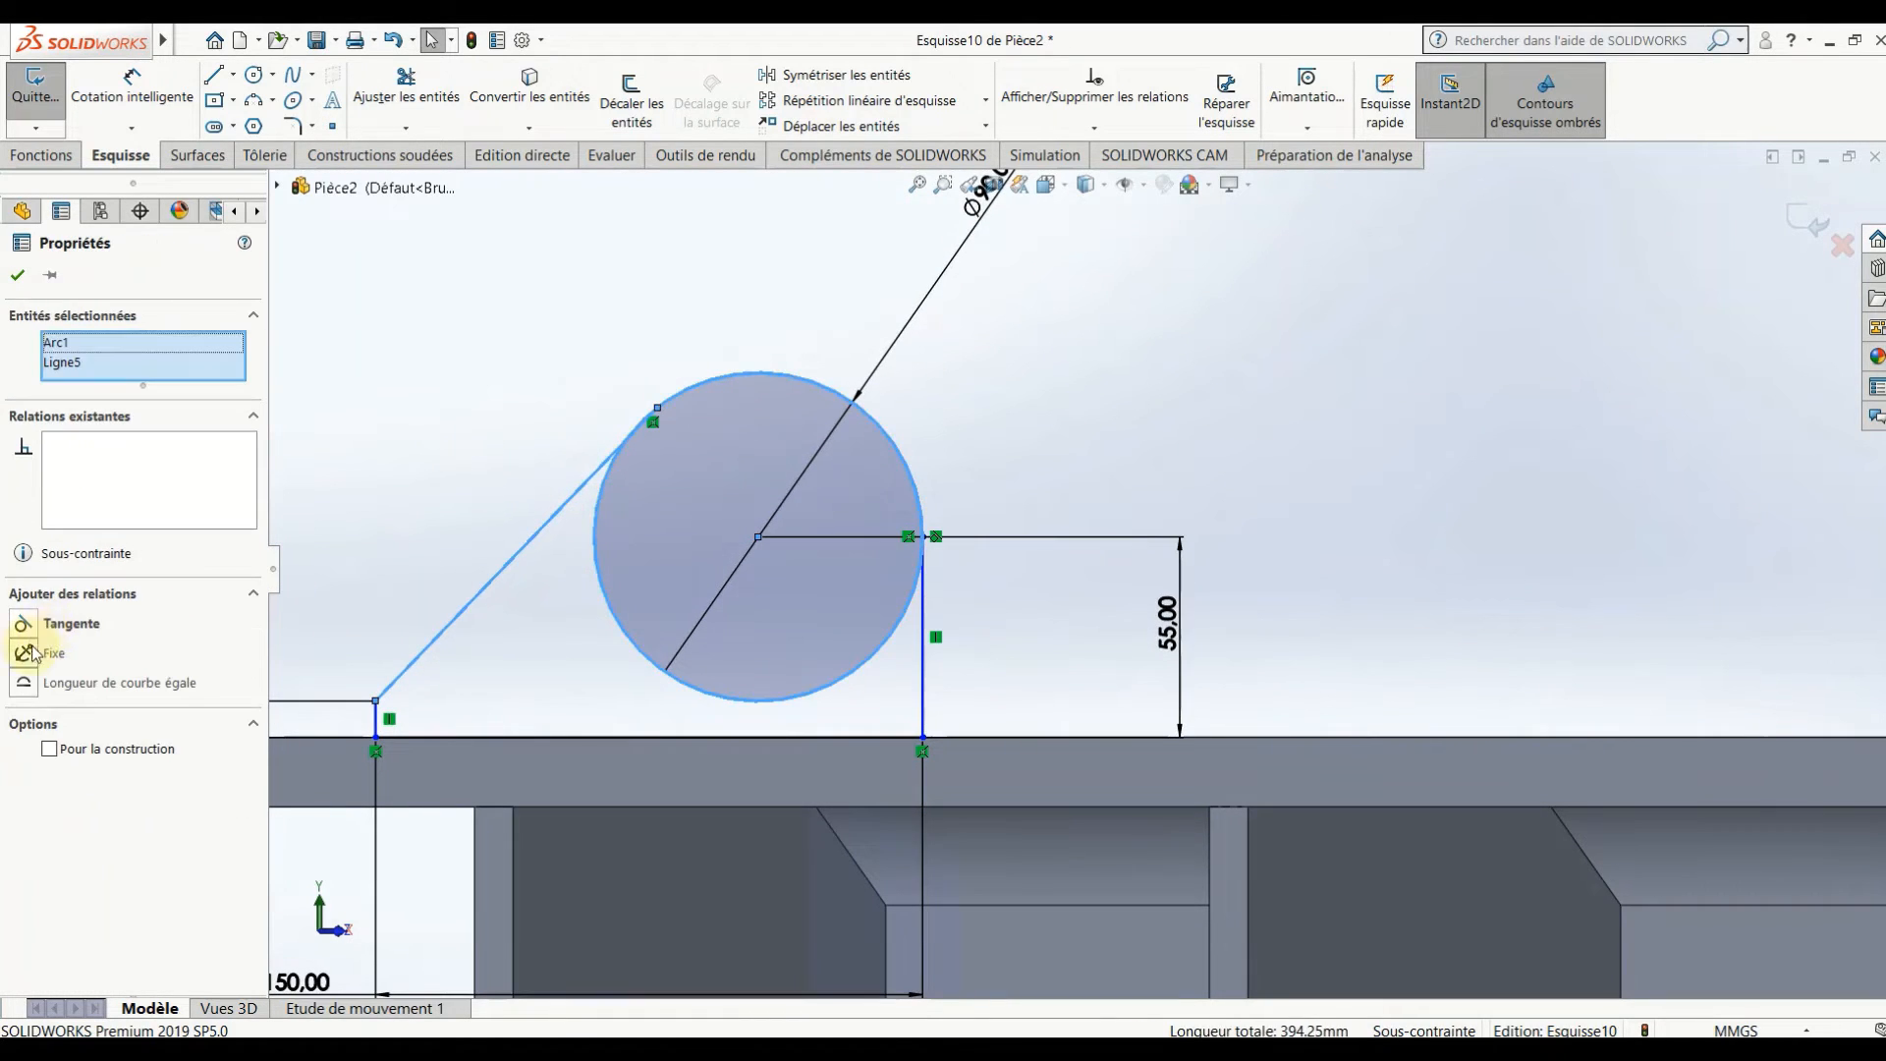
left_click(51, 628)
left_click(18, 278)
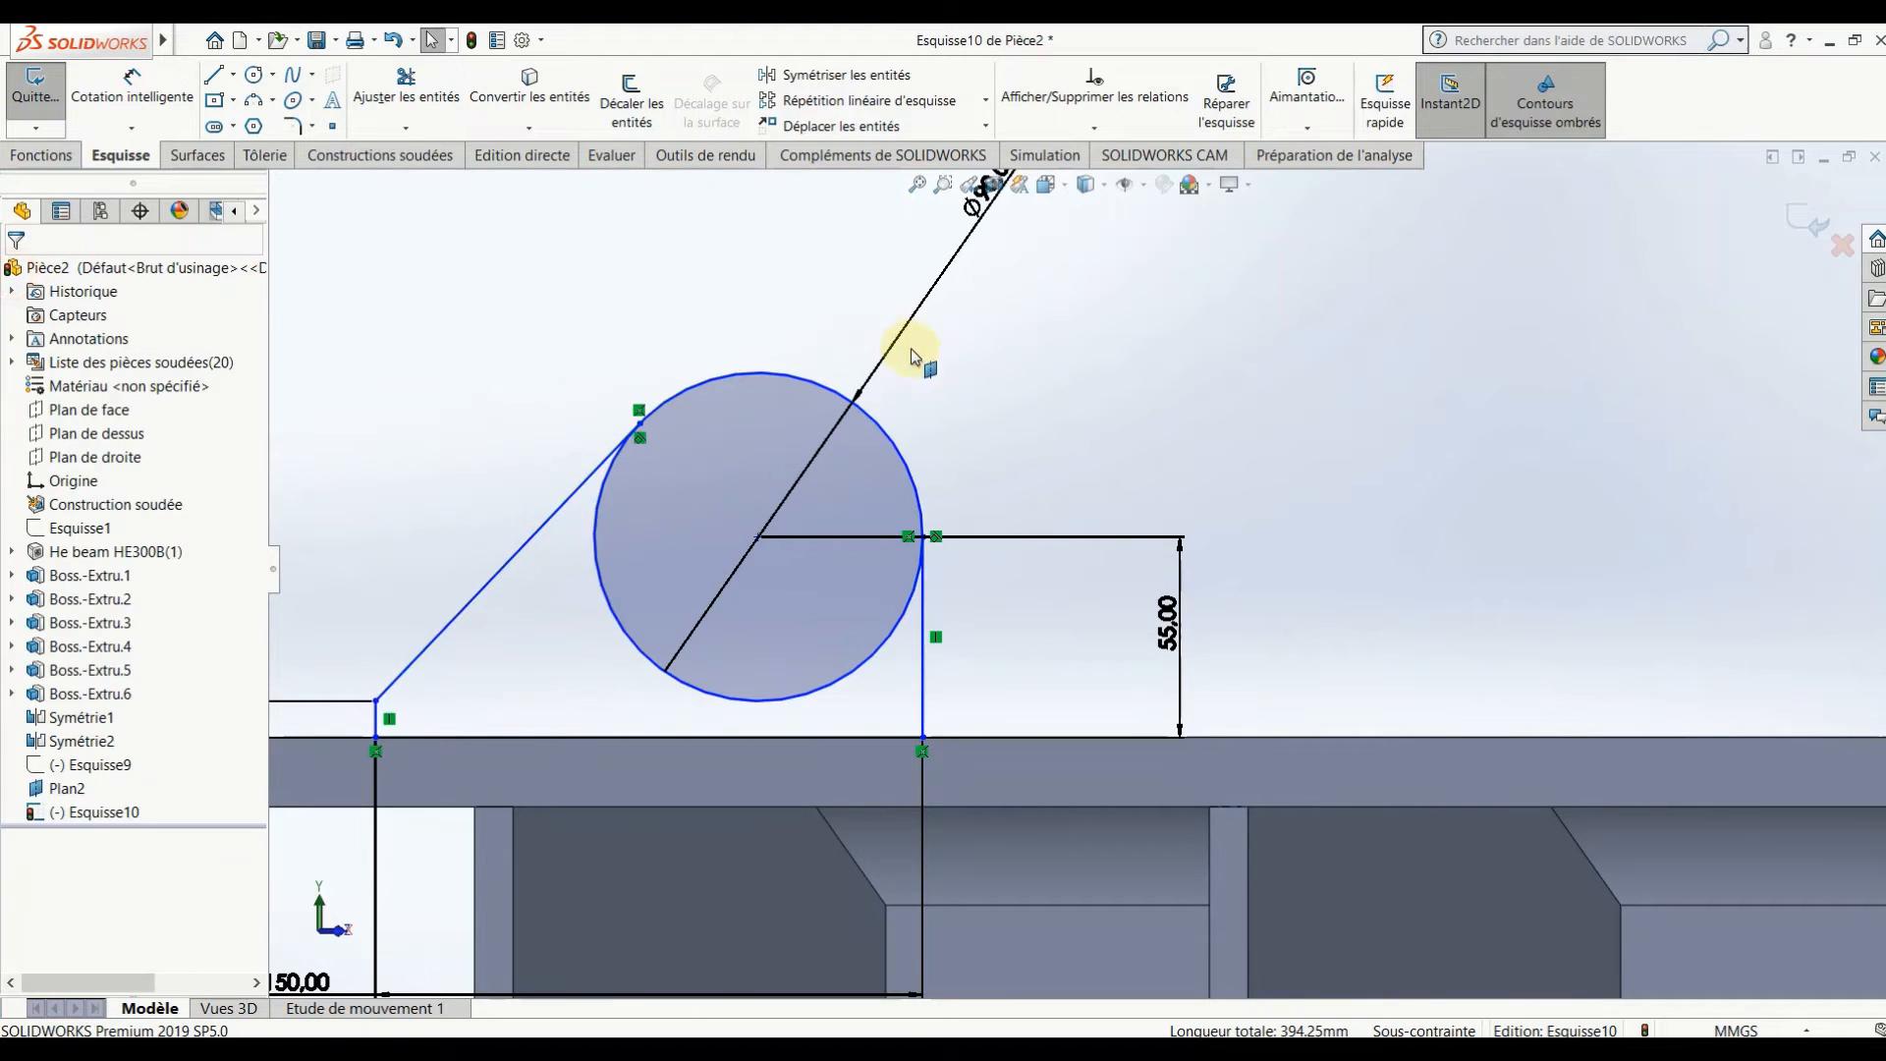
- Trim the circle's lower arc between the two tangent points, leaving a closed profile with a rounded top
scroll(1140, 511, "up", 3)
scroll(1159, 541, "down", 1)
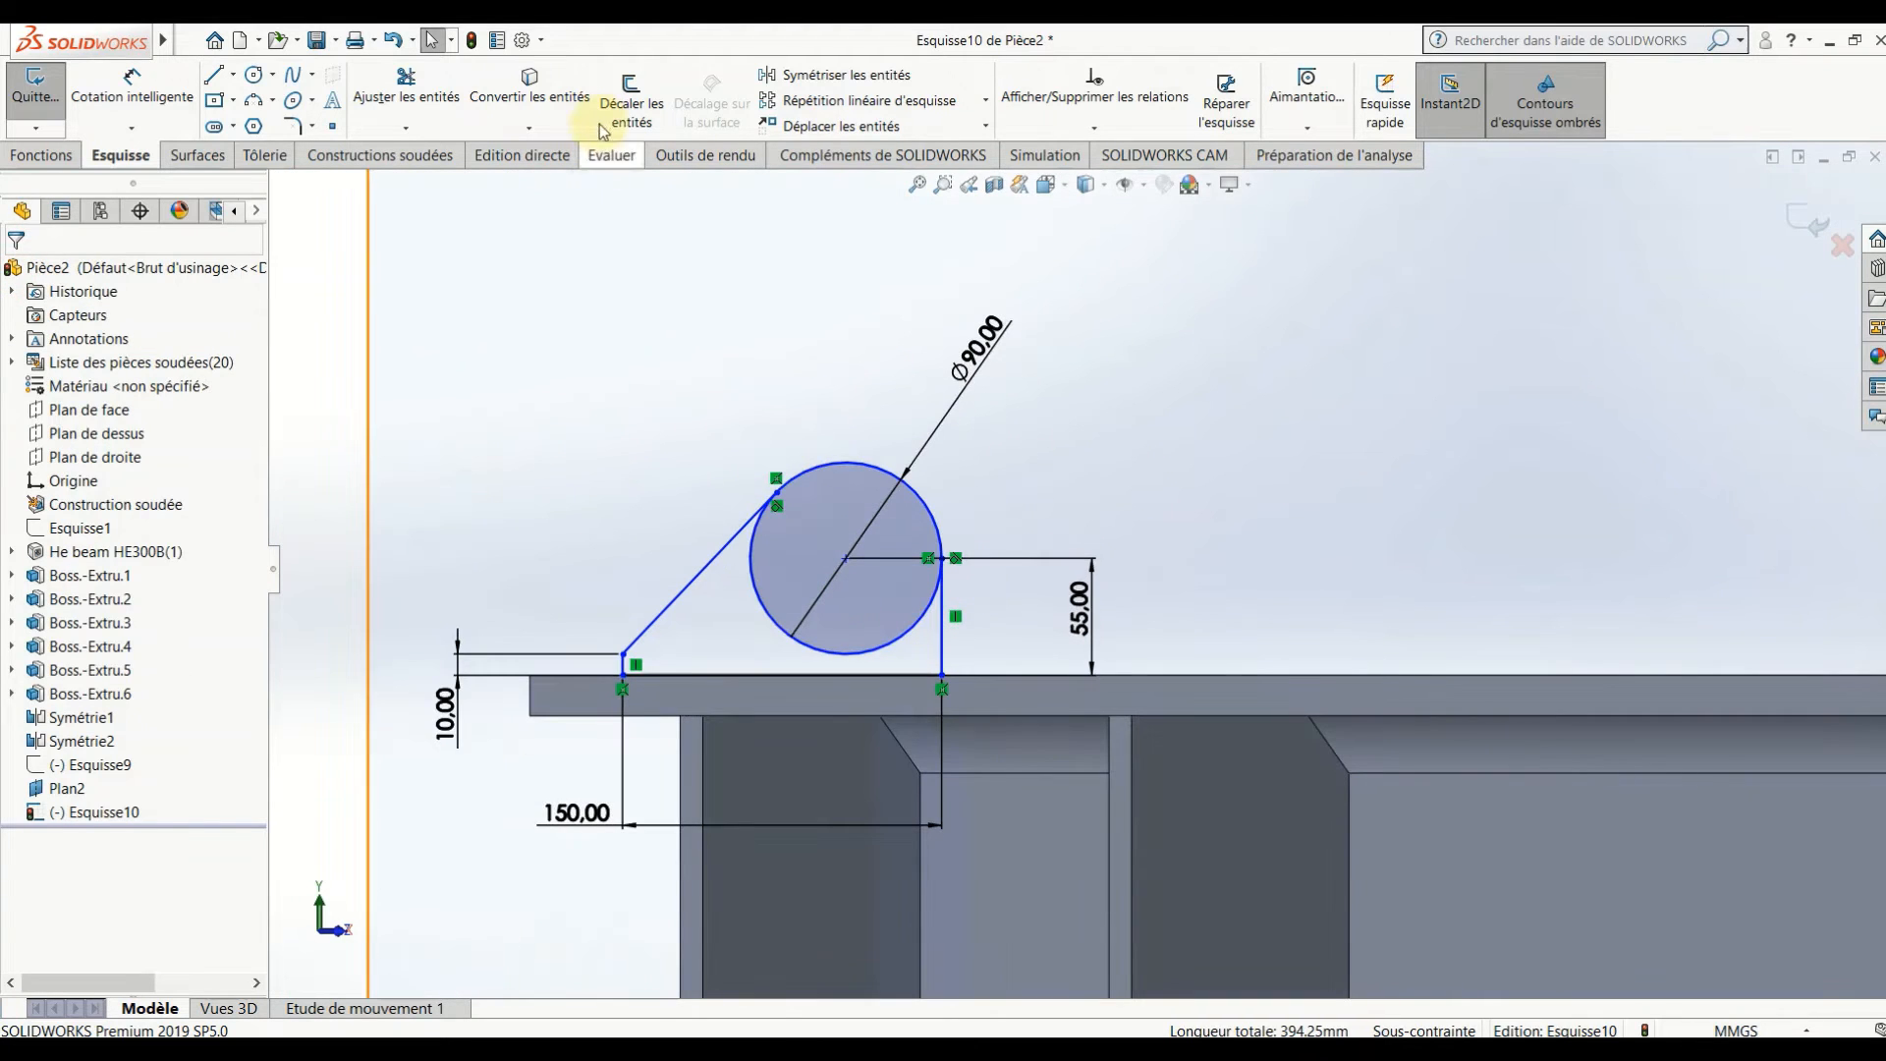
left_click(406, 86)
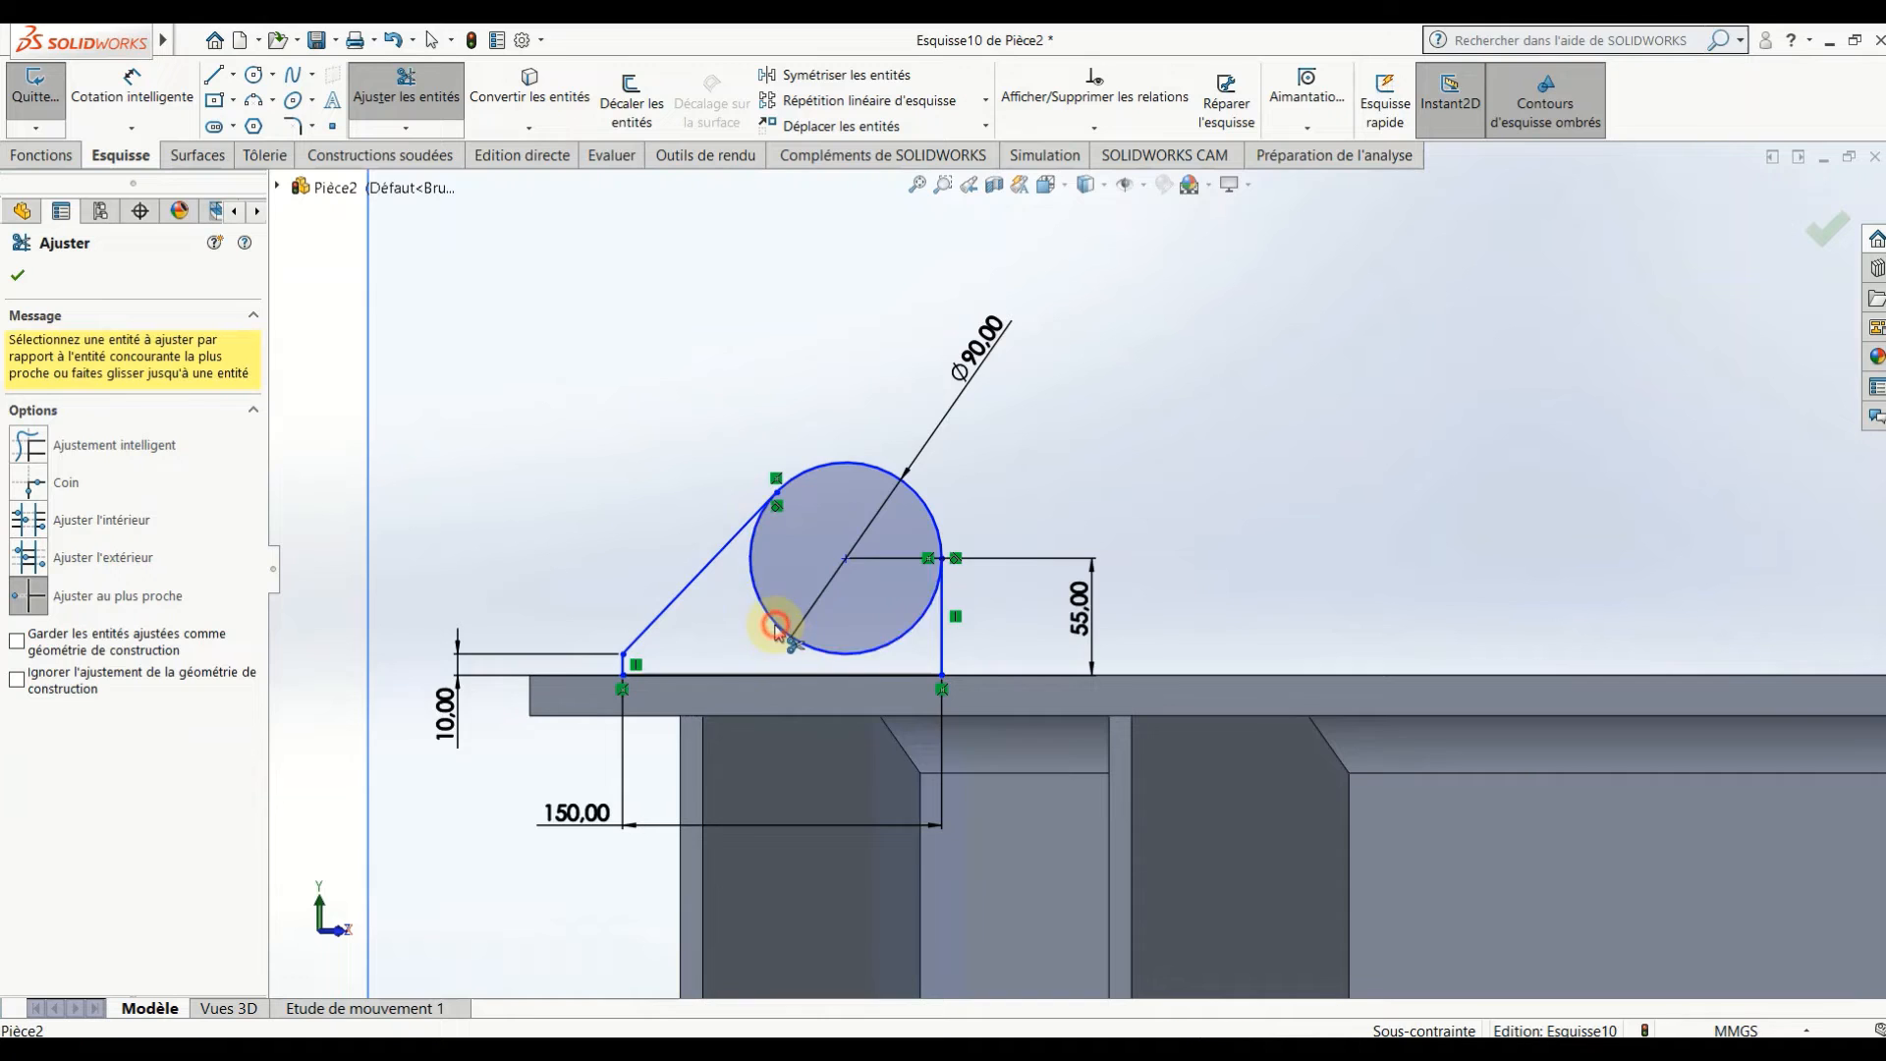
left_click(776, 634)
left_click(1209, 432)
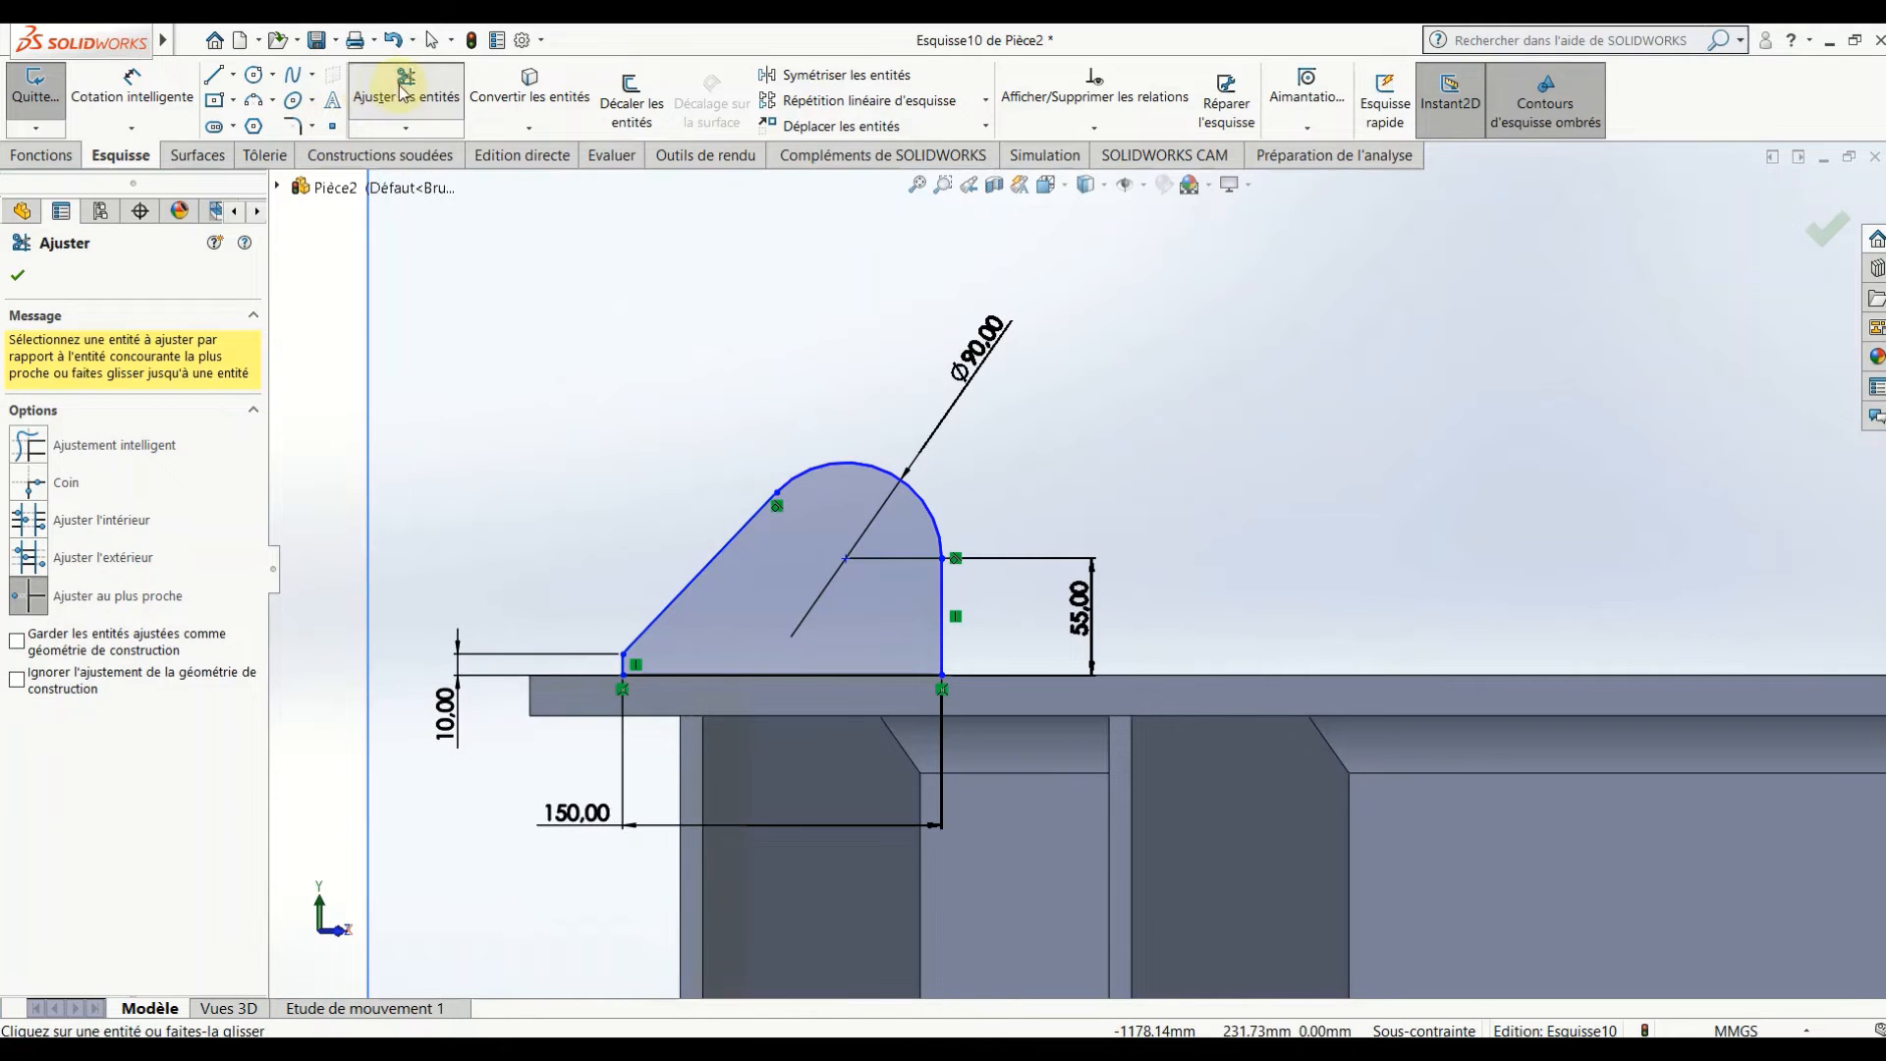
- Draw a hole circle concentric with the profile's rounded top and dimension its diameter to 75 mm
left_click(846, 559)
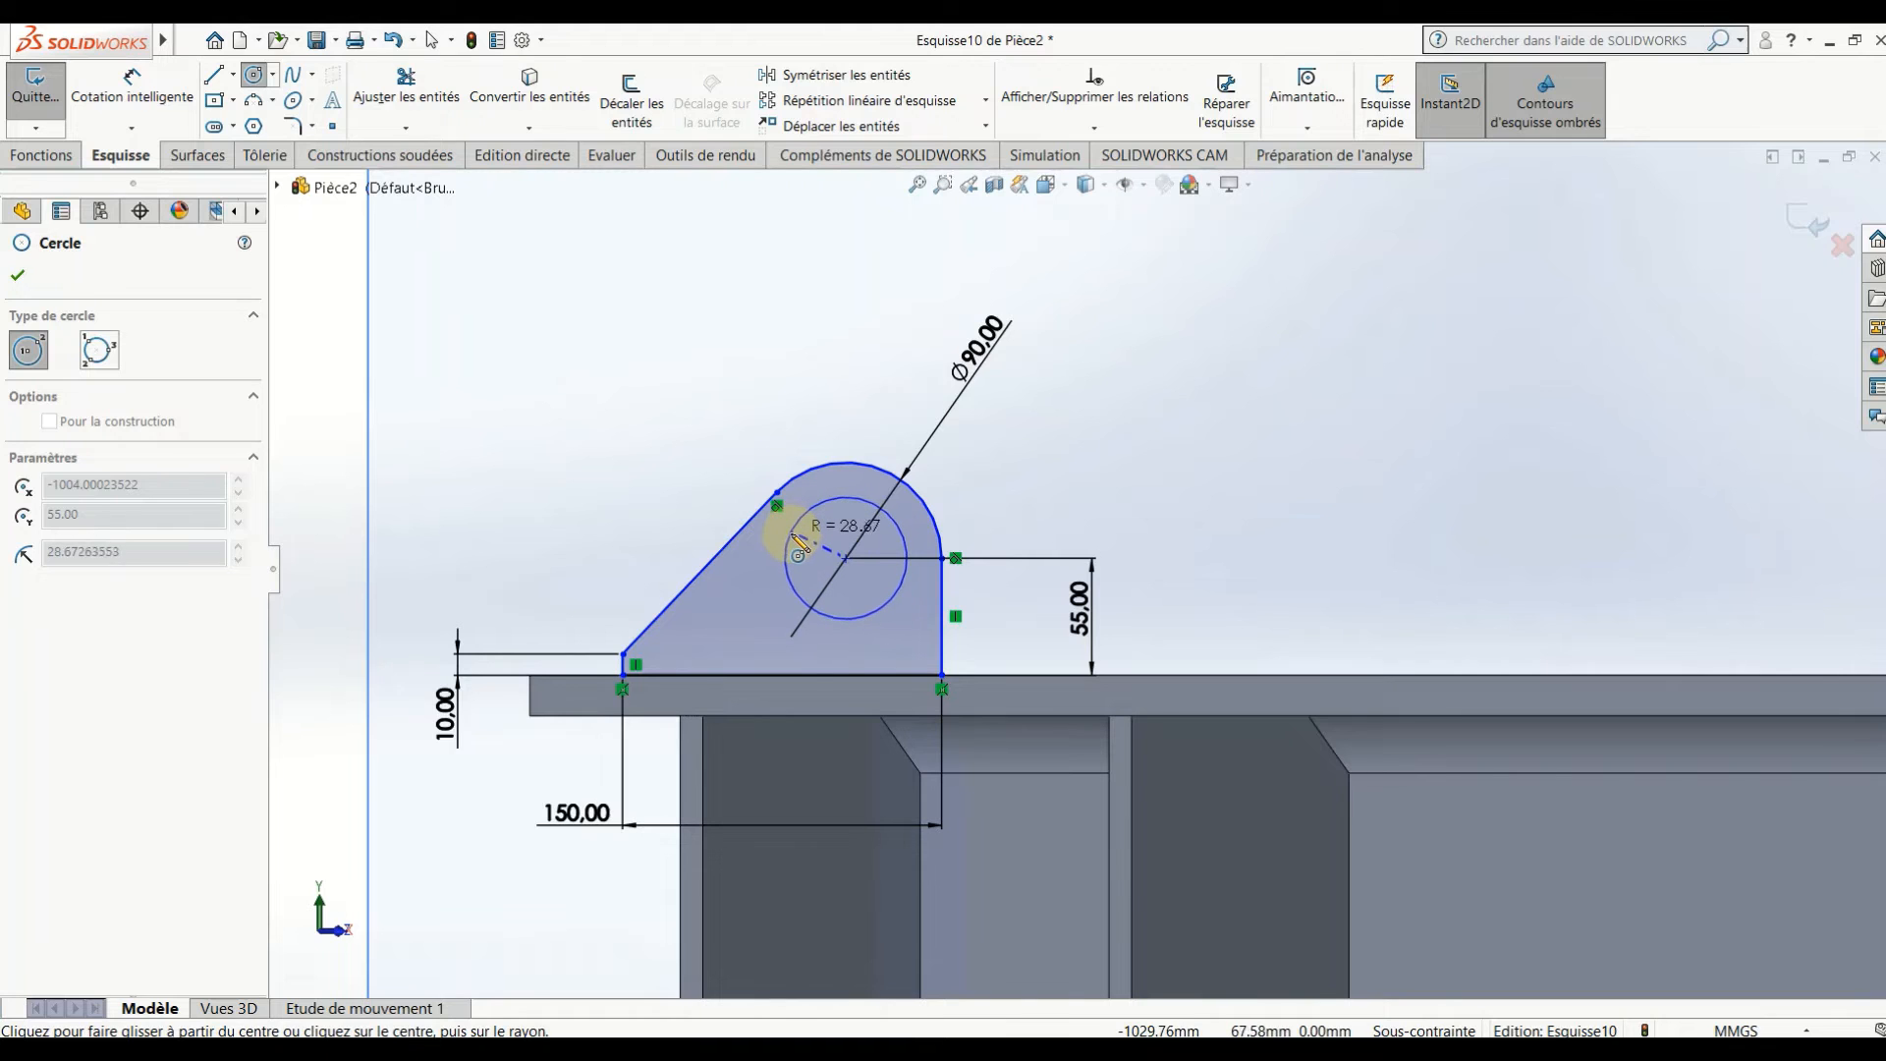
left_click(786, 537)
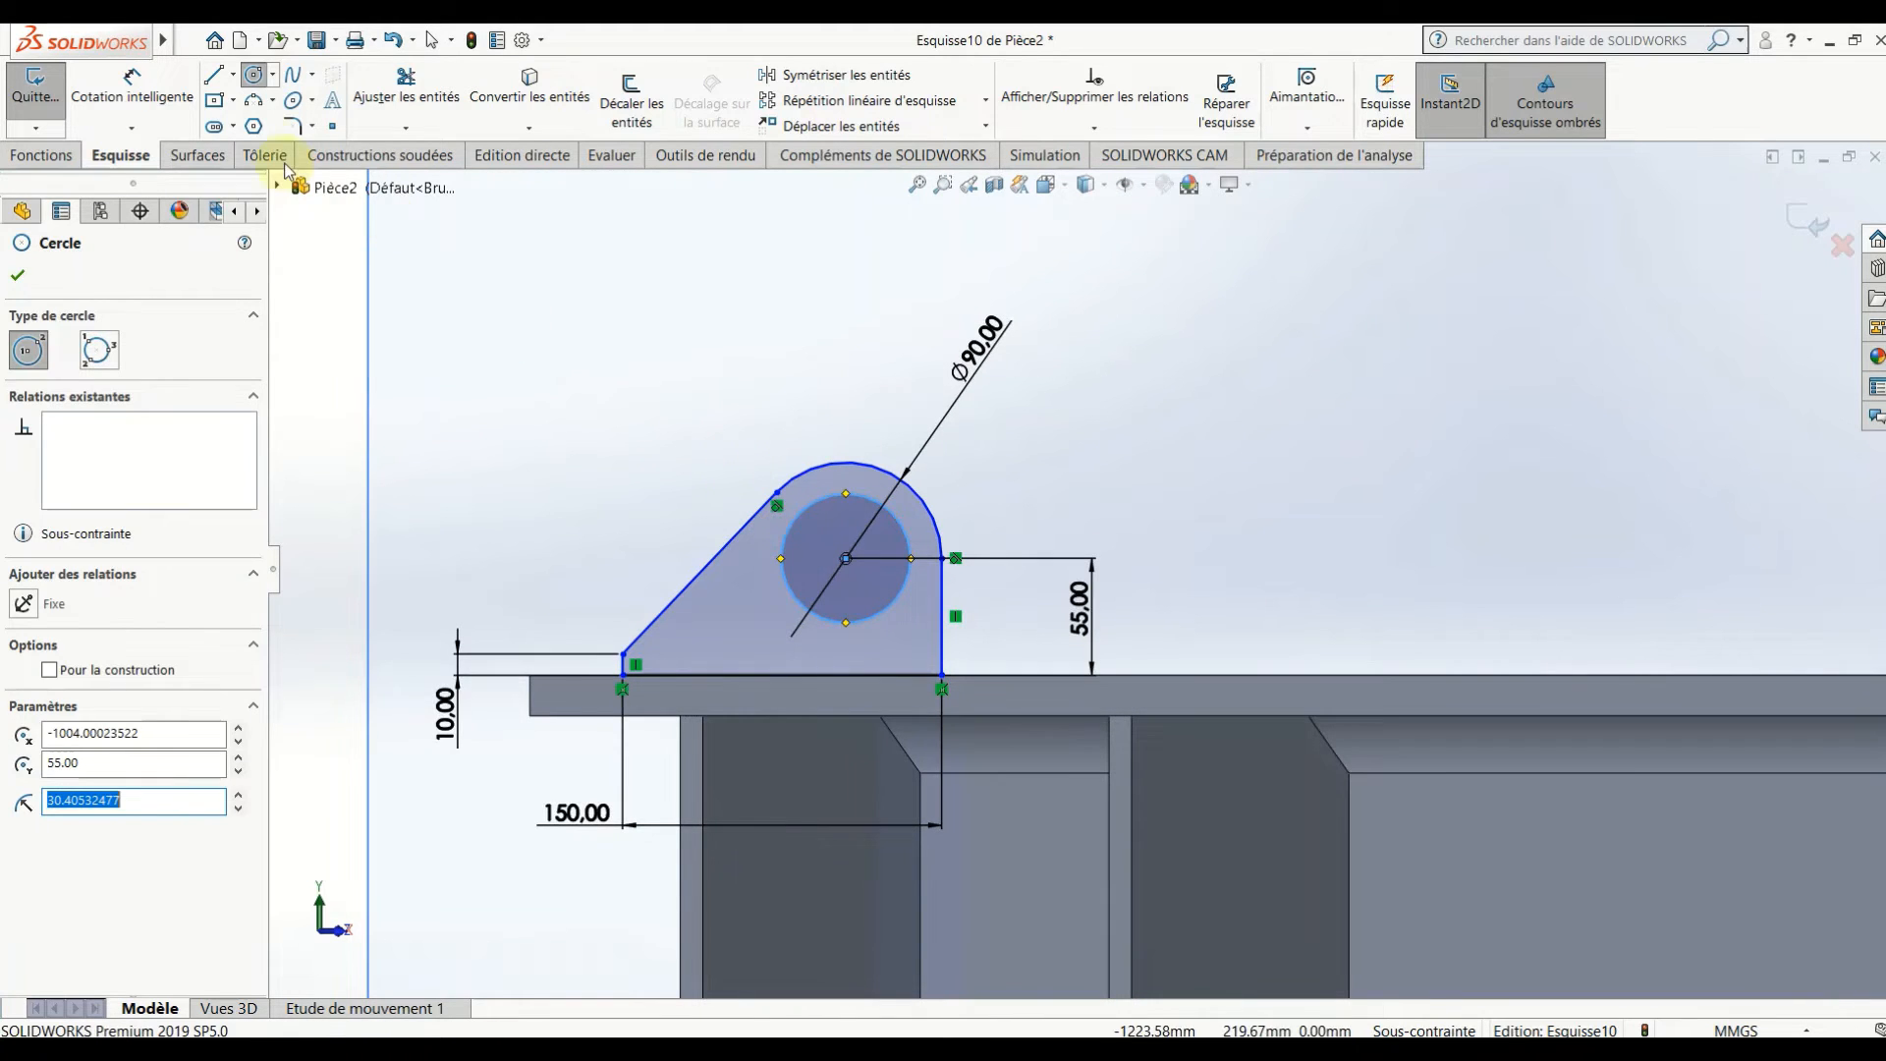
left_click(143, 87)
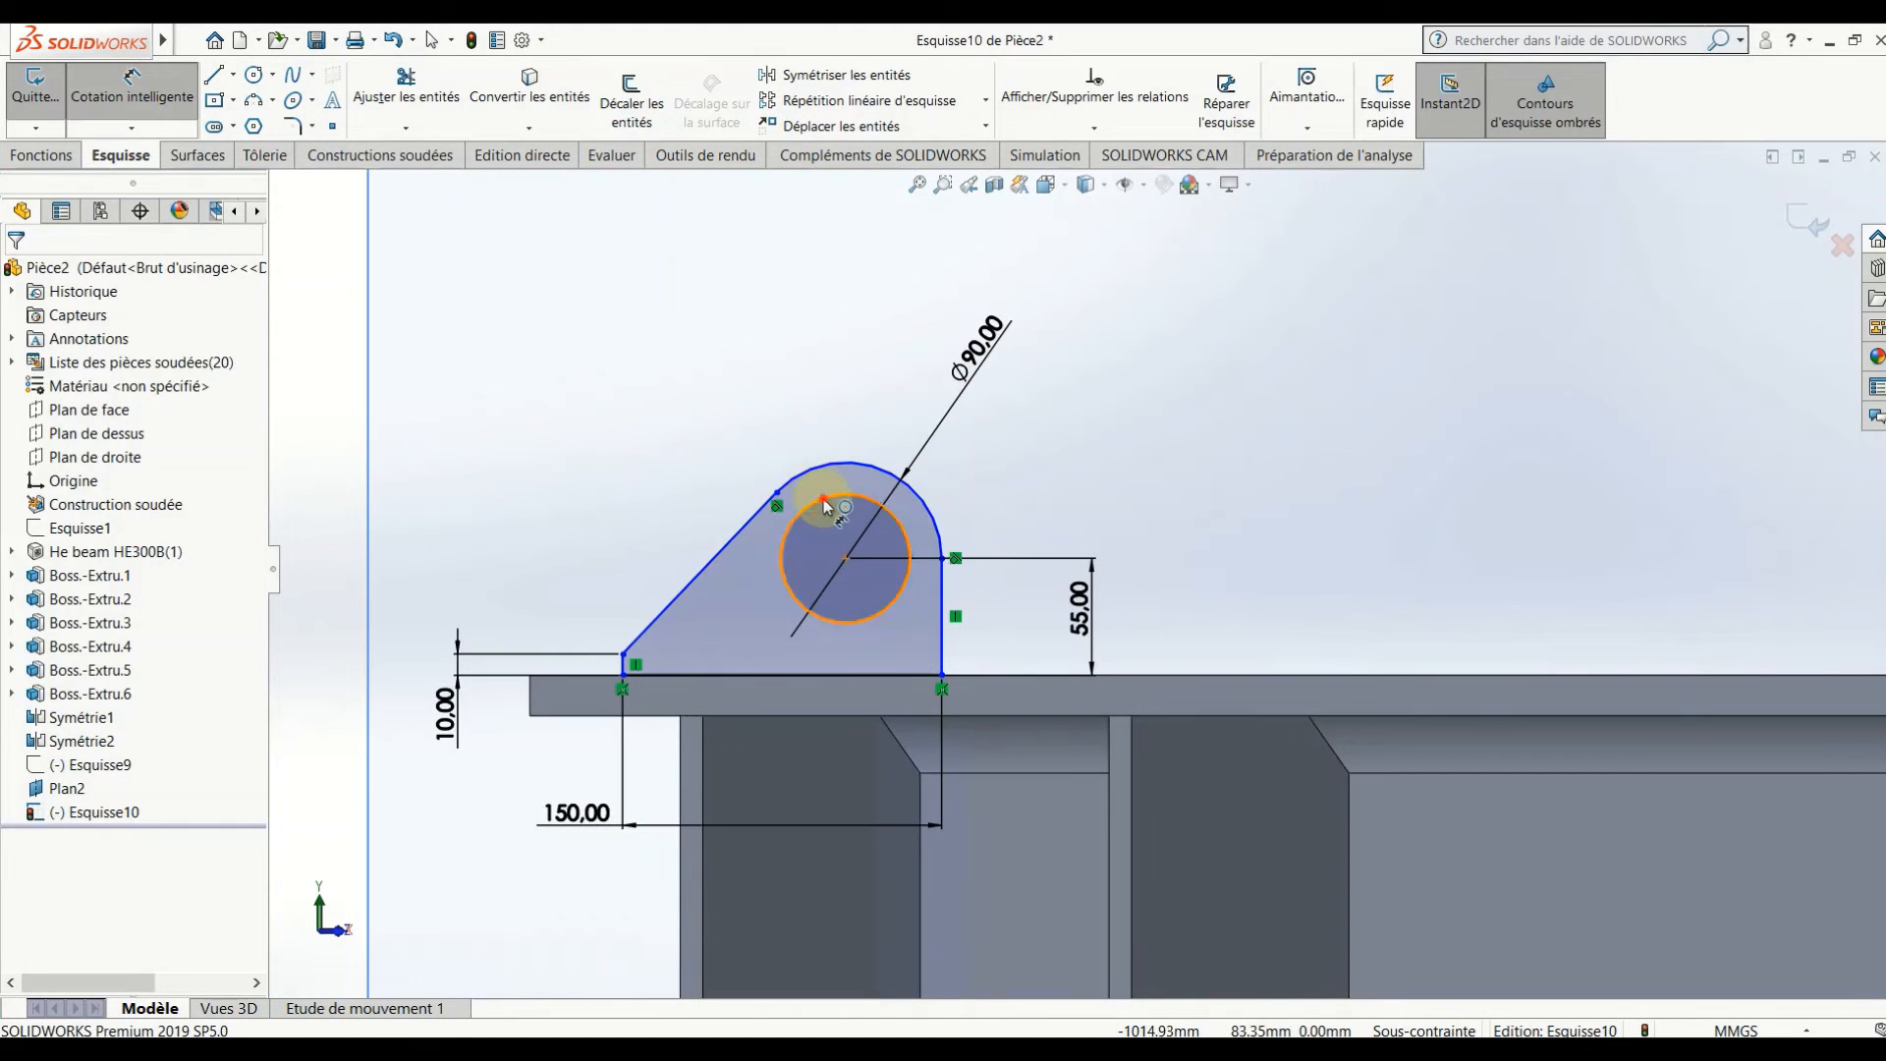
left_click(823, 505)
left_click(739, 398)
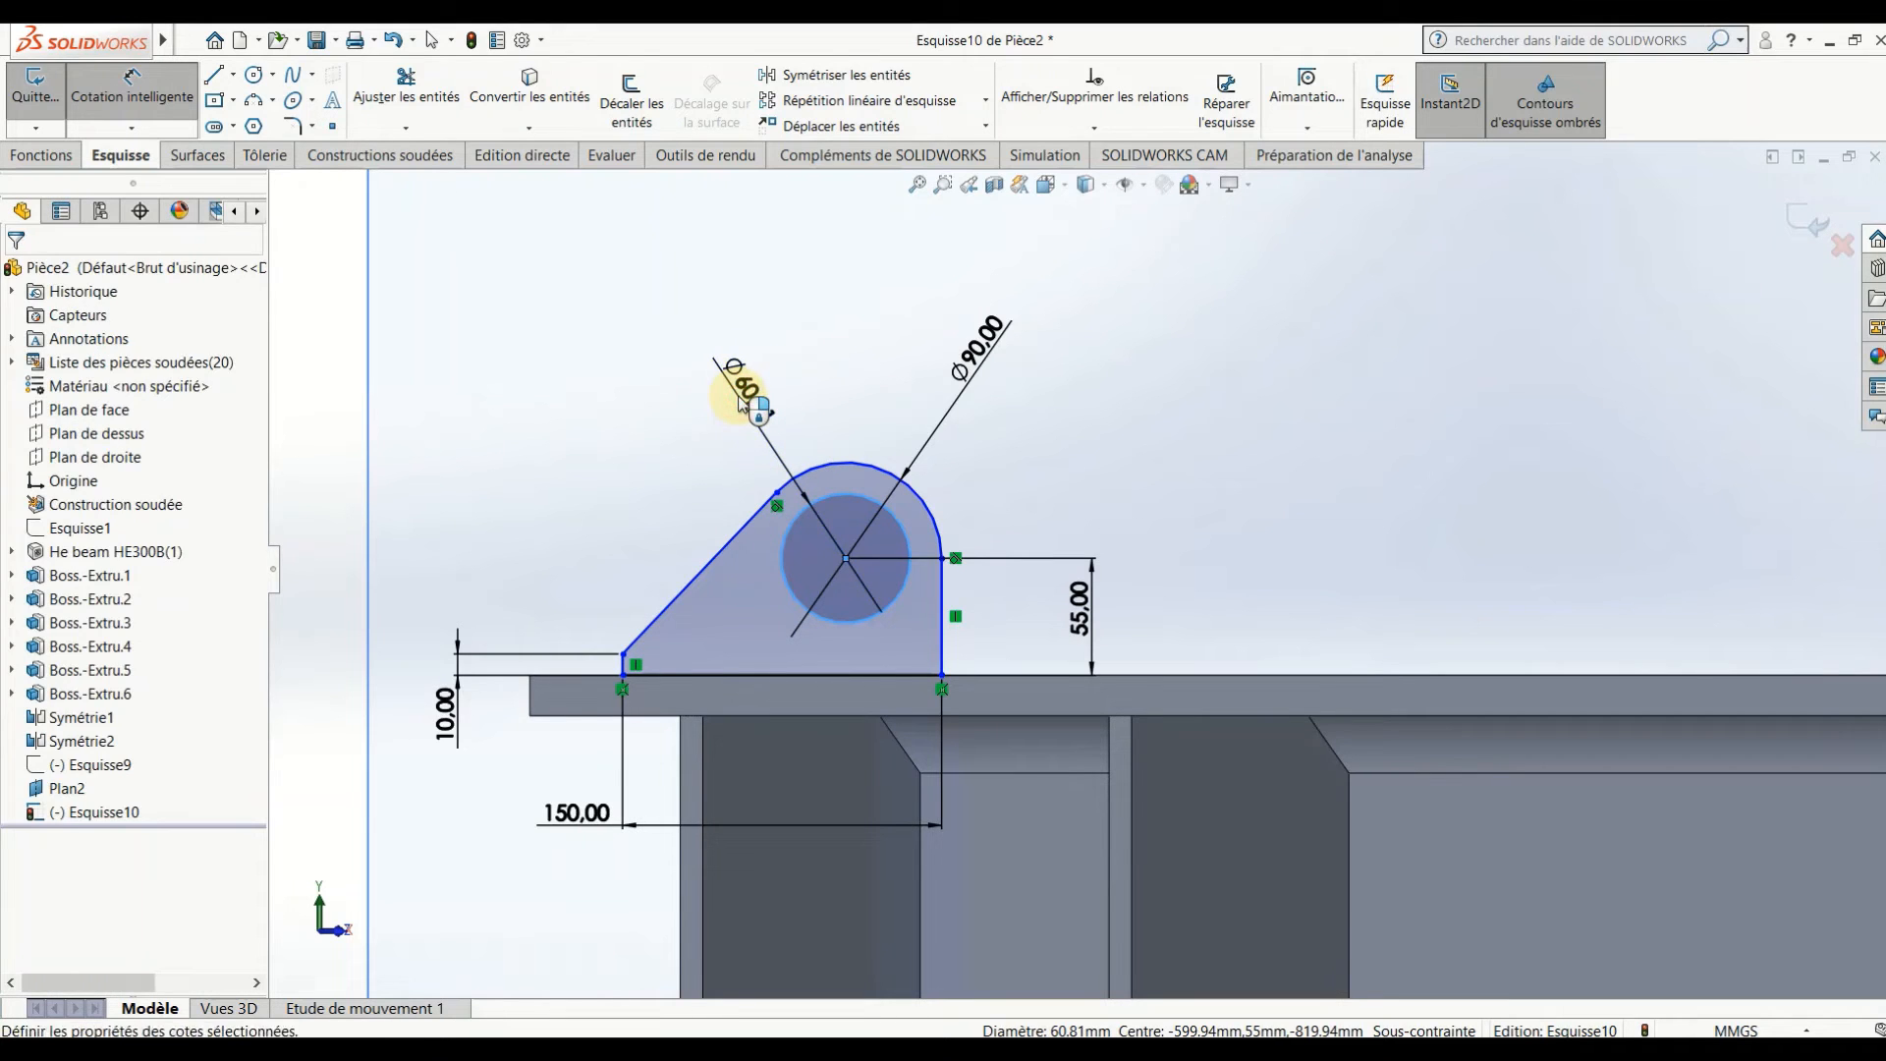
type("75")
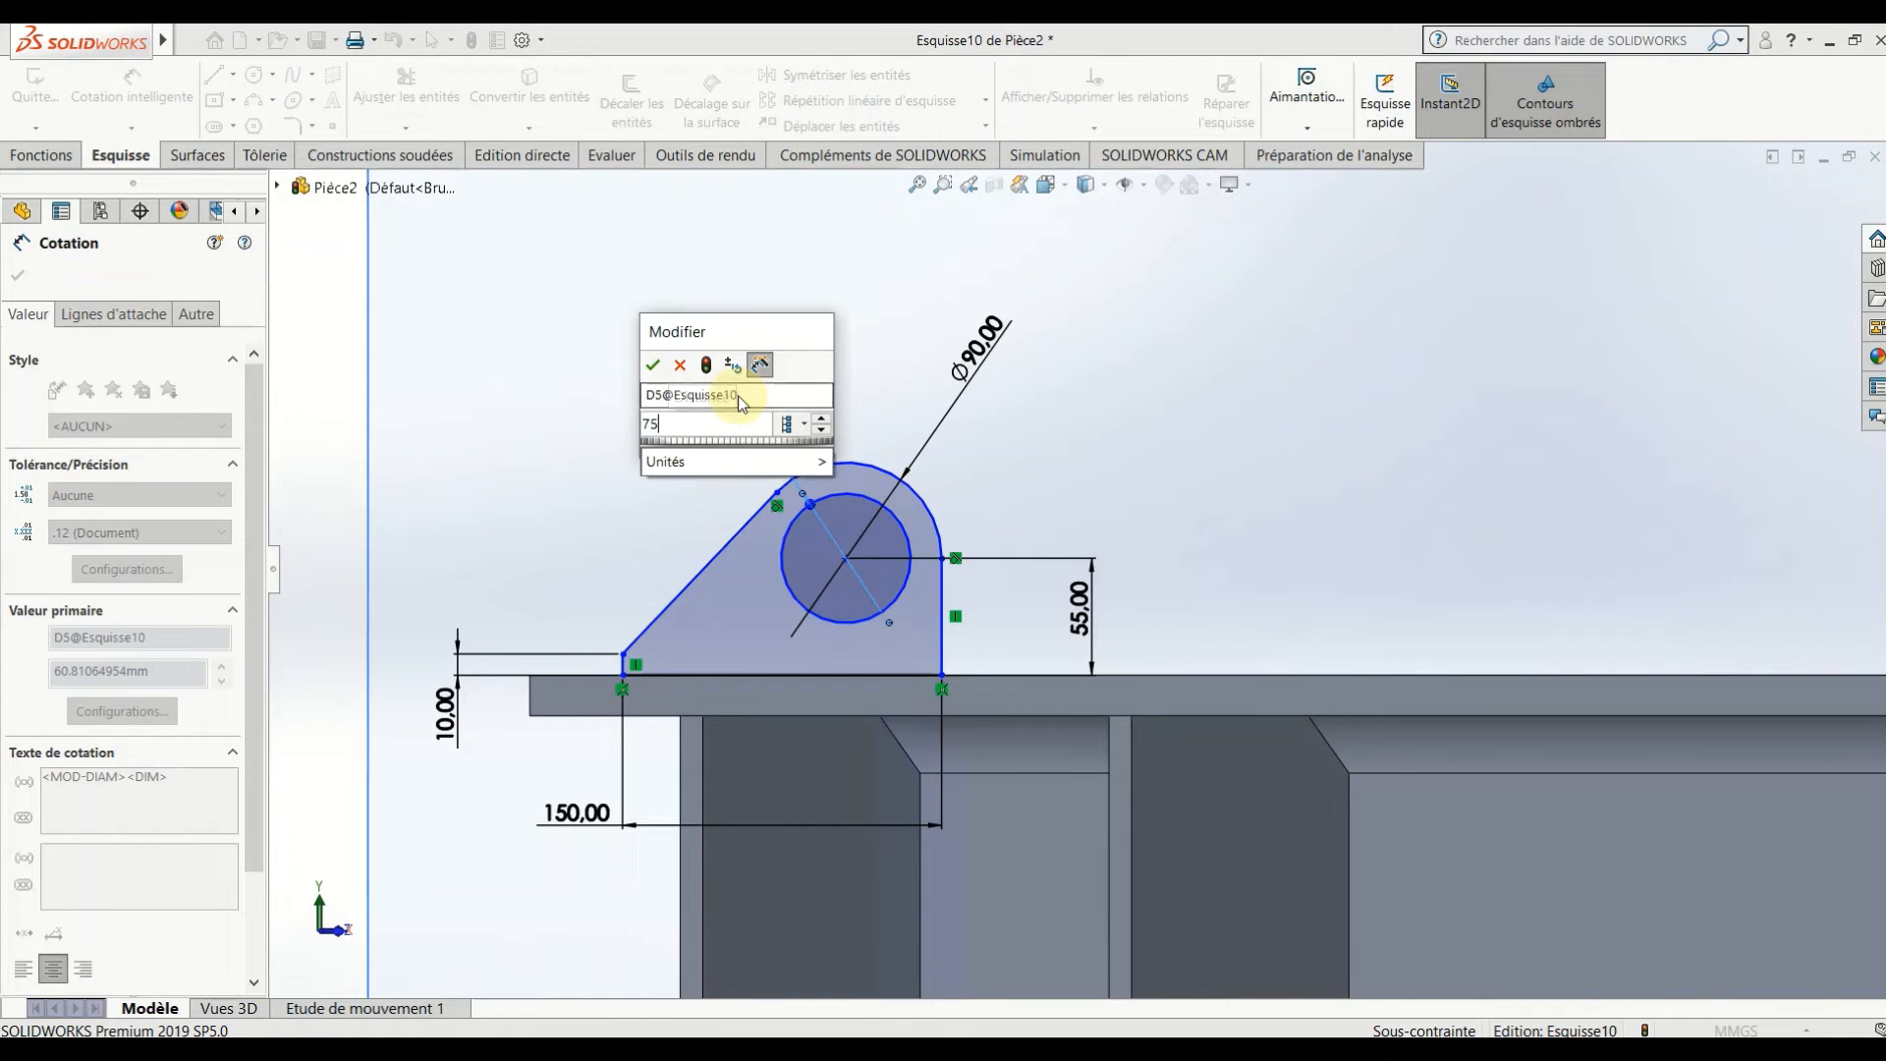
key("Return")
- Set the hole circle's diameter to 70 mm
left_click(736, 394)
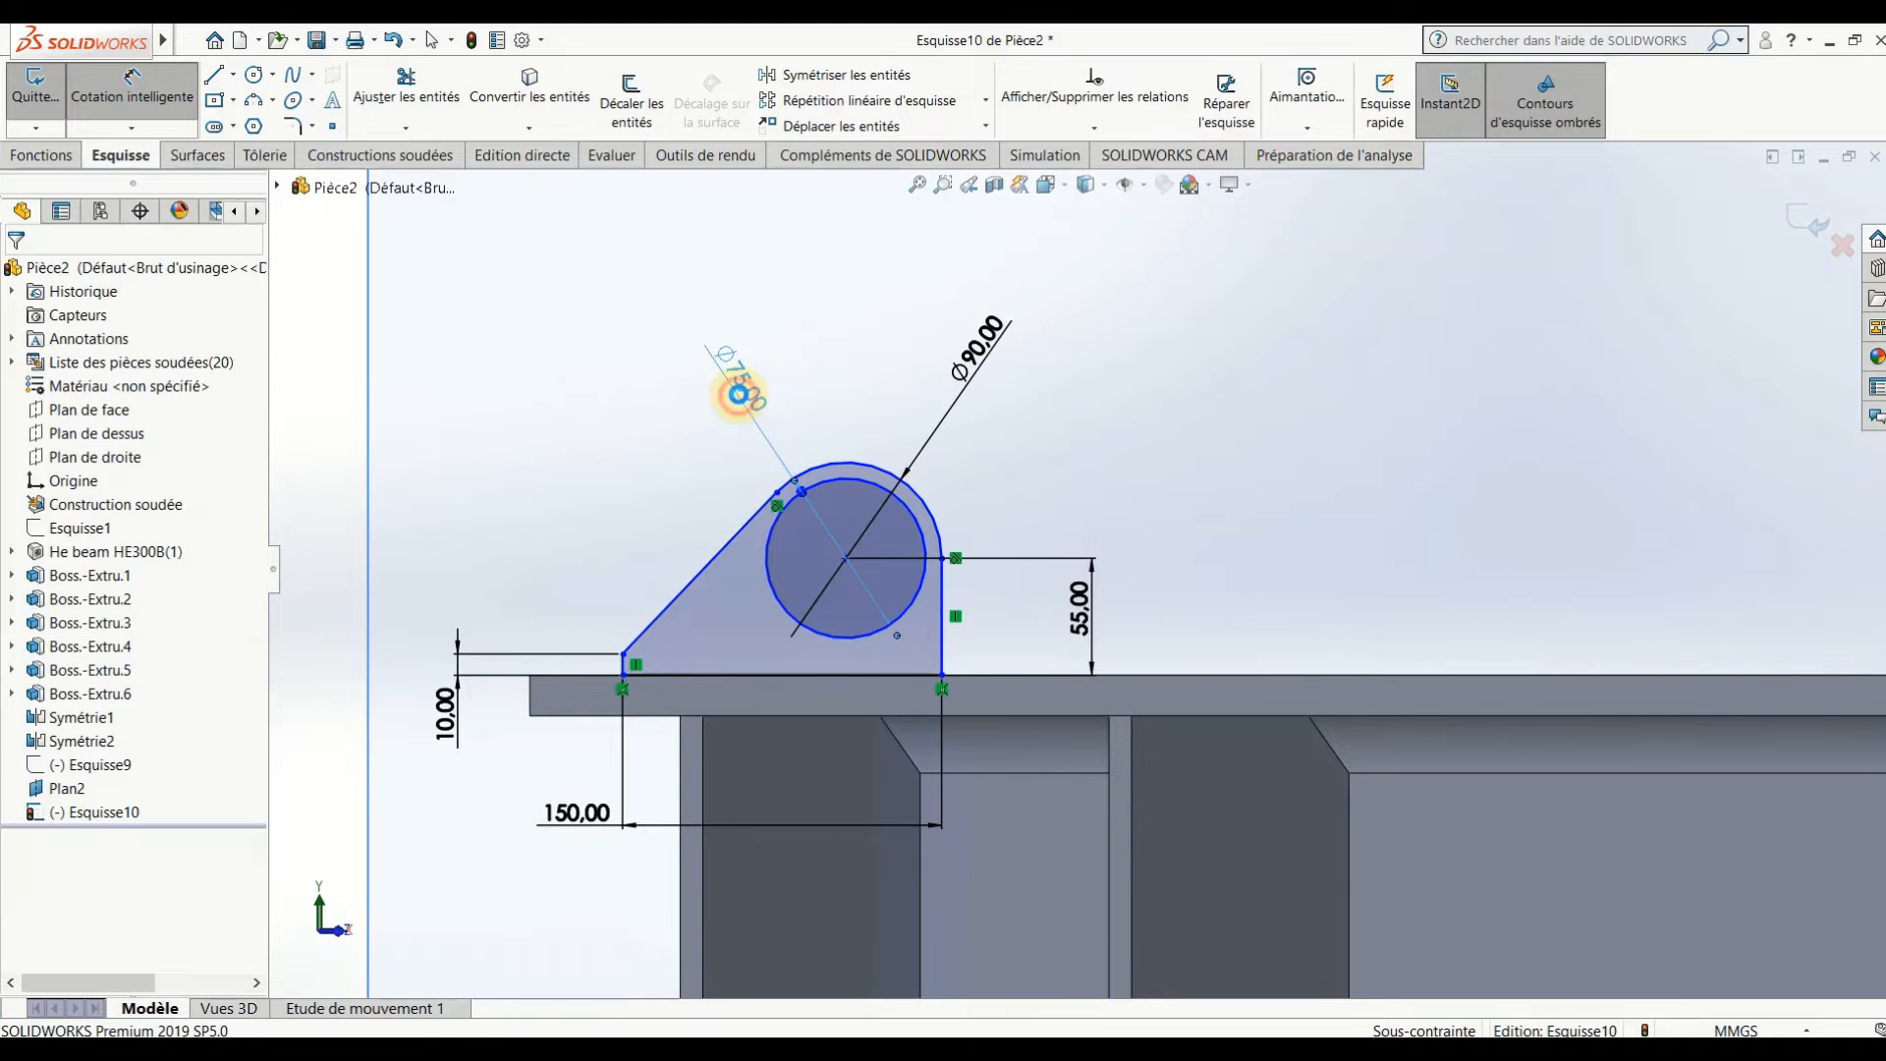
double_click(737, 394)
type("70")
key("Return")
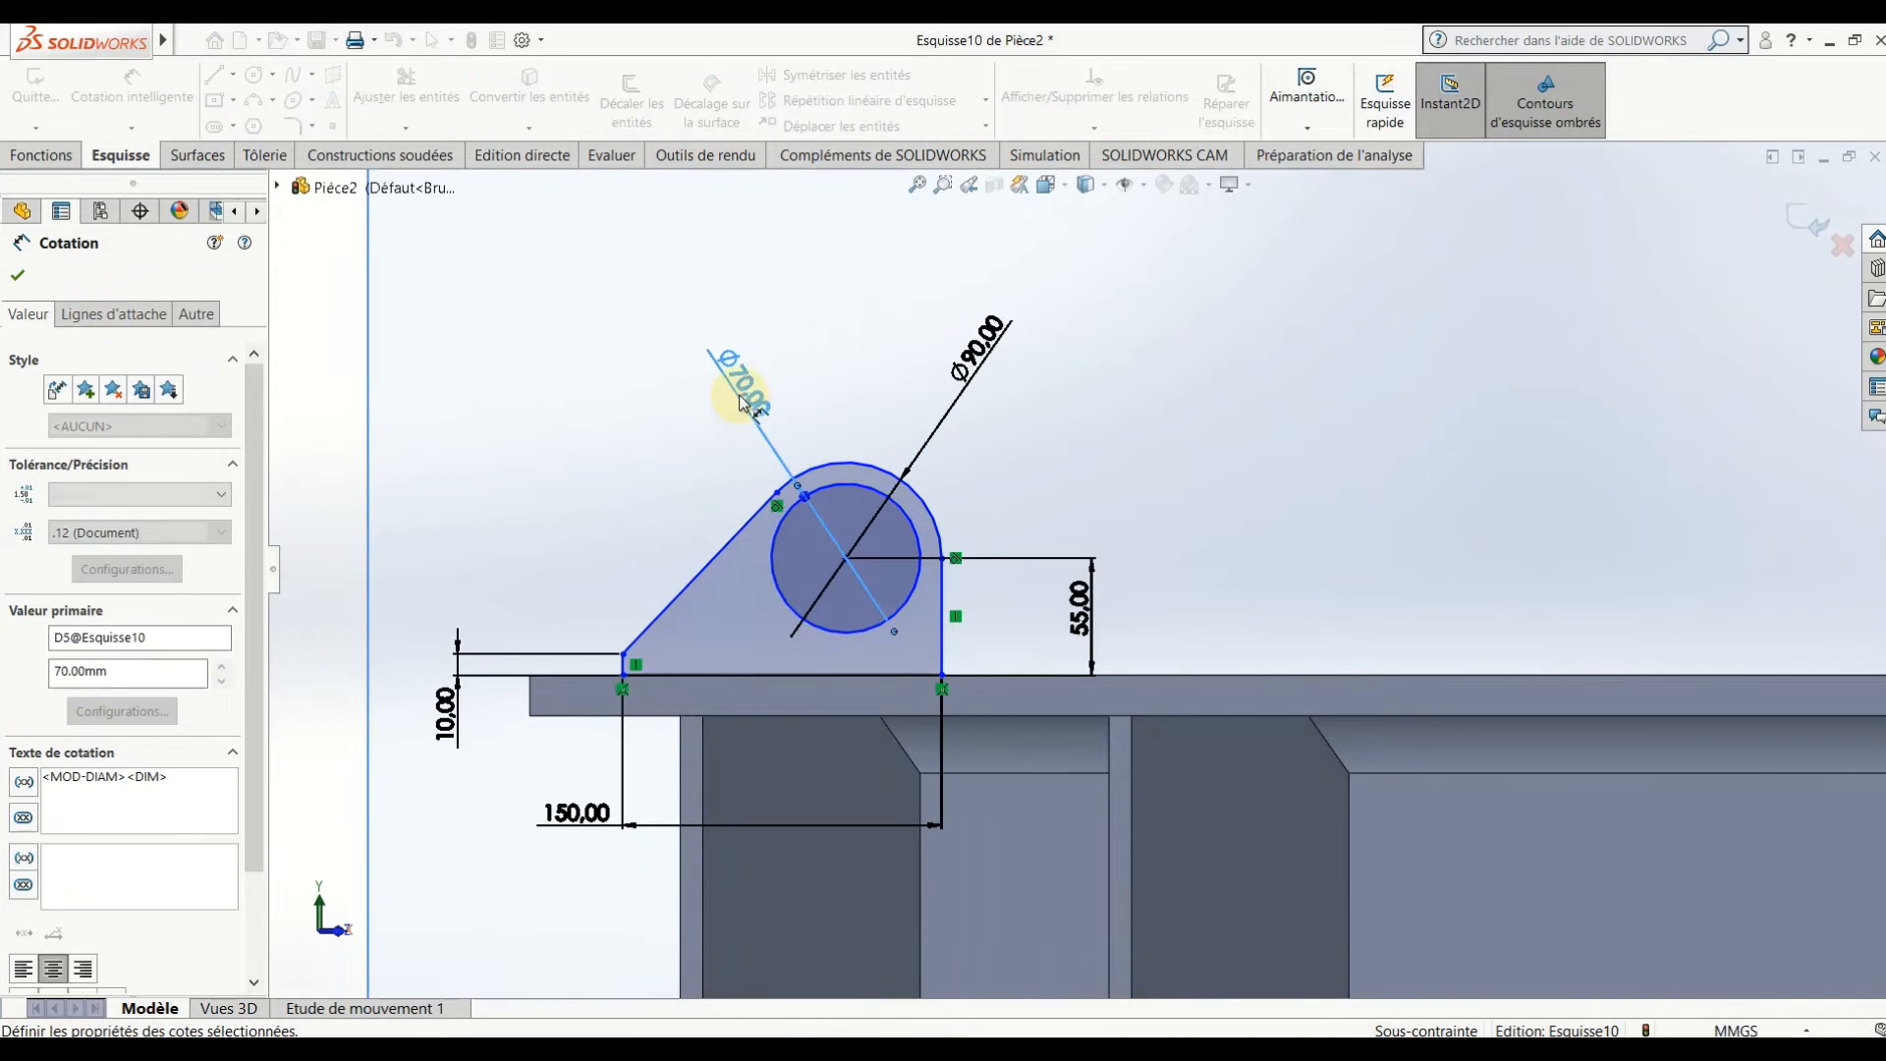
left_click(1064, 452)
- Extrude the lug profile 20 mm from the mid-plane as a separate body, without merging the result
middle_click_drag(1069, 439, 688, 511)
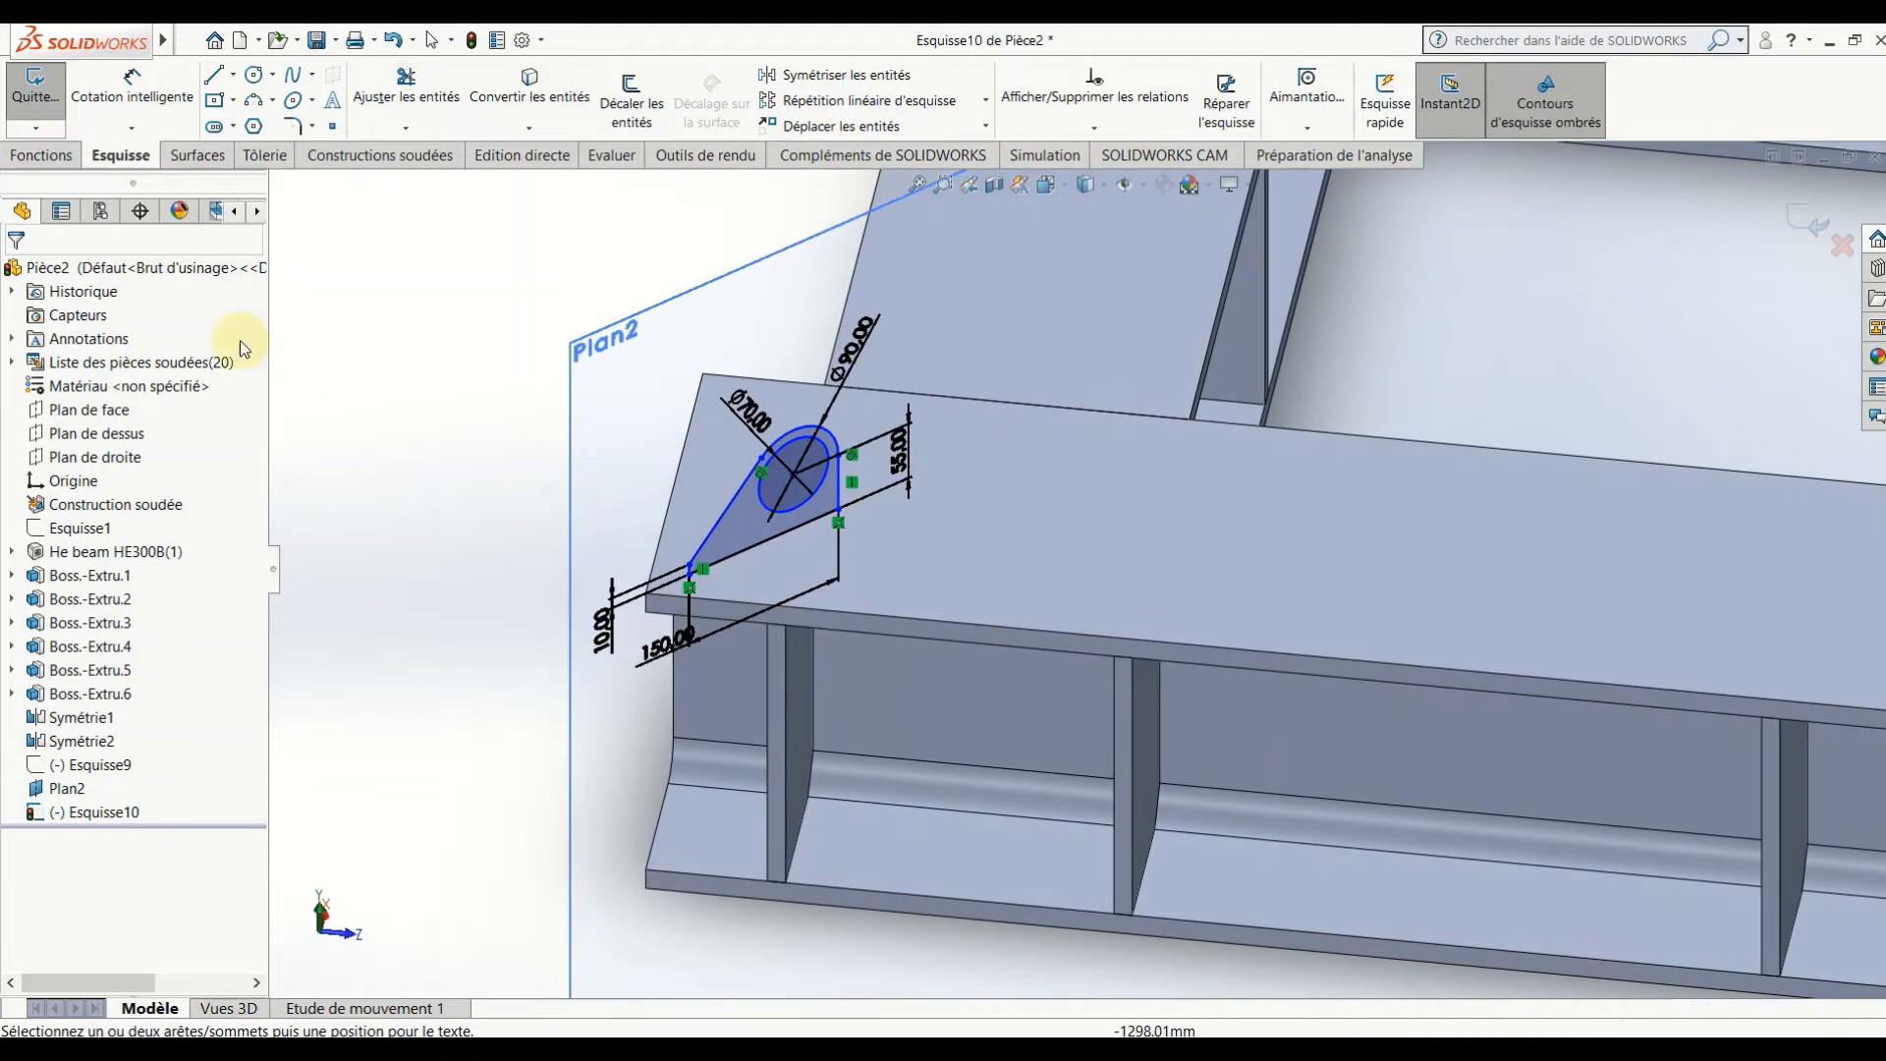
left_click(39, 157)
left_click(51, 113)
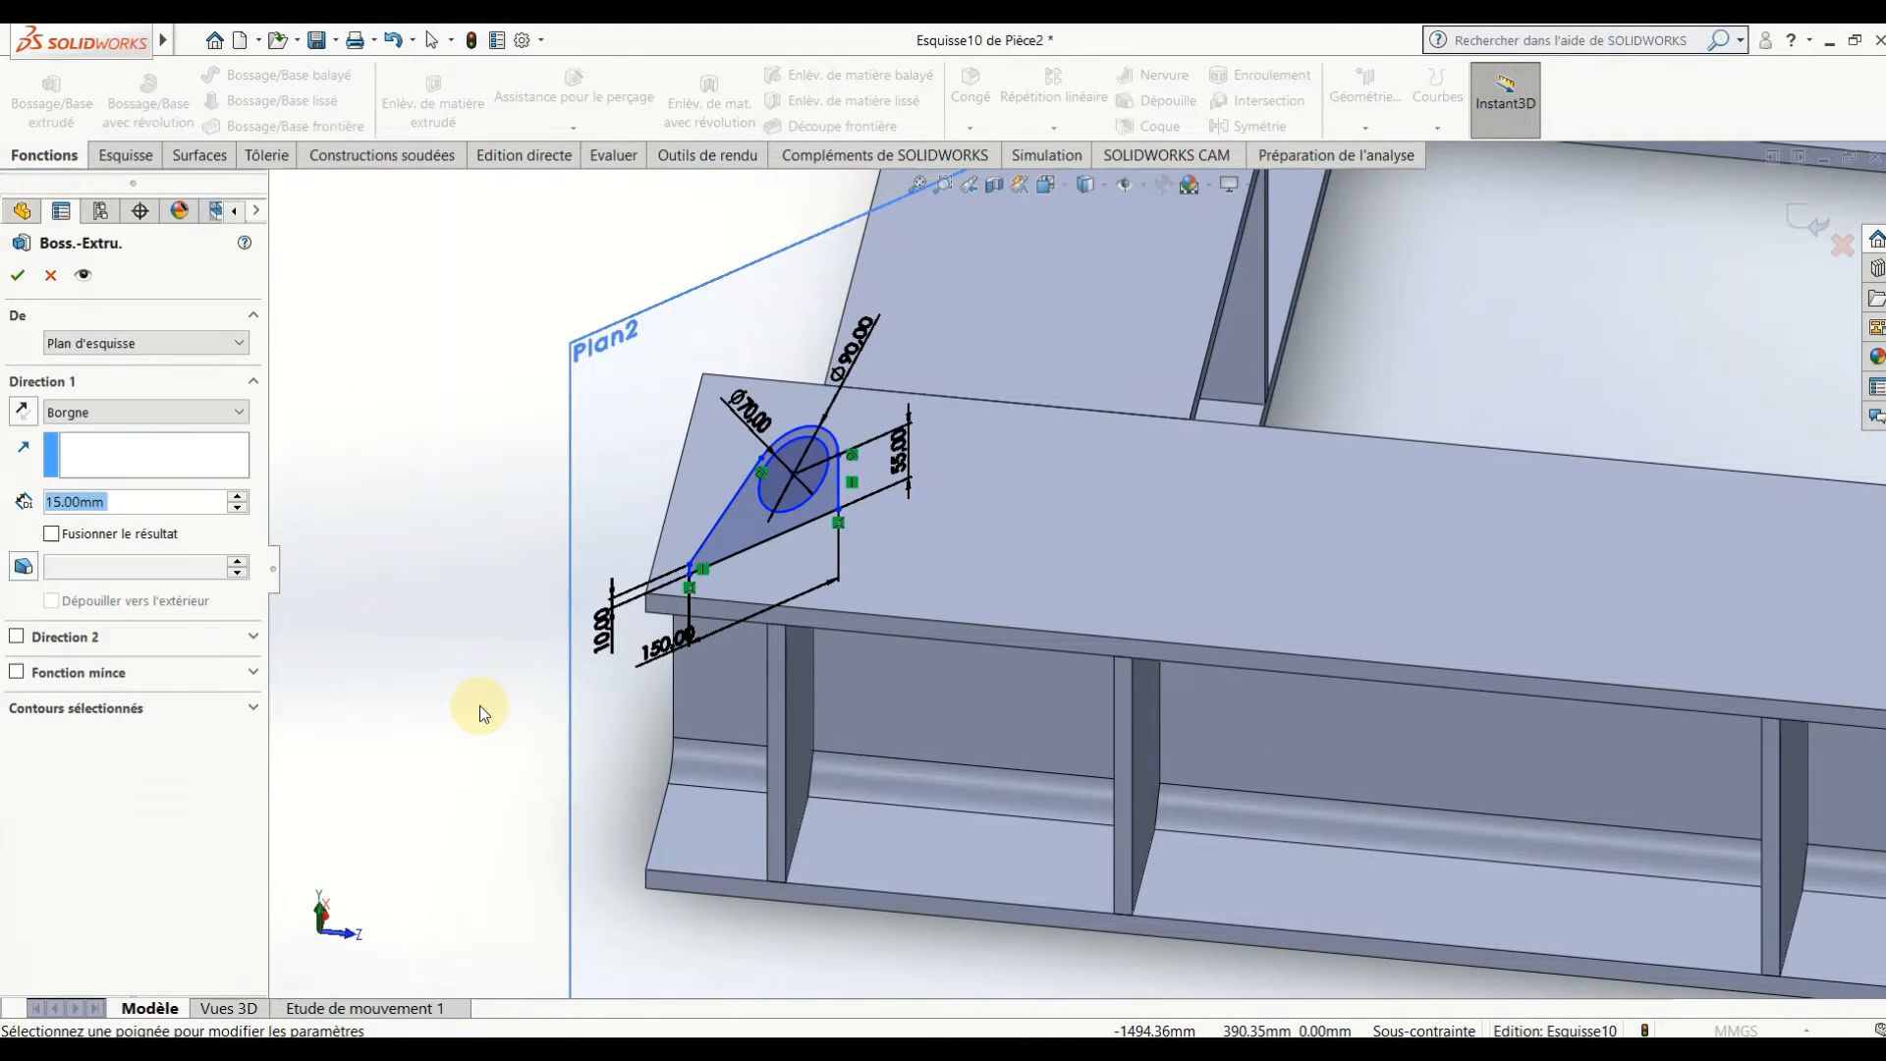
left_click(113, 417)
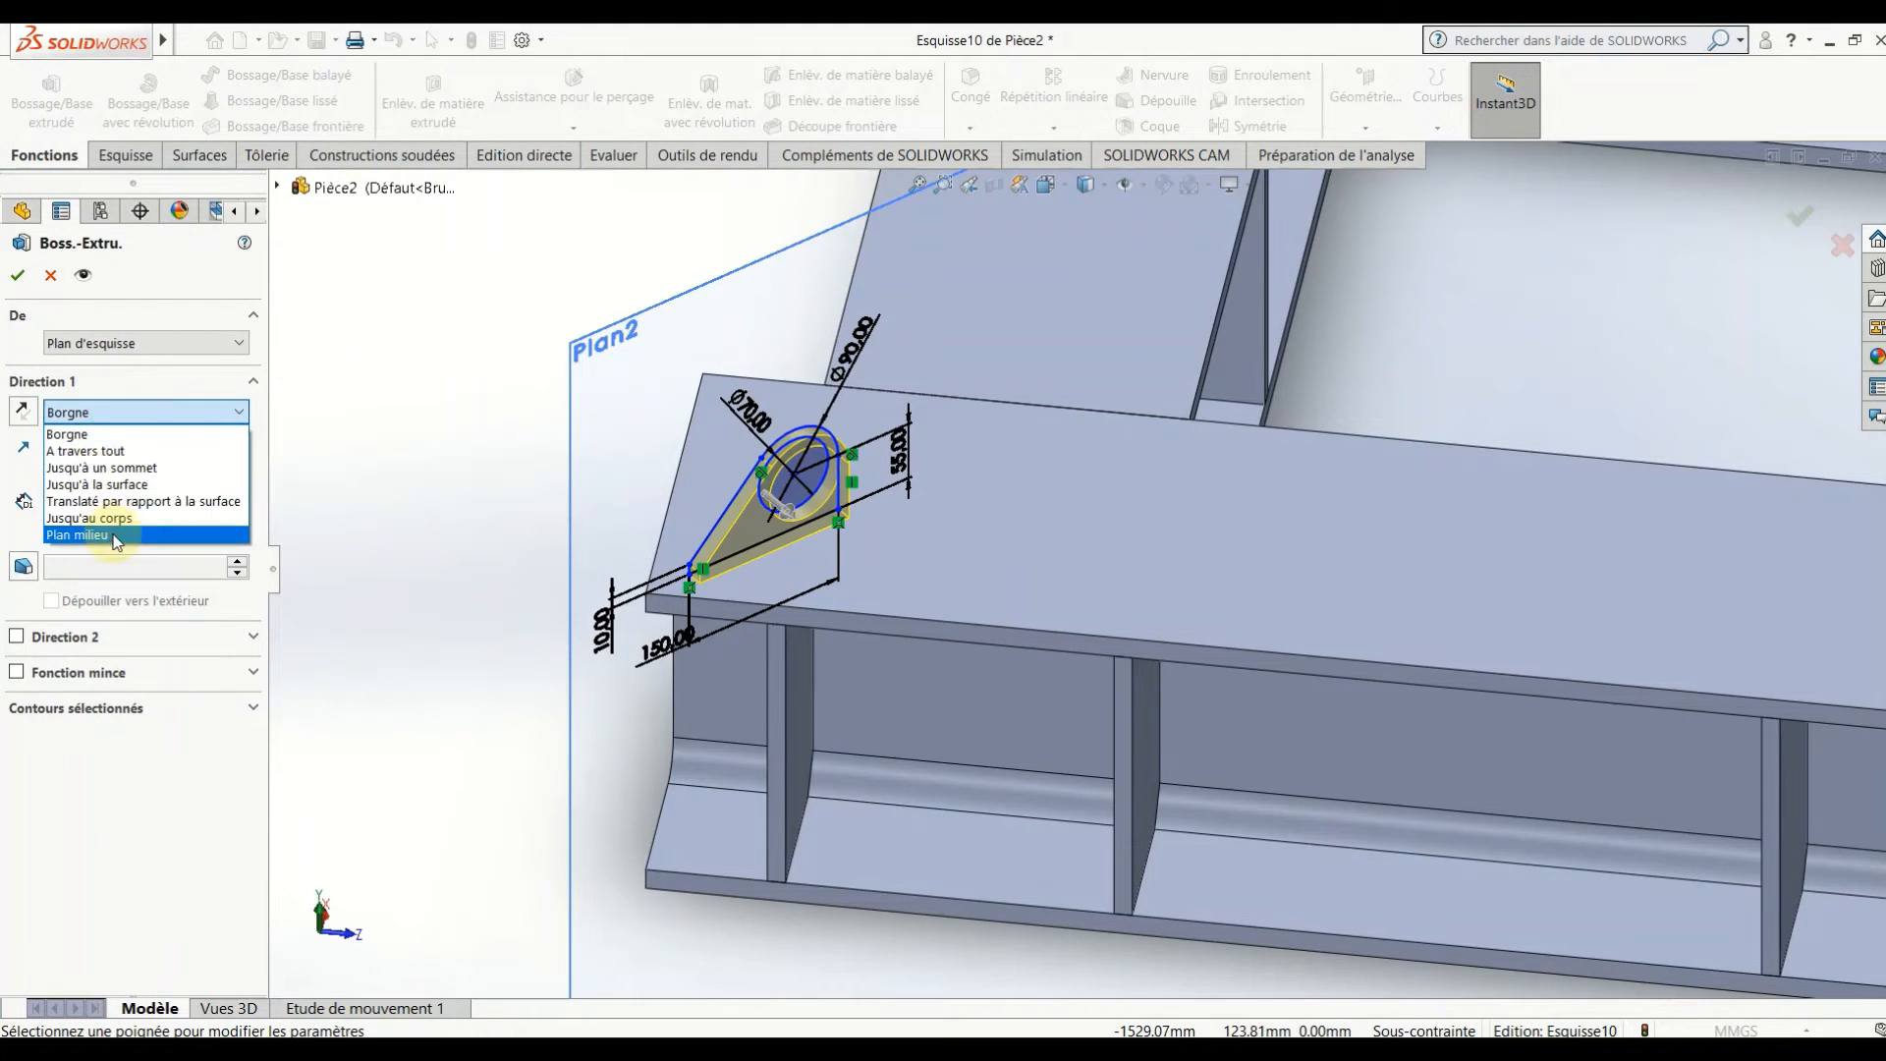
left_click(106, 533)
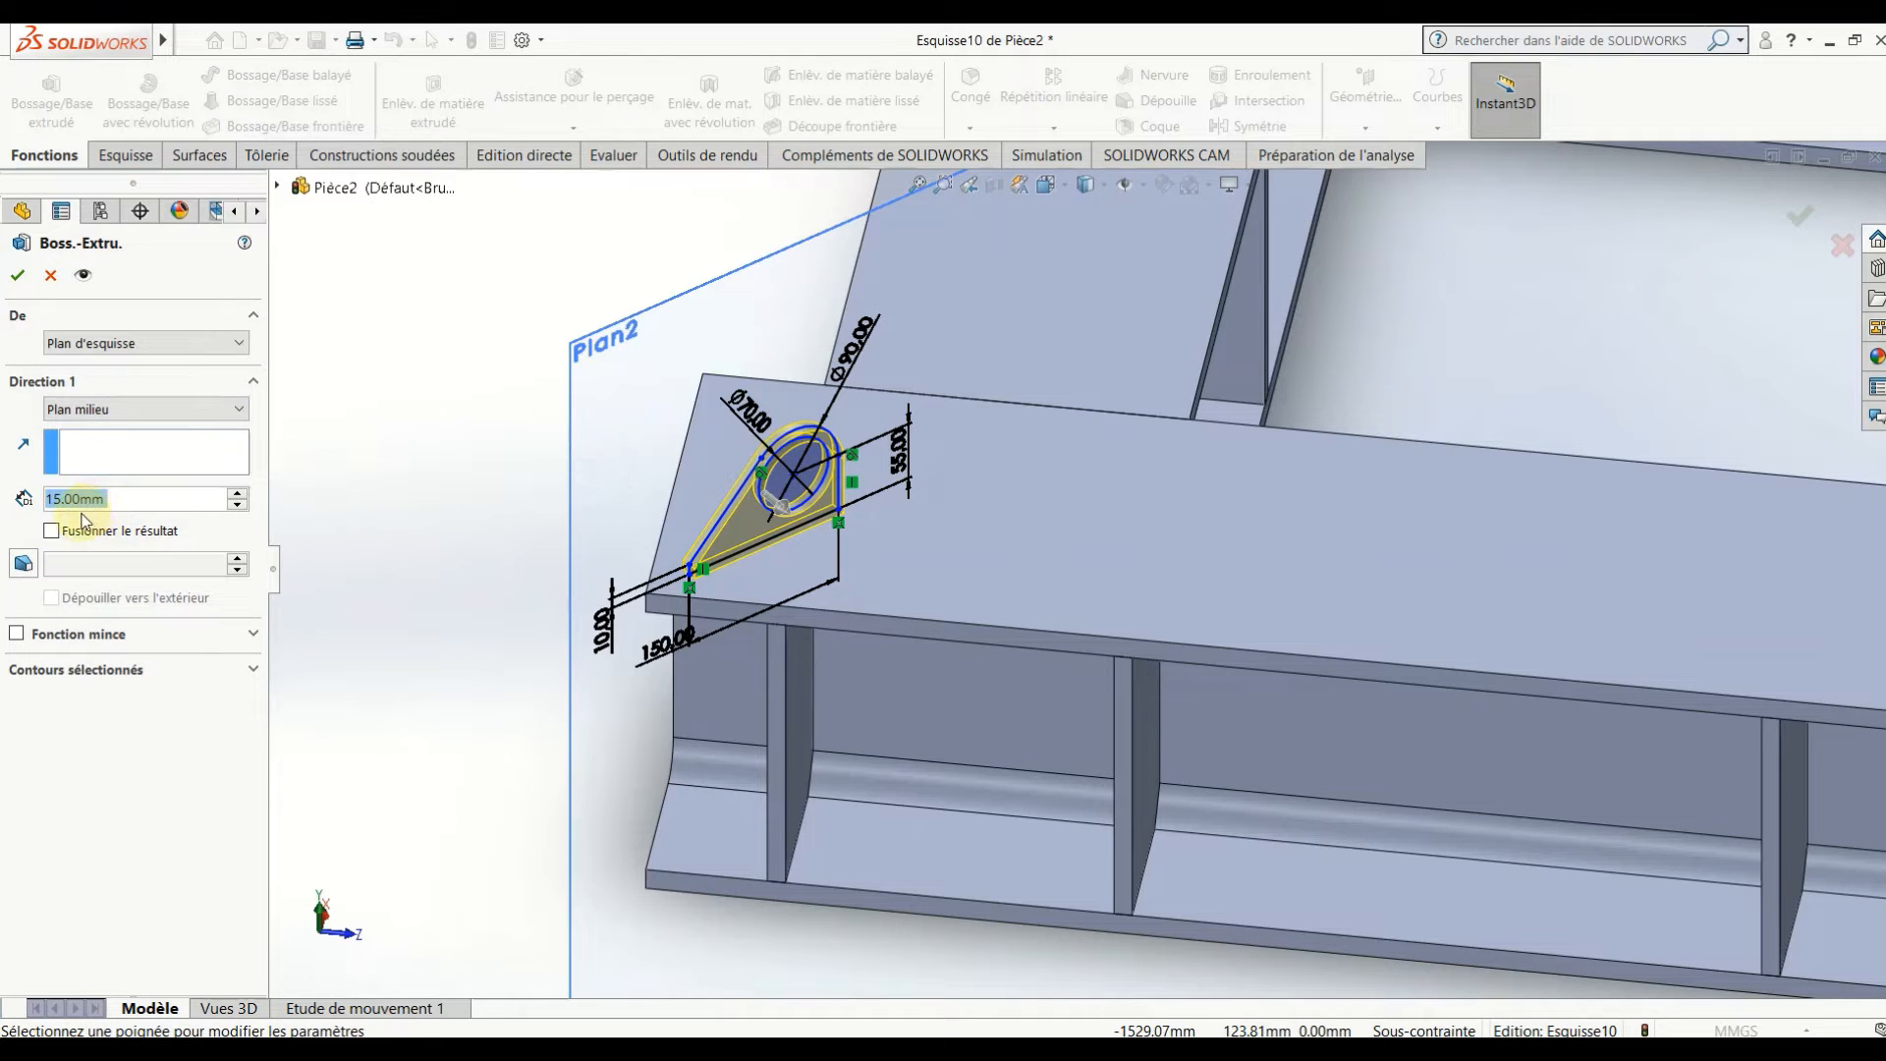
type("20")
key("Return")
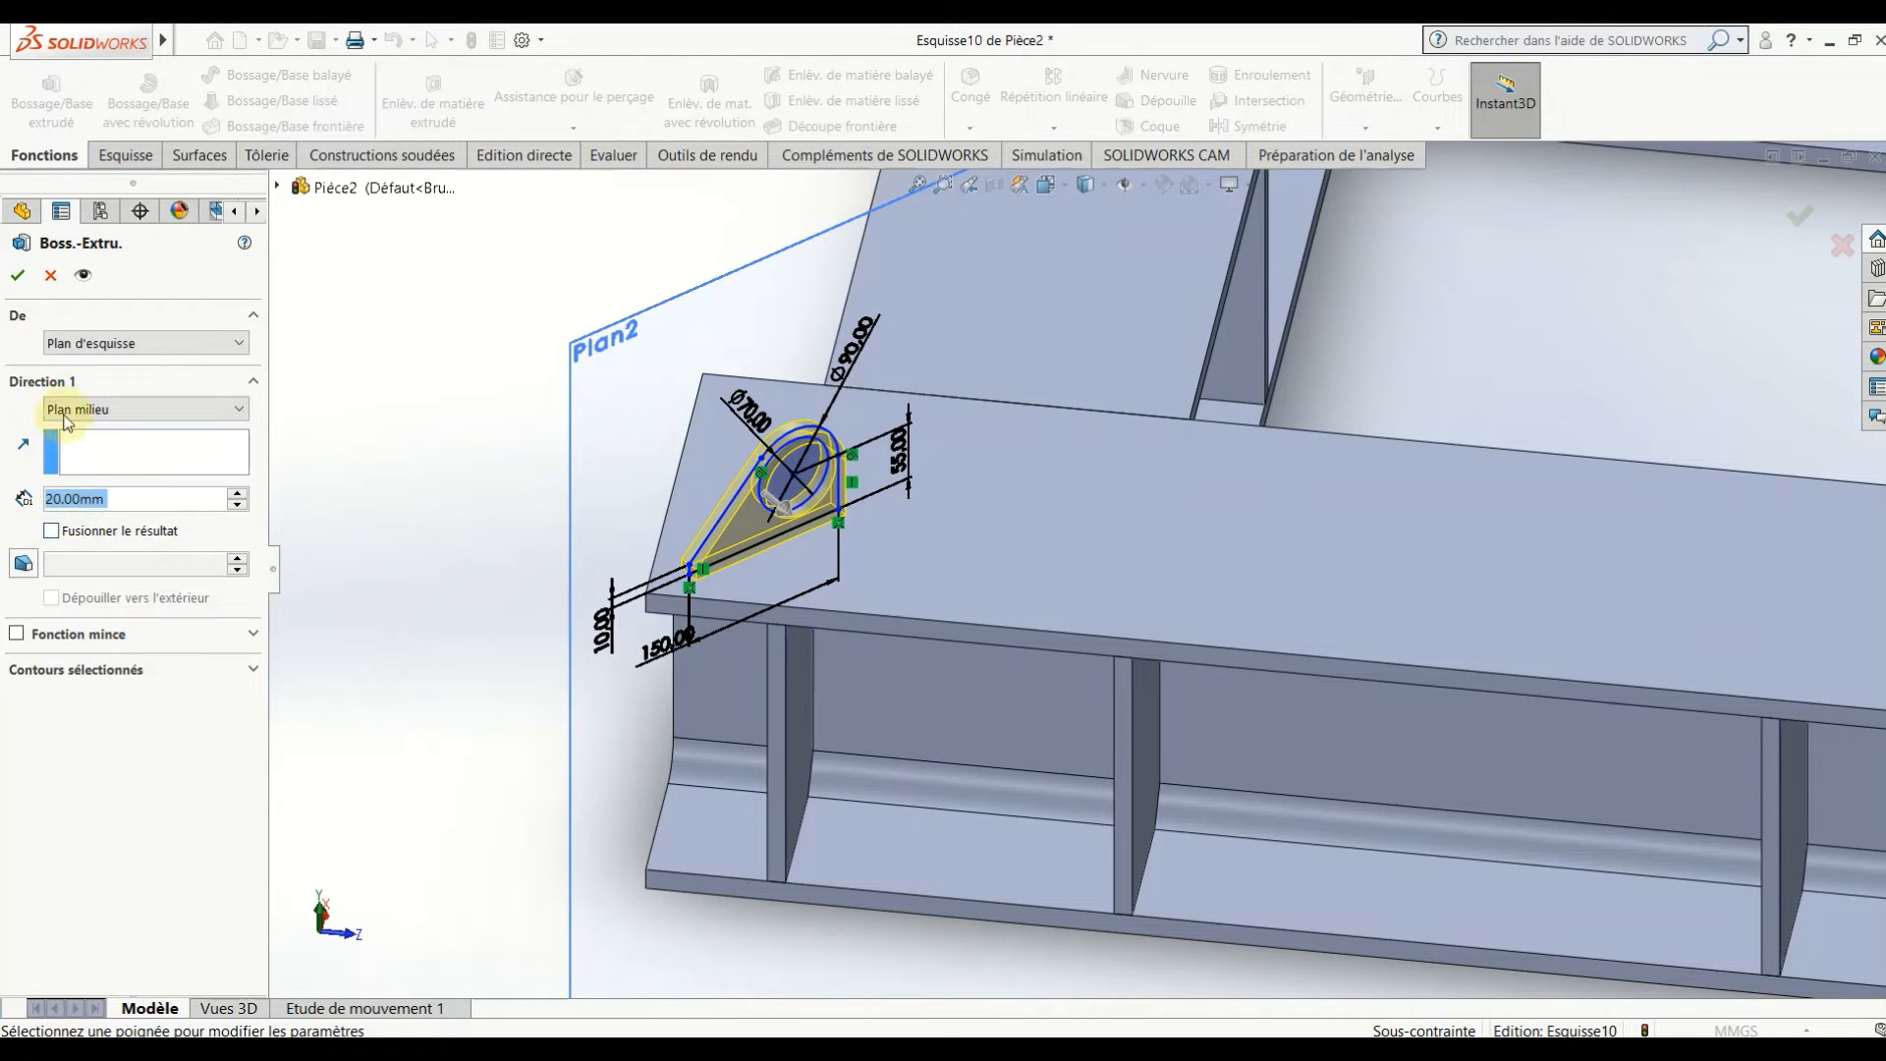
left_click(15, 278)
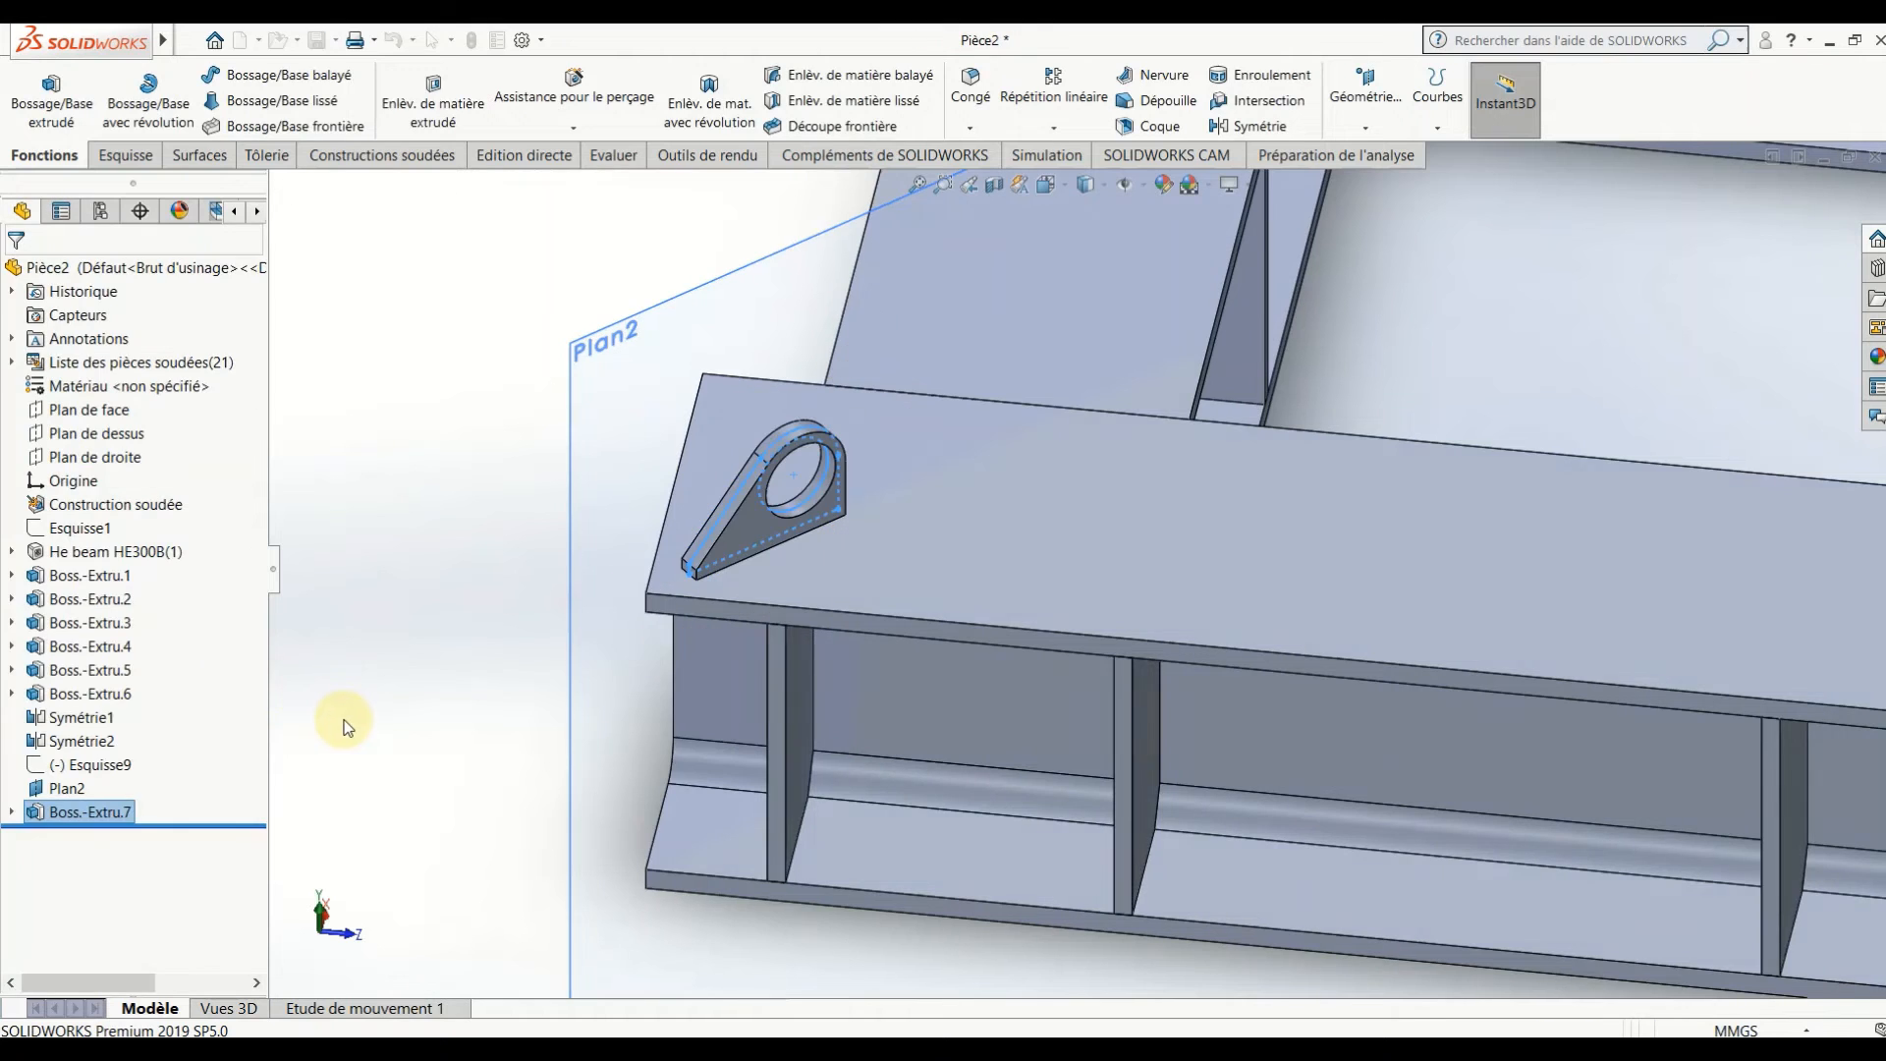
left_click(401, 581)
- Start a new sketch on Plan2, viewed normal to it, and draw a 35 mm radius circle matching the lug's hole edge
right_click(599, 403)
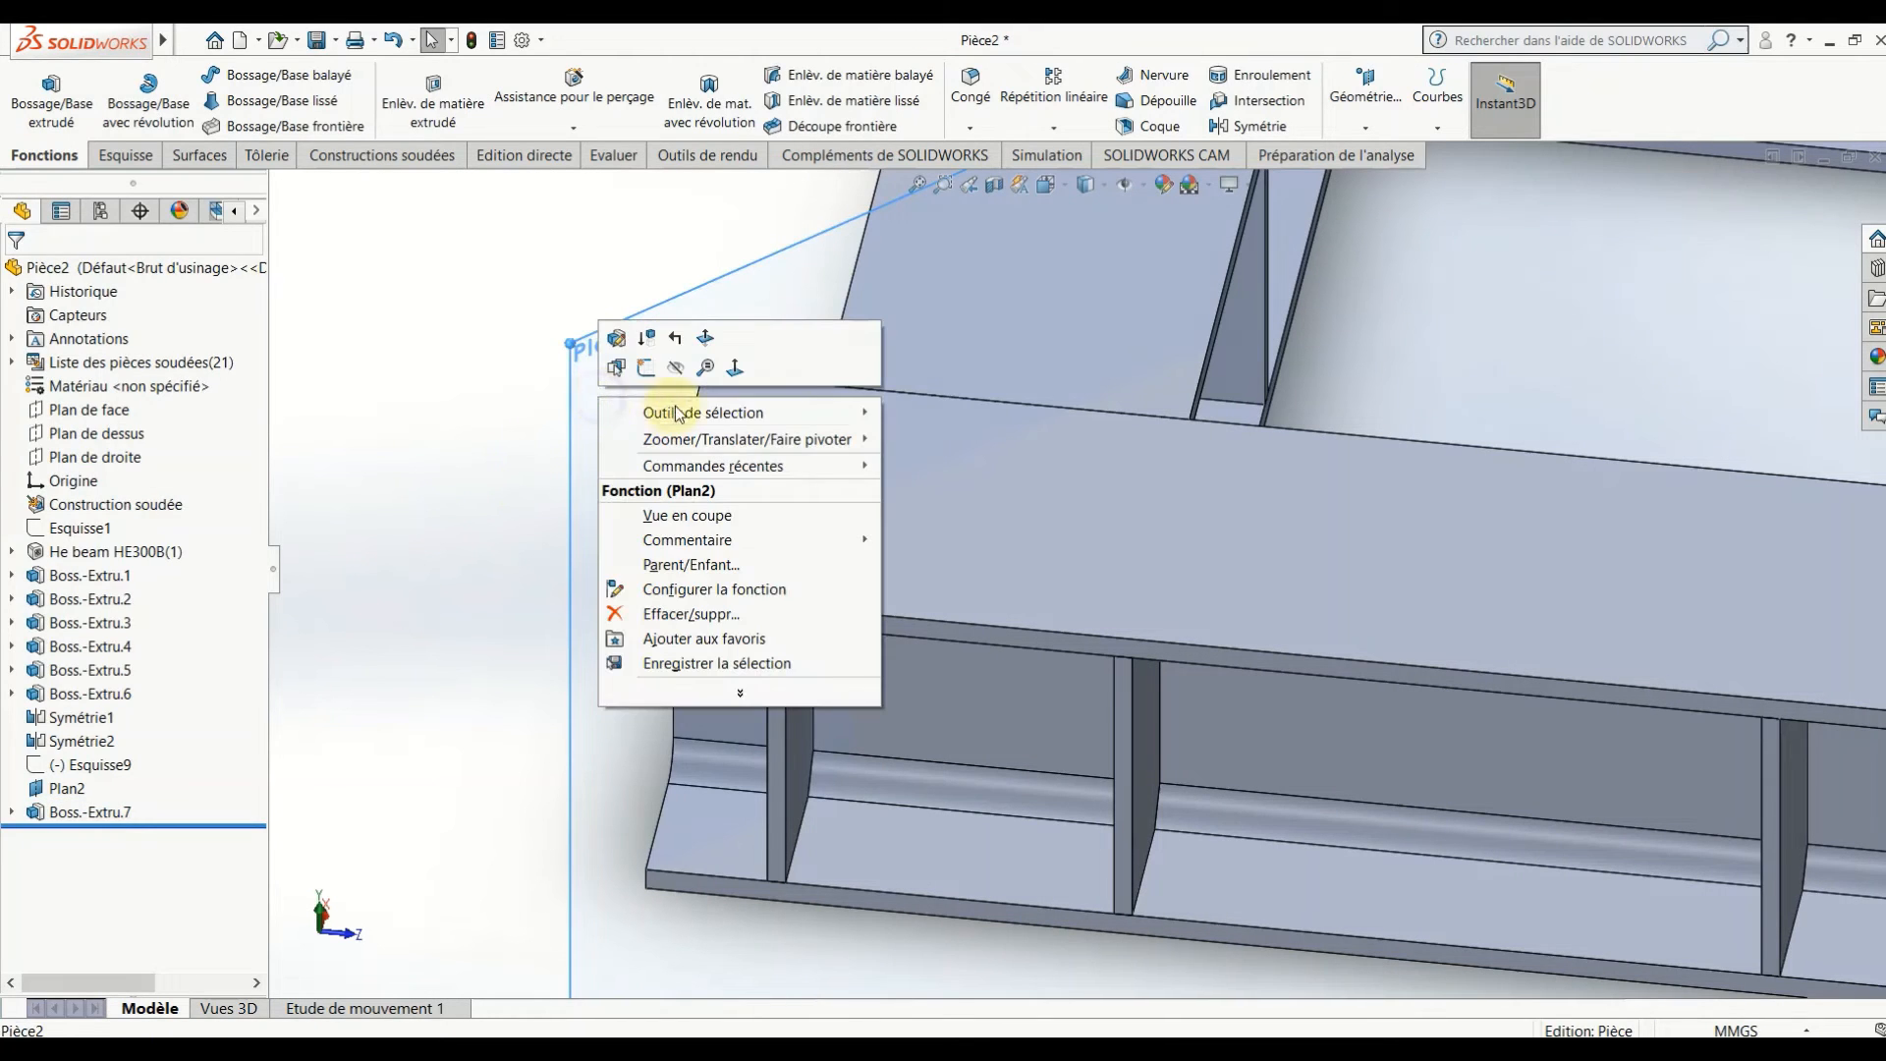
left_click(645, 365)
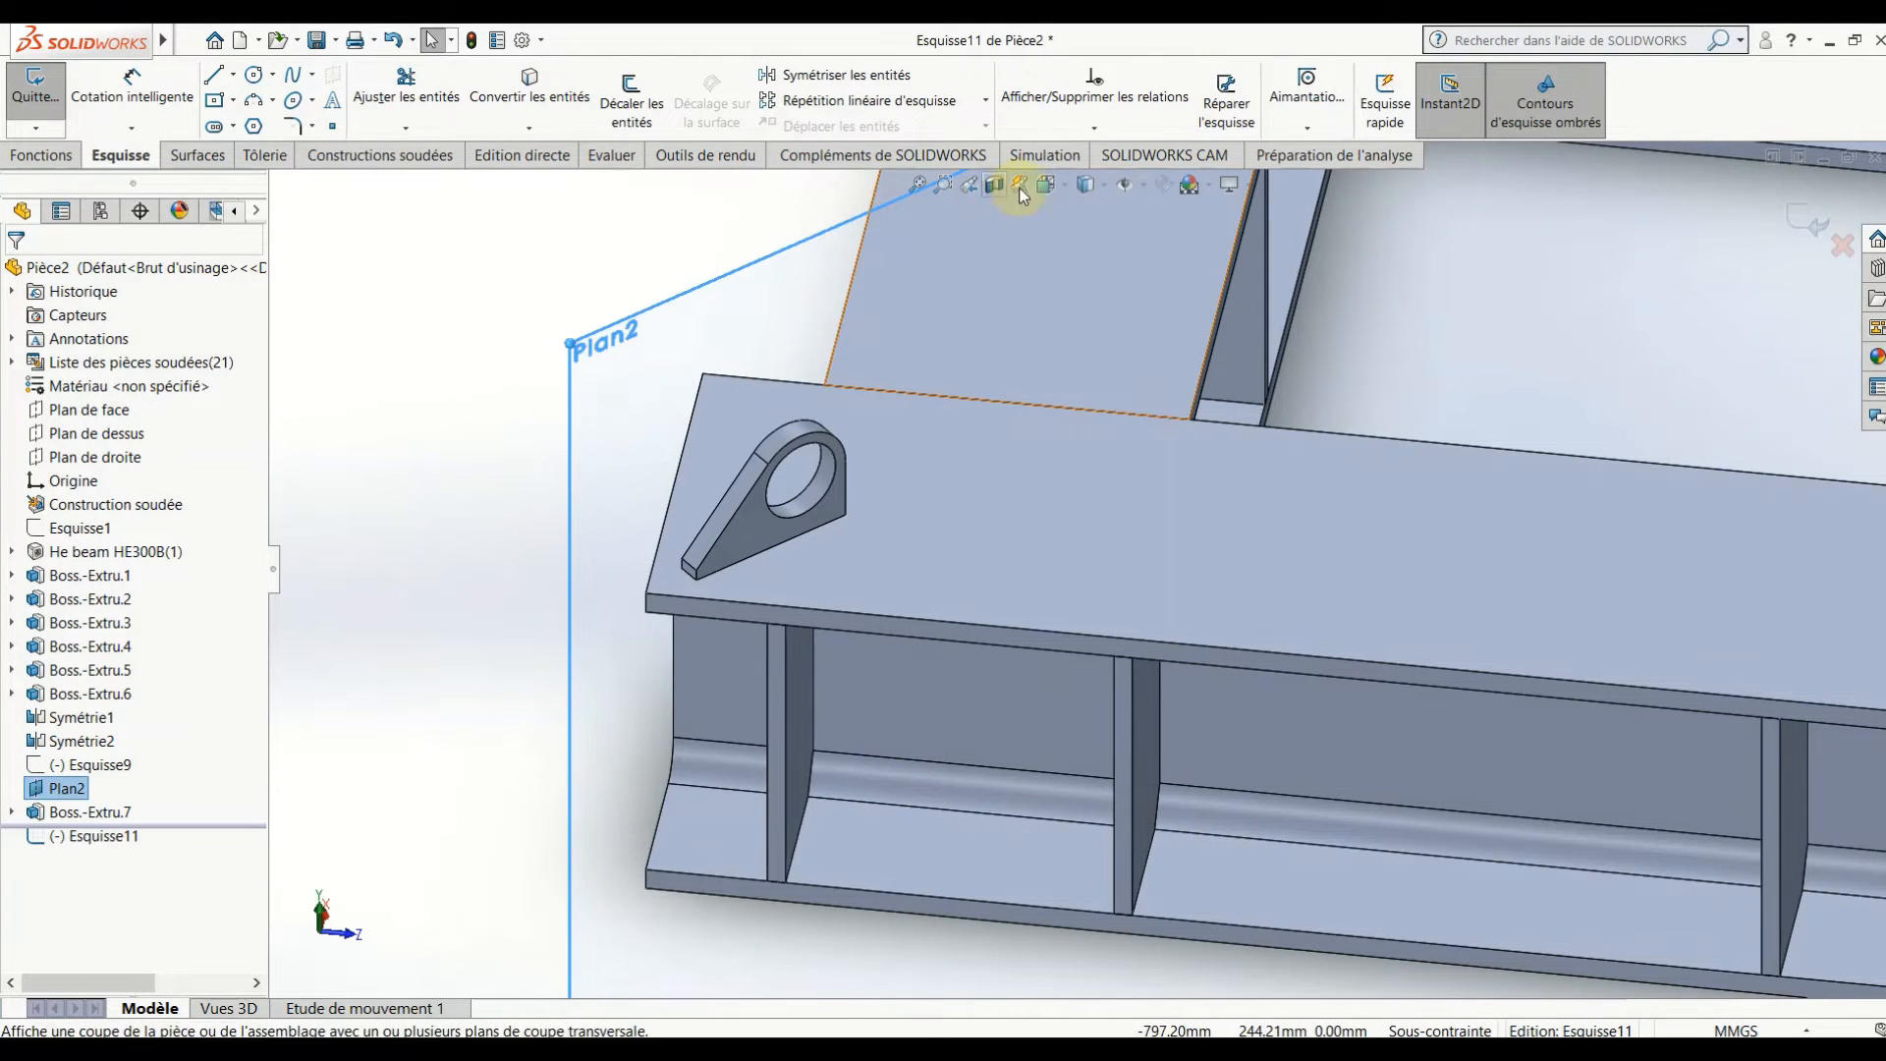
left_click(1049, 184)
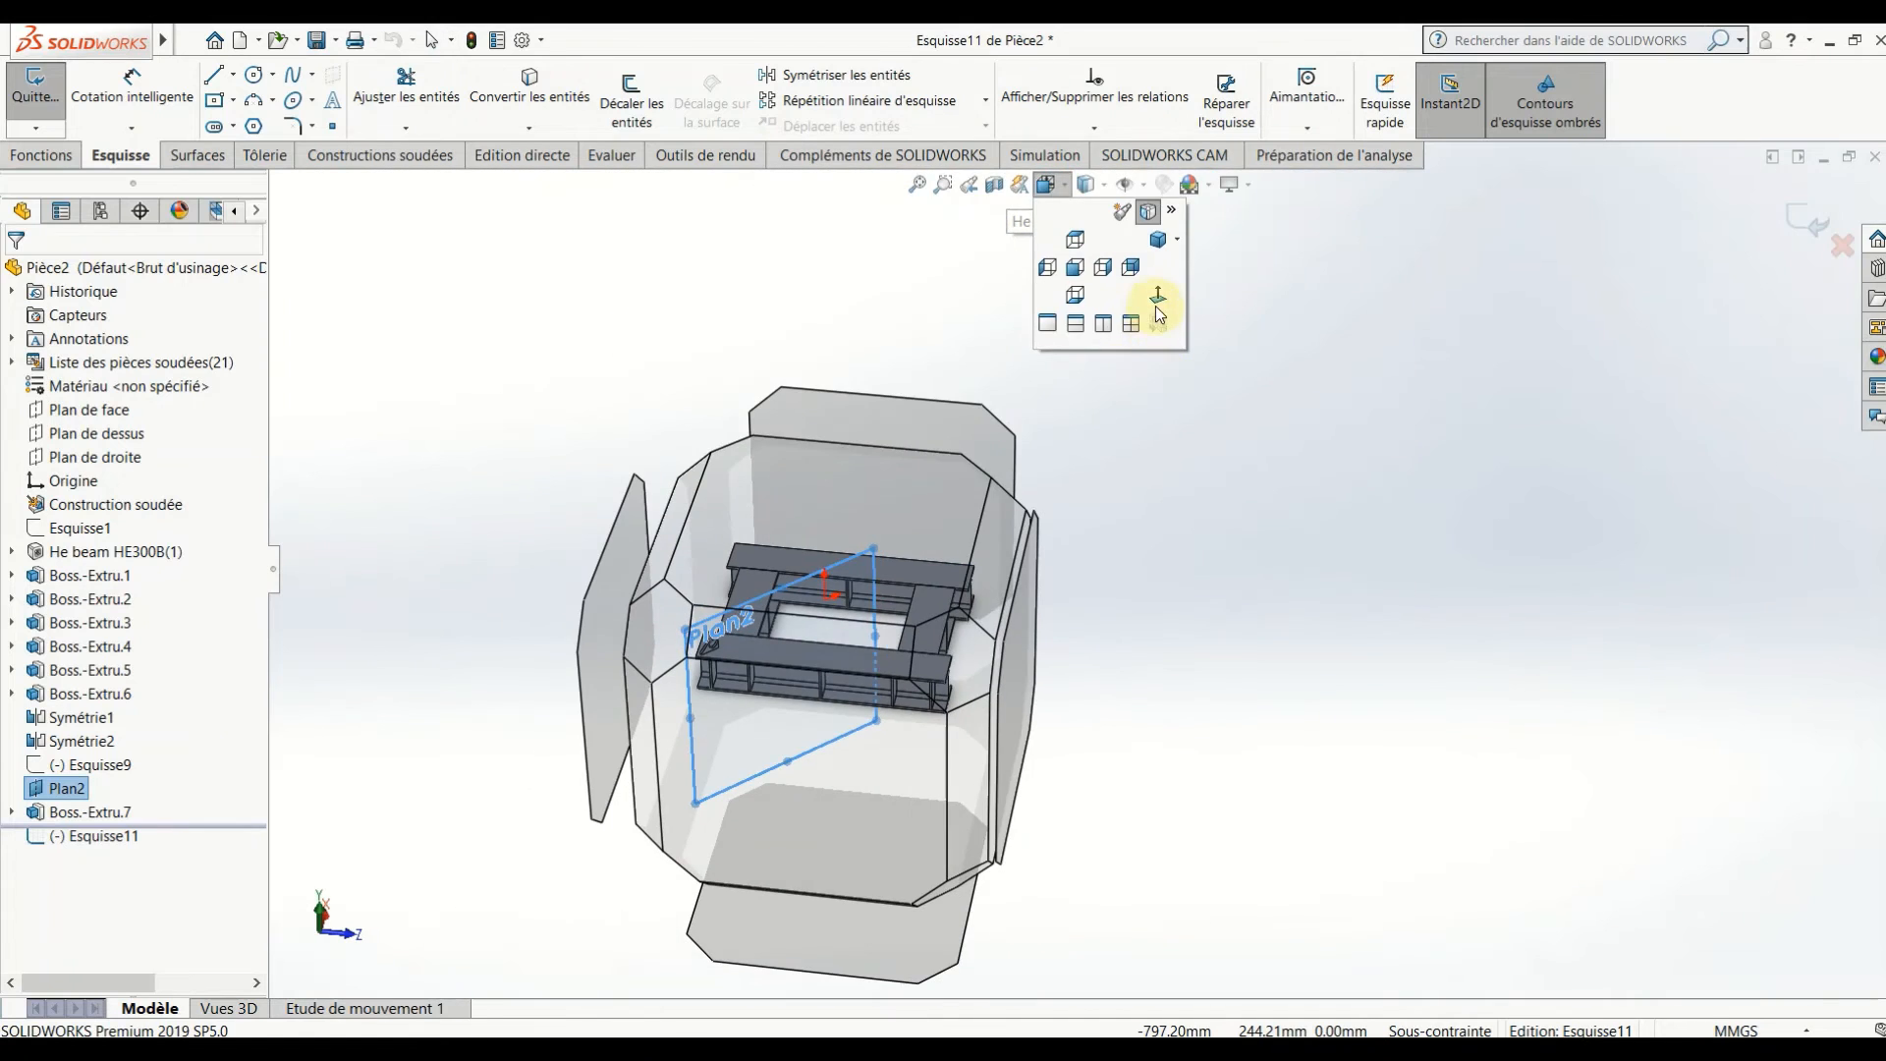
left_click(1158, 299)
scroll(749, 370, "down", 5)
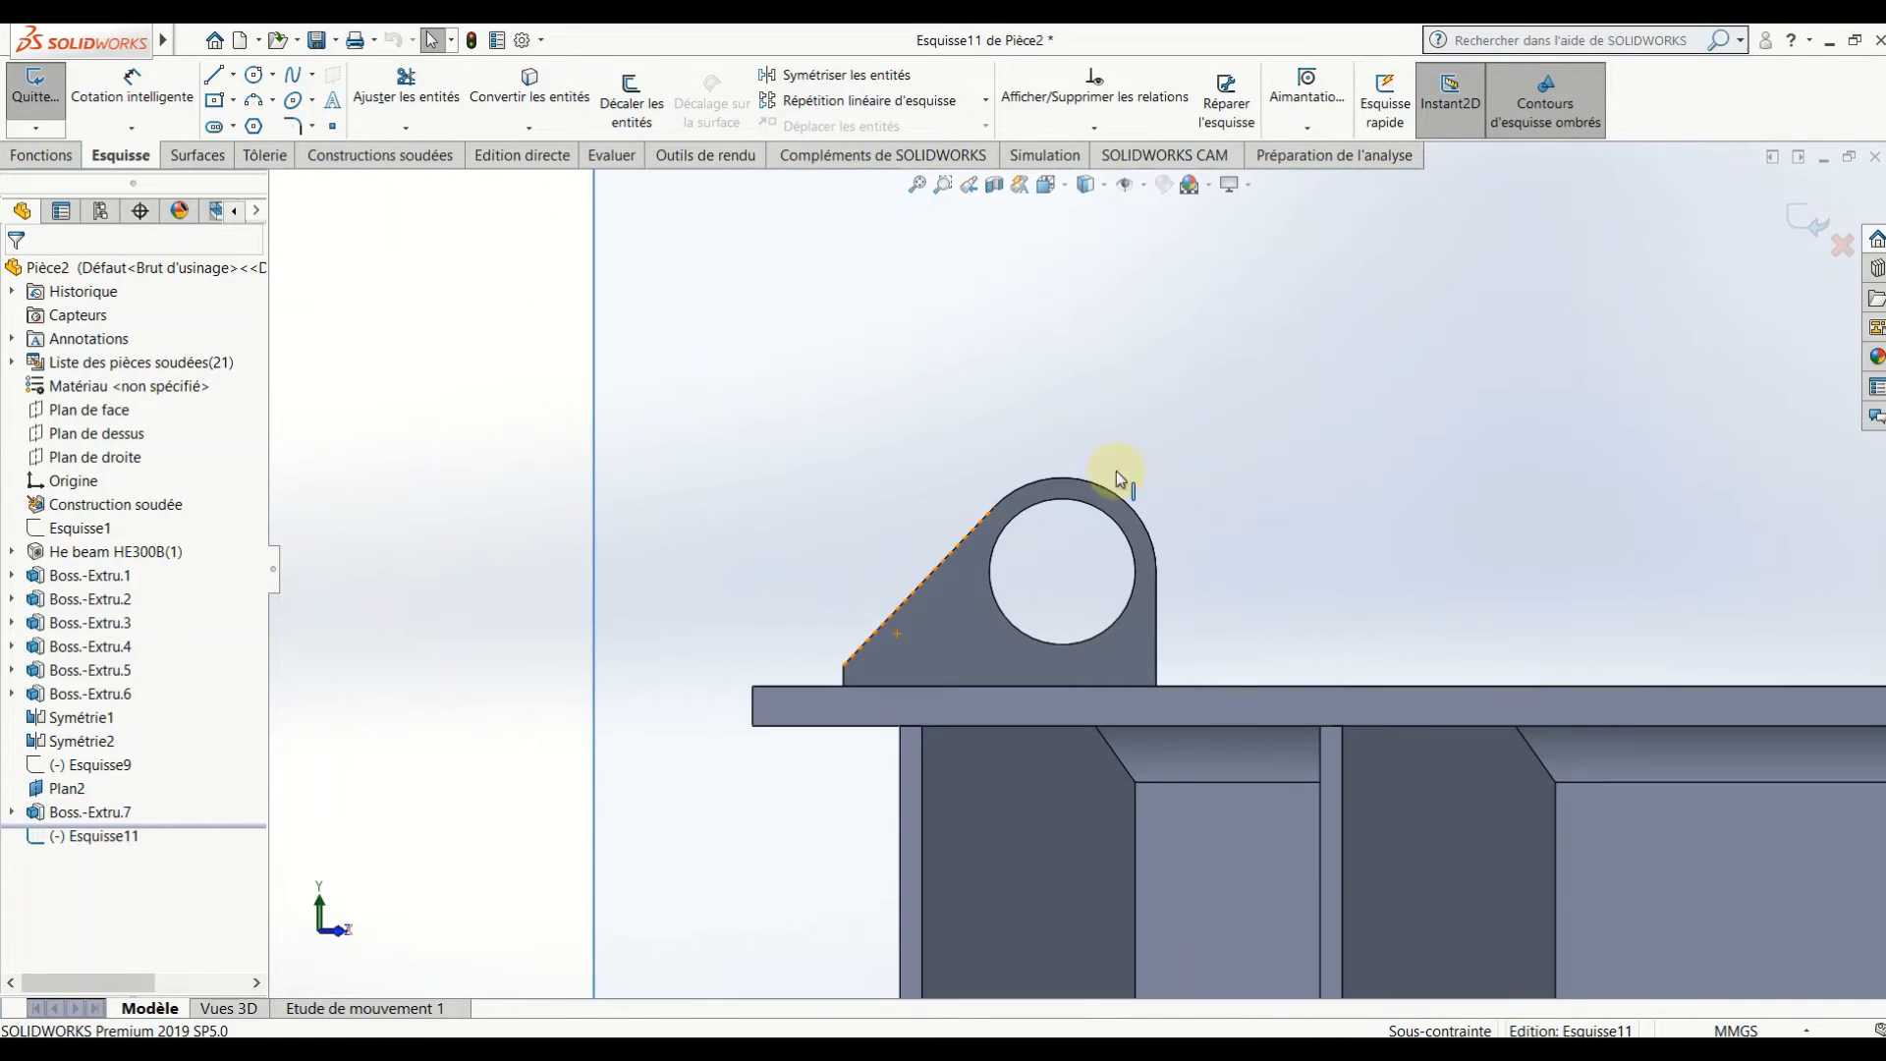
left_click(253, 76)
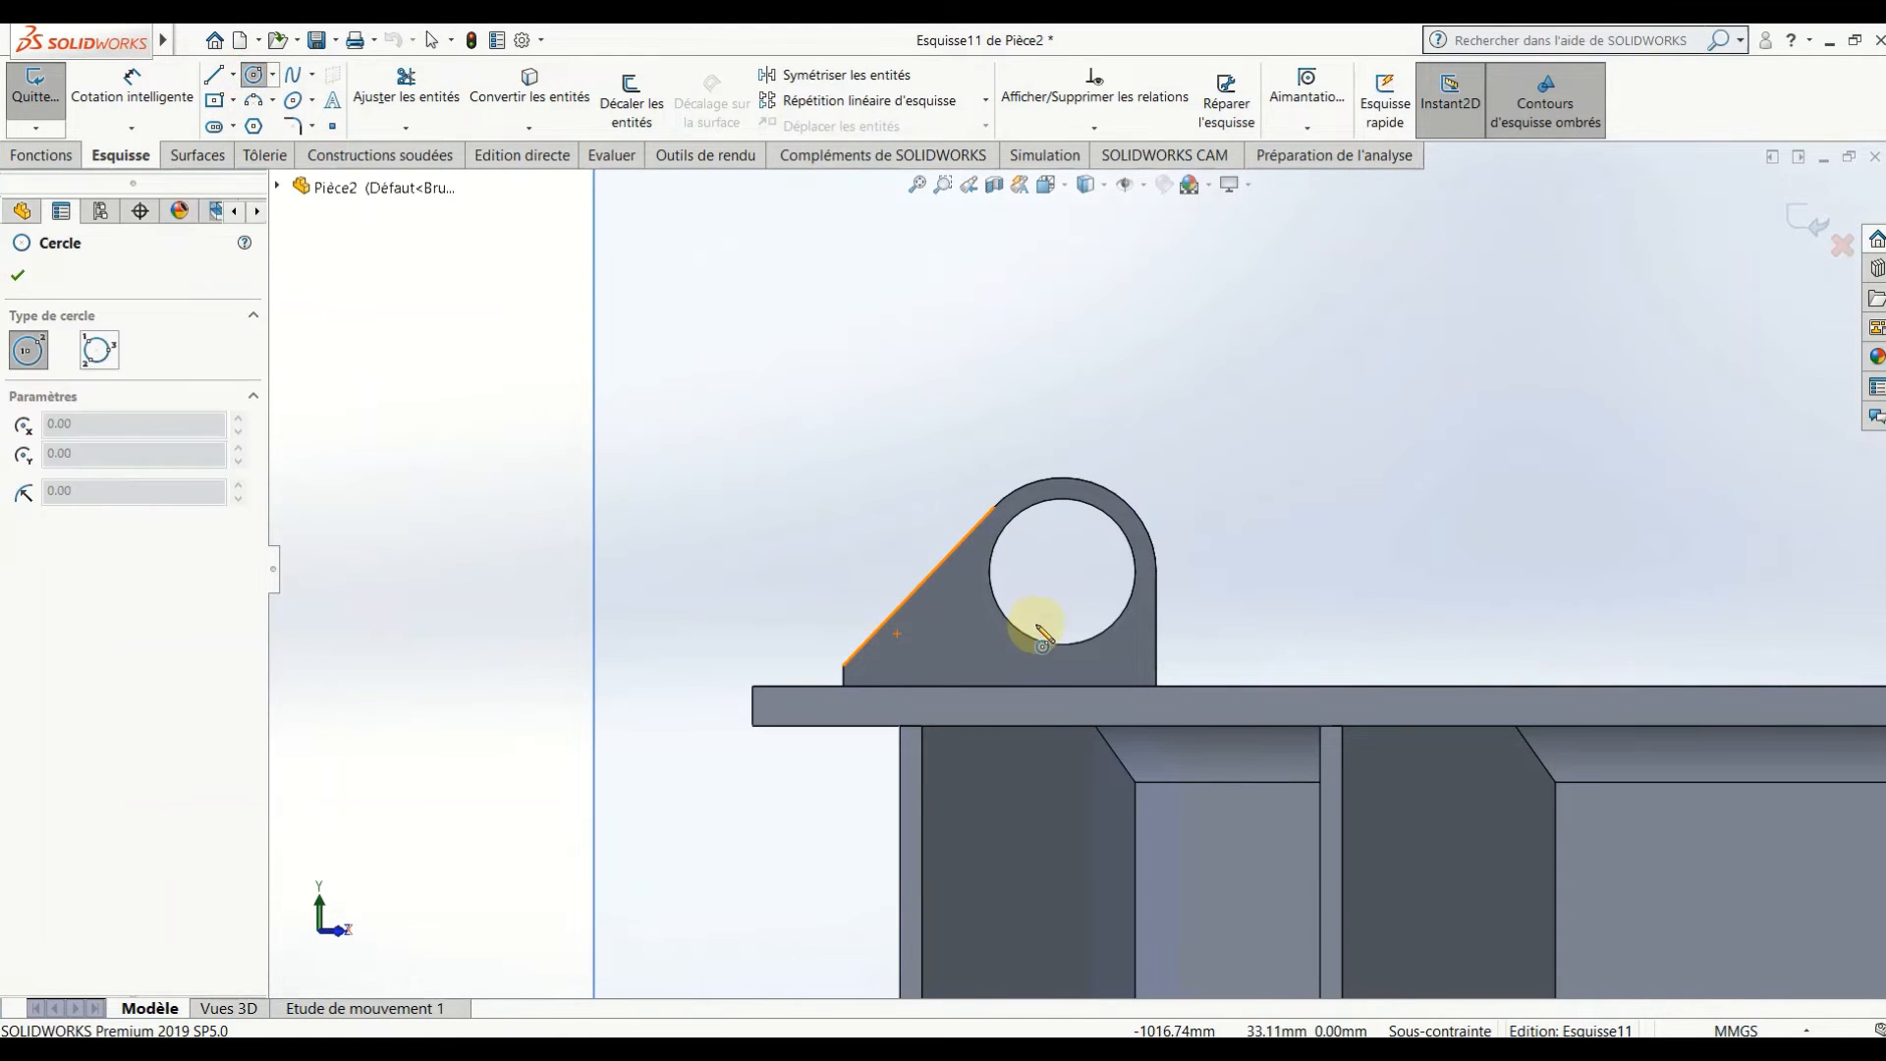
left_click(1062, 571)
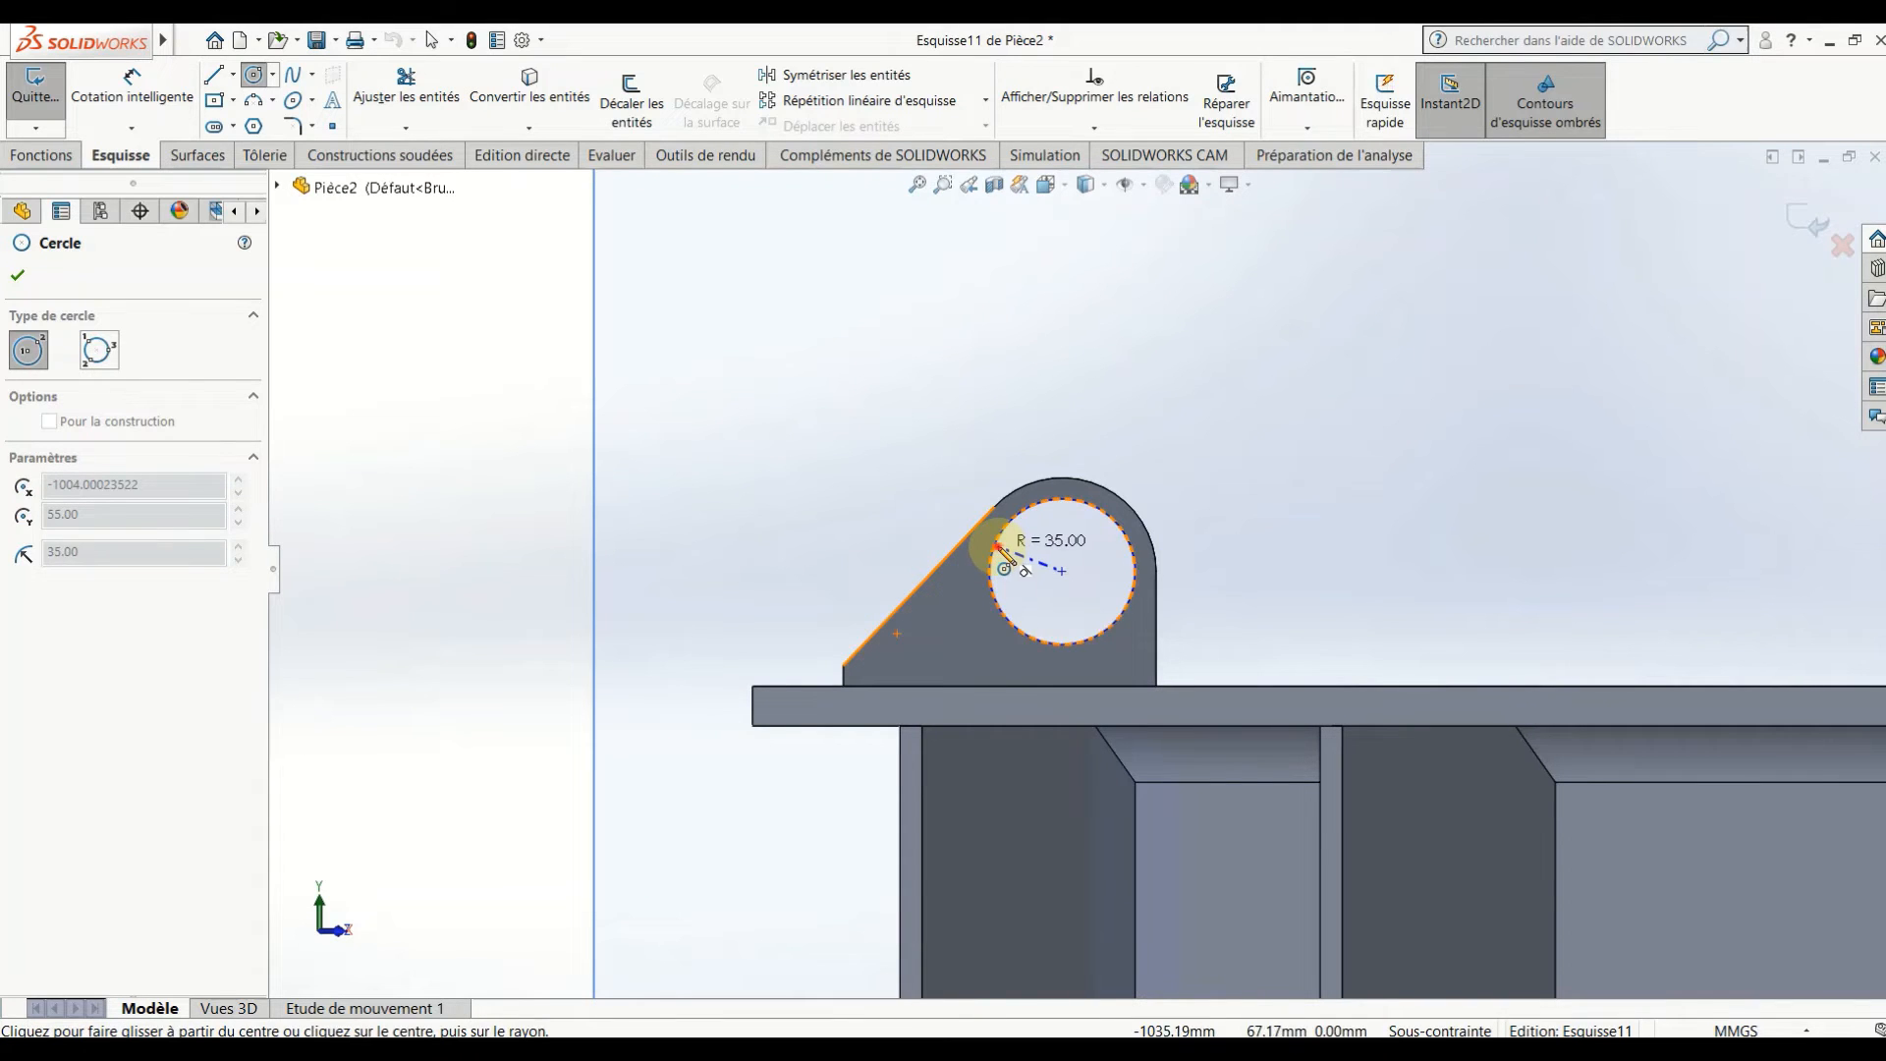
left_click(1002, 540)
- Draw a smaller concentric circle inside the hole circle and set its diameter to 30 mm
left_click(1062, 571)
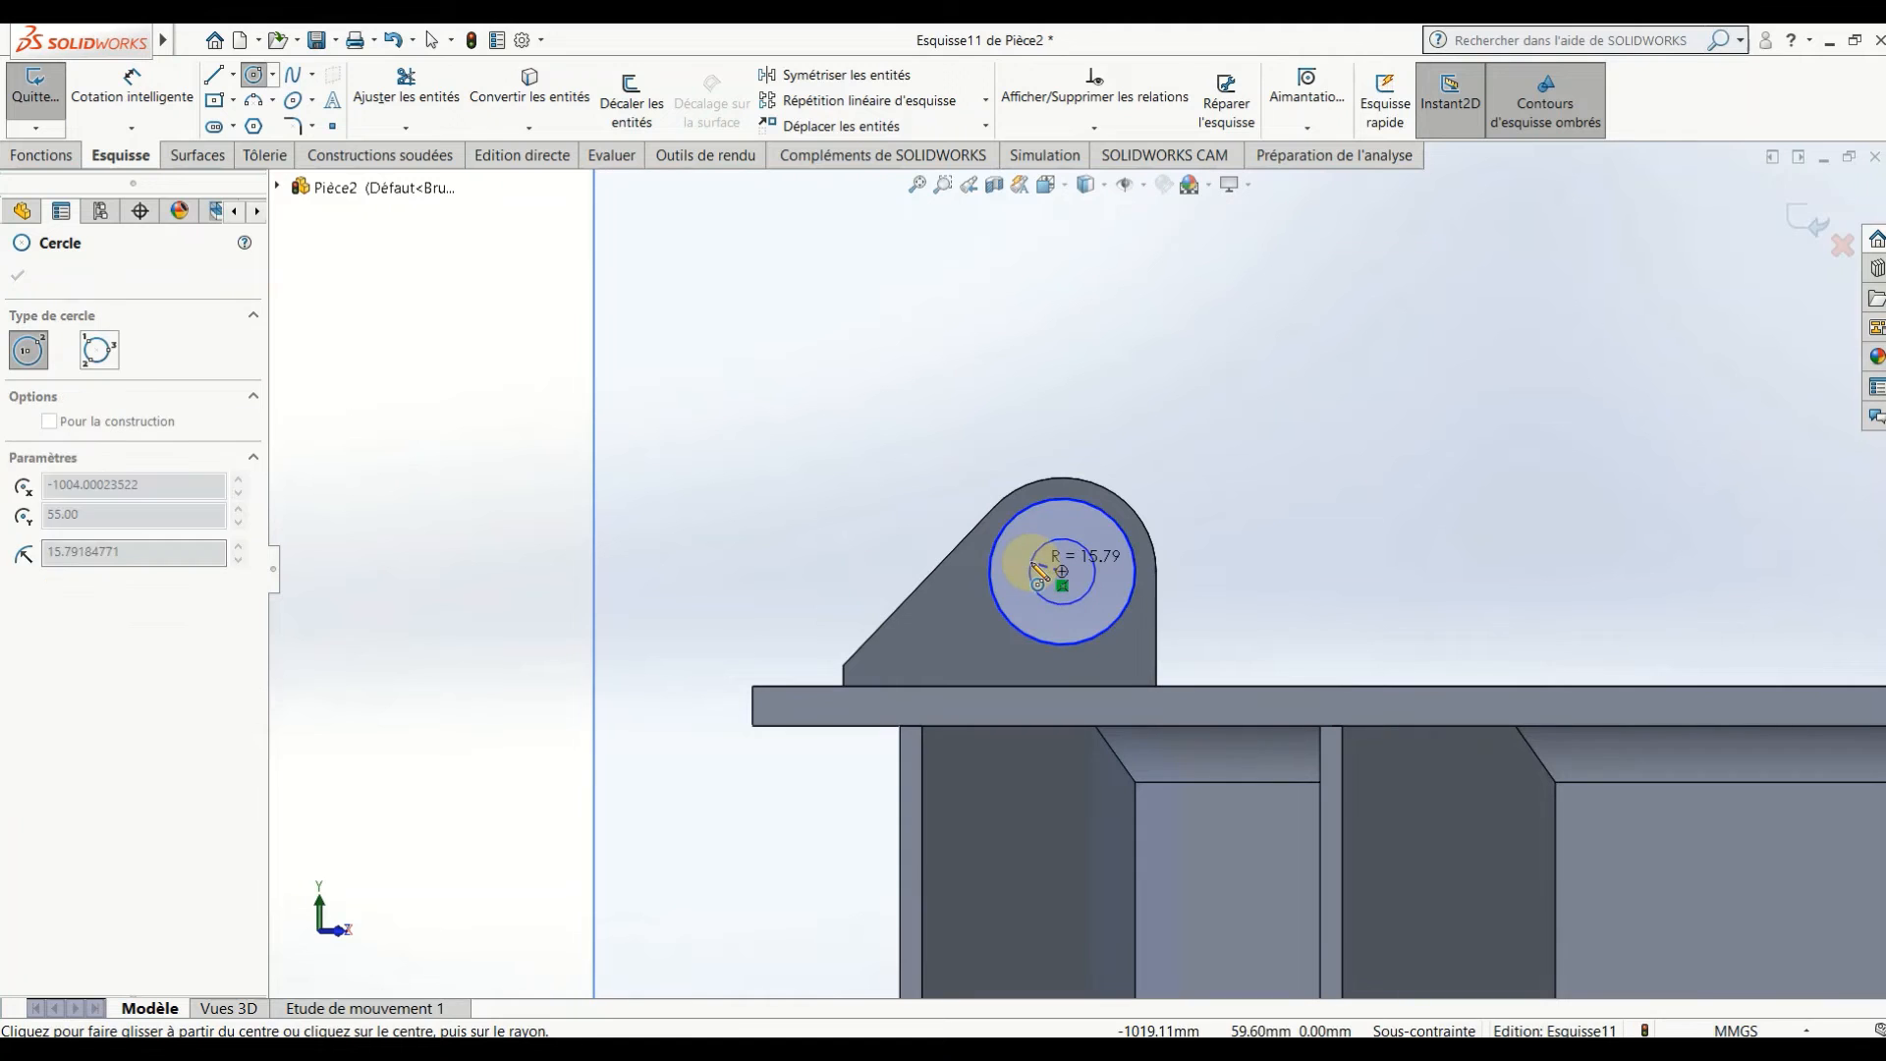
left_click(1088, 550)
left_click(133, 88)
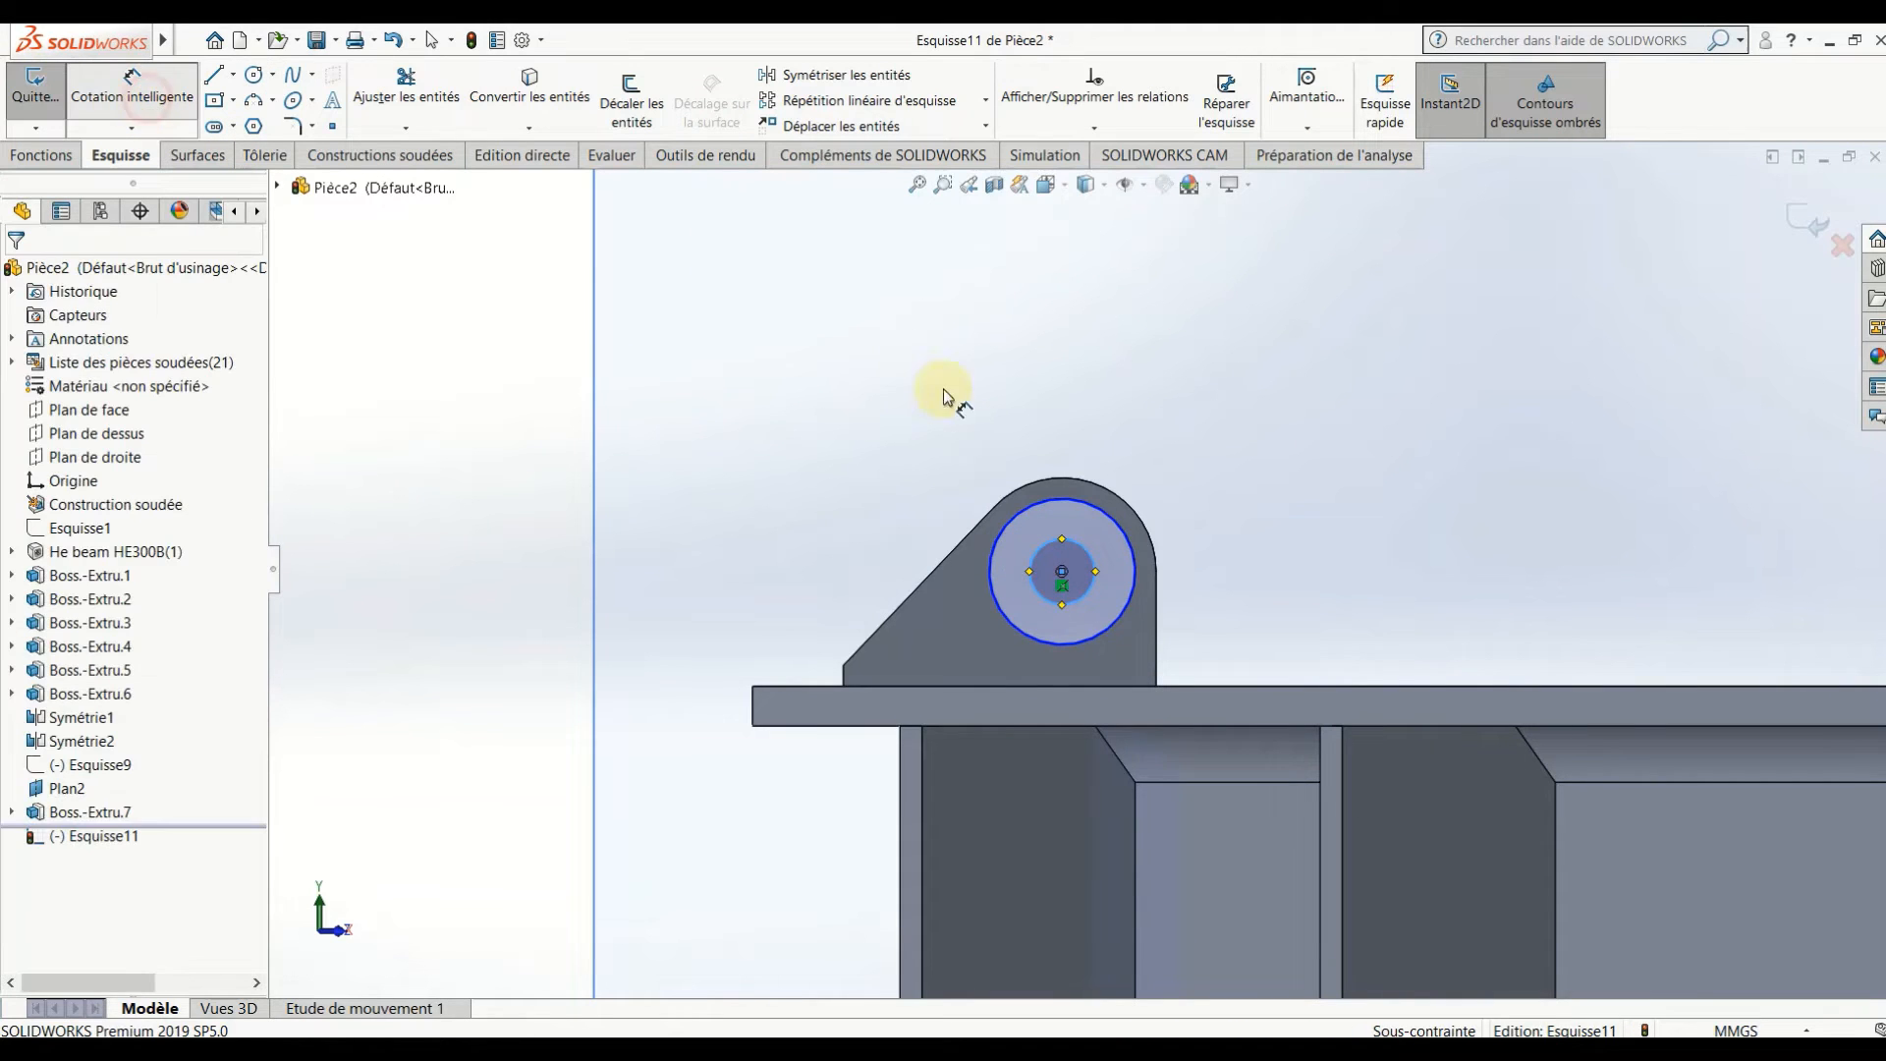
left_click(1069, 540)
left_click(1177, 421)
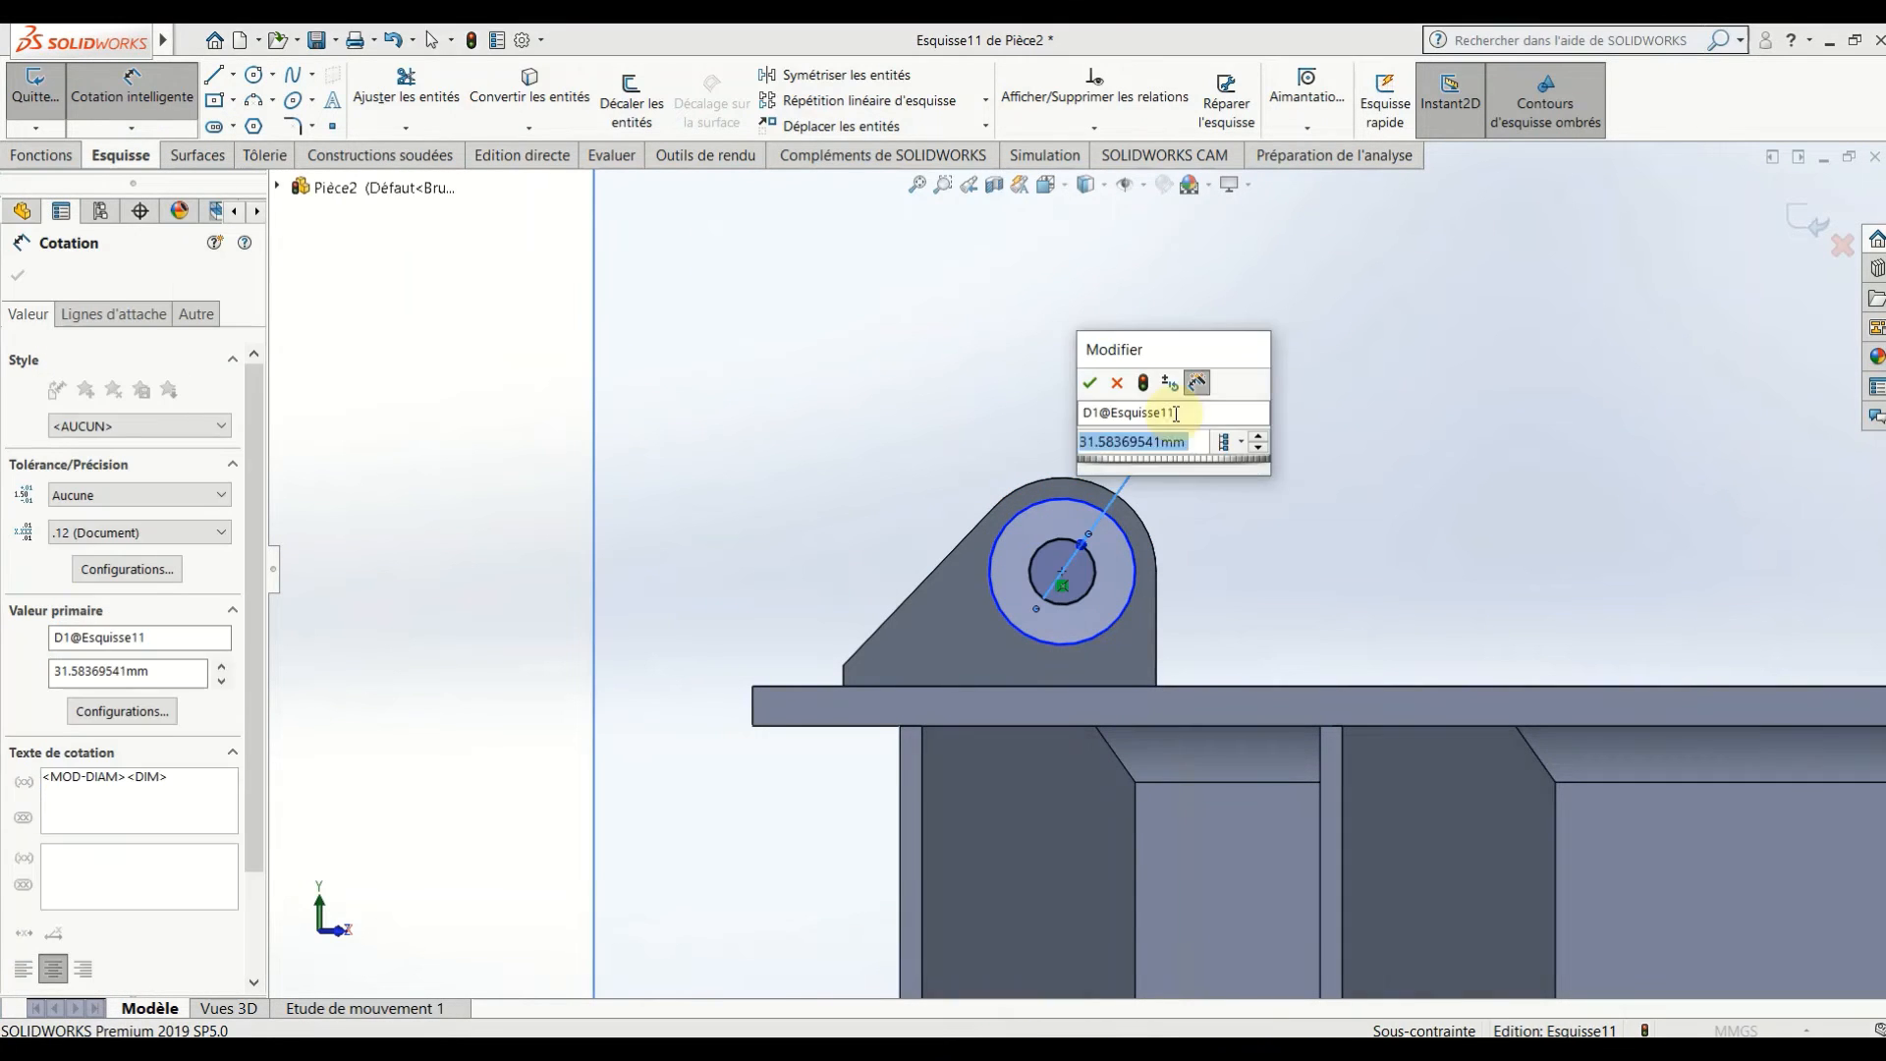
type("30")
key("Return")
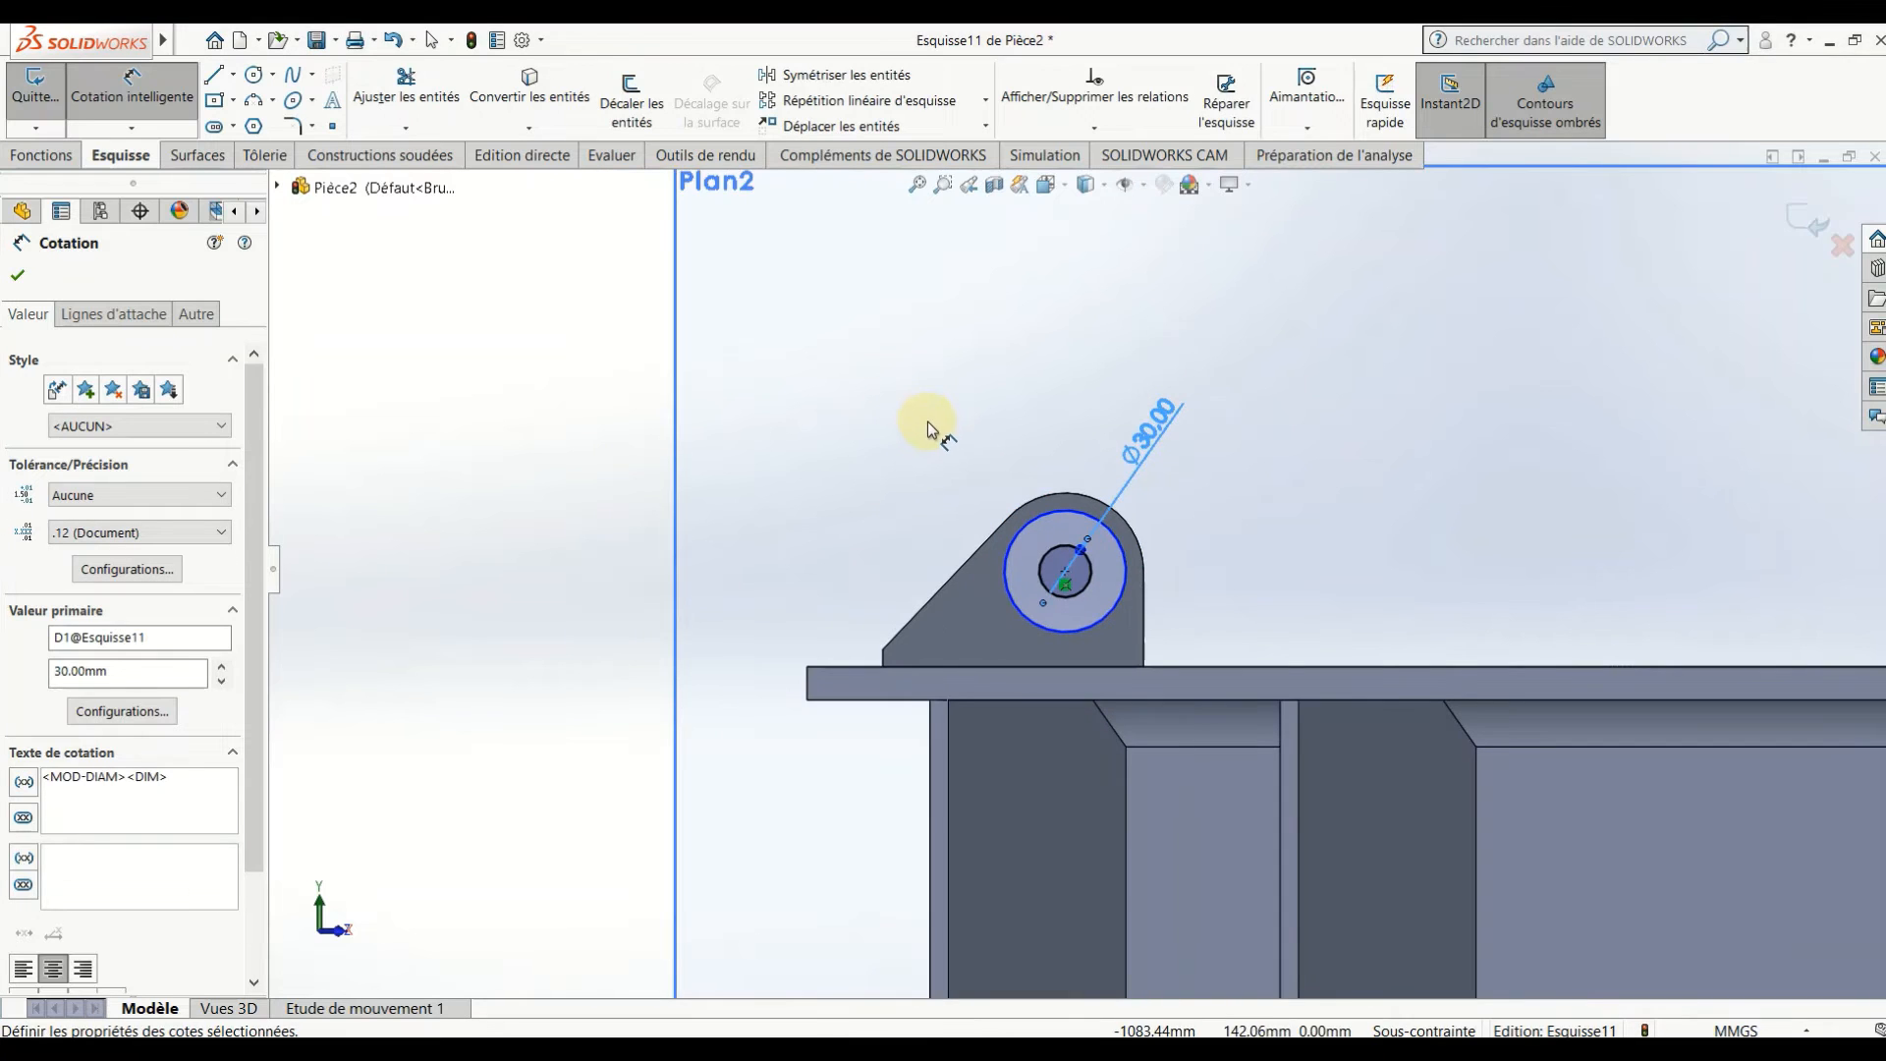
mouse_move(929, 426)
middle_mouse_down()
mouse_move(980, 611)
mouse_move(896, 625)
middle_mouse_up()
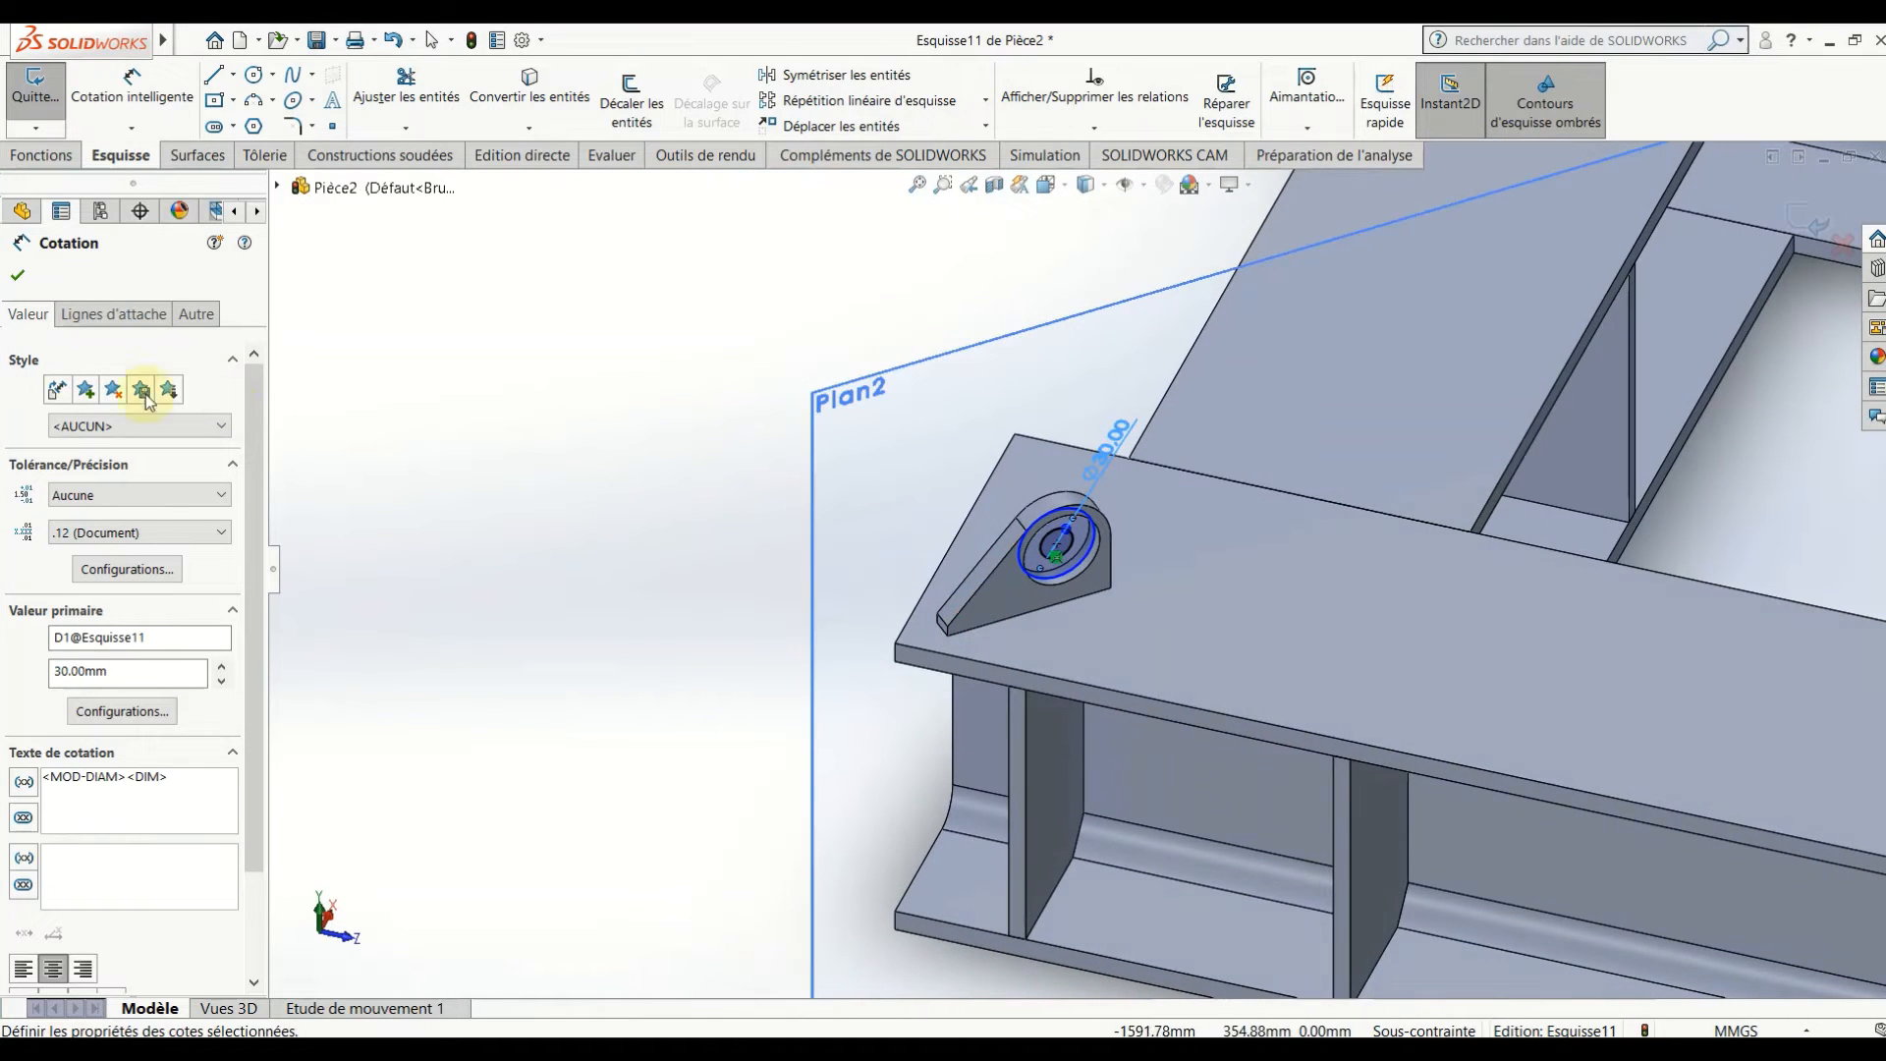
left_click(17, 276)
- Extrude the ring between the two circles 25 mm from the mid-plane, merged with the lug body
left_click(40, 154)
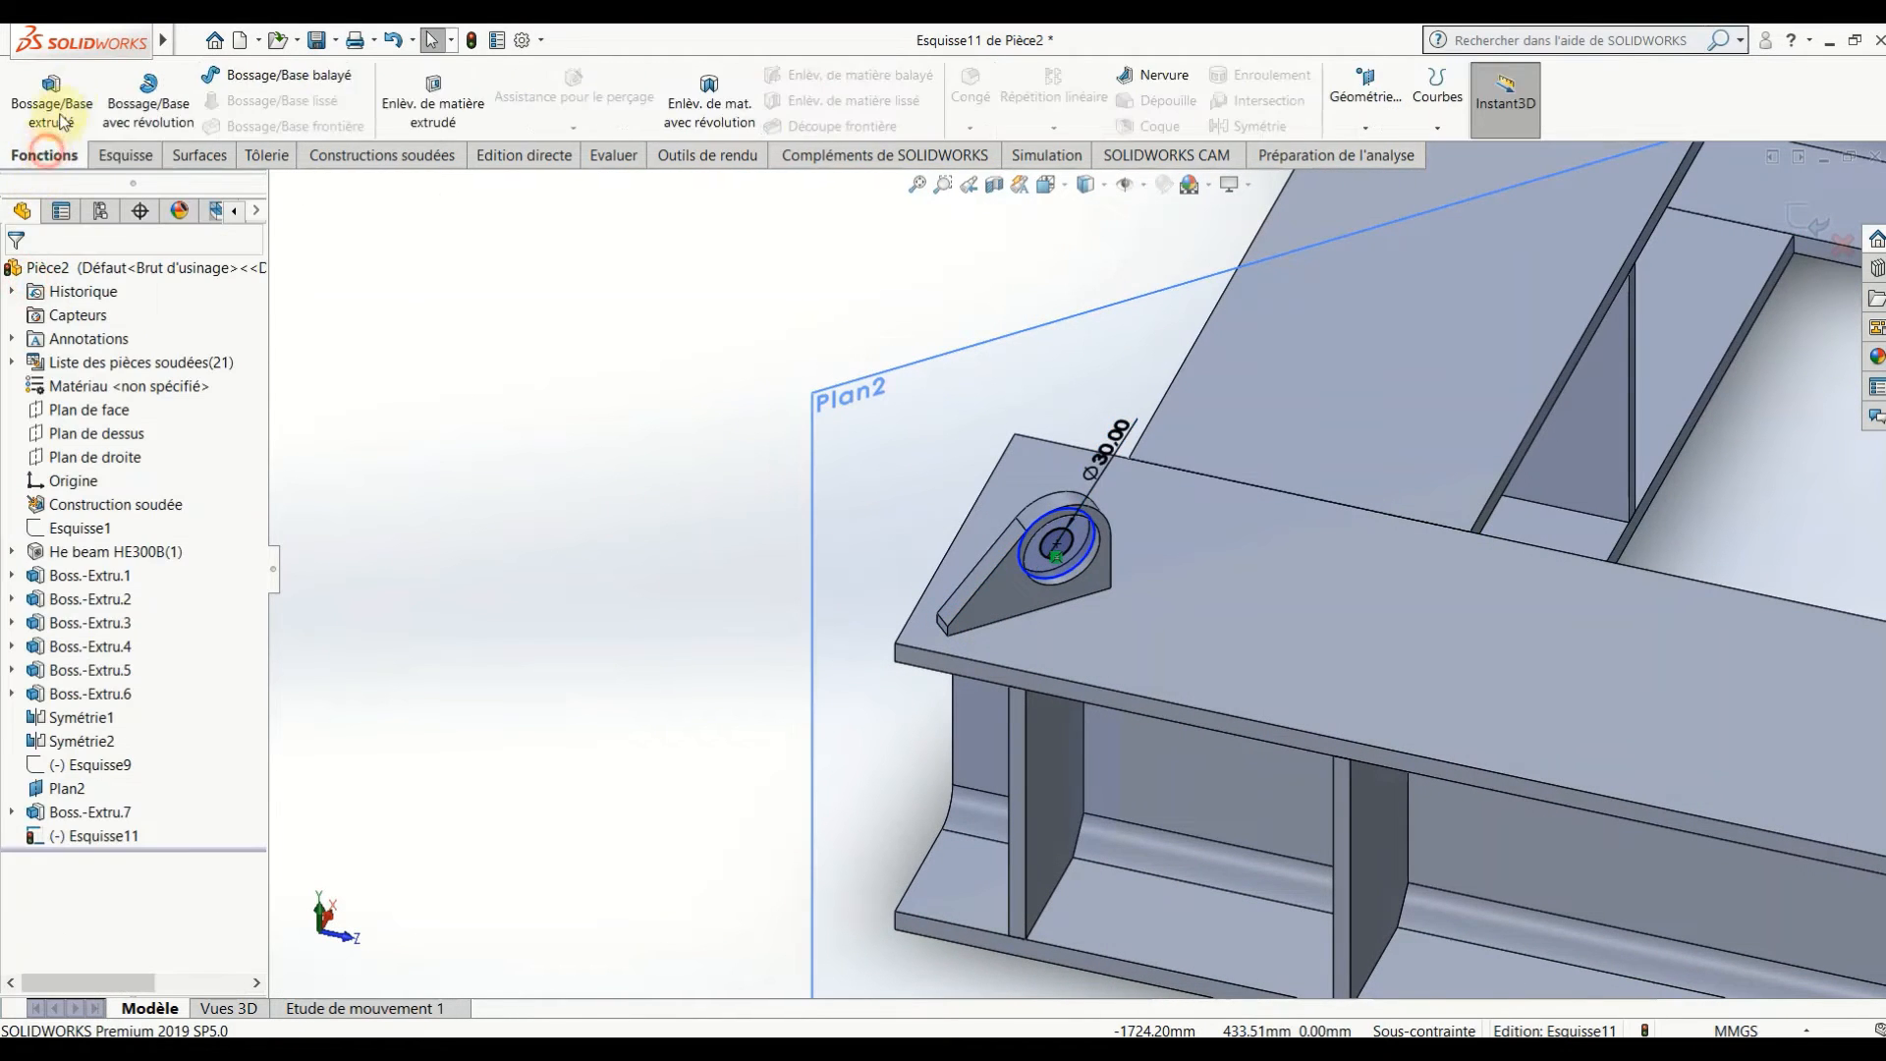
left_click(51, 93)
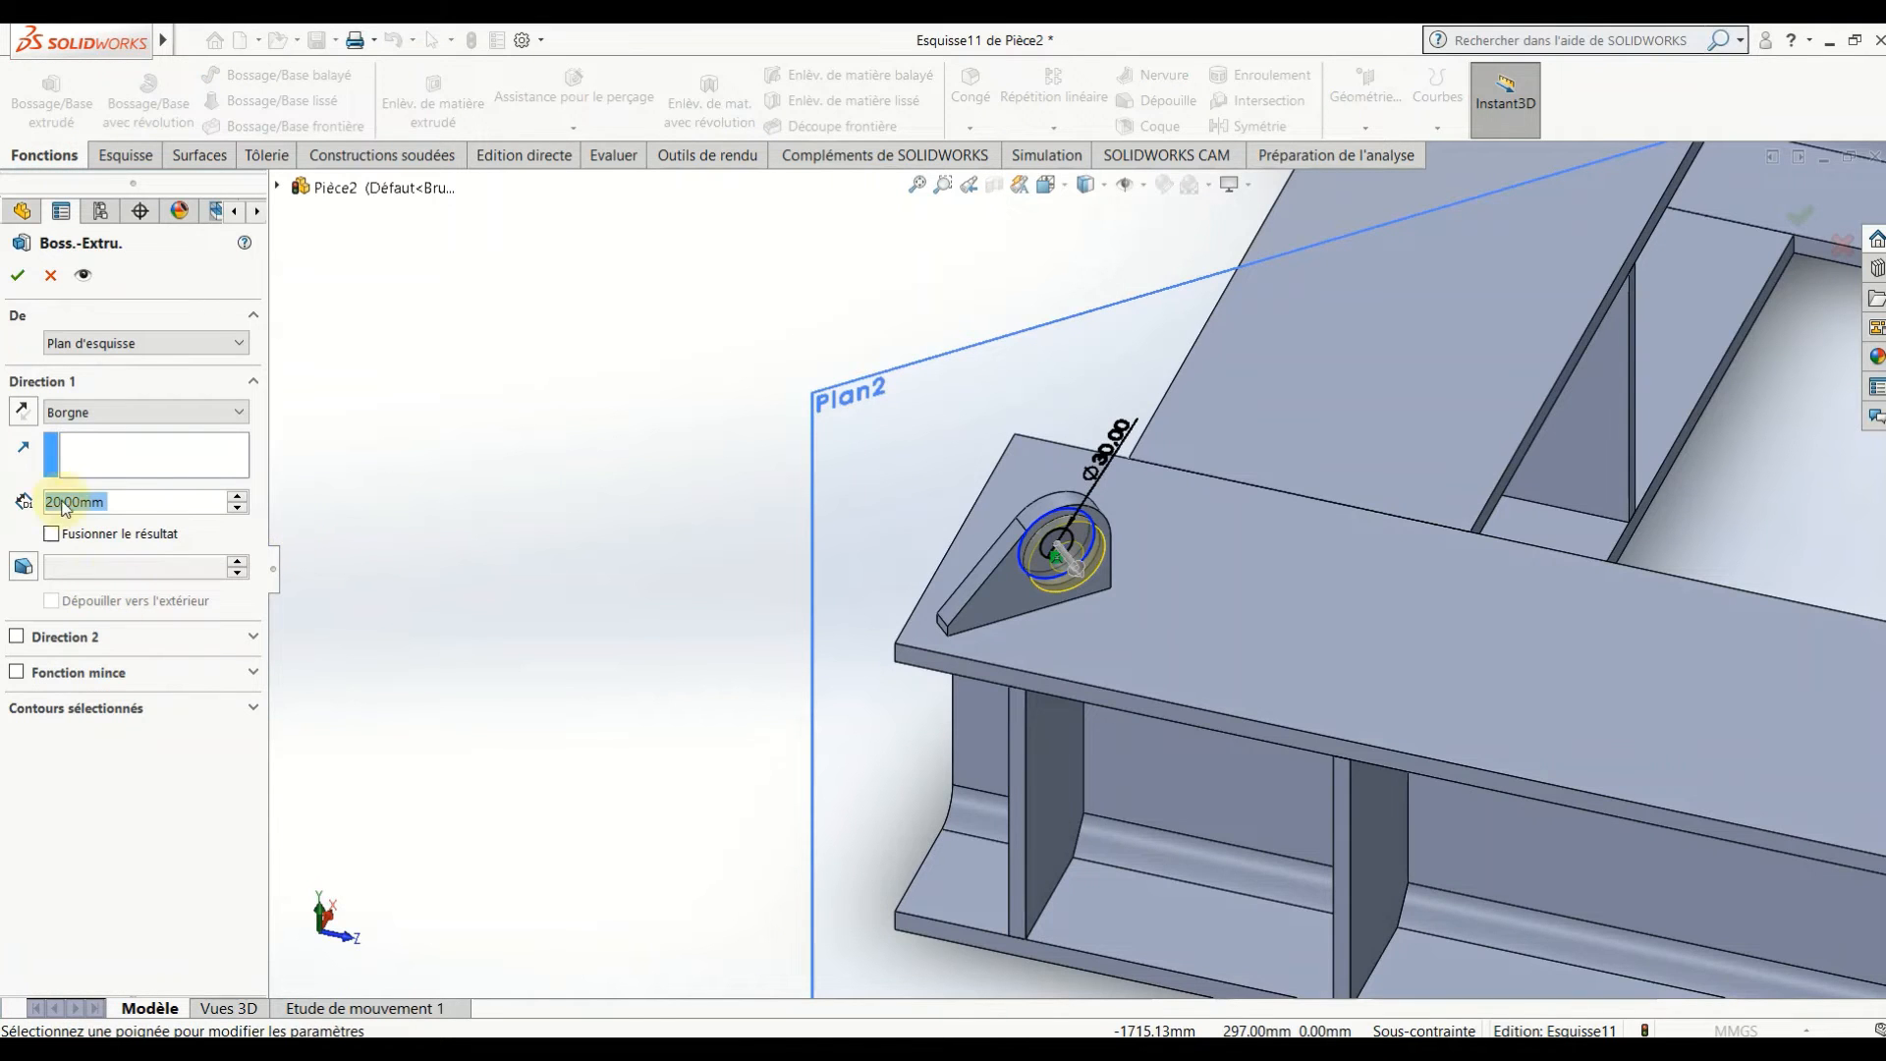
left_click(178, 420)
left_click(137, 534)
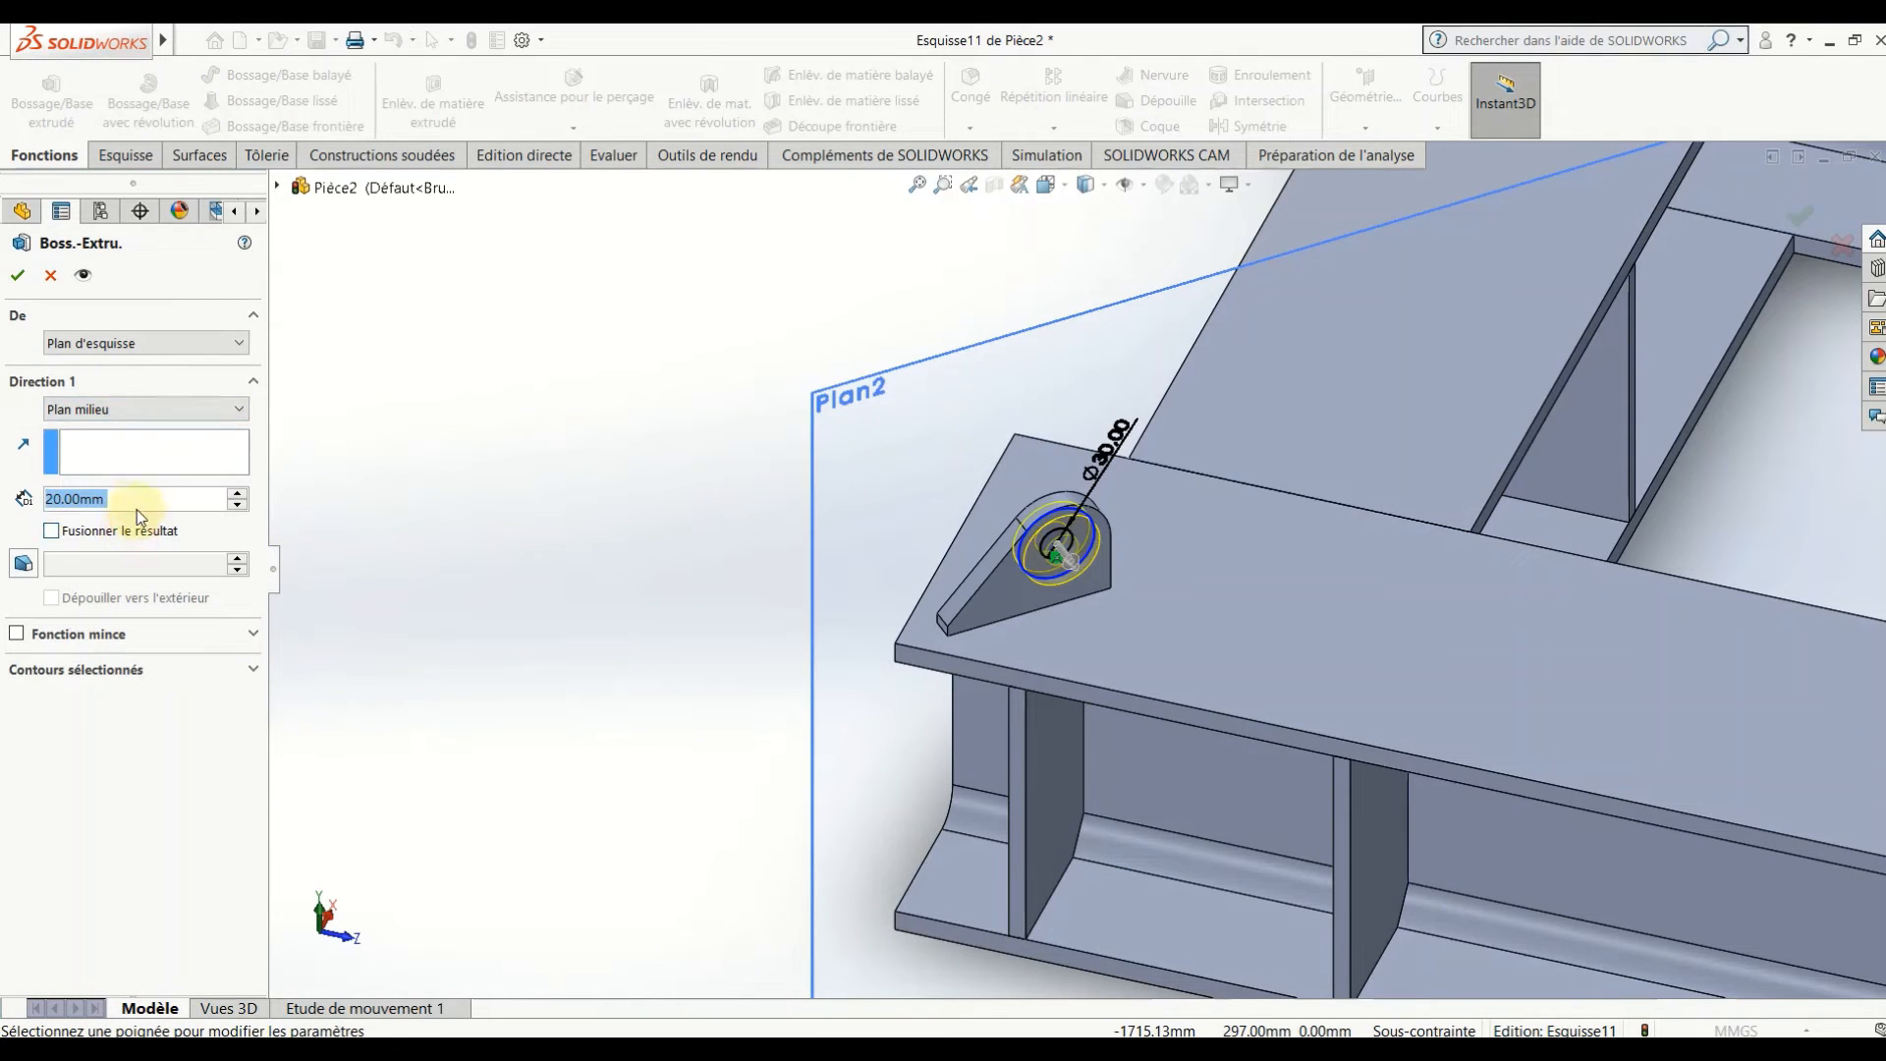
type("25")
key("Return")
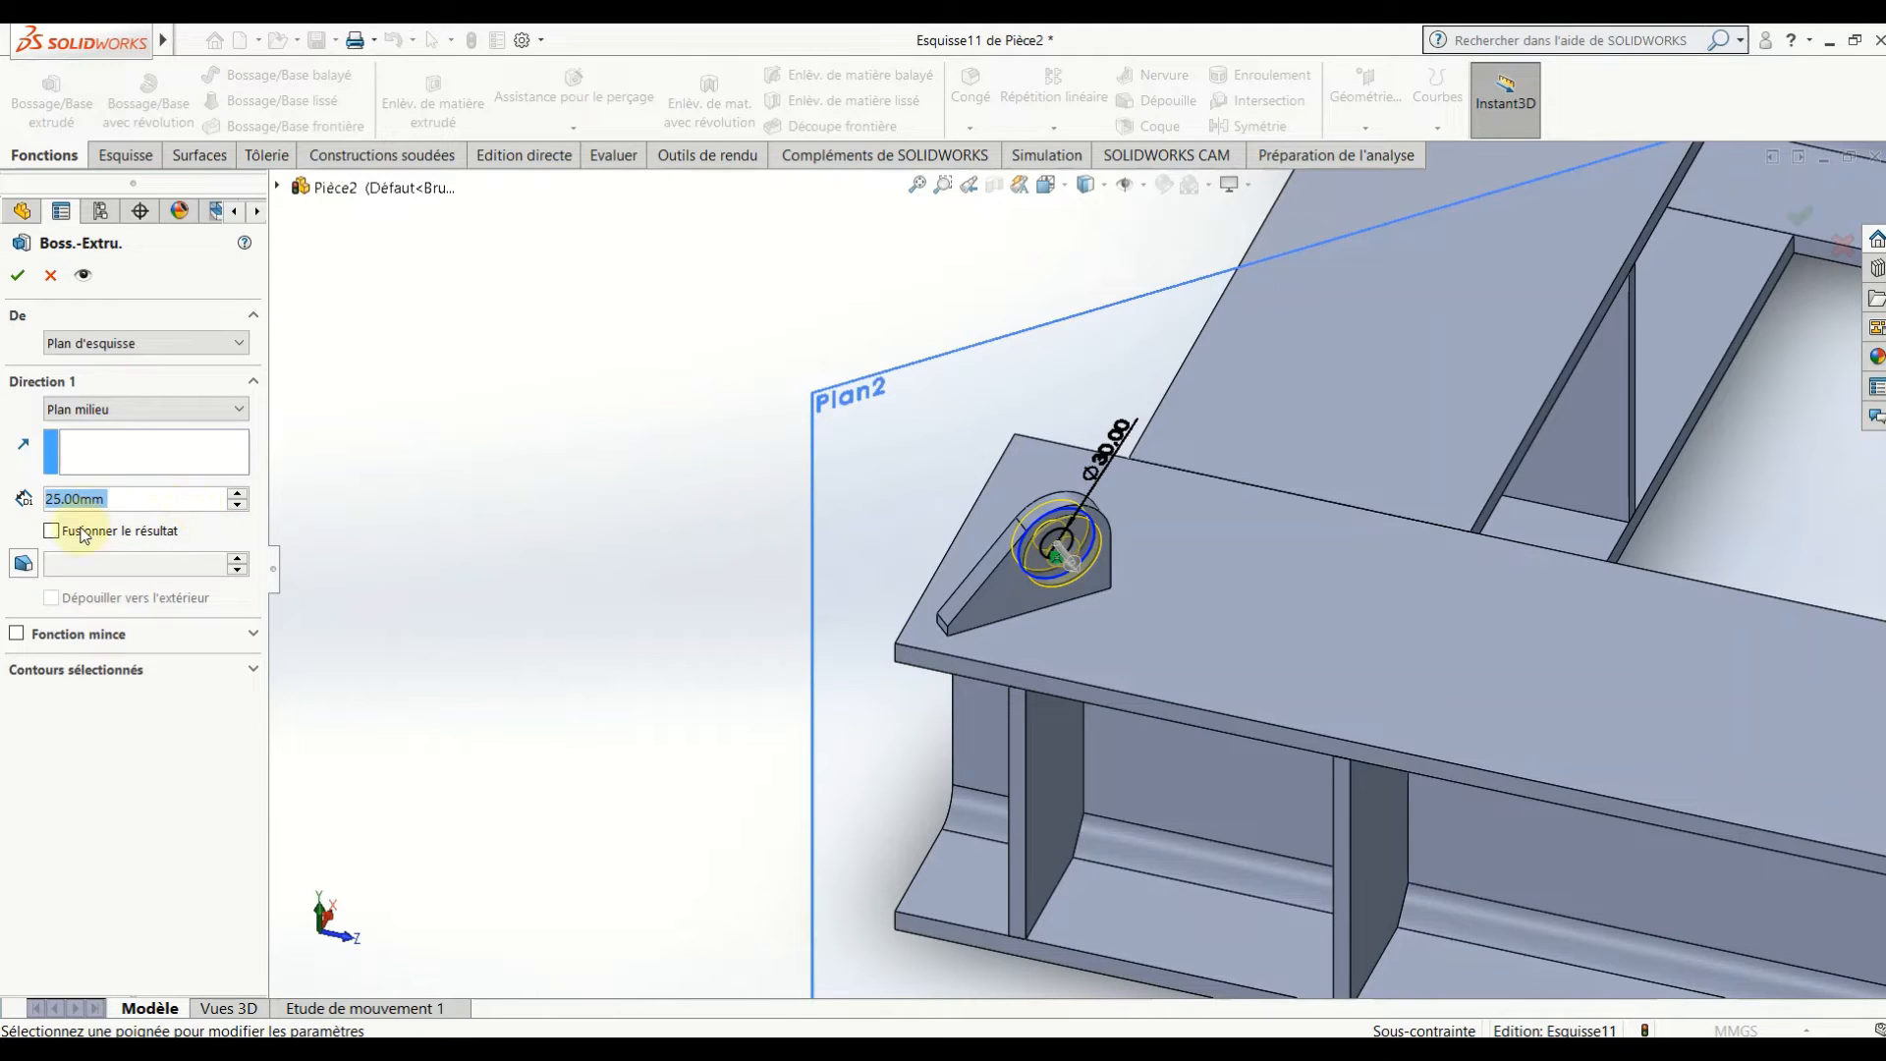
left_click(51, 532)
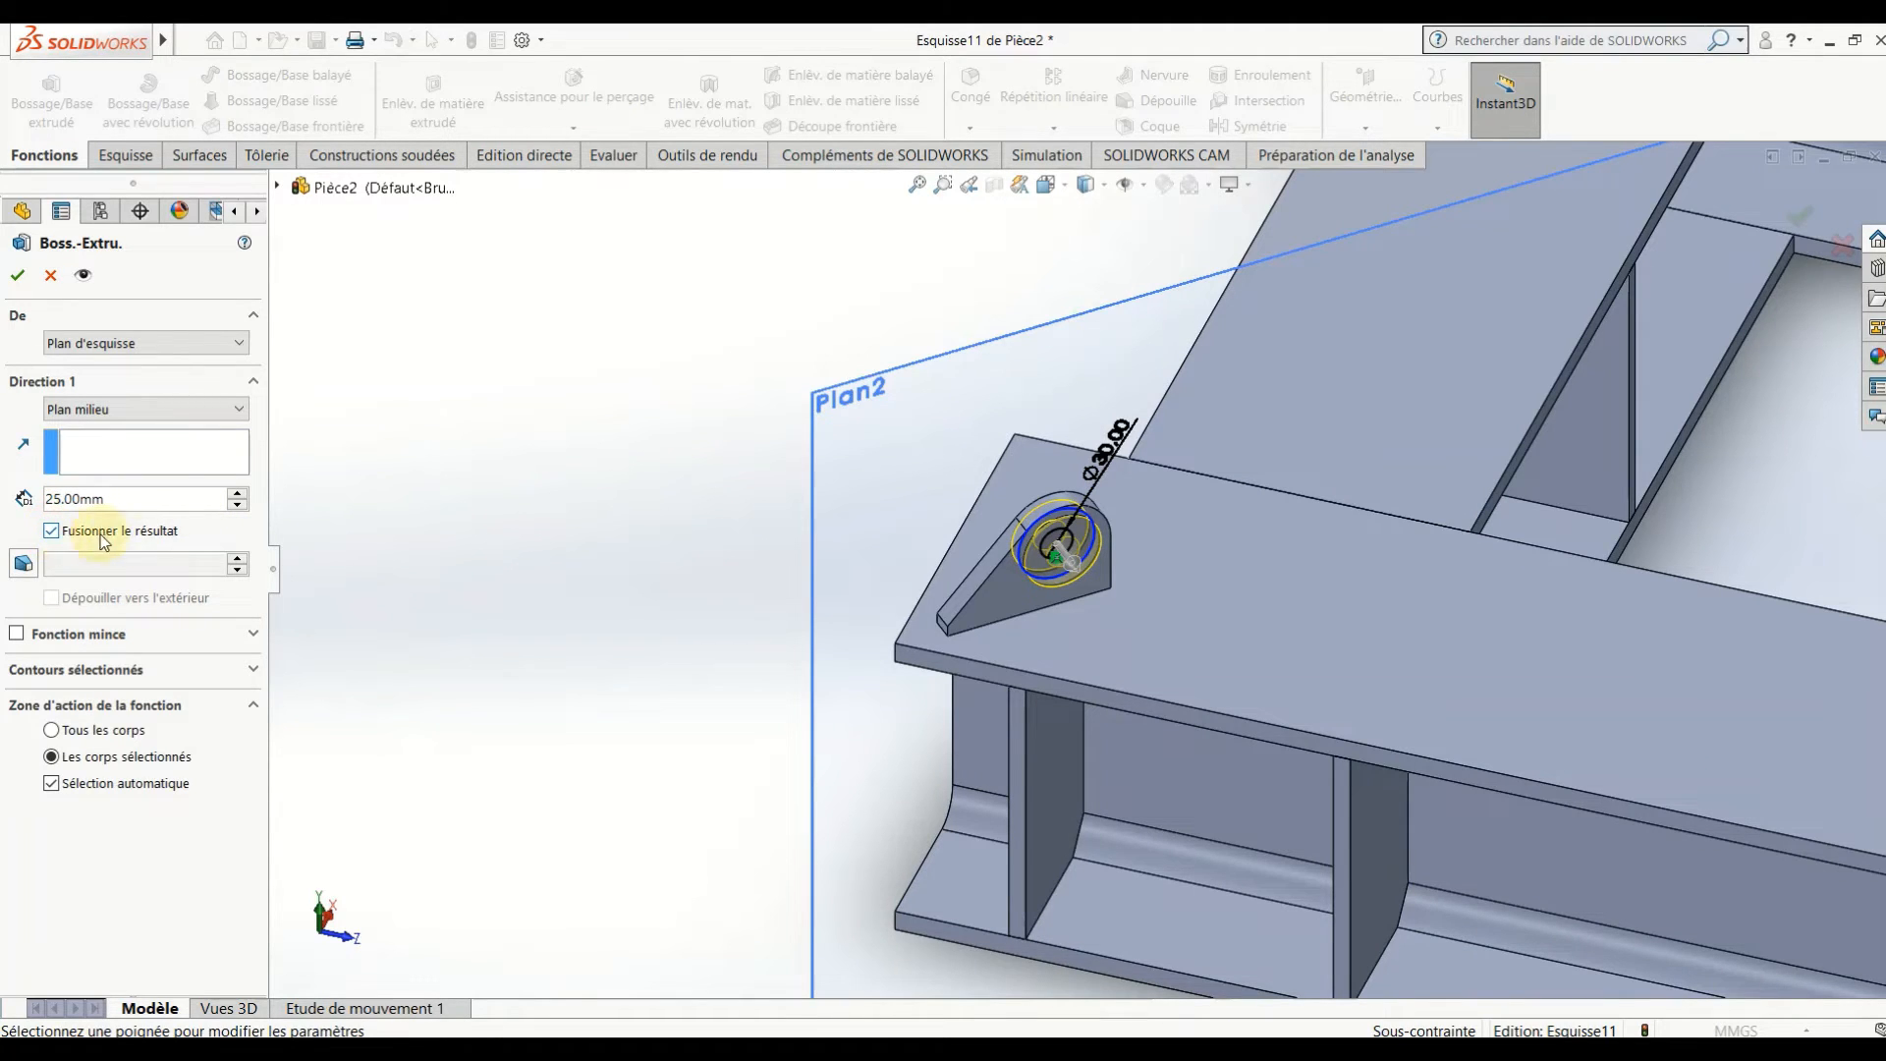
left_click(18, 278)
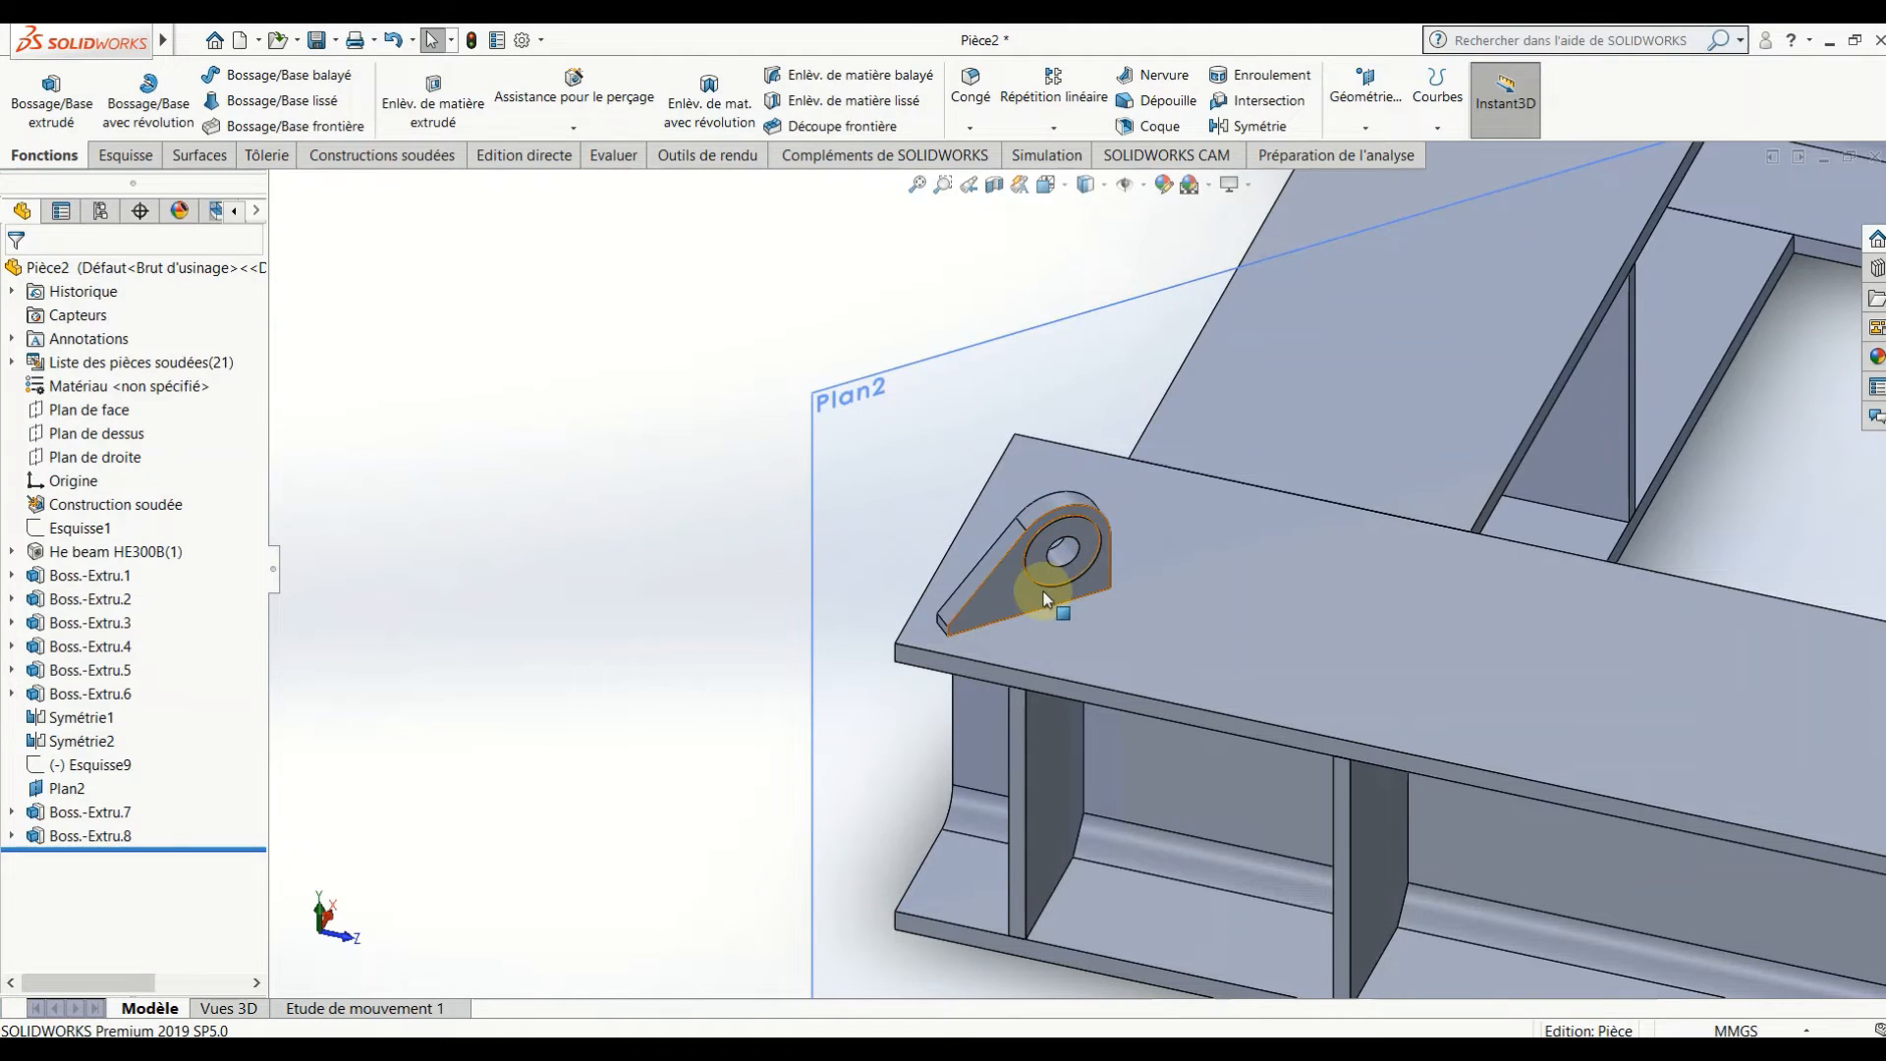
- Hide the diagonal reference plane Plan2
scroll(1026, 593, "up", 3)
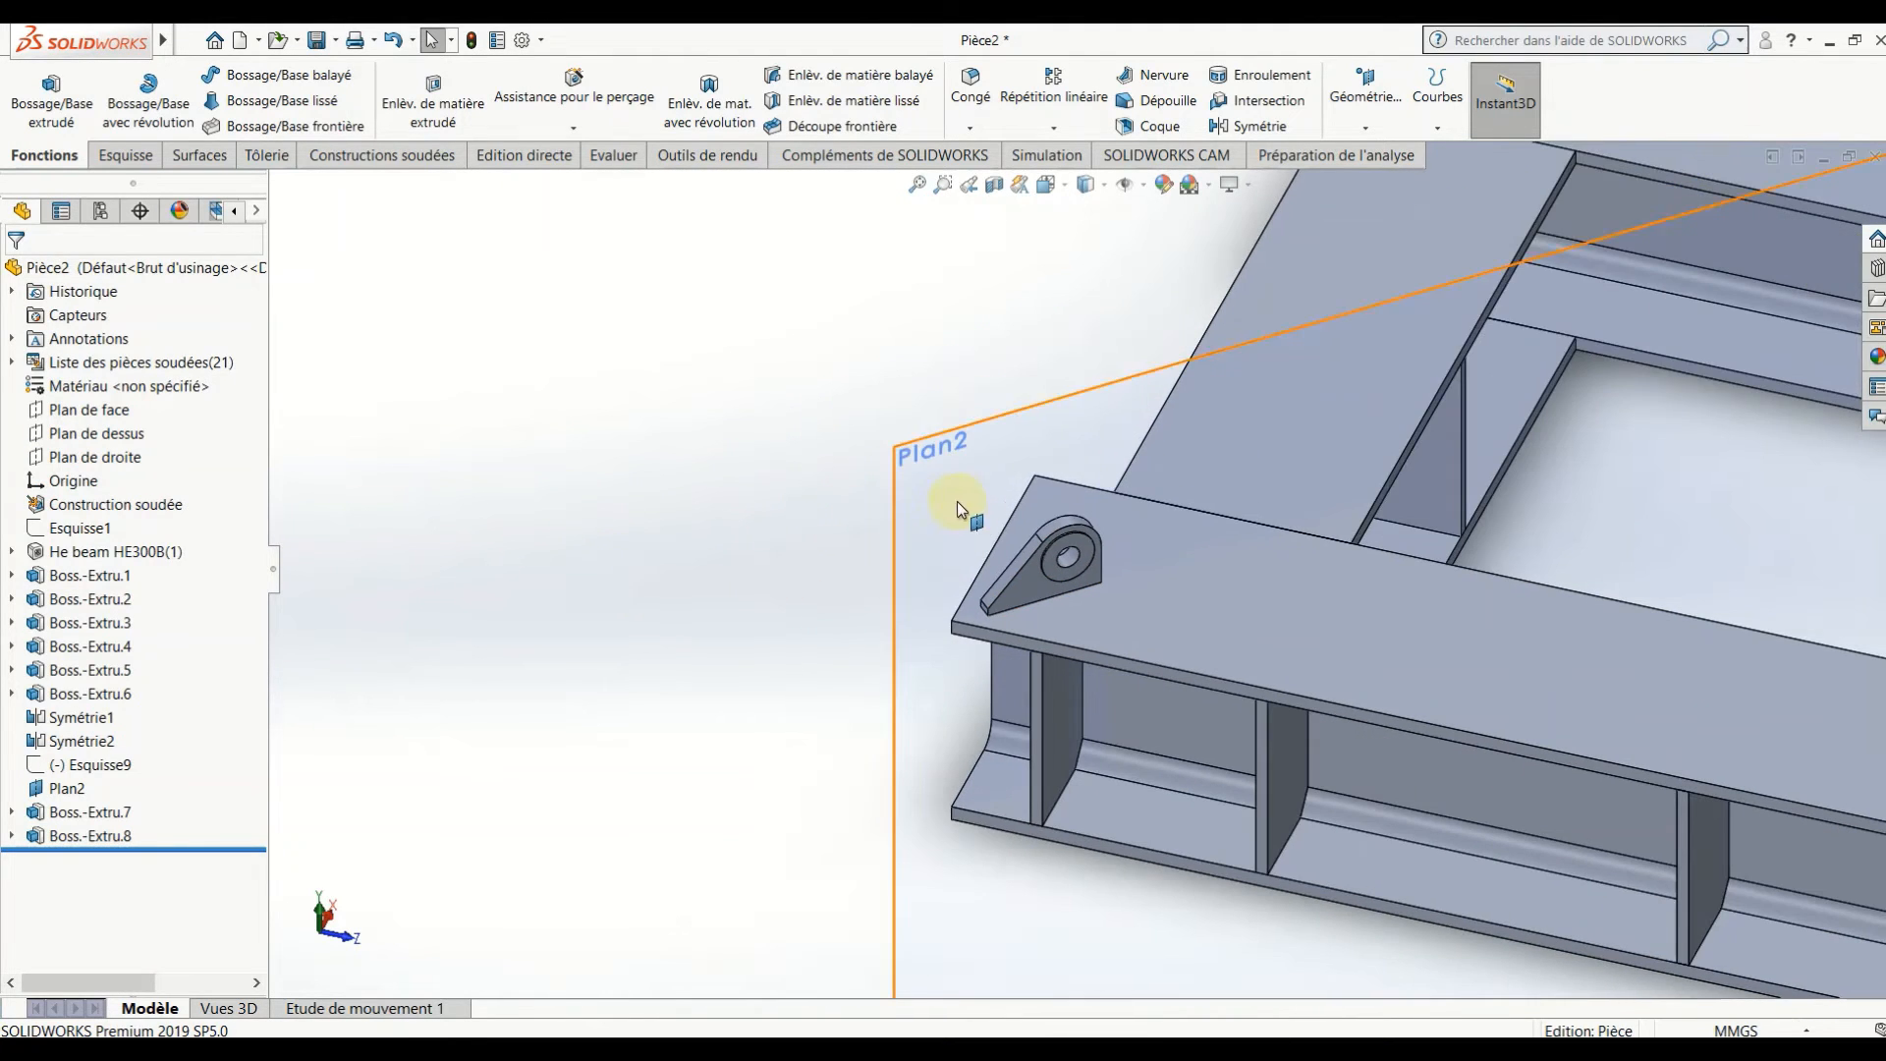
right_click(943, 503)
left_click(960, 471)
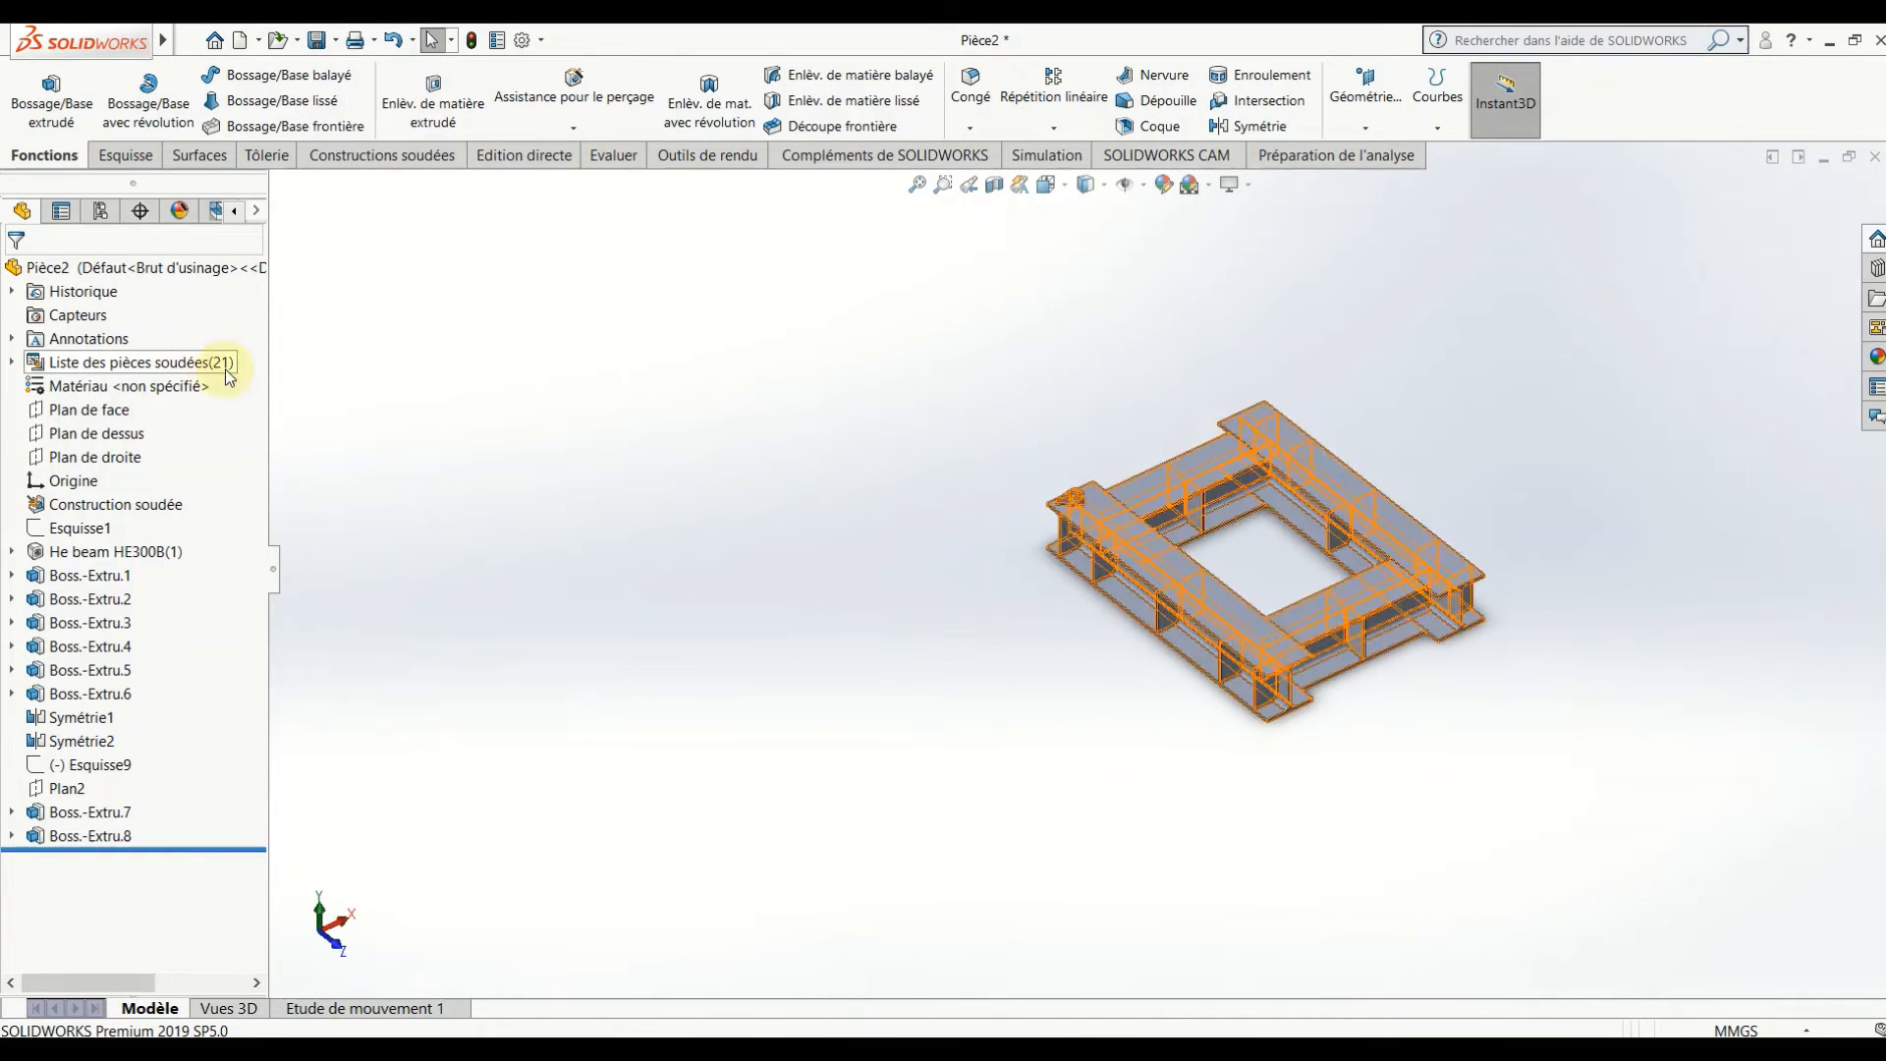
- Mirror the corner lifting lug body about Plan de face without merging the solids
left_click(106, 413)
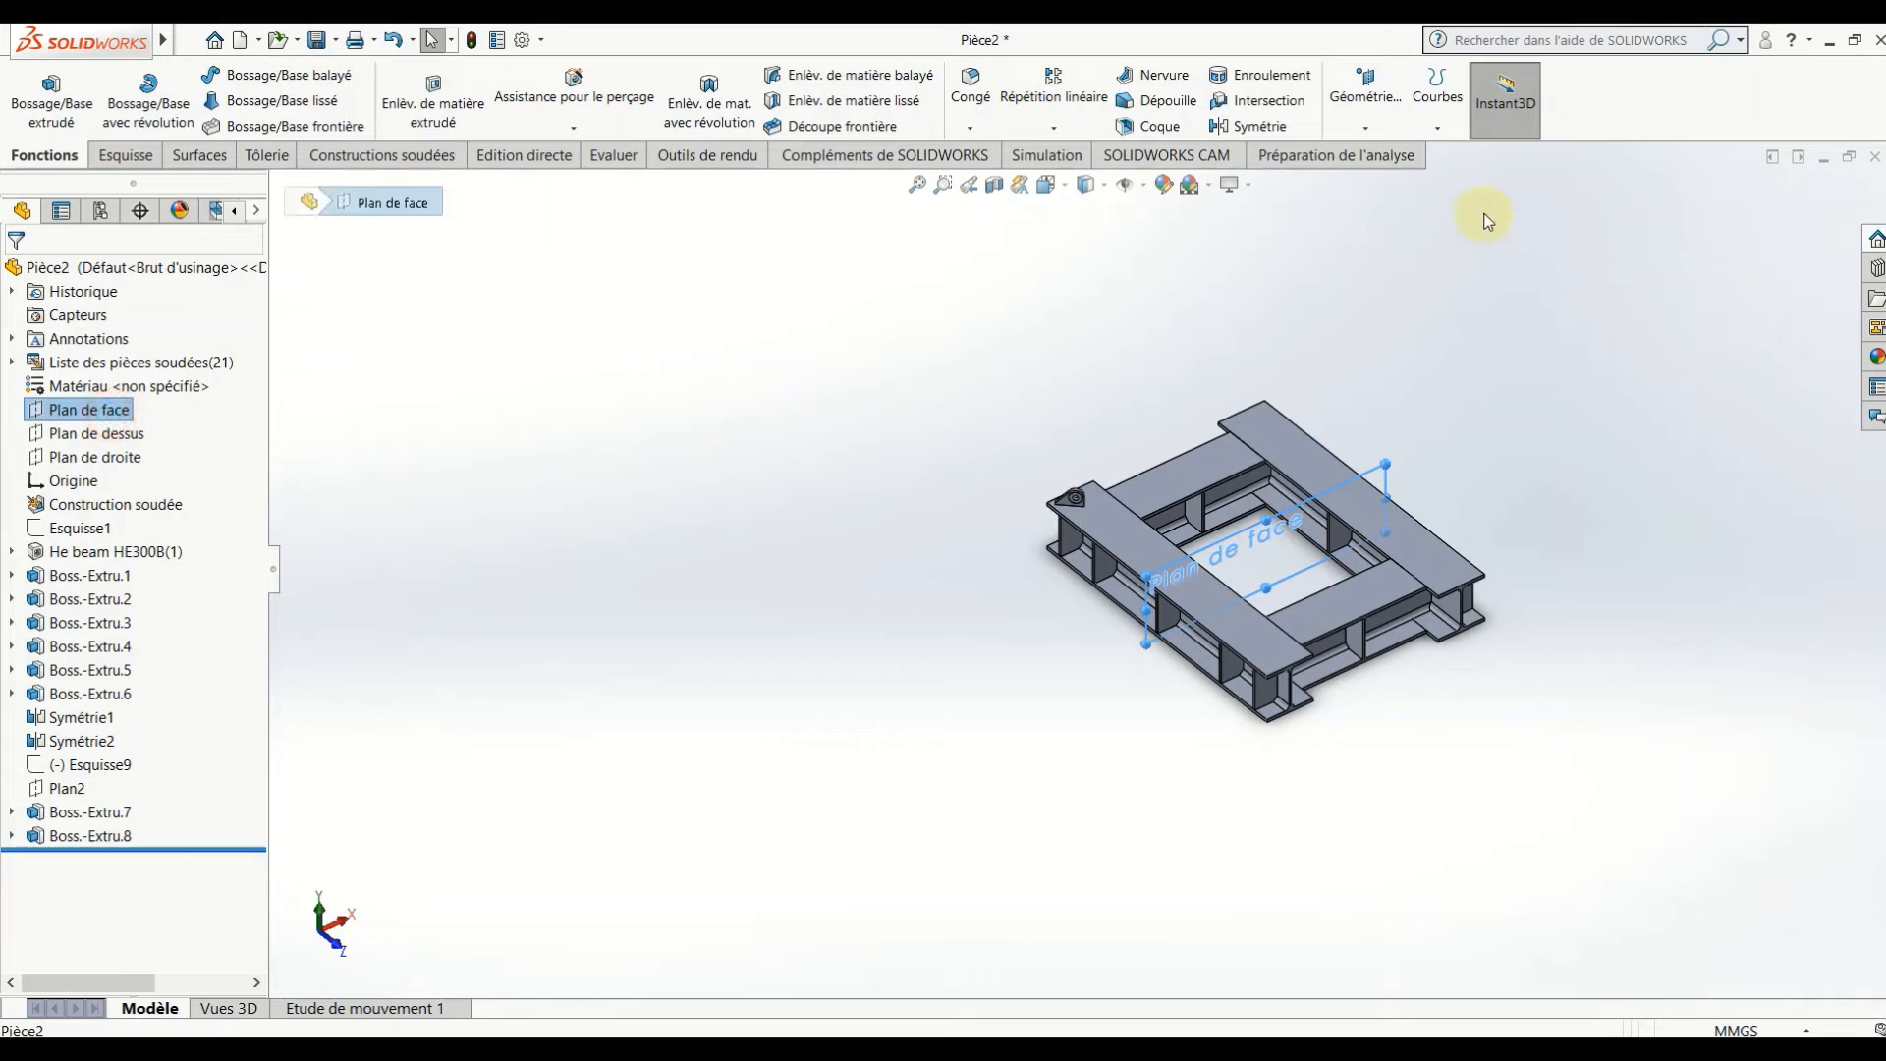
left_click(1250, 126)
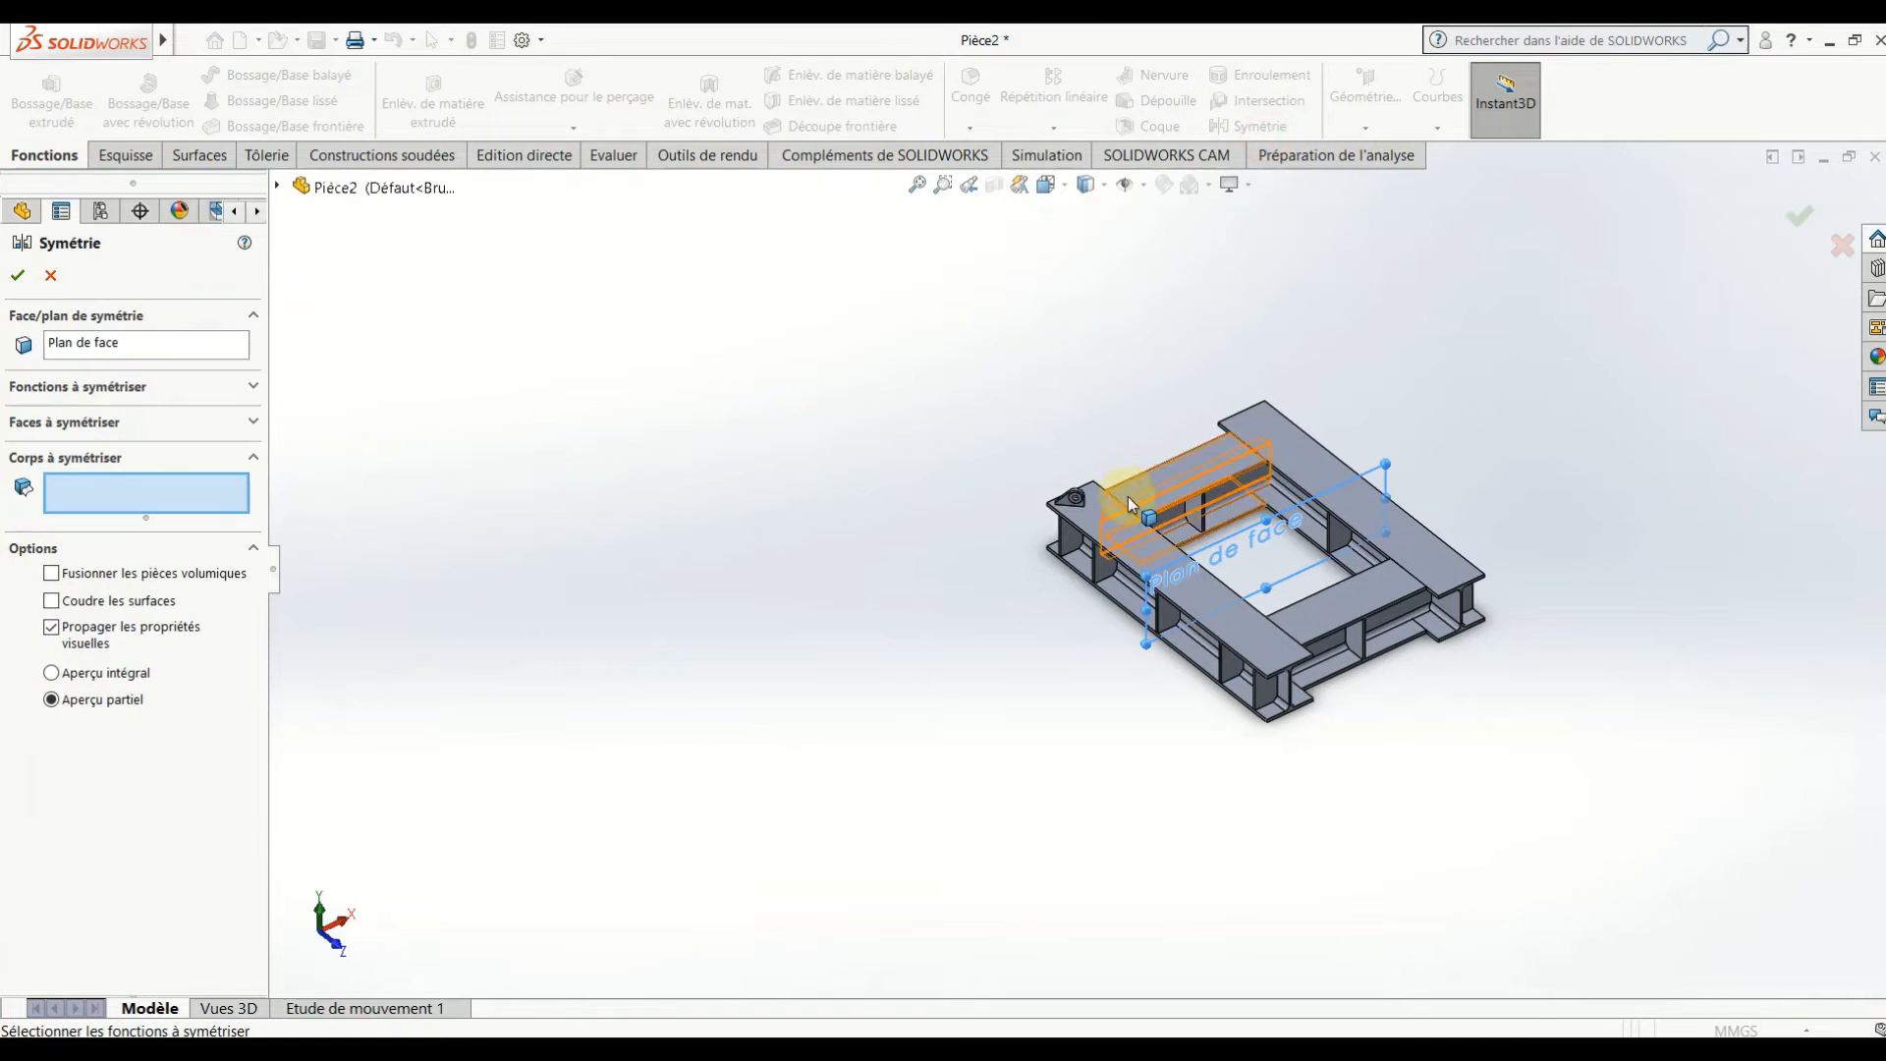
scroll(1128, 497, "down", 5)
left_click(856, 550)
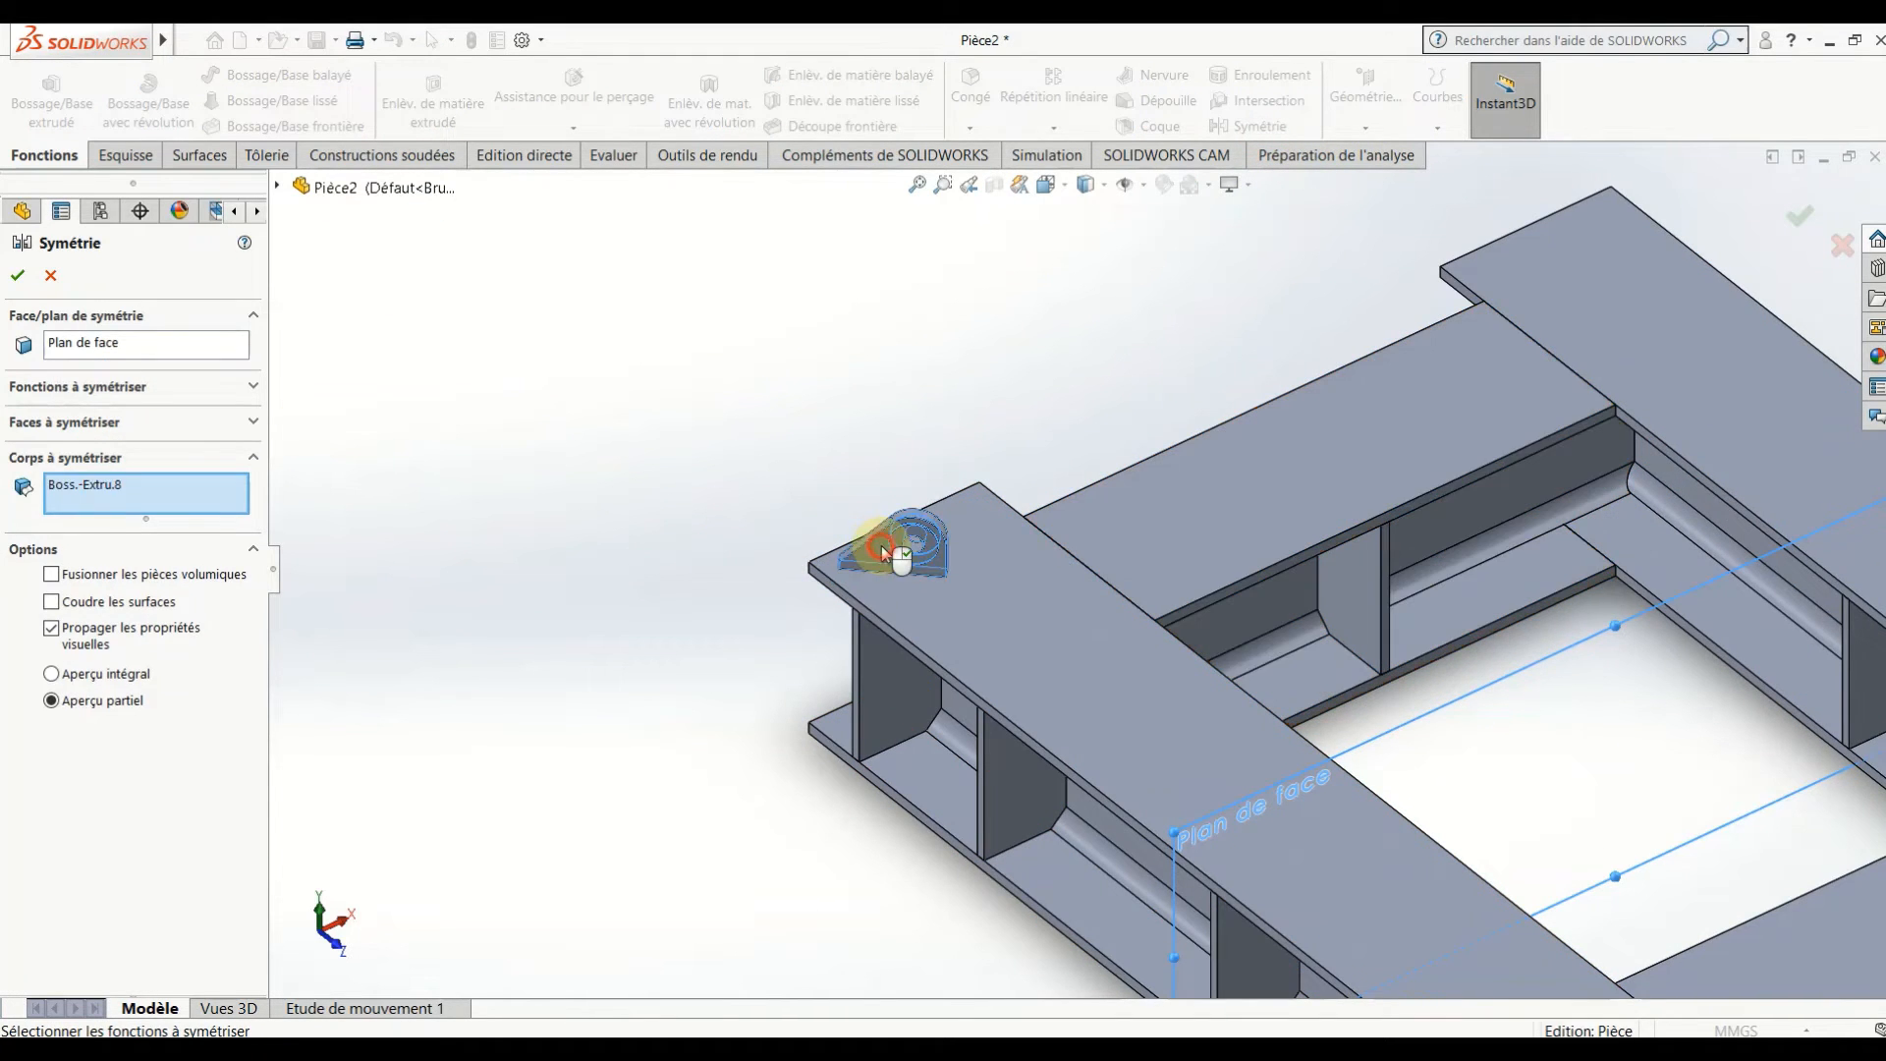
scroll(884, 497, "up", 5)
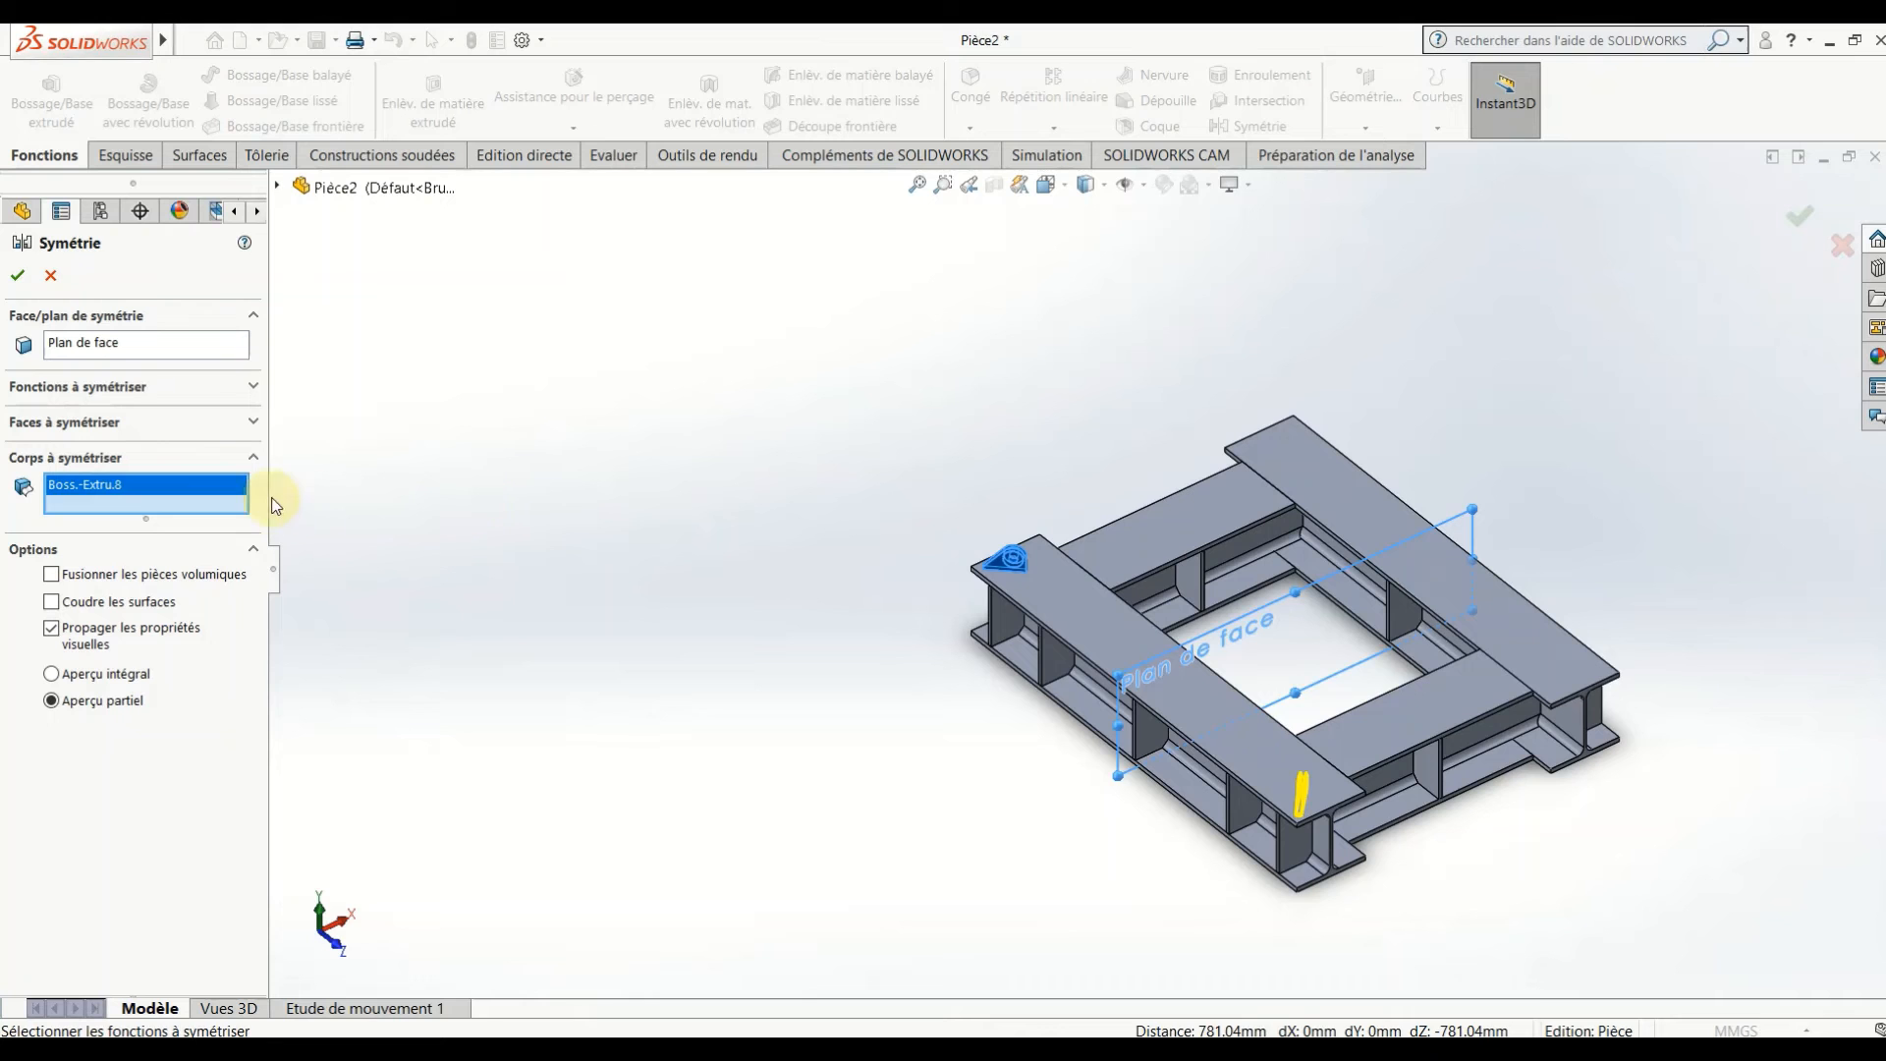
left_click(17, 275)
- Mirror both lifting lug bodies about Plan de droite to the opposite beam
middle_click_drag(1246, 770, 1575, 639)
scroll(1577, 604, "down", 3)
scroll(1079, 580, "up", 3)
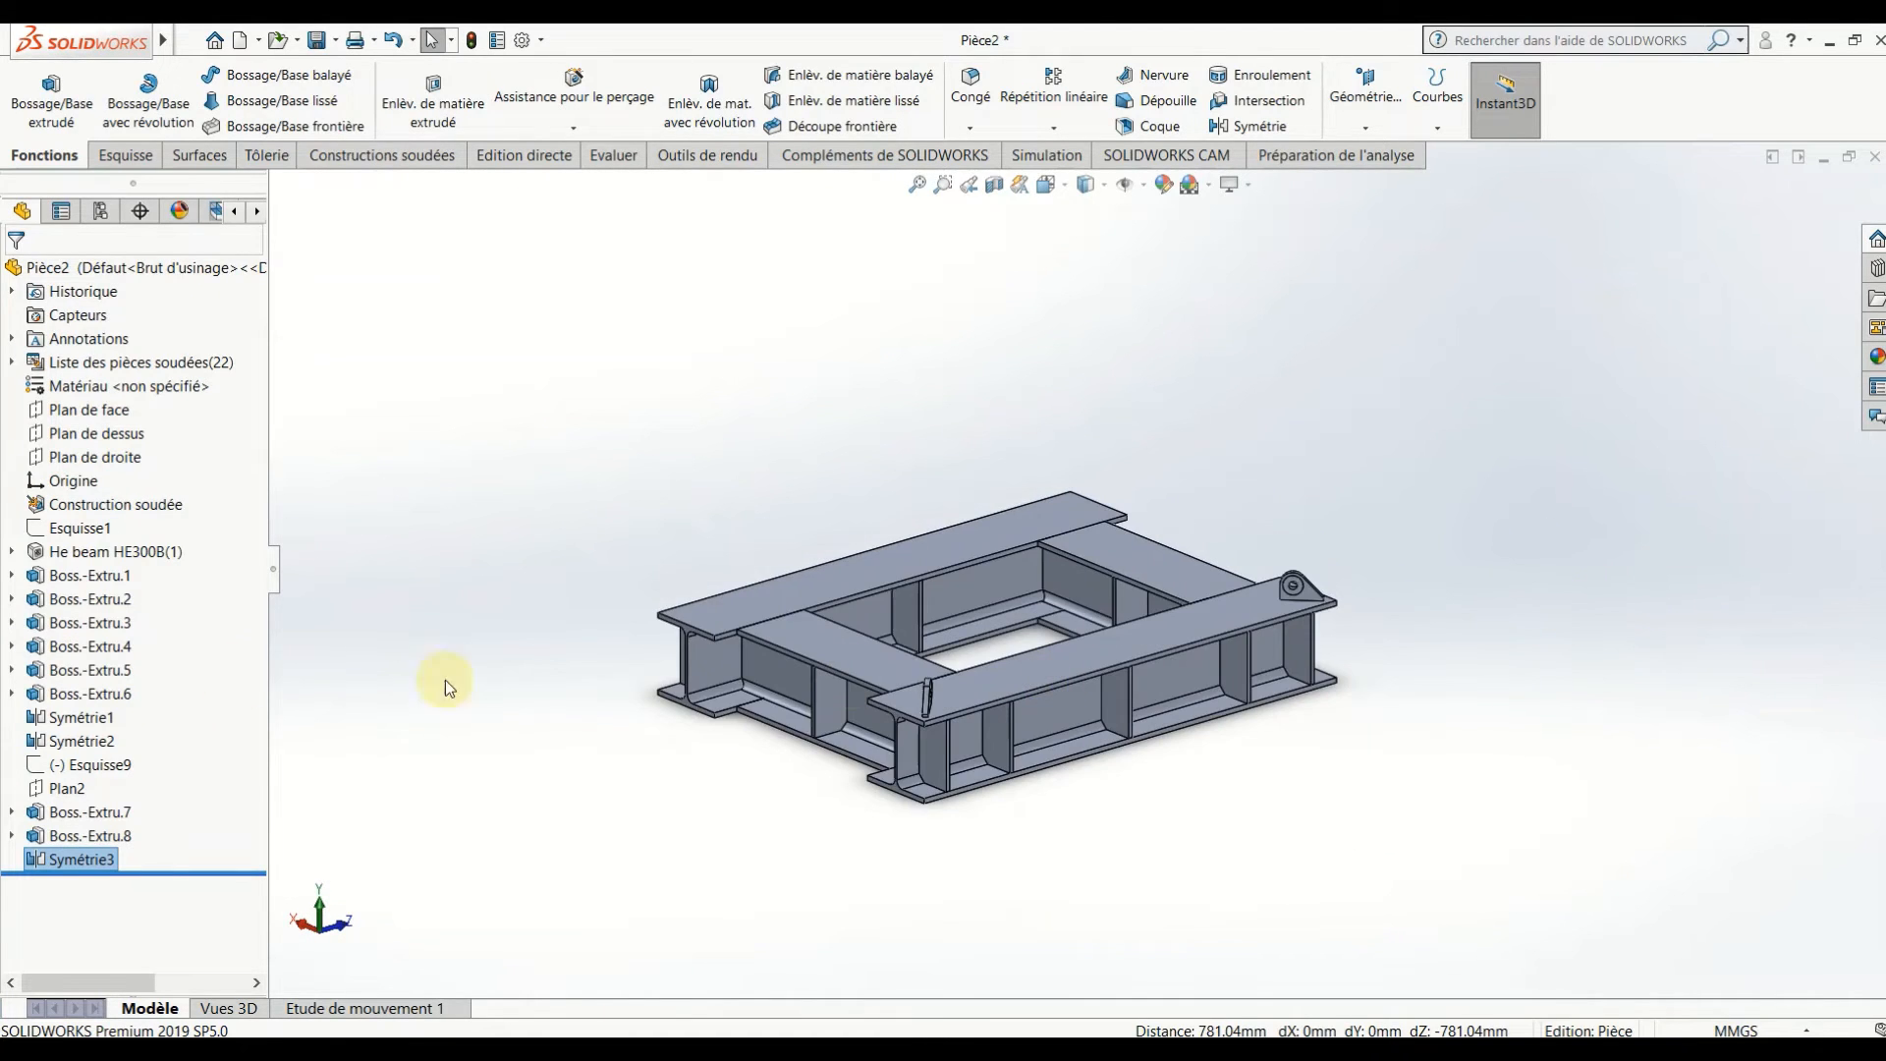
left_click(96, 456)
left_click(1249, 125)
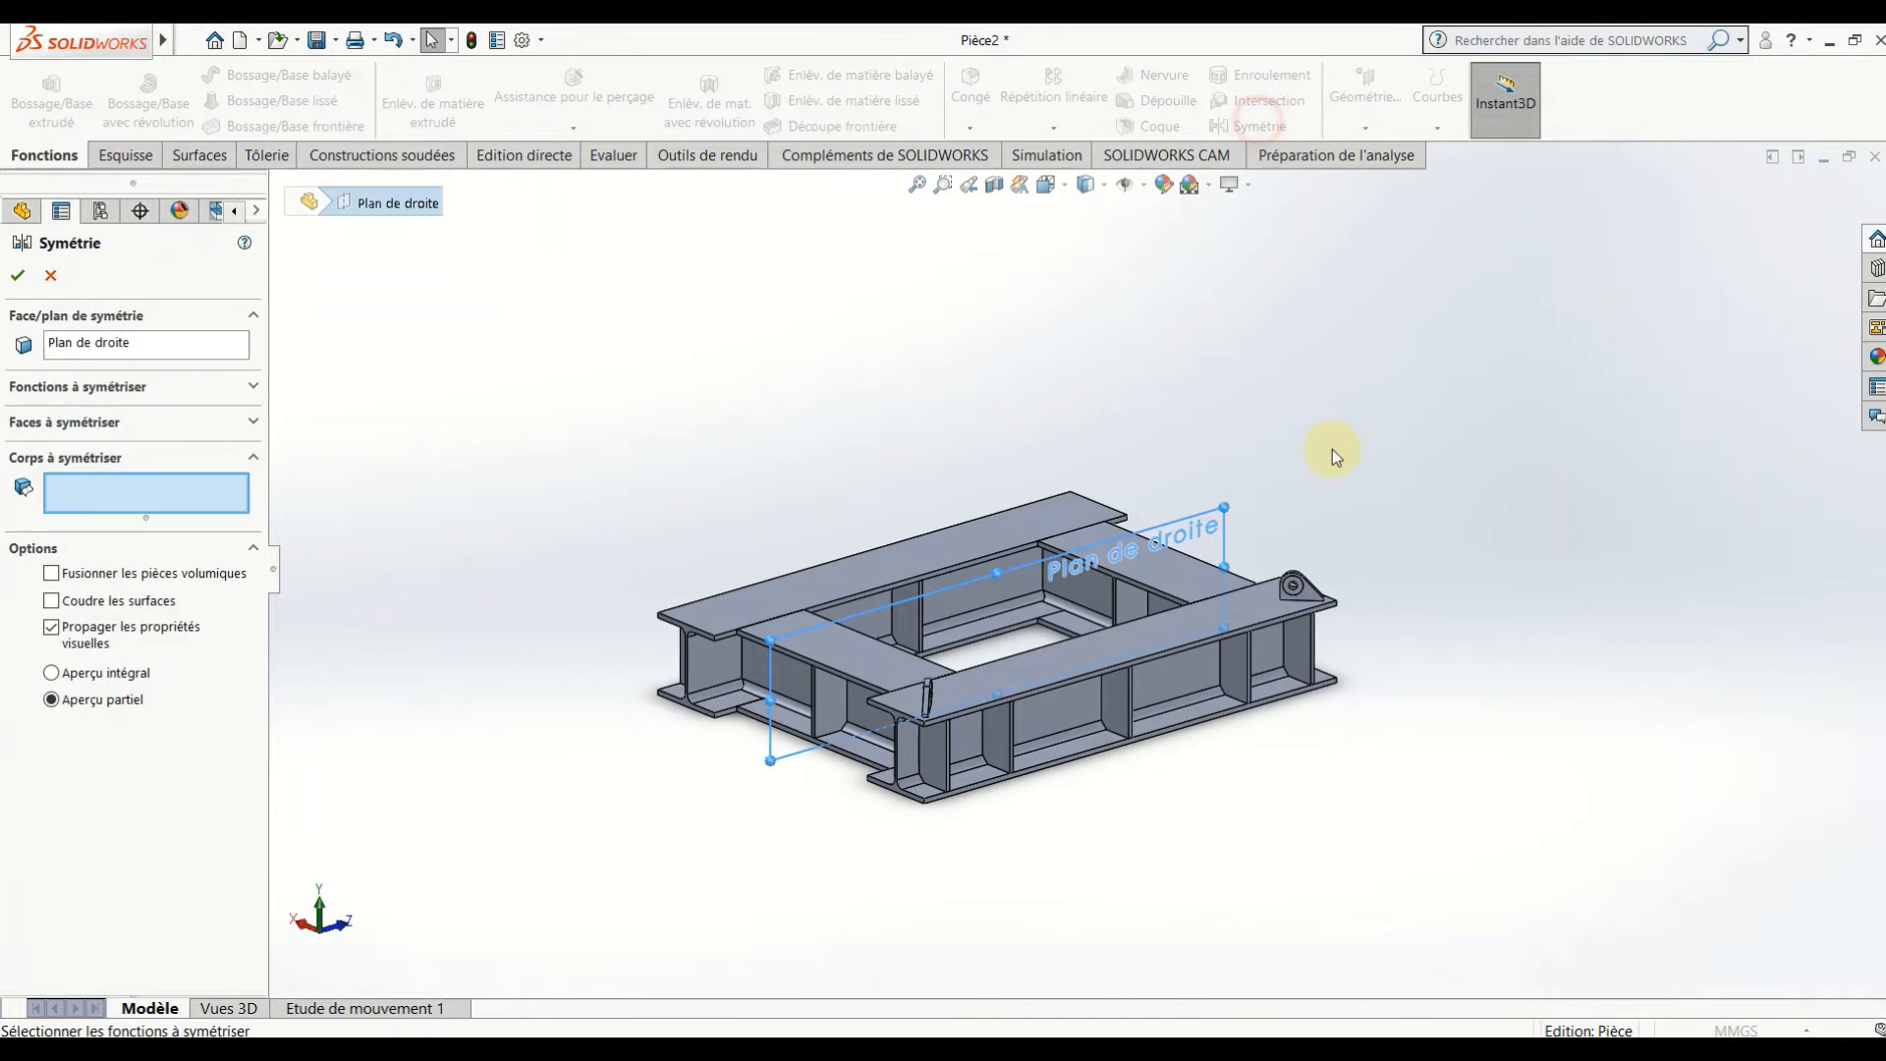
left_click(973, 682)
left_click(924, 695)
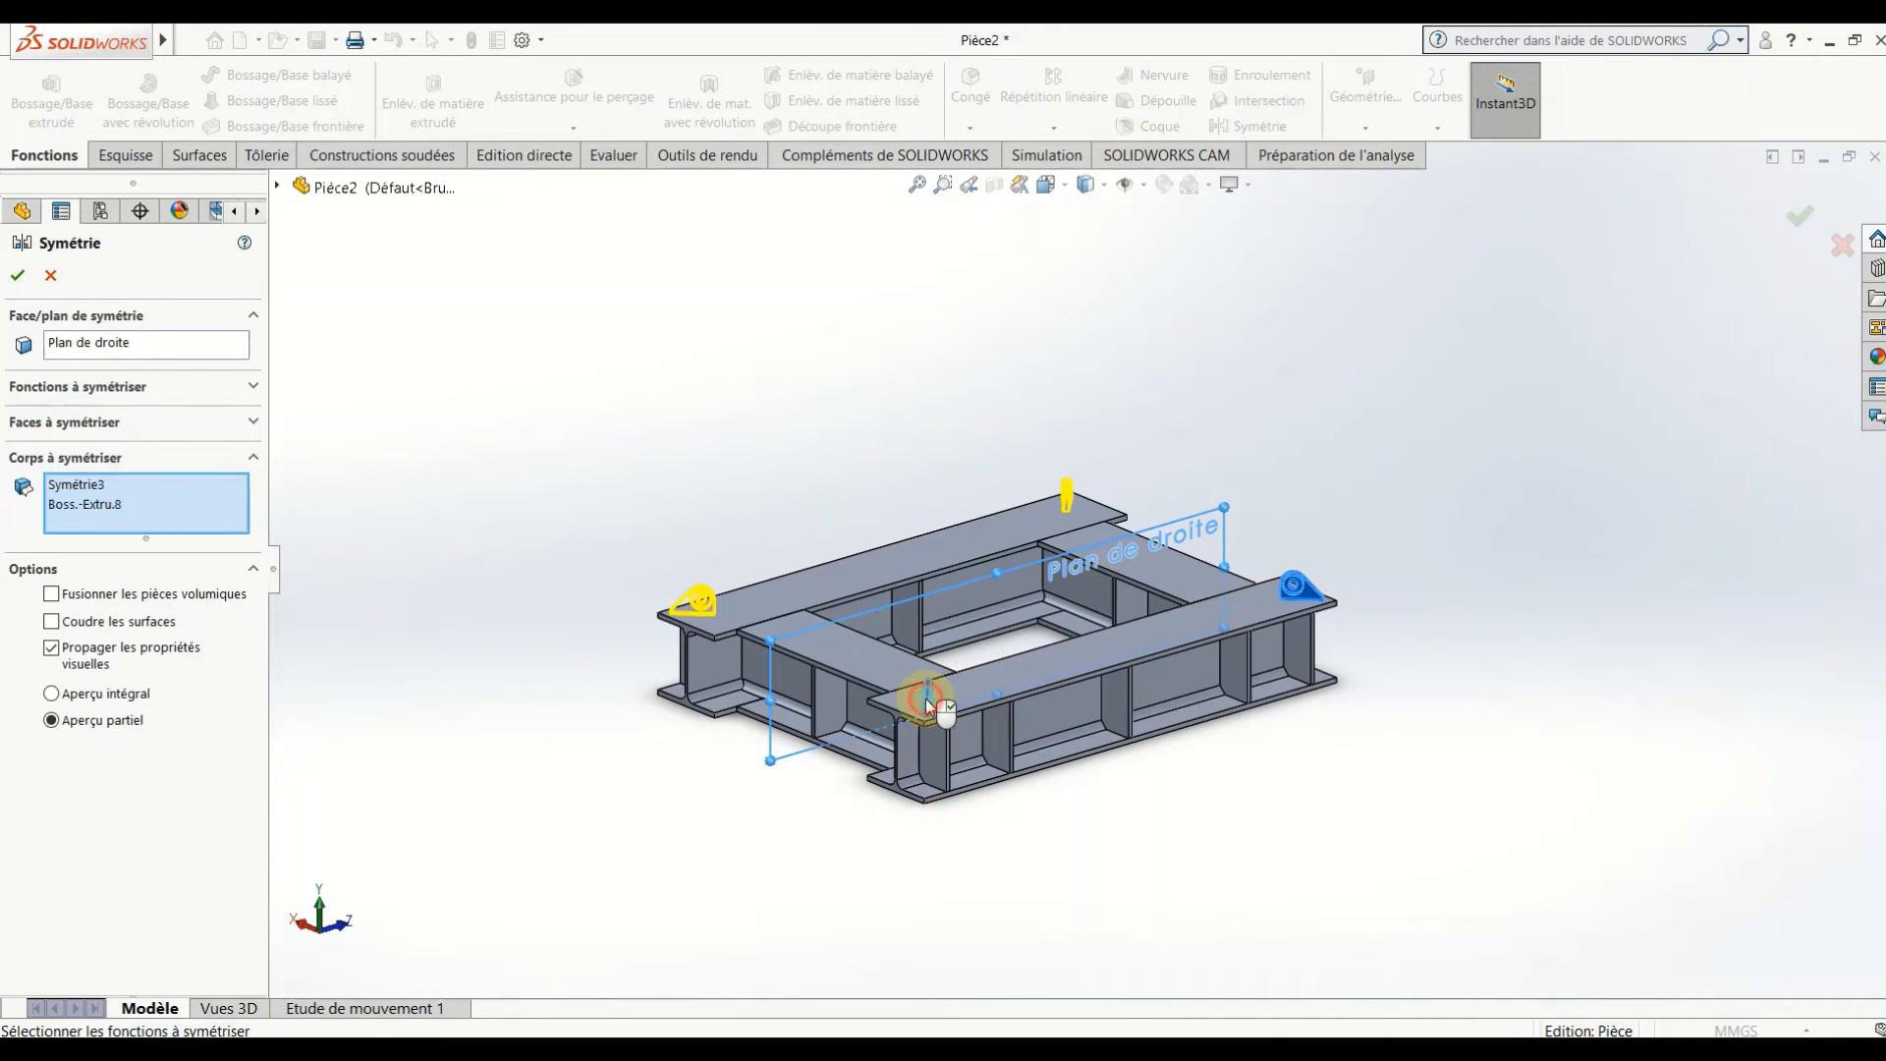
left_click(18, 278)
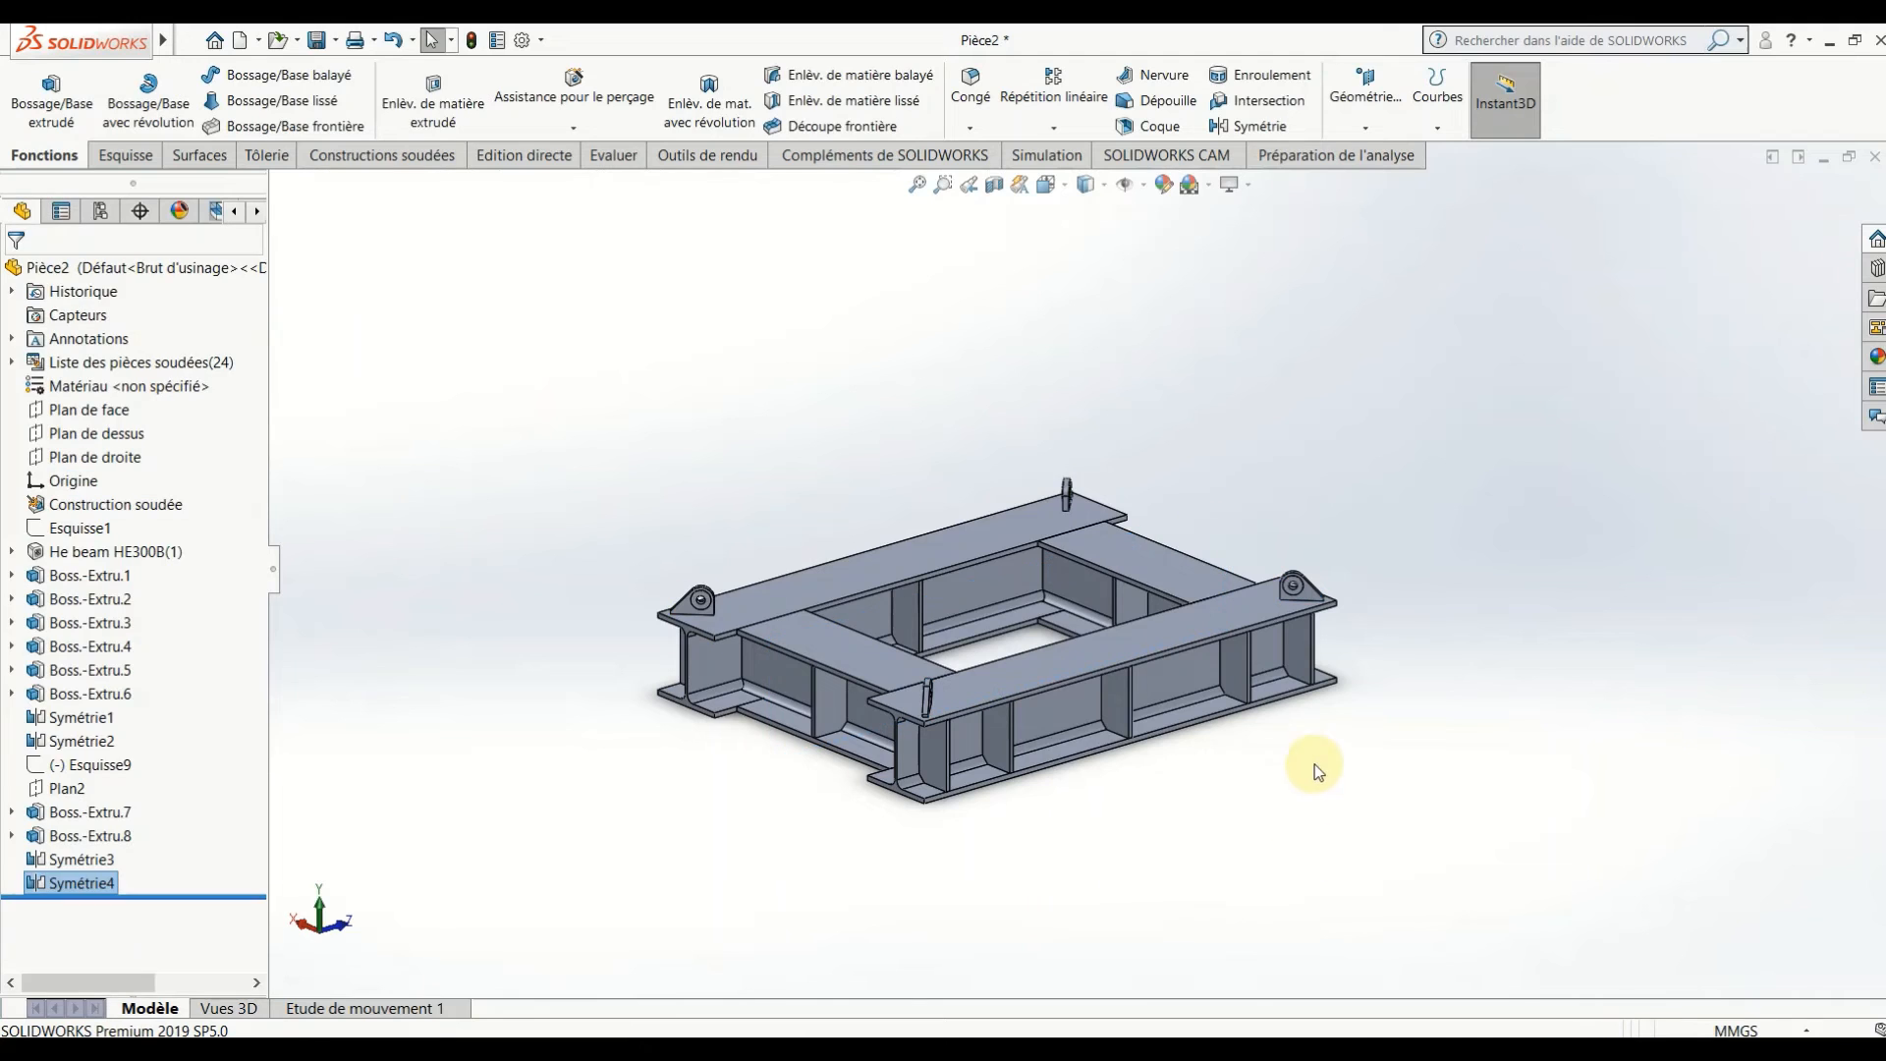
- Open the document's unit properties and choose the MKS (metre, kilogram, second) unit system
key("f")
middle_click_drag(1393, 735, 1206, 788)
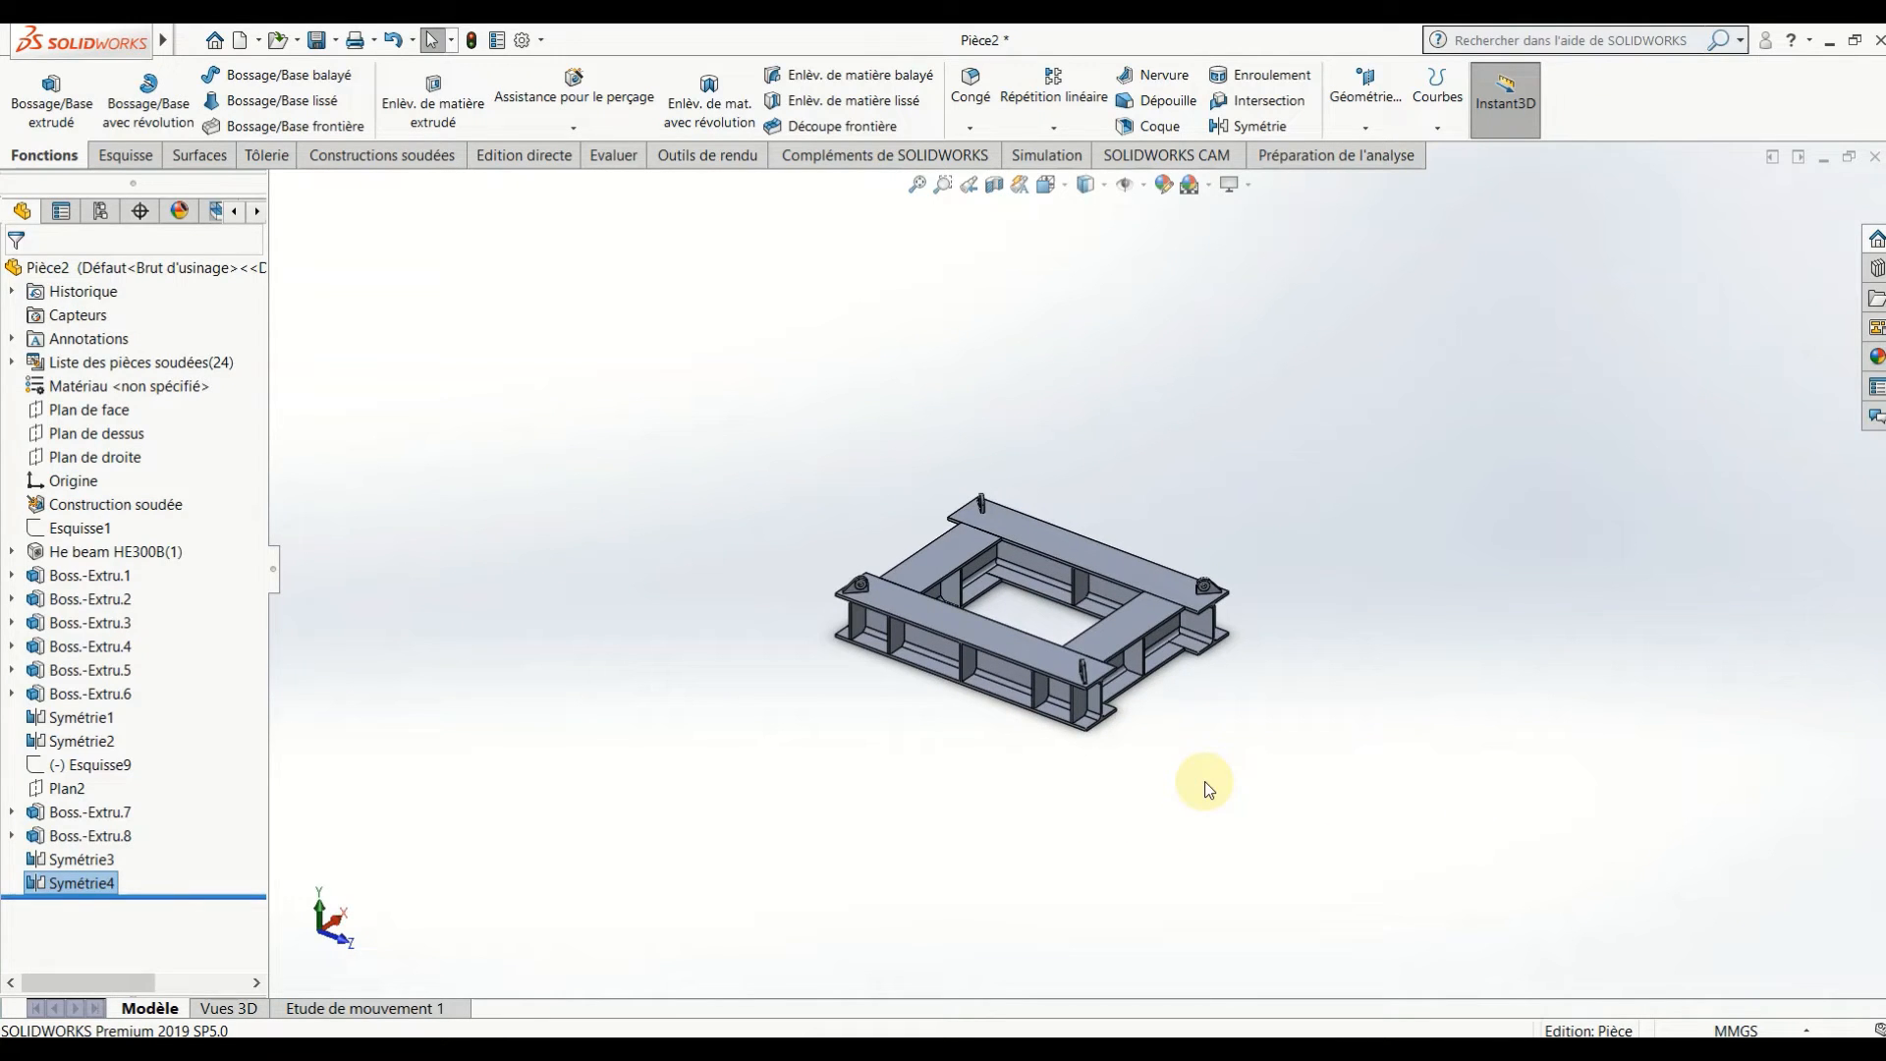
left_click(1763, 1029)
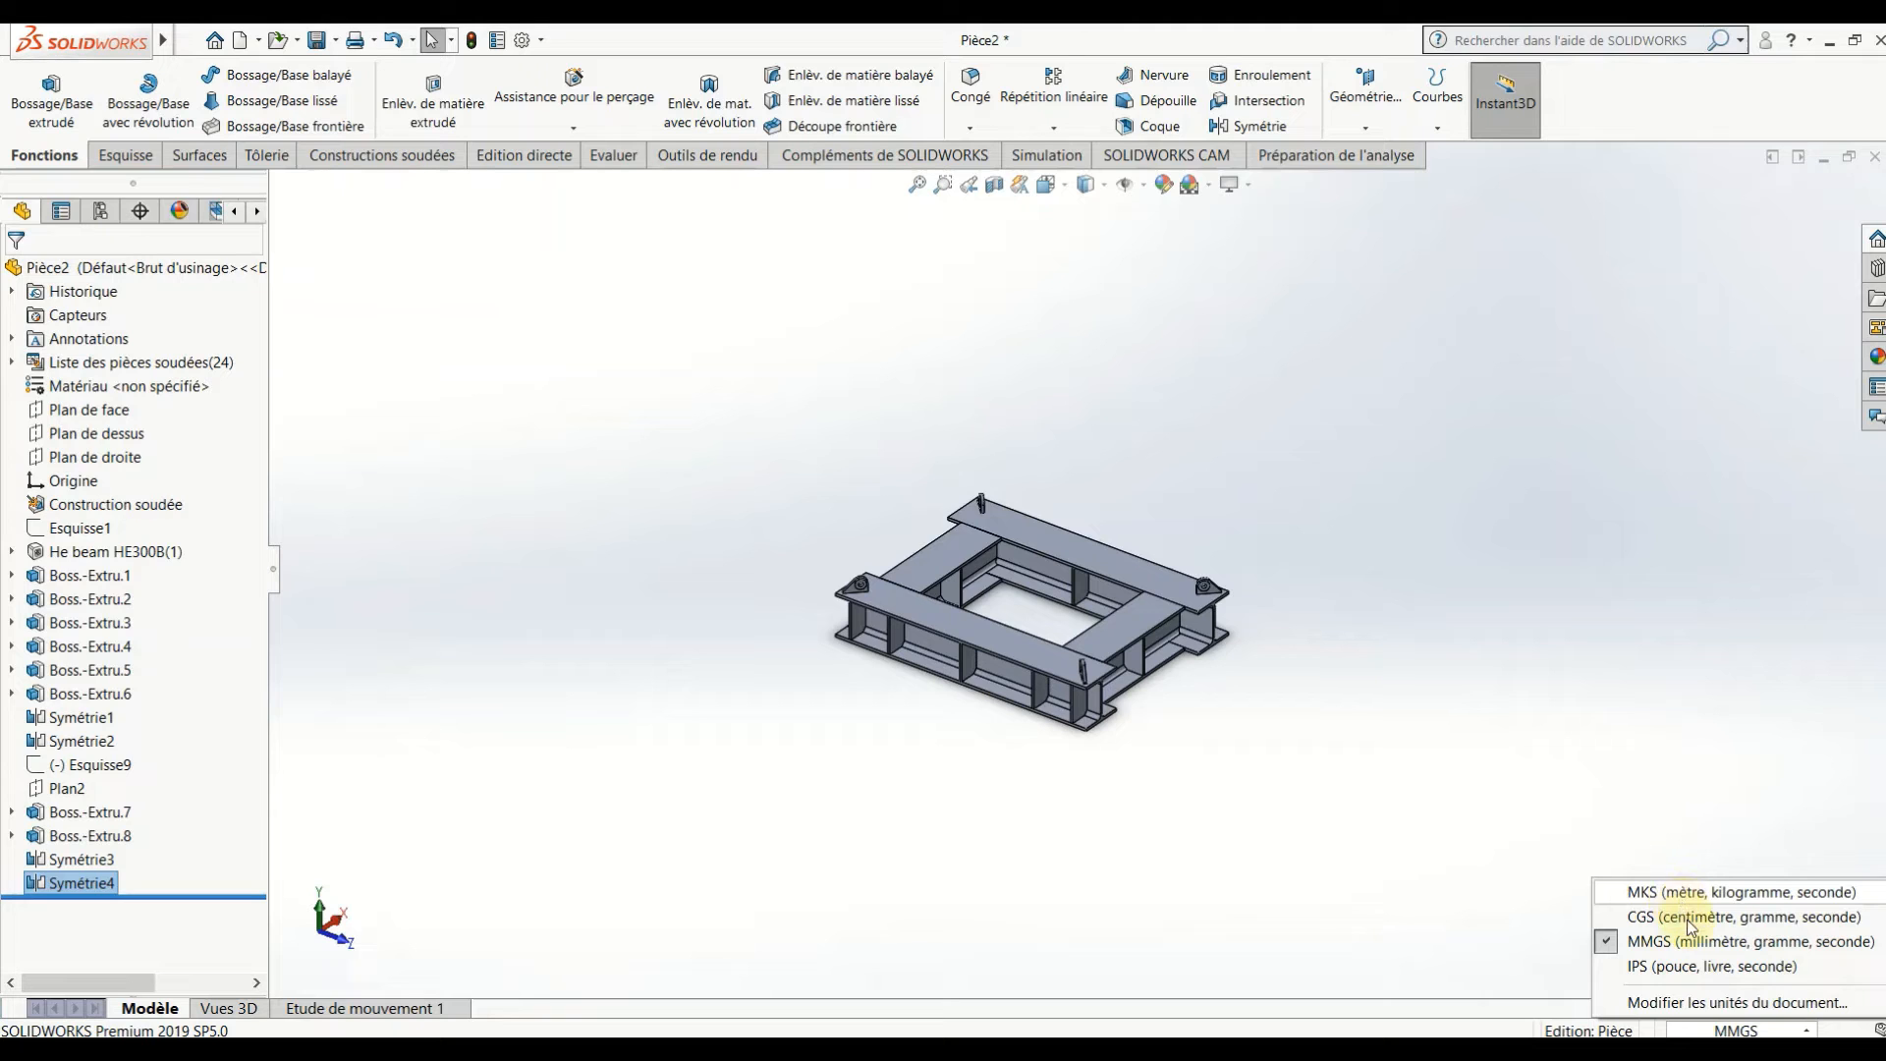
left_click(1718, 1004)
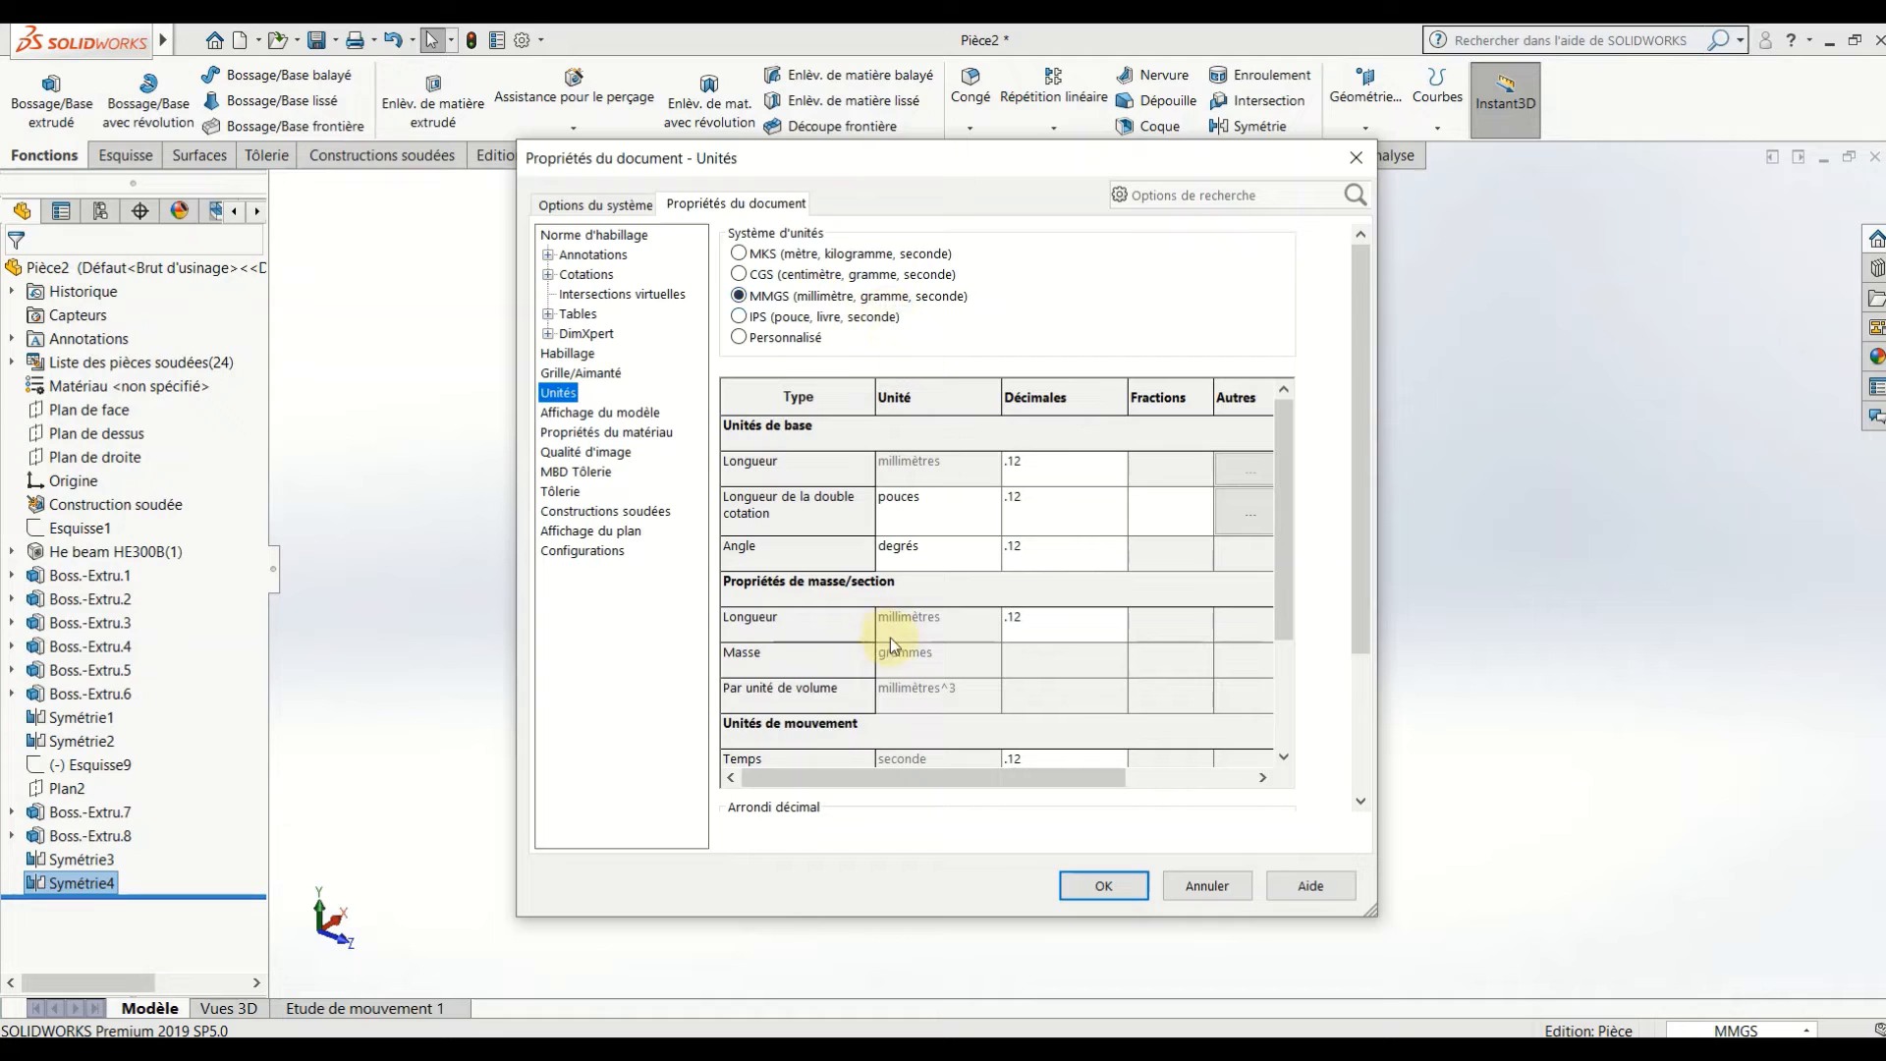
left_click(927, 625)
scroll(961, 610, "down", 3)
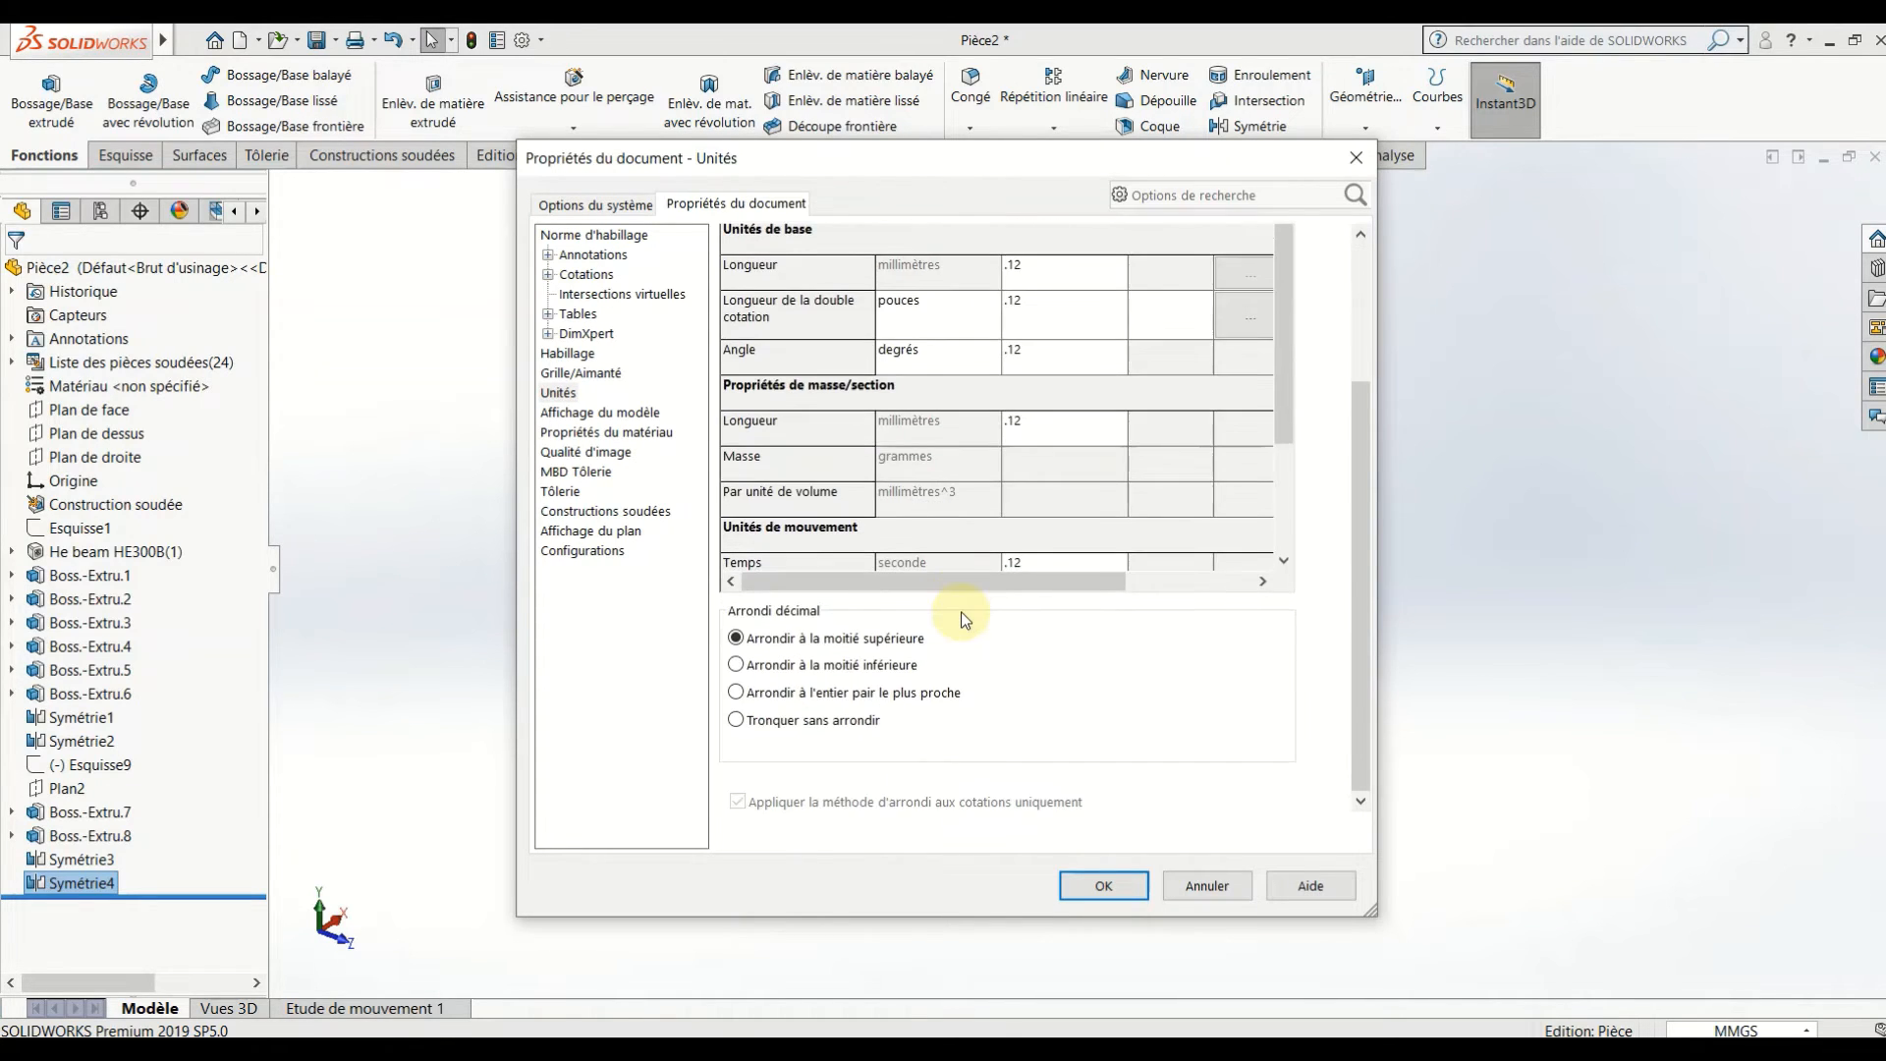
scroll(961, 611, "up", 3)
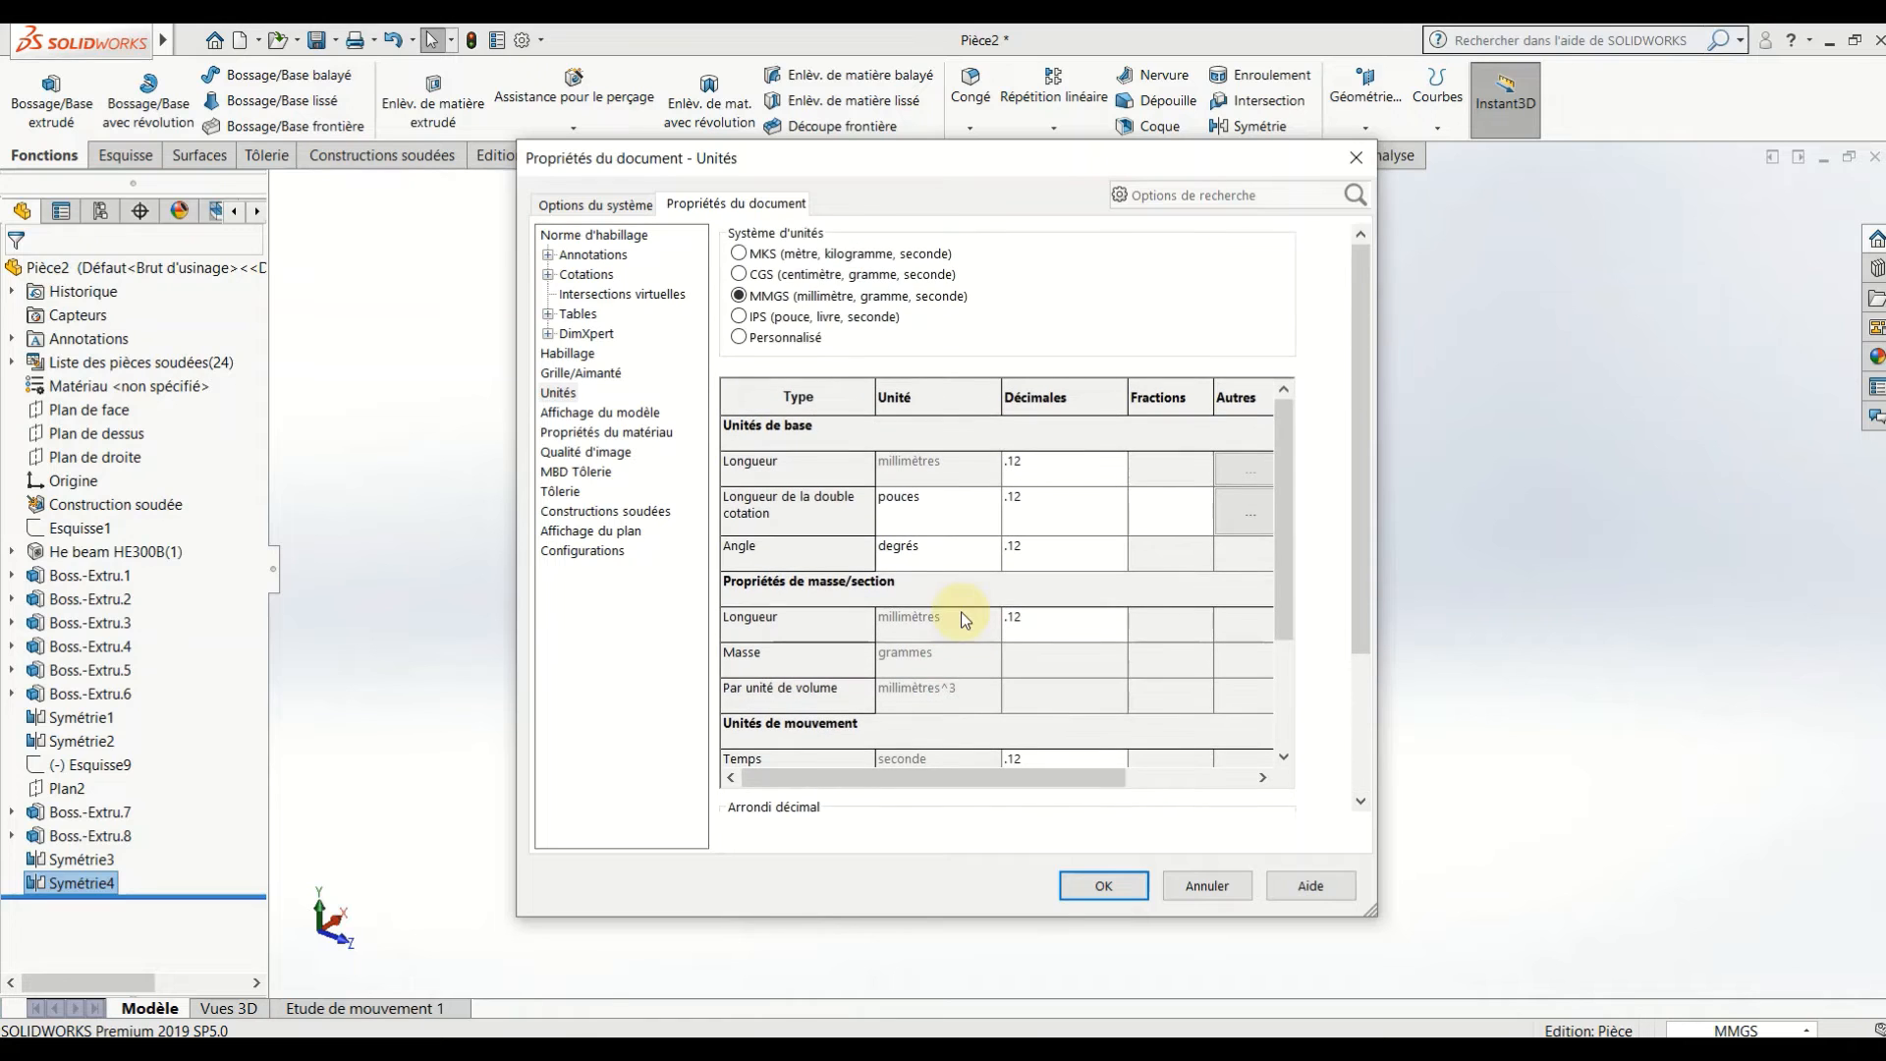
left_click(743, 257)
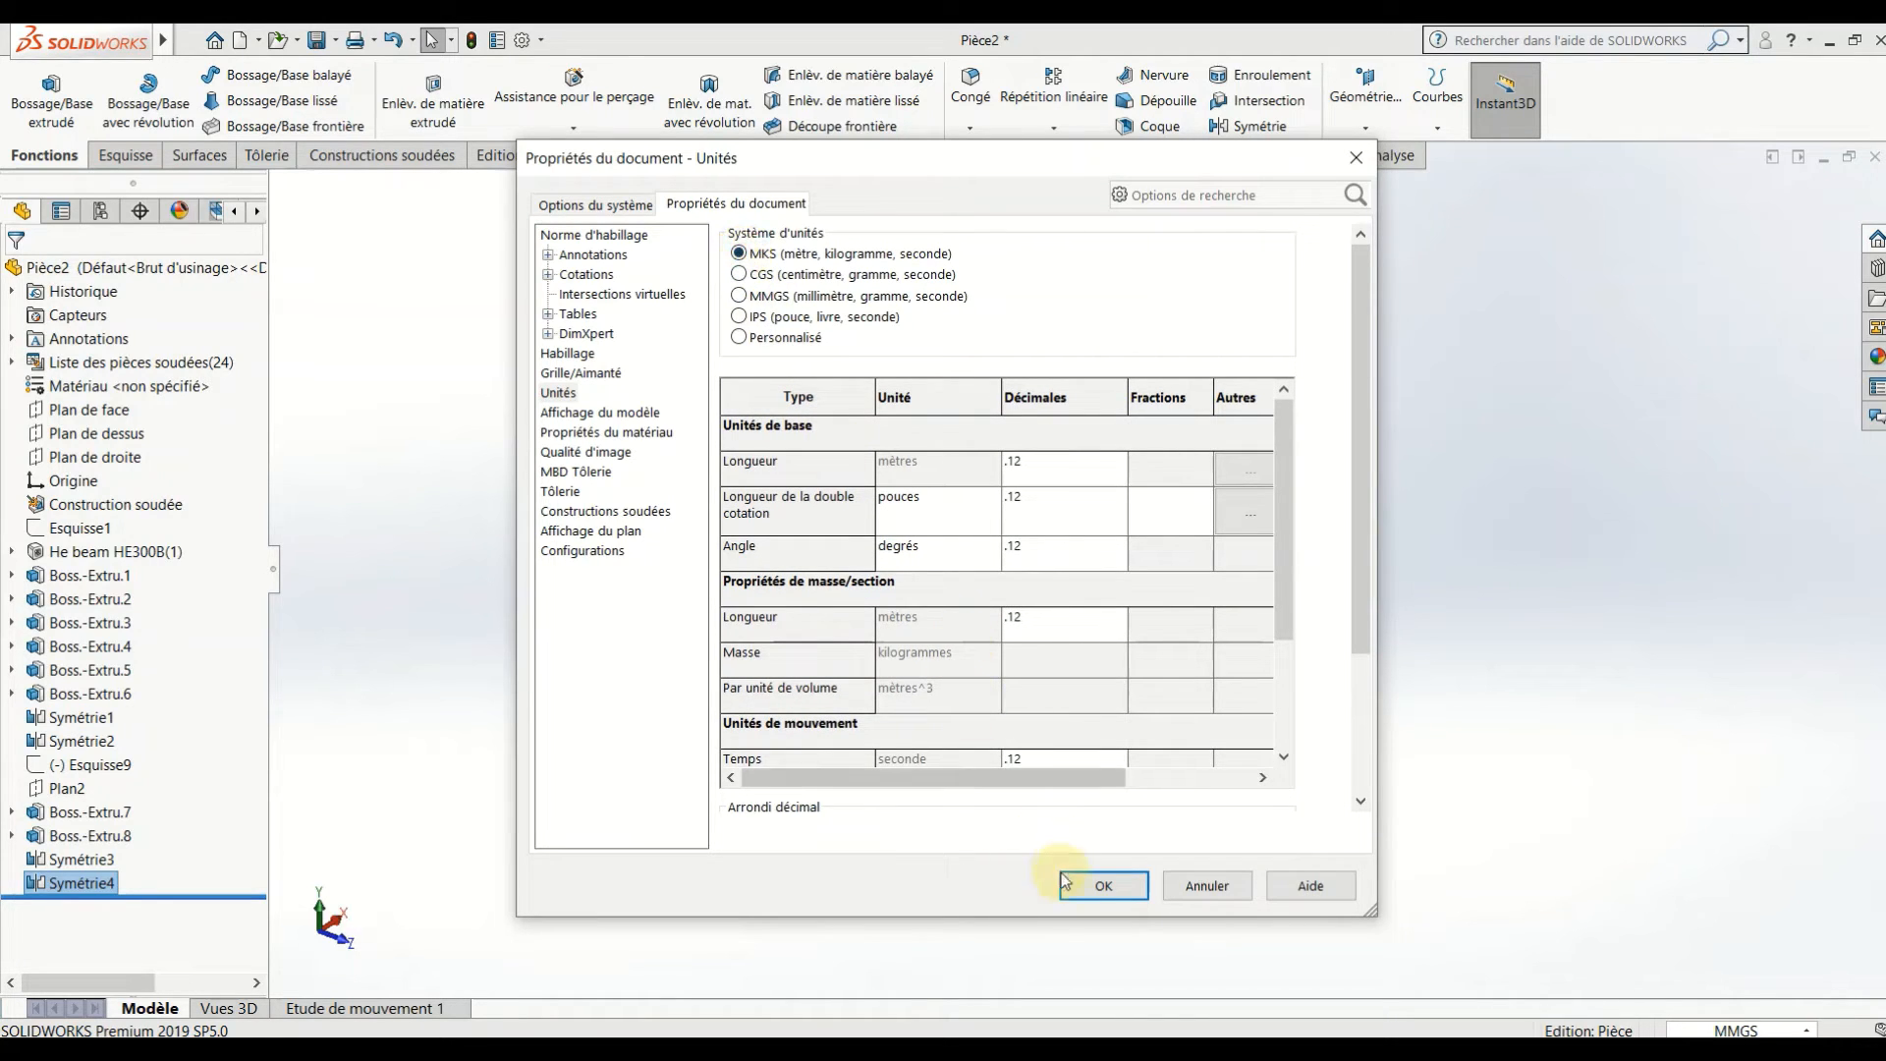
left_click(1063, 401)
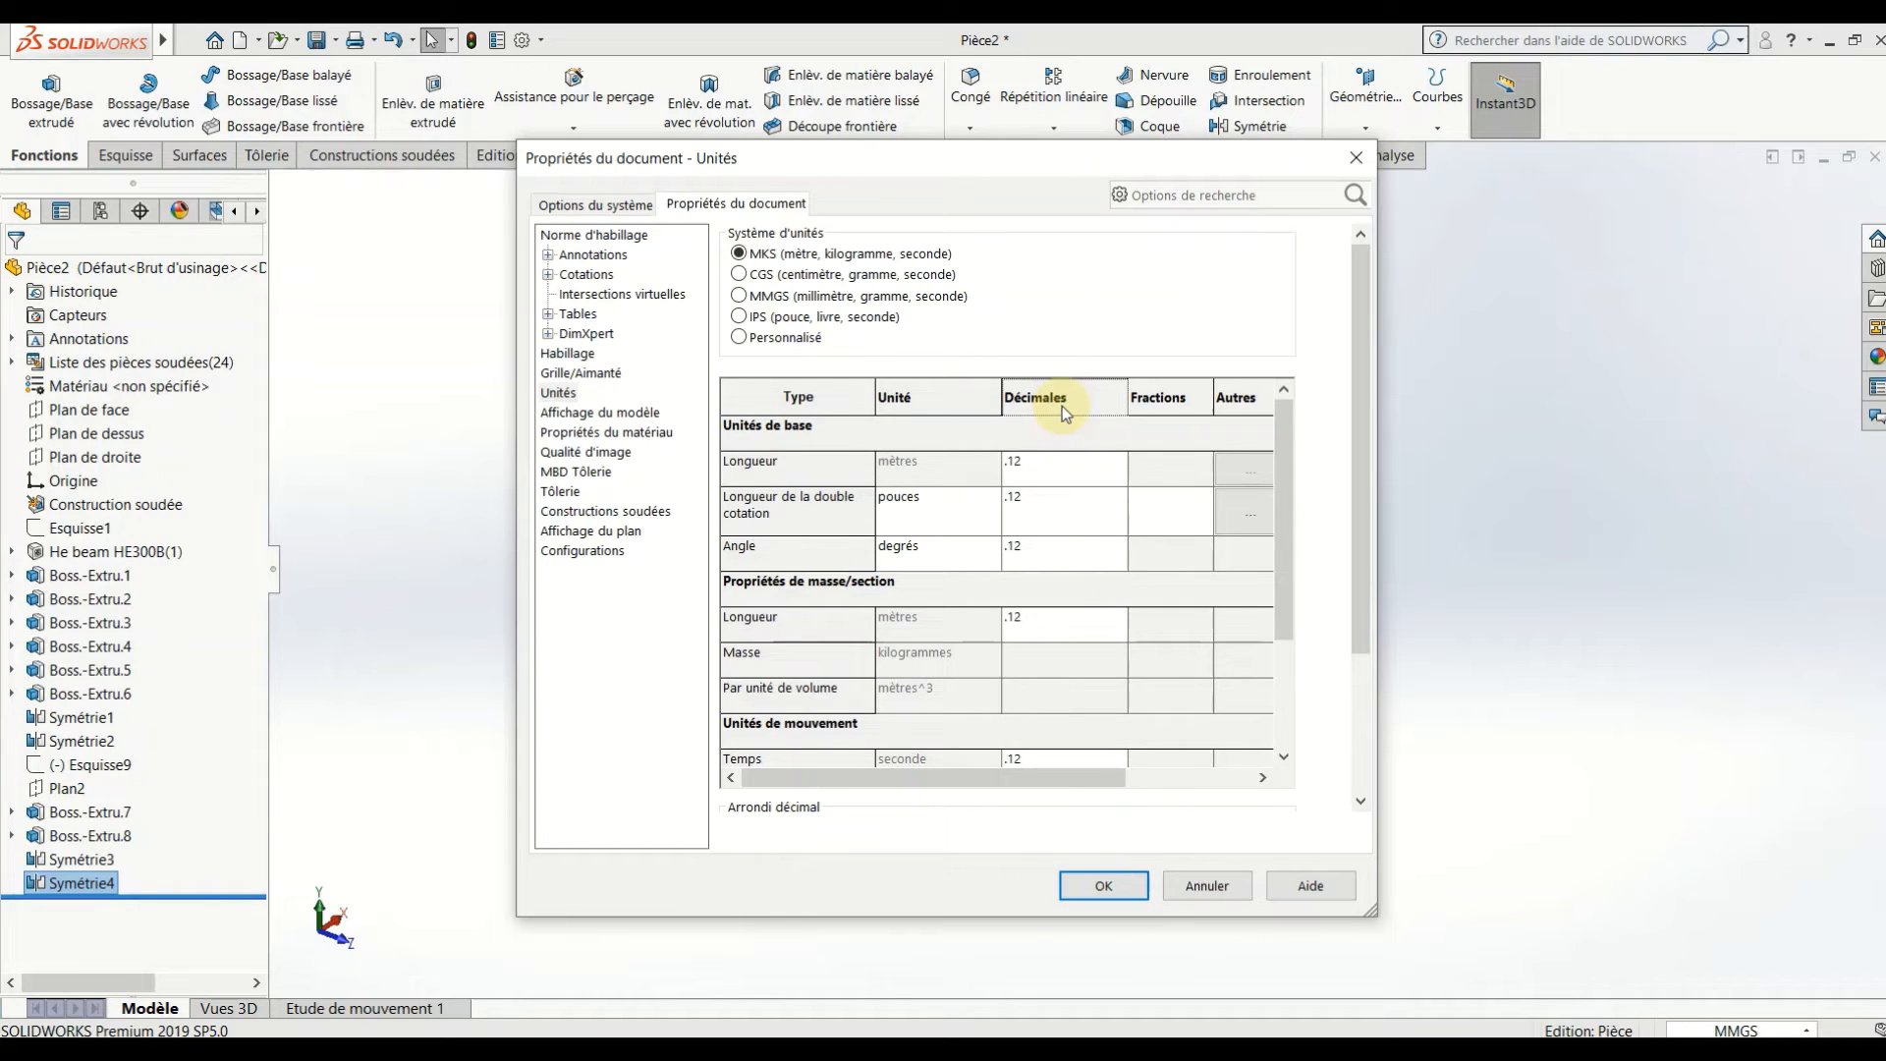
- Switch to a custom unit system with the base length in millimetres and apply the unit settings
left_click(743, 339)
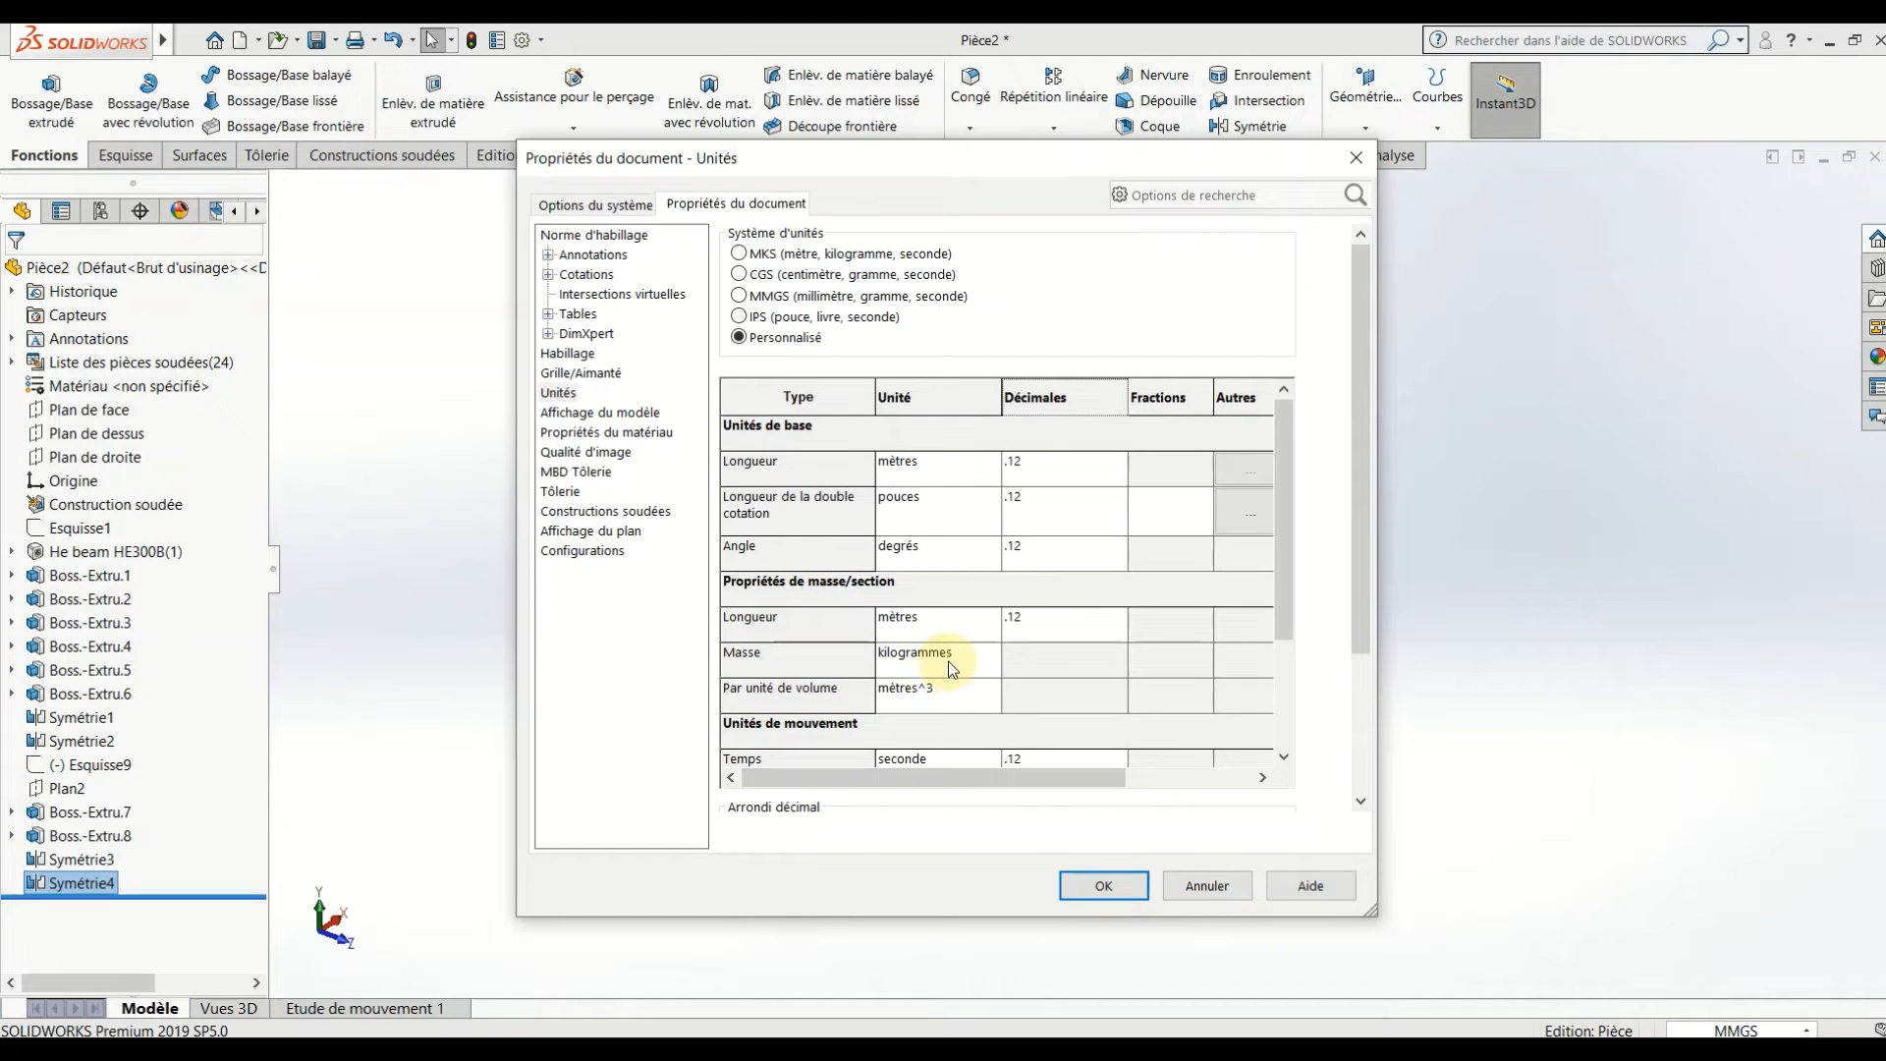
left_click(990, 464)
scroll(958, 521, "down", 1)
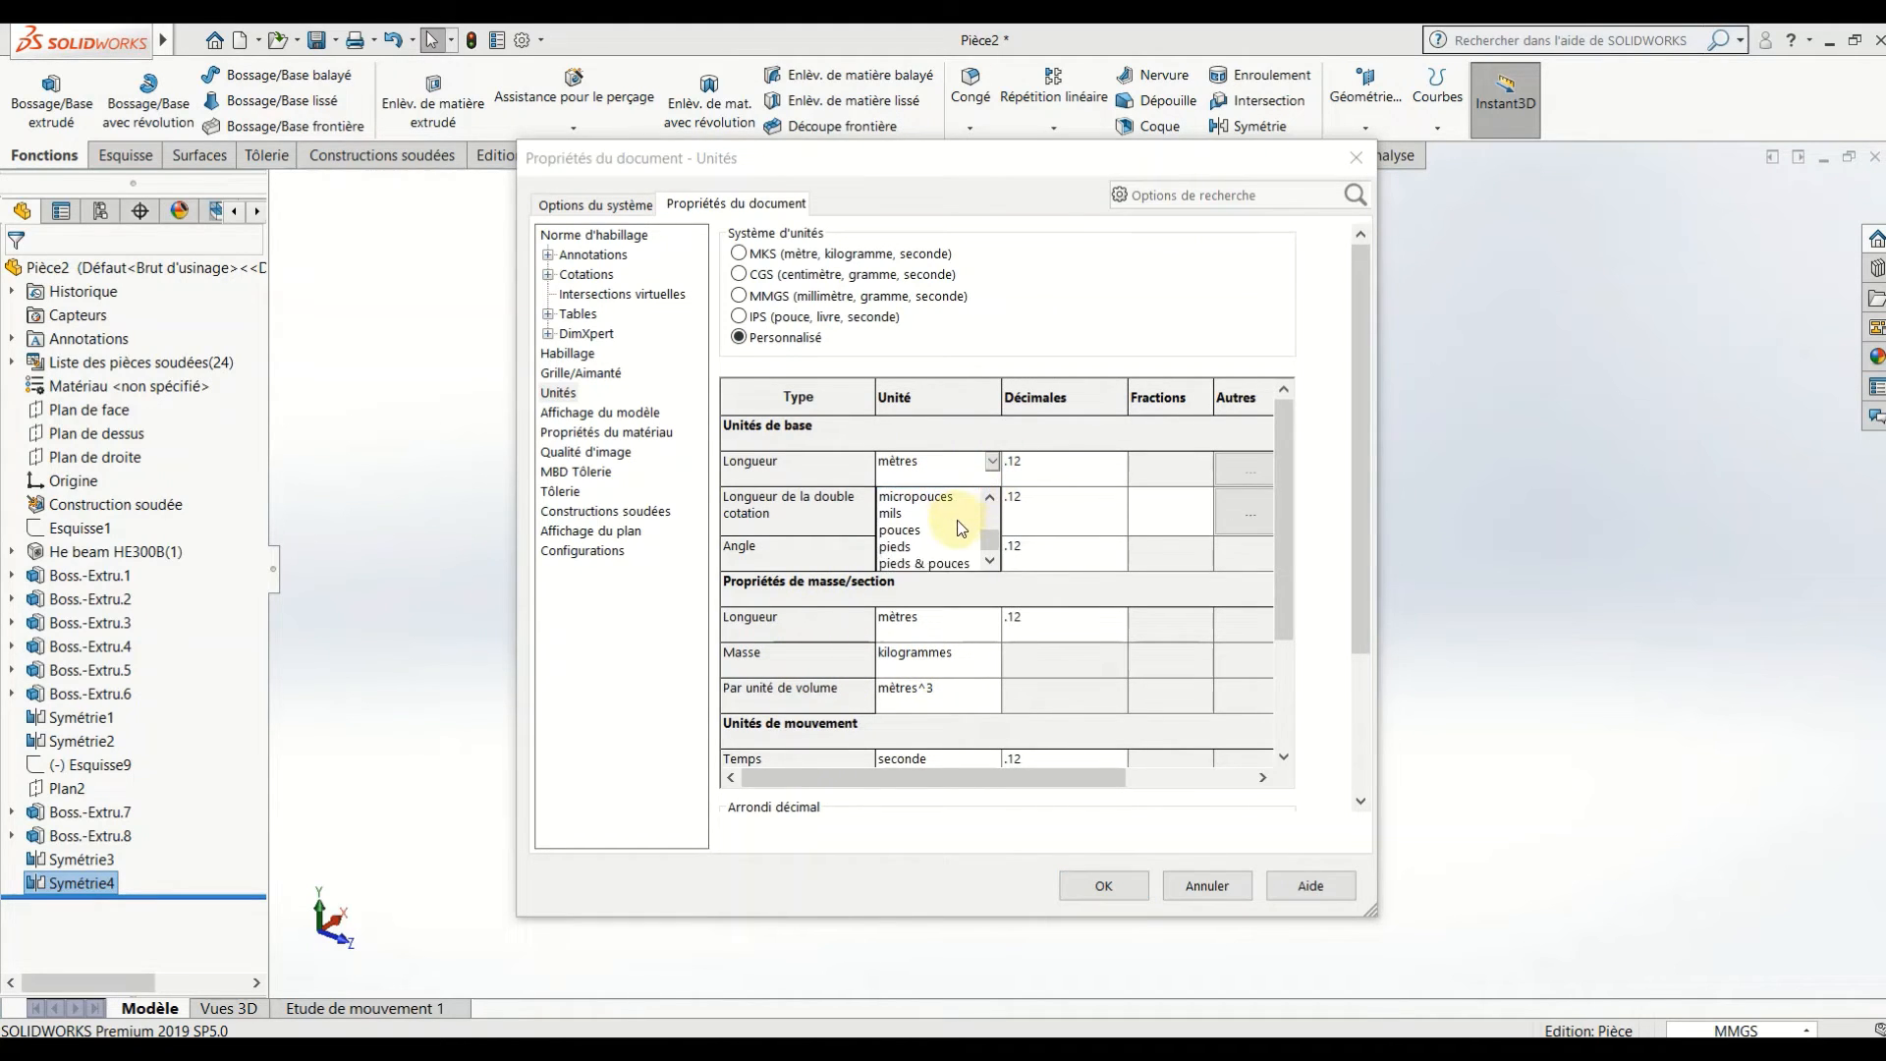
scroll(961, 528, "up", 2)
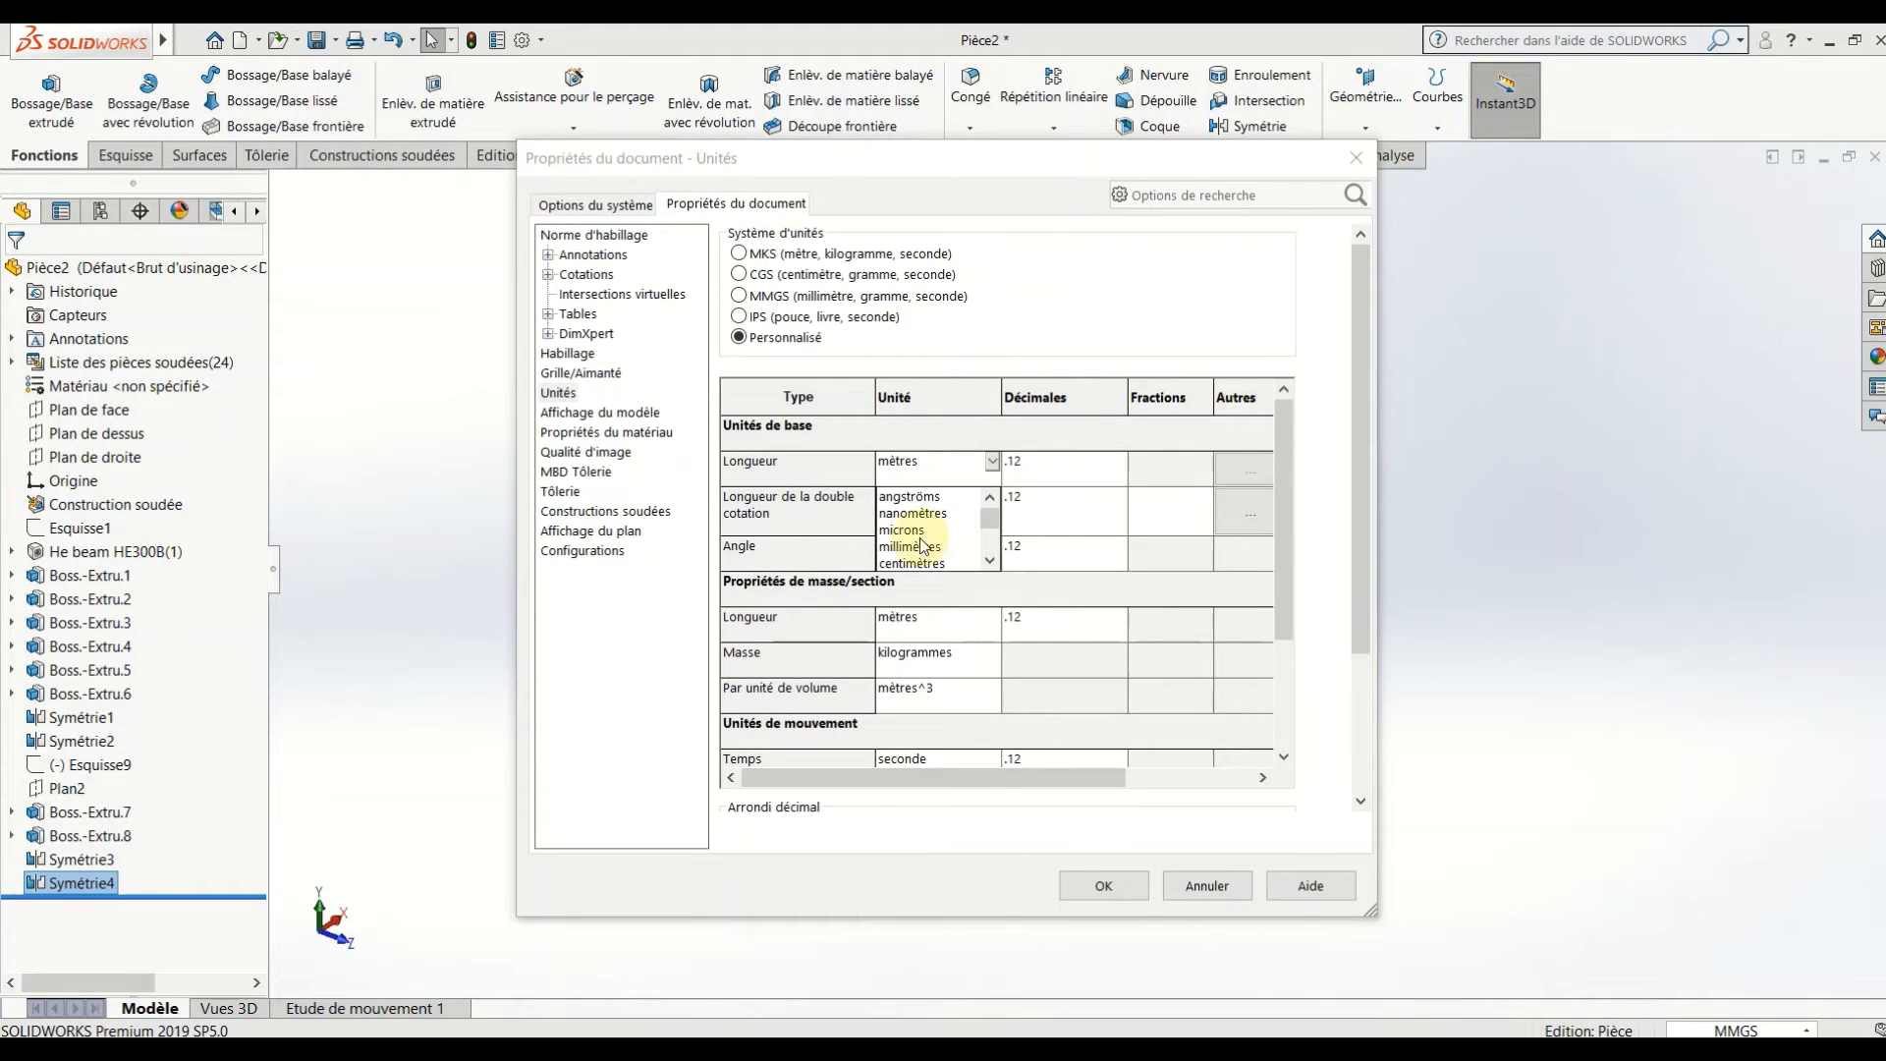
left_click(914, 550)
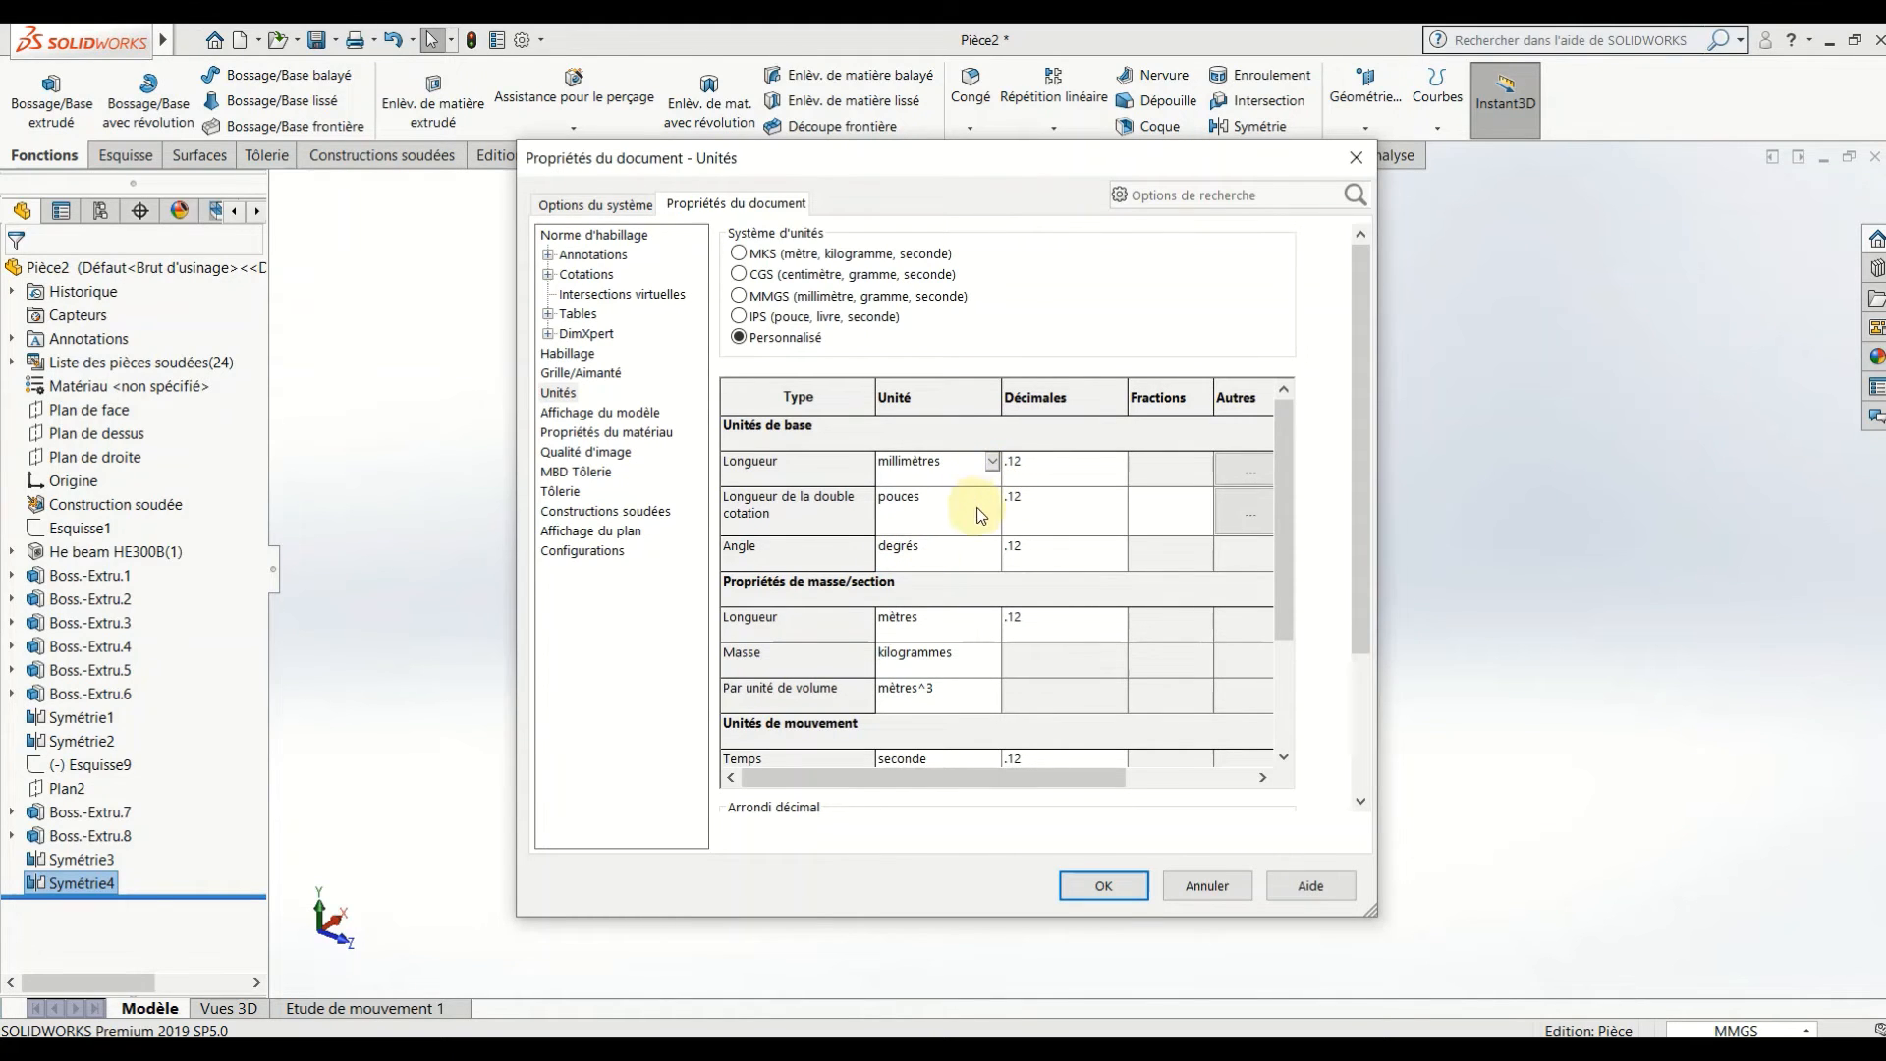
left_click(1102, 888)
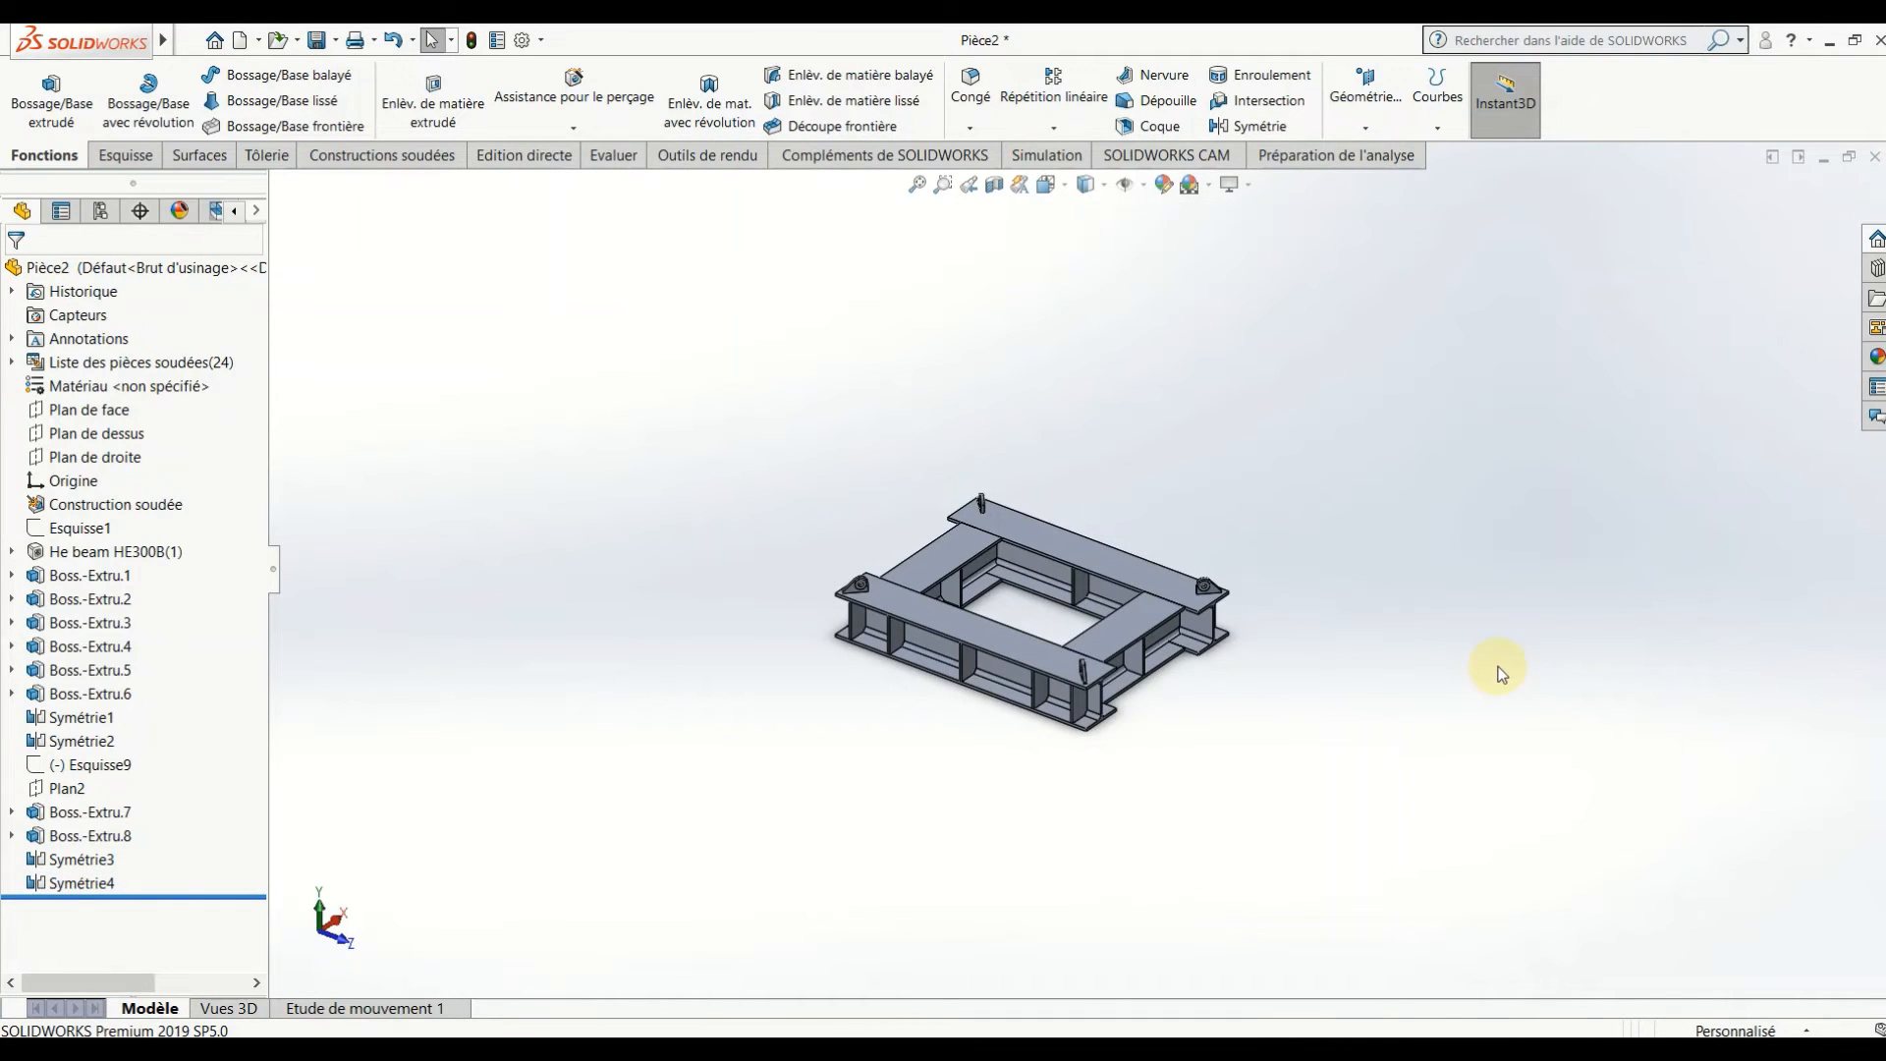
- Assign the material 1.0044 (S275JR) from the DIN Acier (construction) category to the part
scroll(1165, 586, "down", 3)
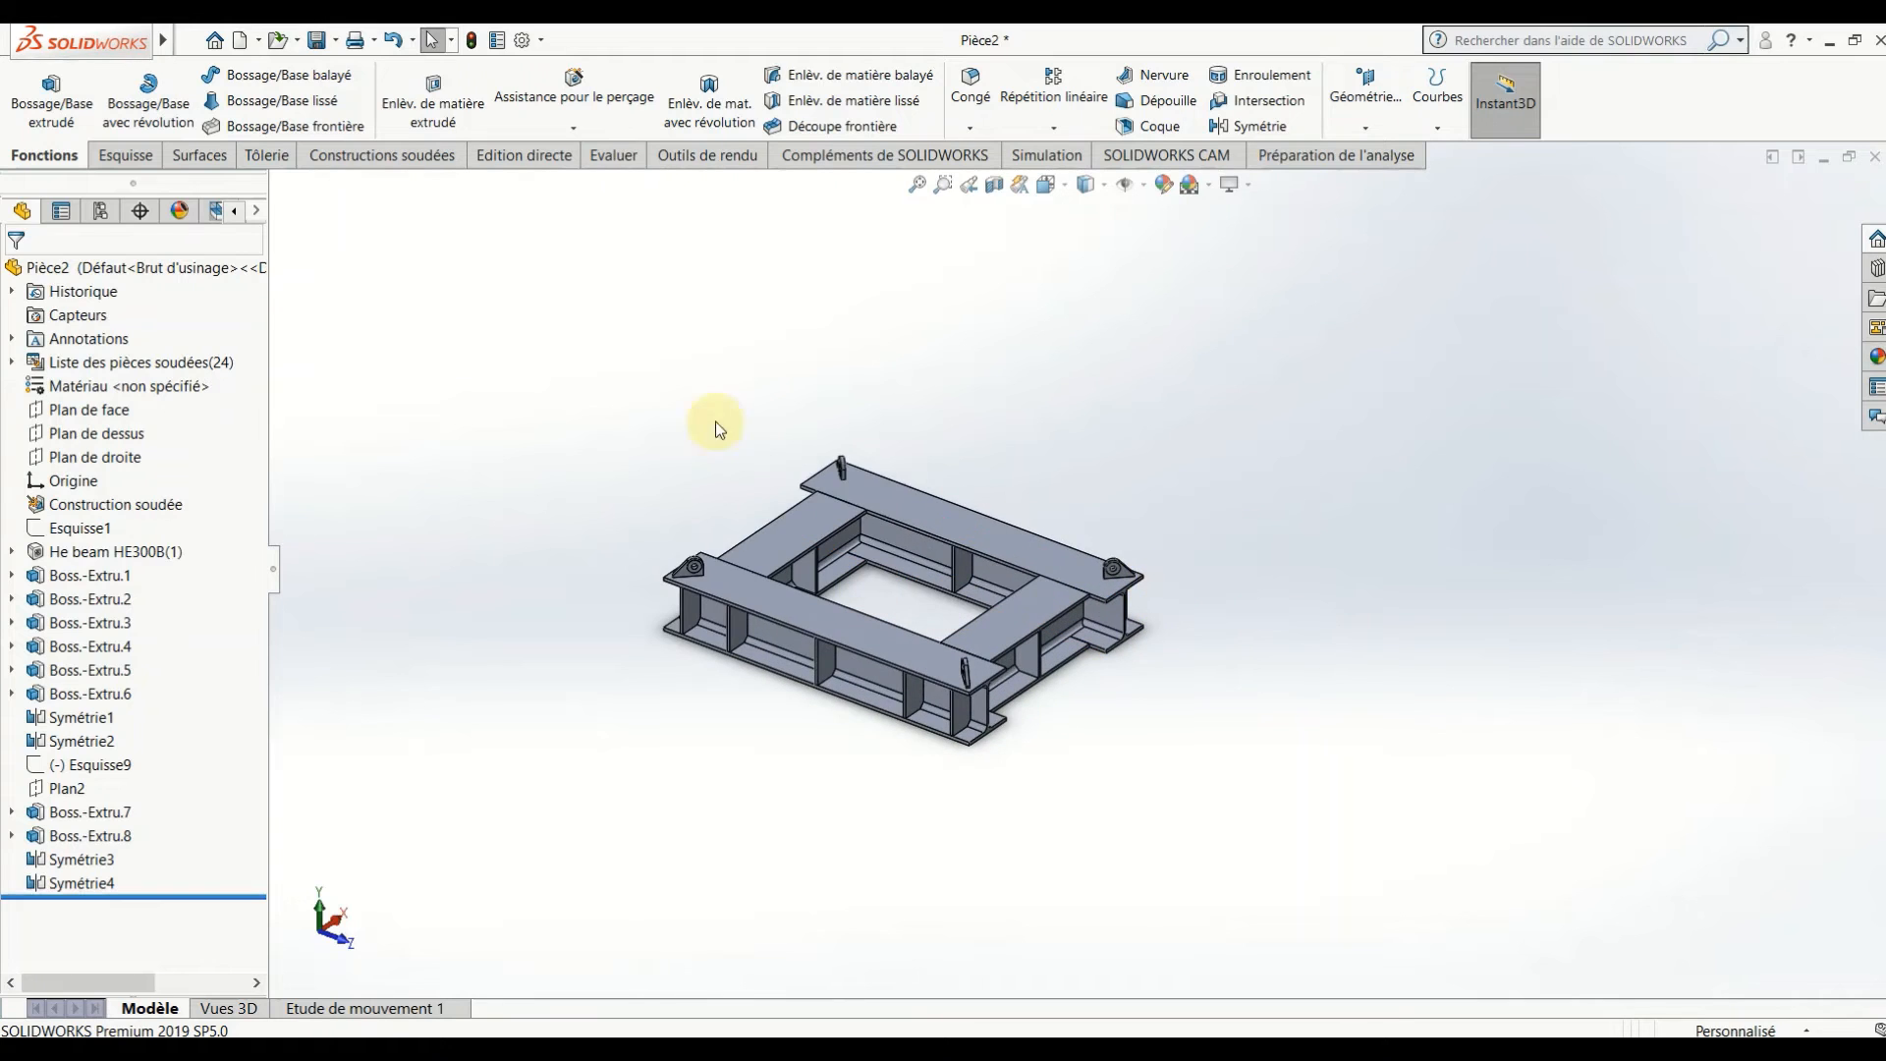
right_click(79, 395)
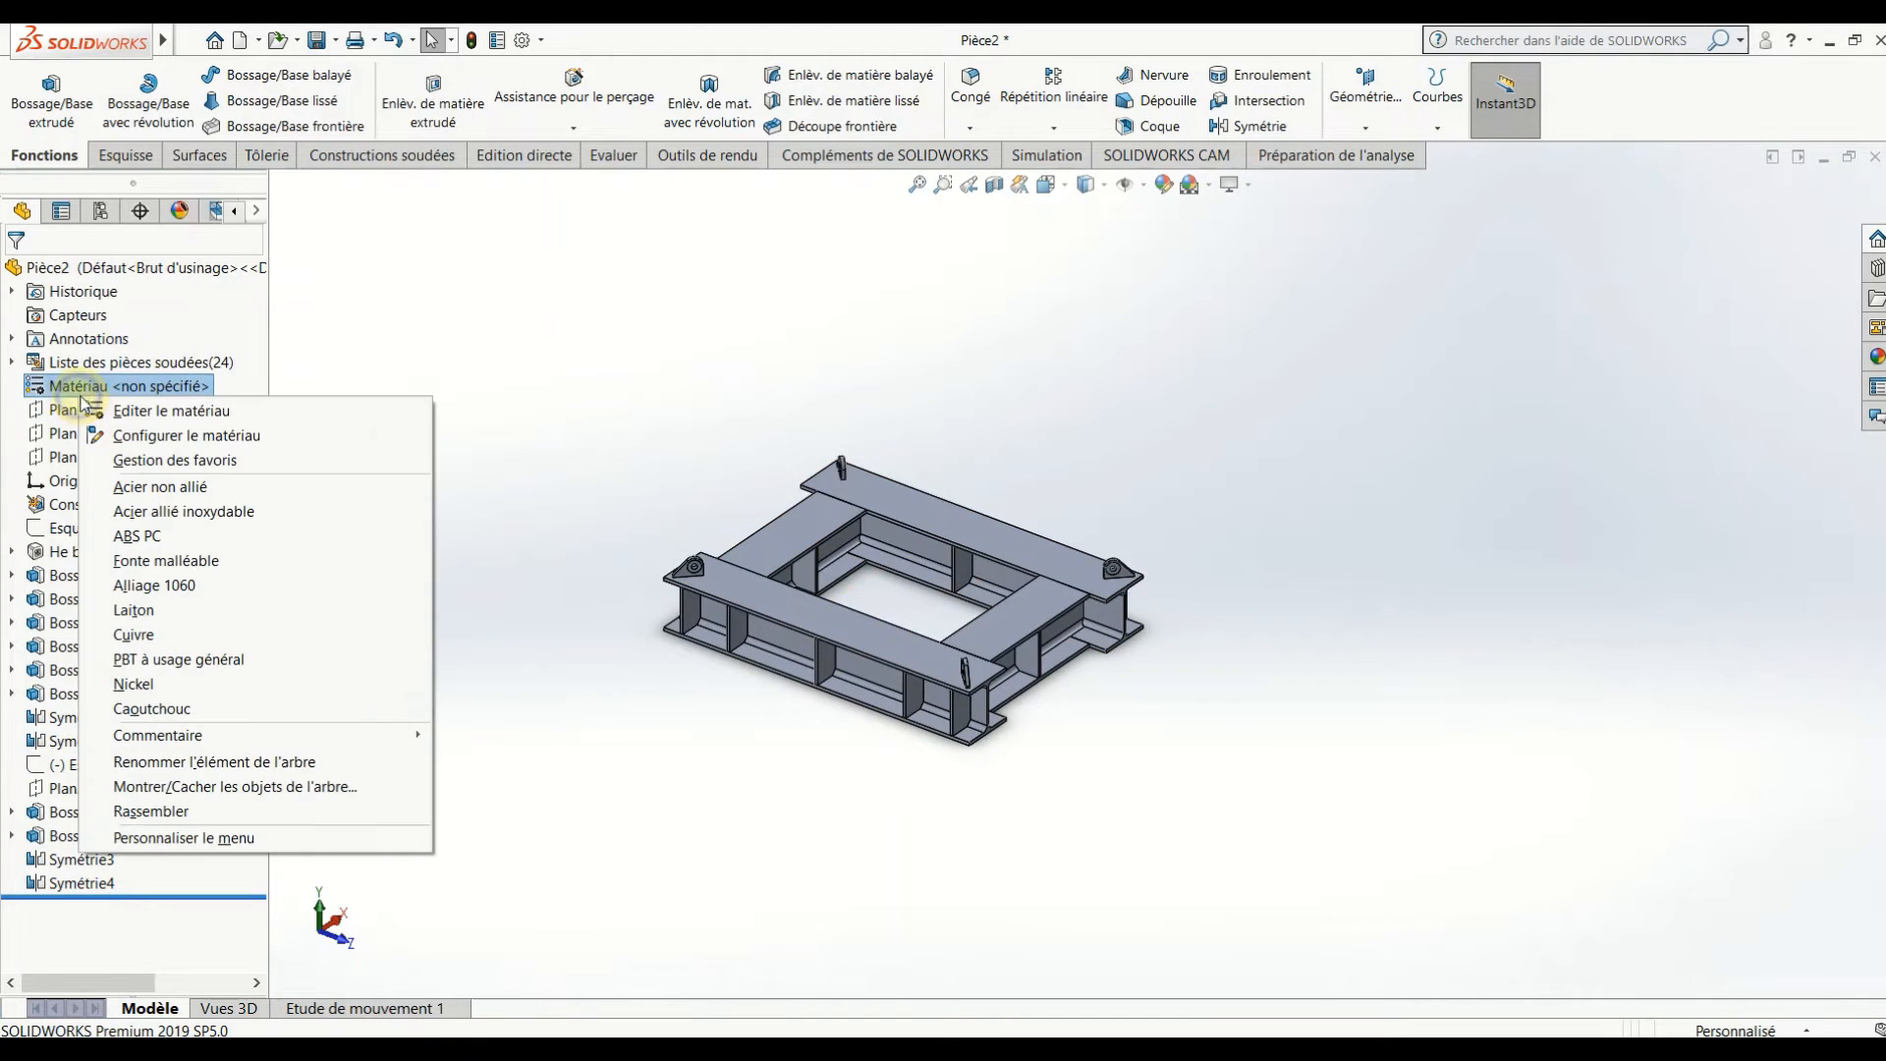
left_click(139, 408)
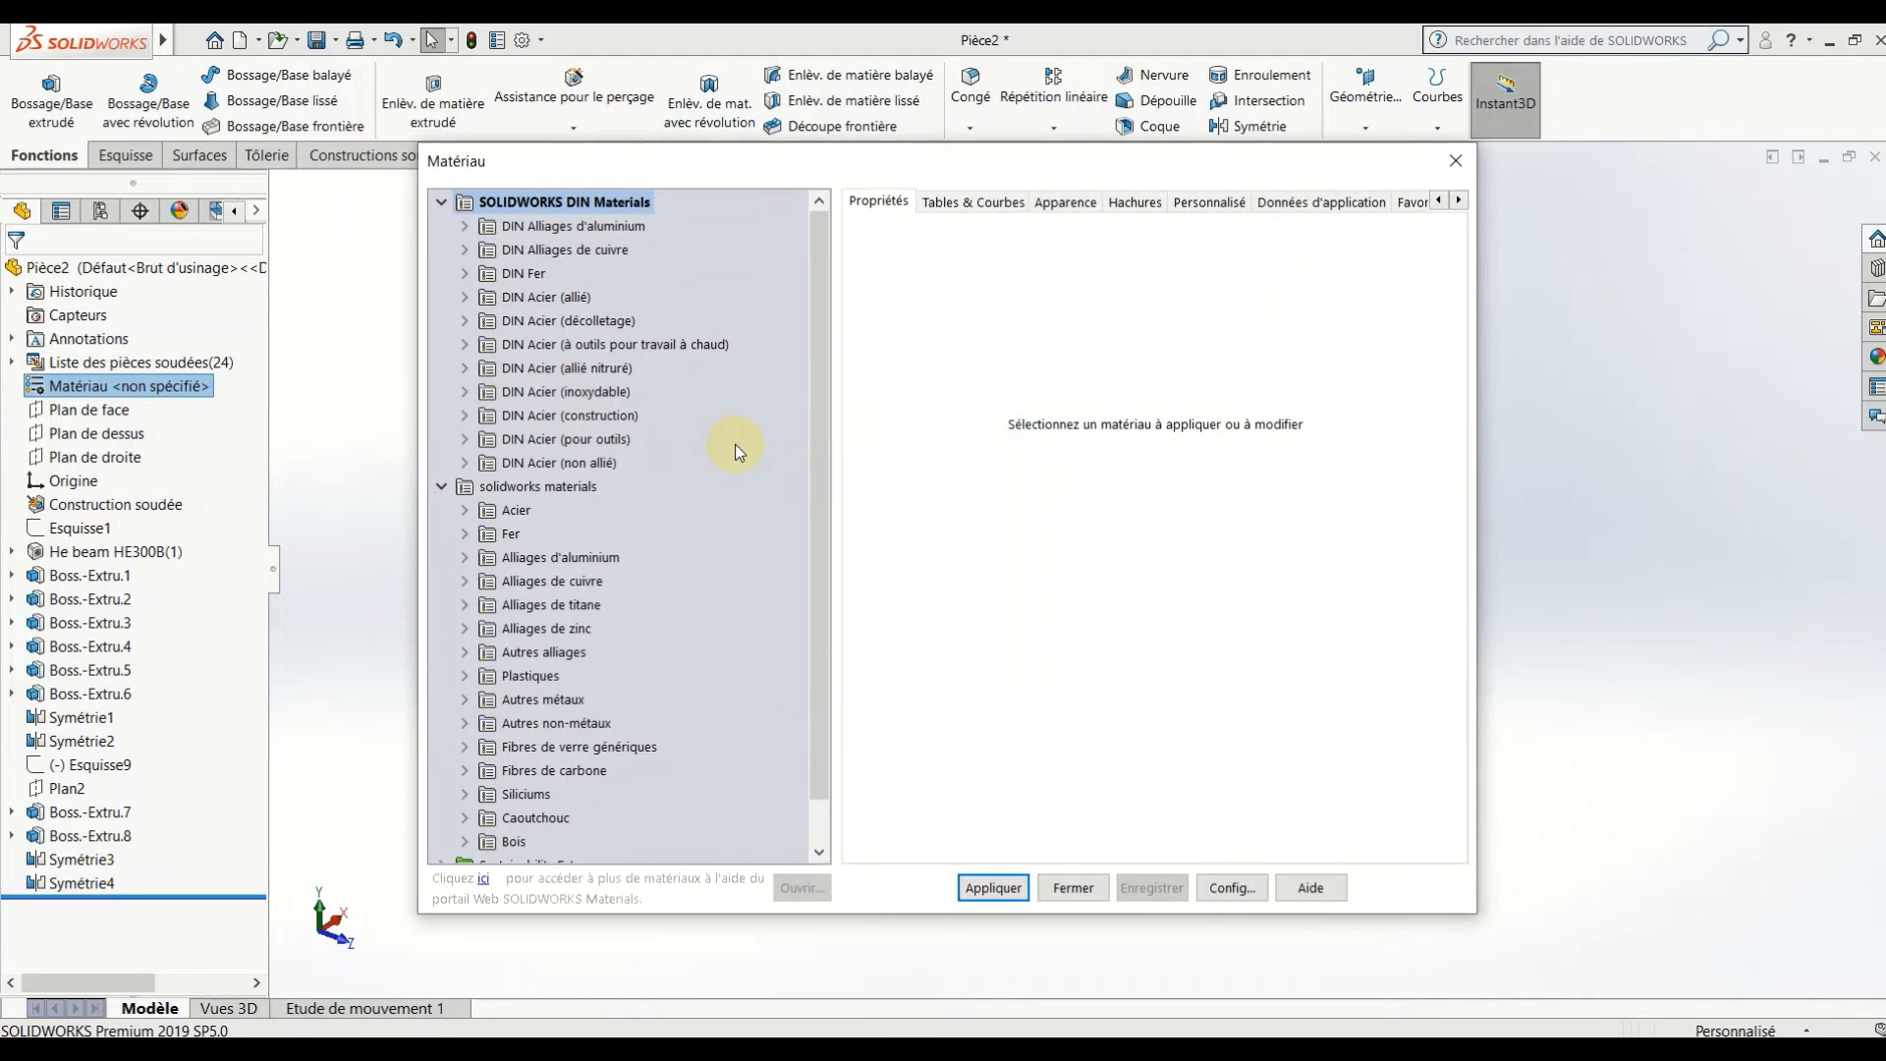
left_click(537, 416)
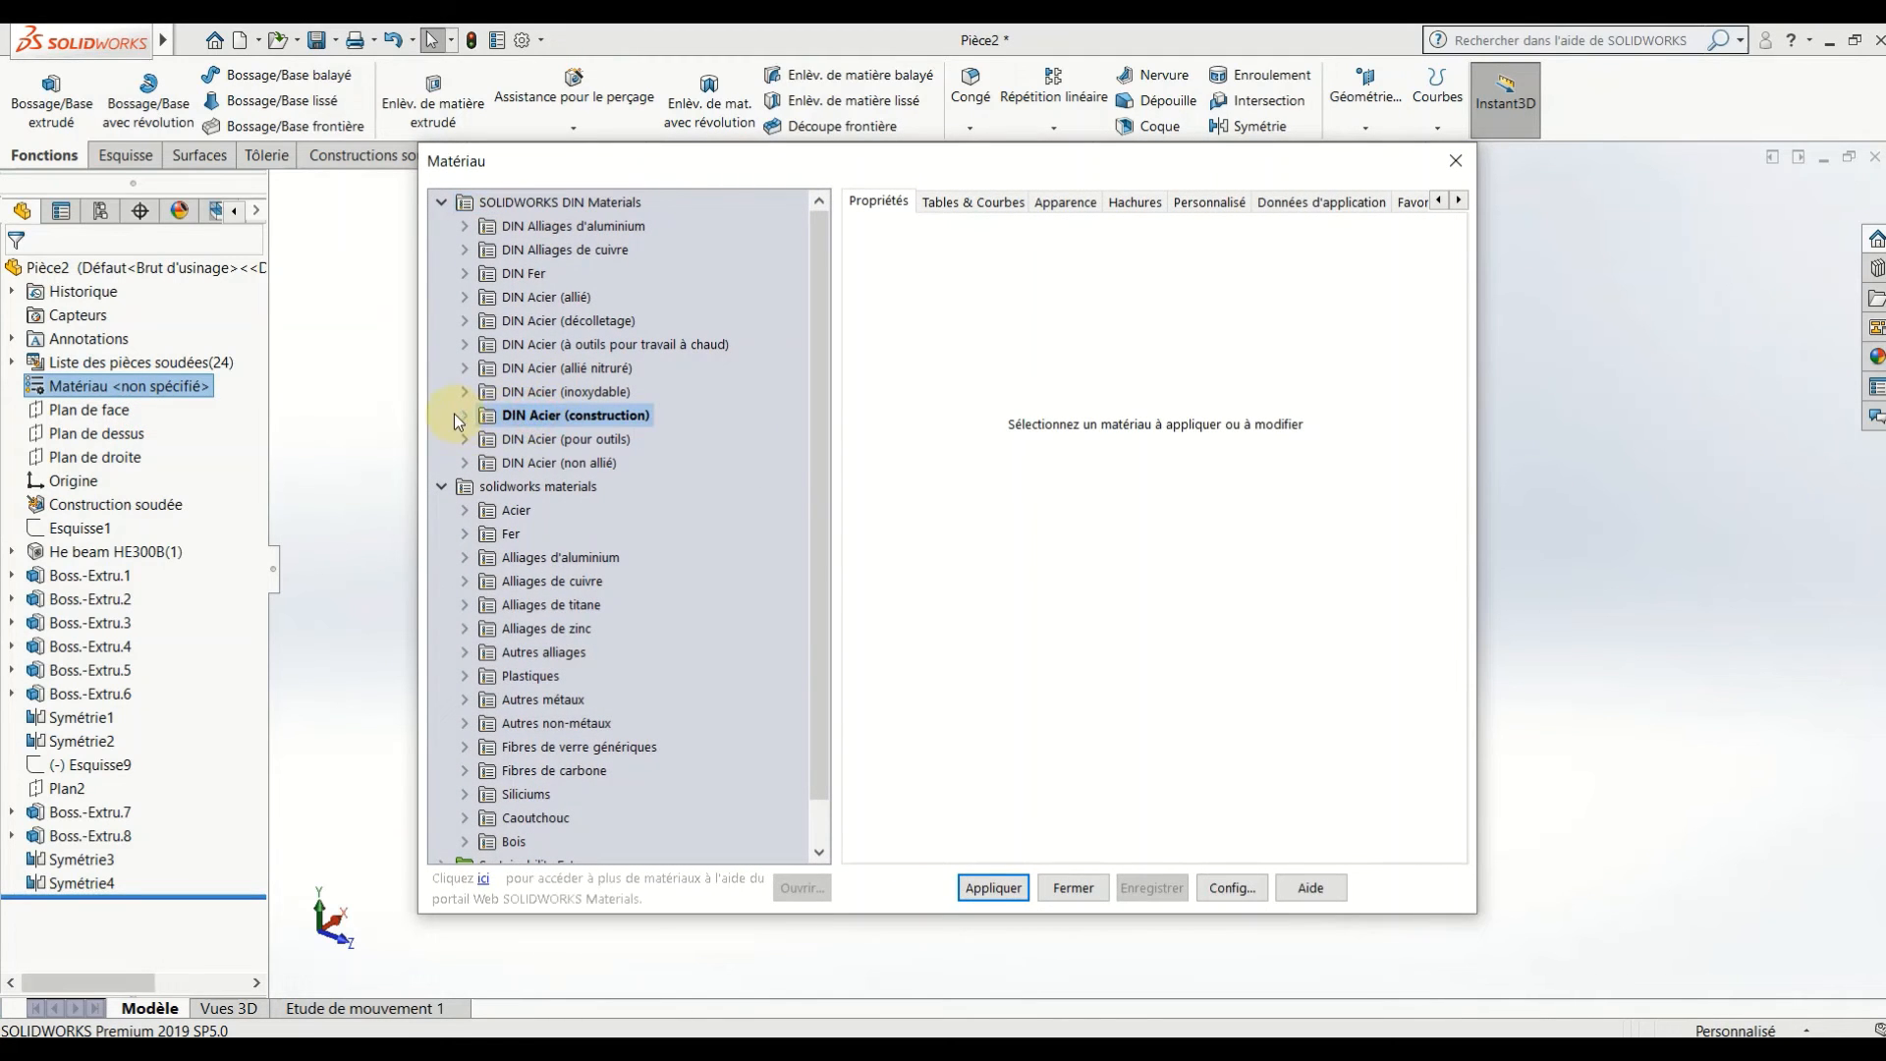
left_click(459, 416)
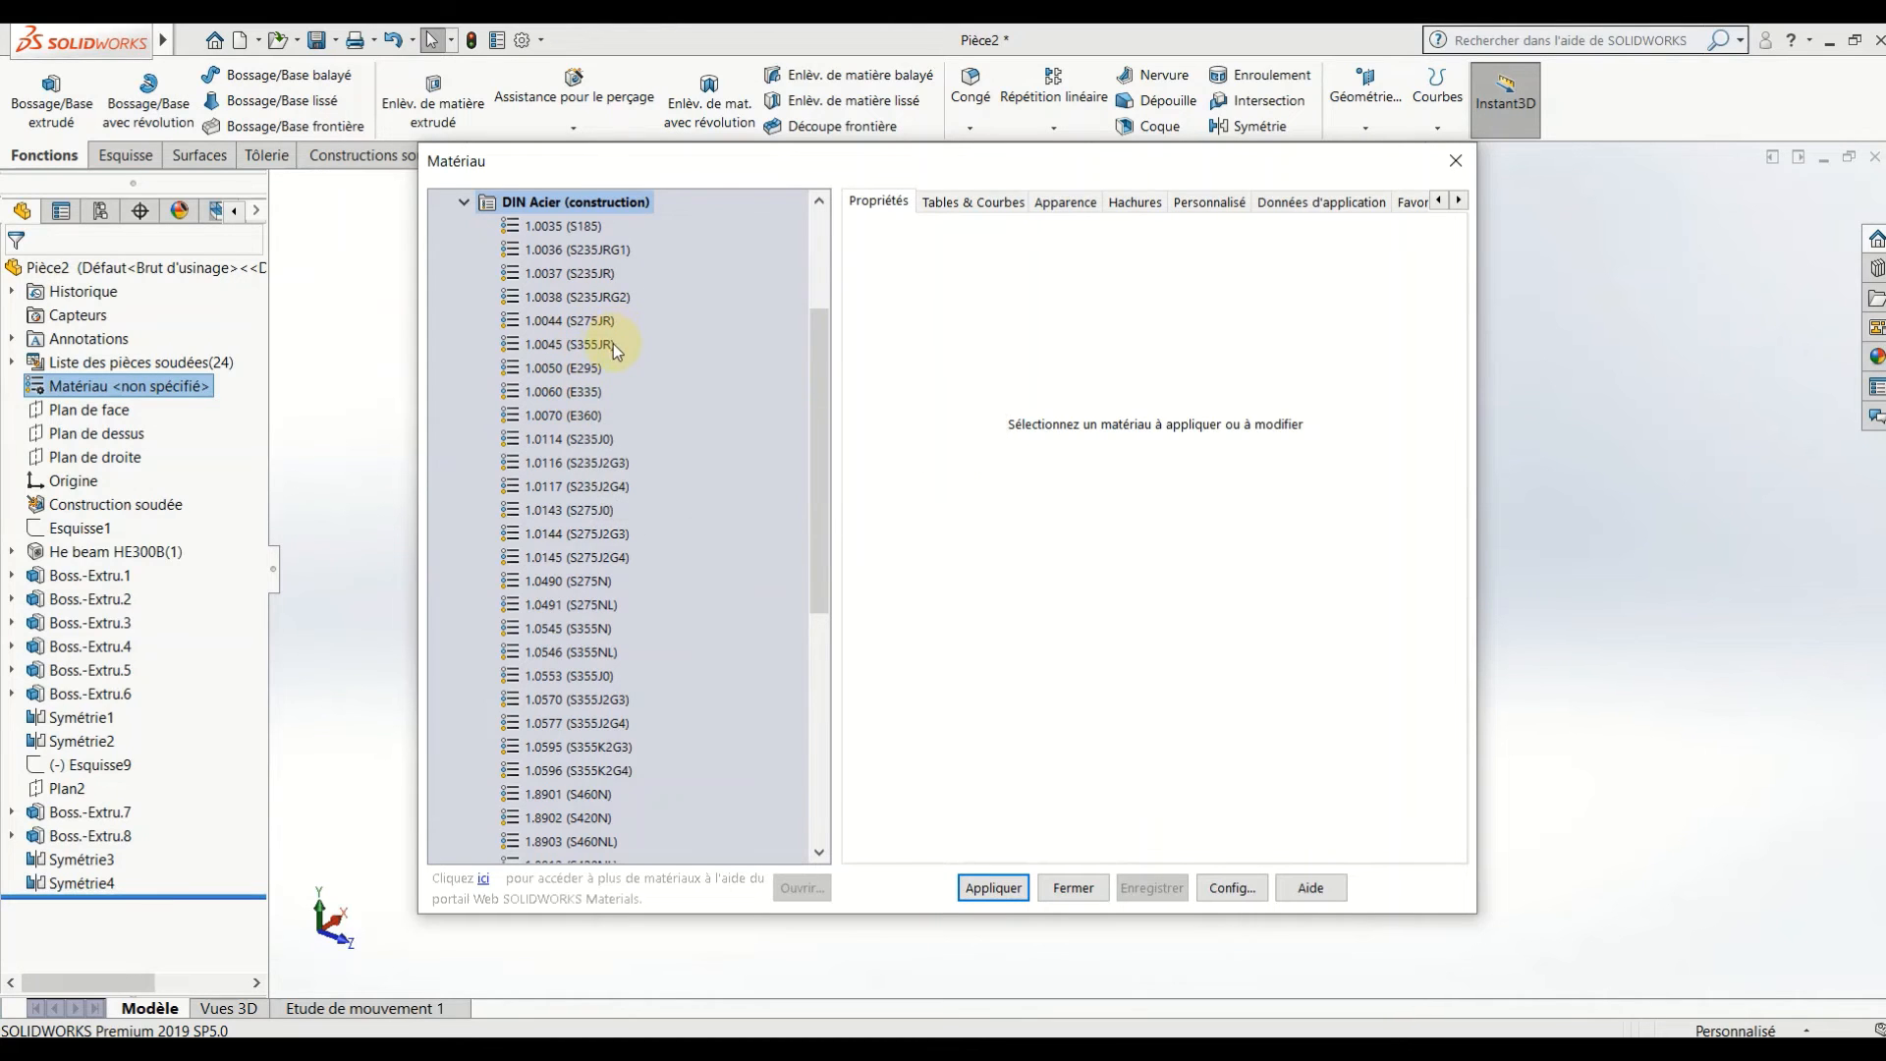
mouse_move(594, 685)
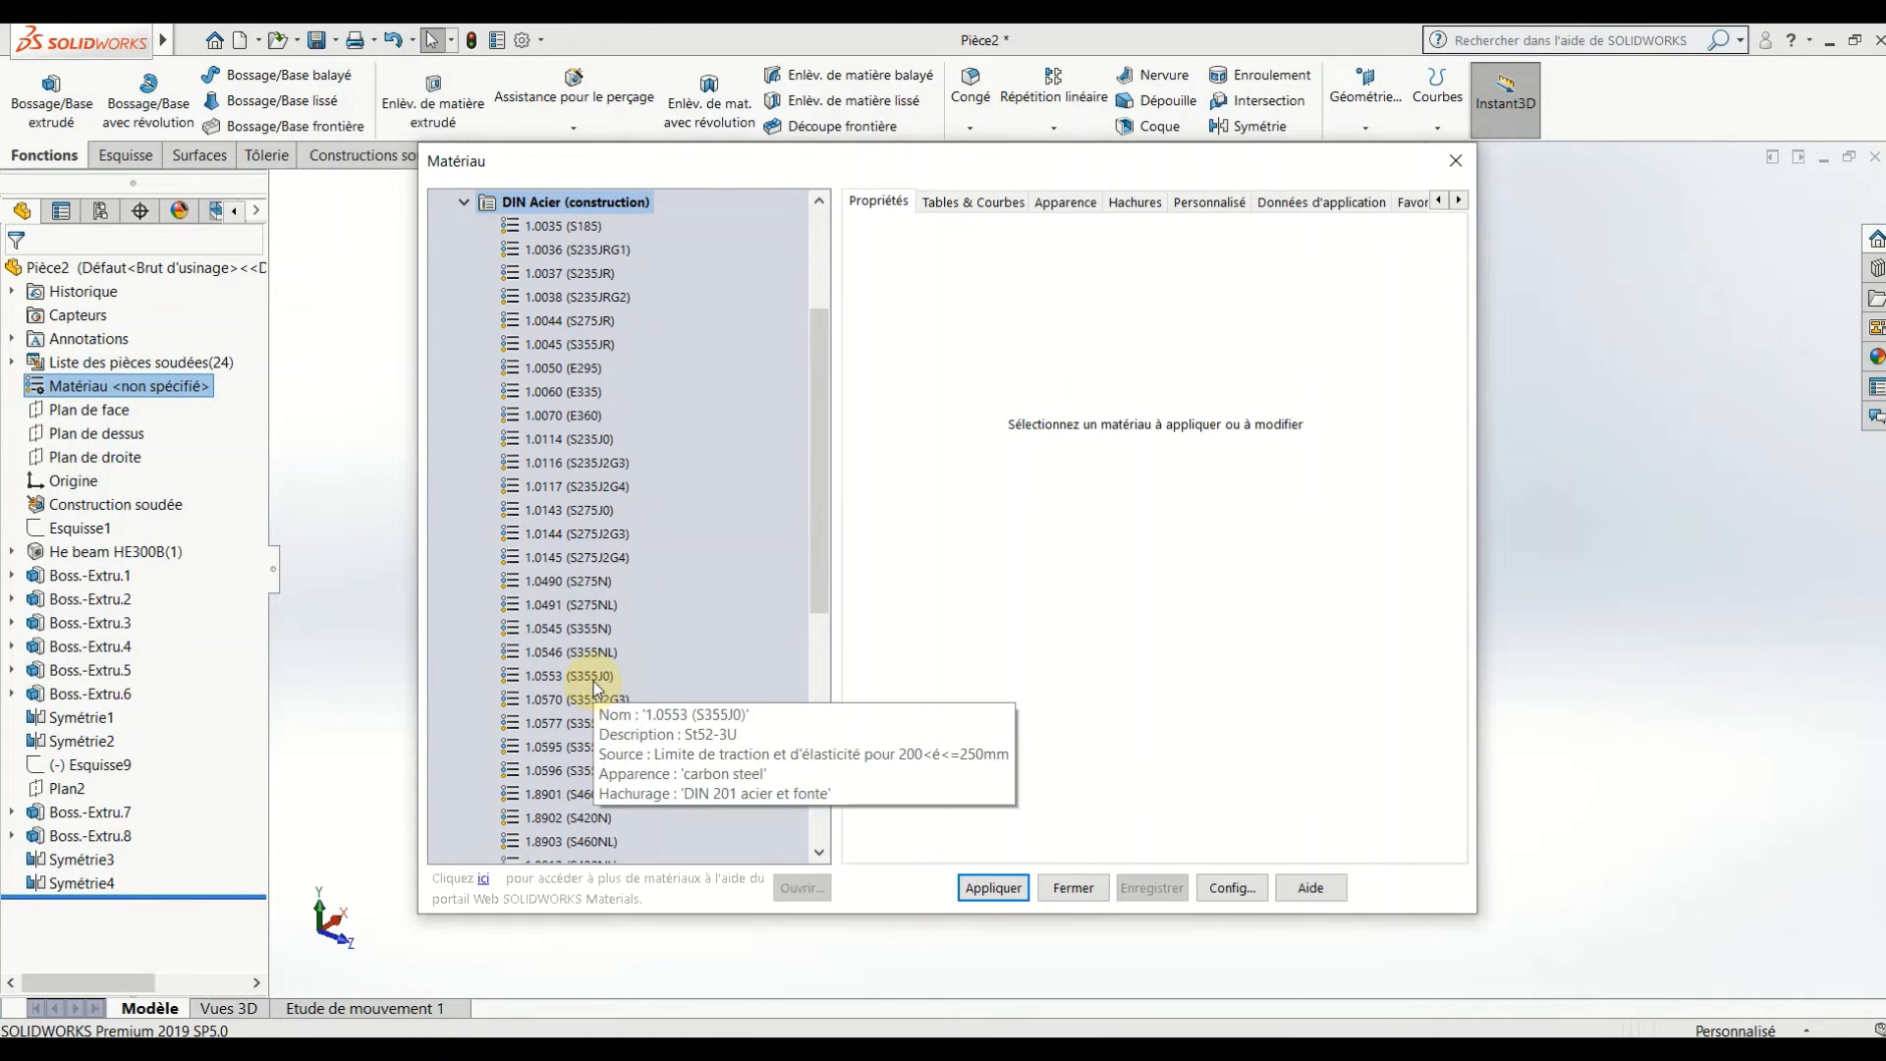
left_click(594, 678)
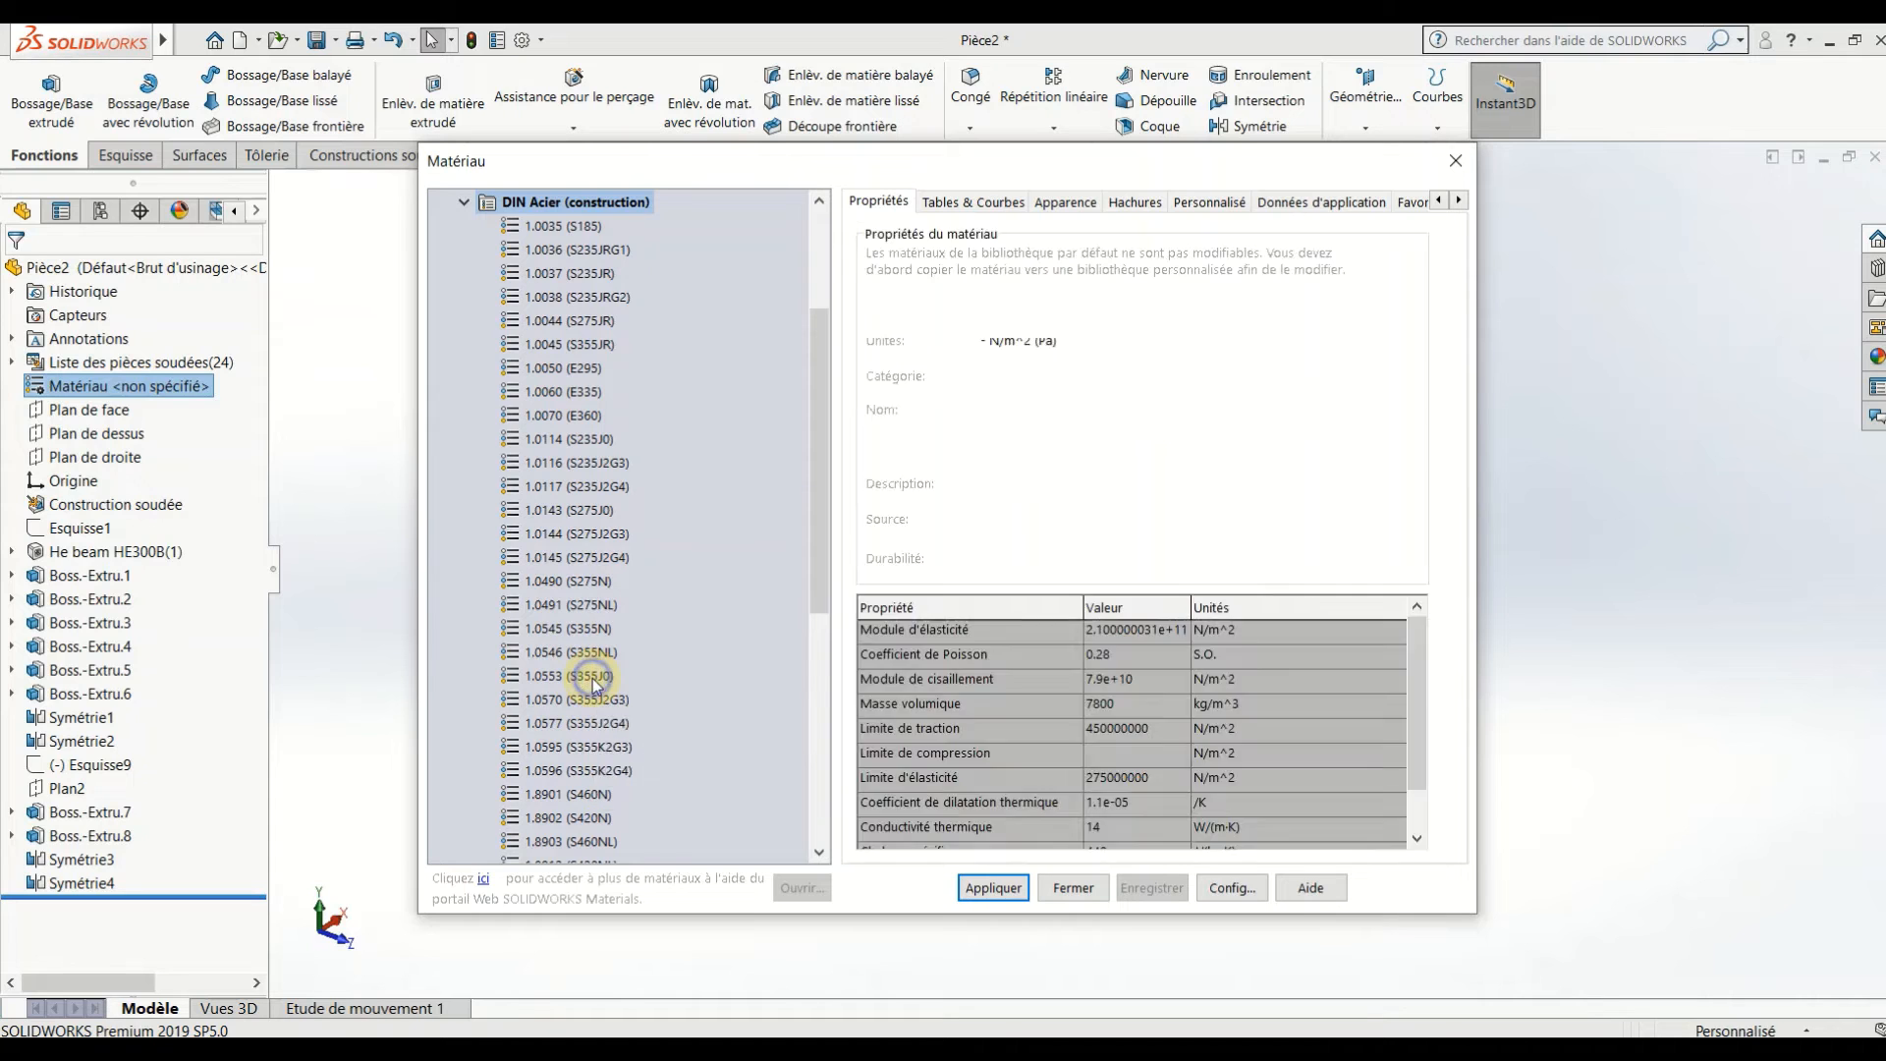
right_click(599, 676)
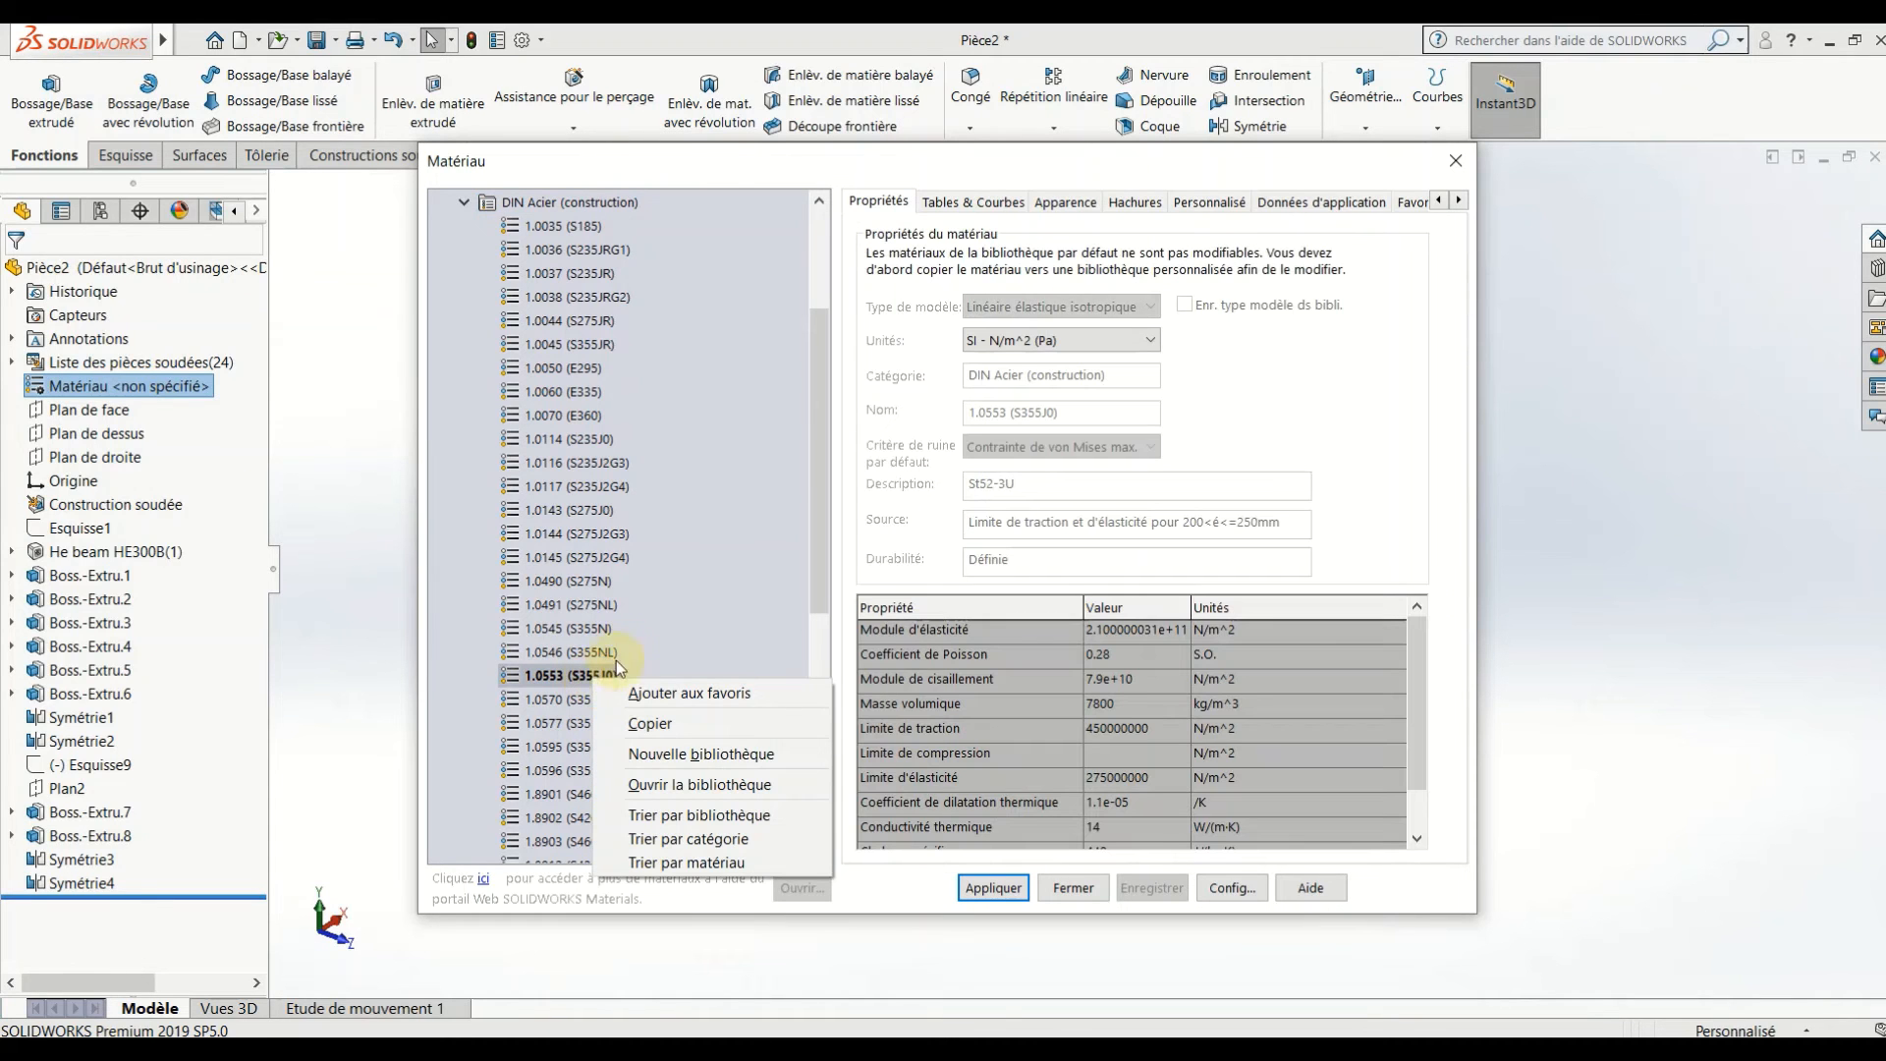
left_click(588, 321)
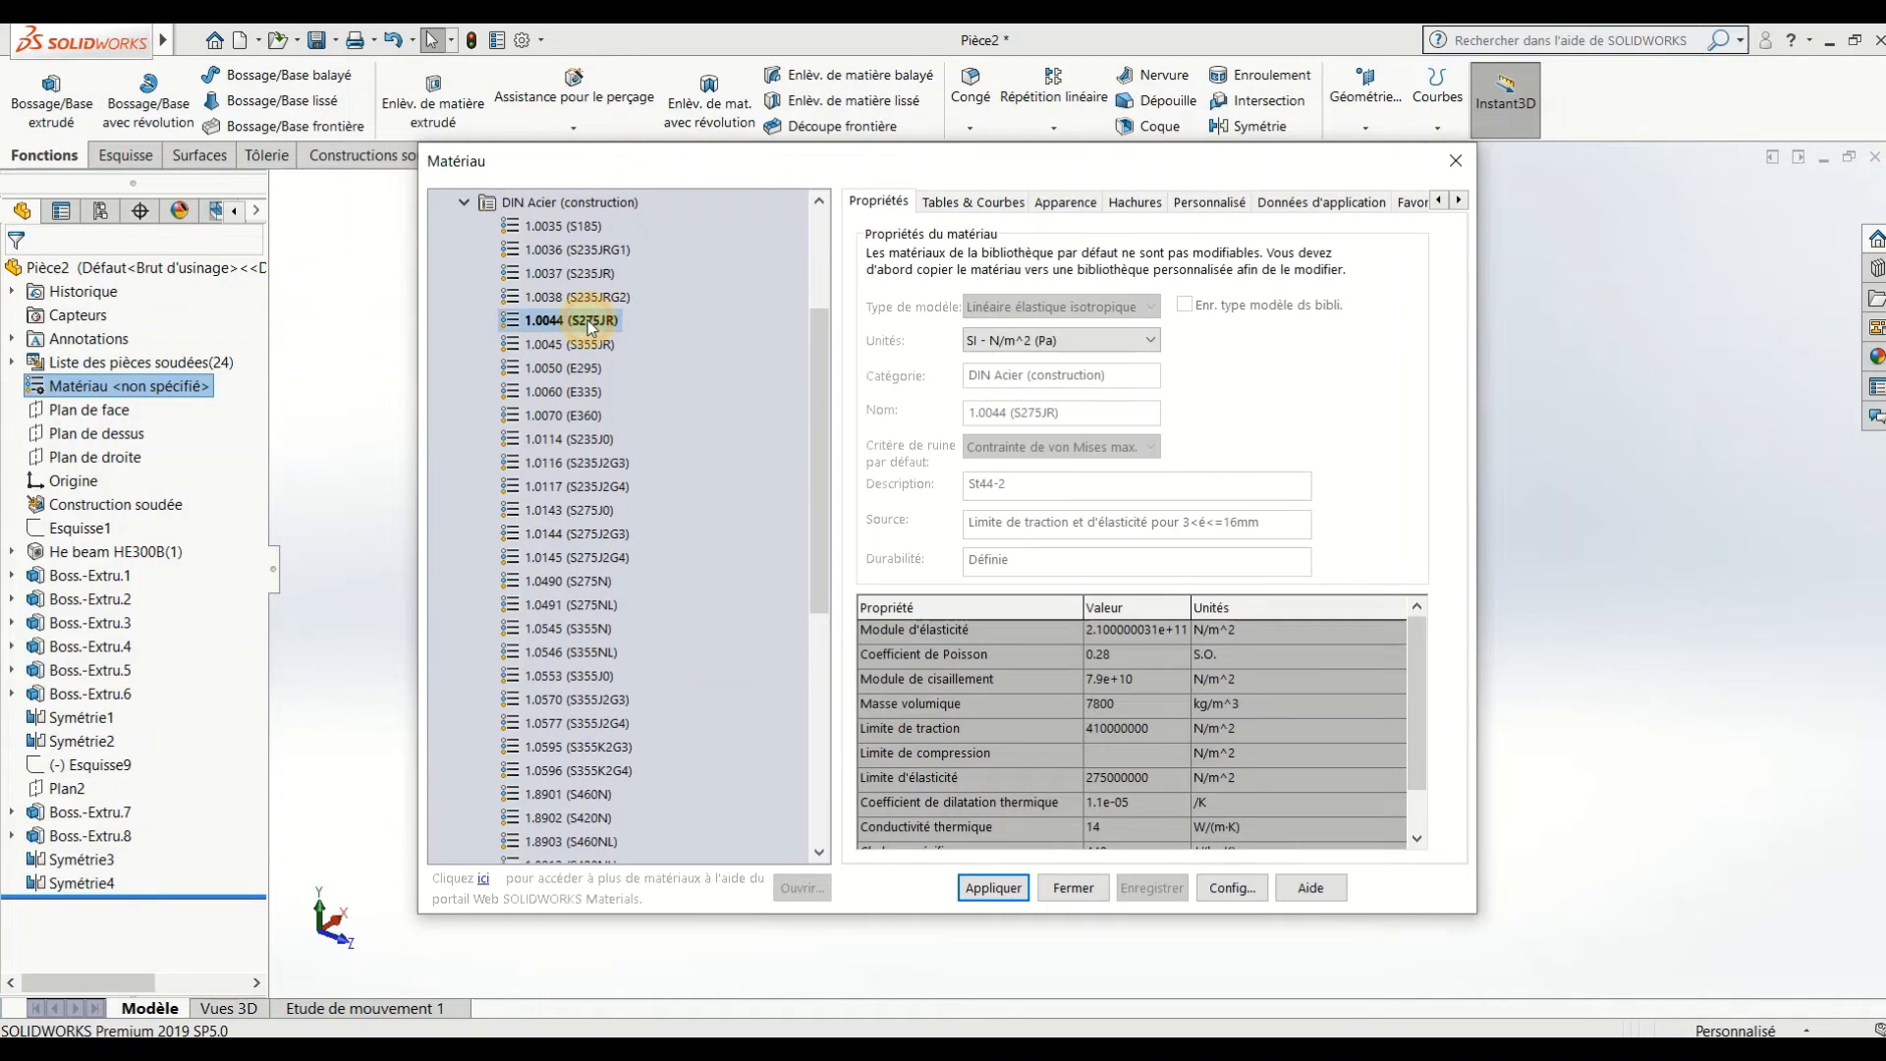
left_click(1000, 889)
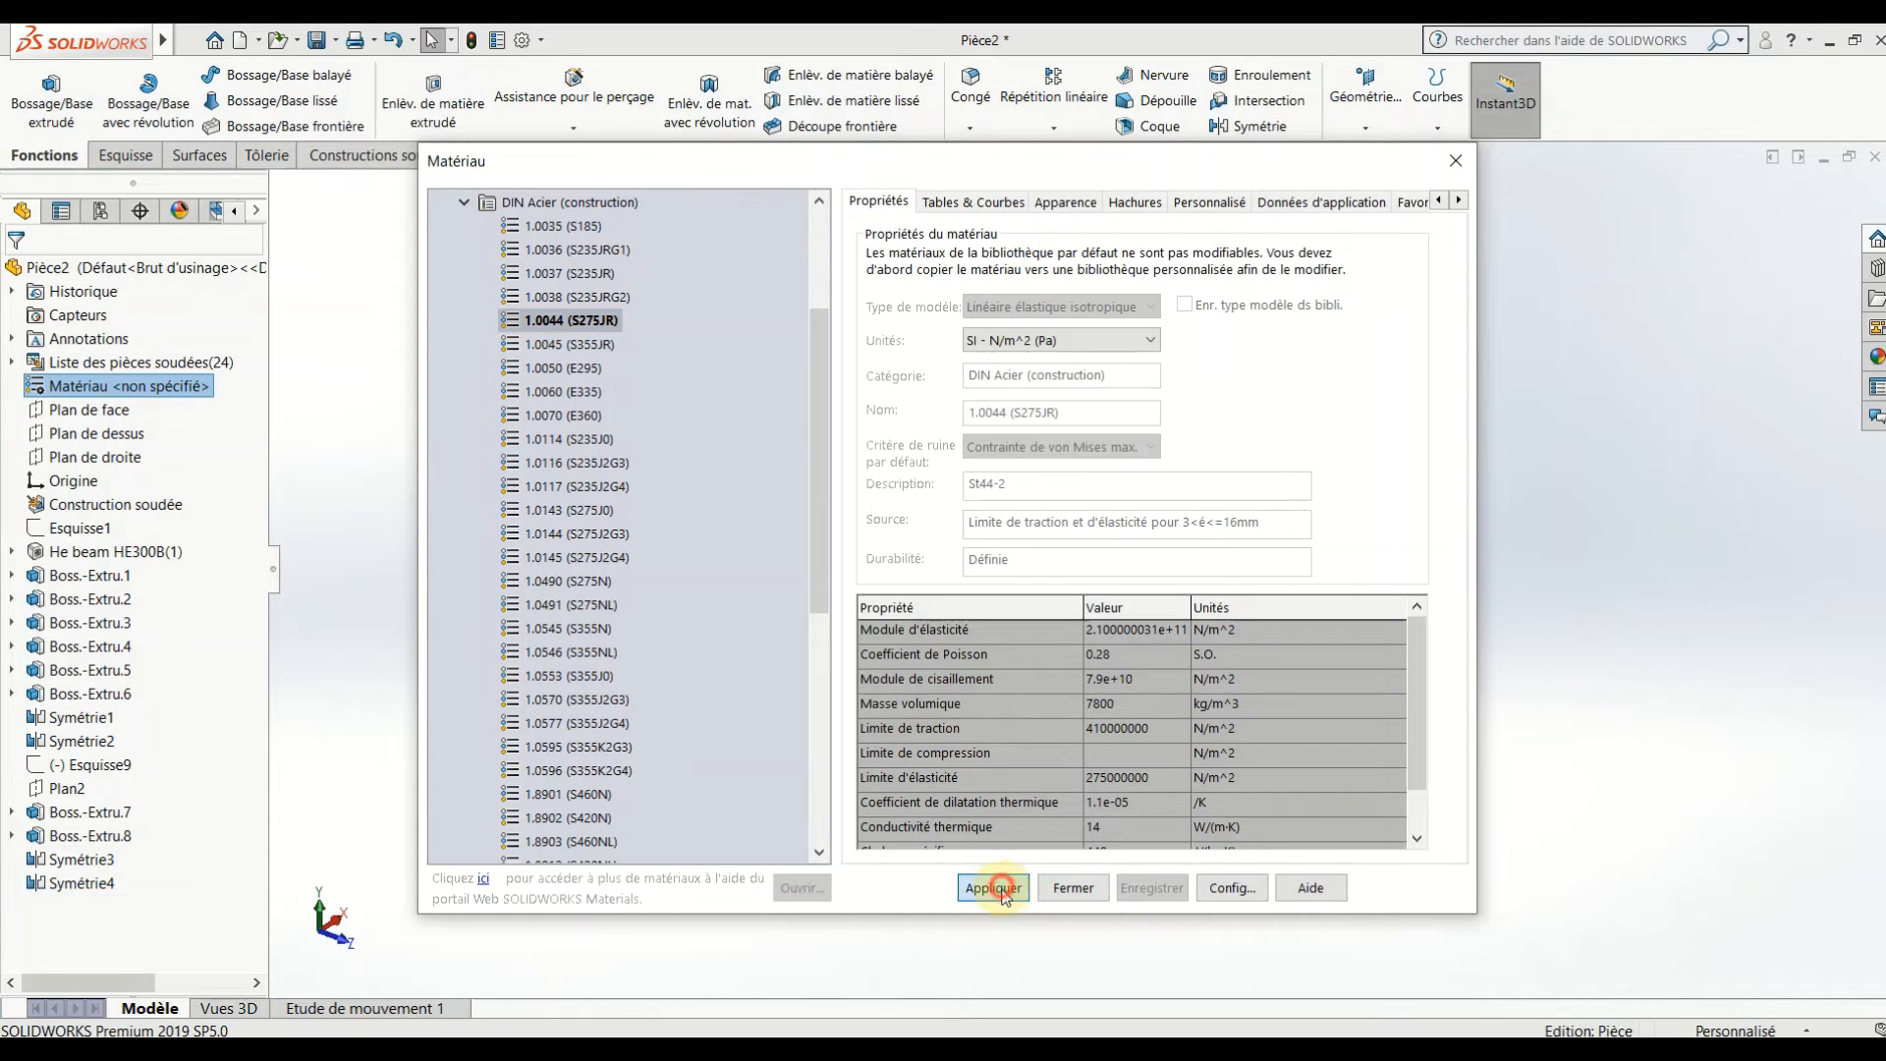
left_click(1069, 890)
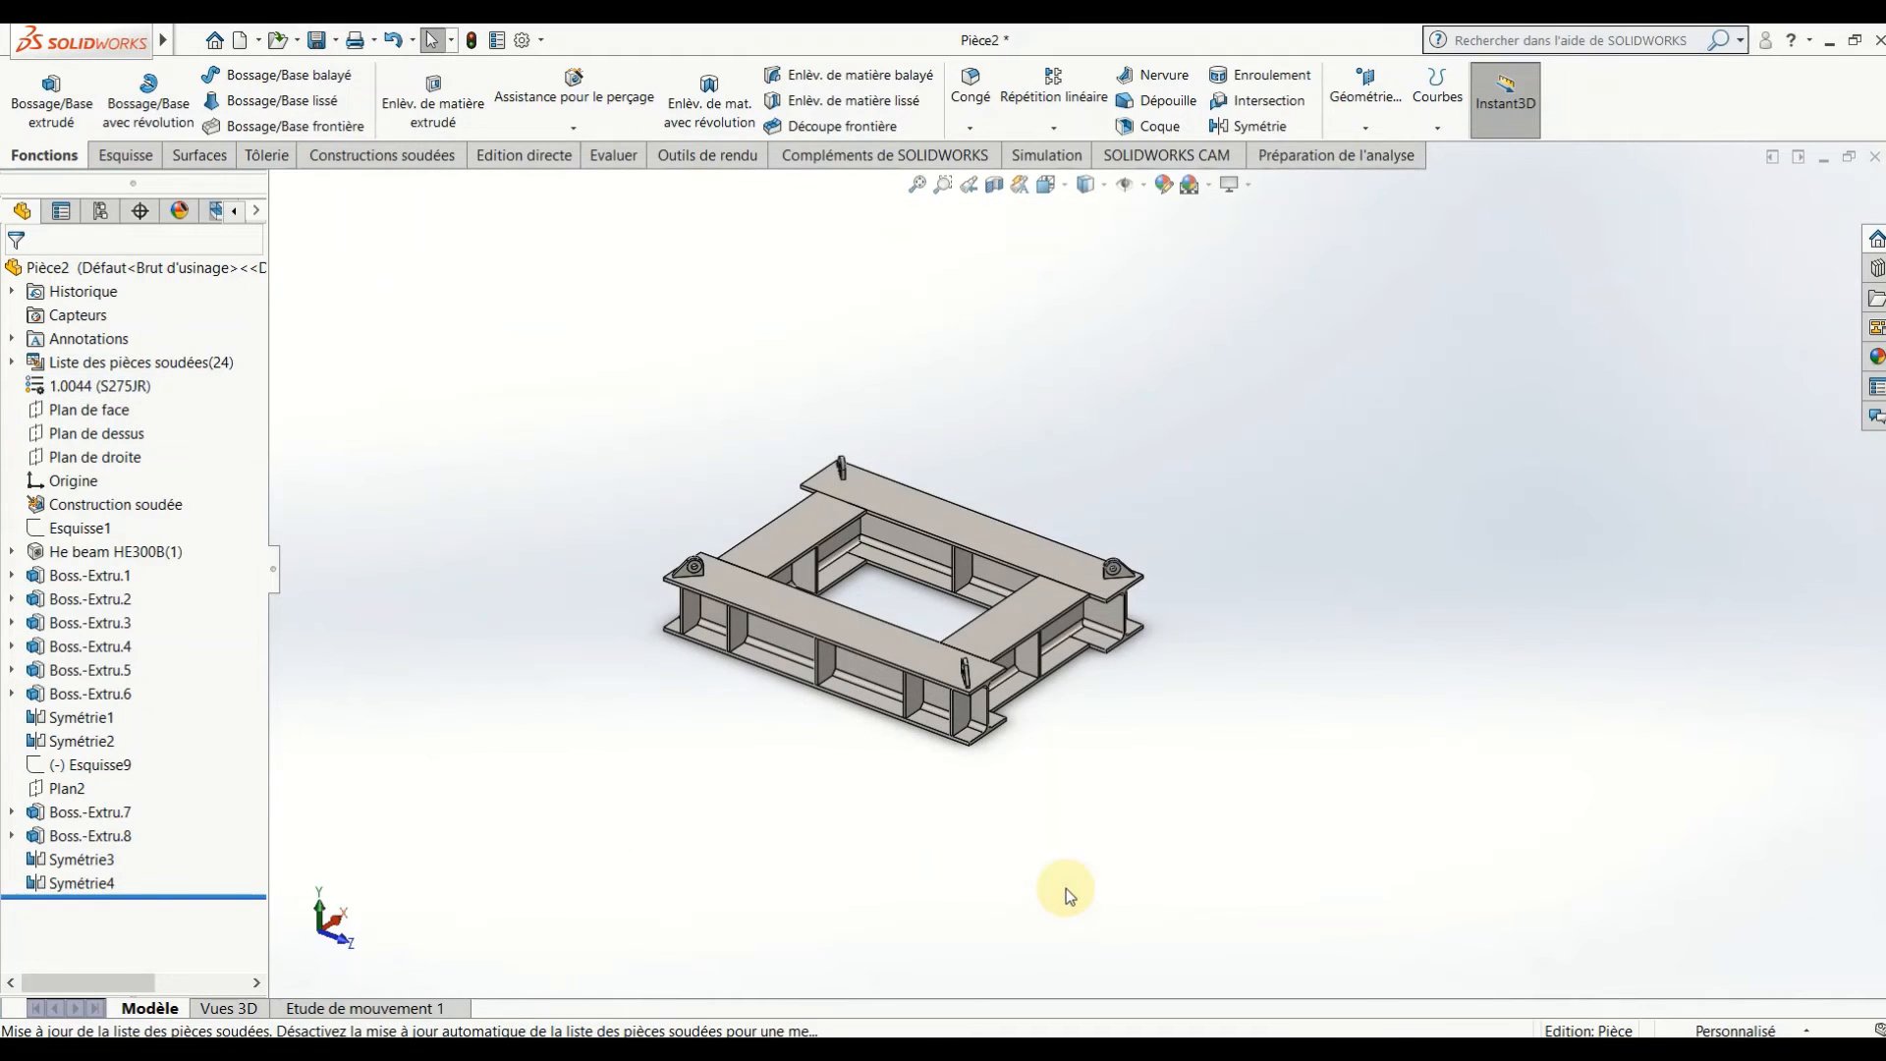
scroll(866, 595, "up", 3)
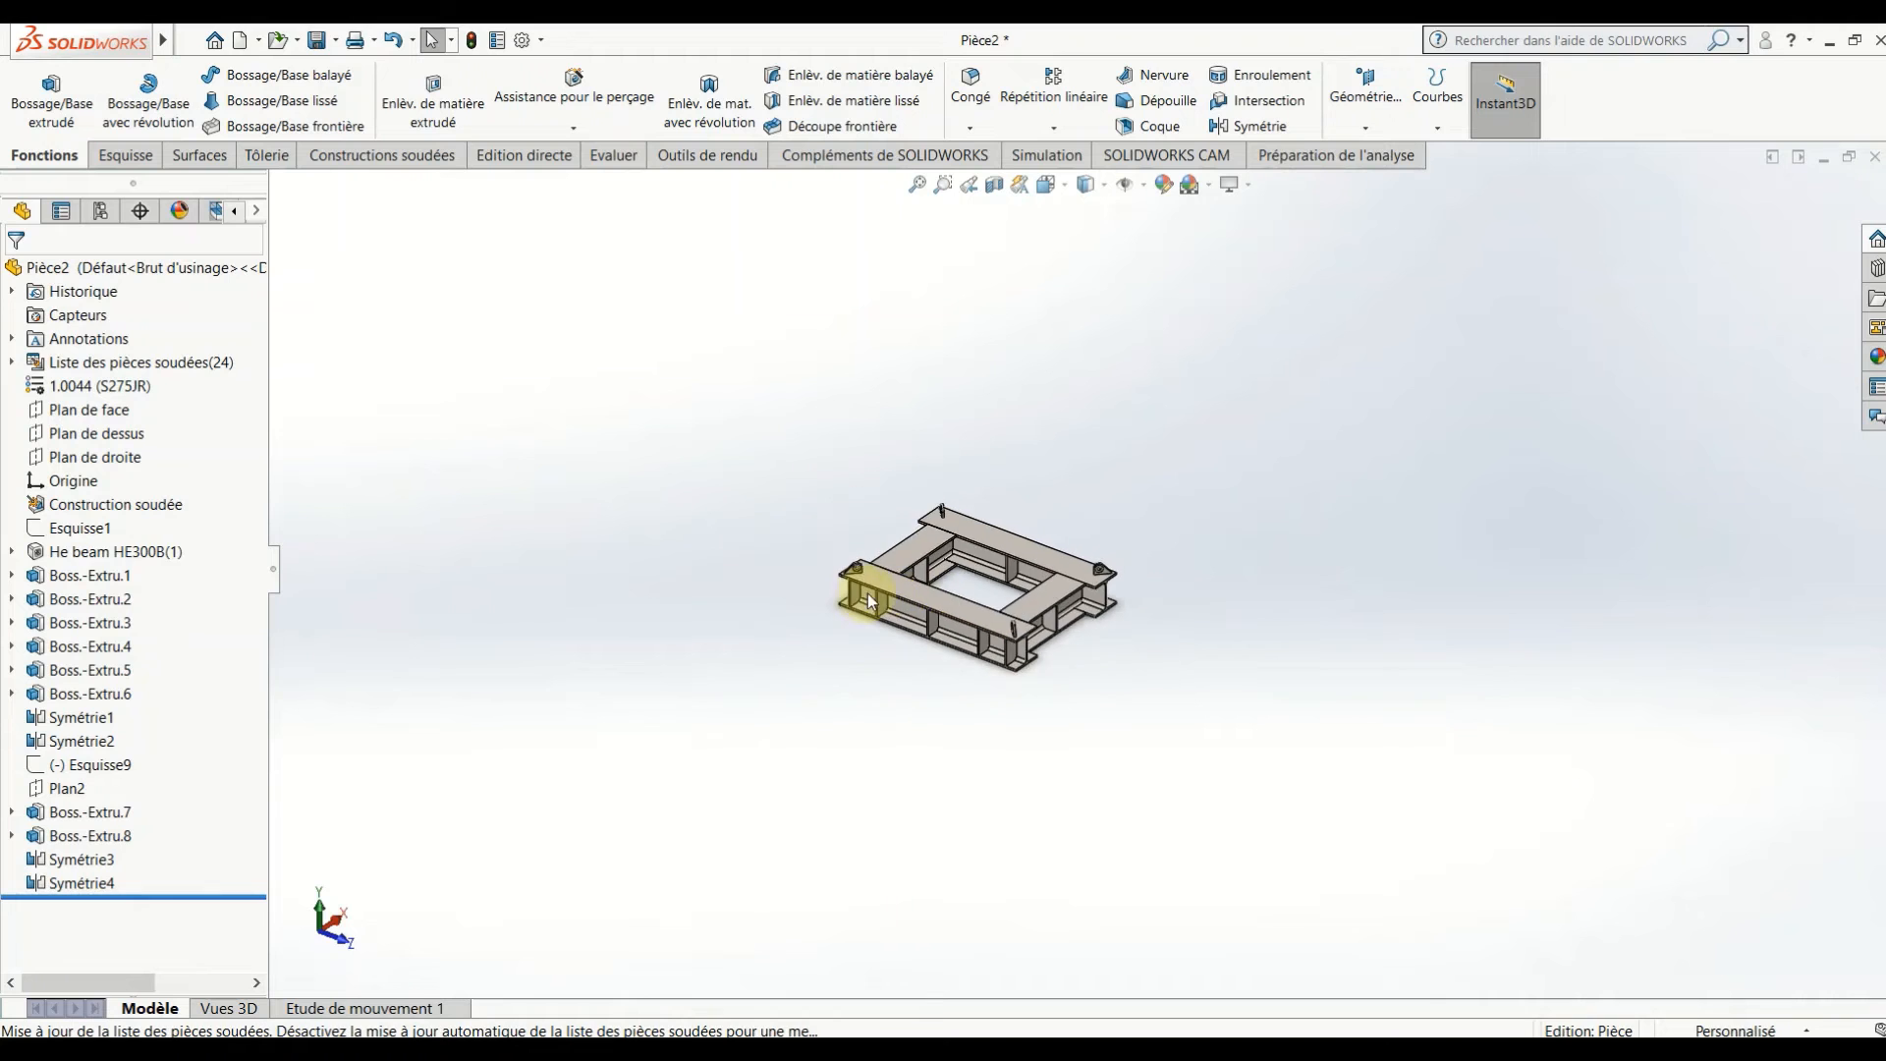
scroll(871, 593, "down", 4)
scroll(1406, 609, "down", 3)
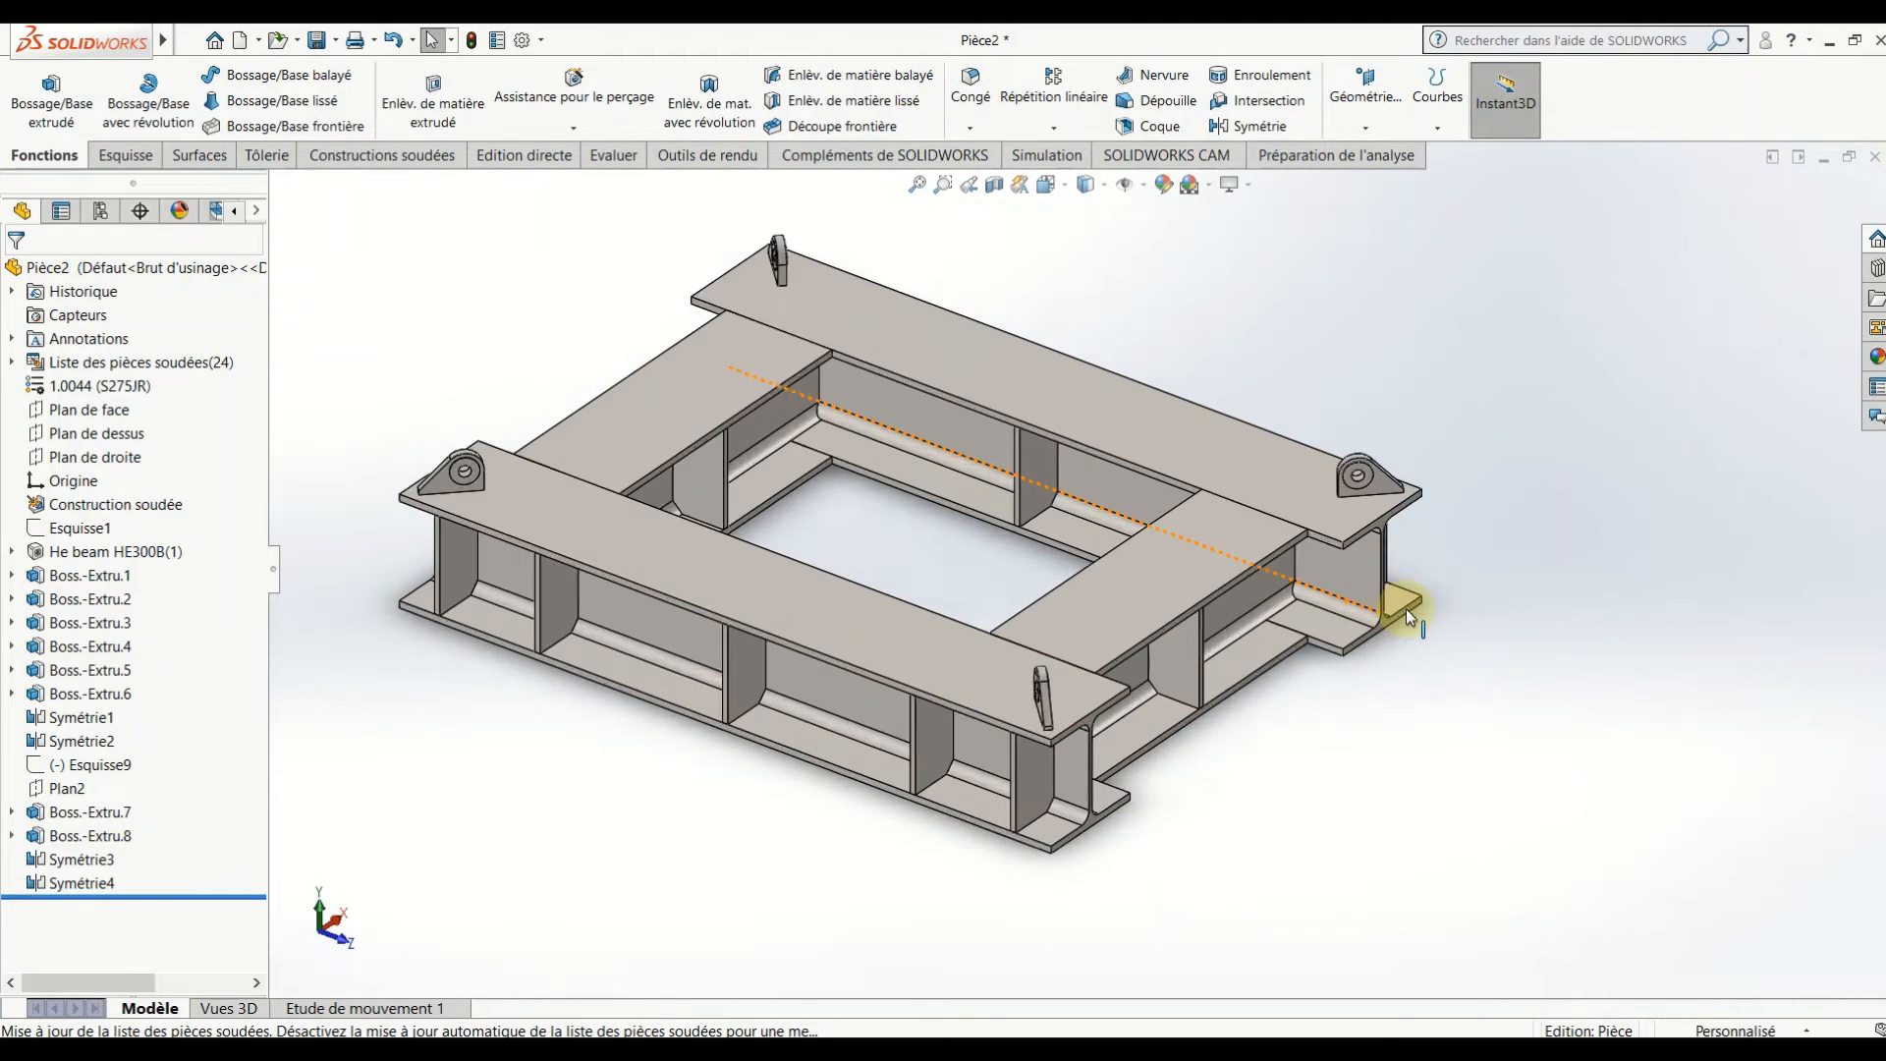
scroll(1010, 439, "up", 4)
scroll(981, 476, "down", 5)
scroll(982, 470, "up", 5)
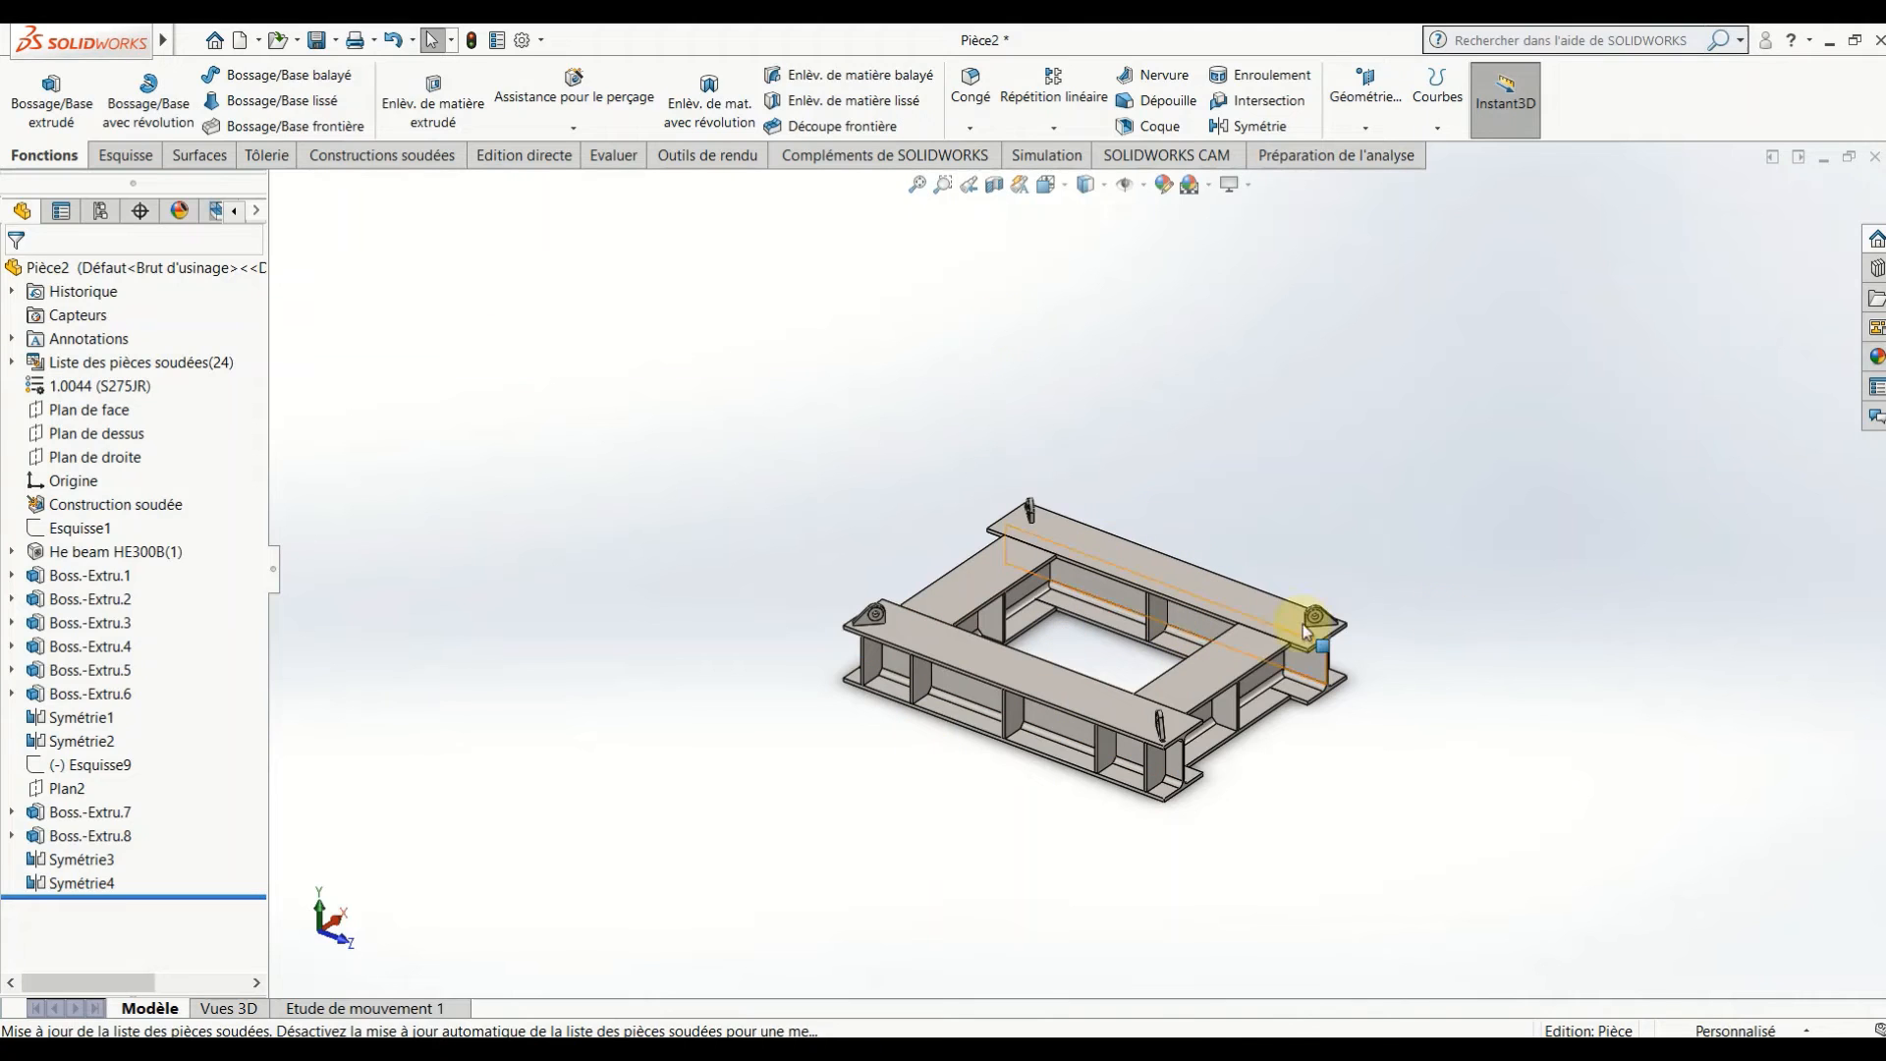
- Select the whole chassis and evaluate its mass properties
left_click_drag(1566, 333, 737, 864)
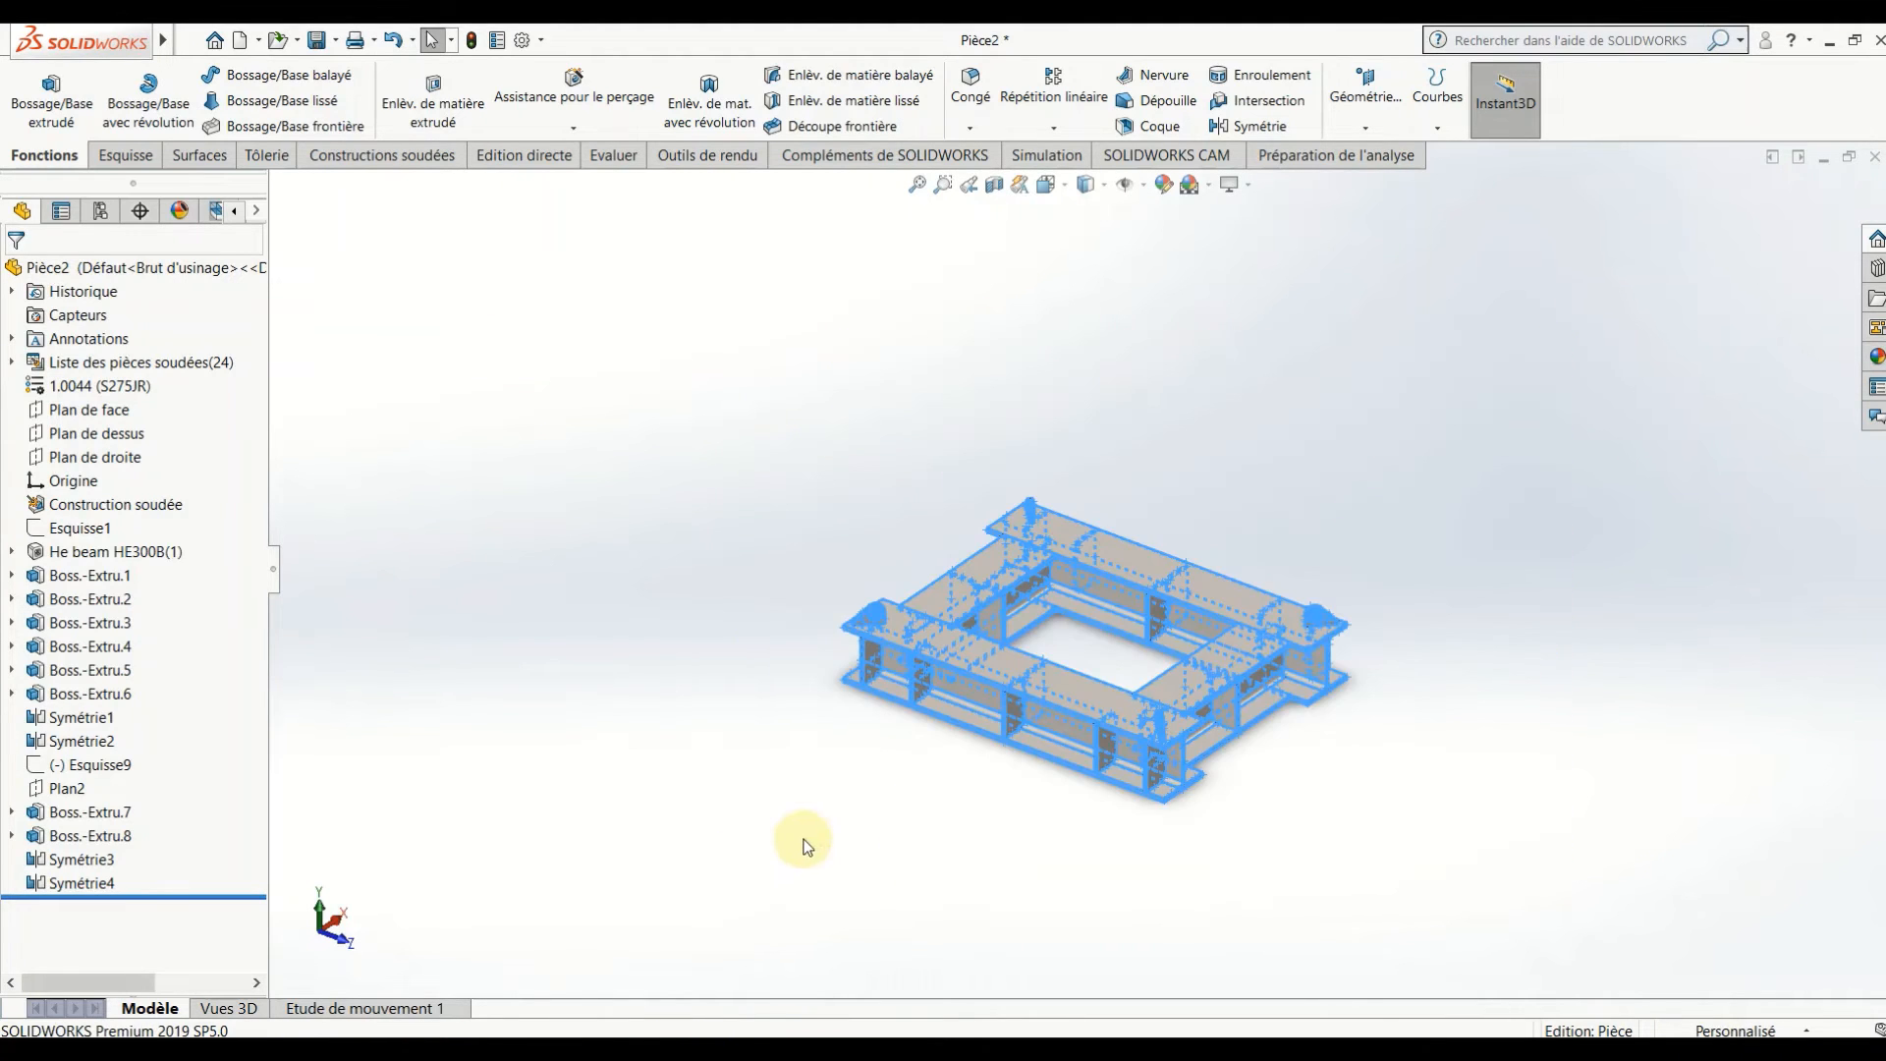
left_click(611, 155)
left_click(401, 130)
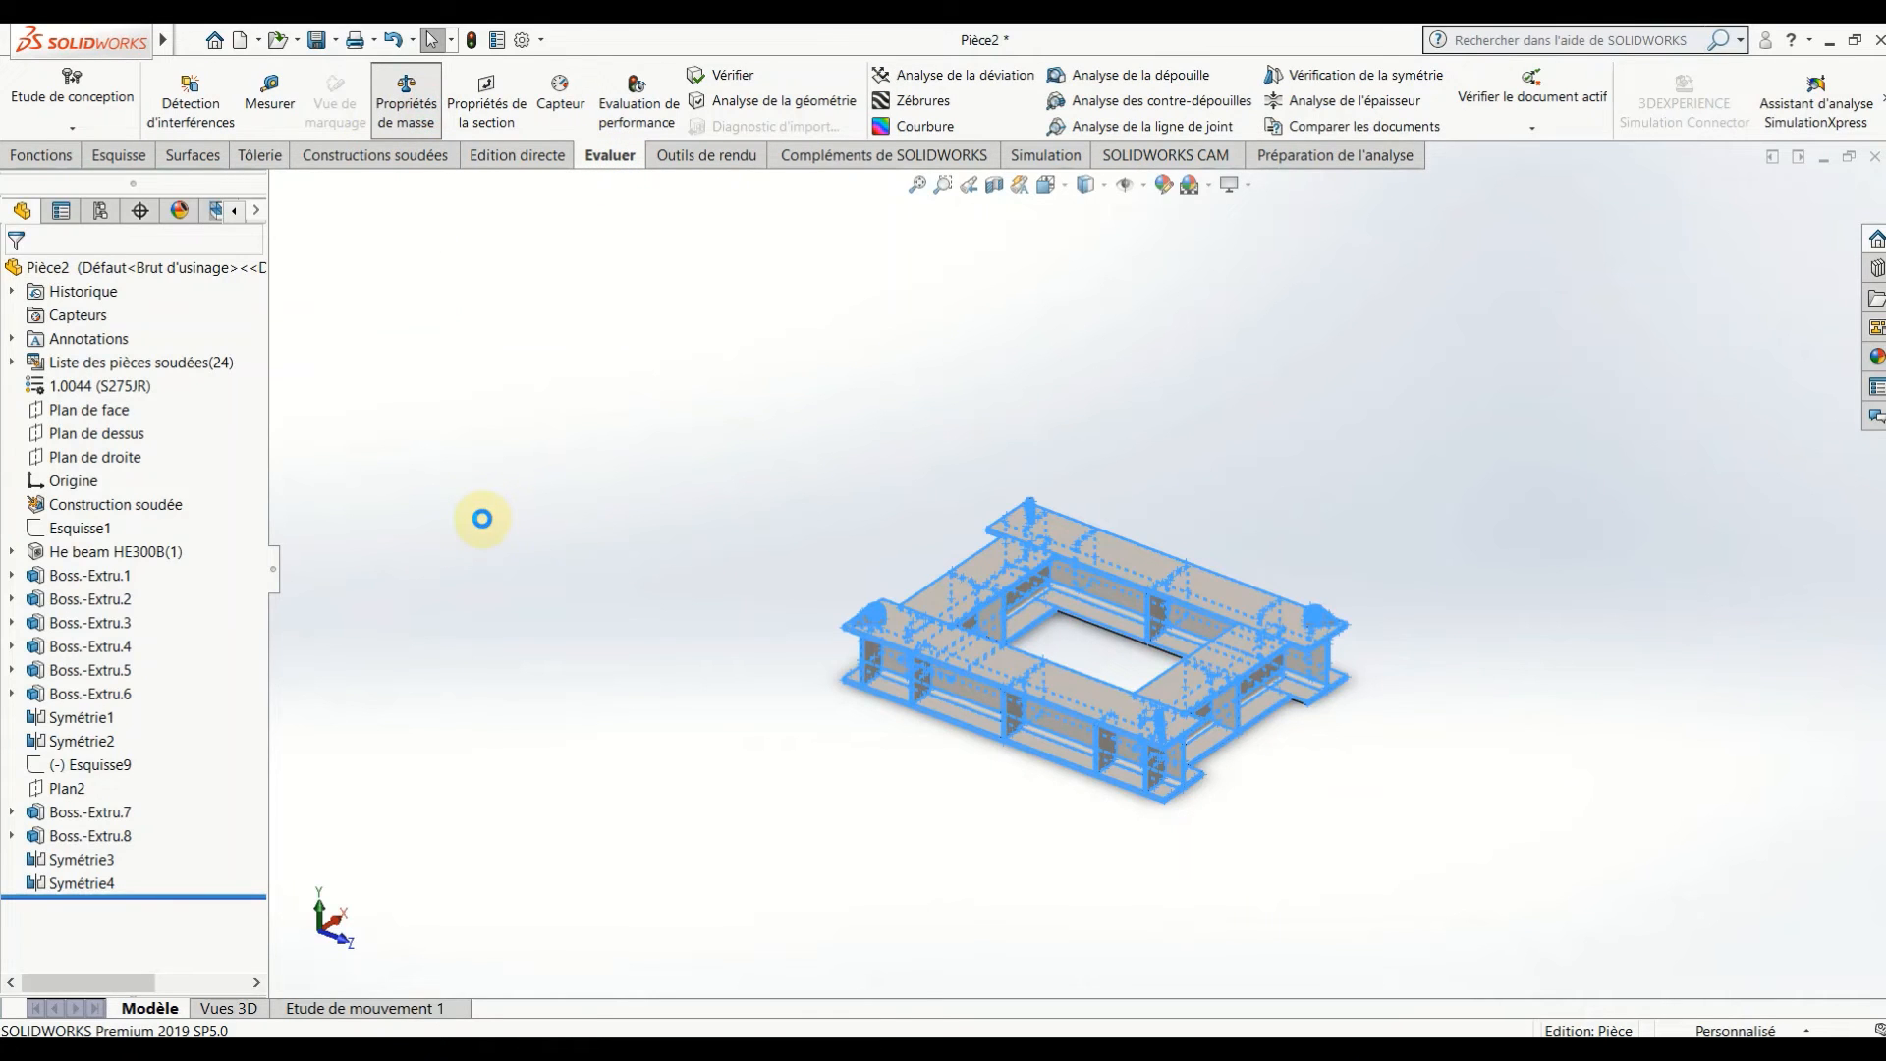
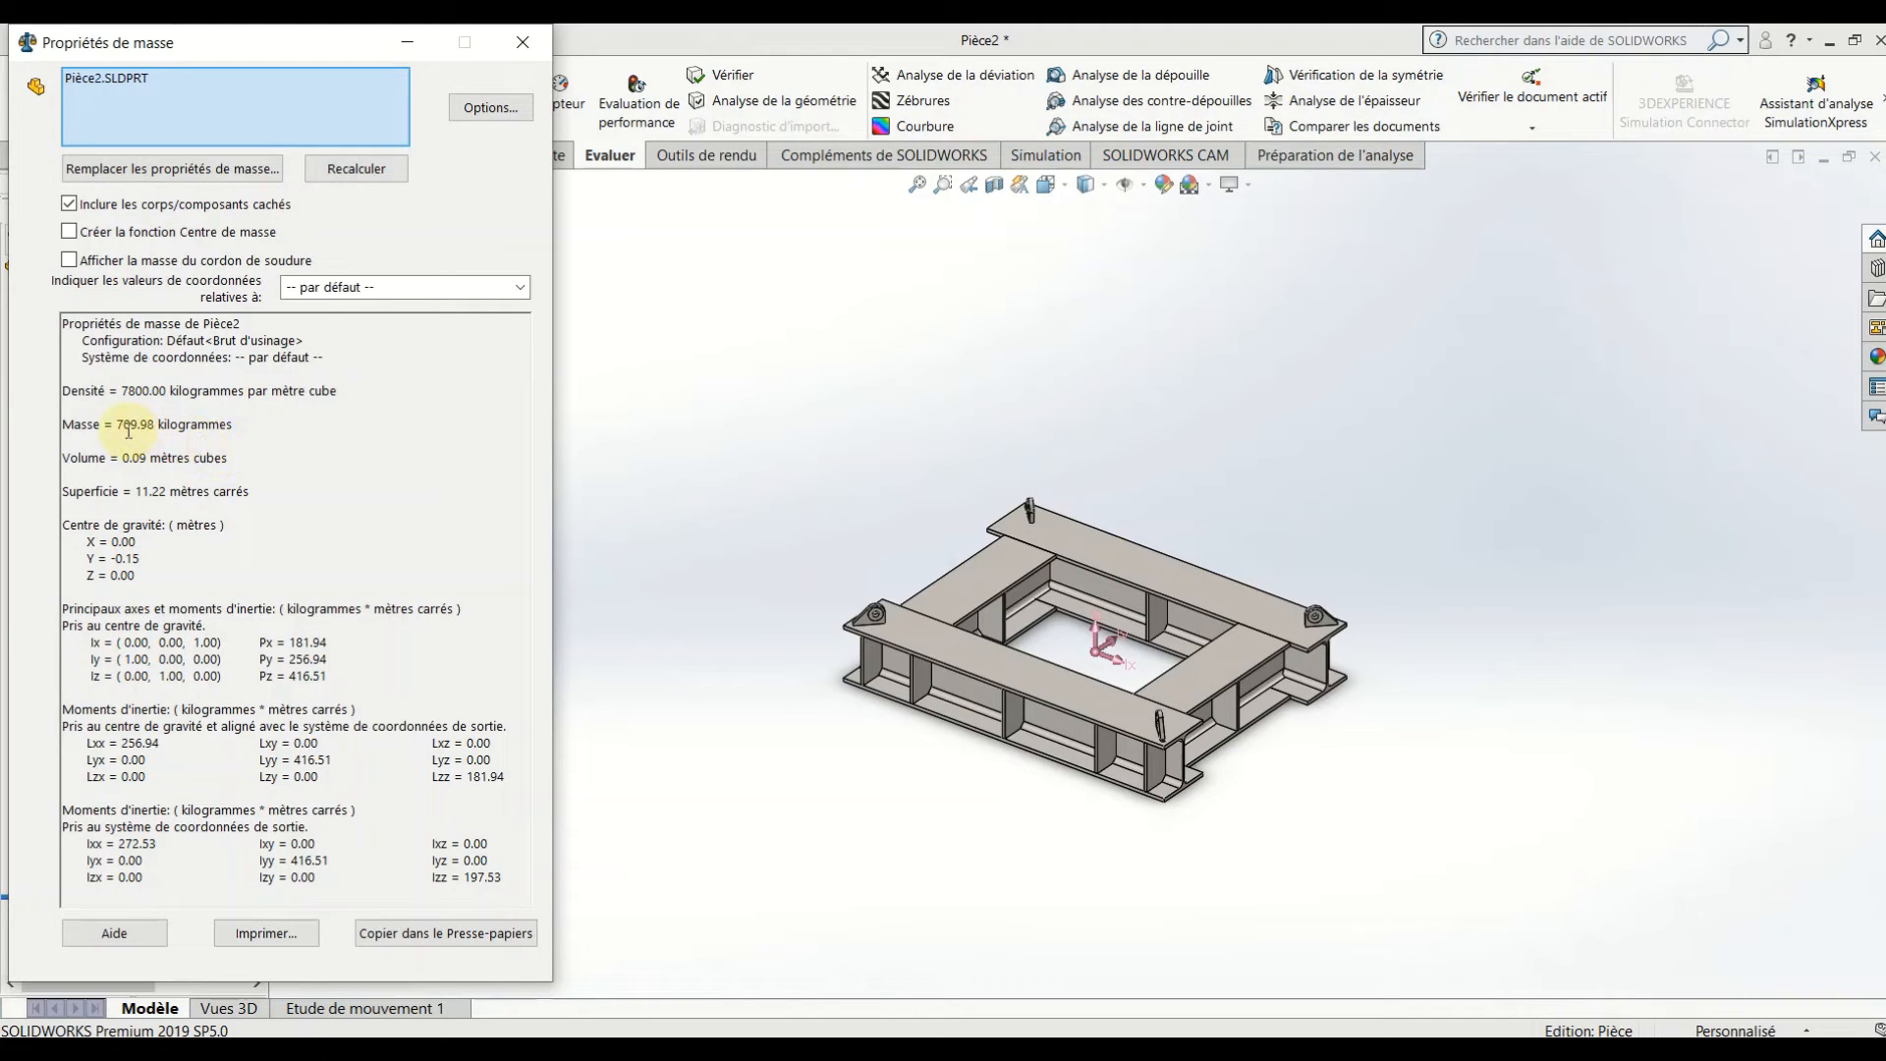
left_click(523, 43)
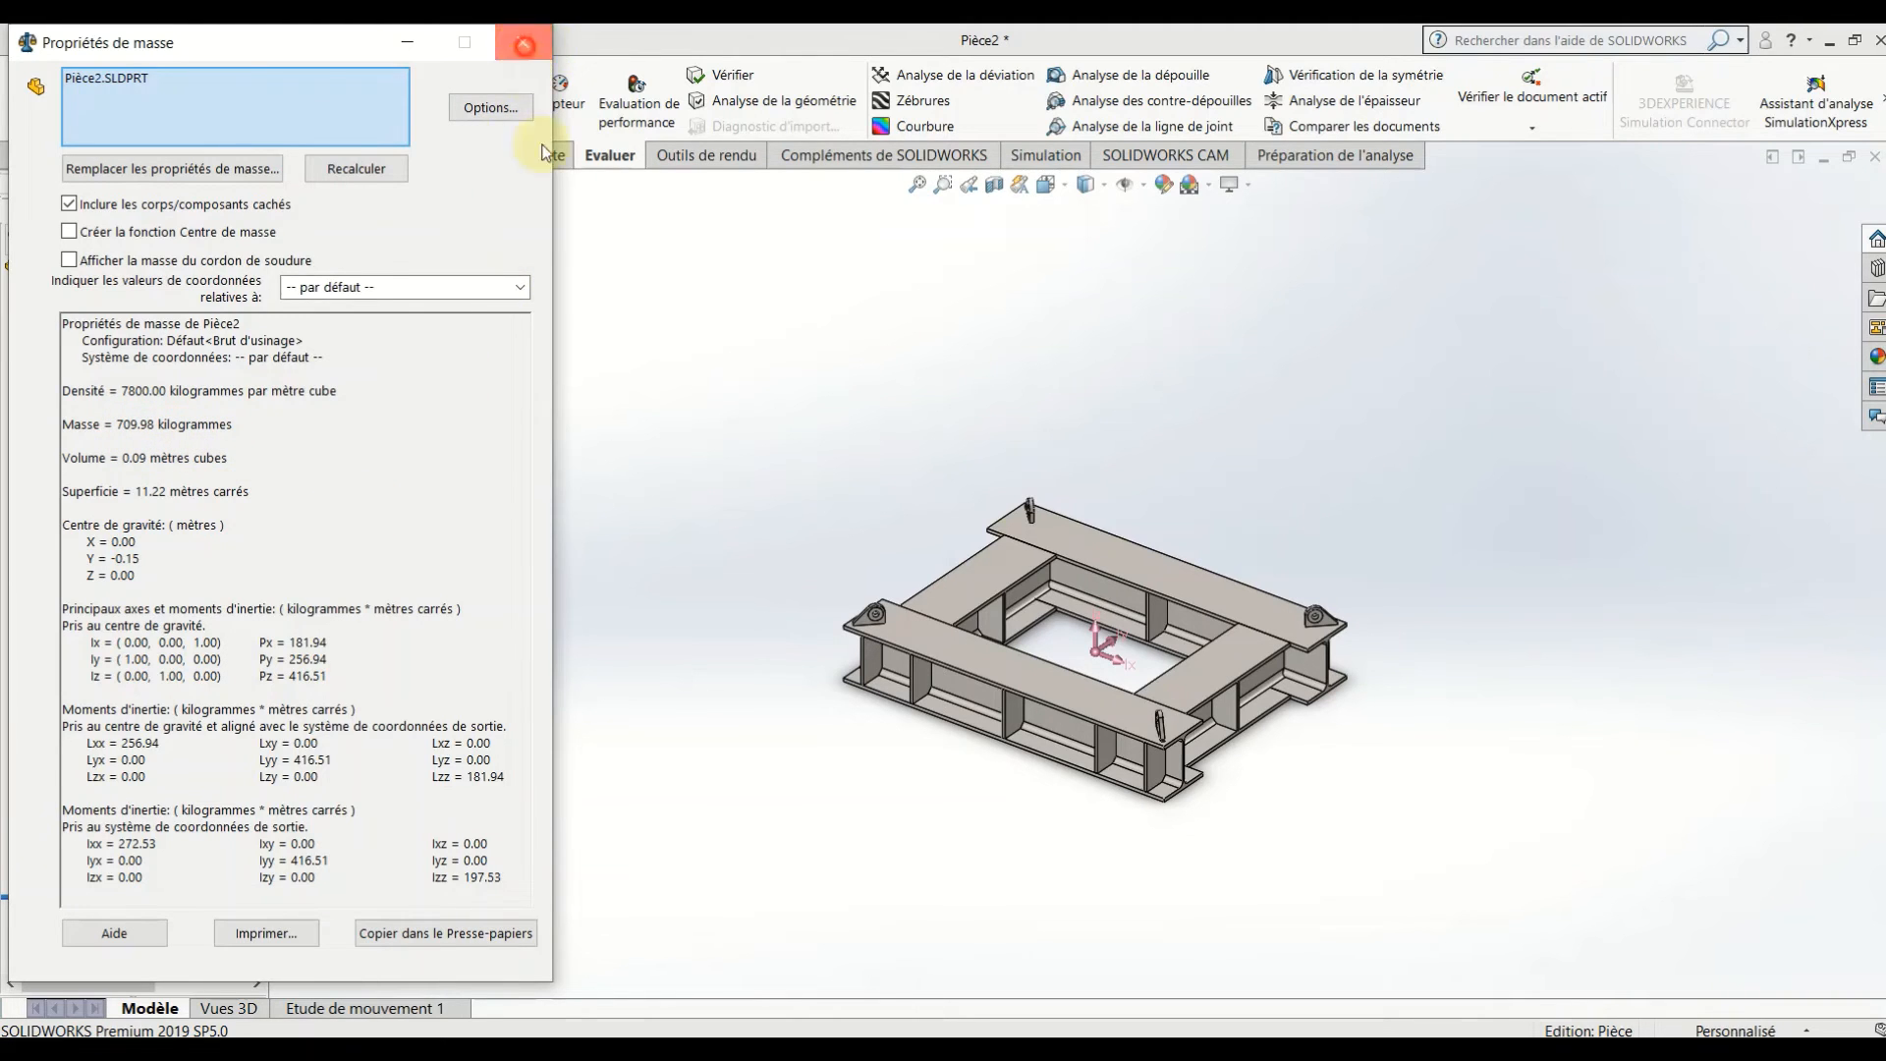
left_click(756, 511)
middle_click_drag(1171, 545, 1245, 460)
scroll(1193, 640, "down", 6)
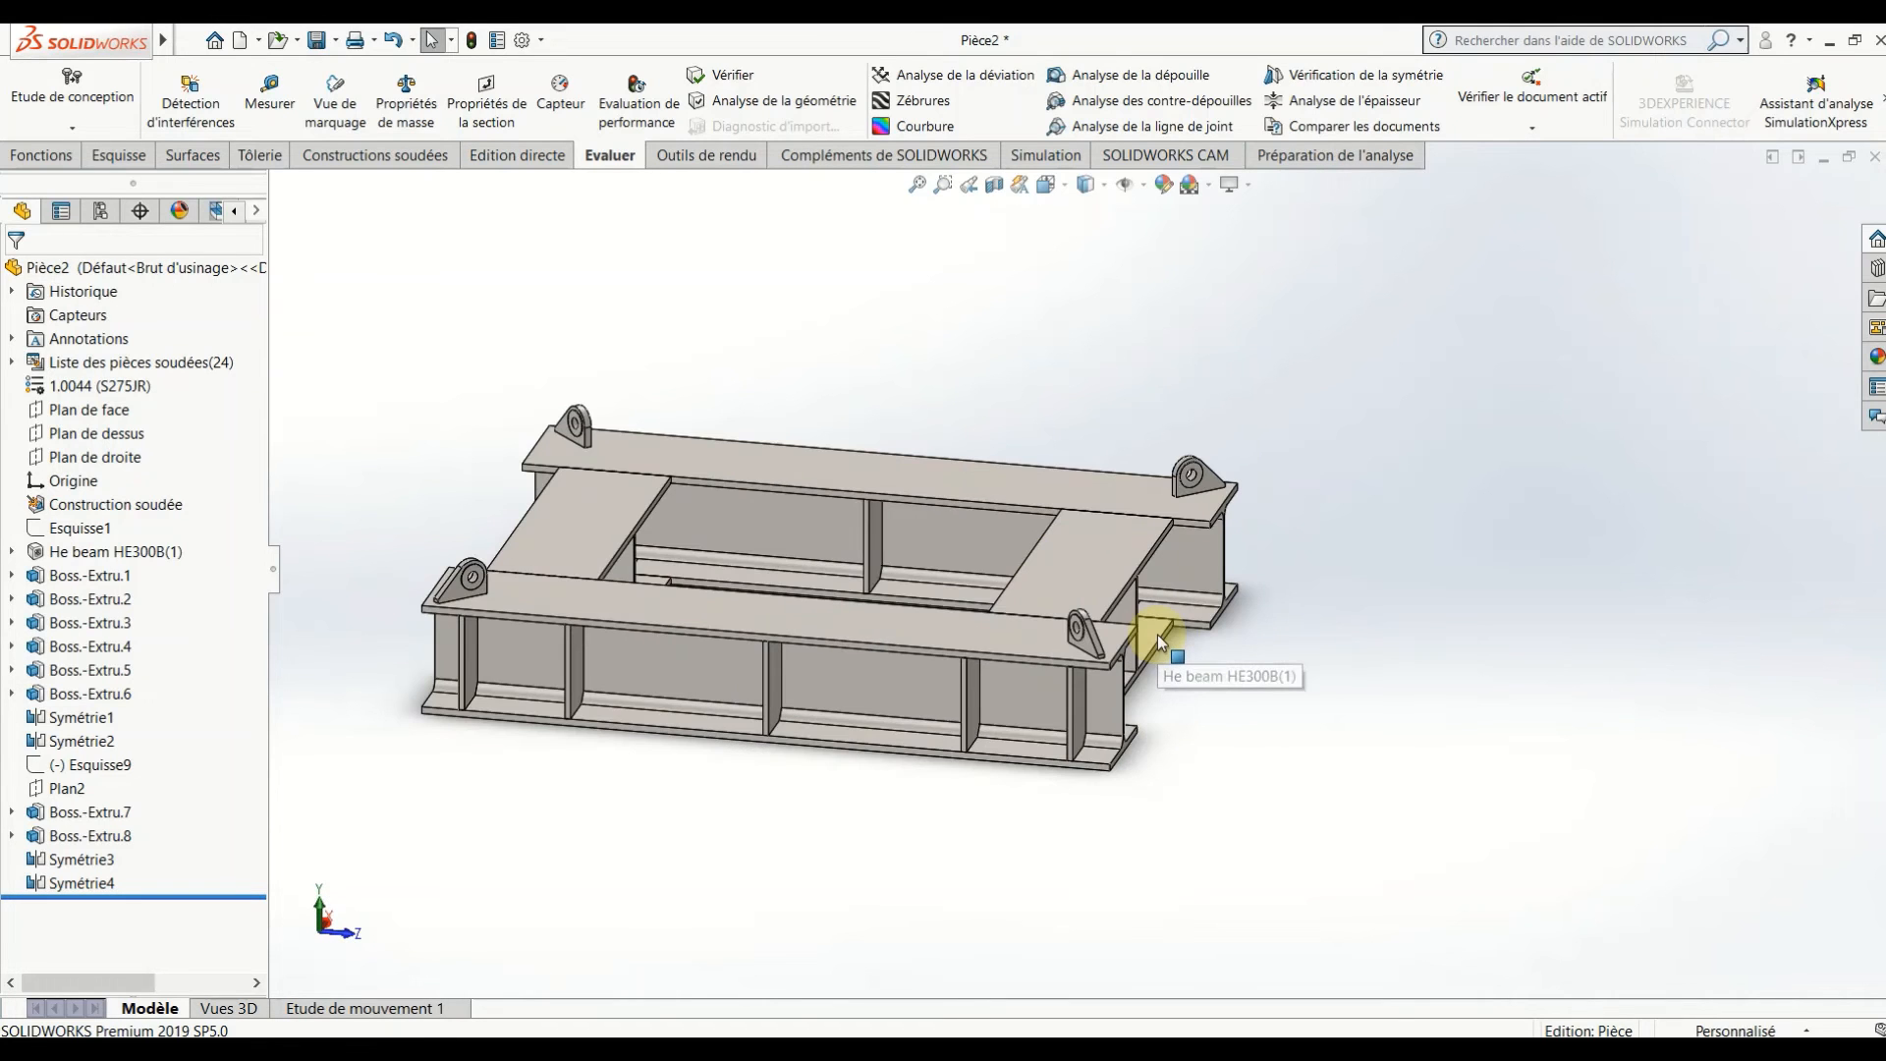
middle_click_drag(847, 611, 770, 661)
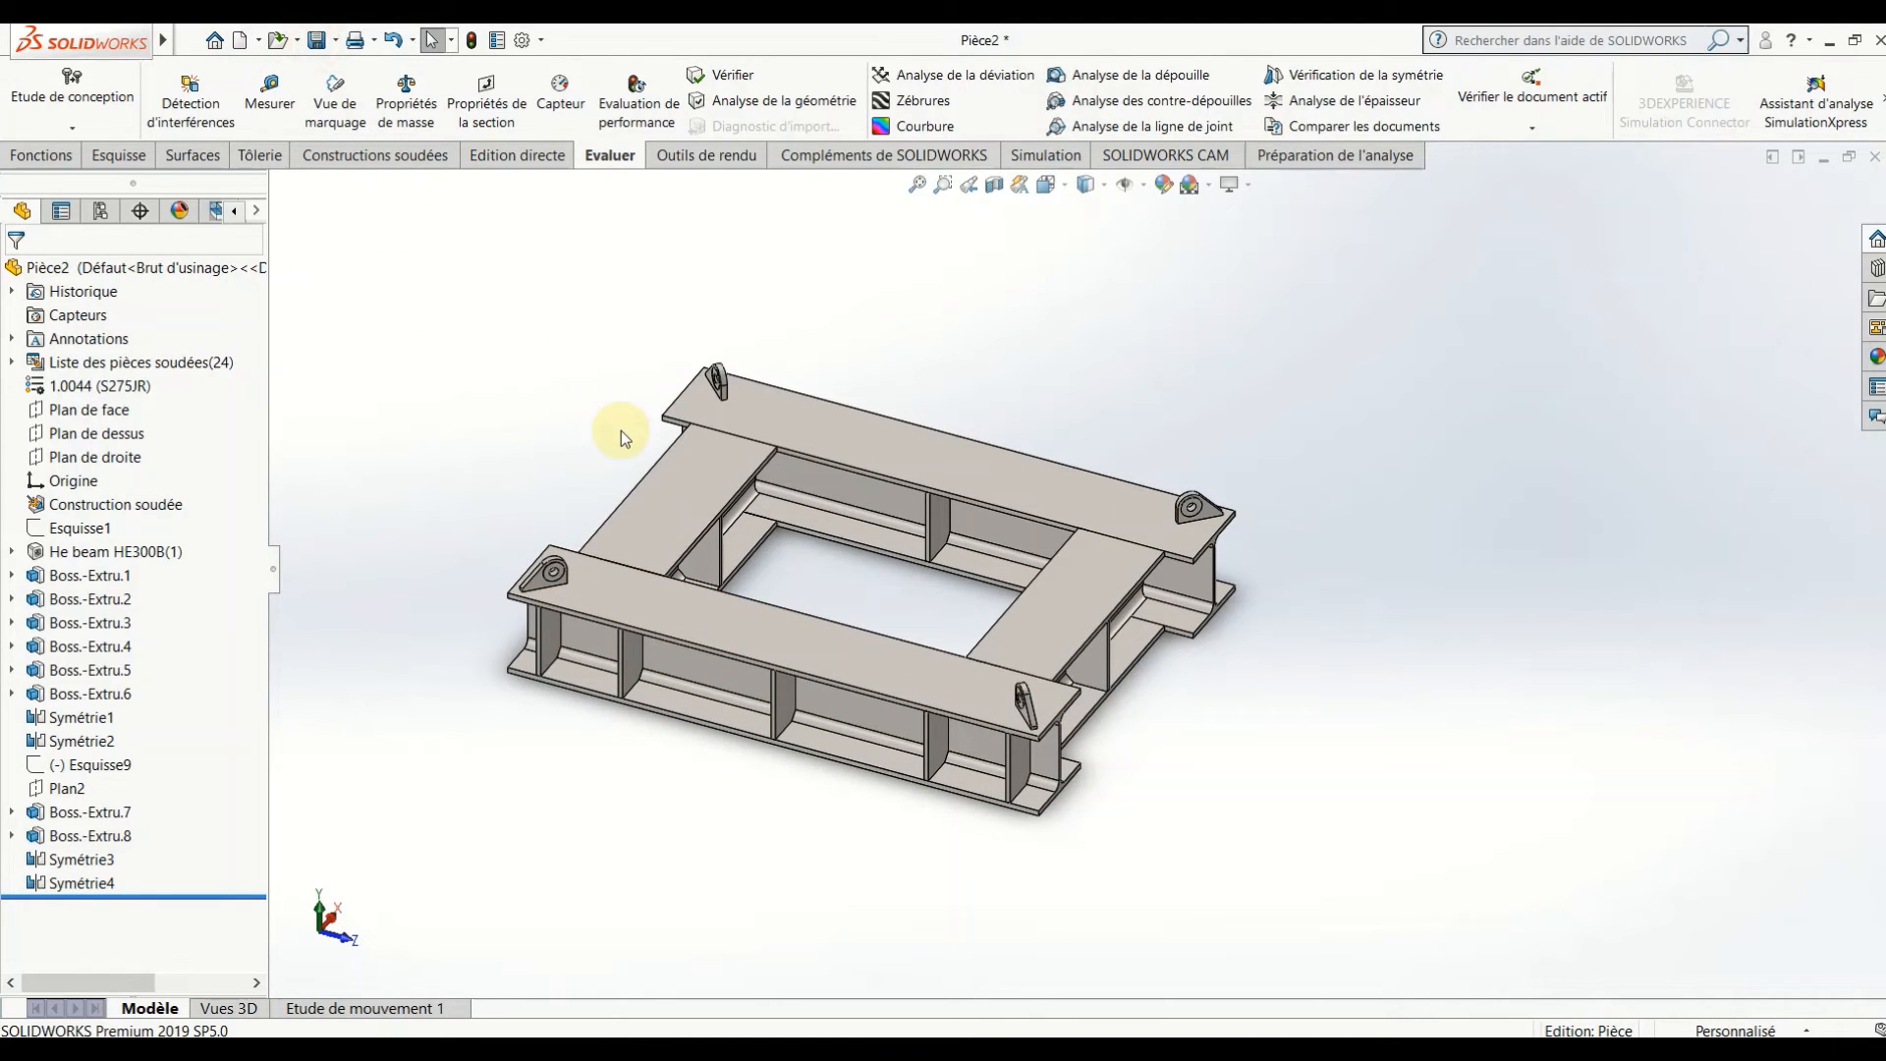
- Save the part as Chassis in the brqs trans,ission folder
left_click(315, 41)
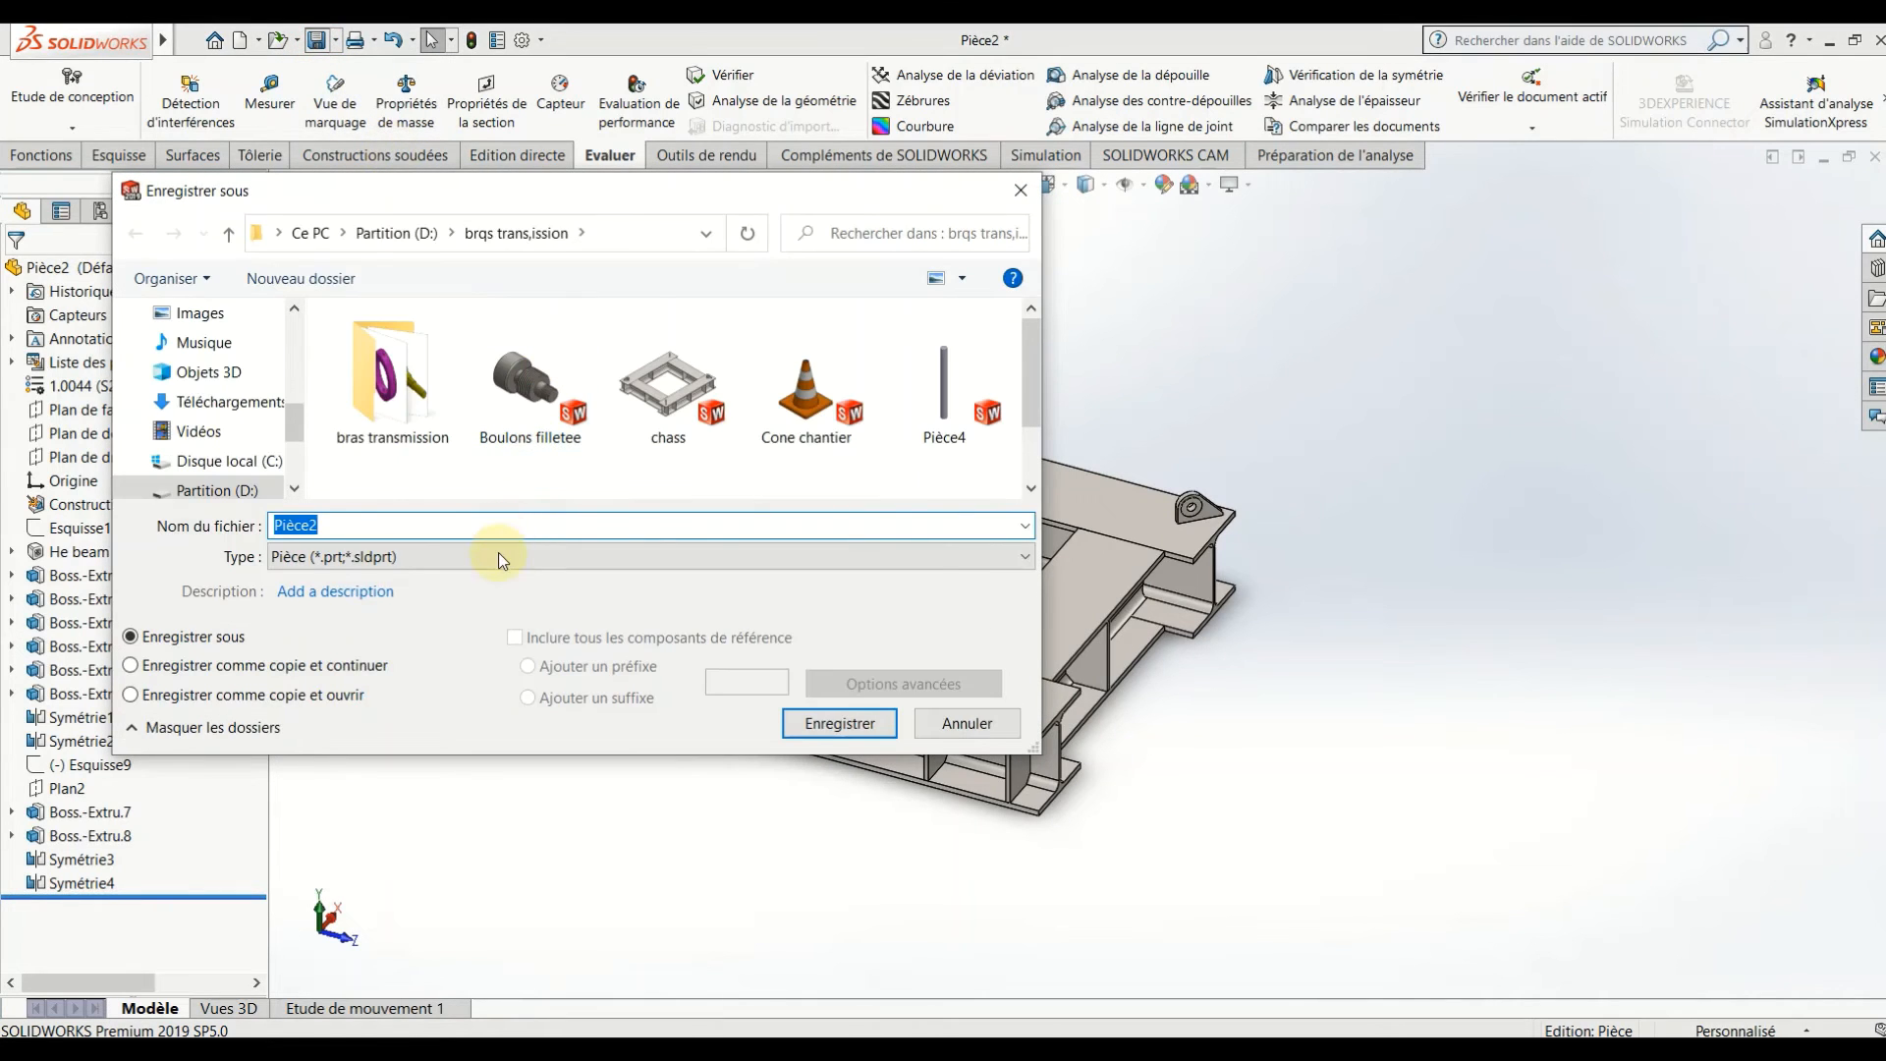
type("B")
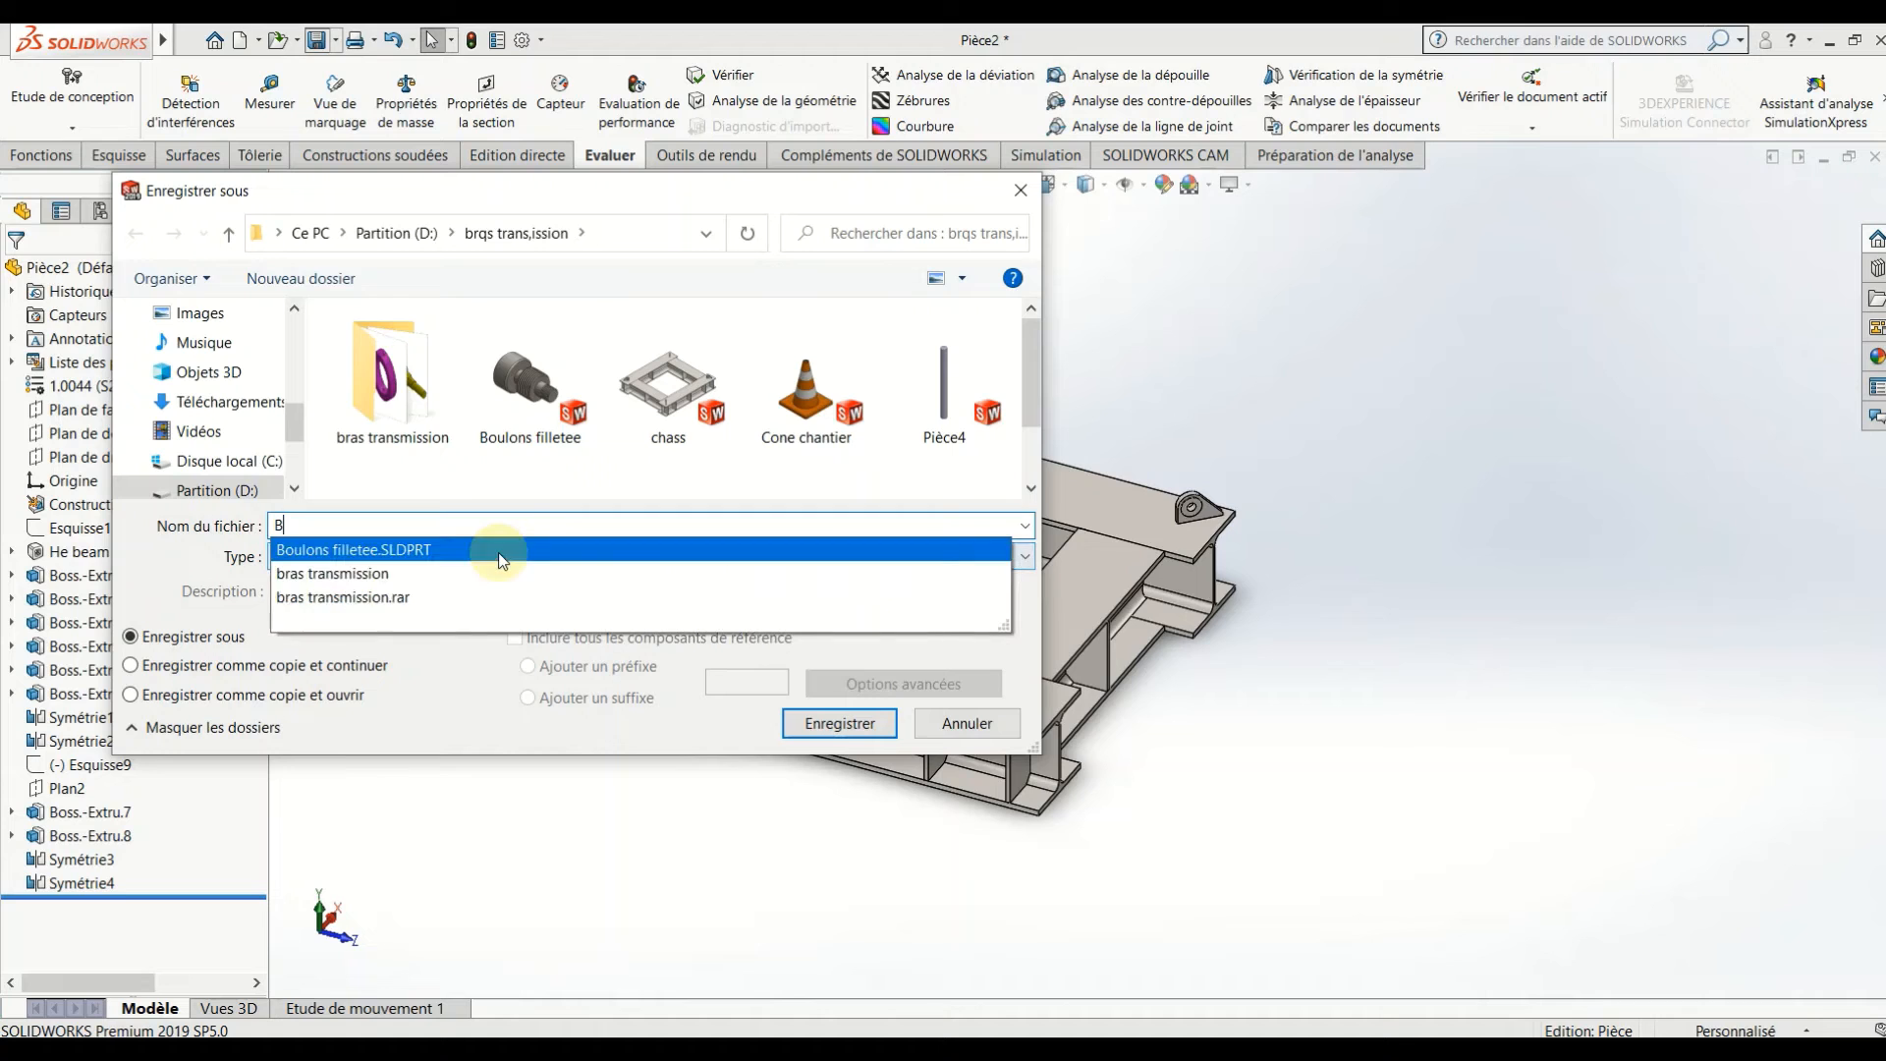
key("BackSpace")
type("Chassis")
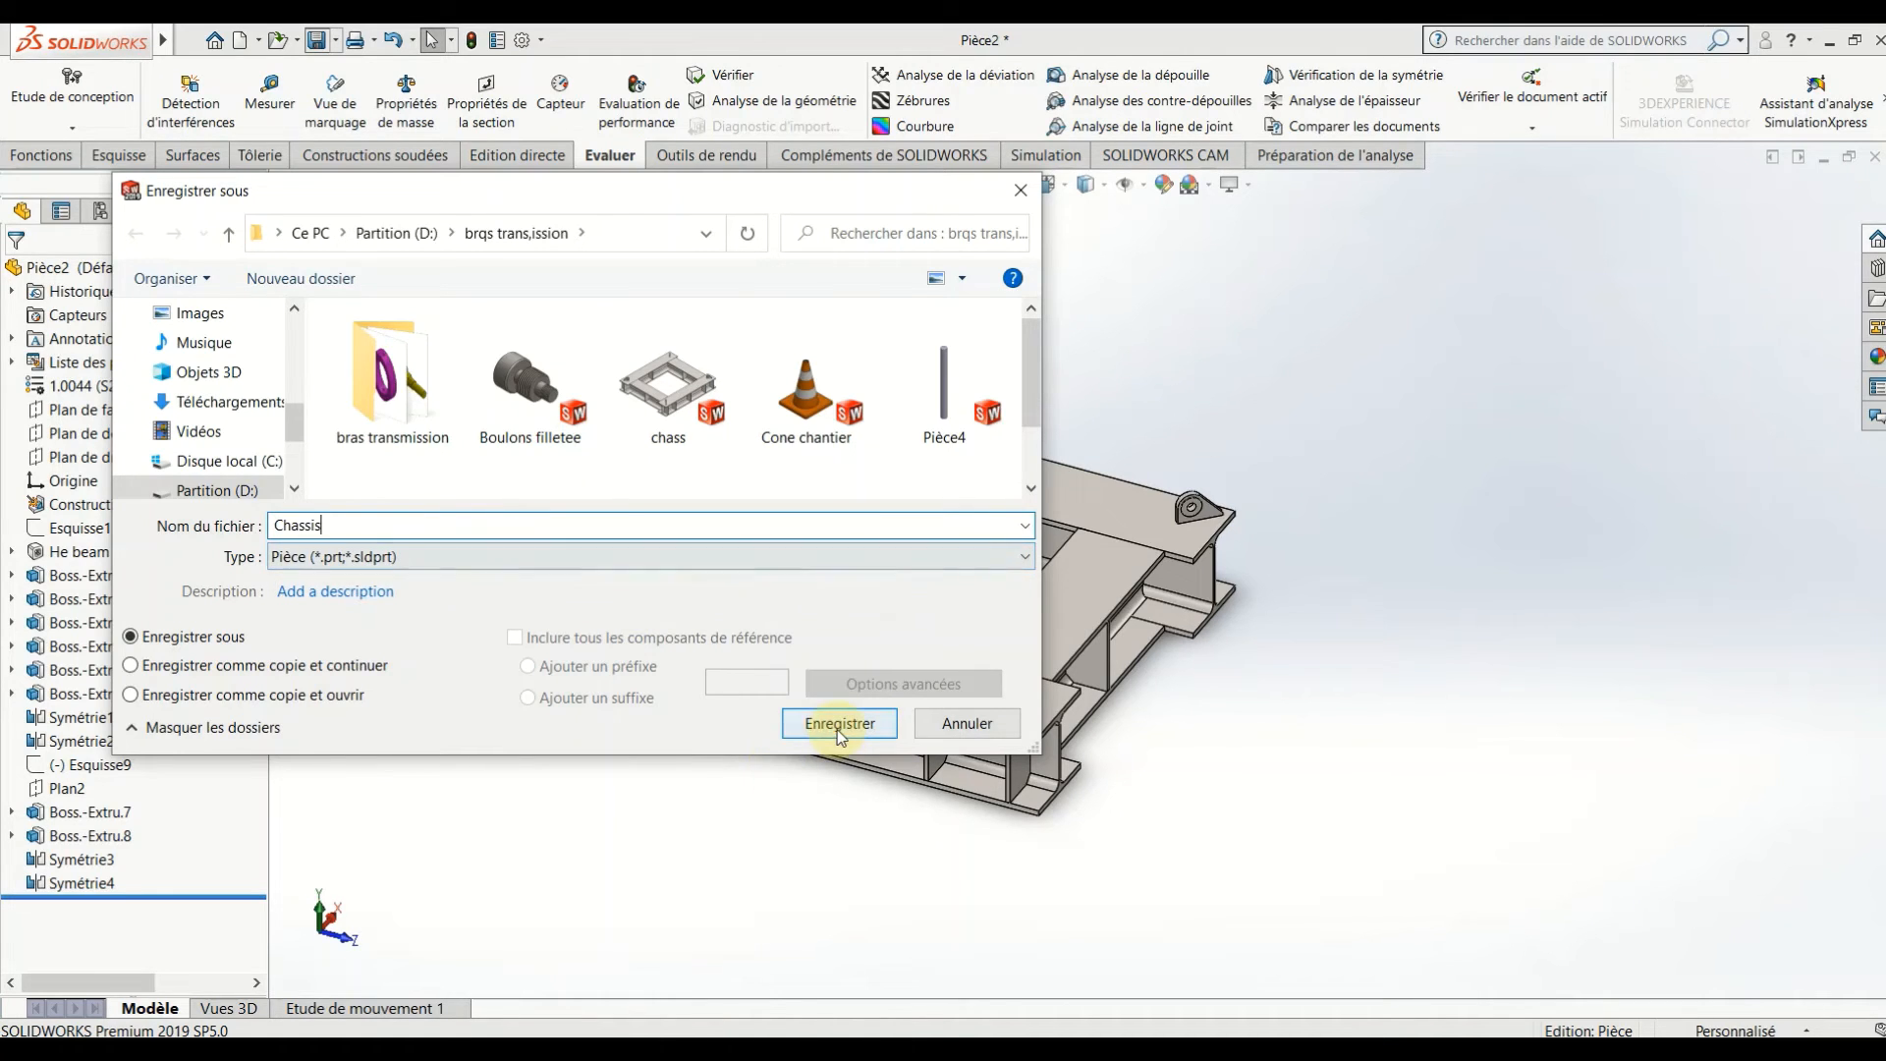
left_click(840, 723)
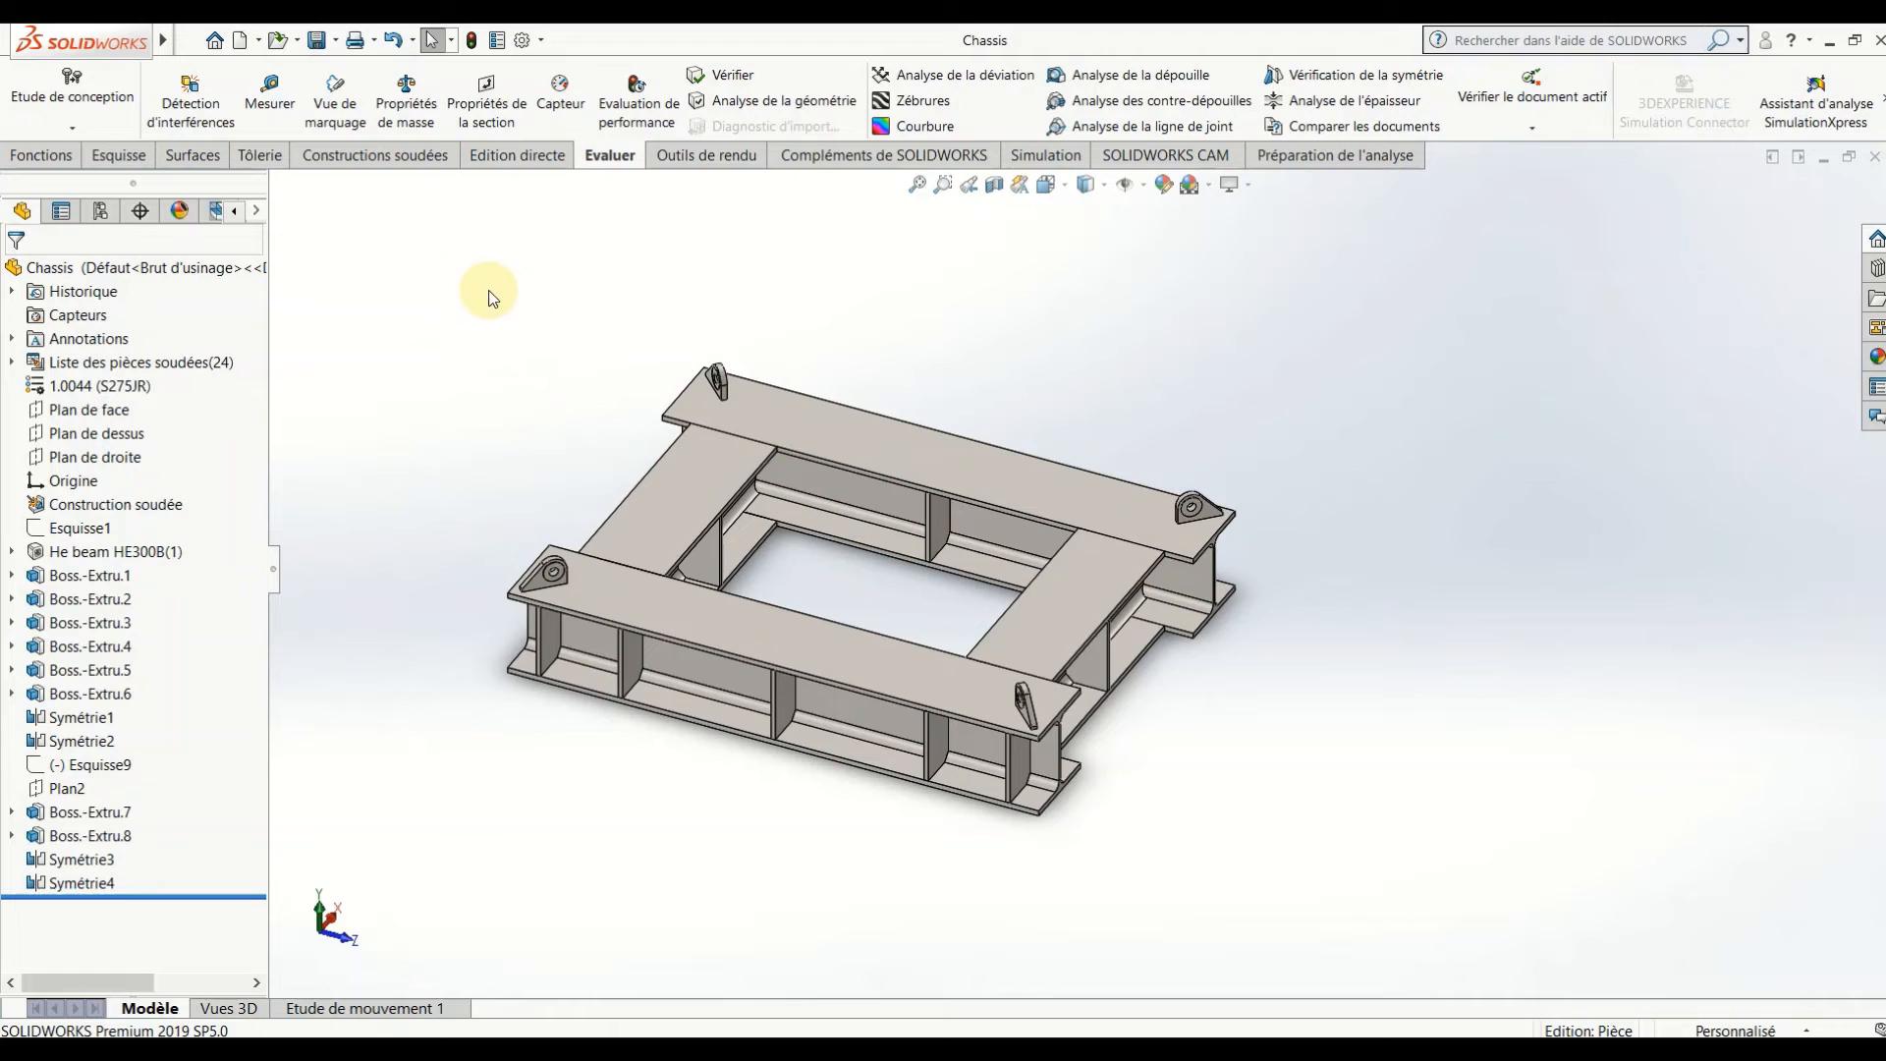
- Add a configuration-specific Masse property of type Texte linked to the part's mass (SW-Mass)
left_click(497, 40)
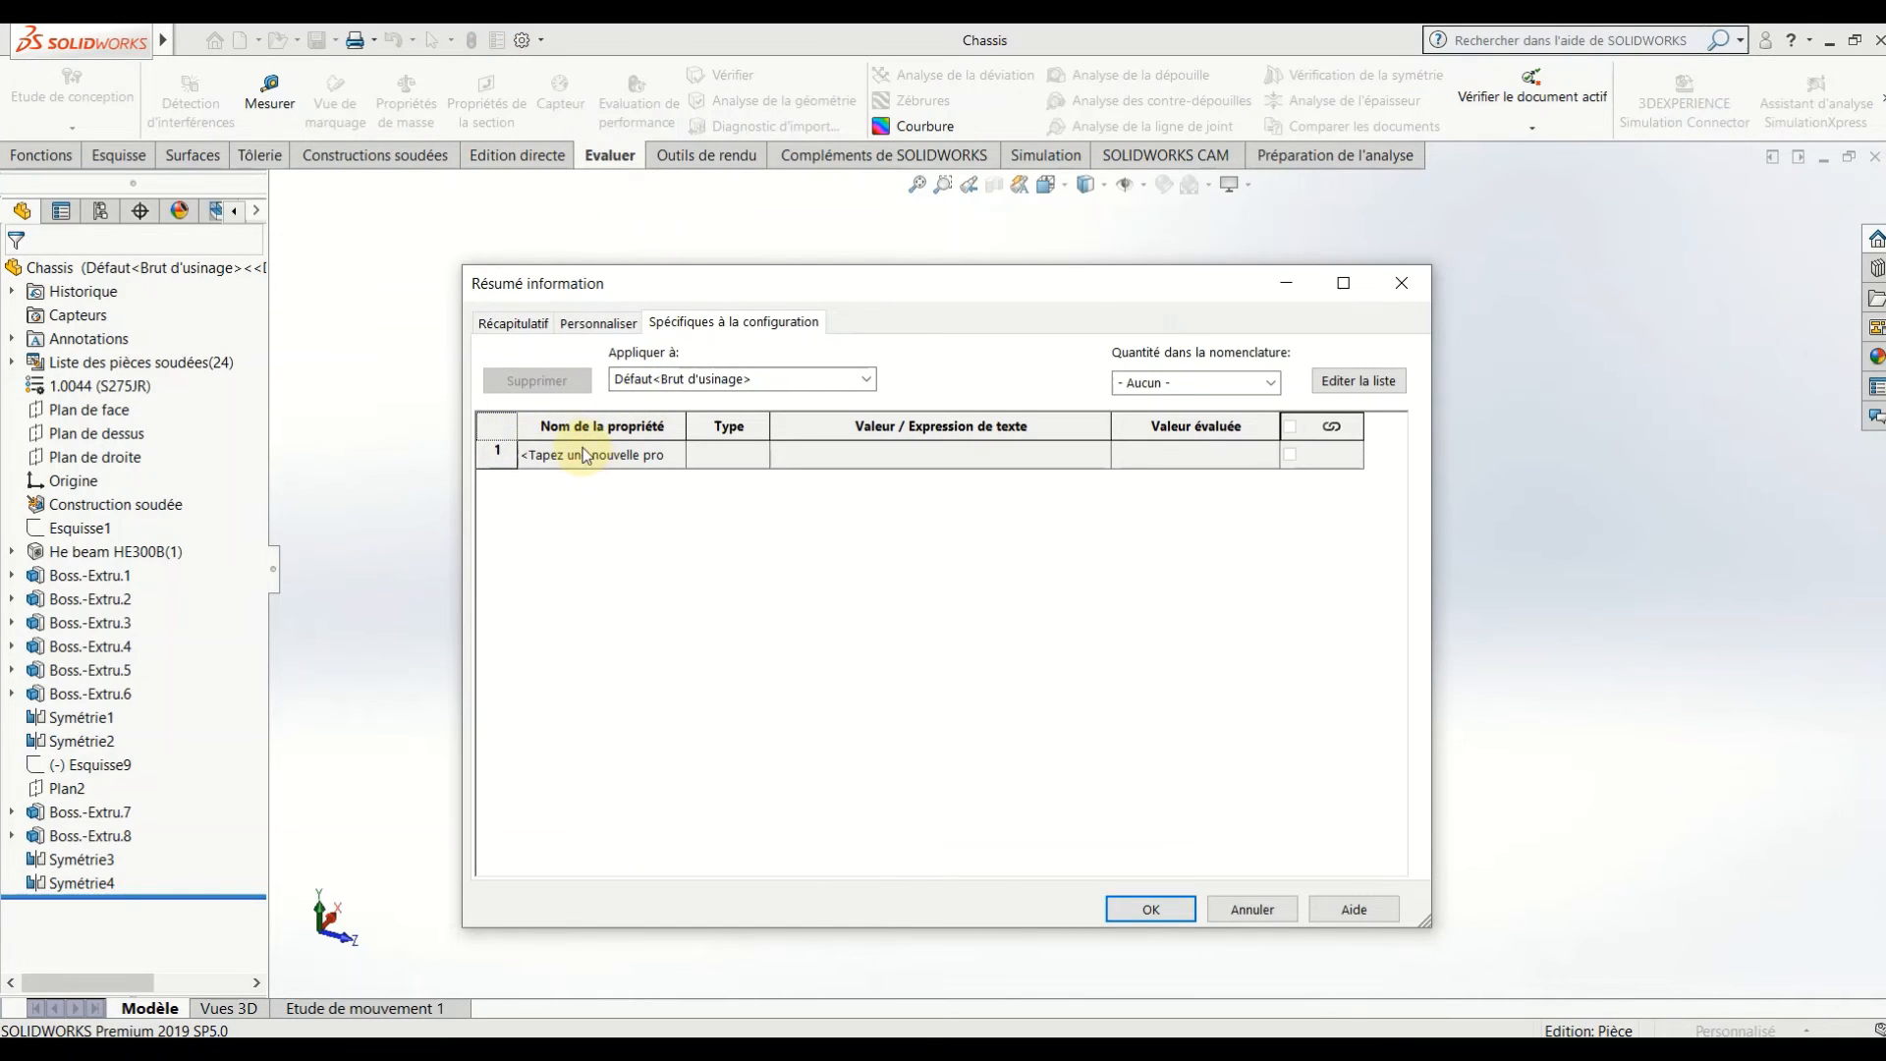
left_click(619, 455)
left_click(677, 455)
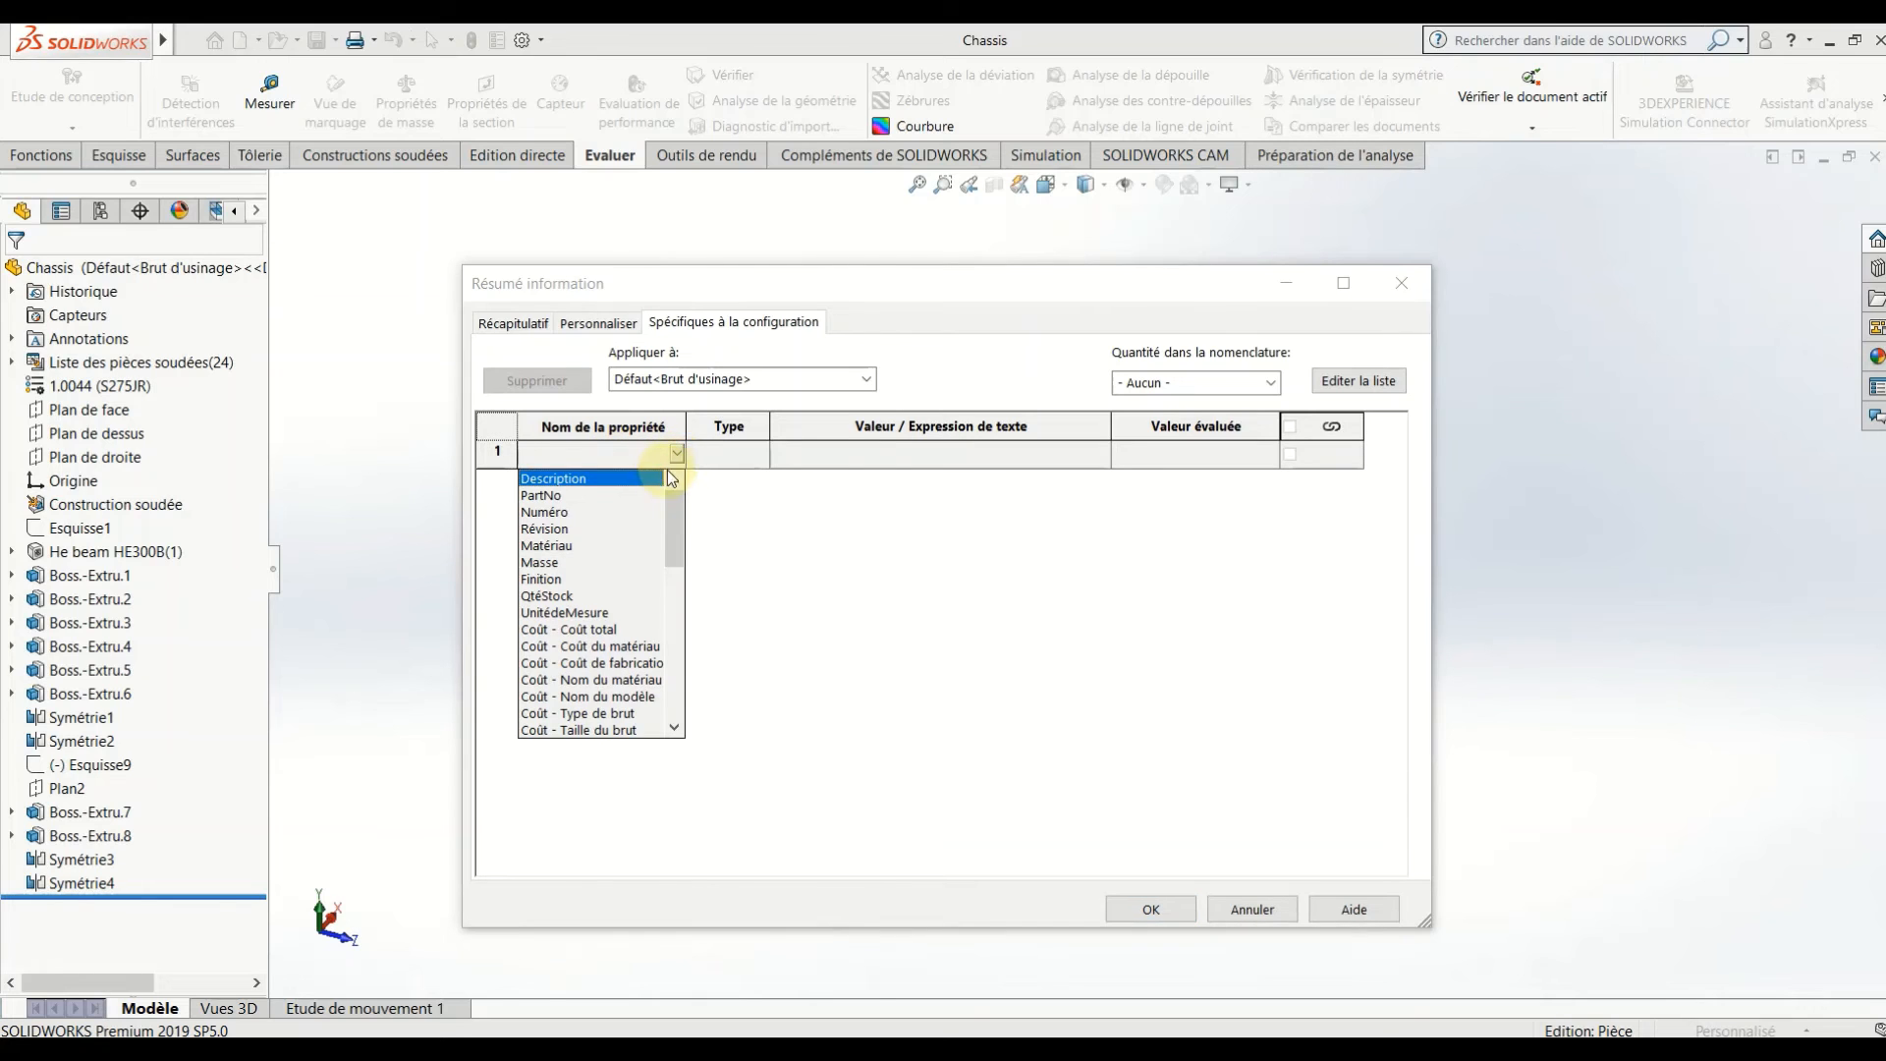
left_click(547, 563)
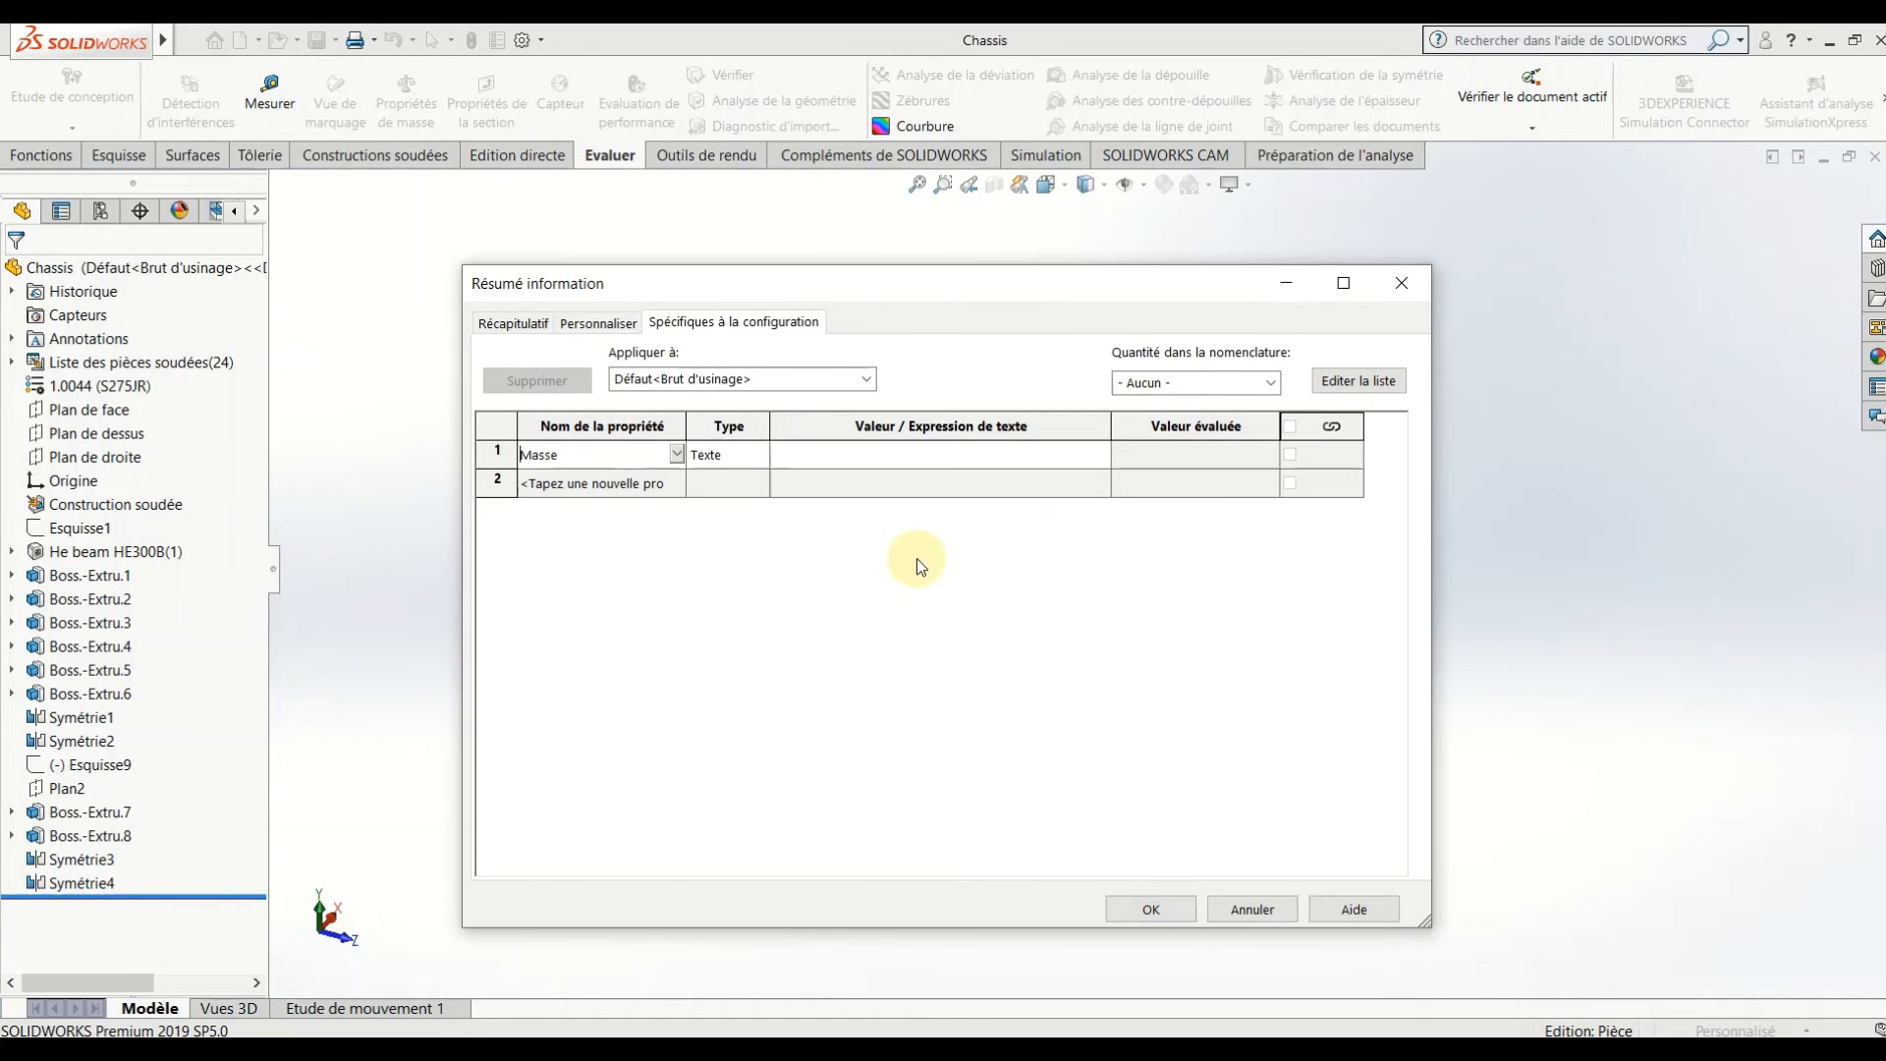
left_click(1089, 457)
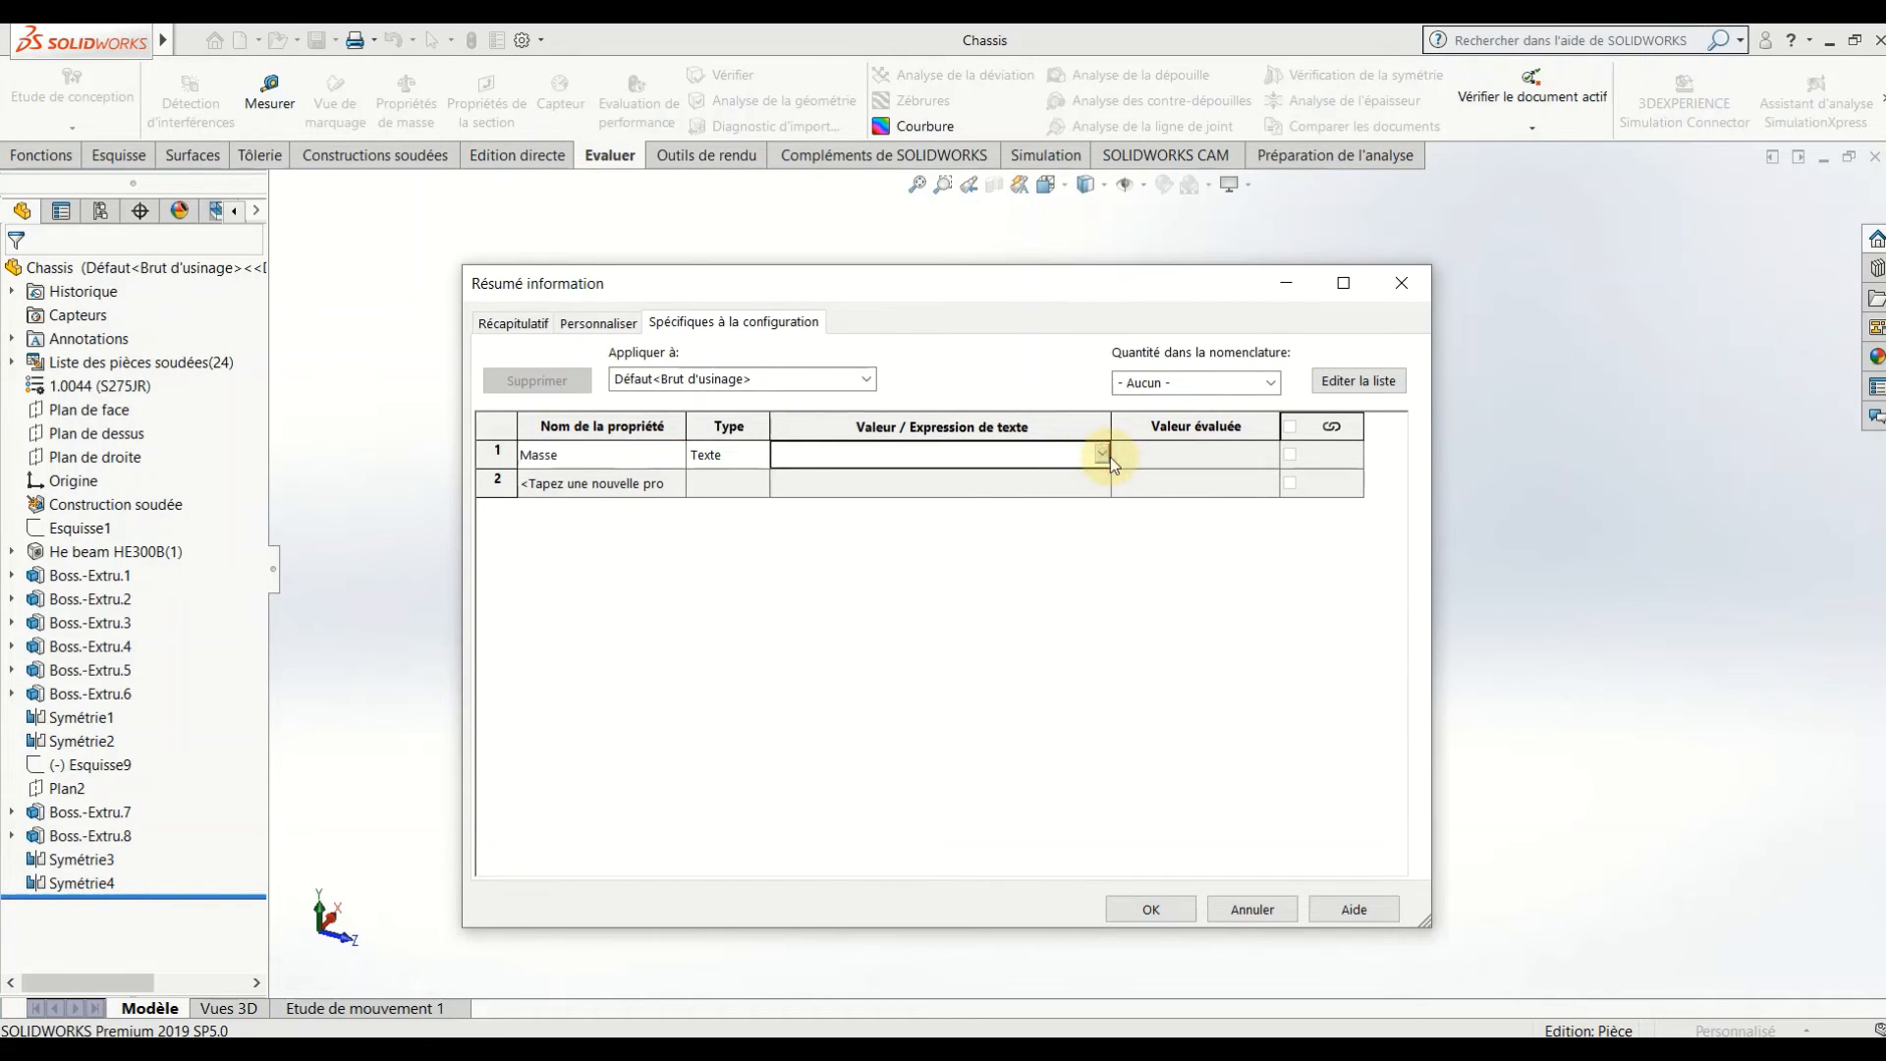
left_click(1101, 455)
left_click(838, 499)
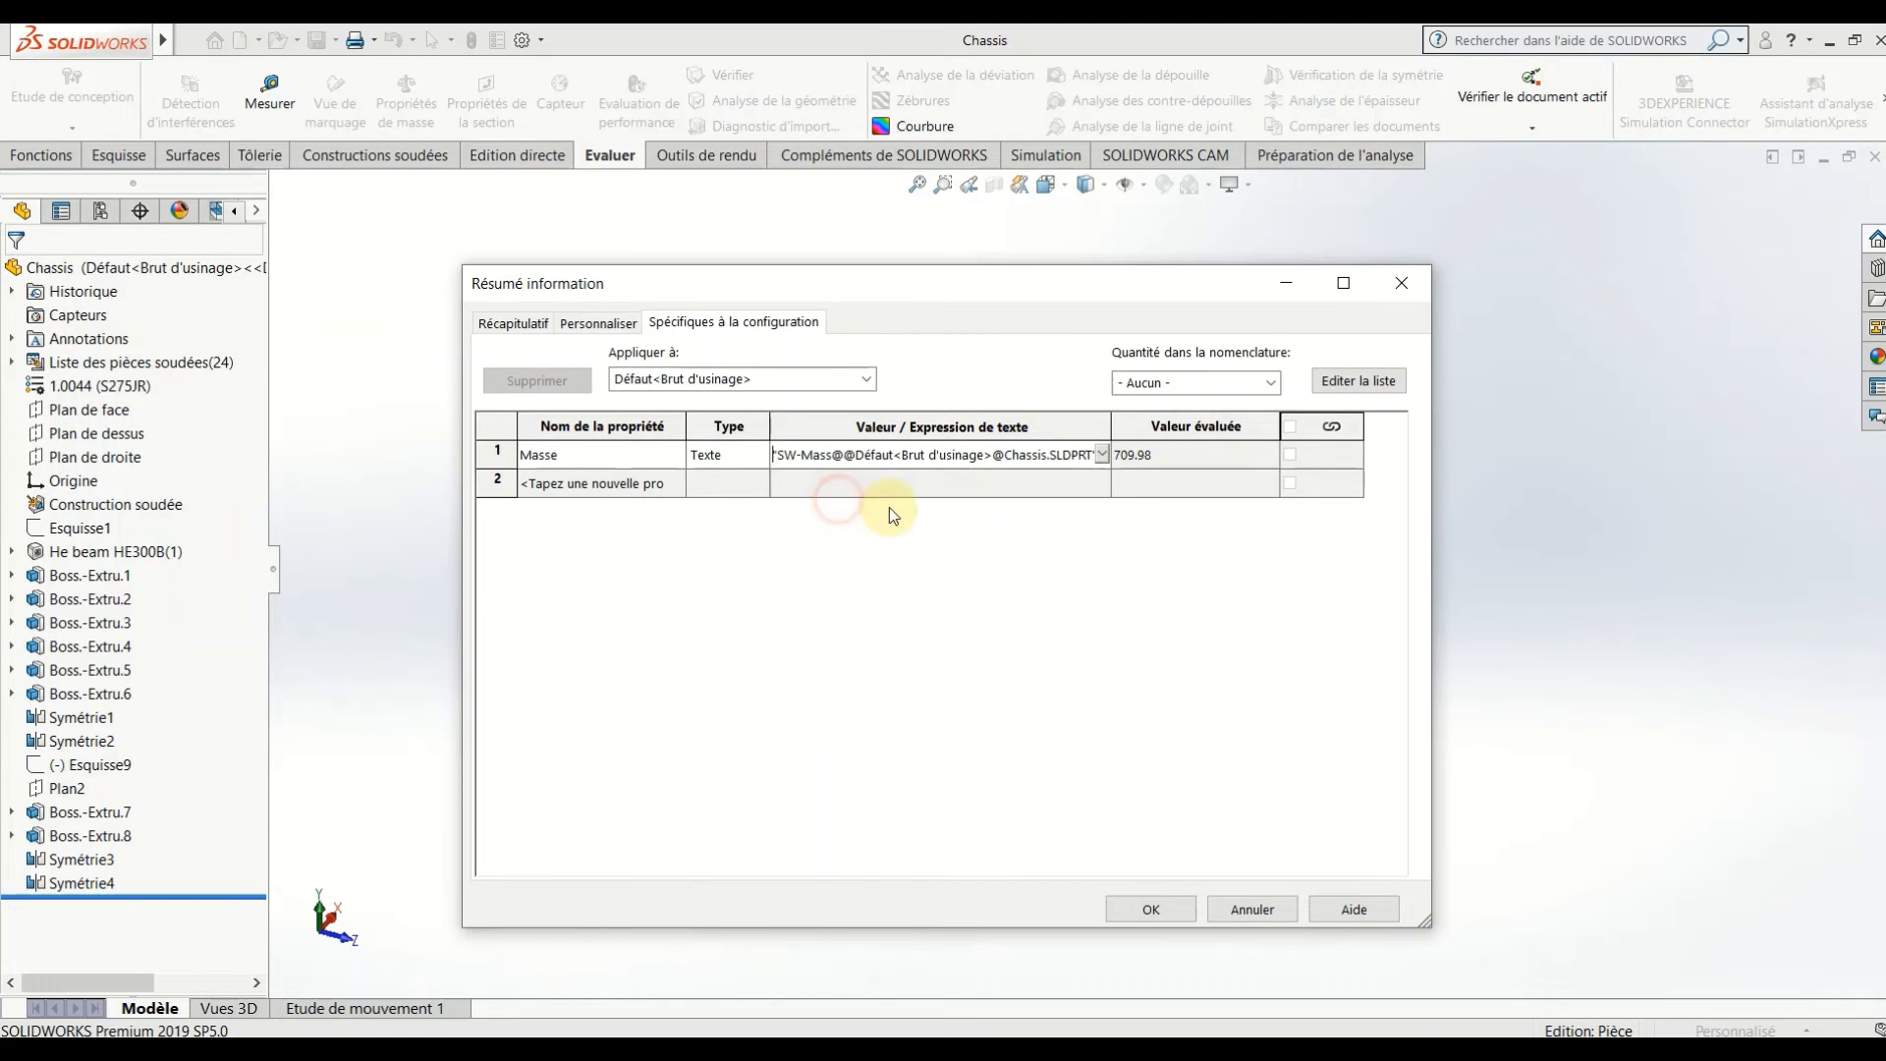
left_click(1164, 910)
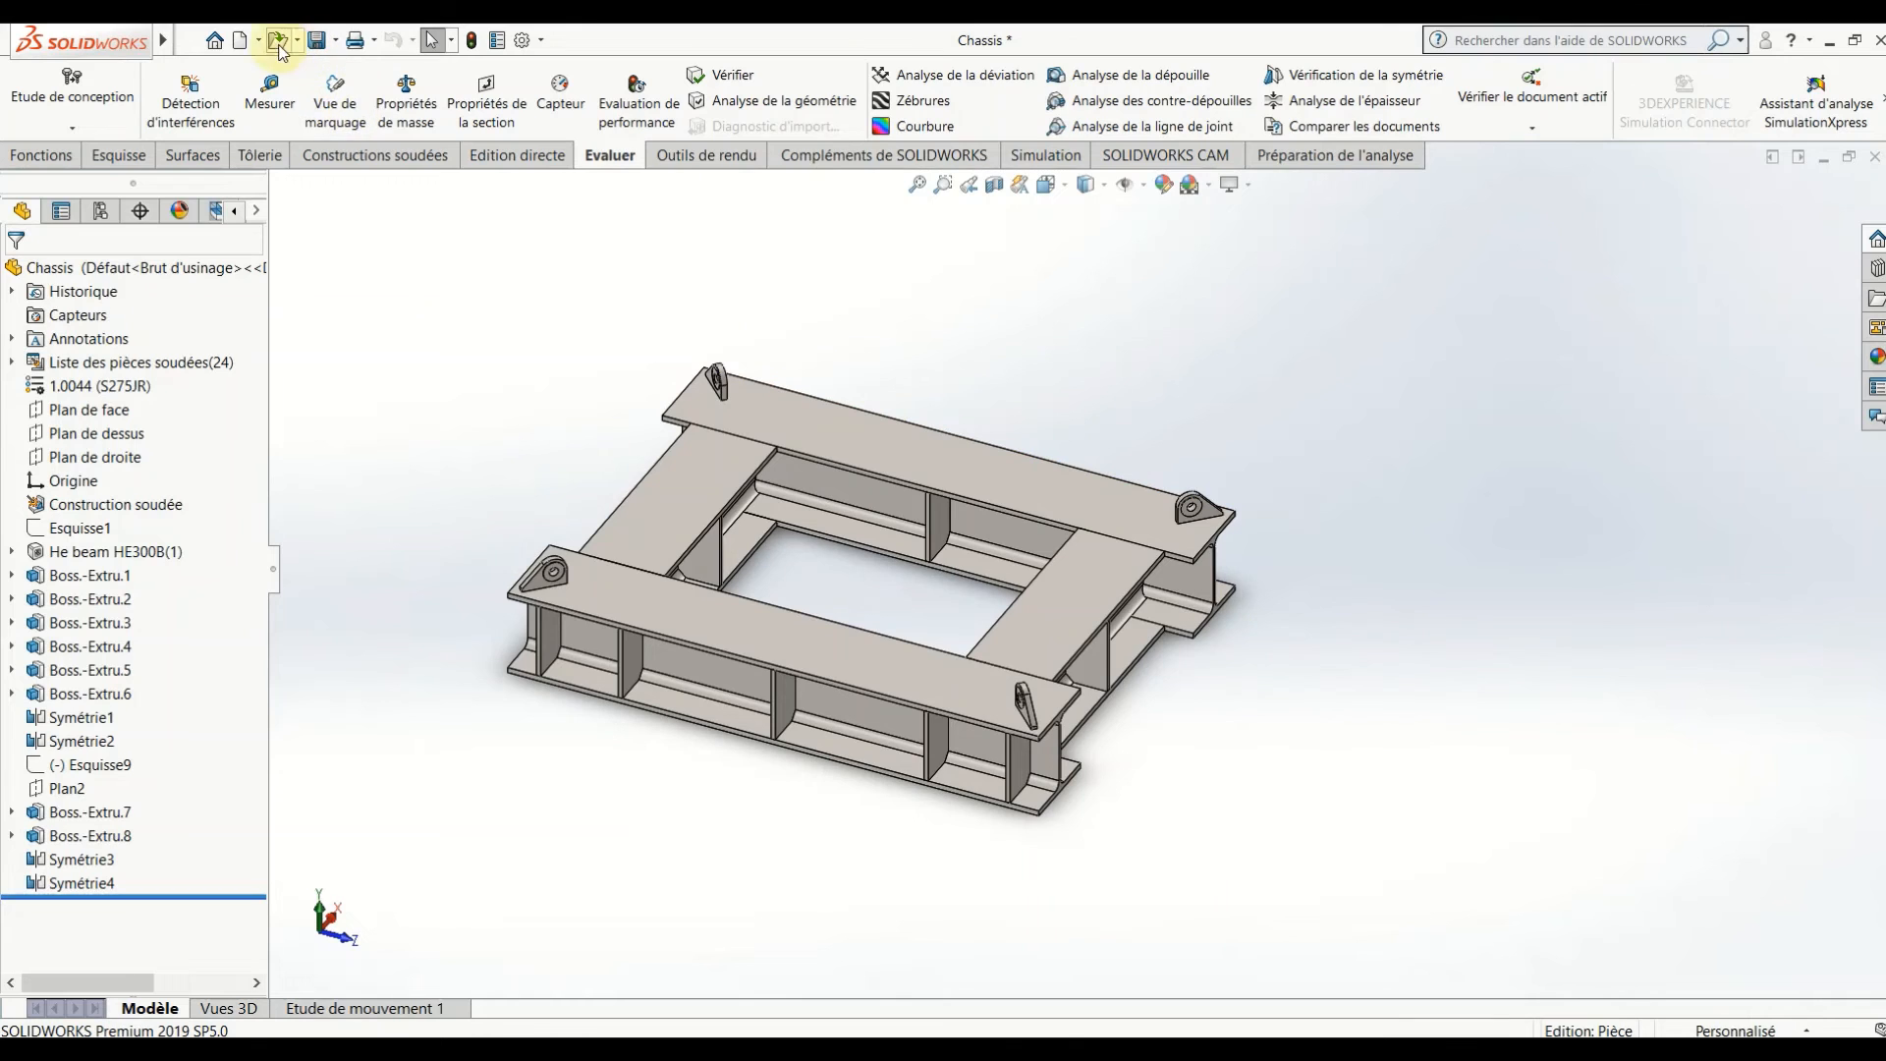
- Create a drawing from the chassis part on an A4 (ISO) sheet
left_click(259, 42)
left_click(285, 88)
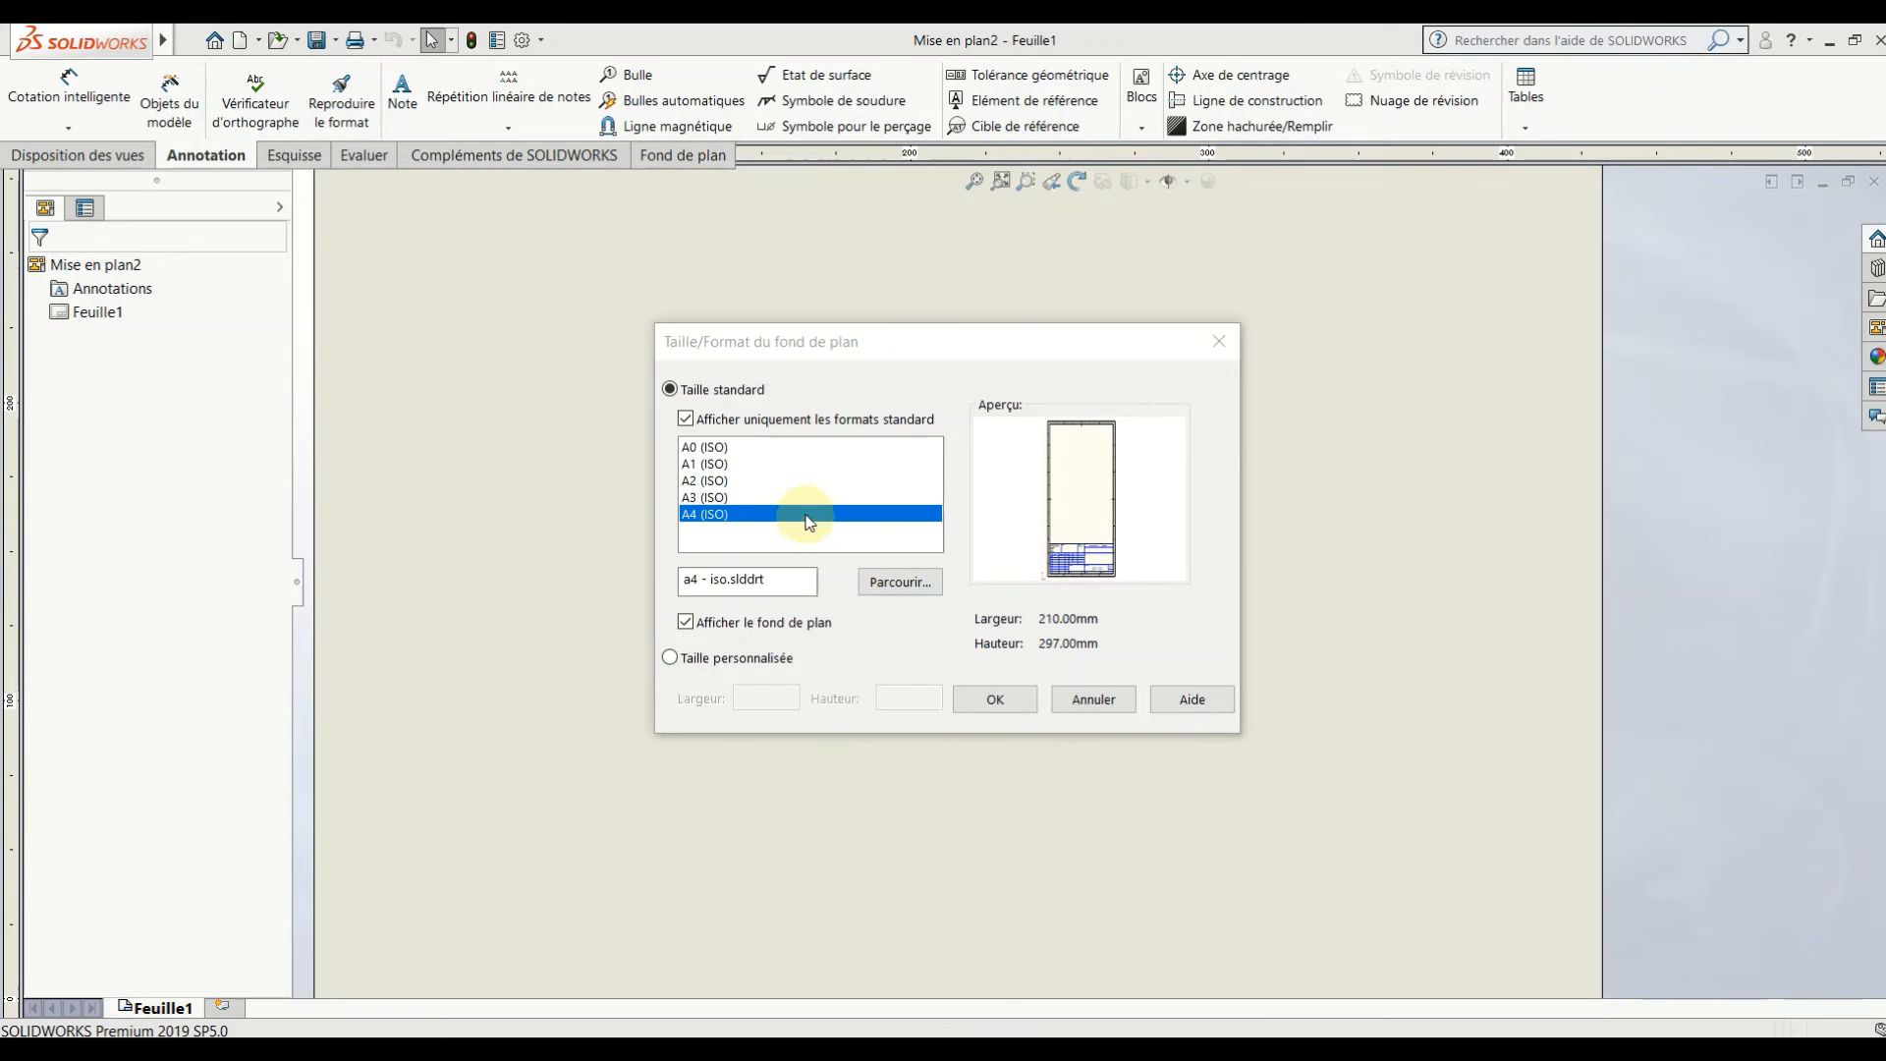
left_click(997, 701)
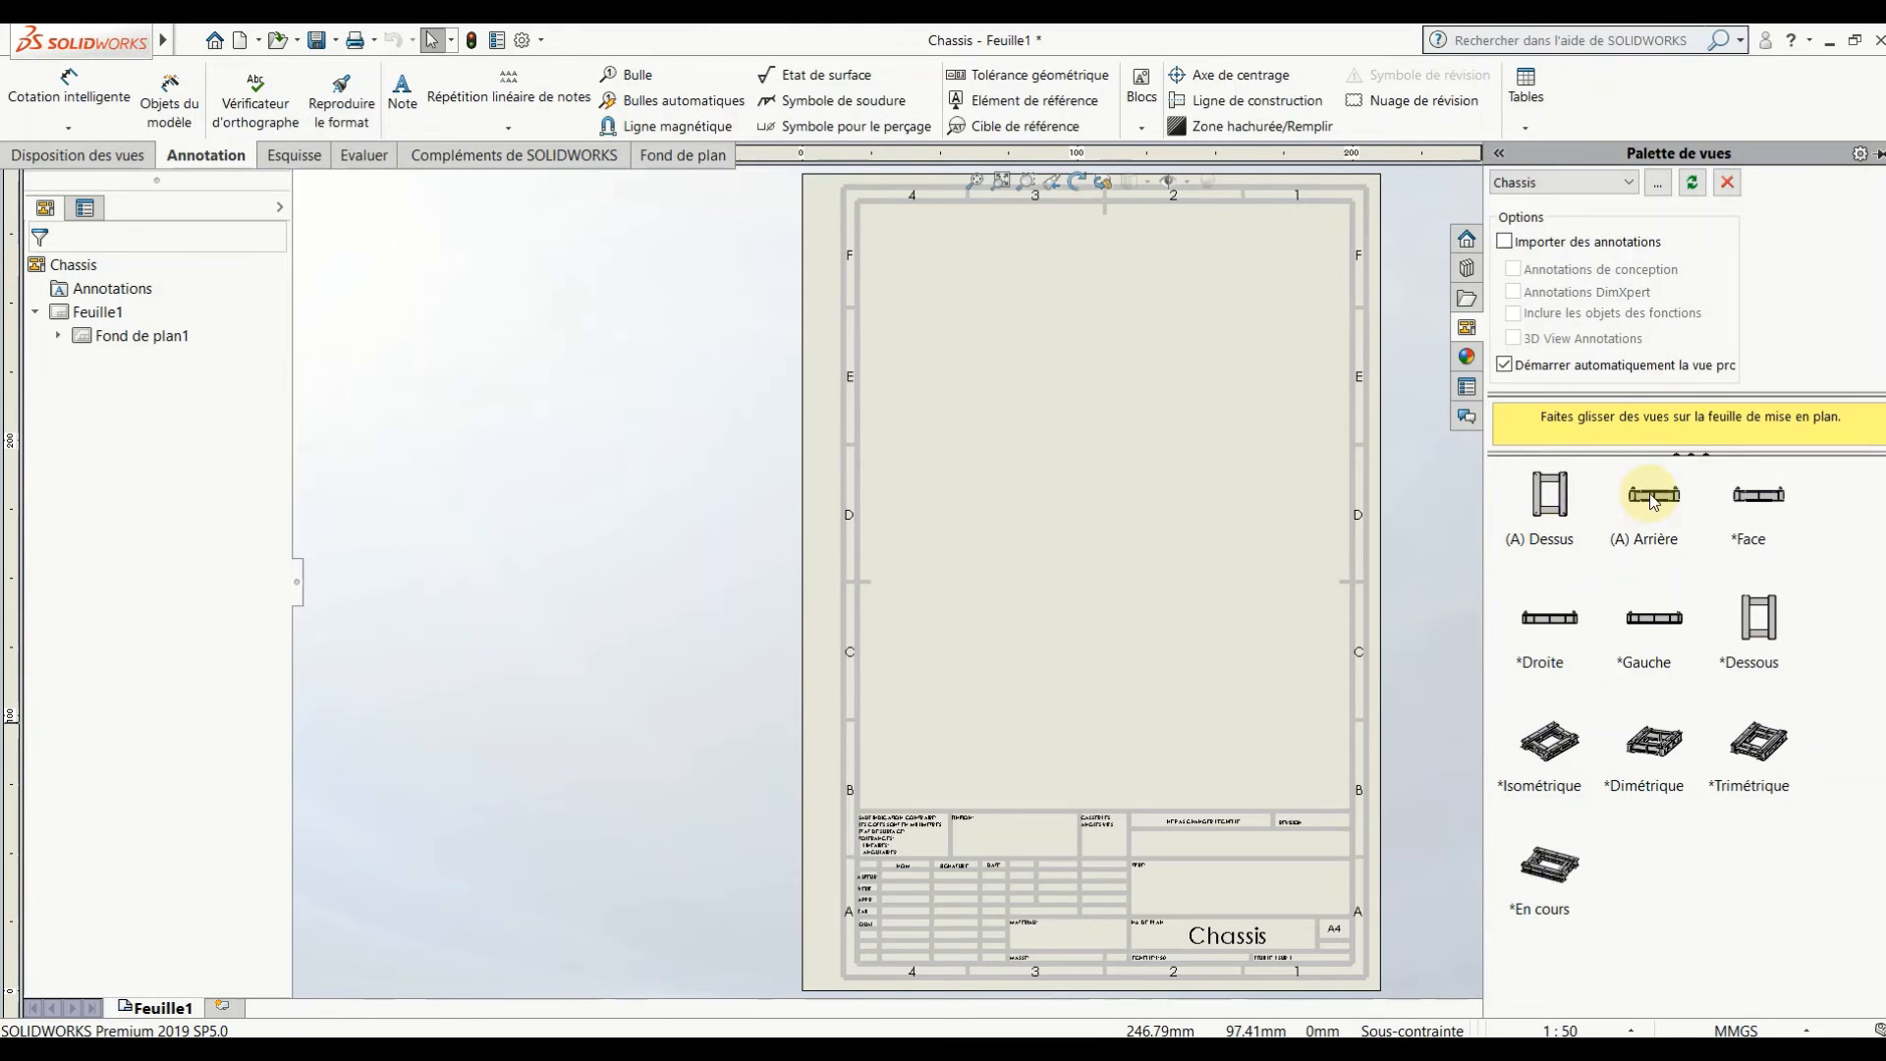
- Place the (A) Arrière view near the sheet's upper-left corner, with projected side, plan and isometric views
left_click_drag(1655, 502, 948, 330)
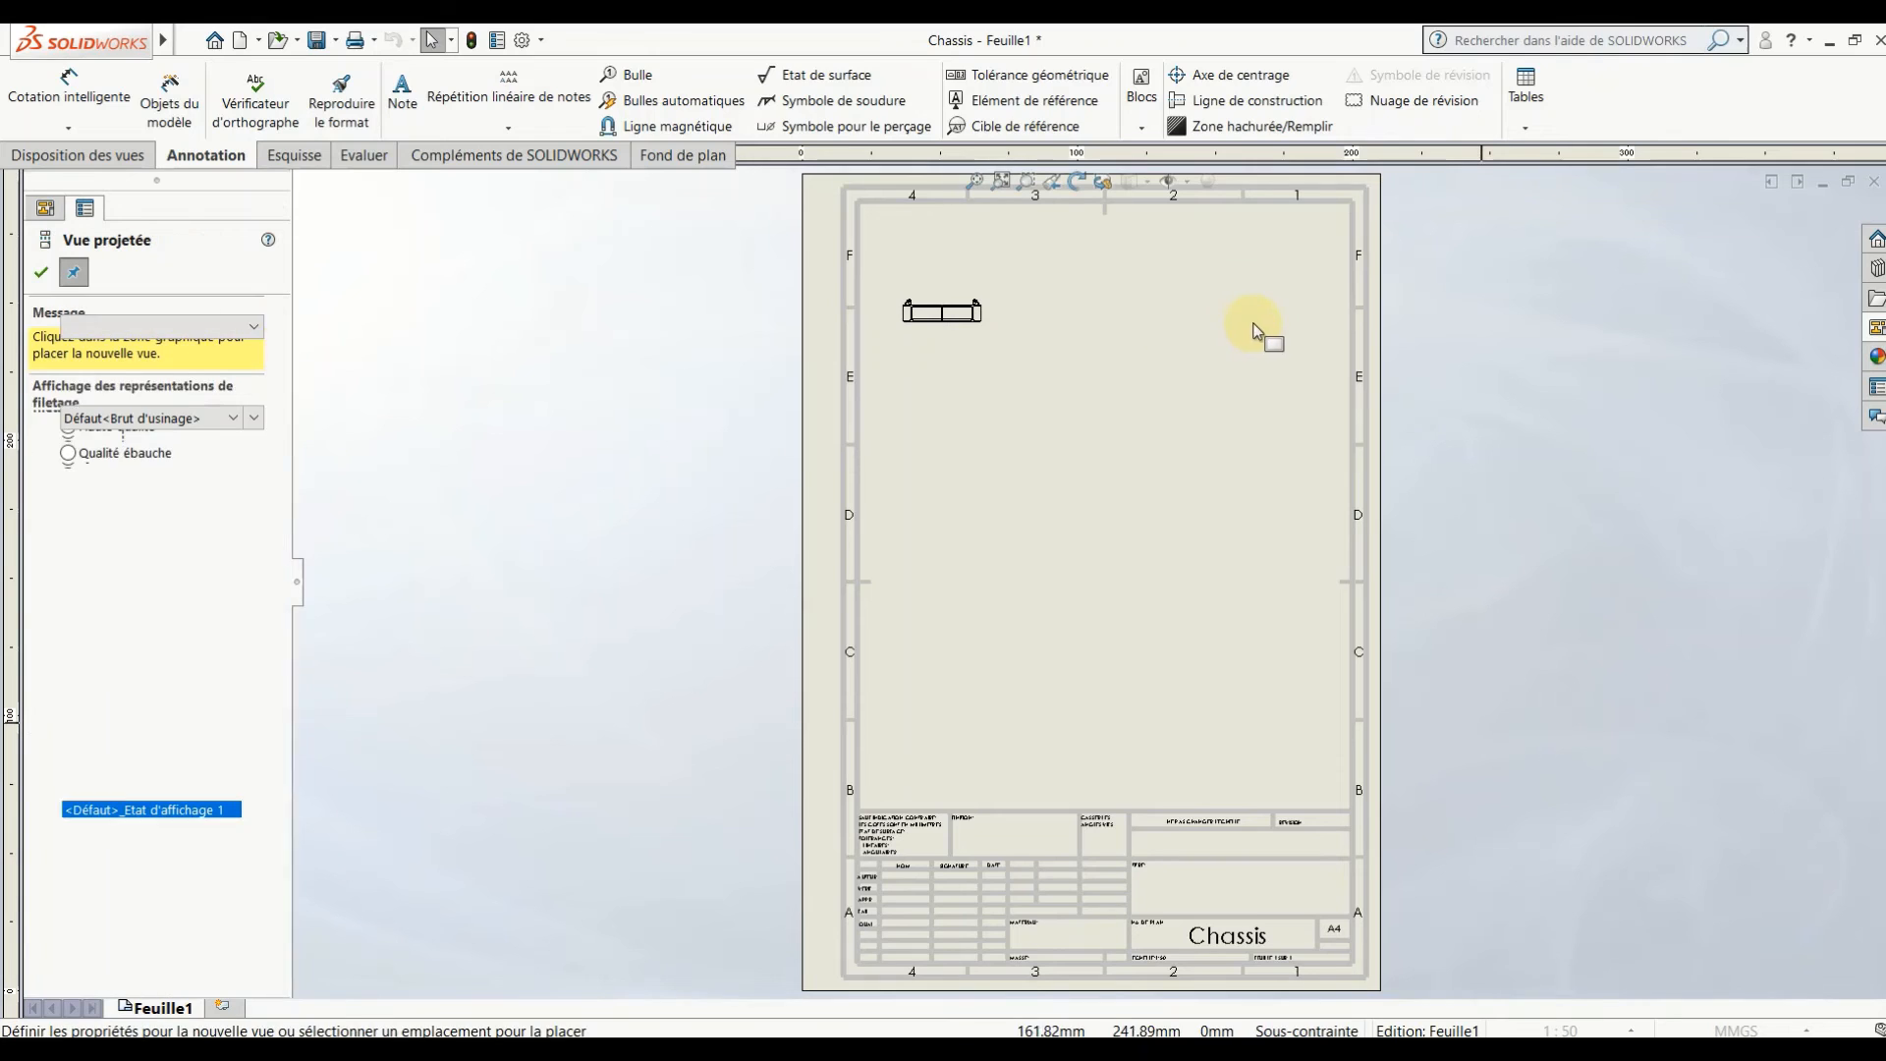
left_click(1203, 316)
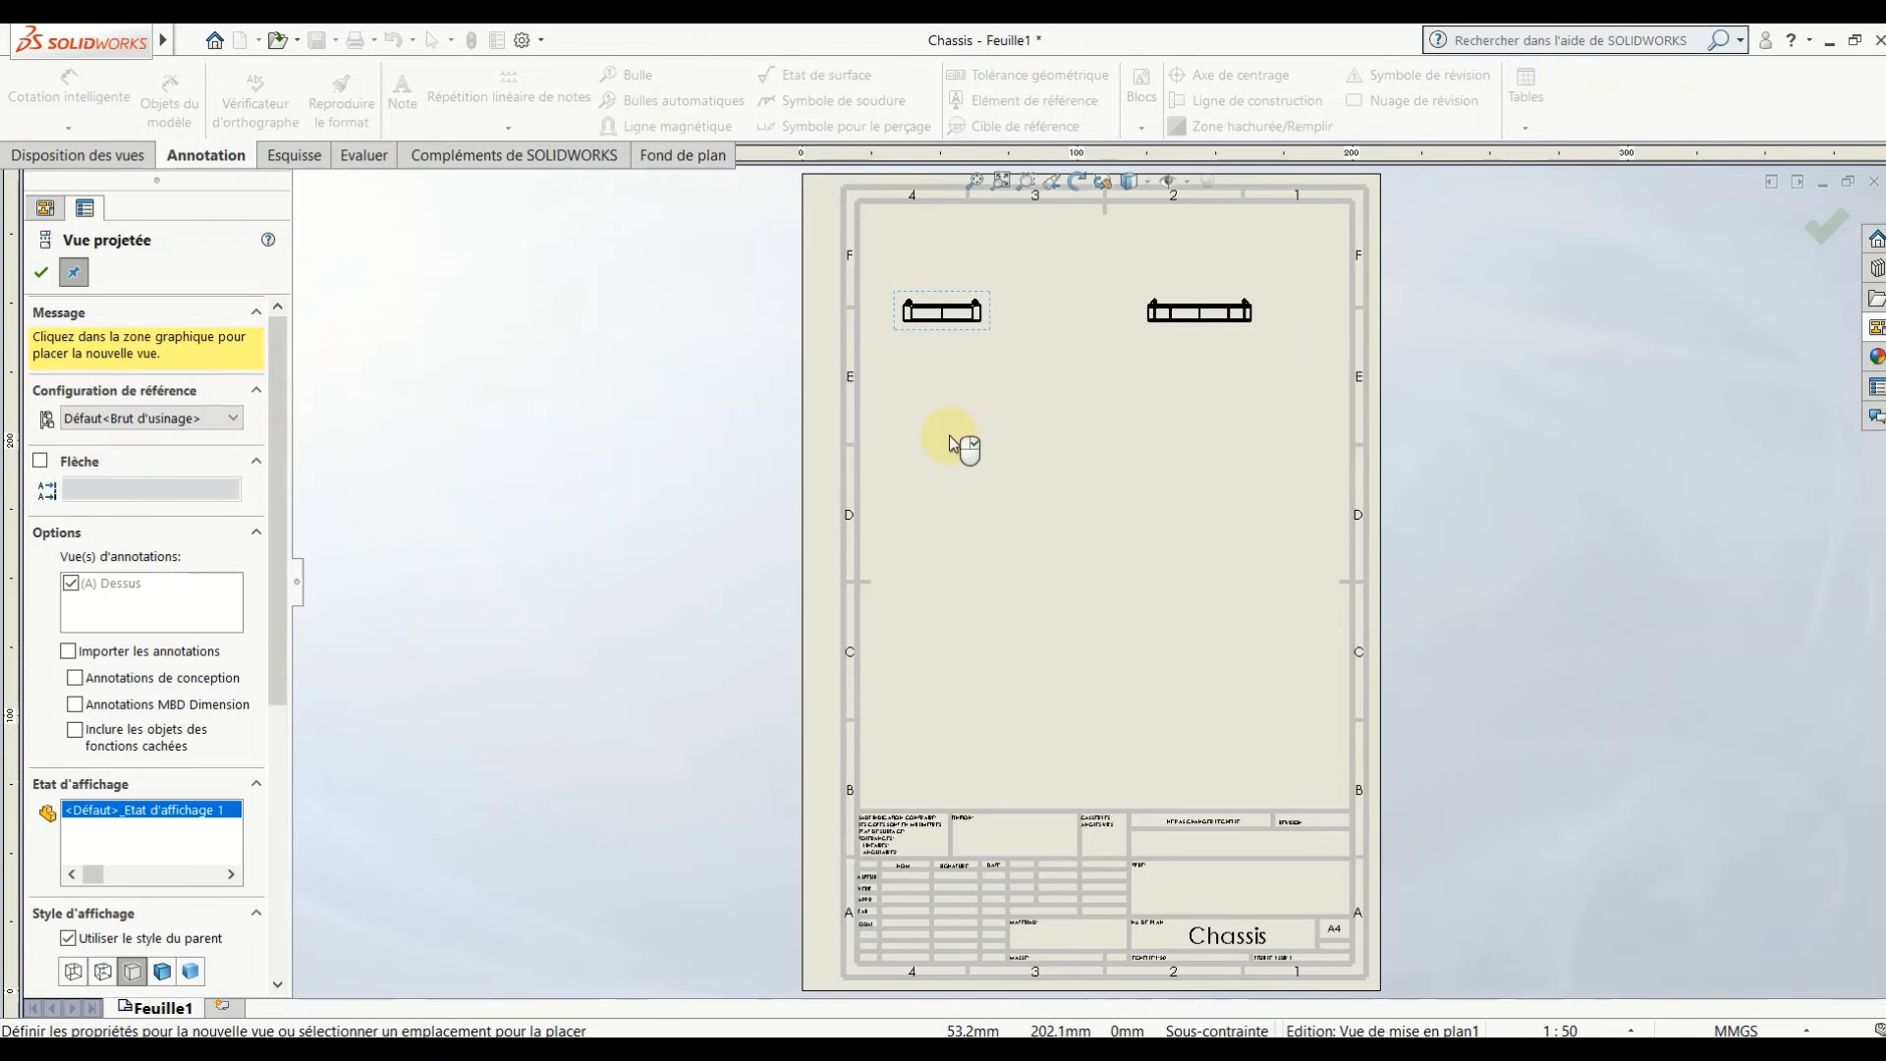
key("z")
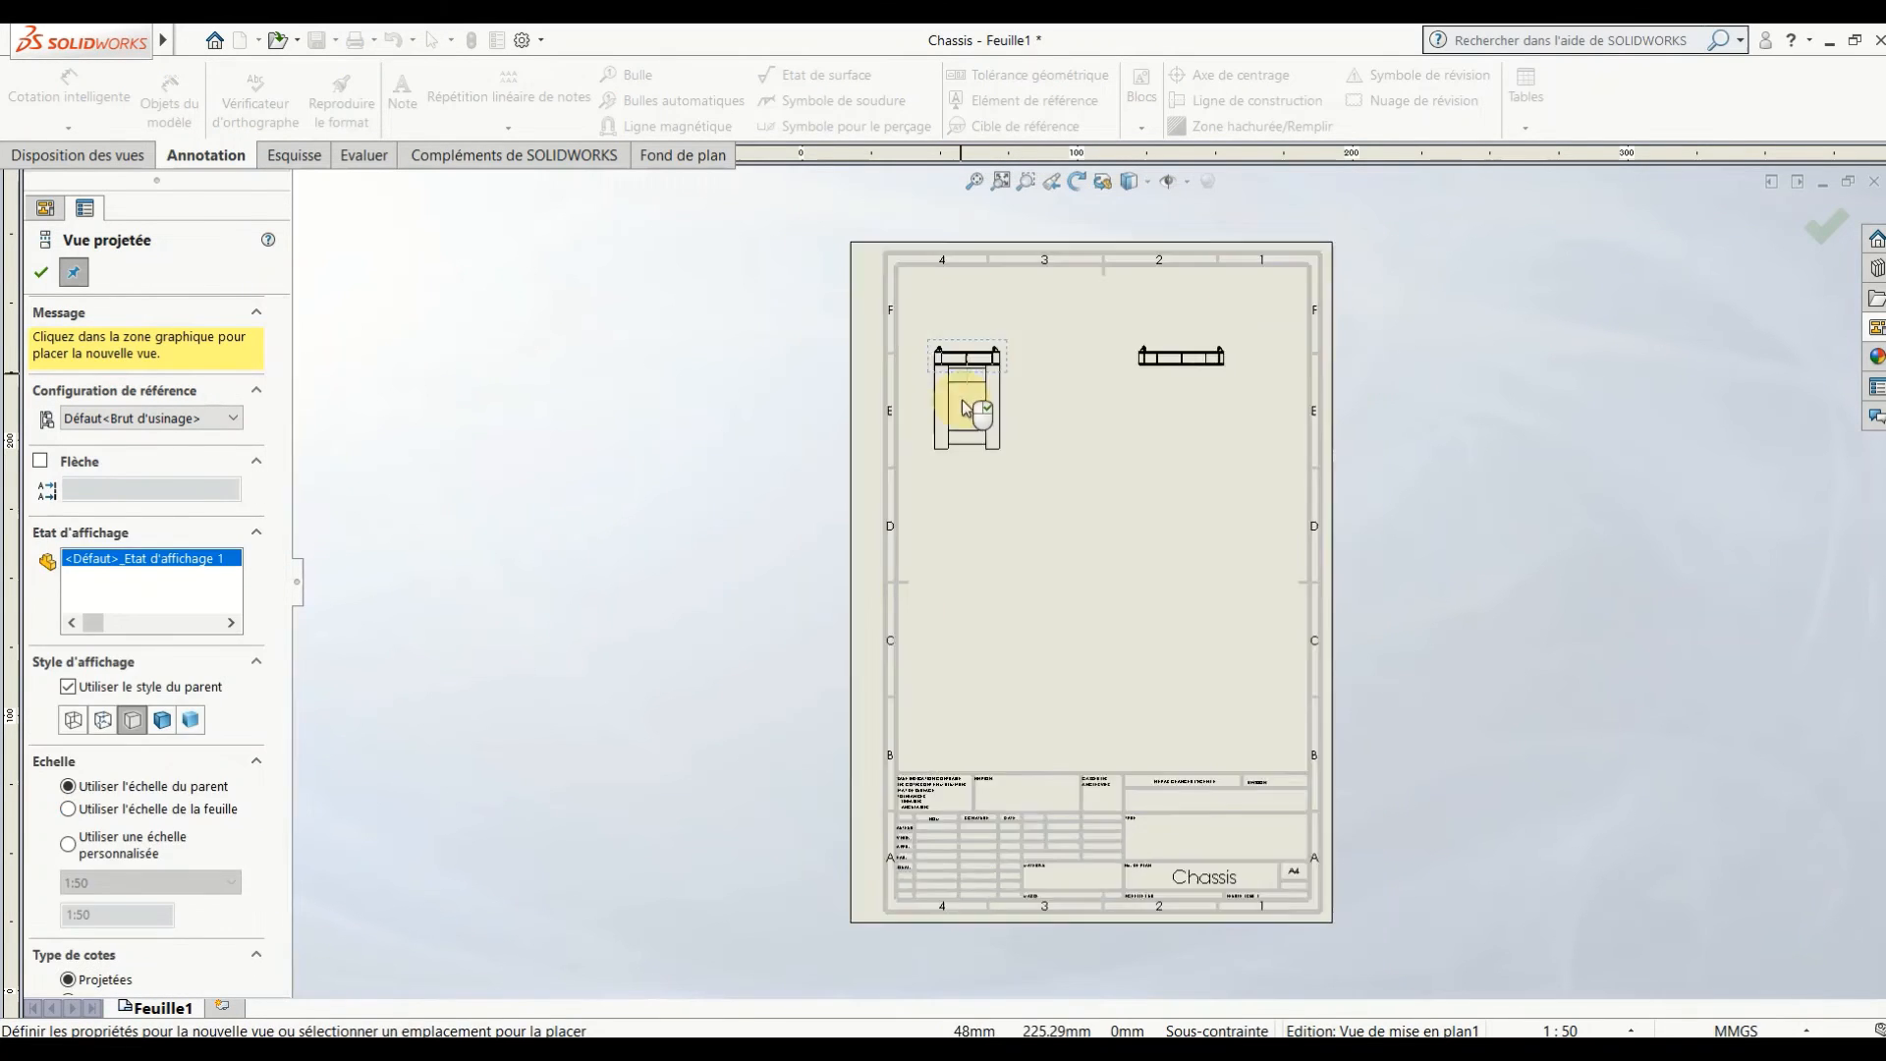
key("z")
left_click(985, 300)
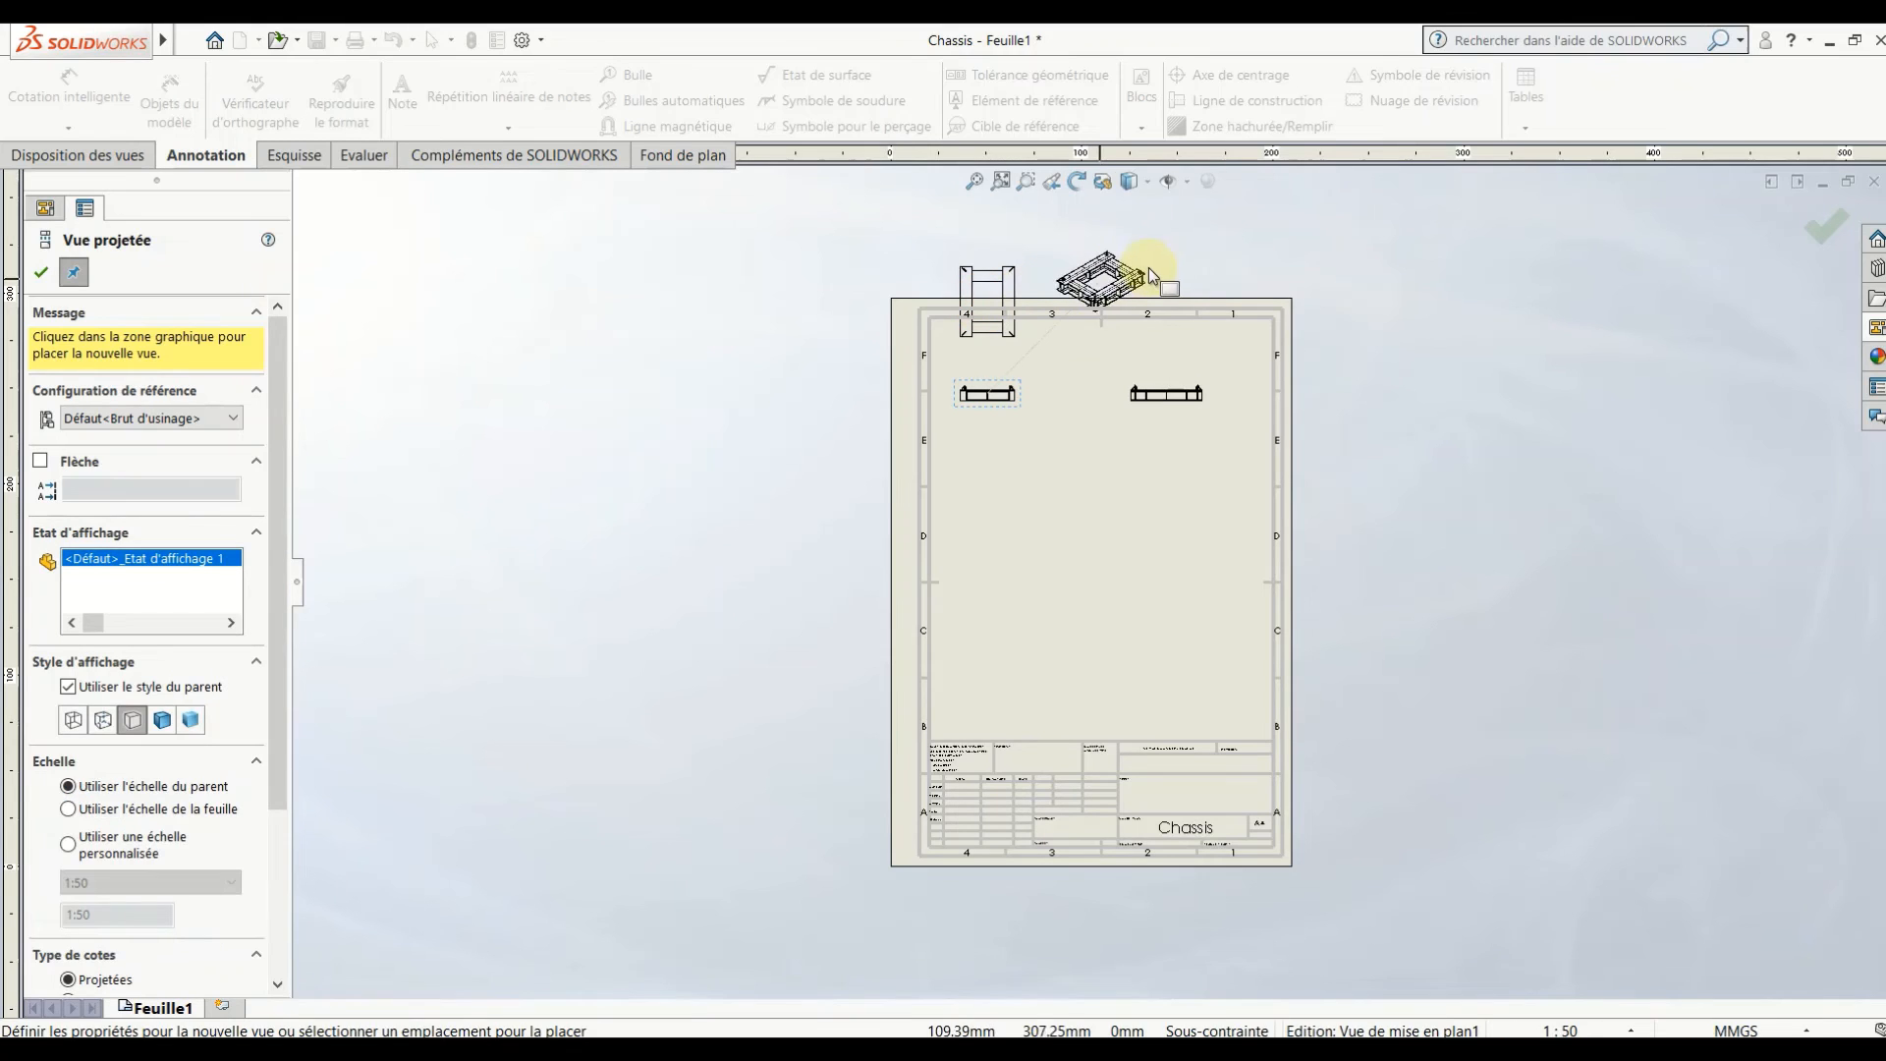
left_click(1169, 282)
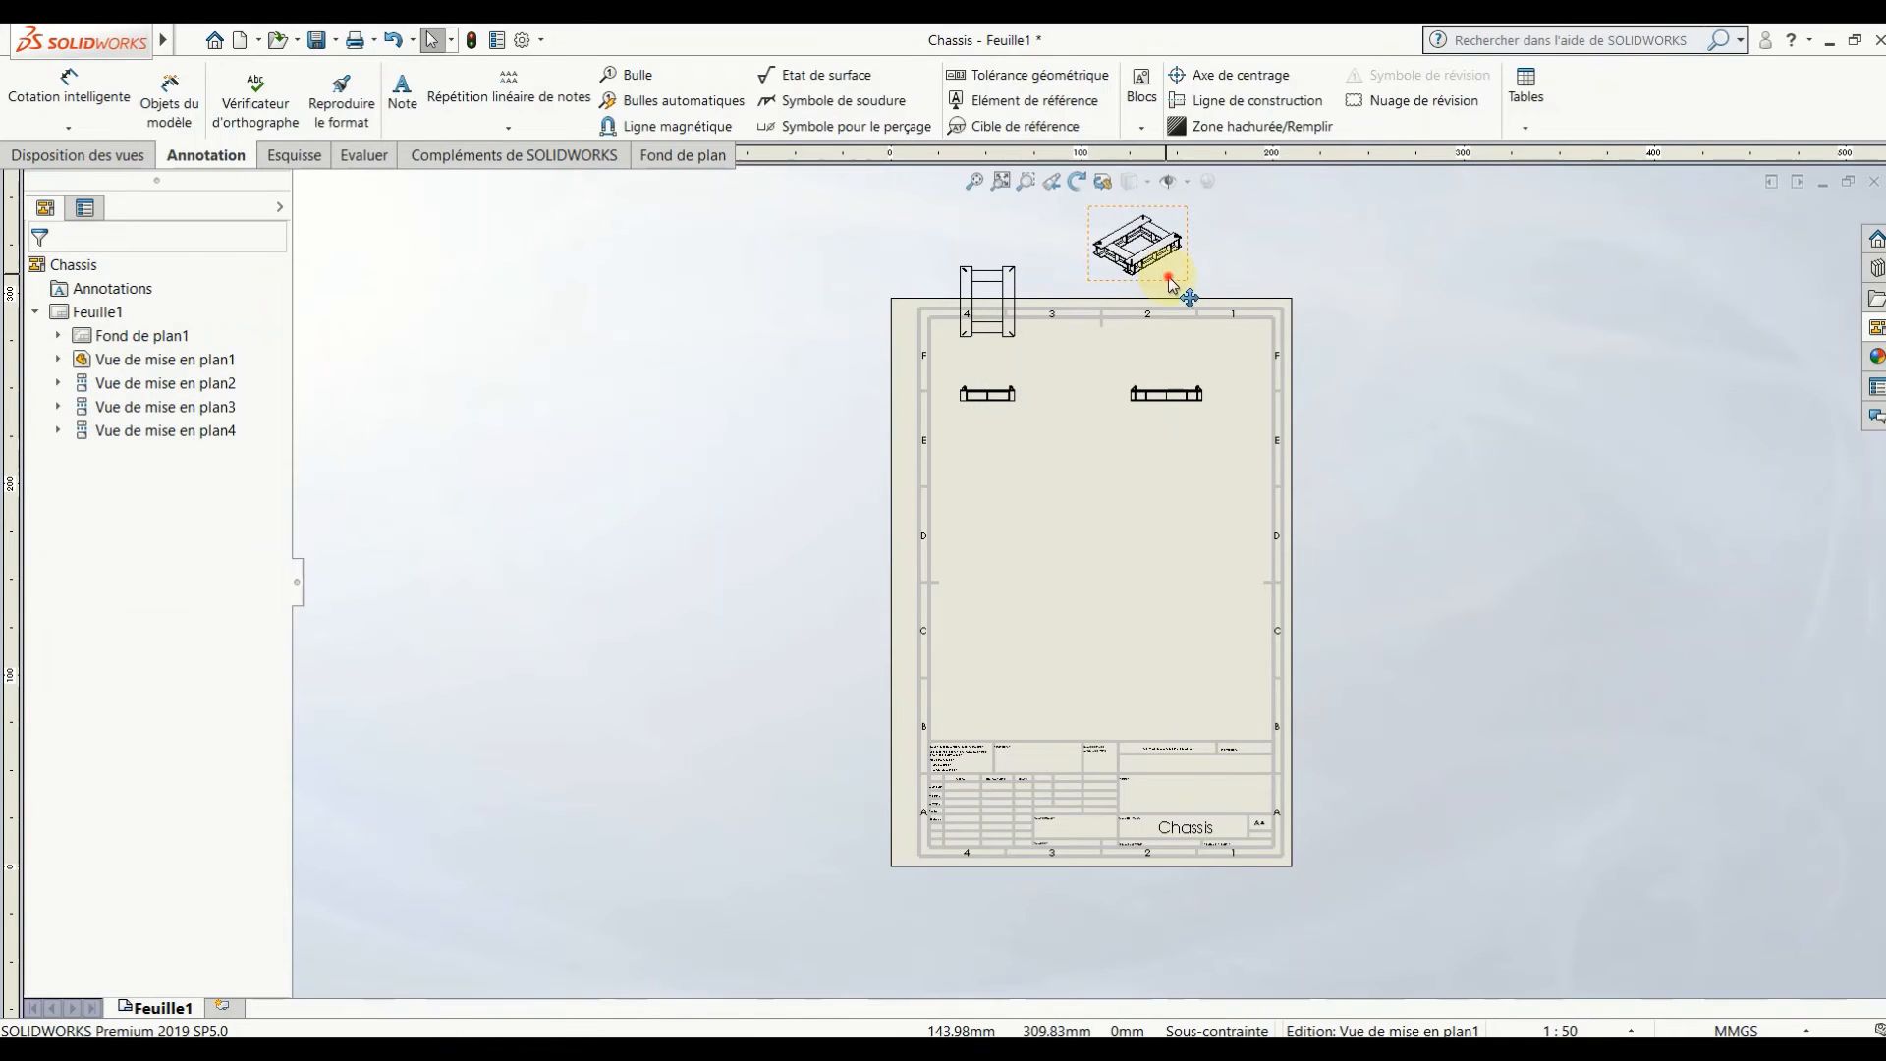
- Move the isometric view below the side view and the plan view below the rear view, inside the sheet frame
left_click_drag(1169, 282, 1227, 542)
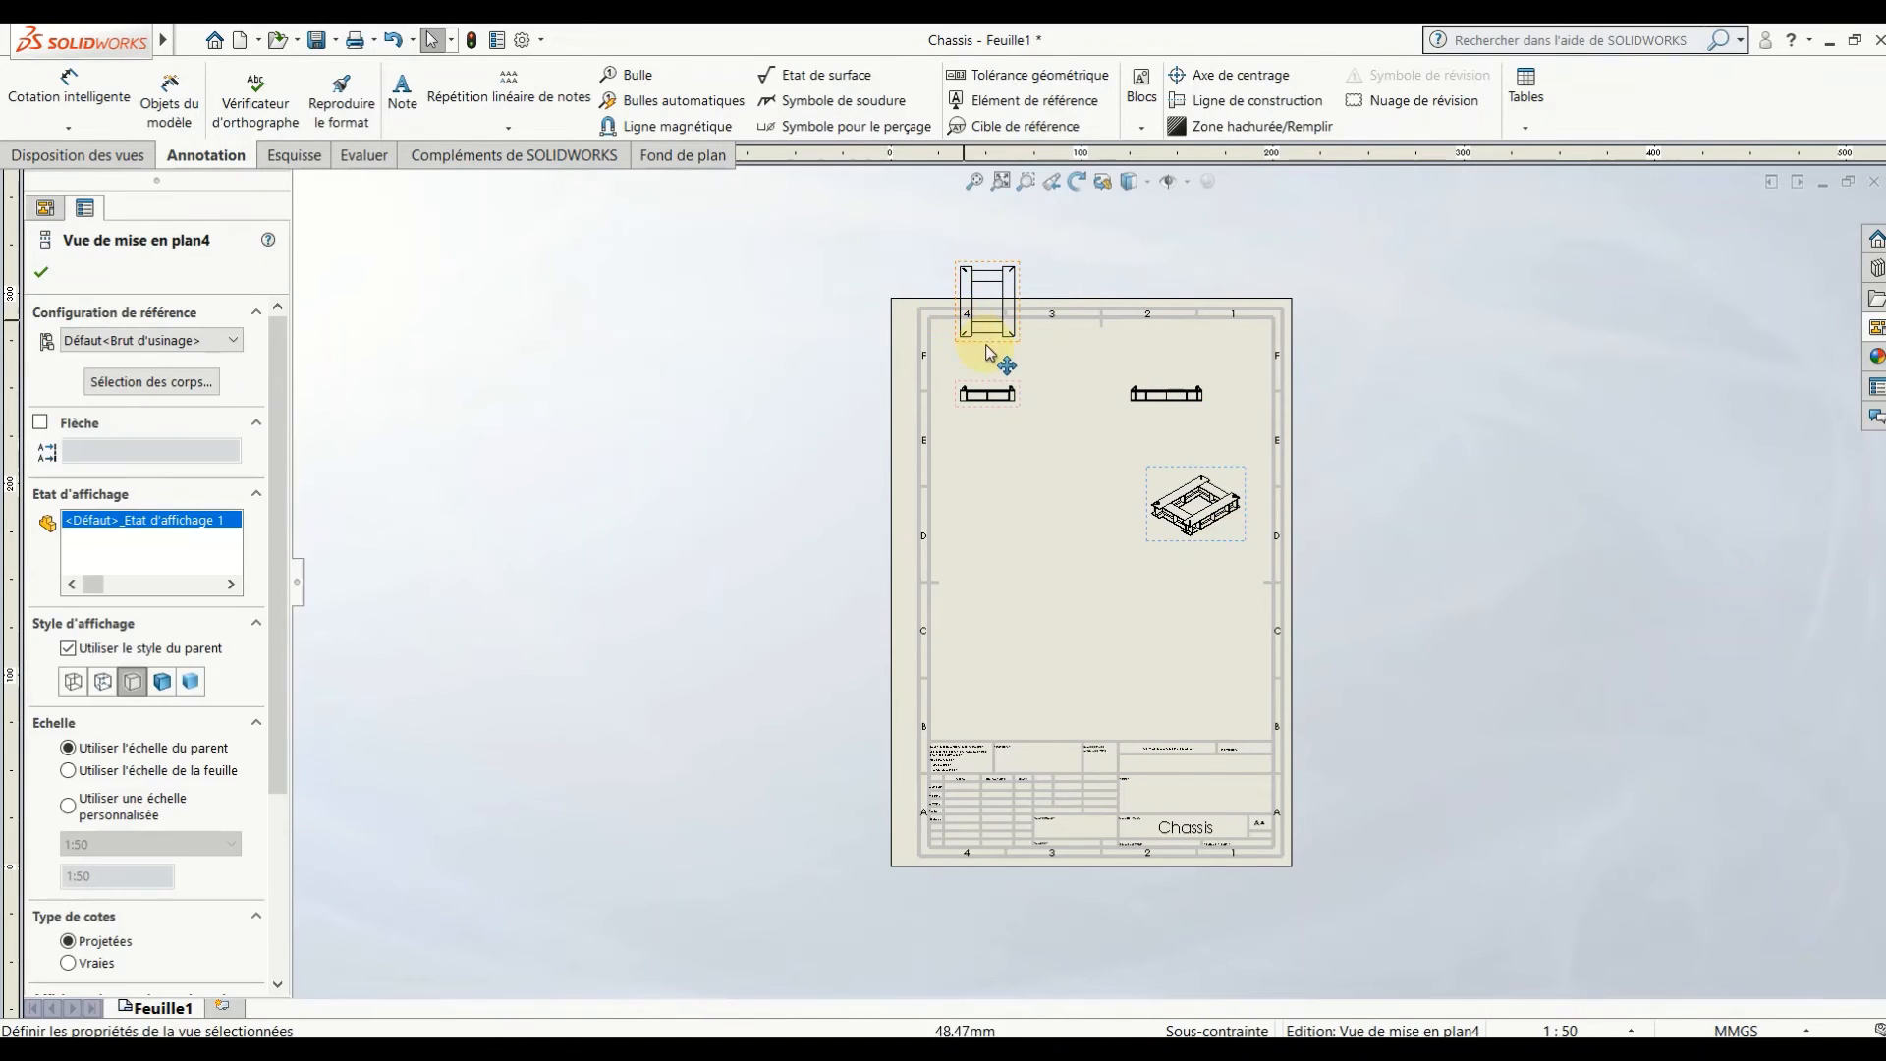
left_click_drag(991, 353, 1023, 597)
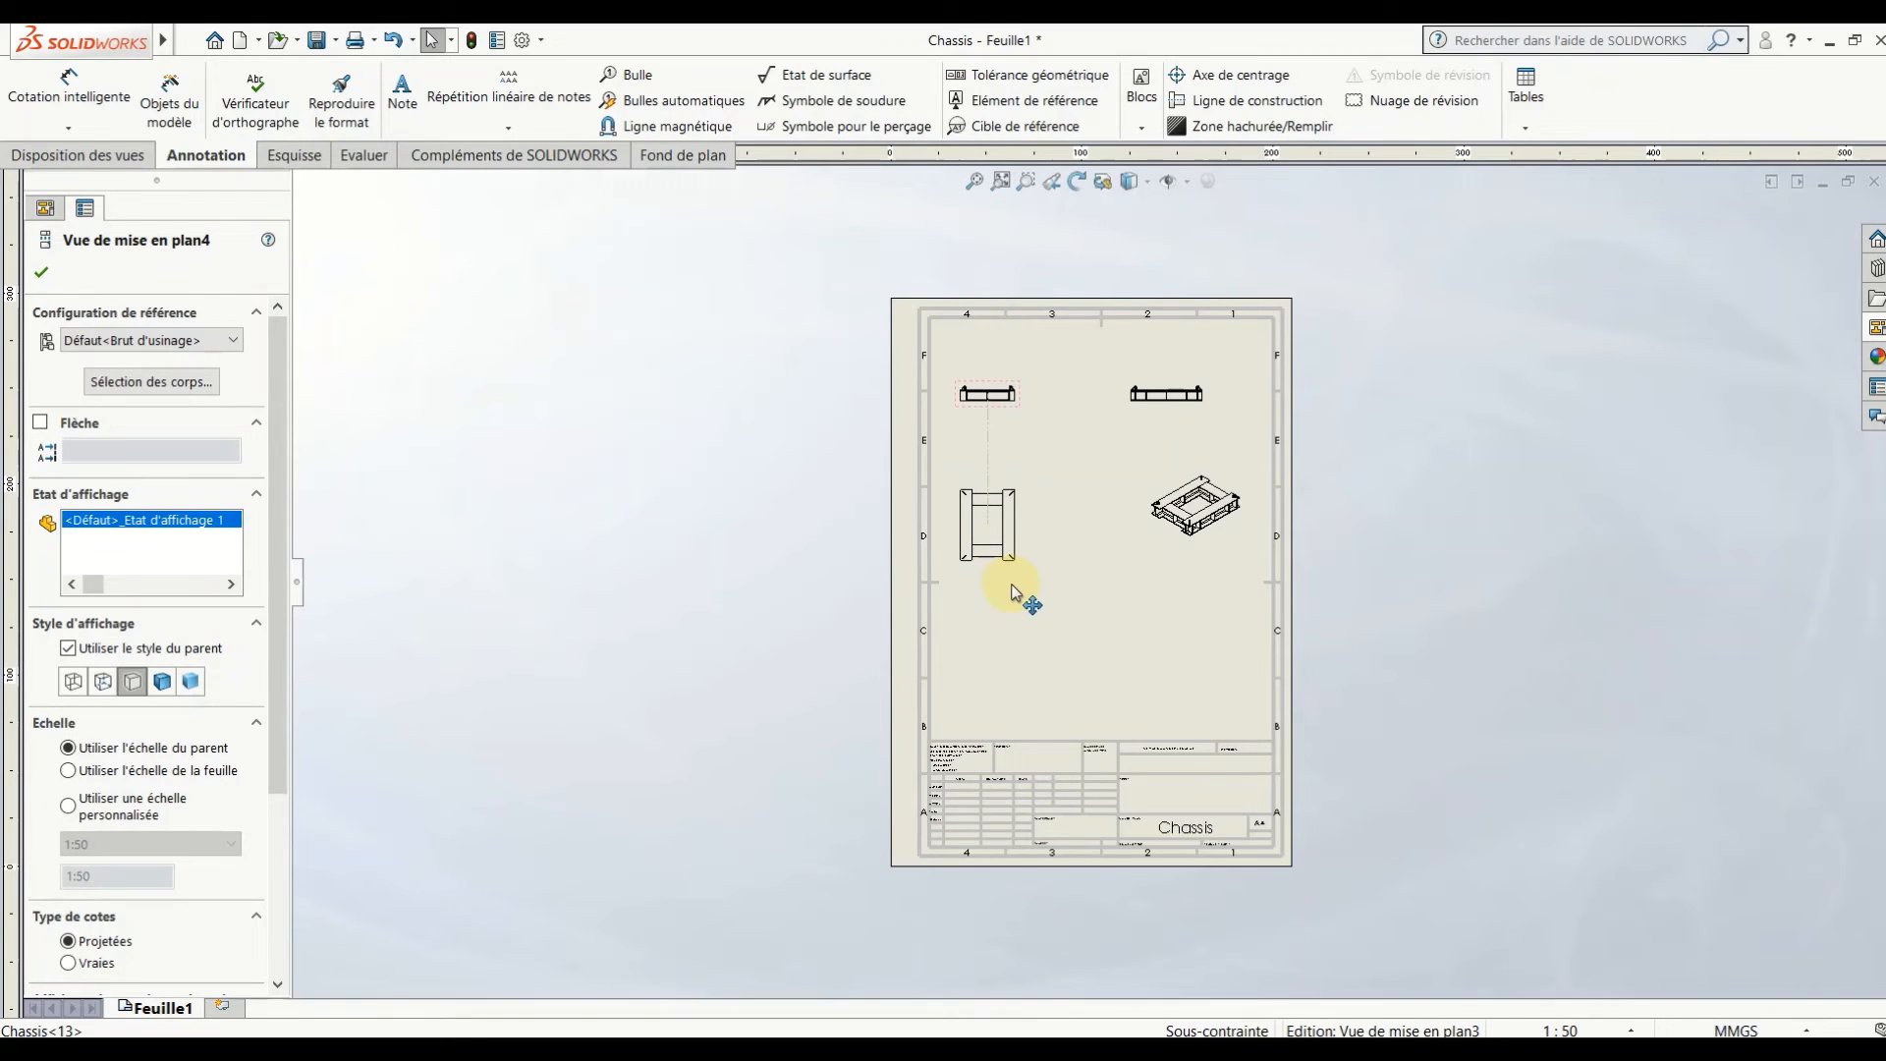
left_click(1105, 624)
- Set a user-defined custom scale of 1:25 on the parent rear view
left_click(1012, 393)
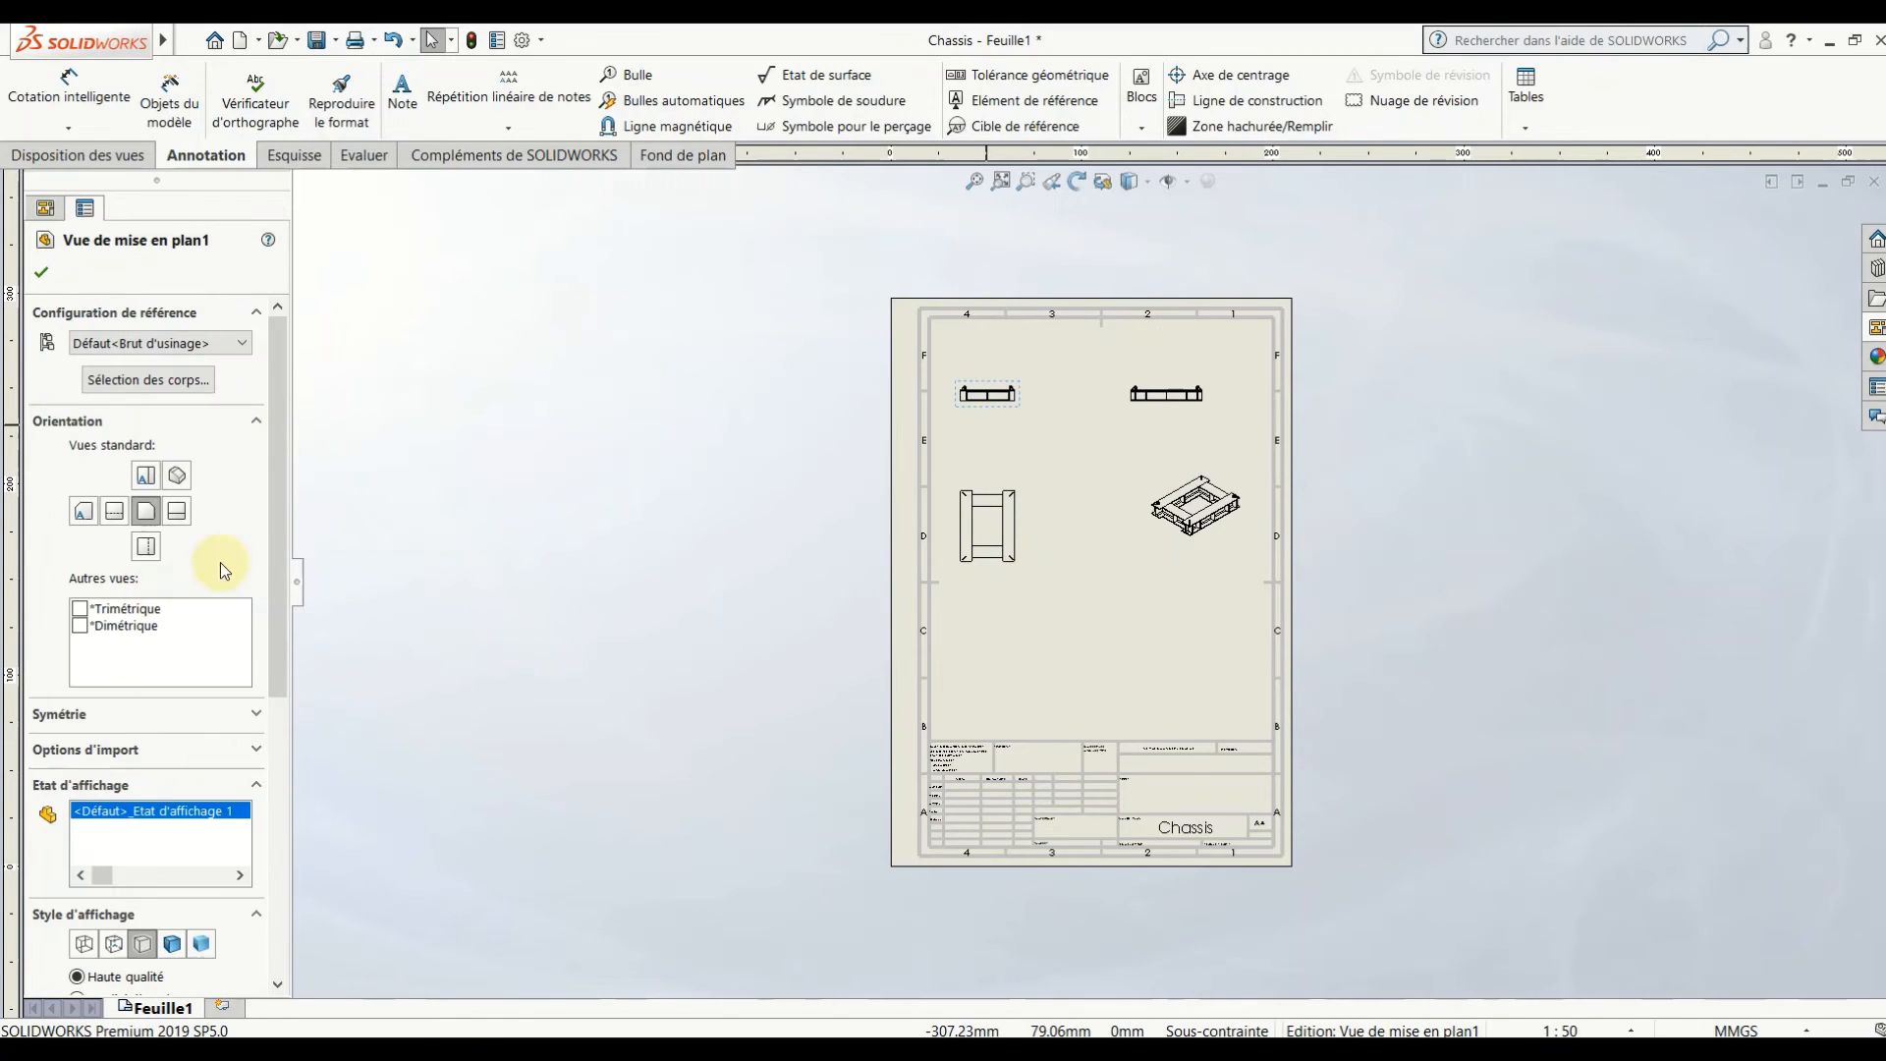
scroll(281, 588, "down", 5)
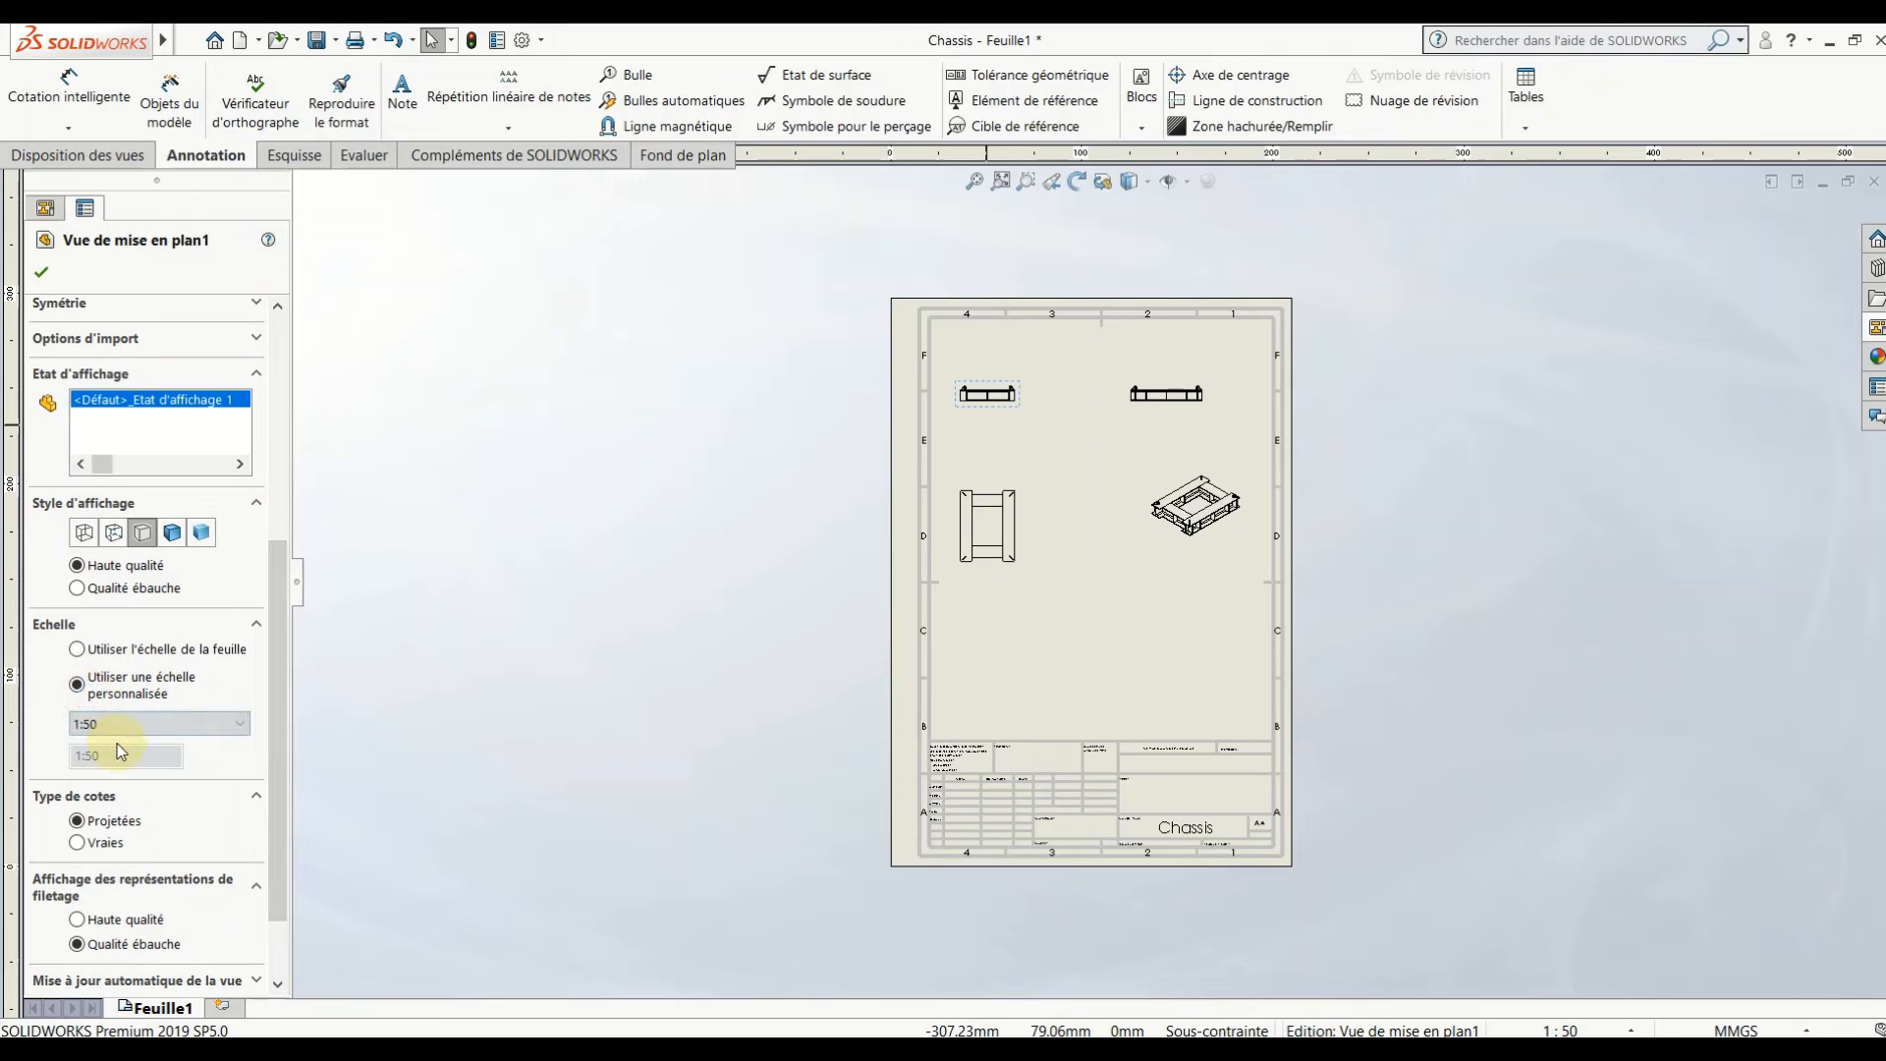
left_click(128, 726)
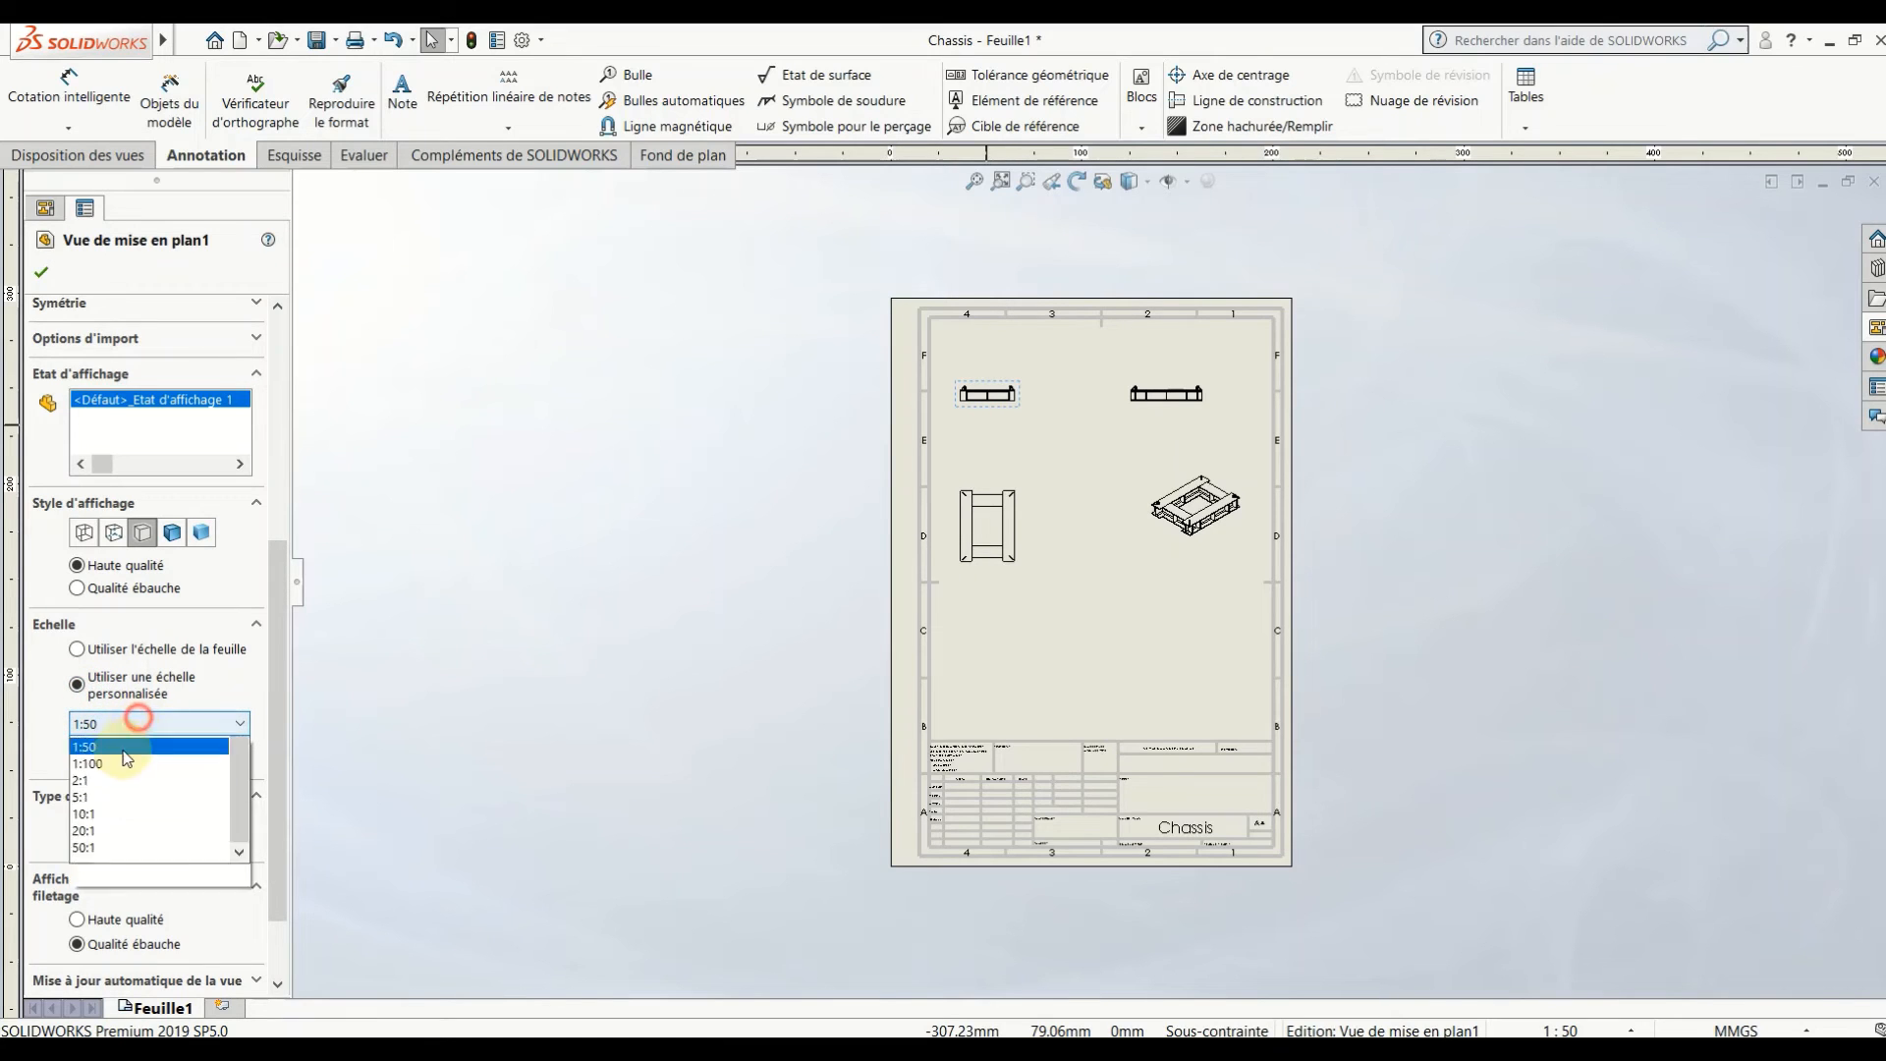
left_click(133, 743)
left_click(111, 756)
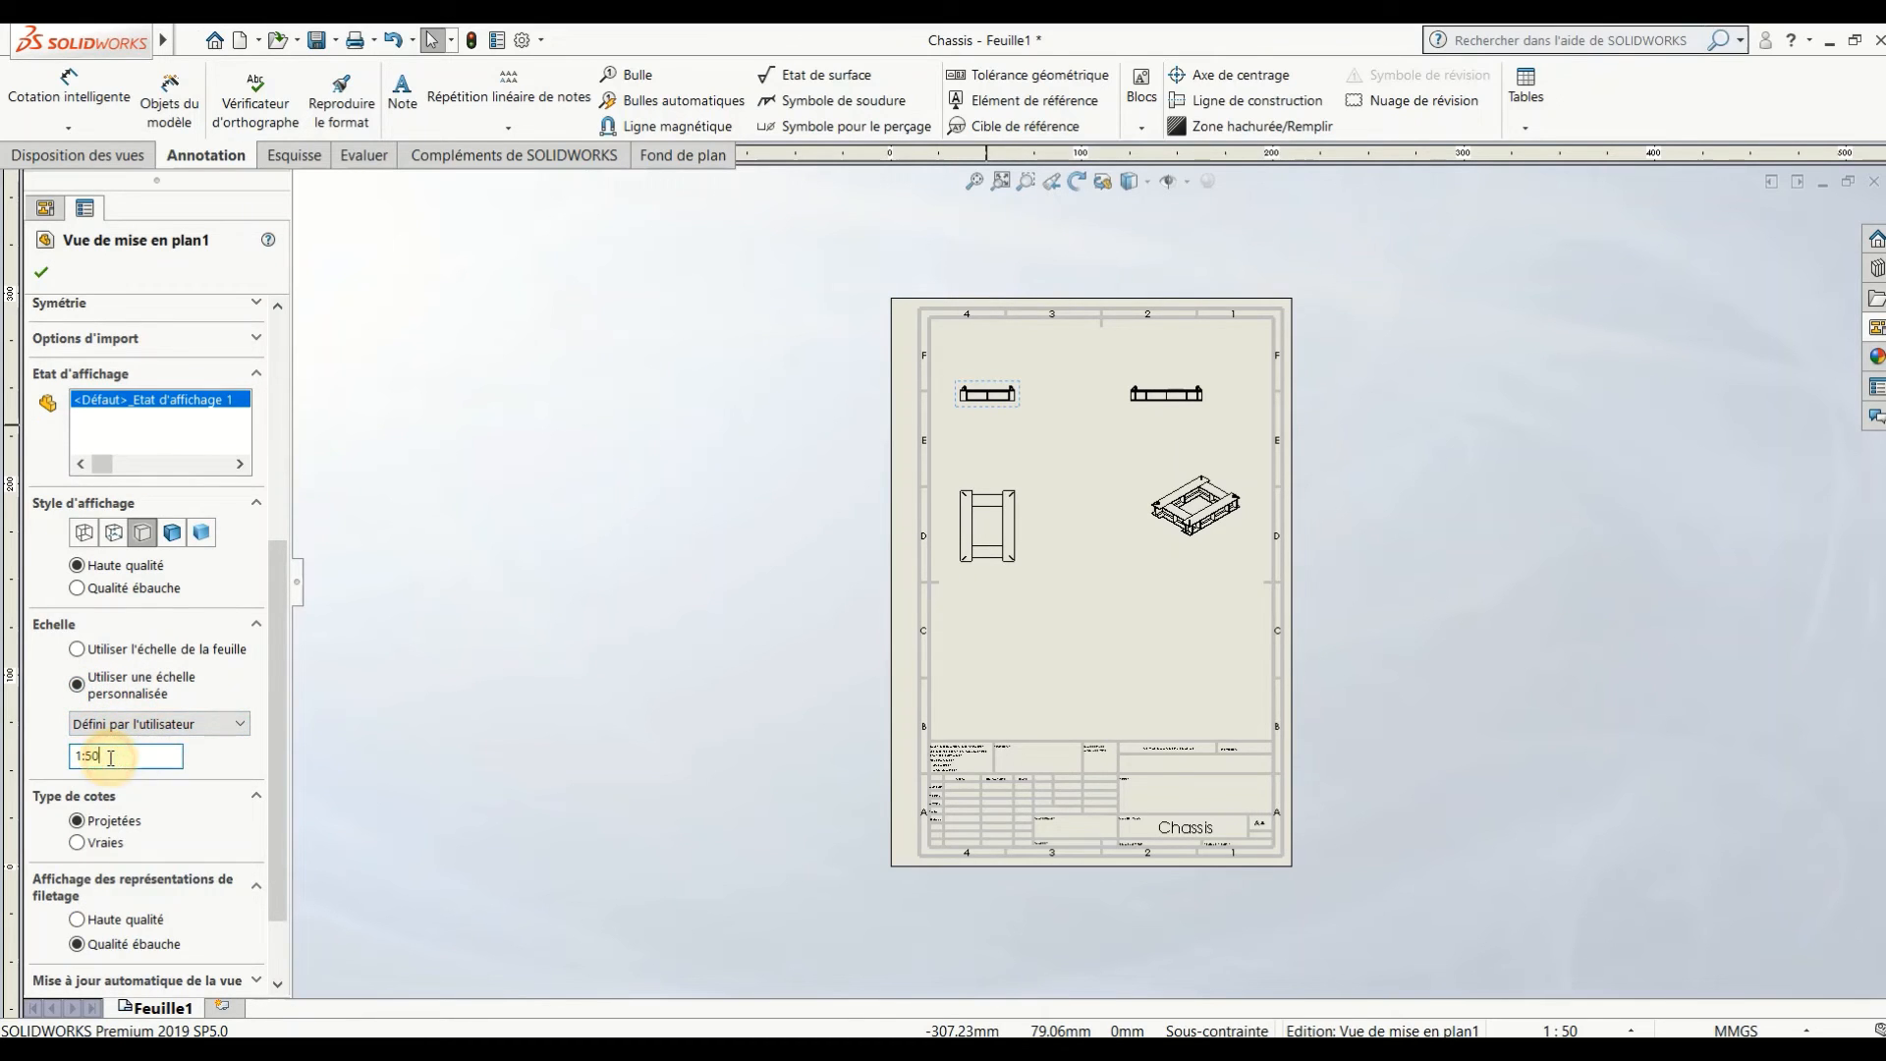
type("25")
key("Return")
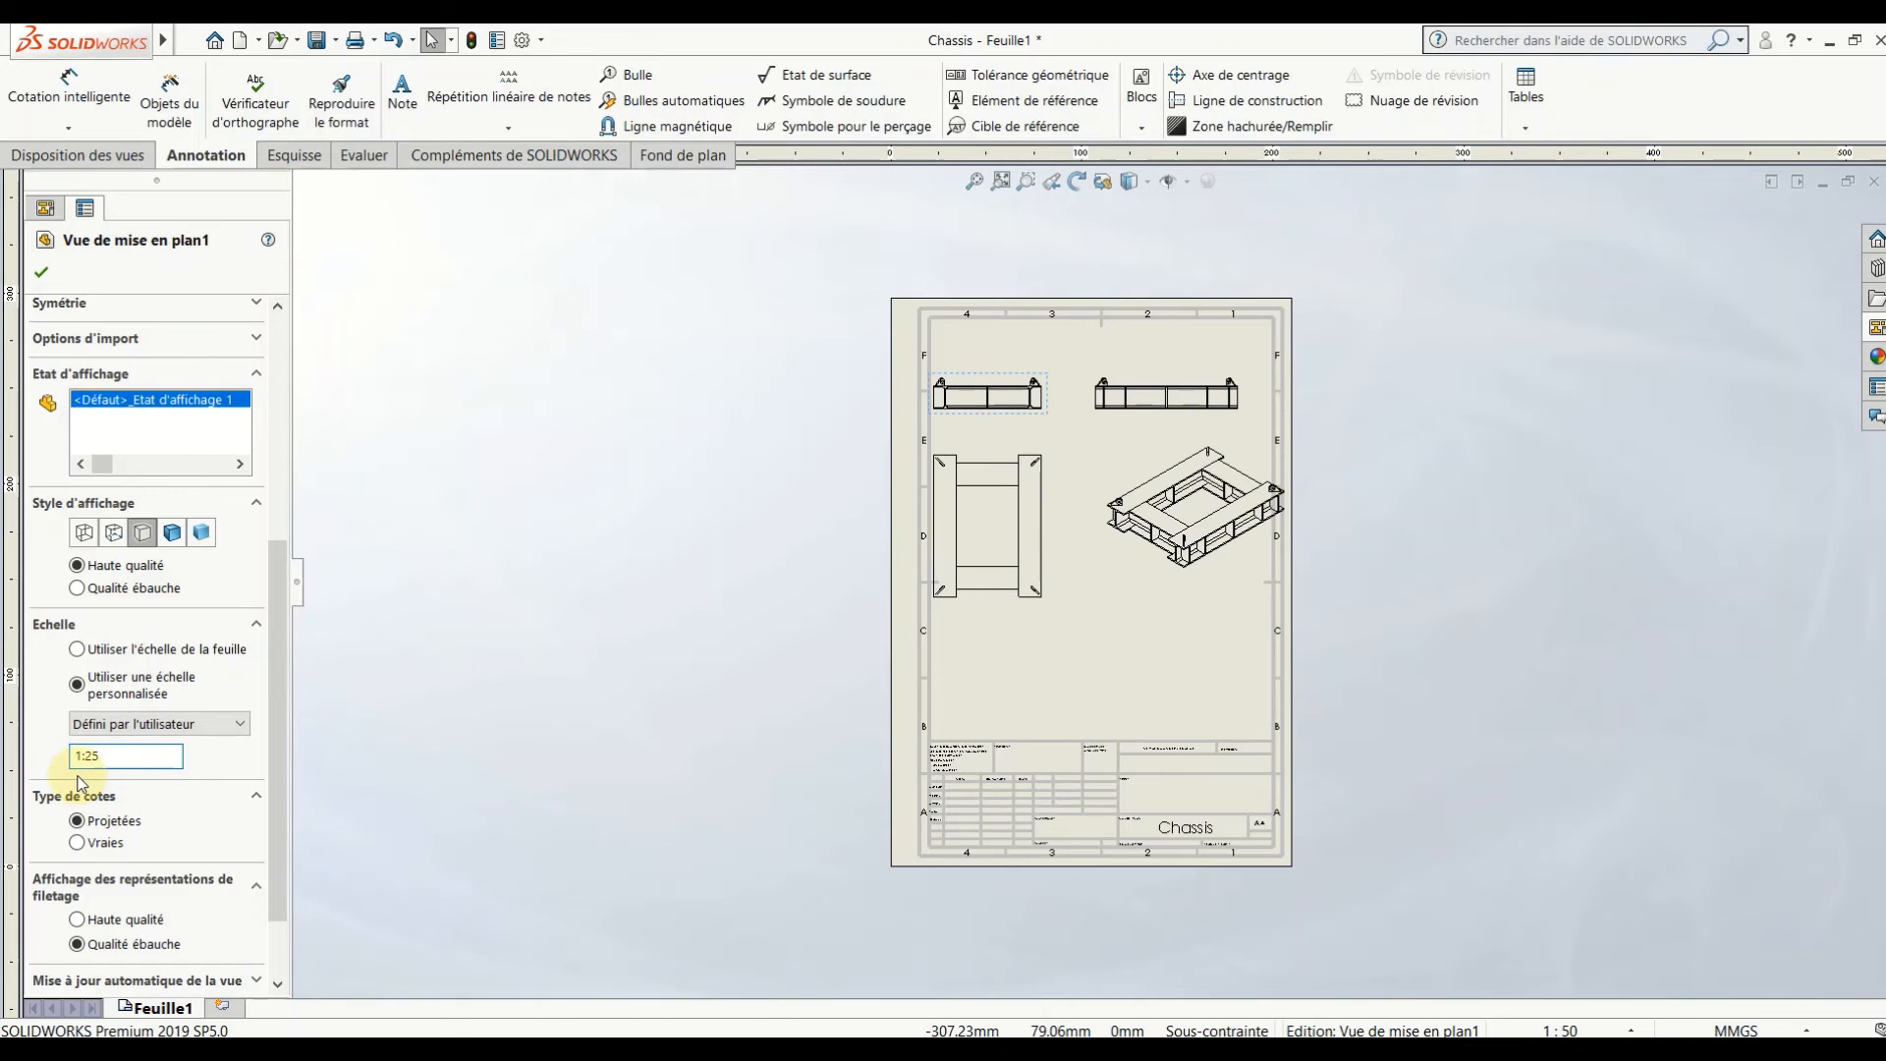
left_click(42, 272)
- Move the isometric view down and inward so it clears the sheet frame and the side view
scroll(1319, 548, "down", 2)
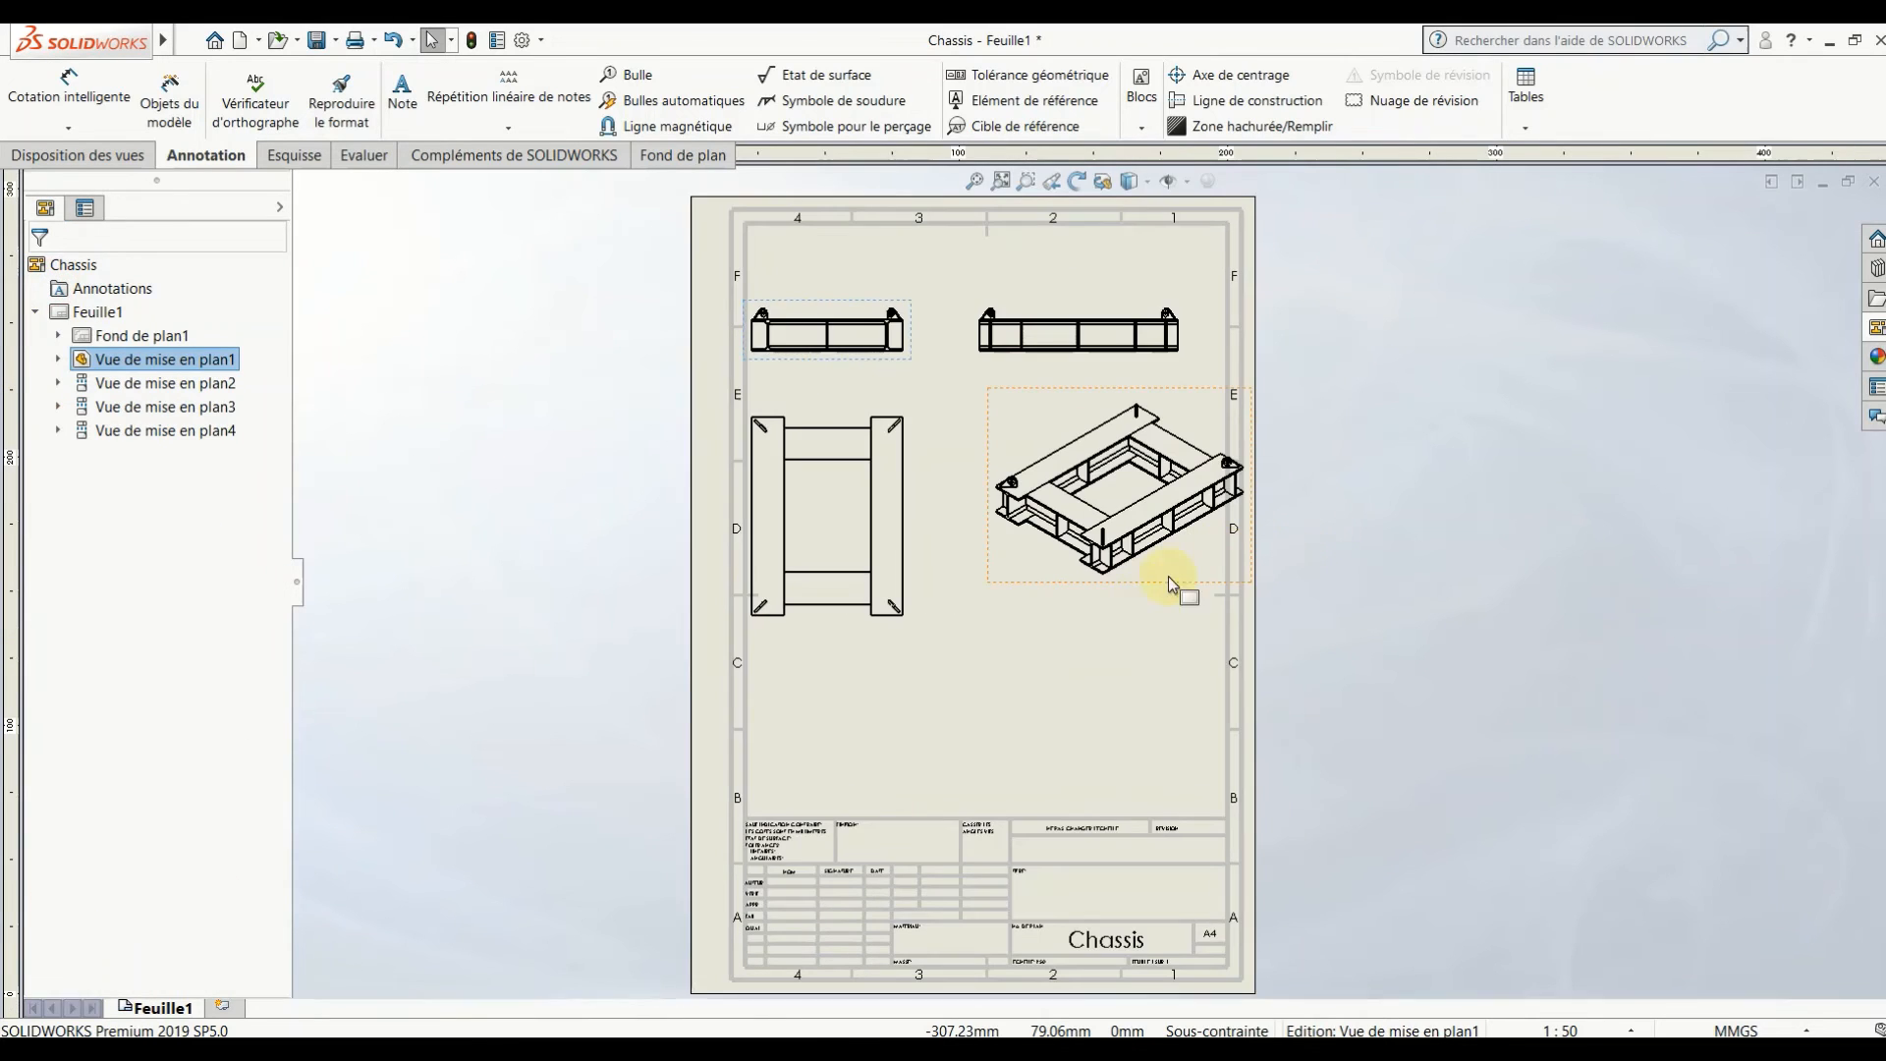
left_click_drag(1086, 618, 1110, 643)
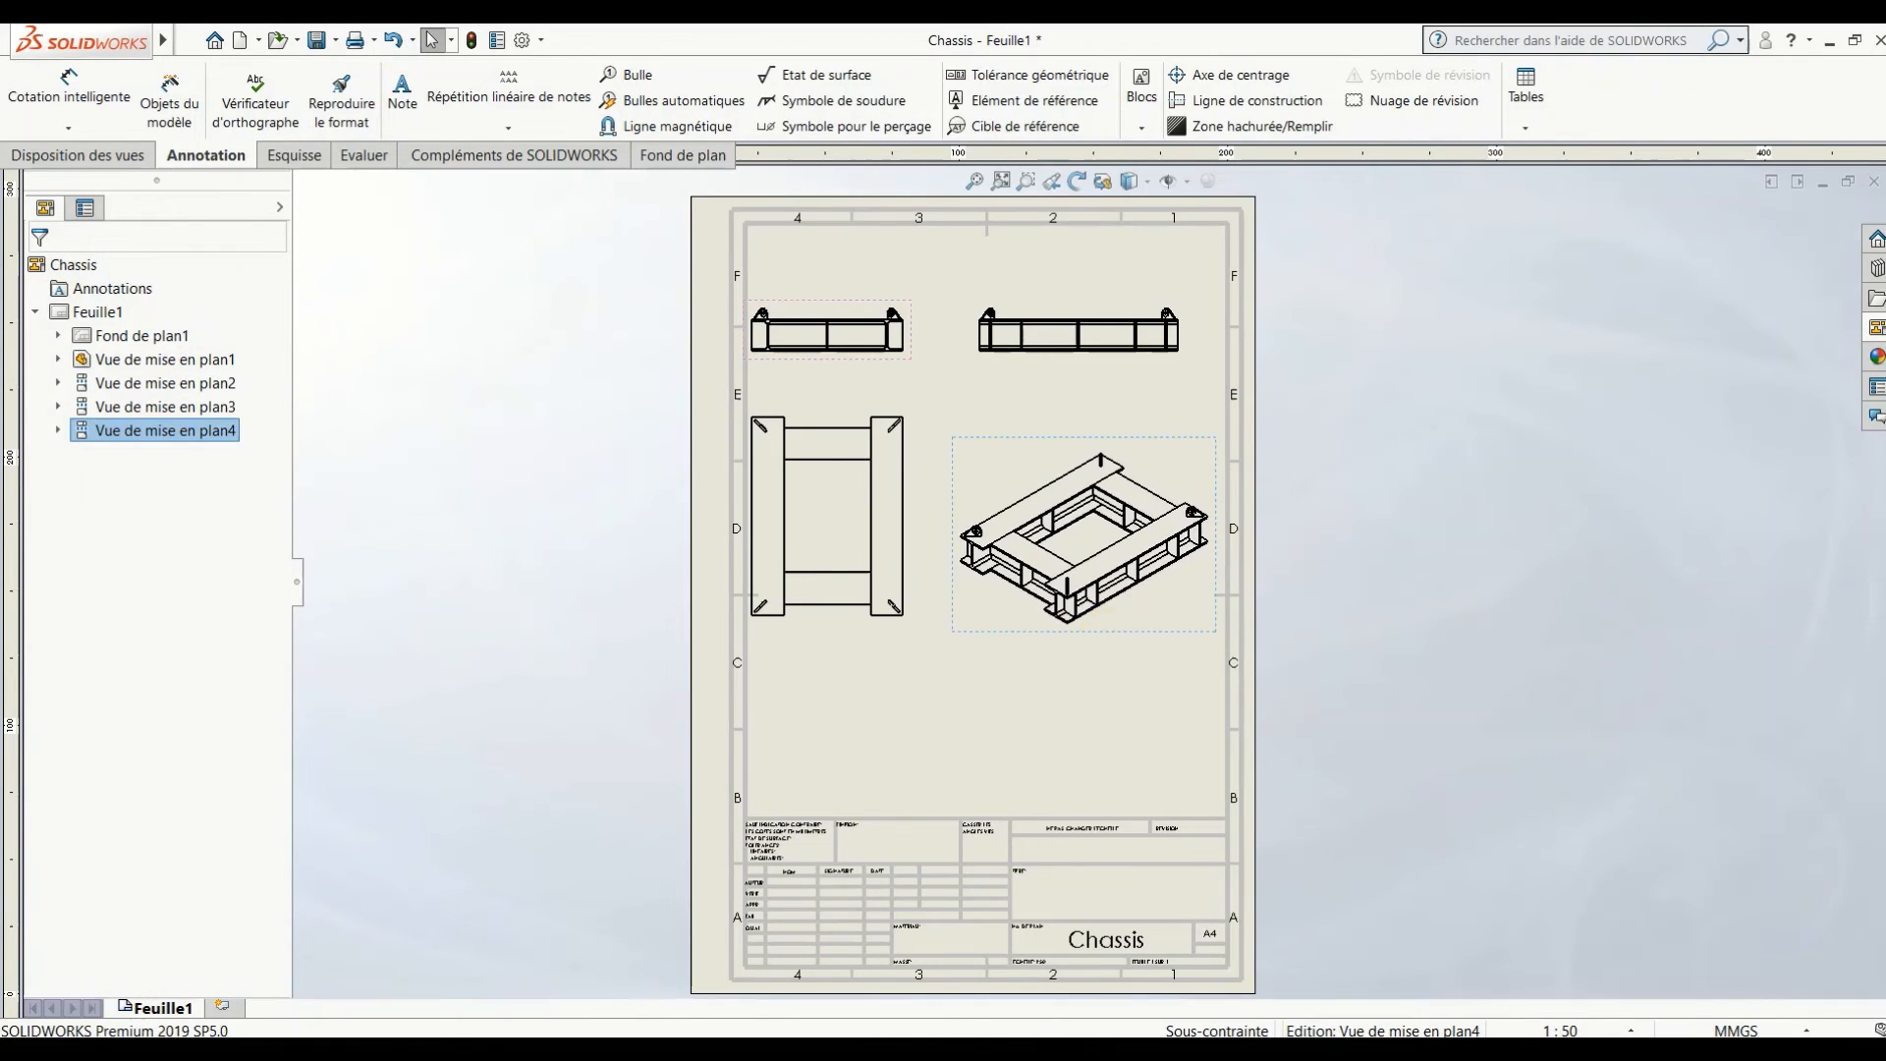
- Display the isometric view shaded with edges and shift the rear and plan views slightly inward from the sheet frame
left_click(162, 680)
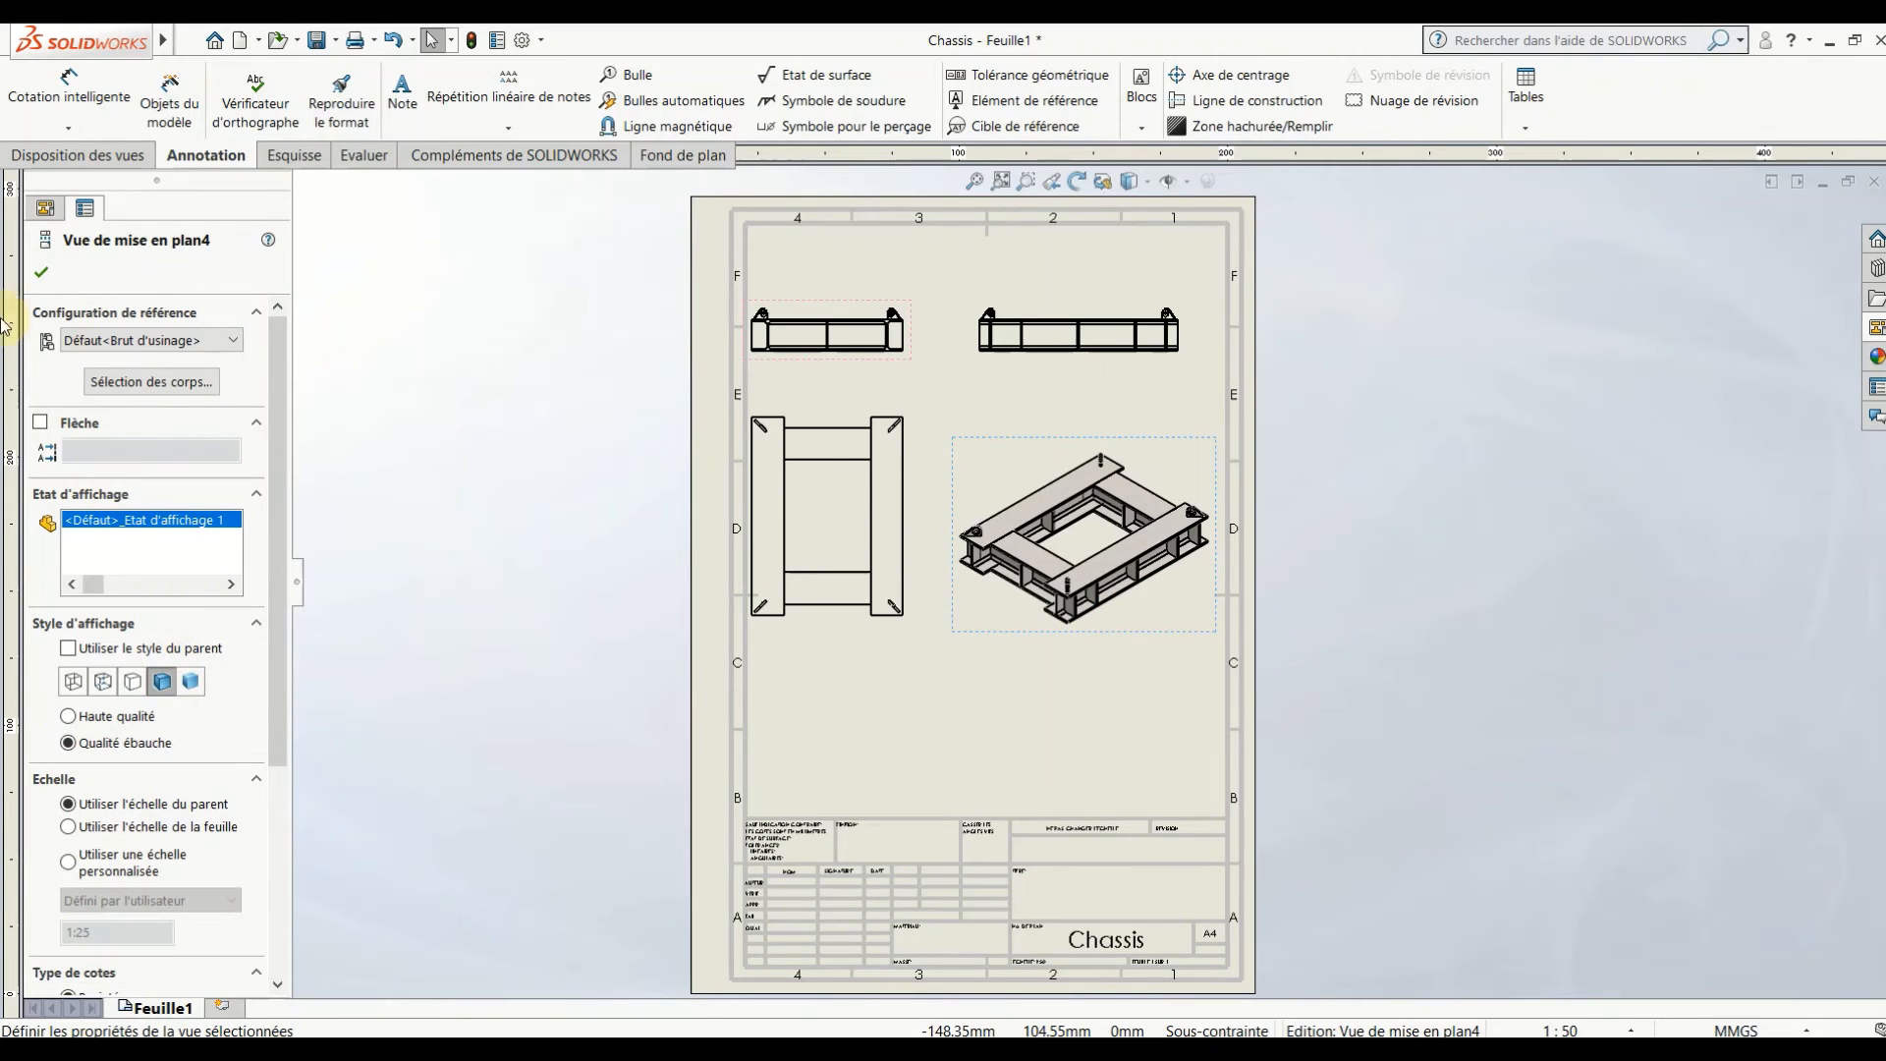
left_click(42, 272)
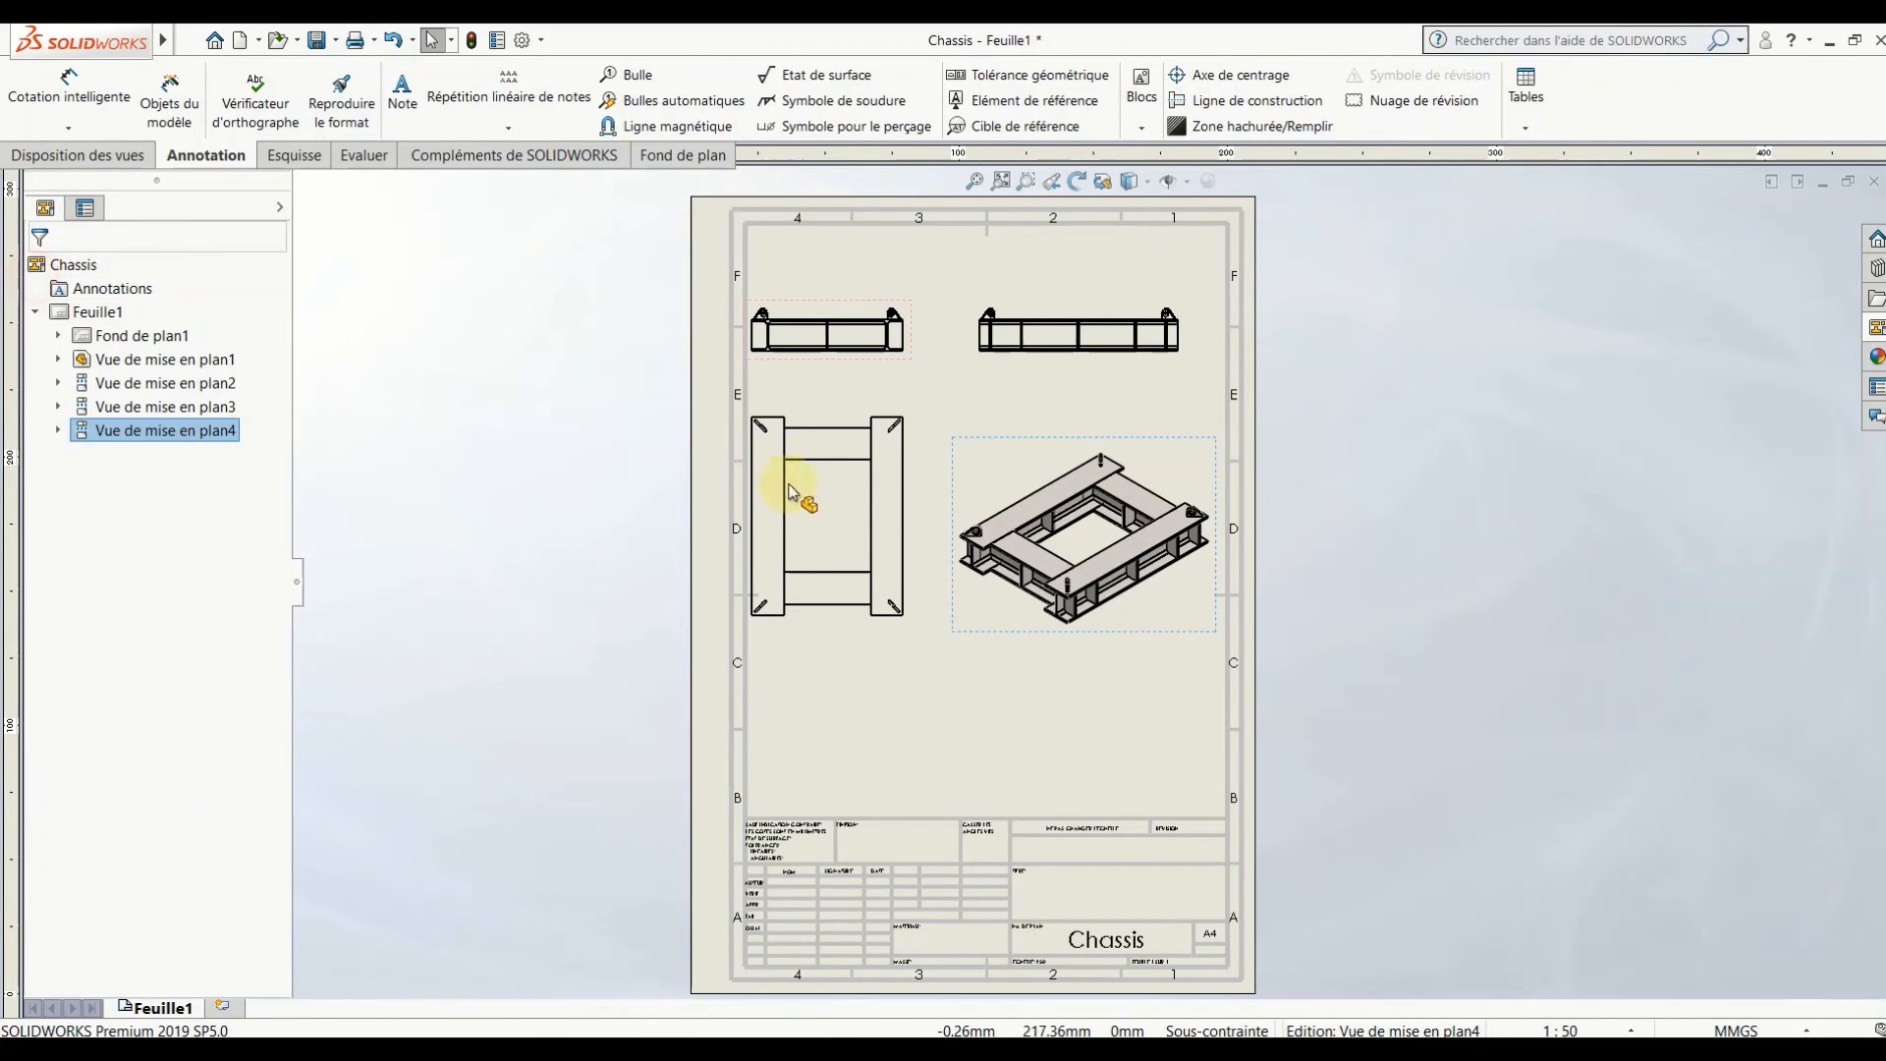
left_click(906, 636)
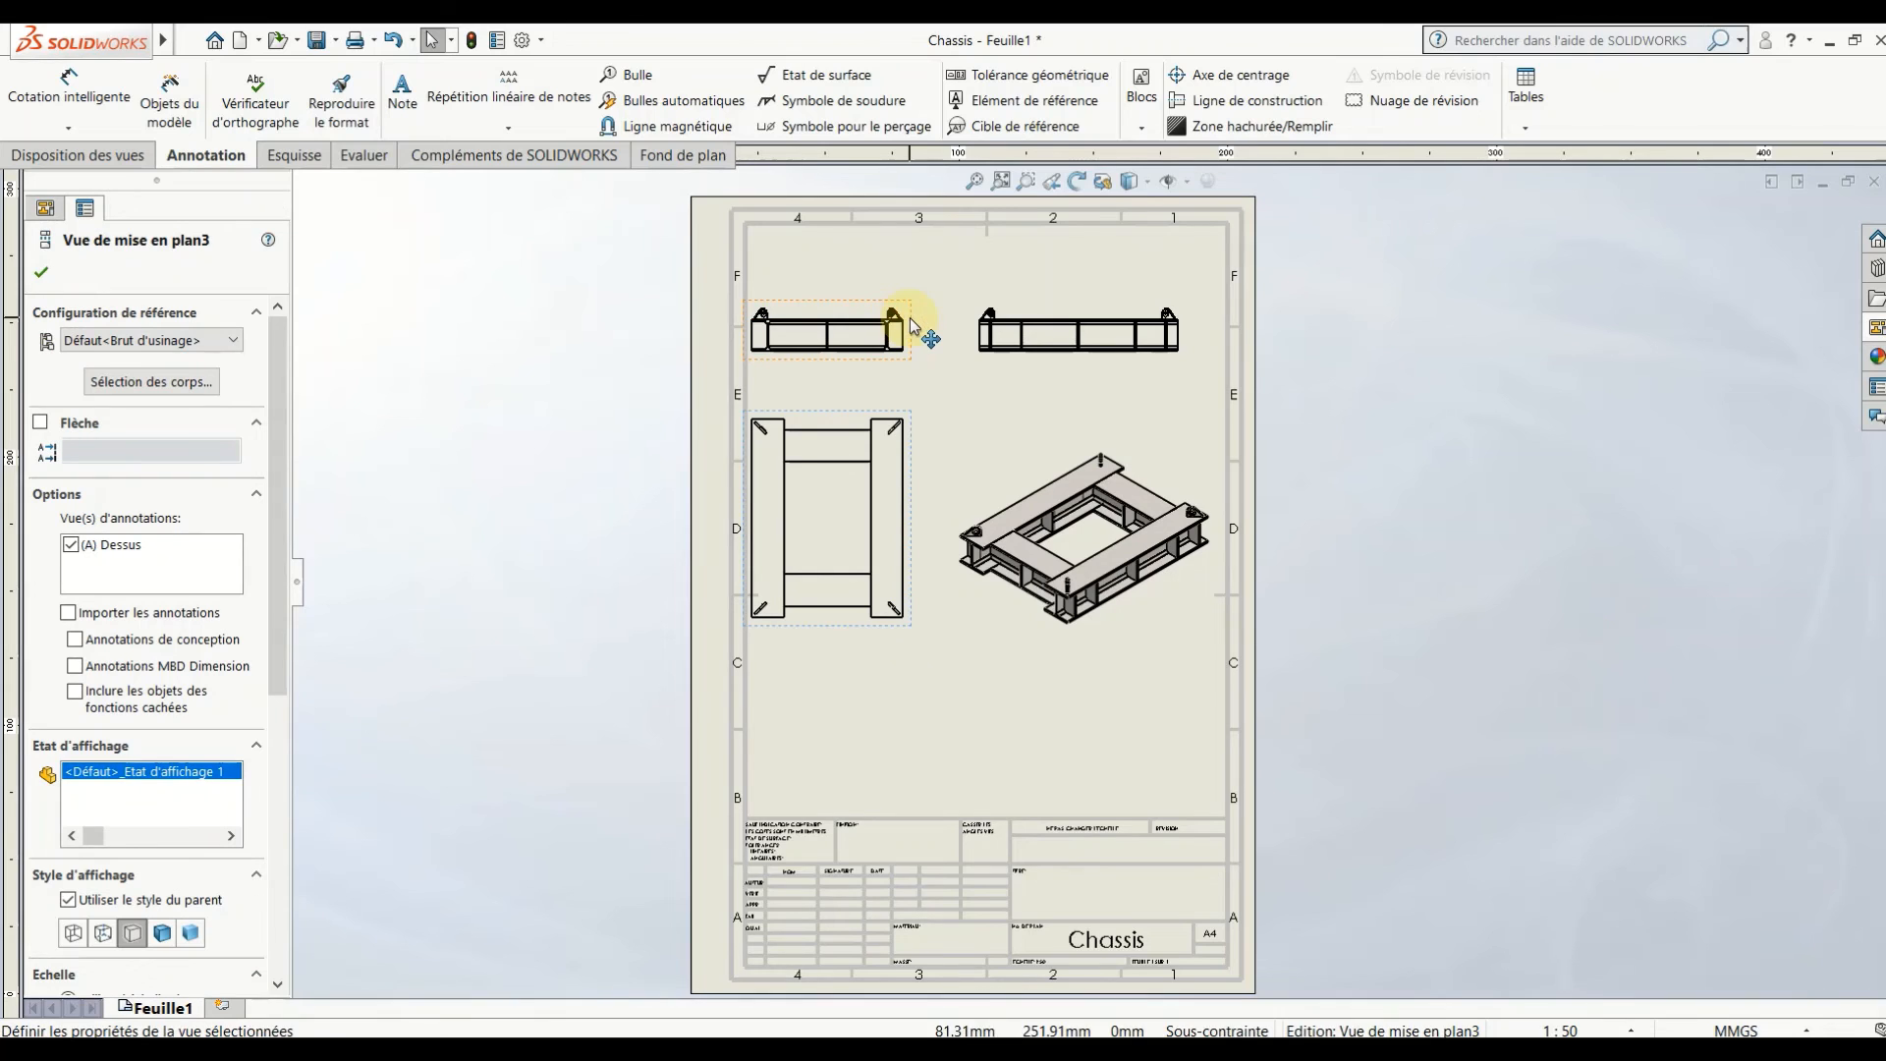
left_click_drag(914, 320, 929, 327)
left_click(1454, 625)
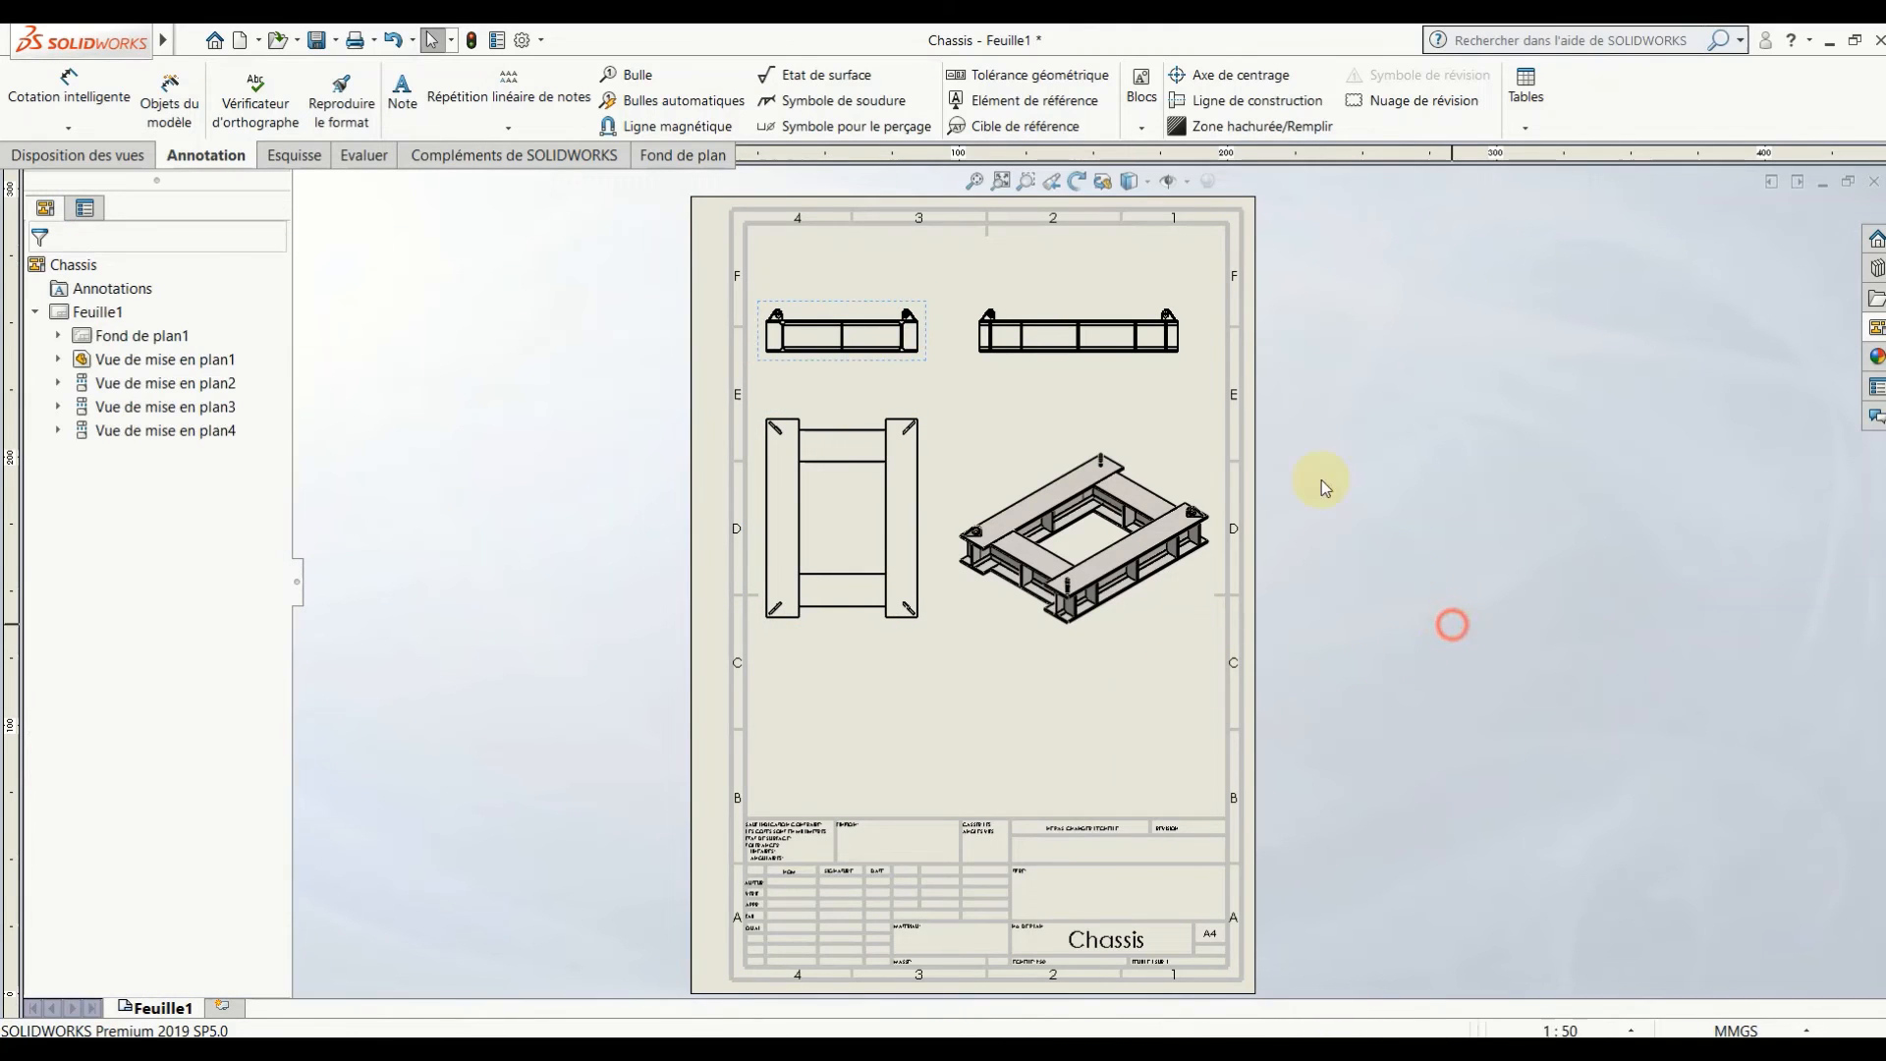
- Insert a bom-standard bill of materials for the isometric view as an unnumbered indented list with detailed cut list, above the title block
left_click(1525, 128)
left_click(1540, 202)
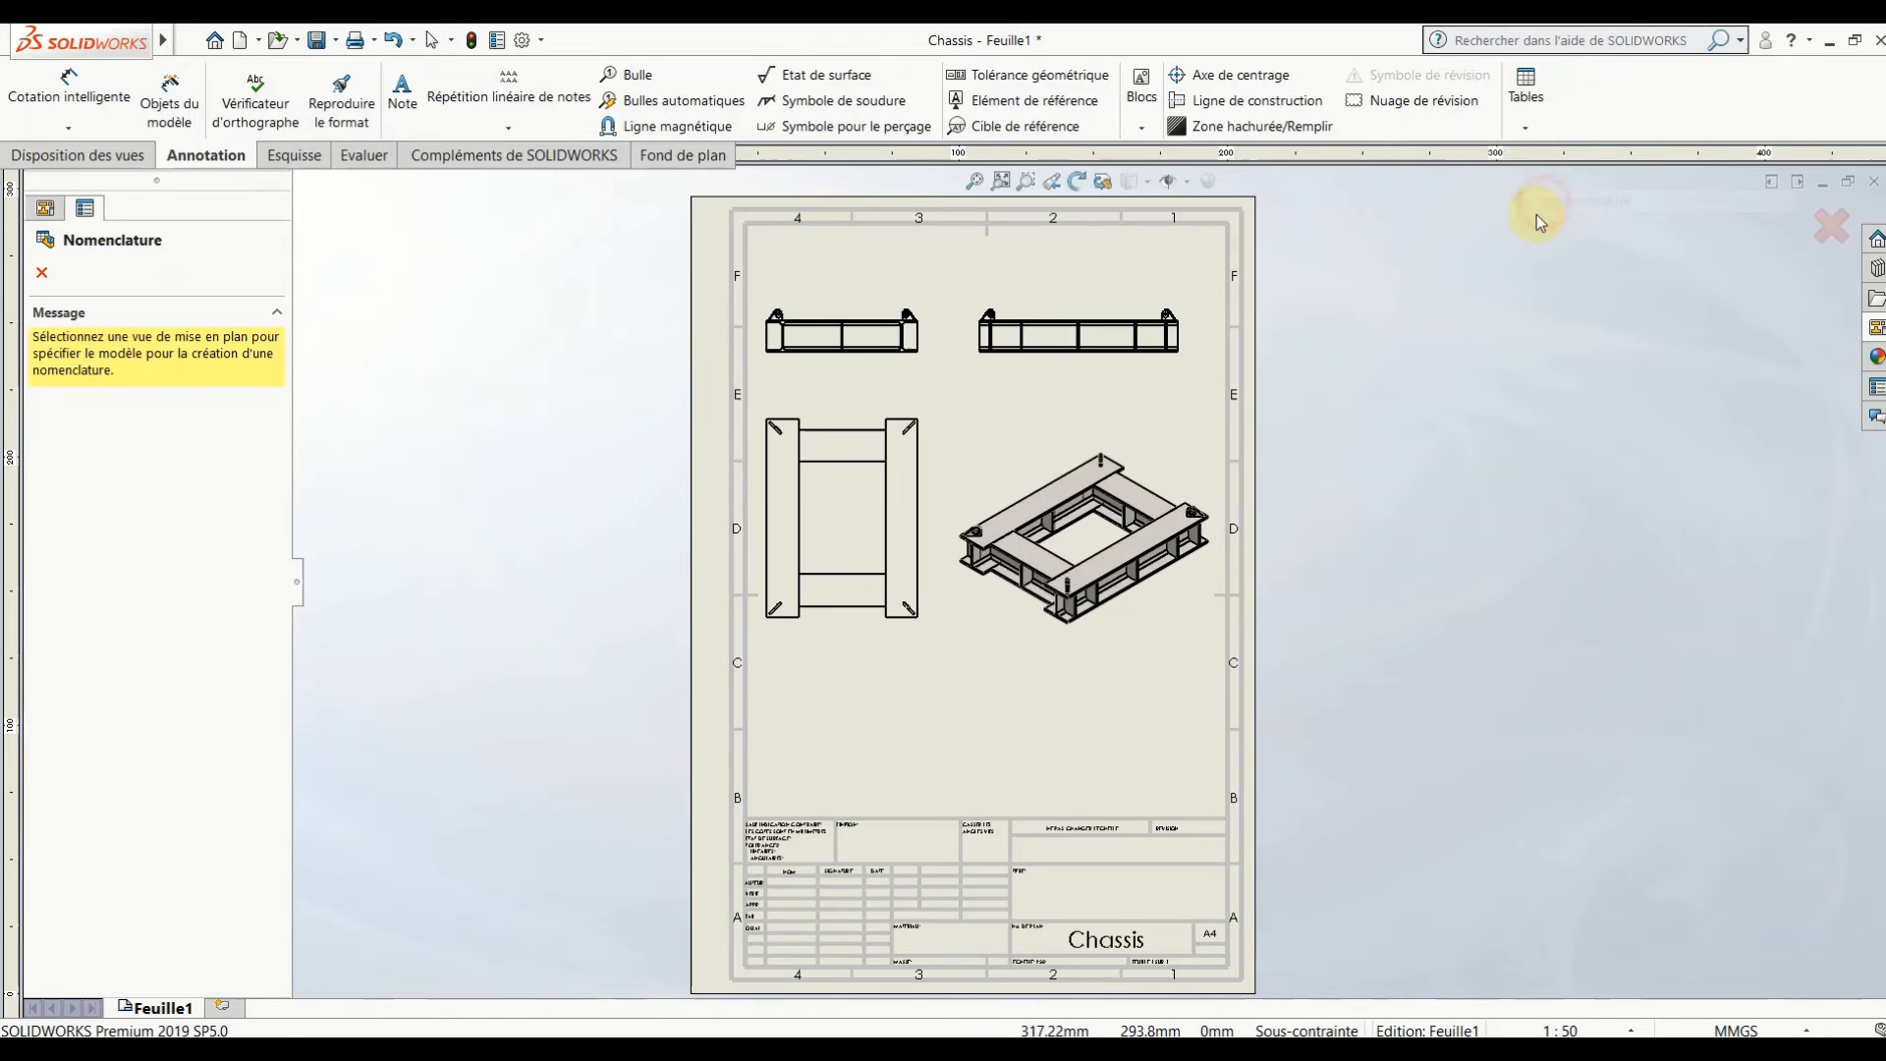
left_click(992, 480)
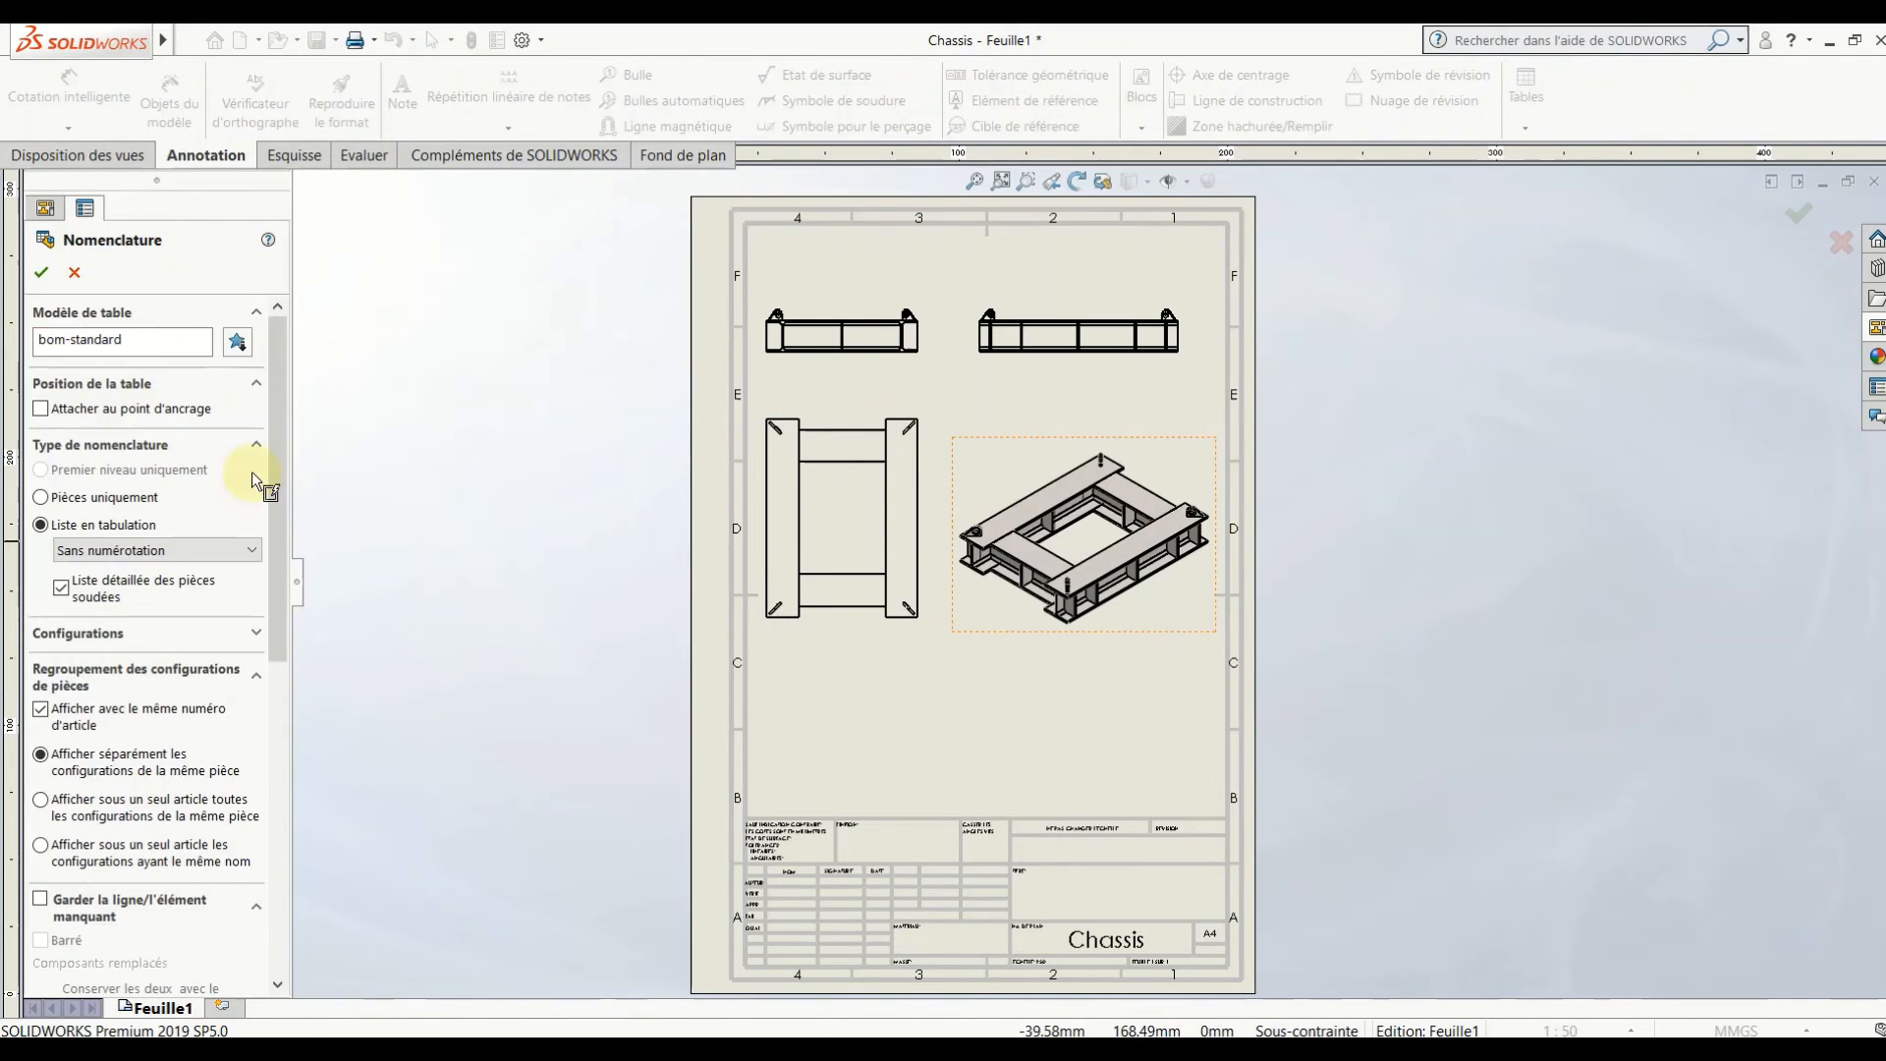
left_click(42, 275)
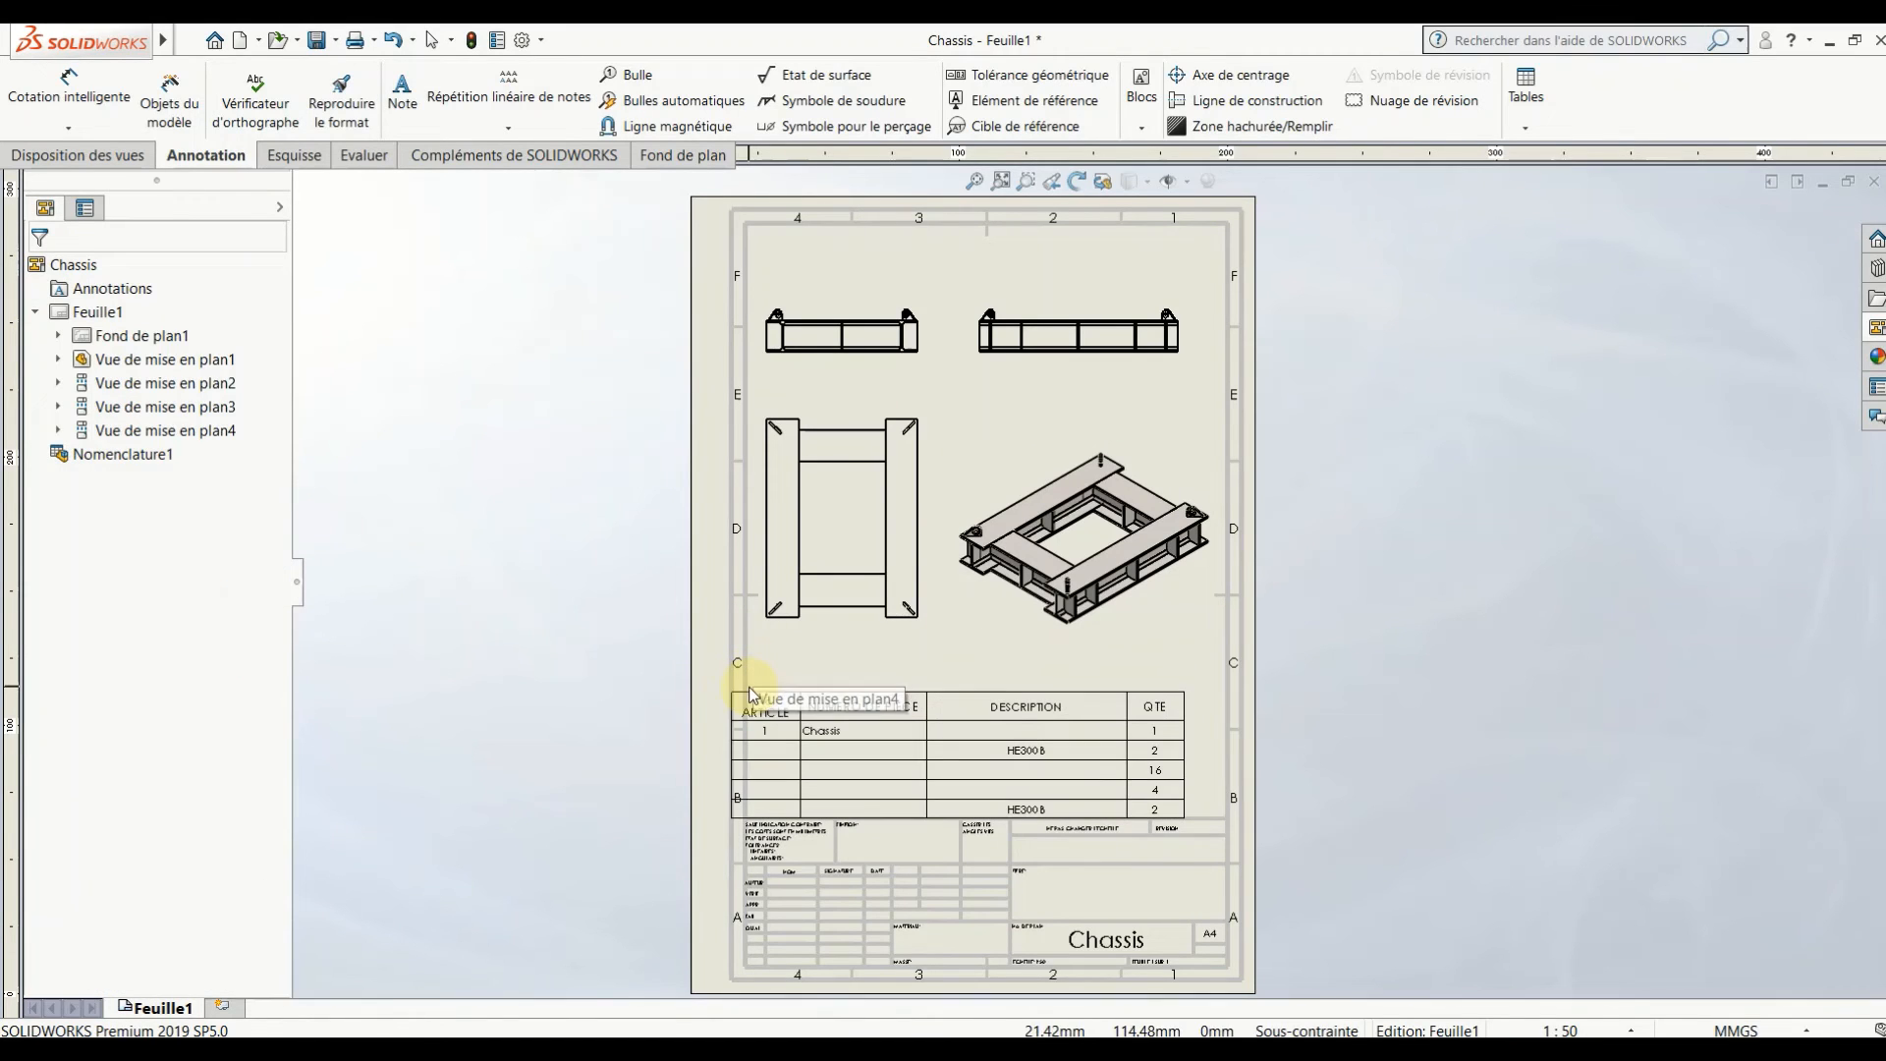
left_click(750, 693)
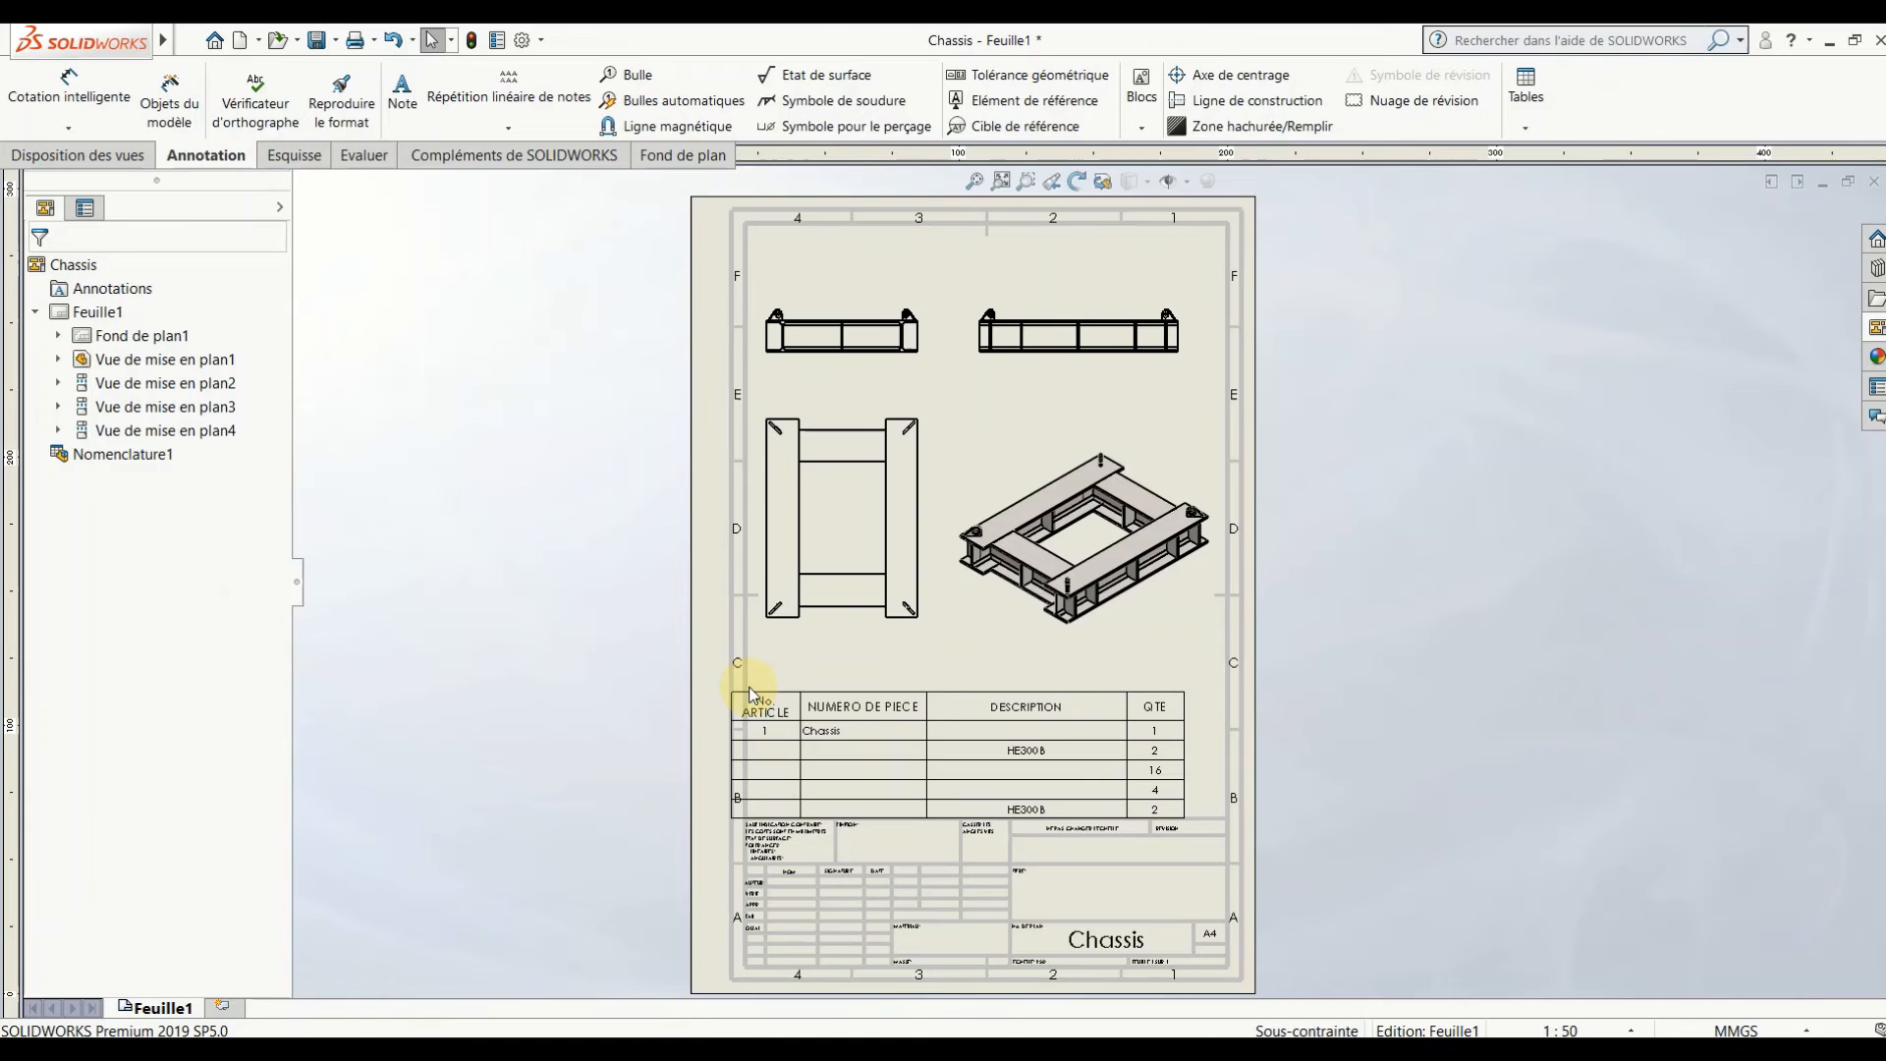
- Narrow the No. ARTICLE, NUMERO DE PIECE and DESCRIPTION columns of the bill of materials
scroll(757, 698, "down", 2)
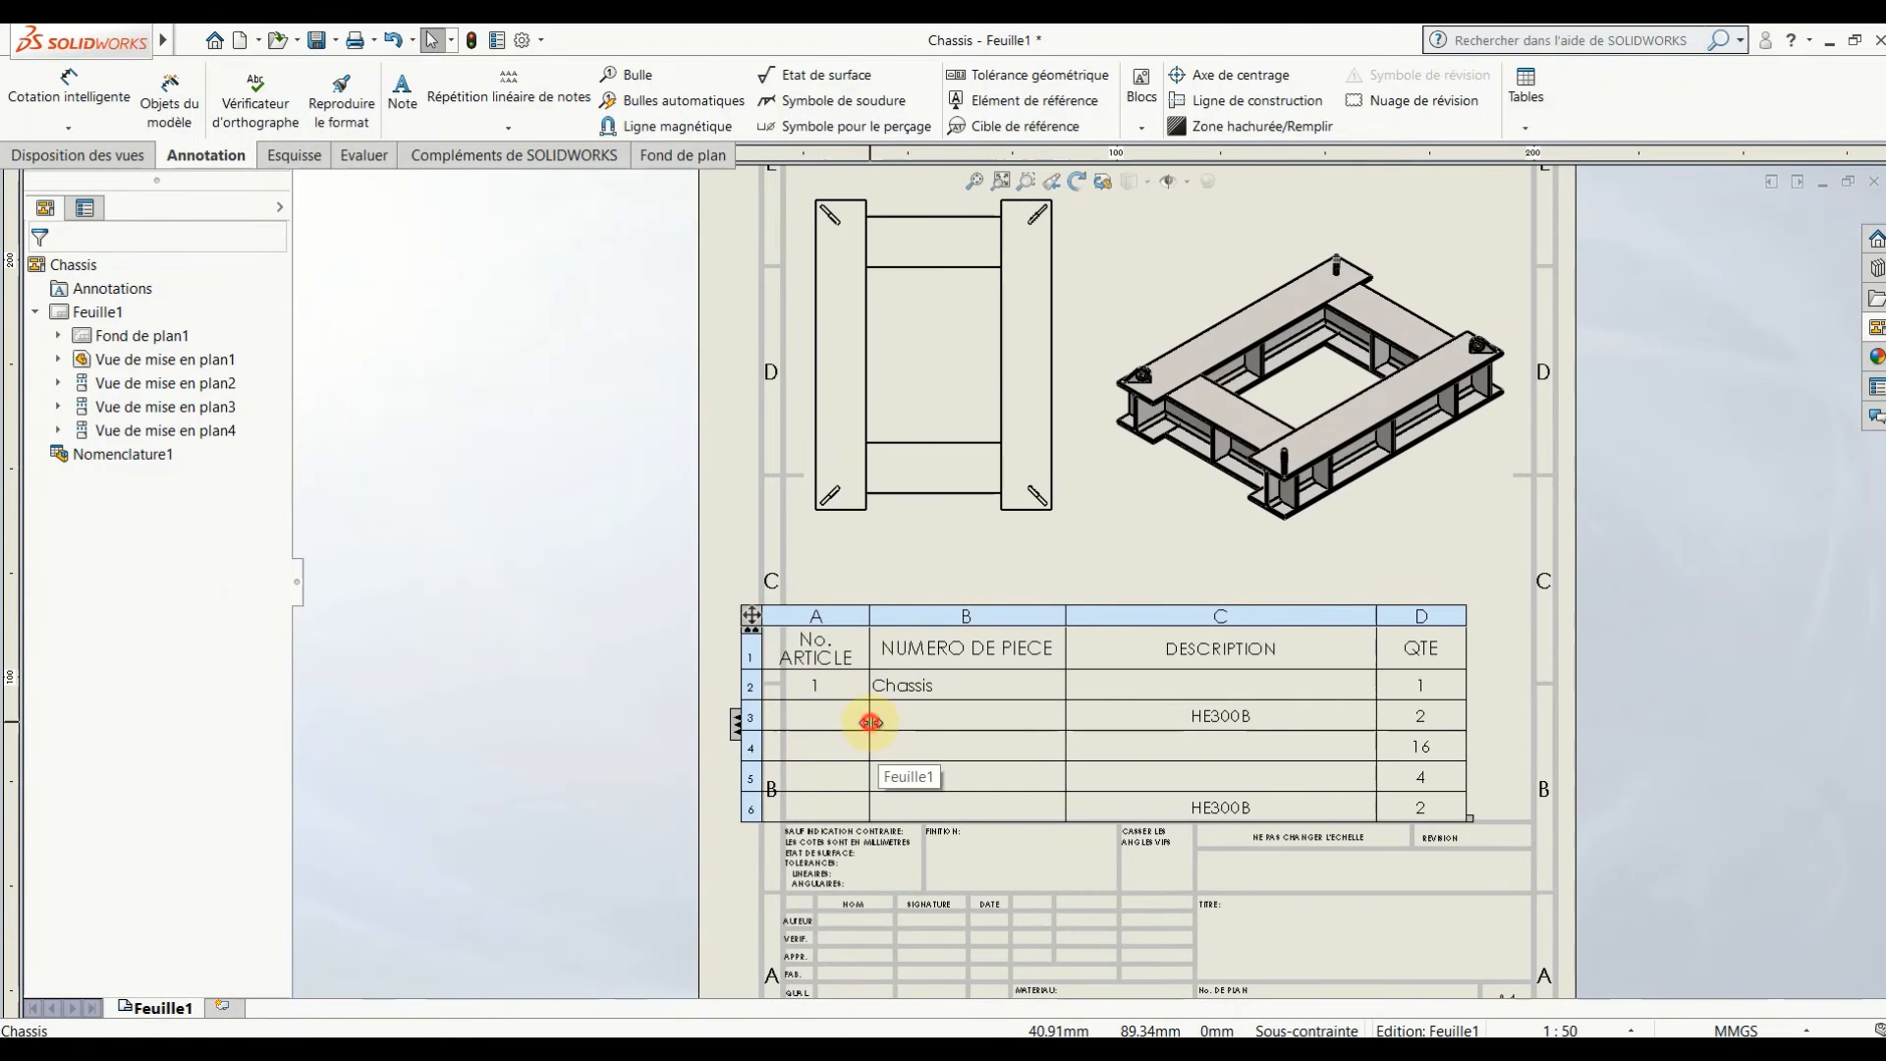
left_click_drag(870, 722, 850, 722)
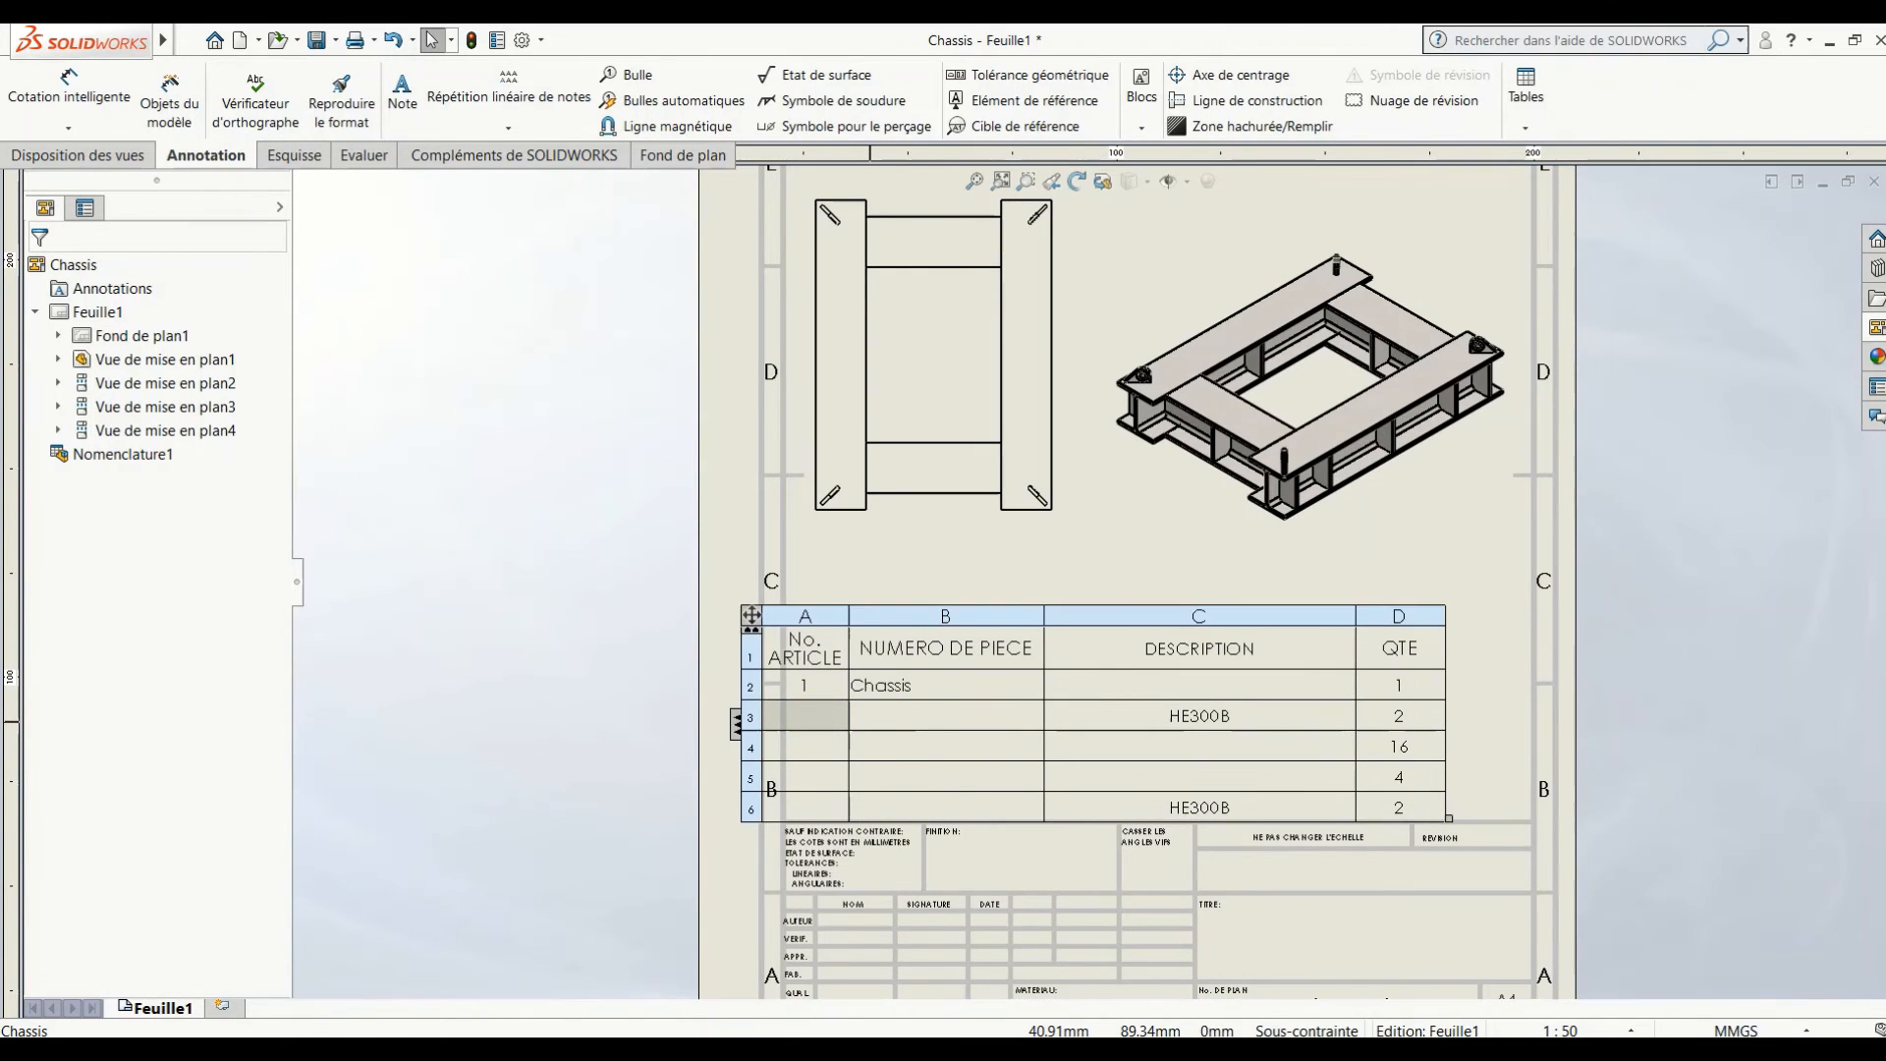
left_click(1044, 719)
left_click_drag(1044, 719, 953, 719)
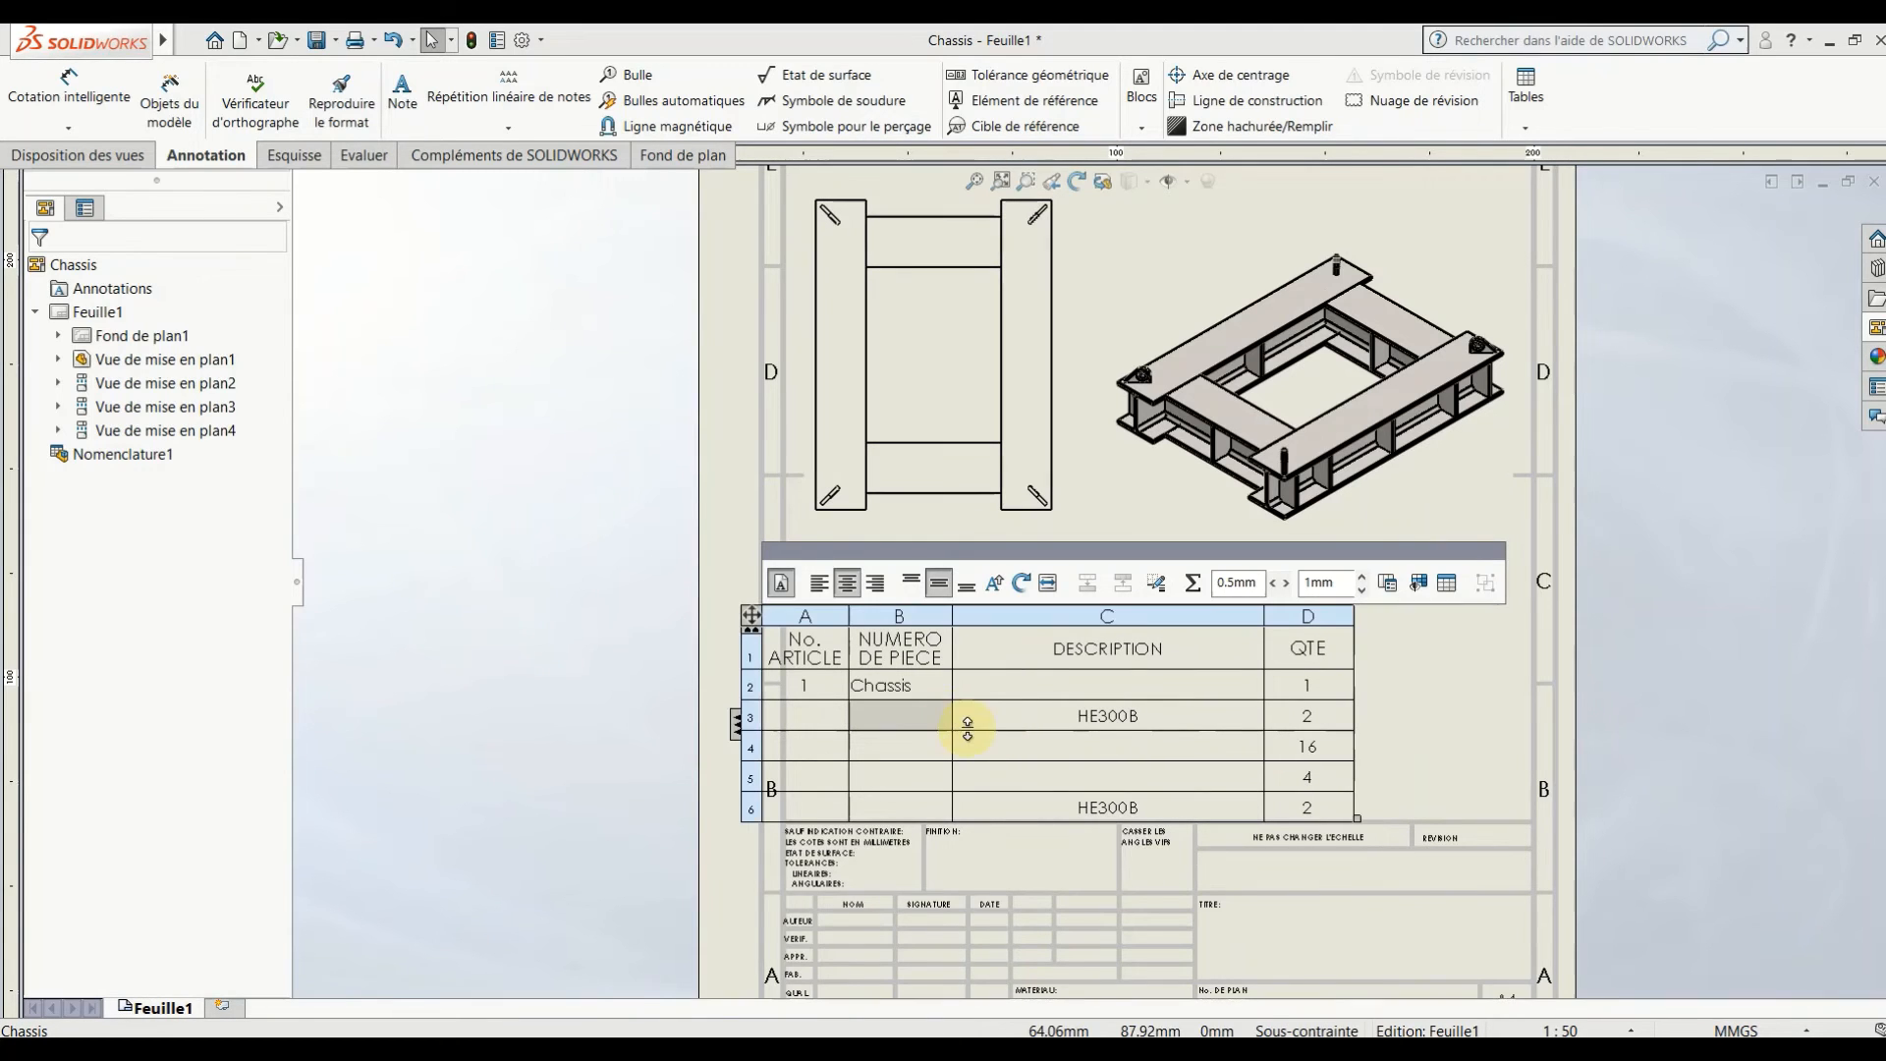
left_click_drag(1260, 703, 1080, 685)
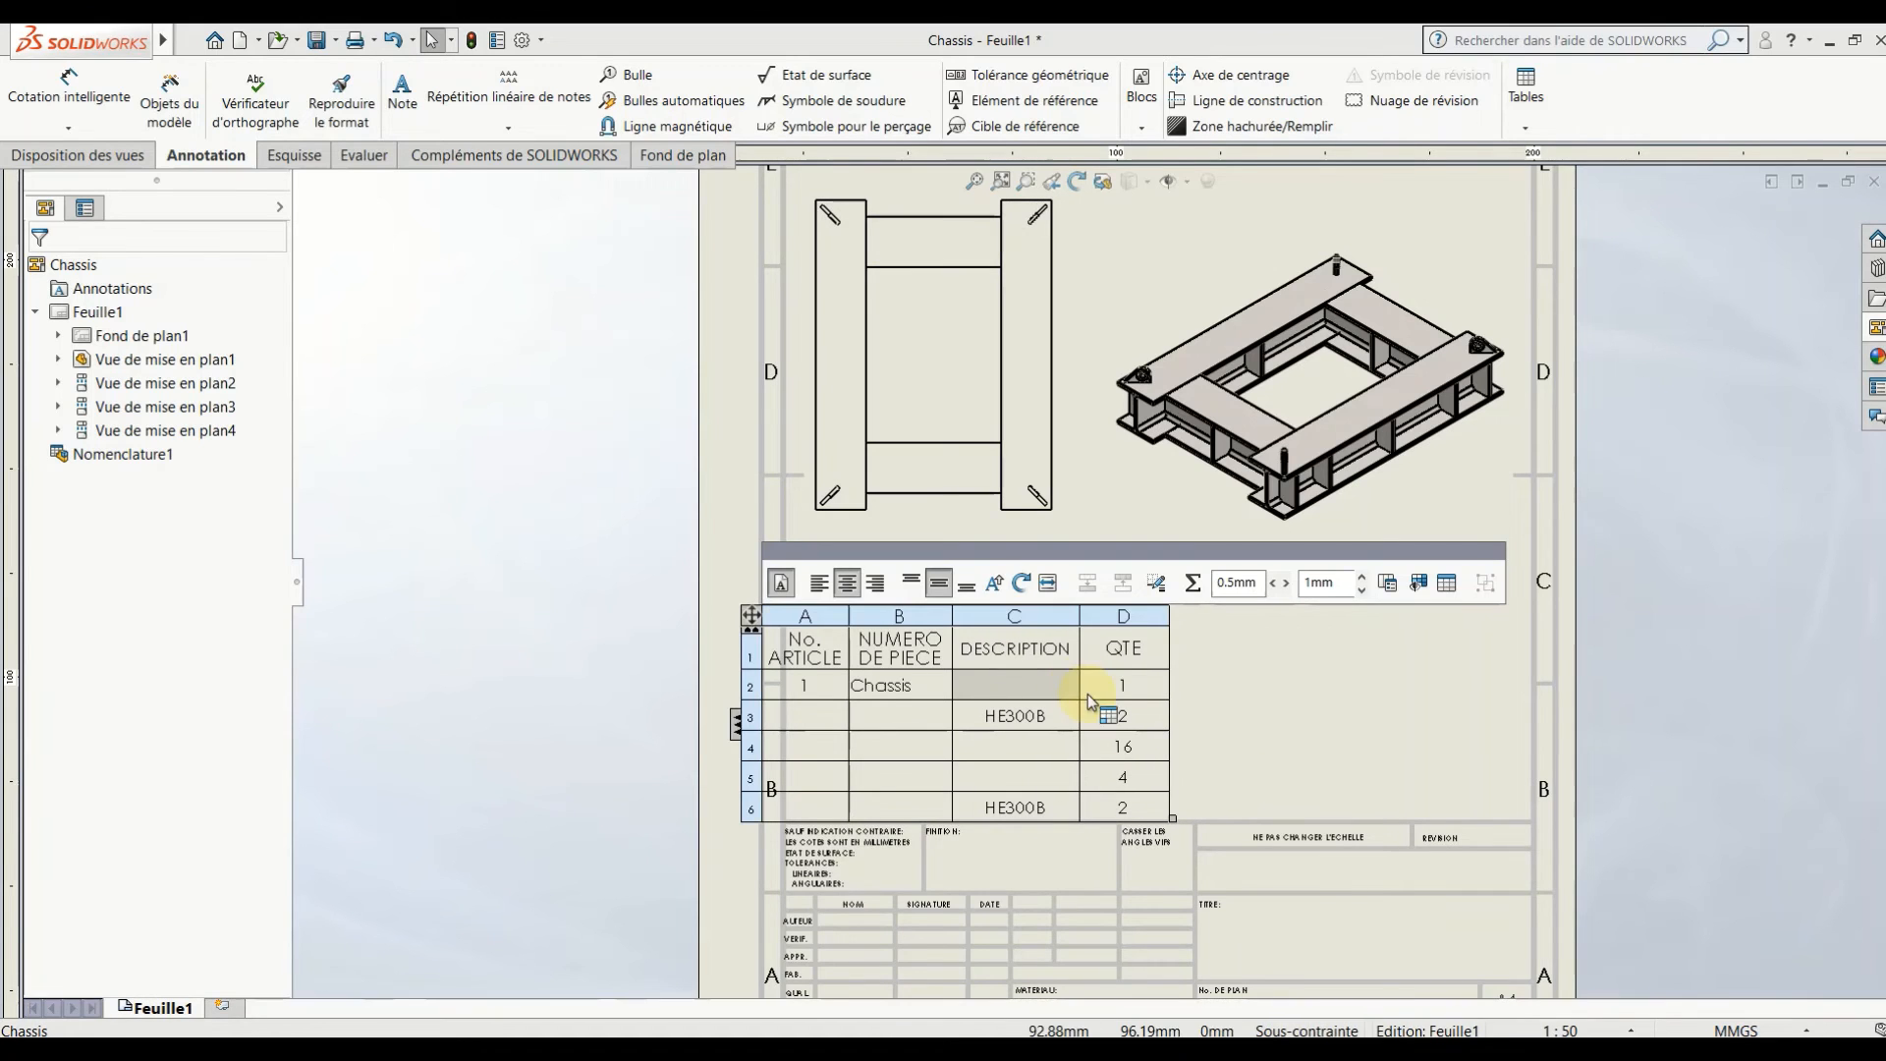
- Insert a column after DESCRIPTION in the bill of materials, linked to the custom property Masse
right_click(1050, 678)
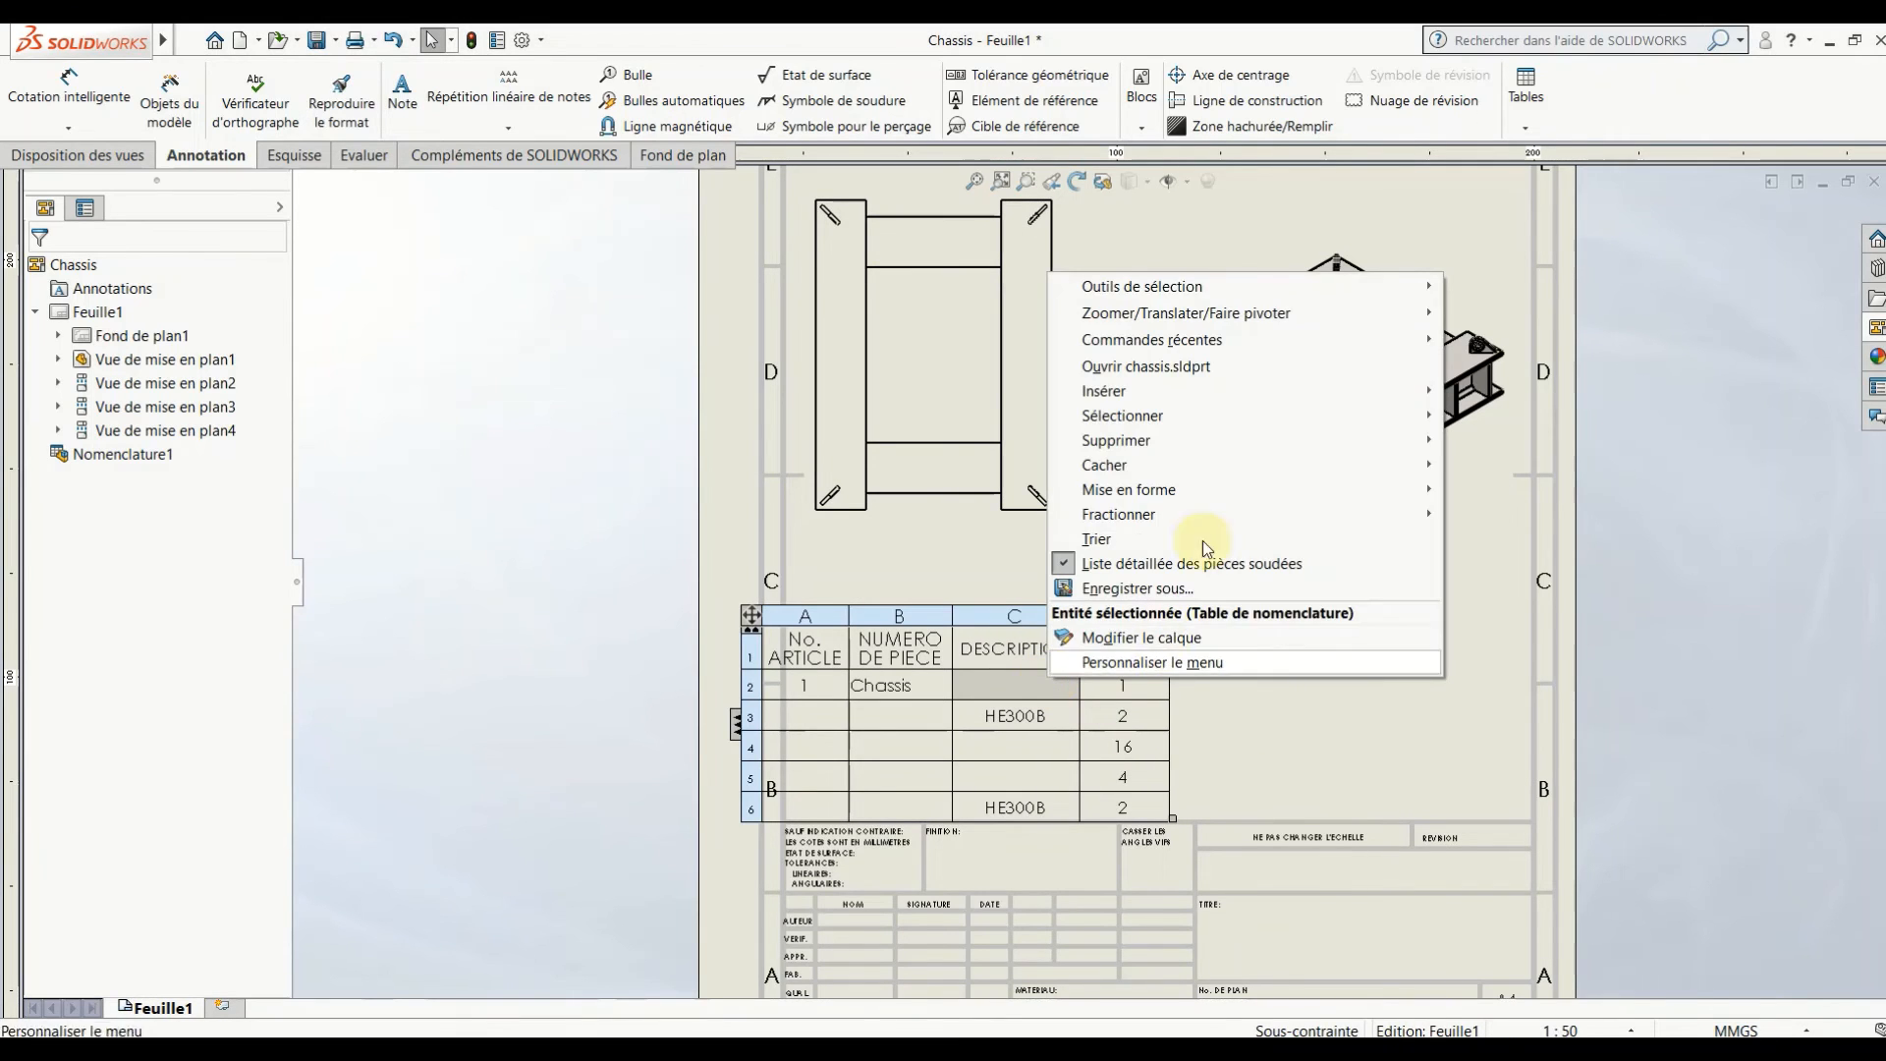
mouse_move(1297, 392)
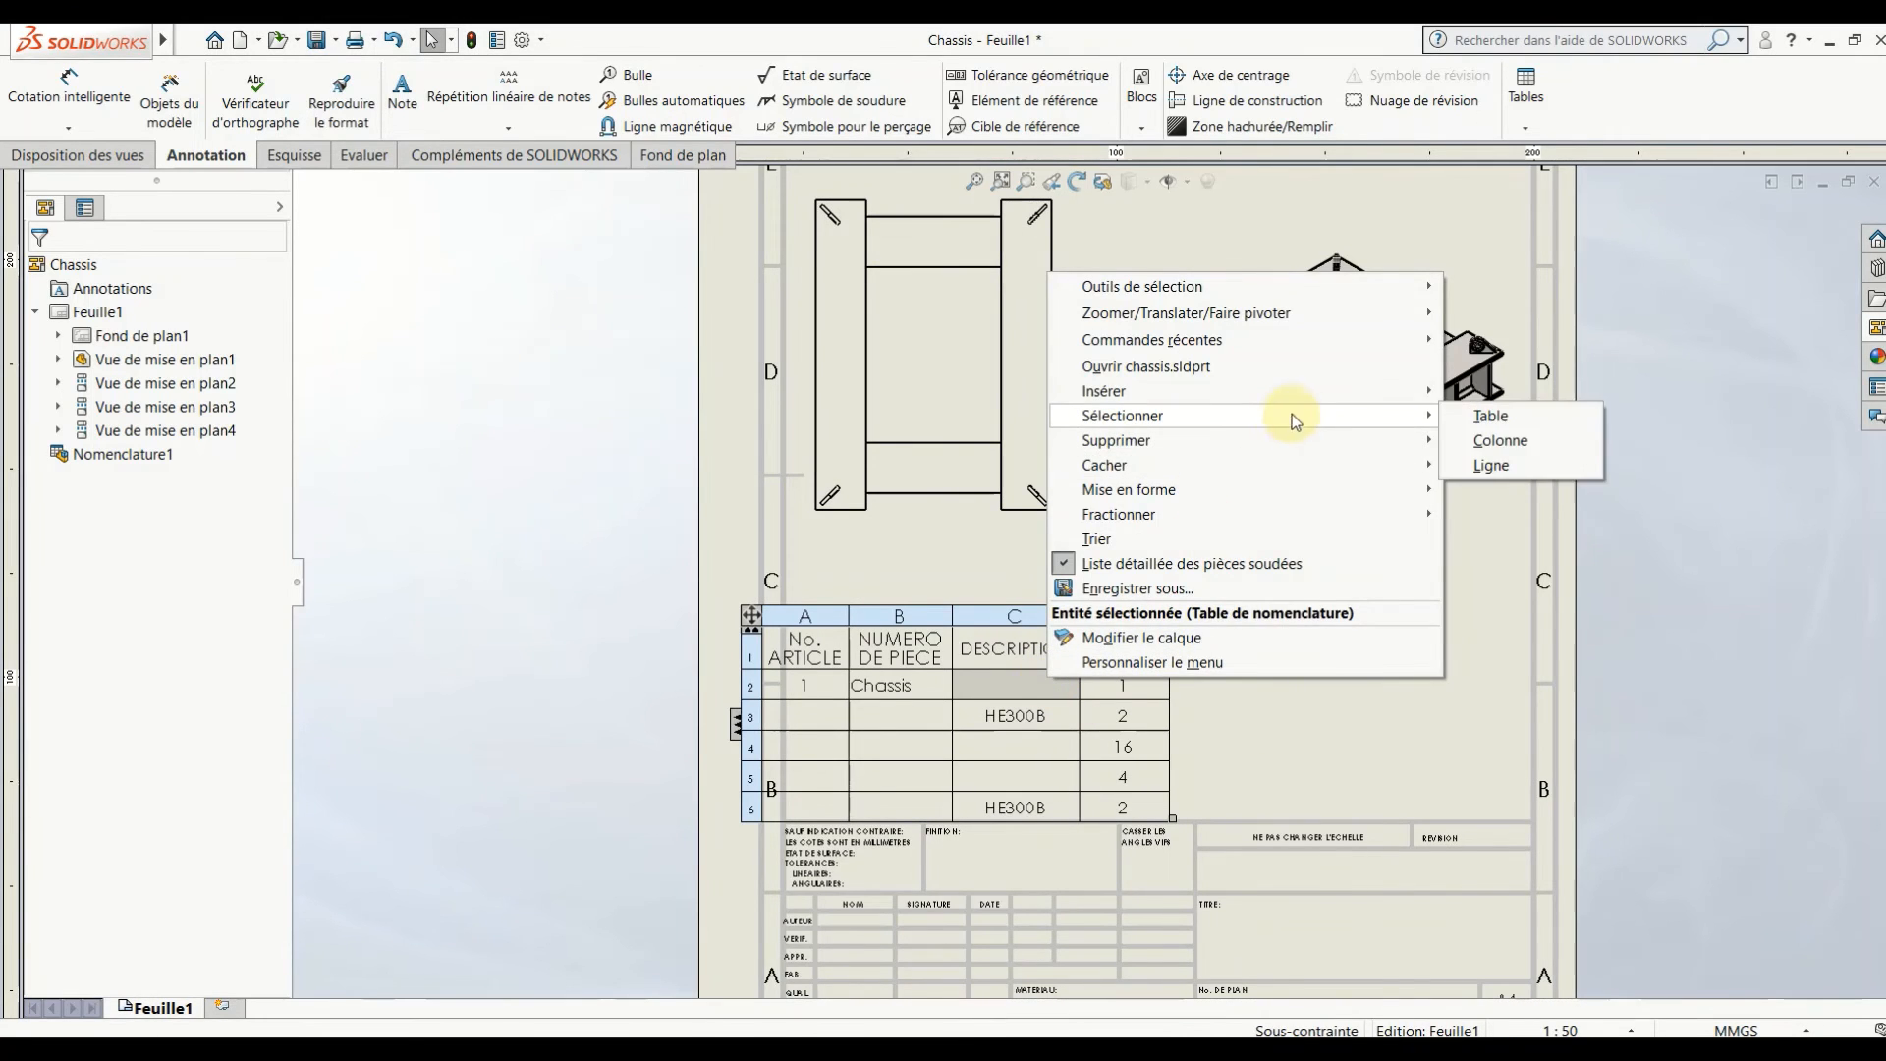
left_click(1452, 389)
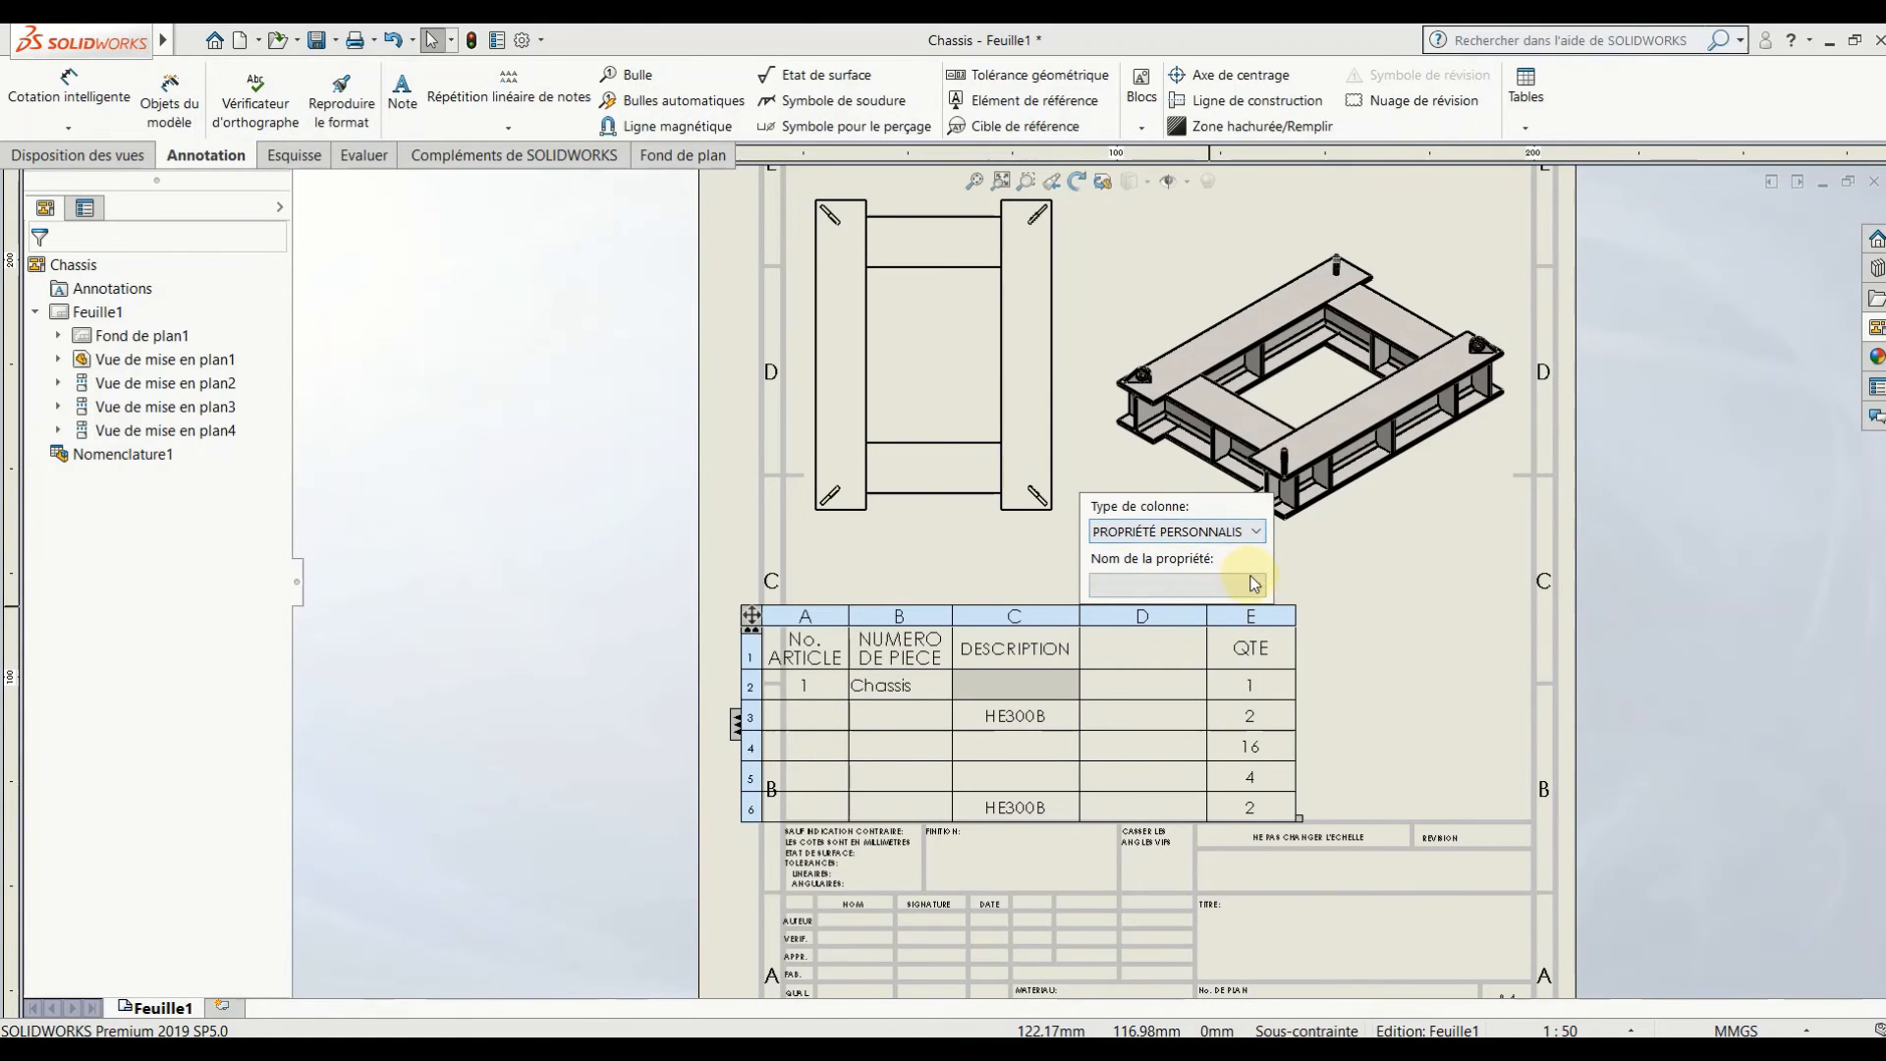
left_click(1254, 582)
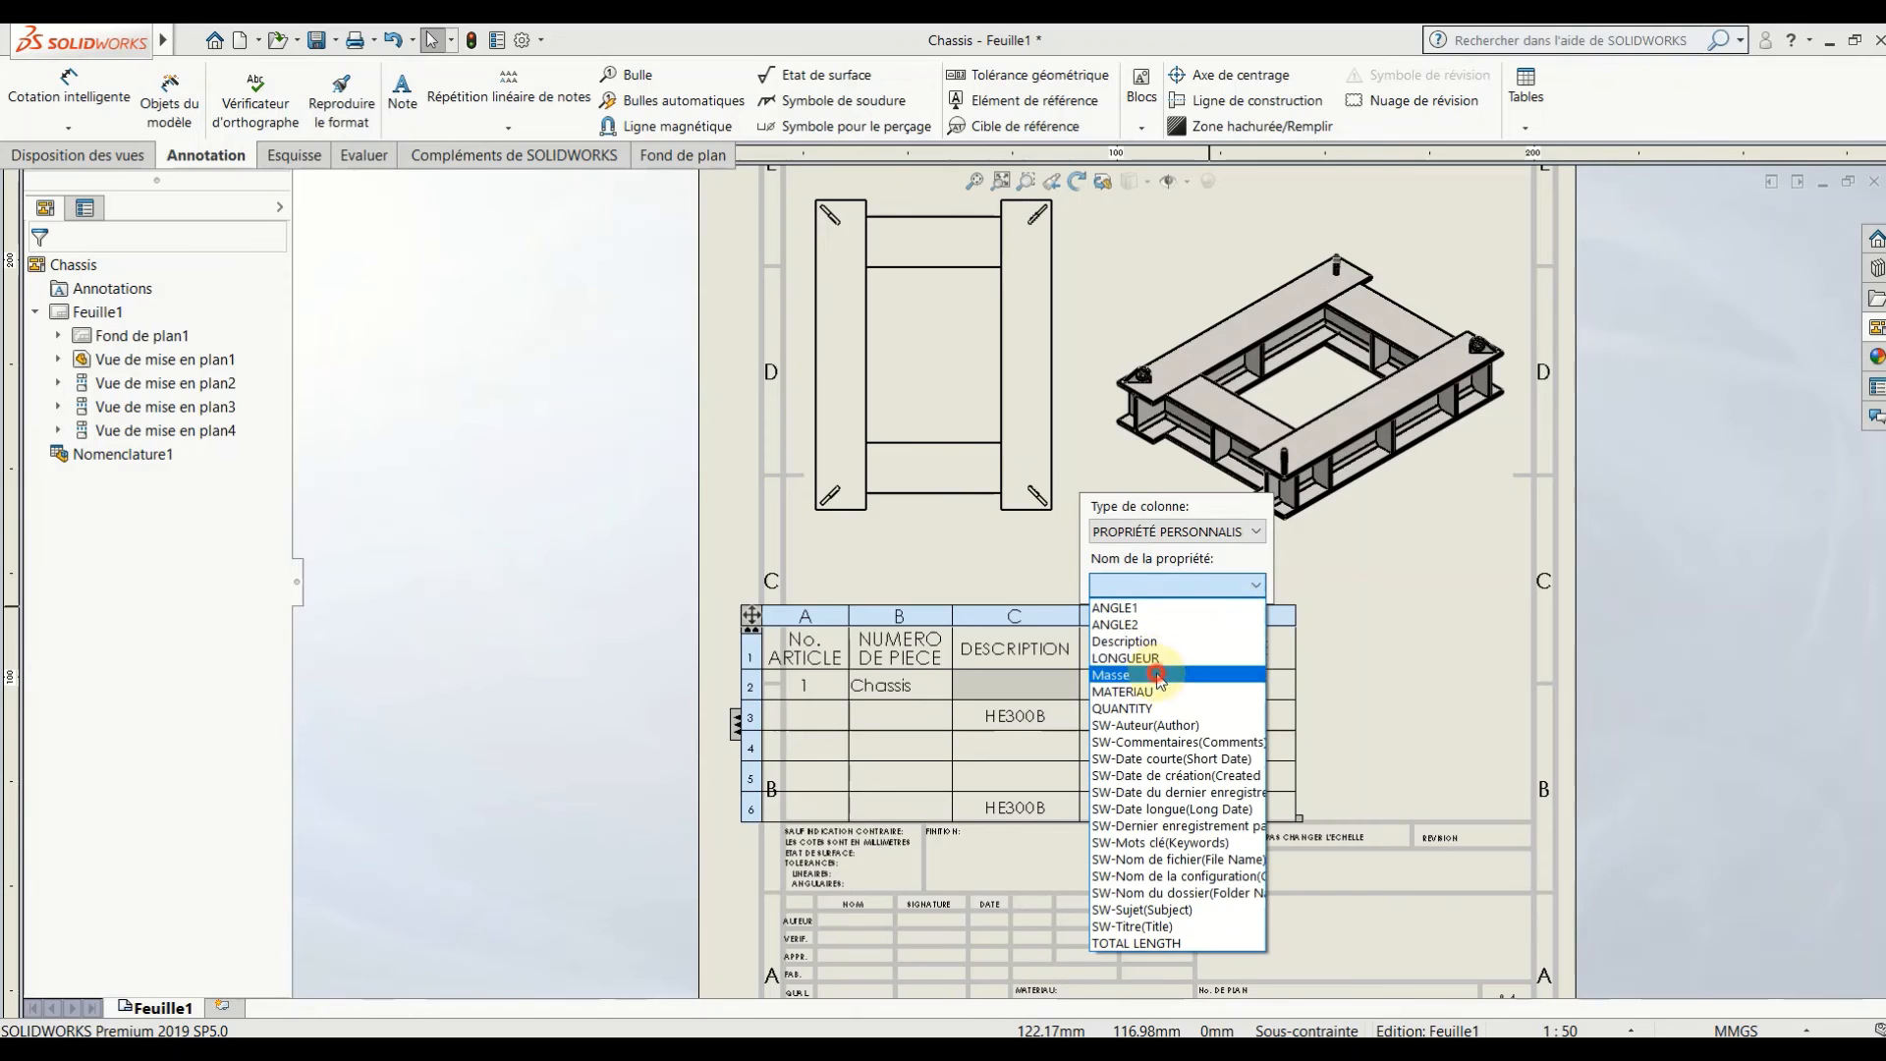
left_click(1159, 676)
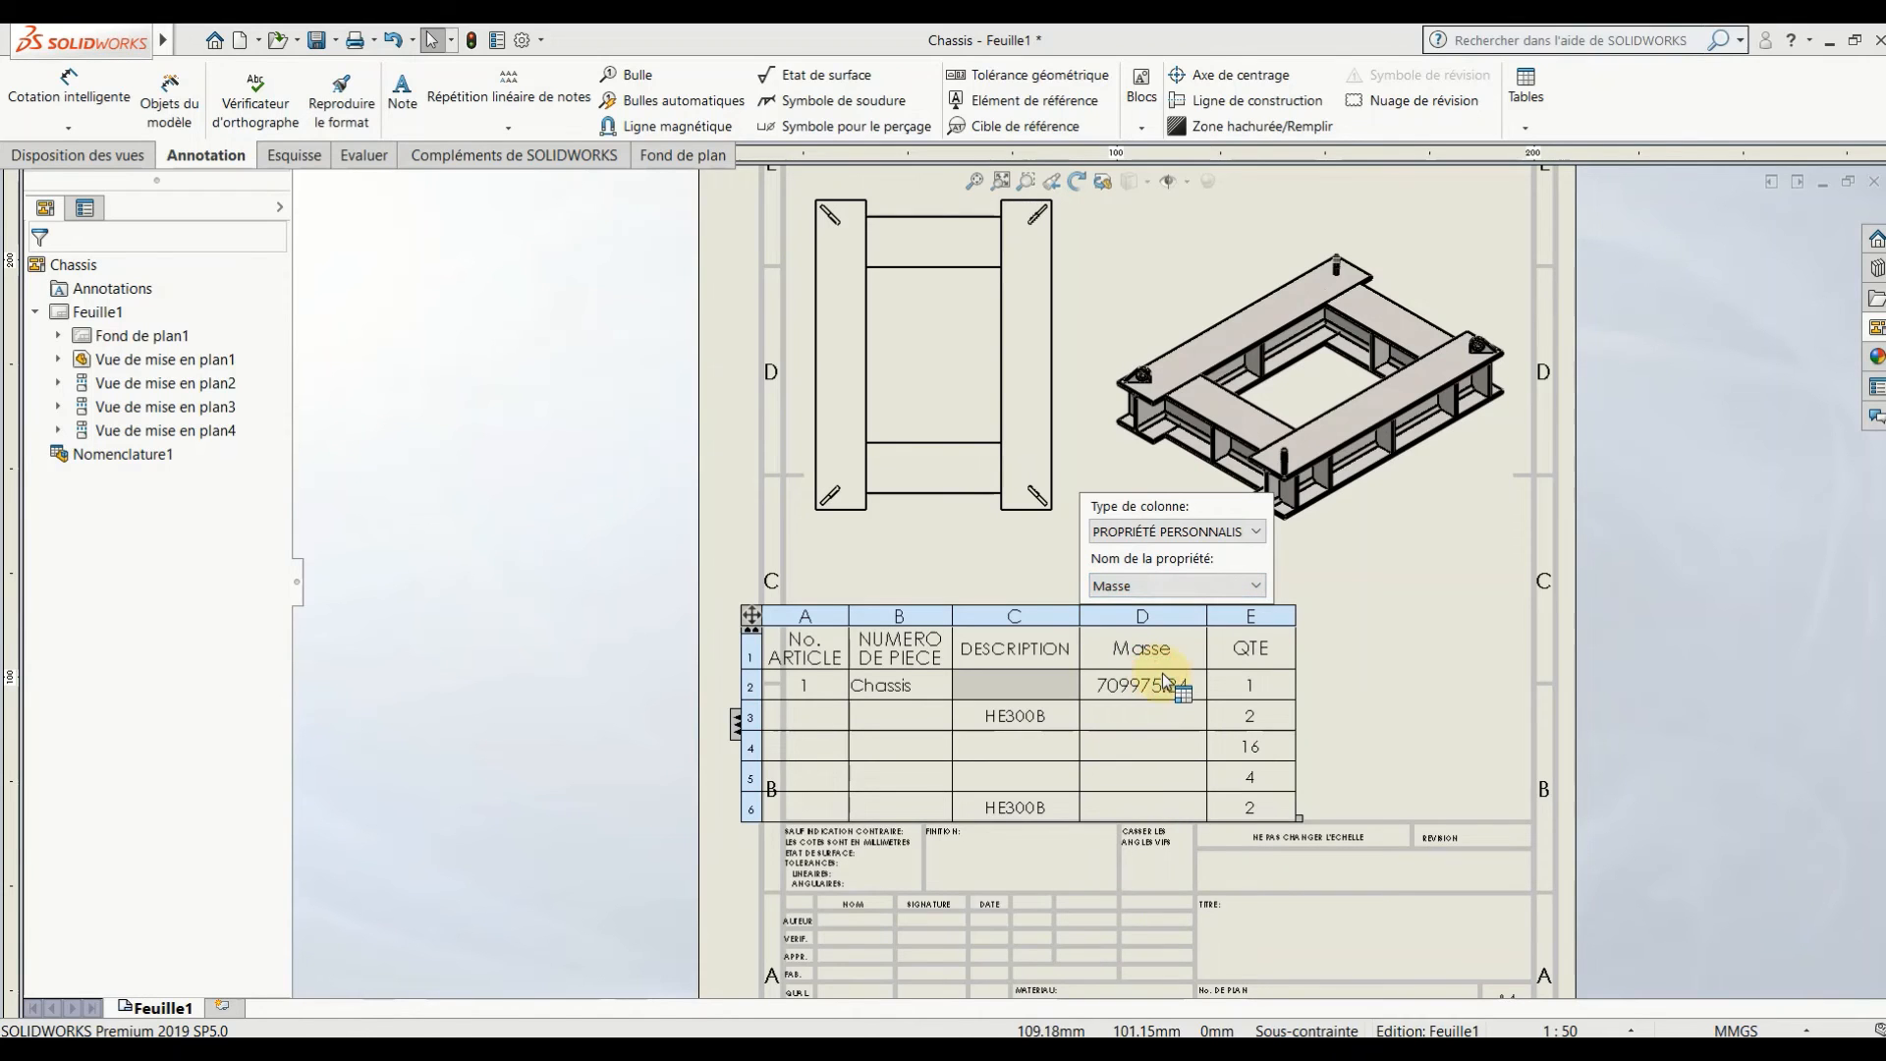
left_click(1374, 656)
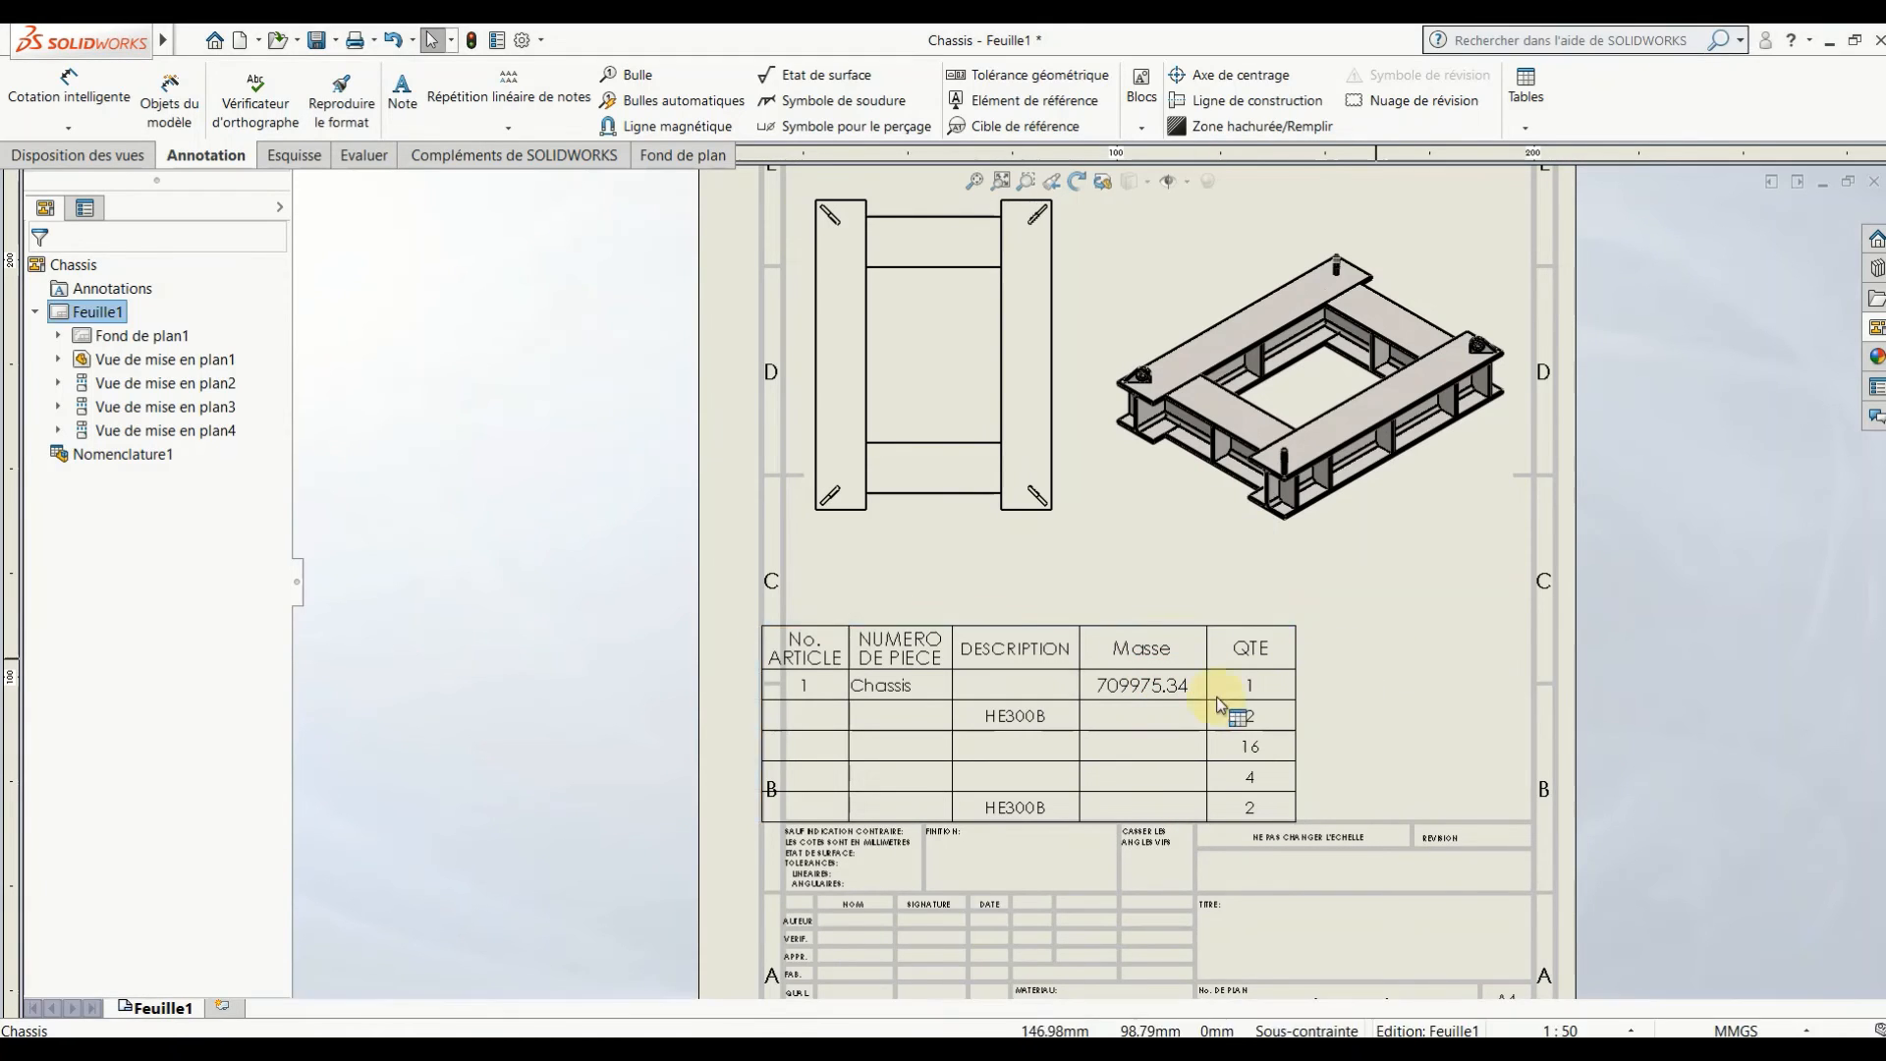
- Insert a column after Masse linked to the custom property MATERIAU, and widen it so each material name fits on one line
right_click(1189, 714)
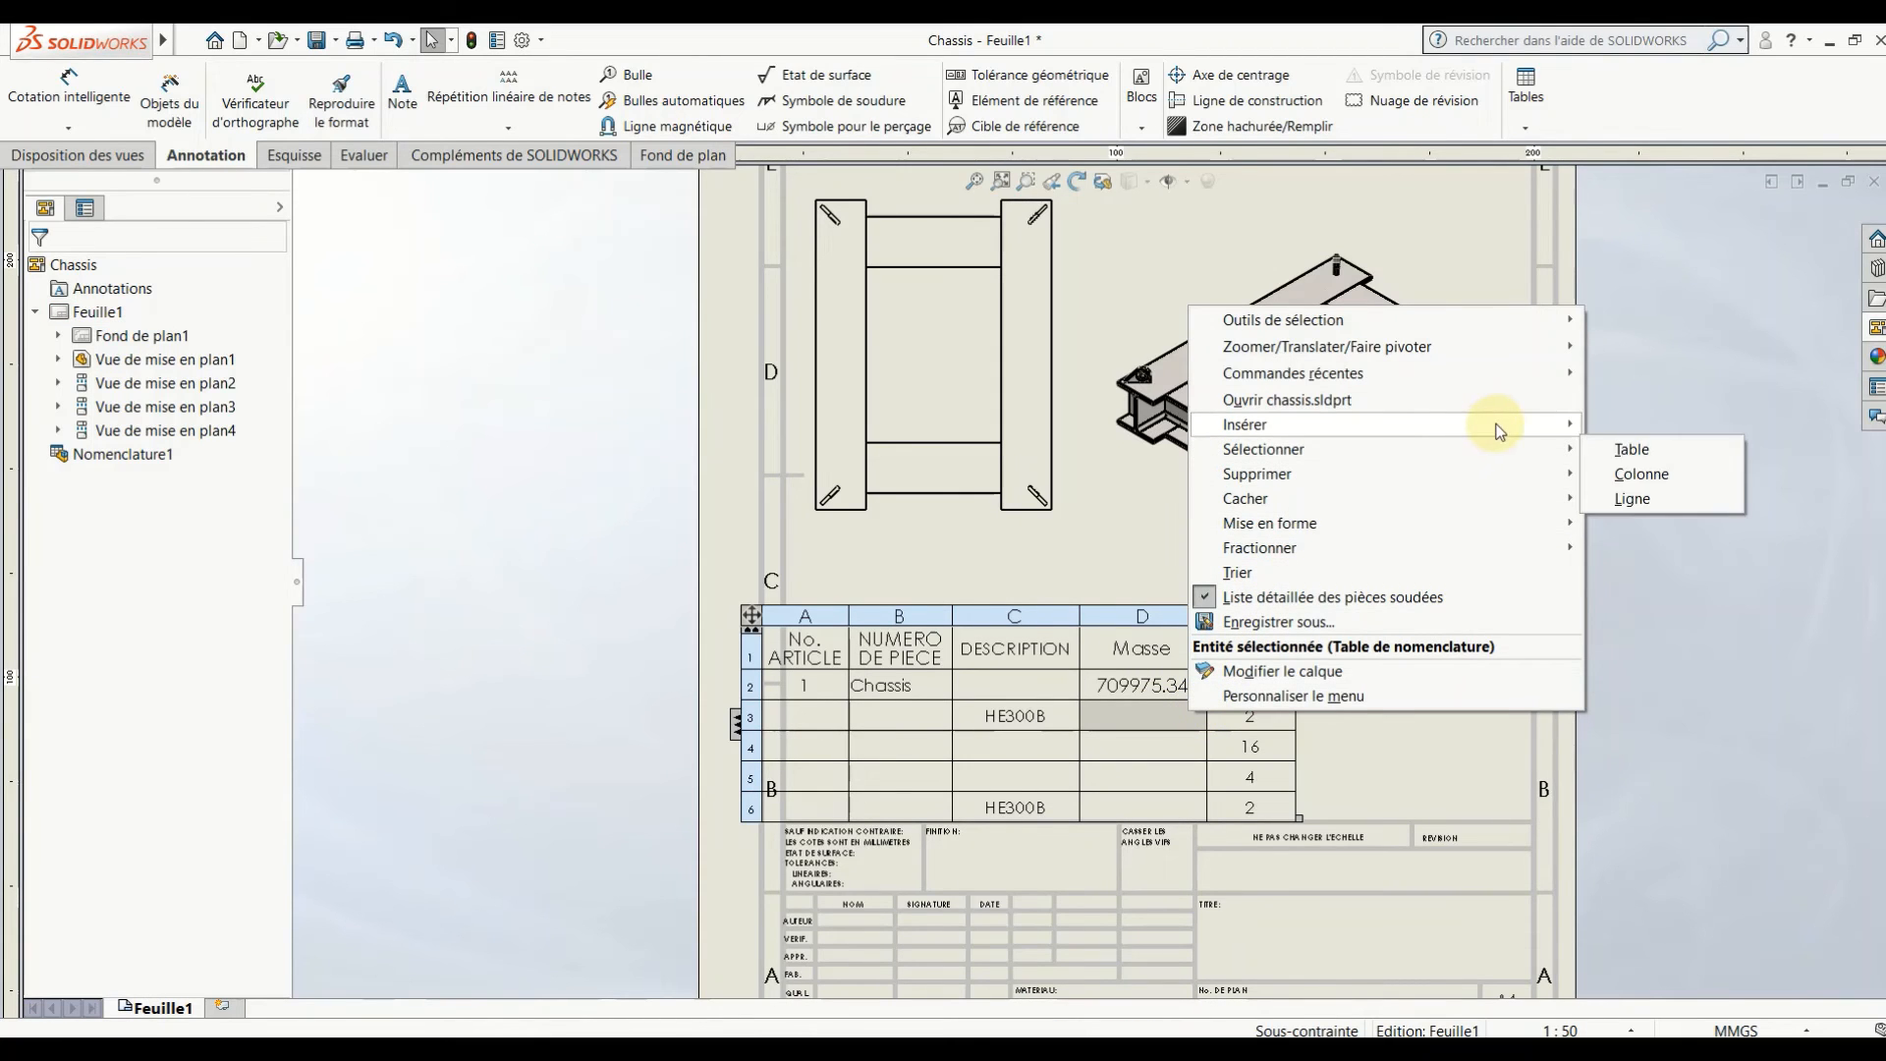
mouse_move(1503, 423)
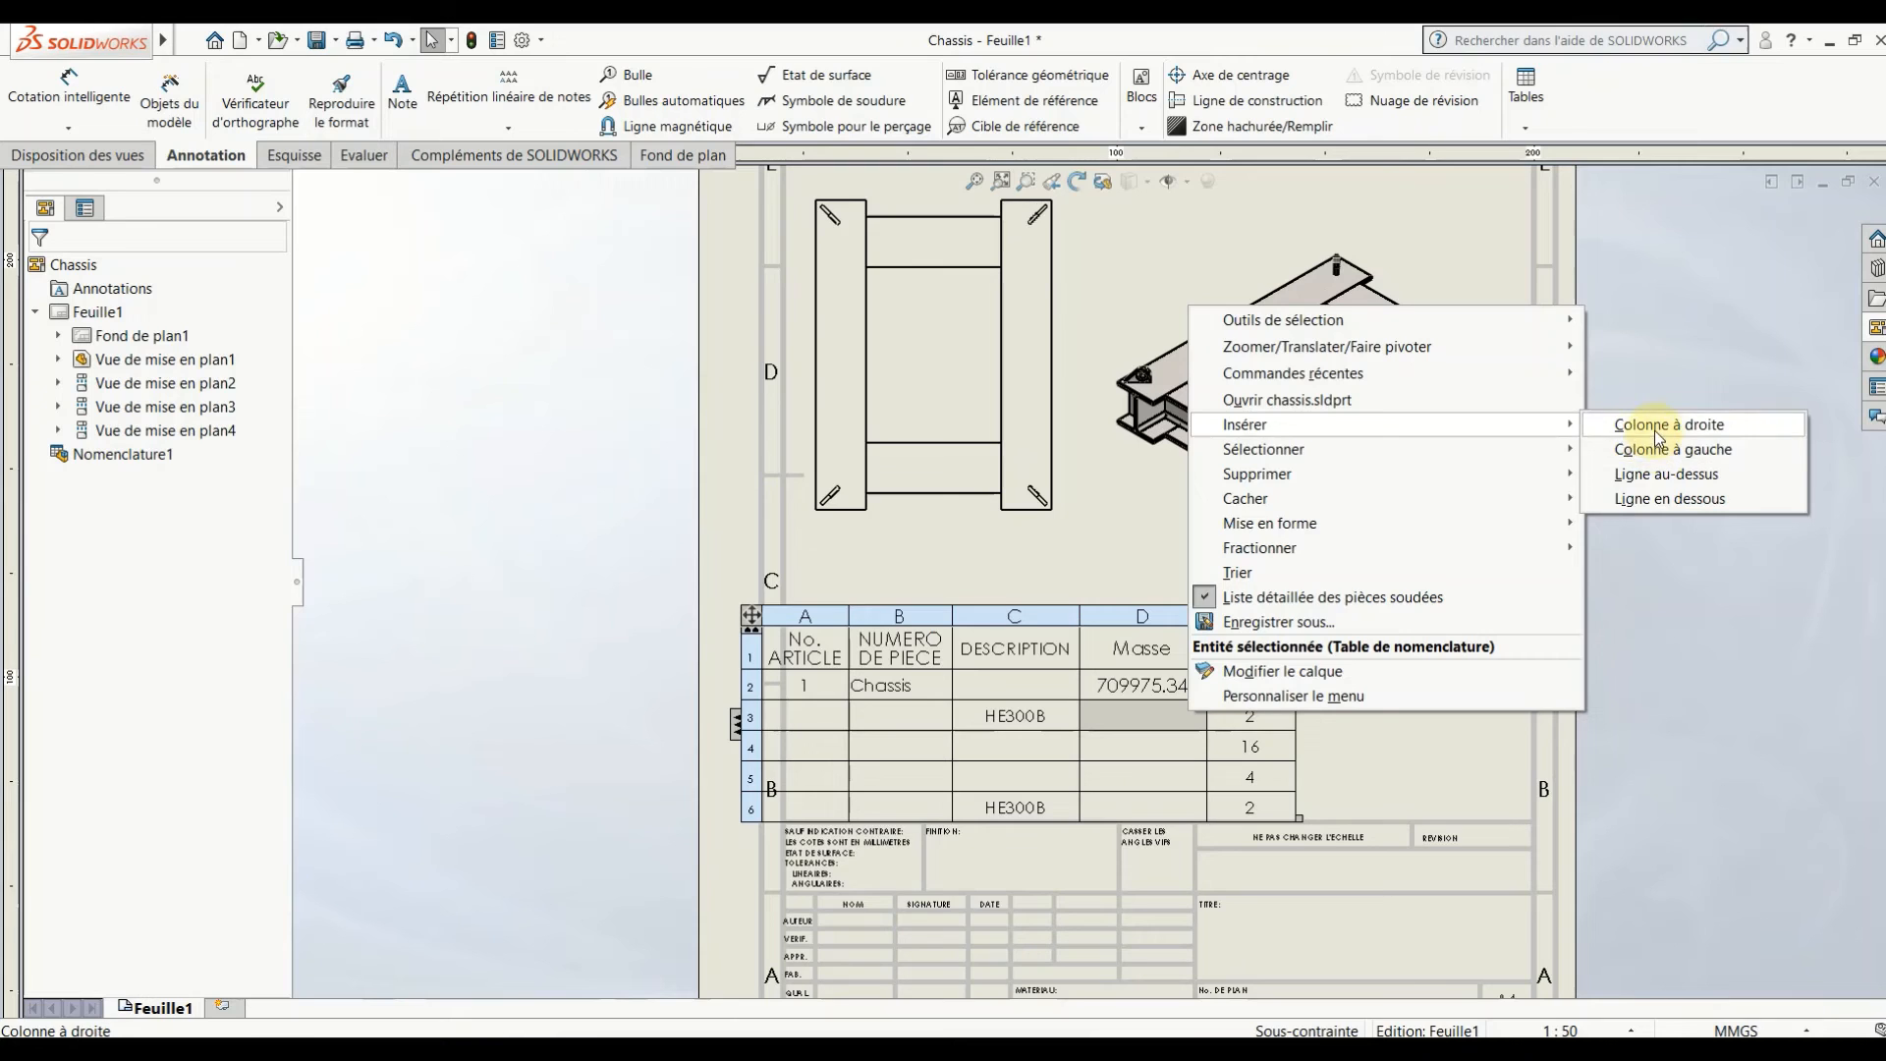
left_click(1654, 428)
left_click(1387, 627)
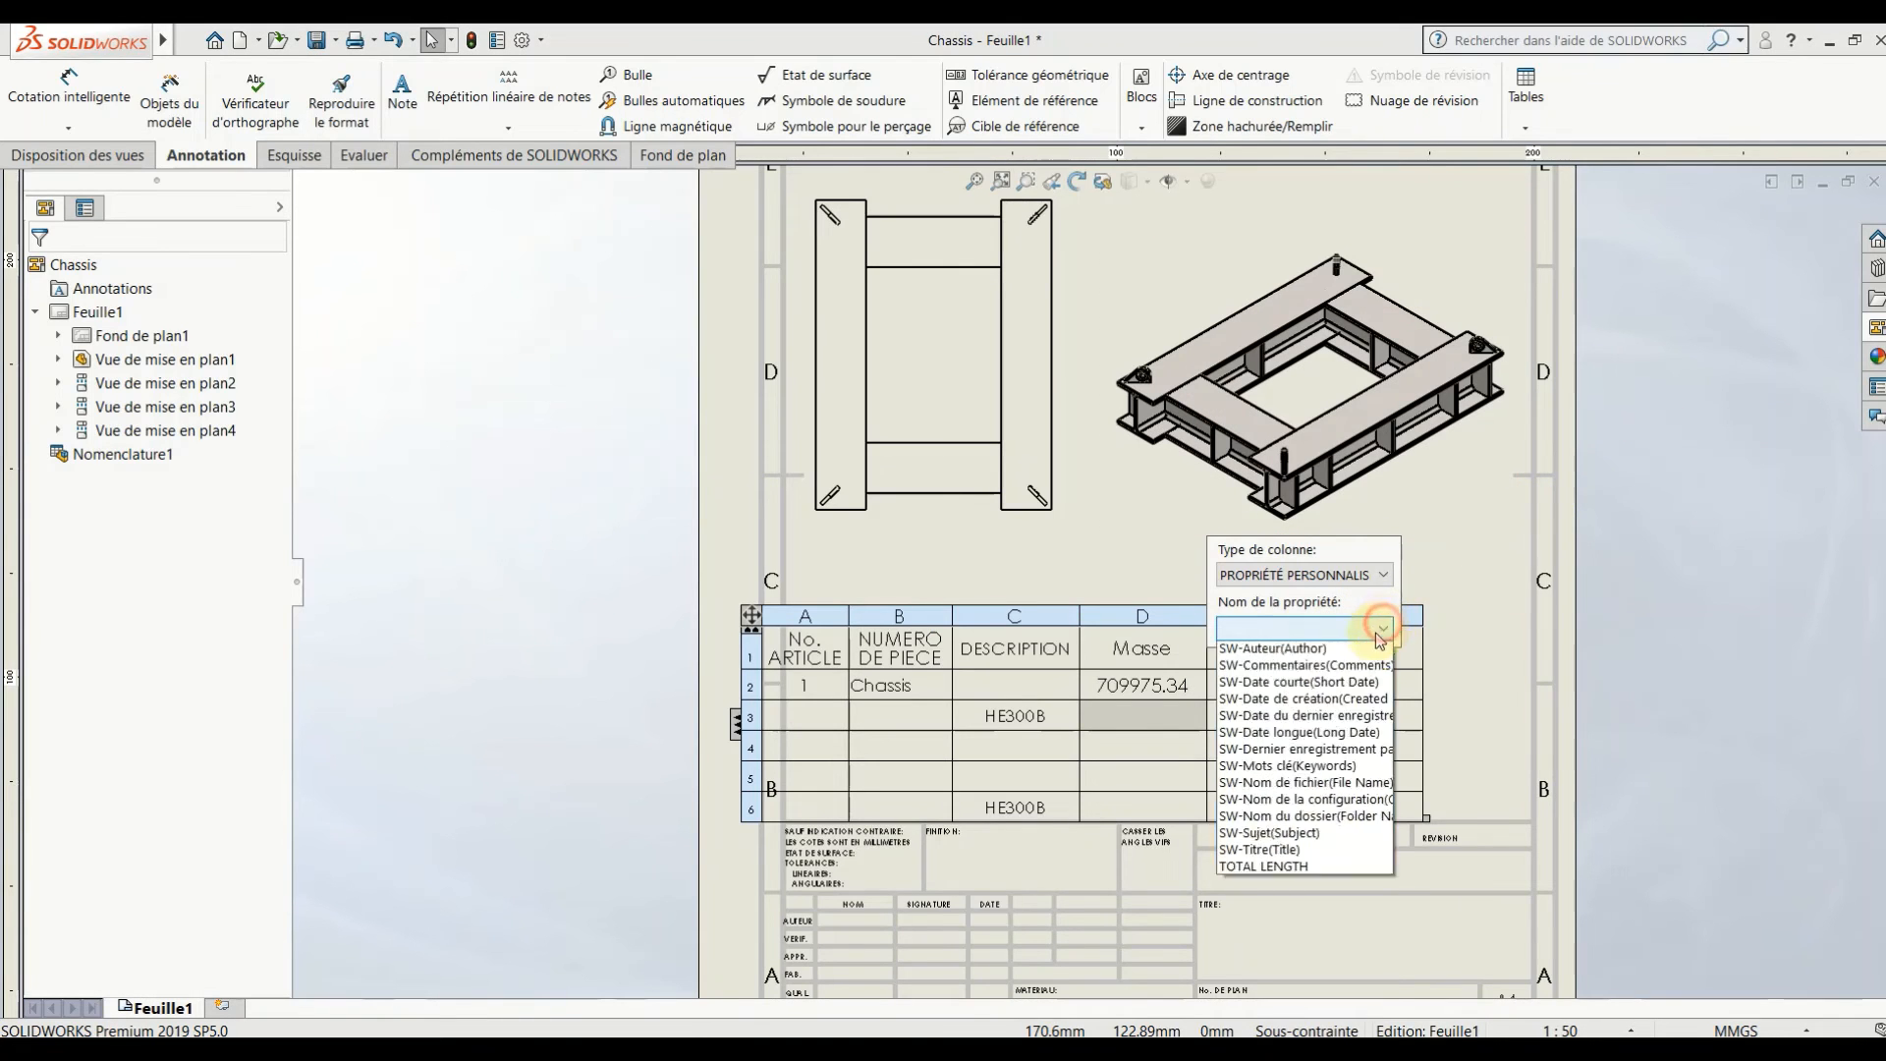
left_click(1282, 735)
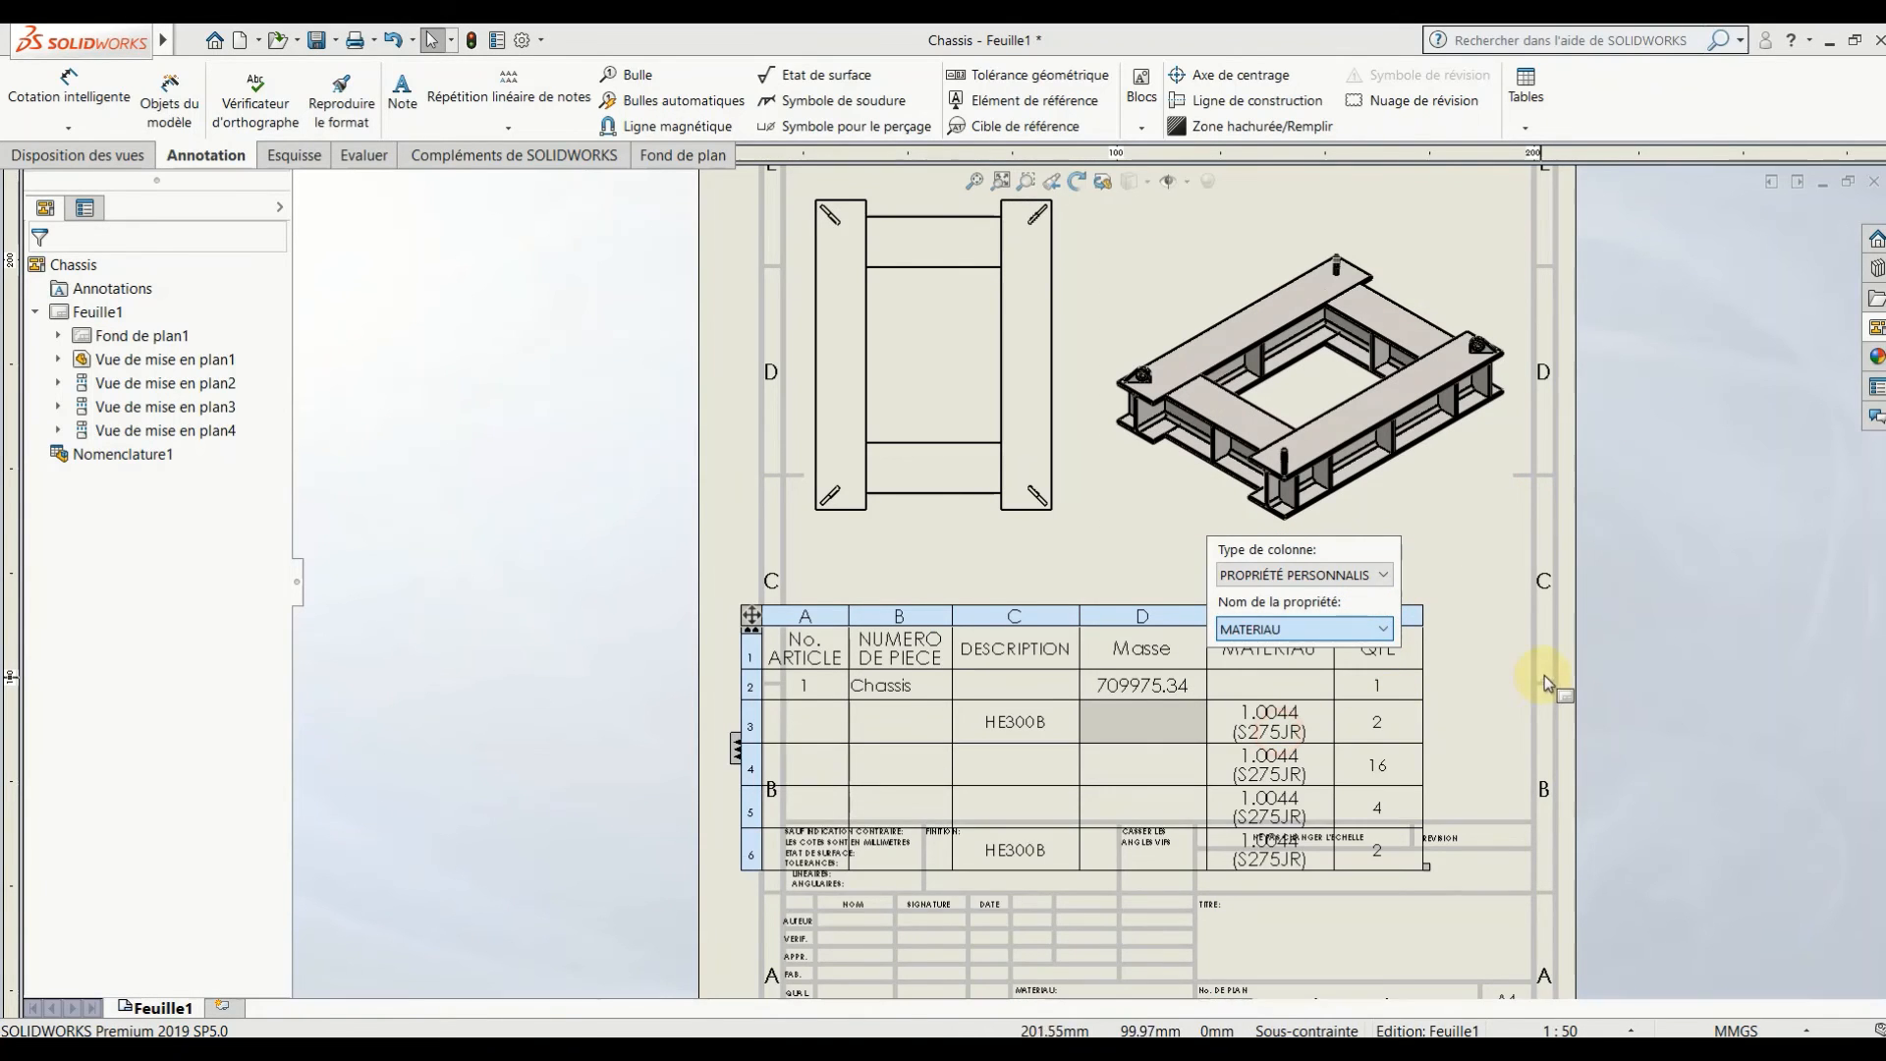
left_click(1653, 628)
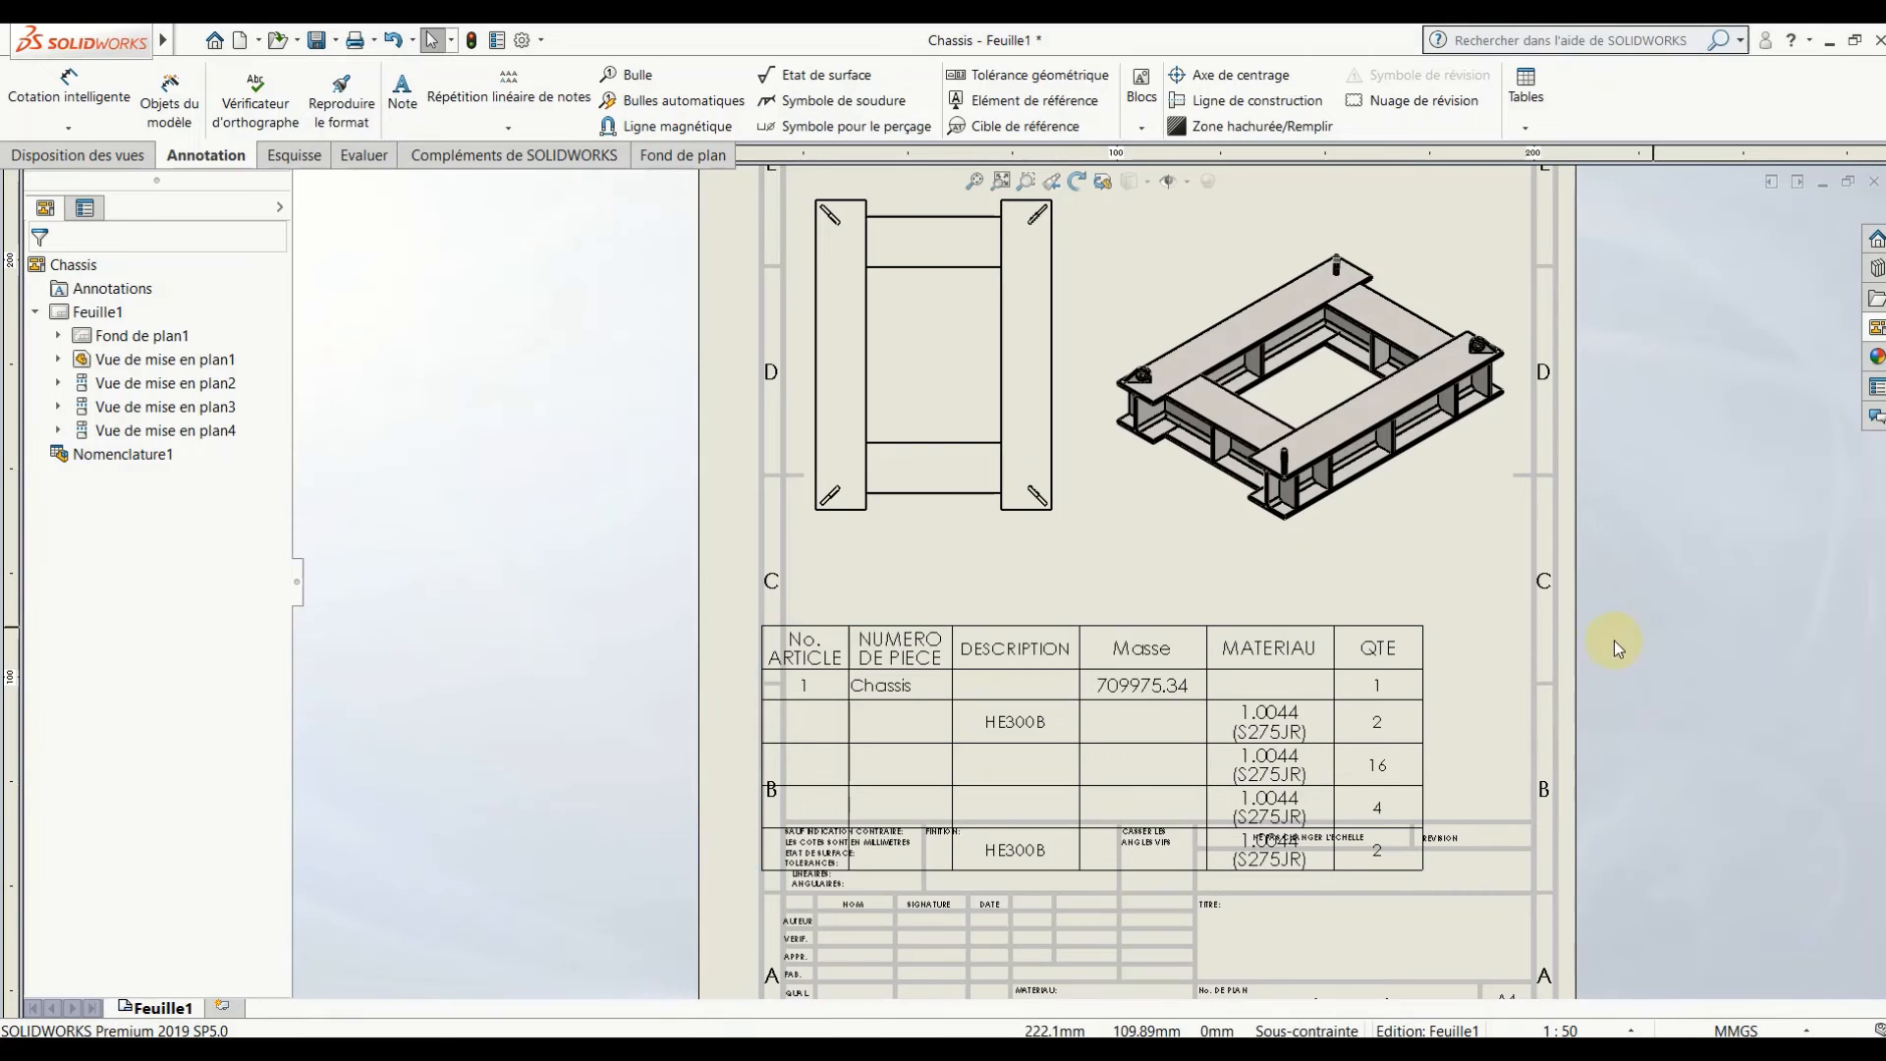
left_click_drag(1336, 678, 1392, 678)
left_click(1195, 678)
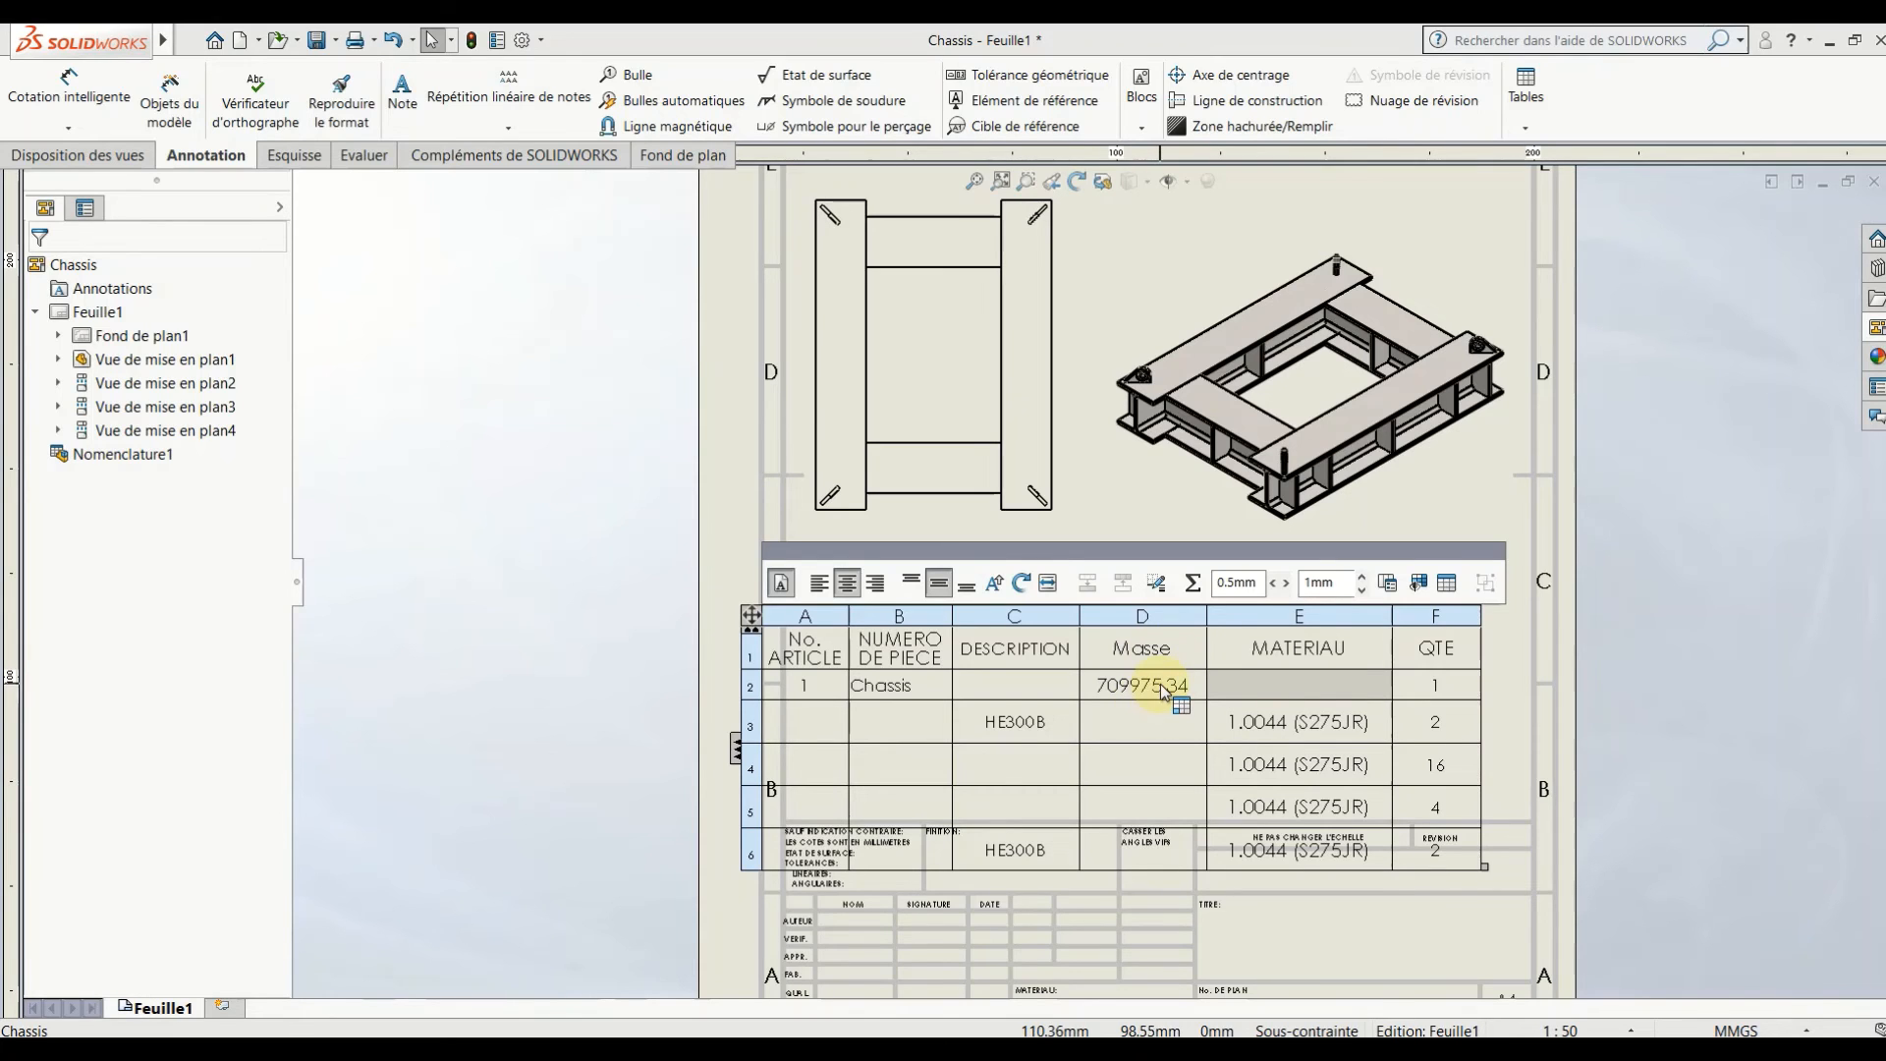
- Set the drawing's unit system to custom (Personnalisé) in the document properties and change its mass unit from grams
left_click(1160, 718)
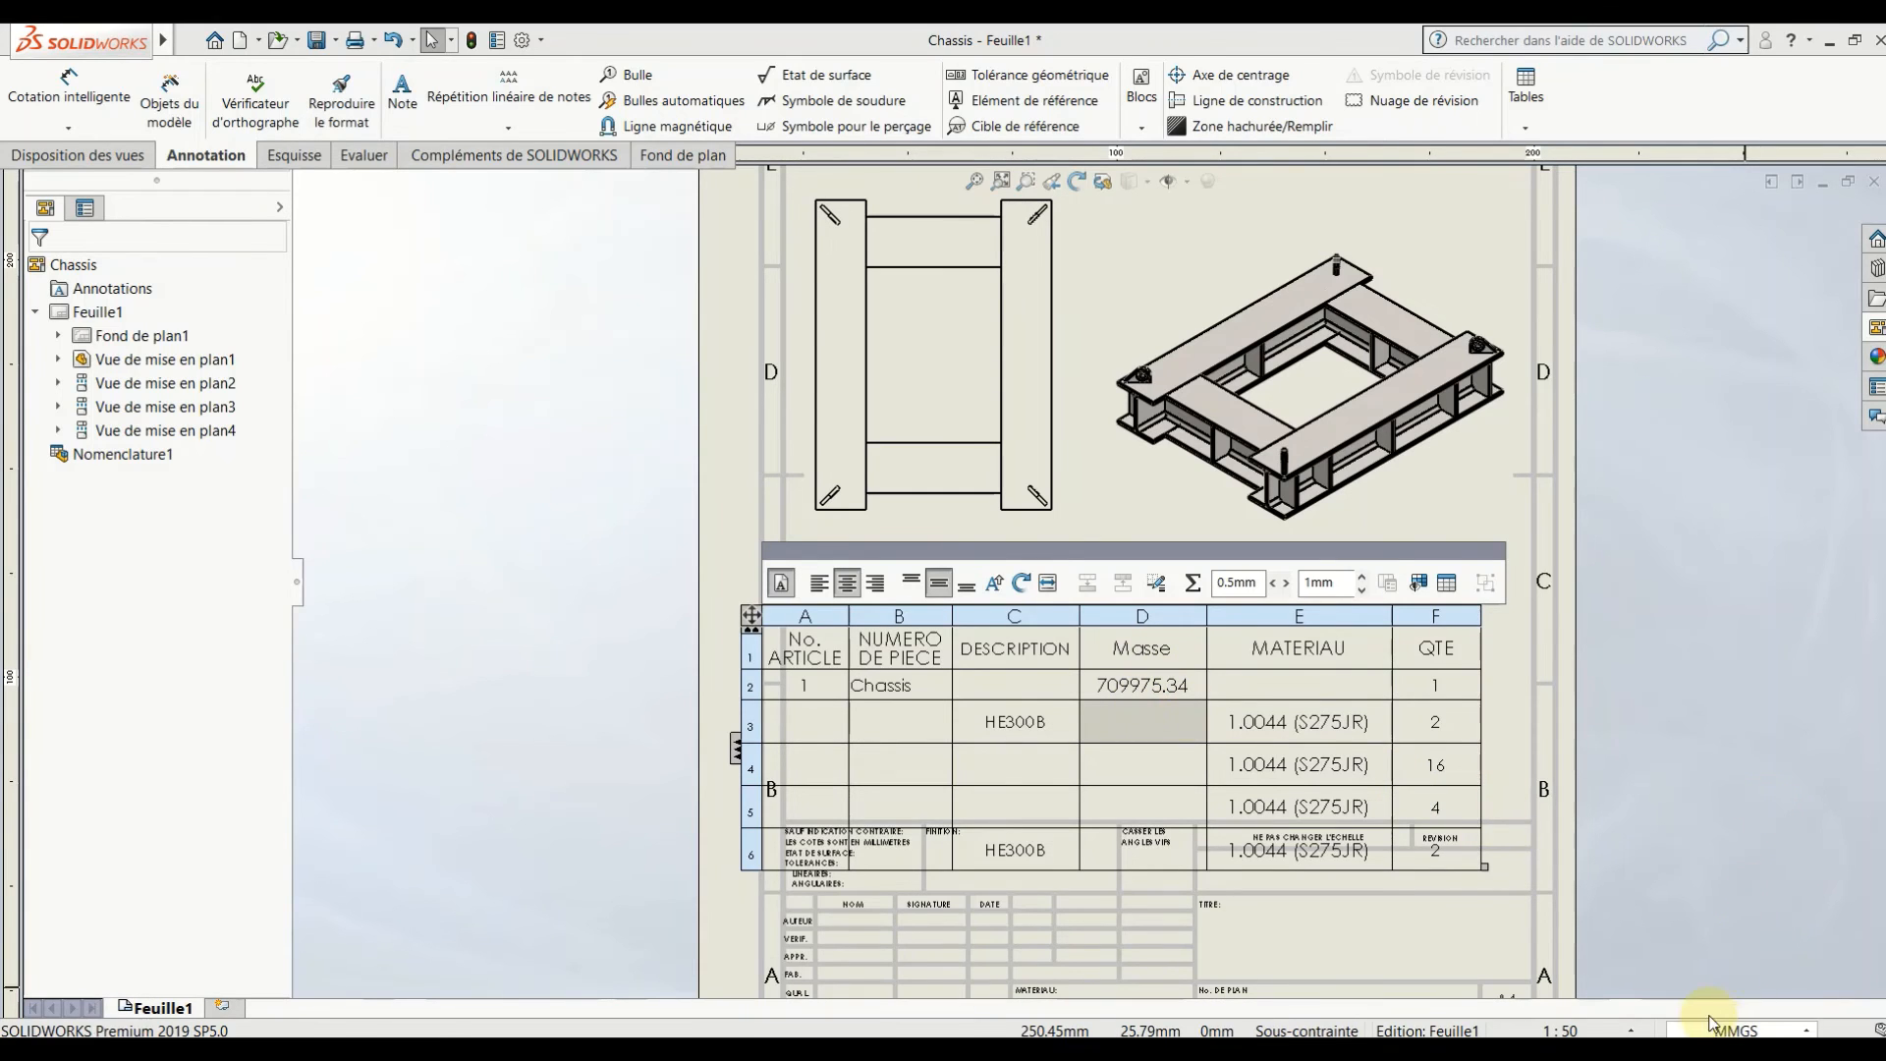
left_click(1742, 1029)
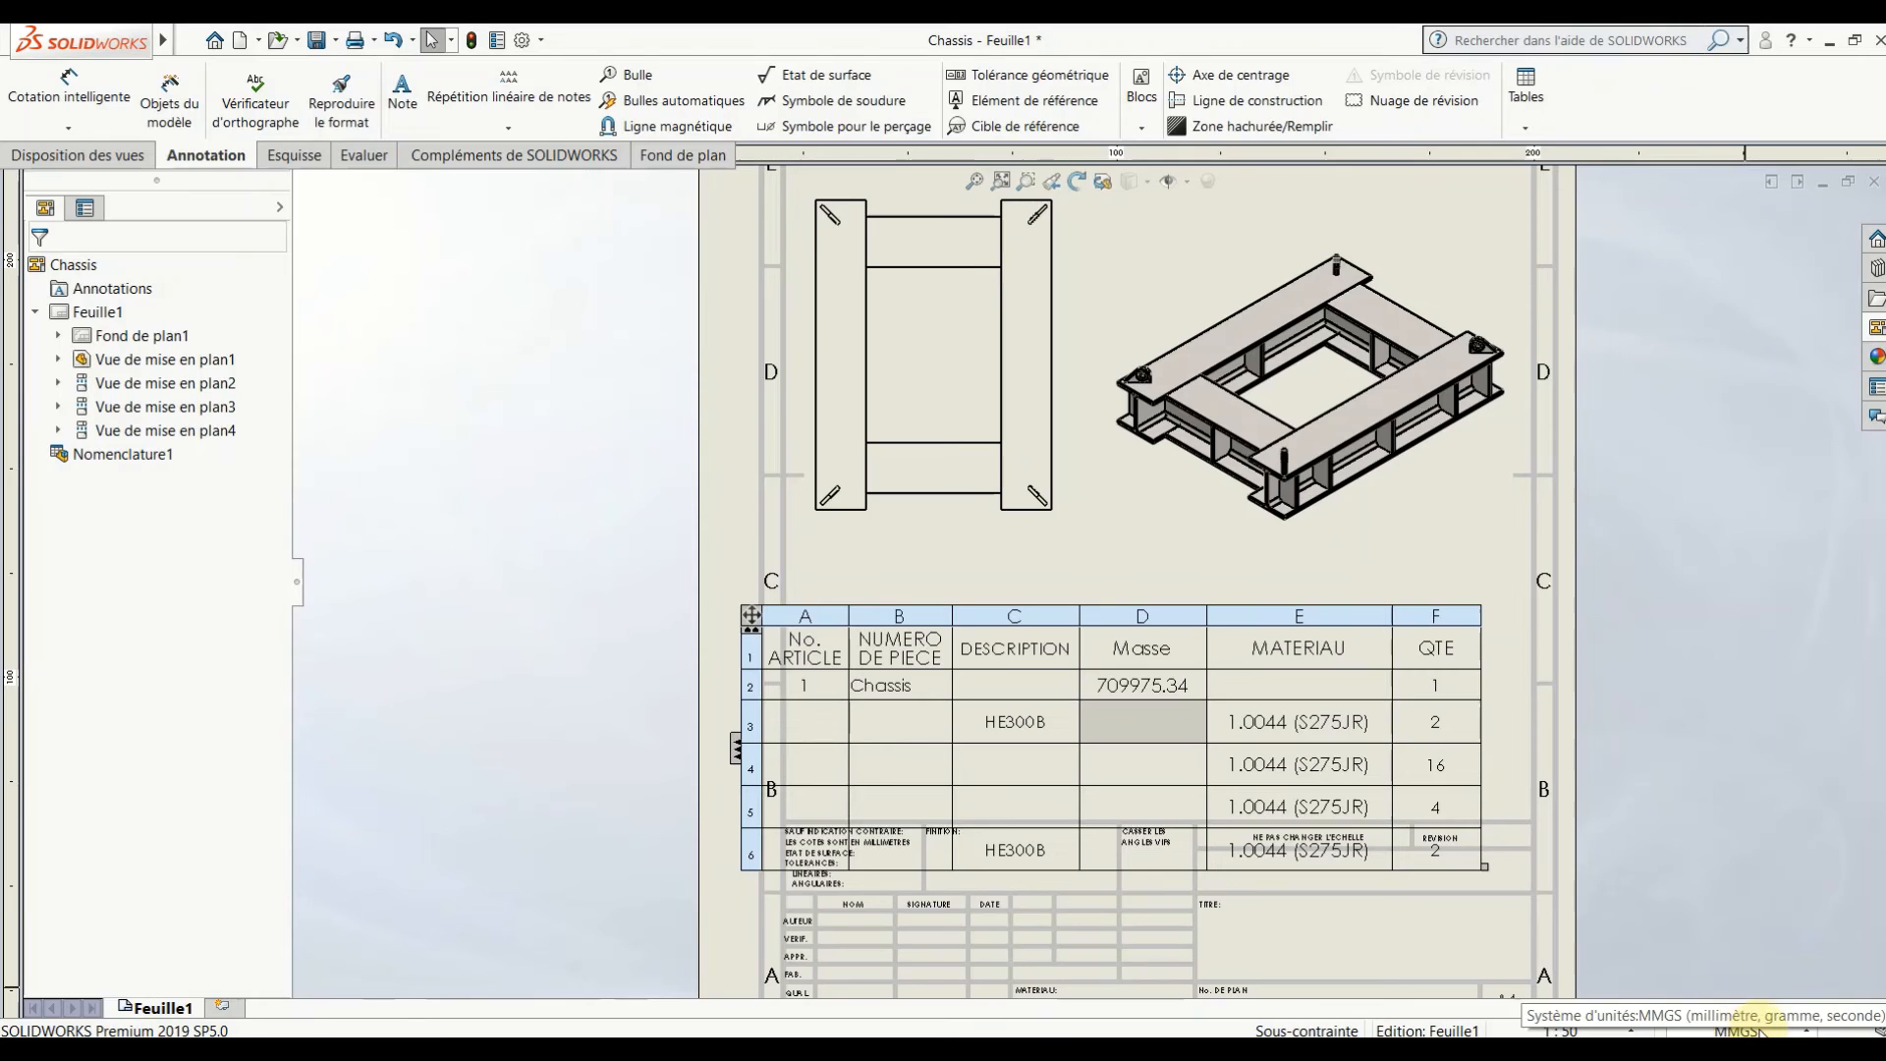
left_click(1758, 1030)
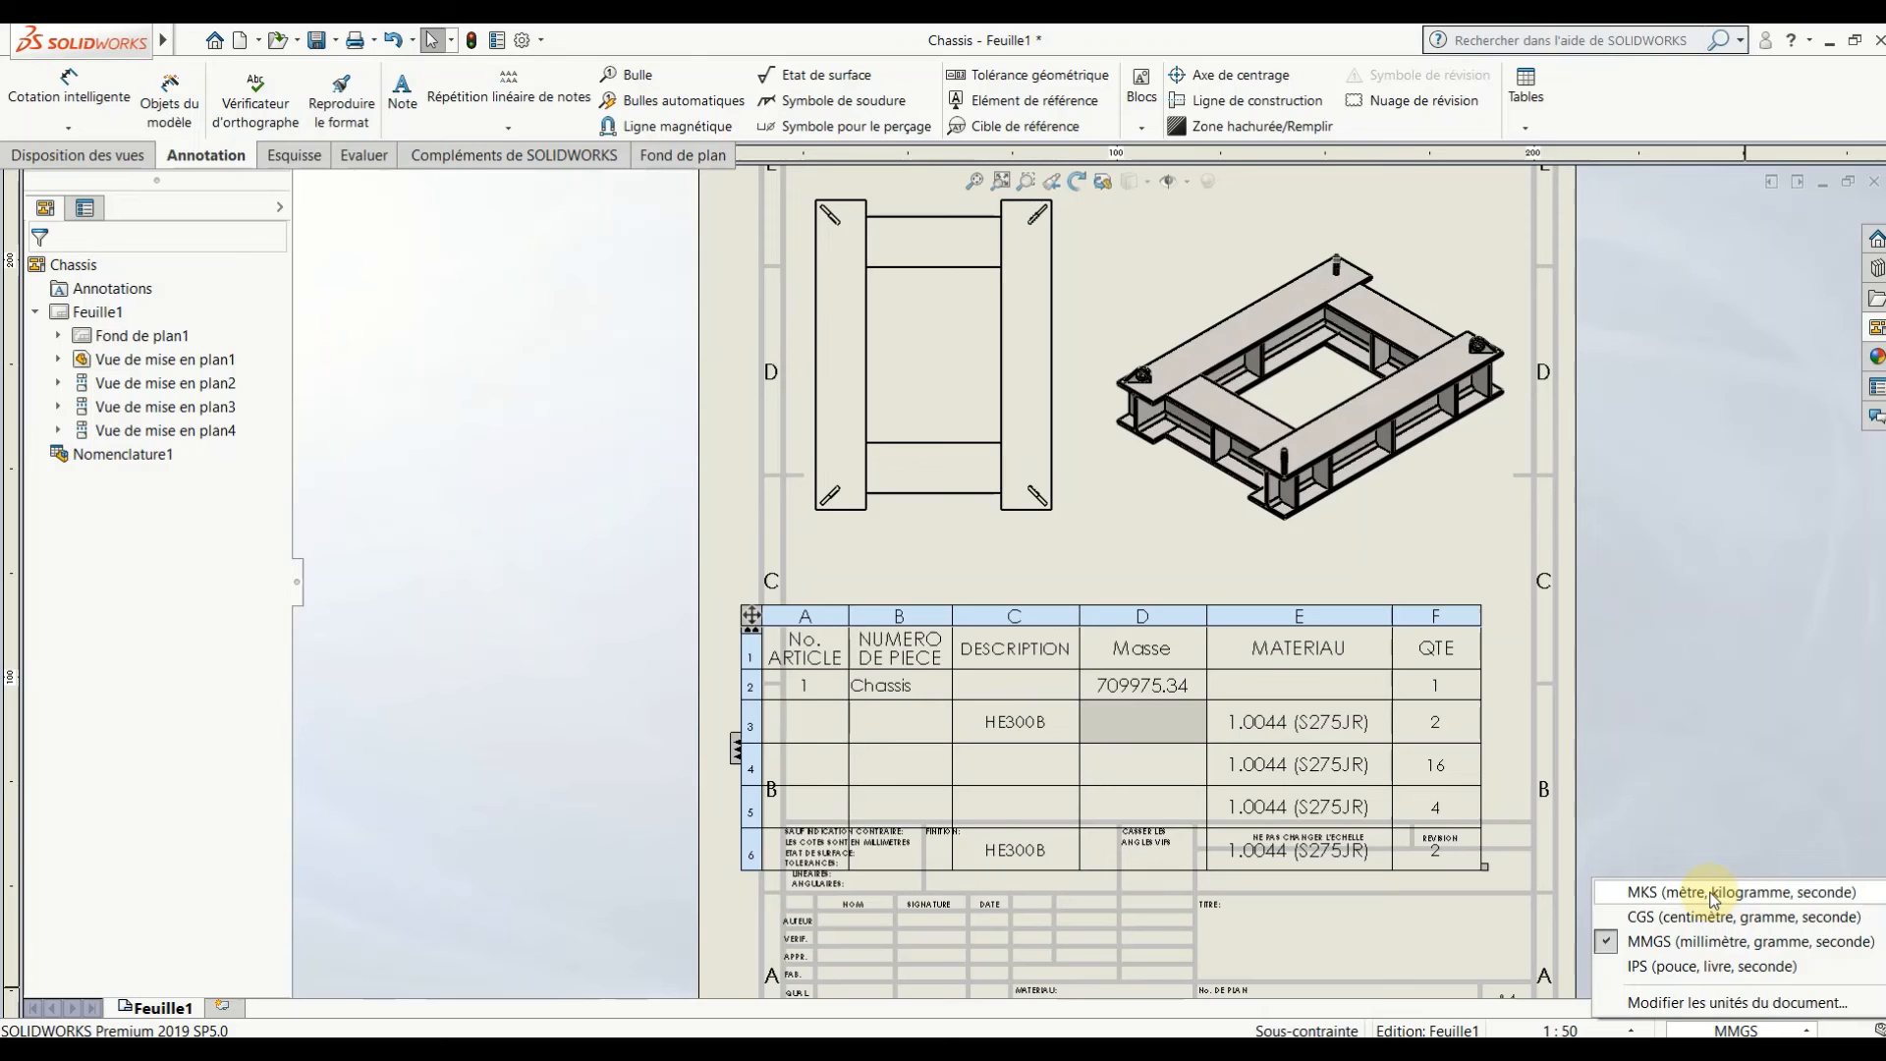
left_click(1721, 1003)
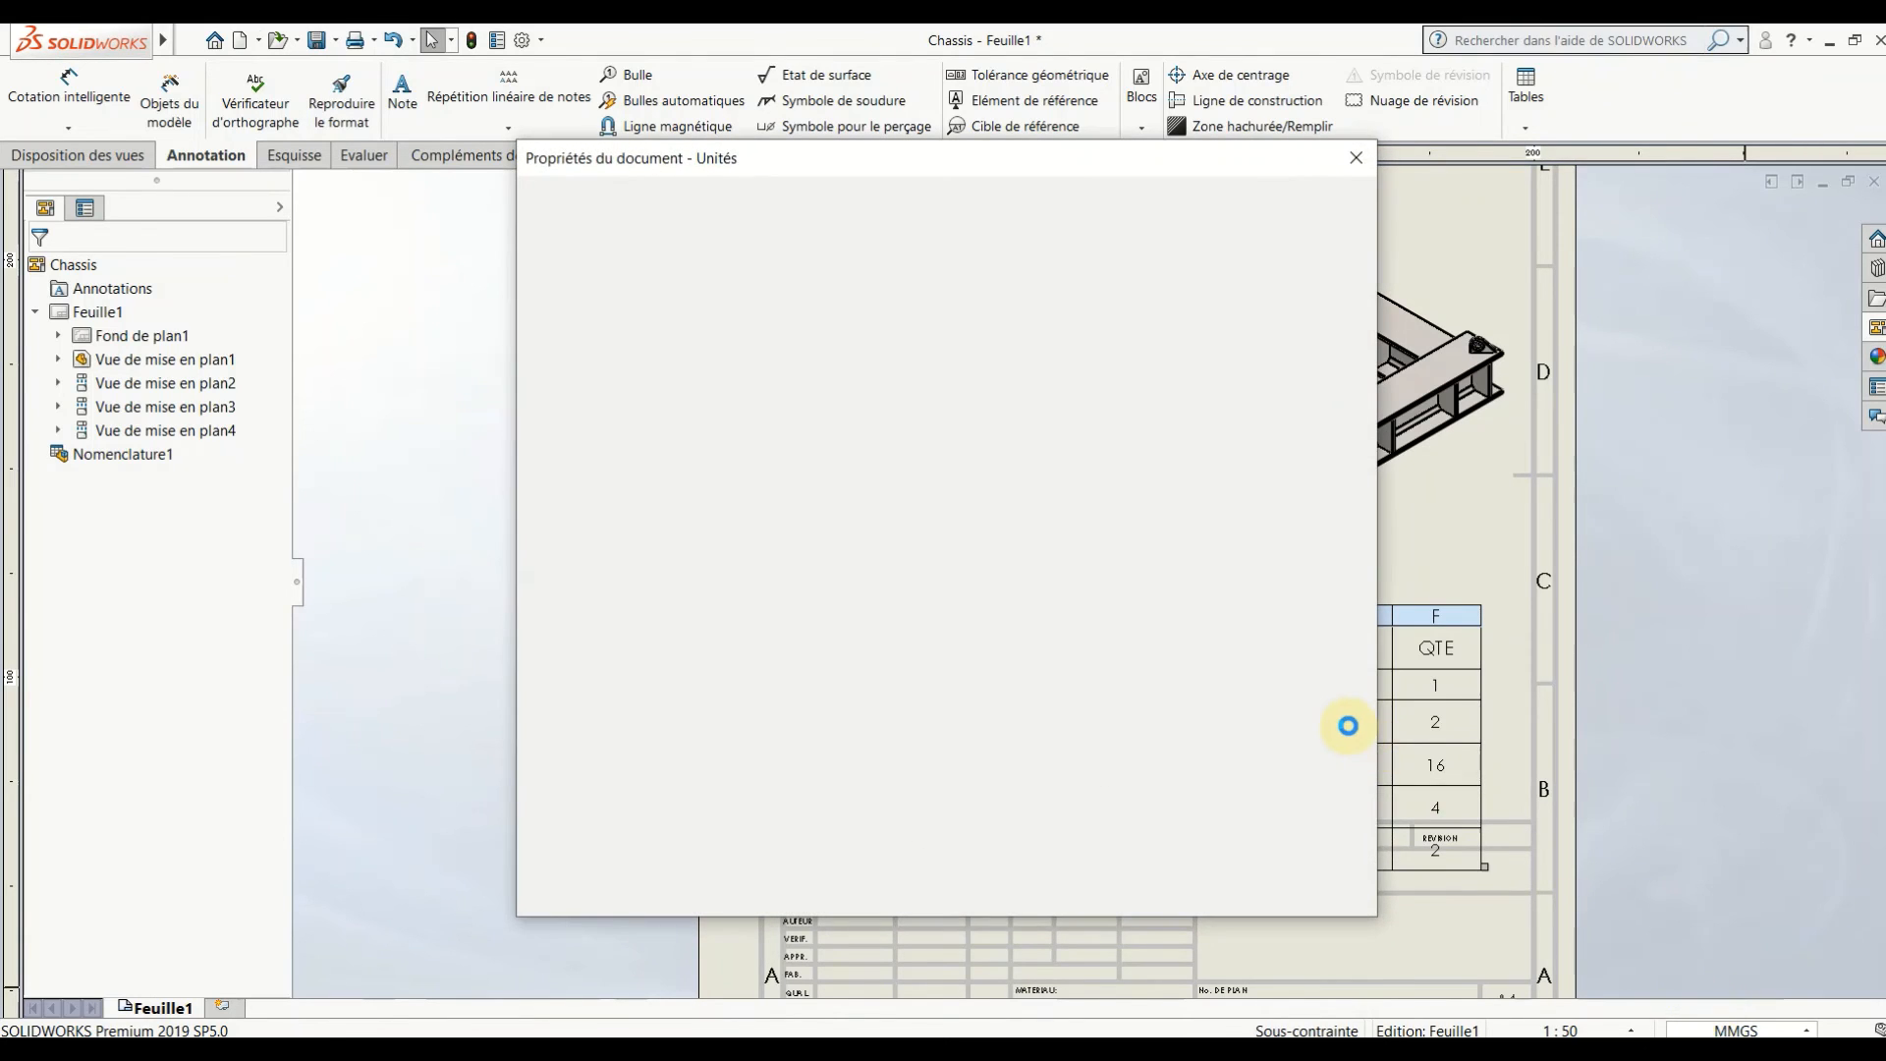
left_click(739, 337)
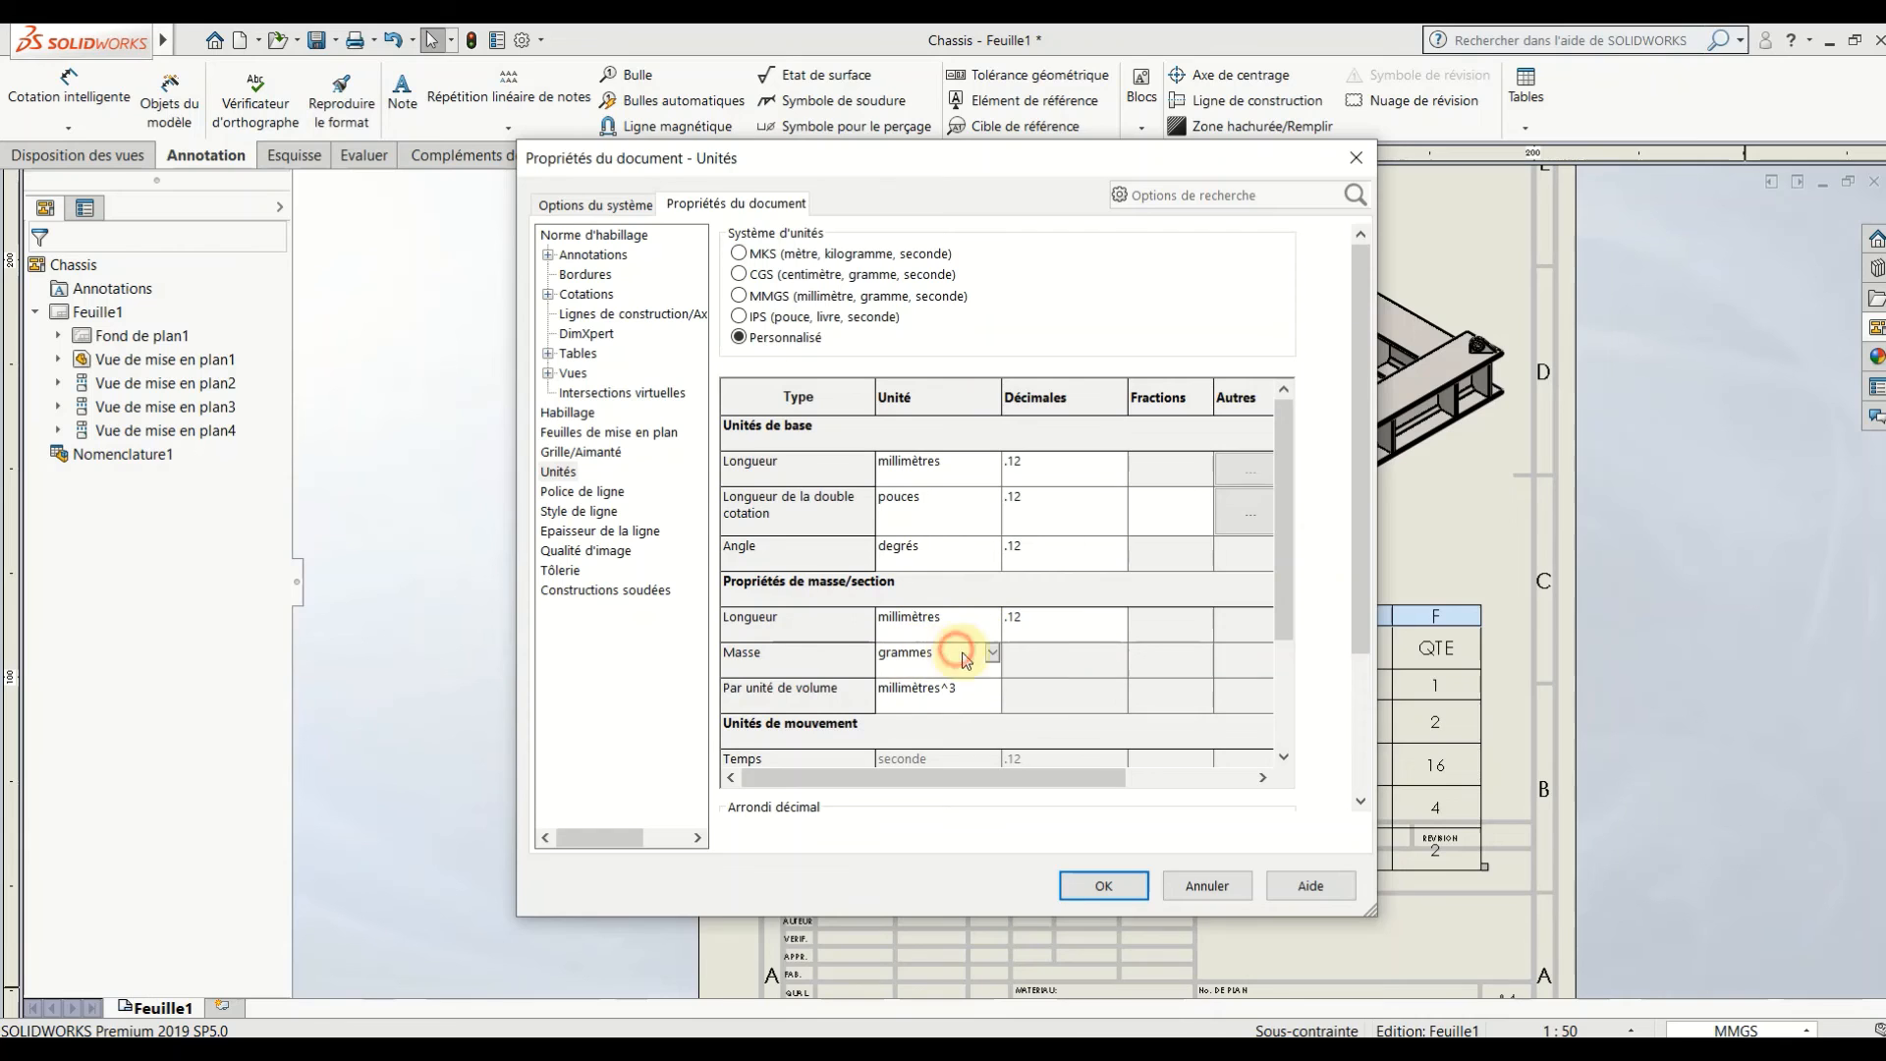
left_click(994, 655)
left_click(933, 722)
left_click(1103, 887)
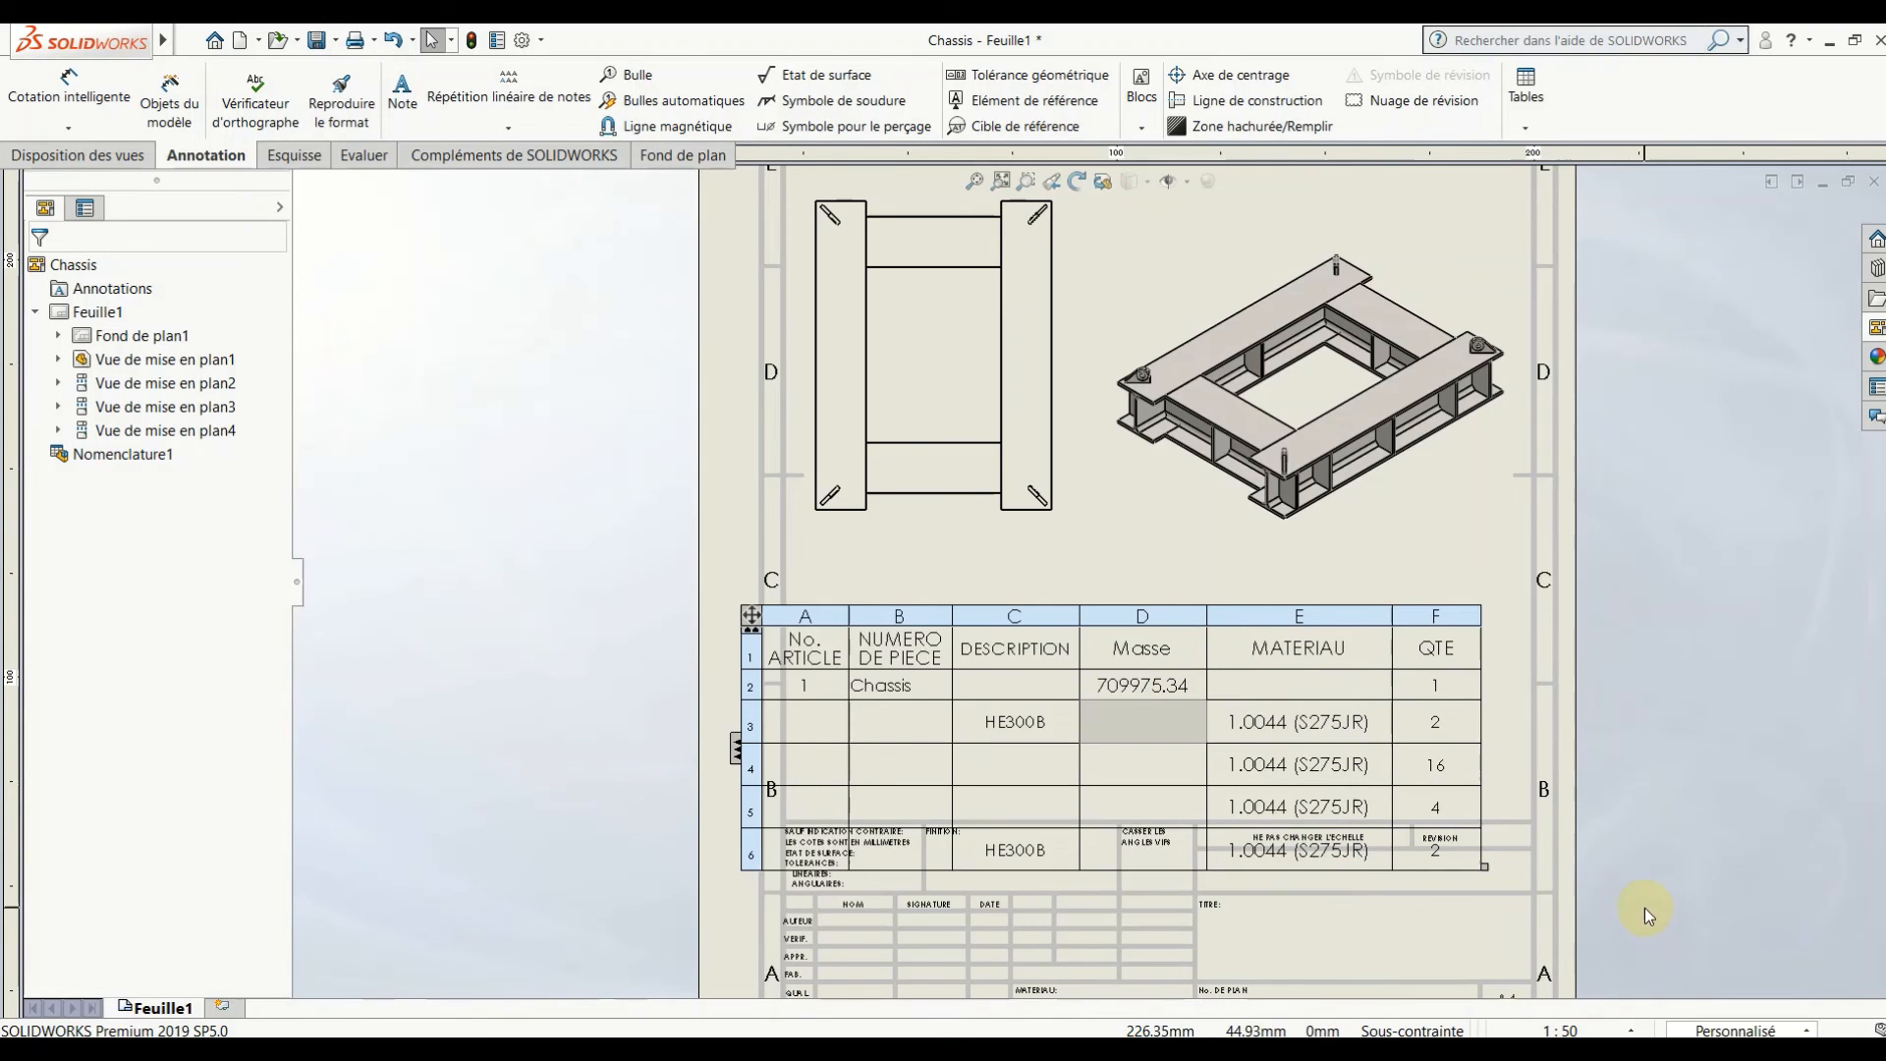
- Move the bill of materials up and inward so it sits inside the frame, directly above the title block
left_click(752, 615)
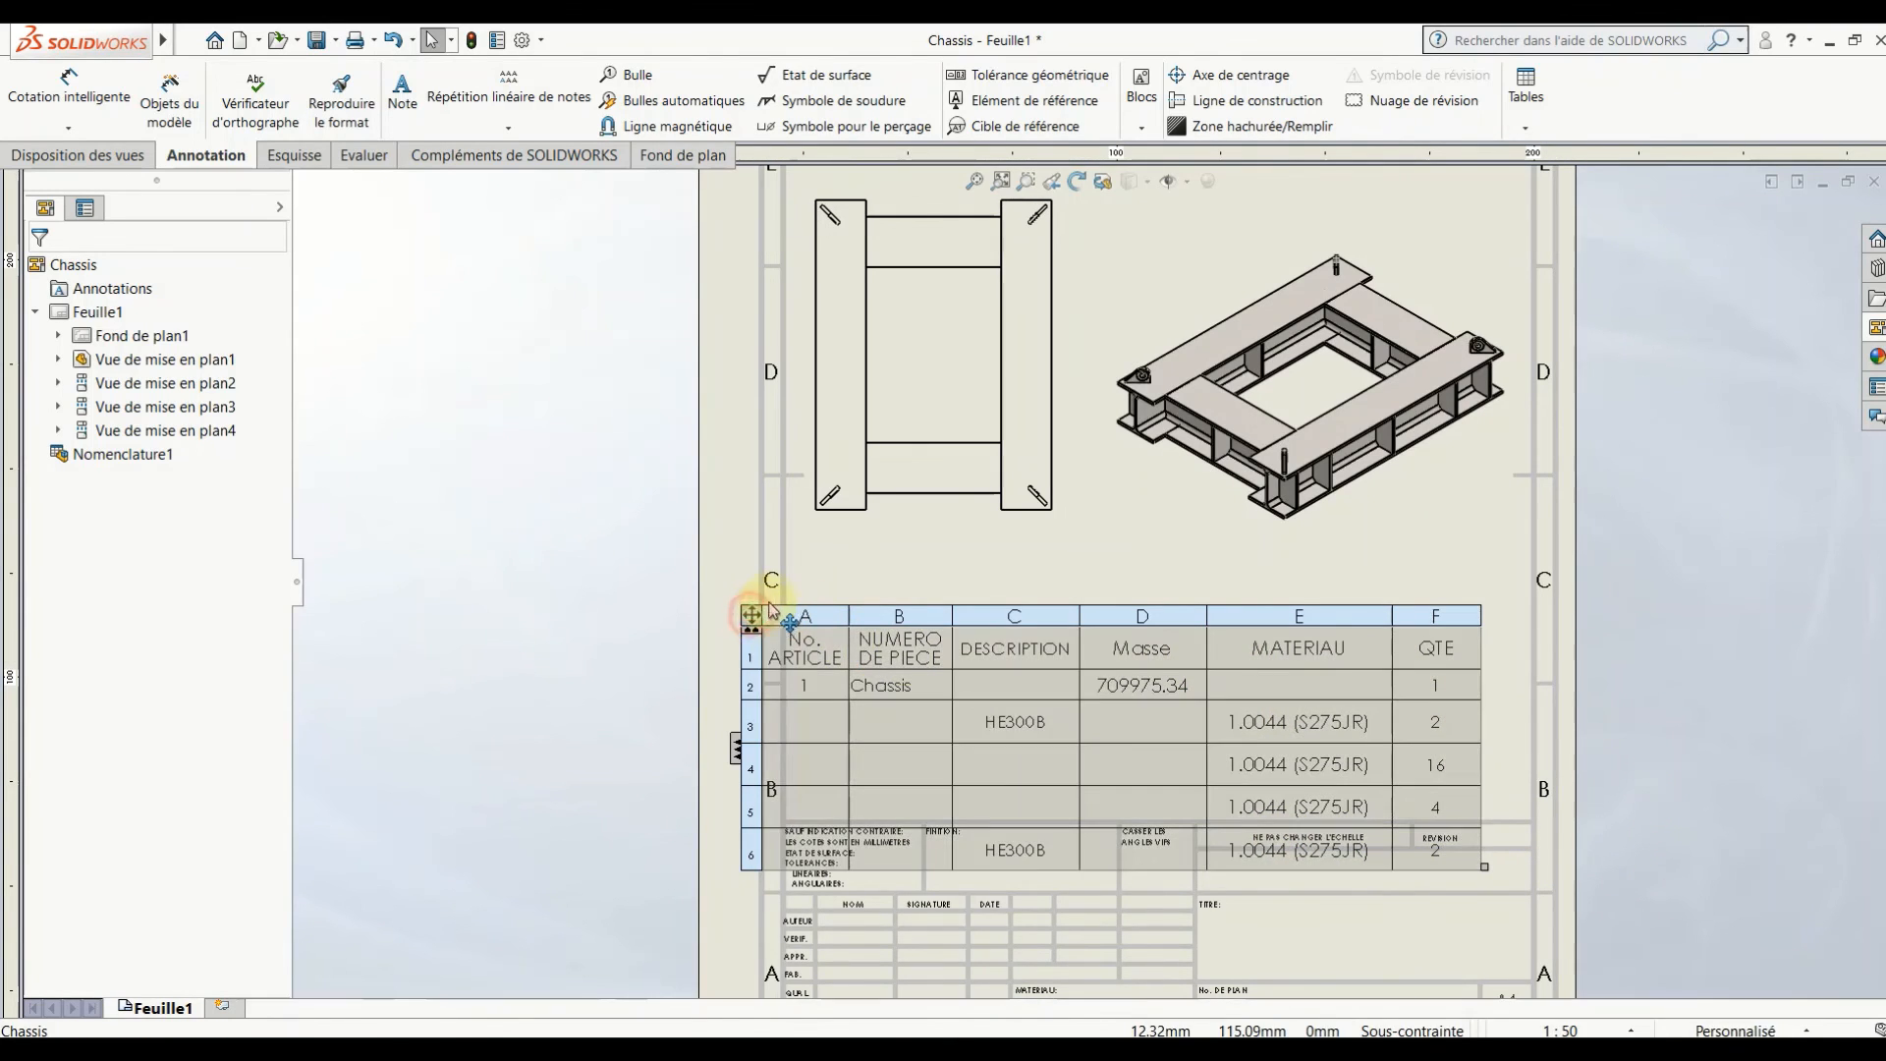
left_click_drag(771, 608, 776, 560)
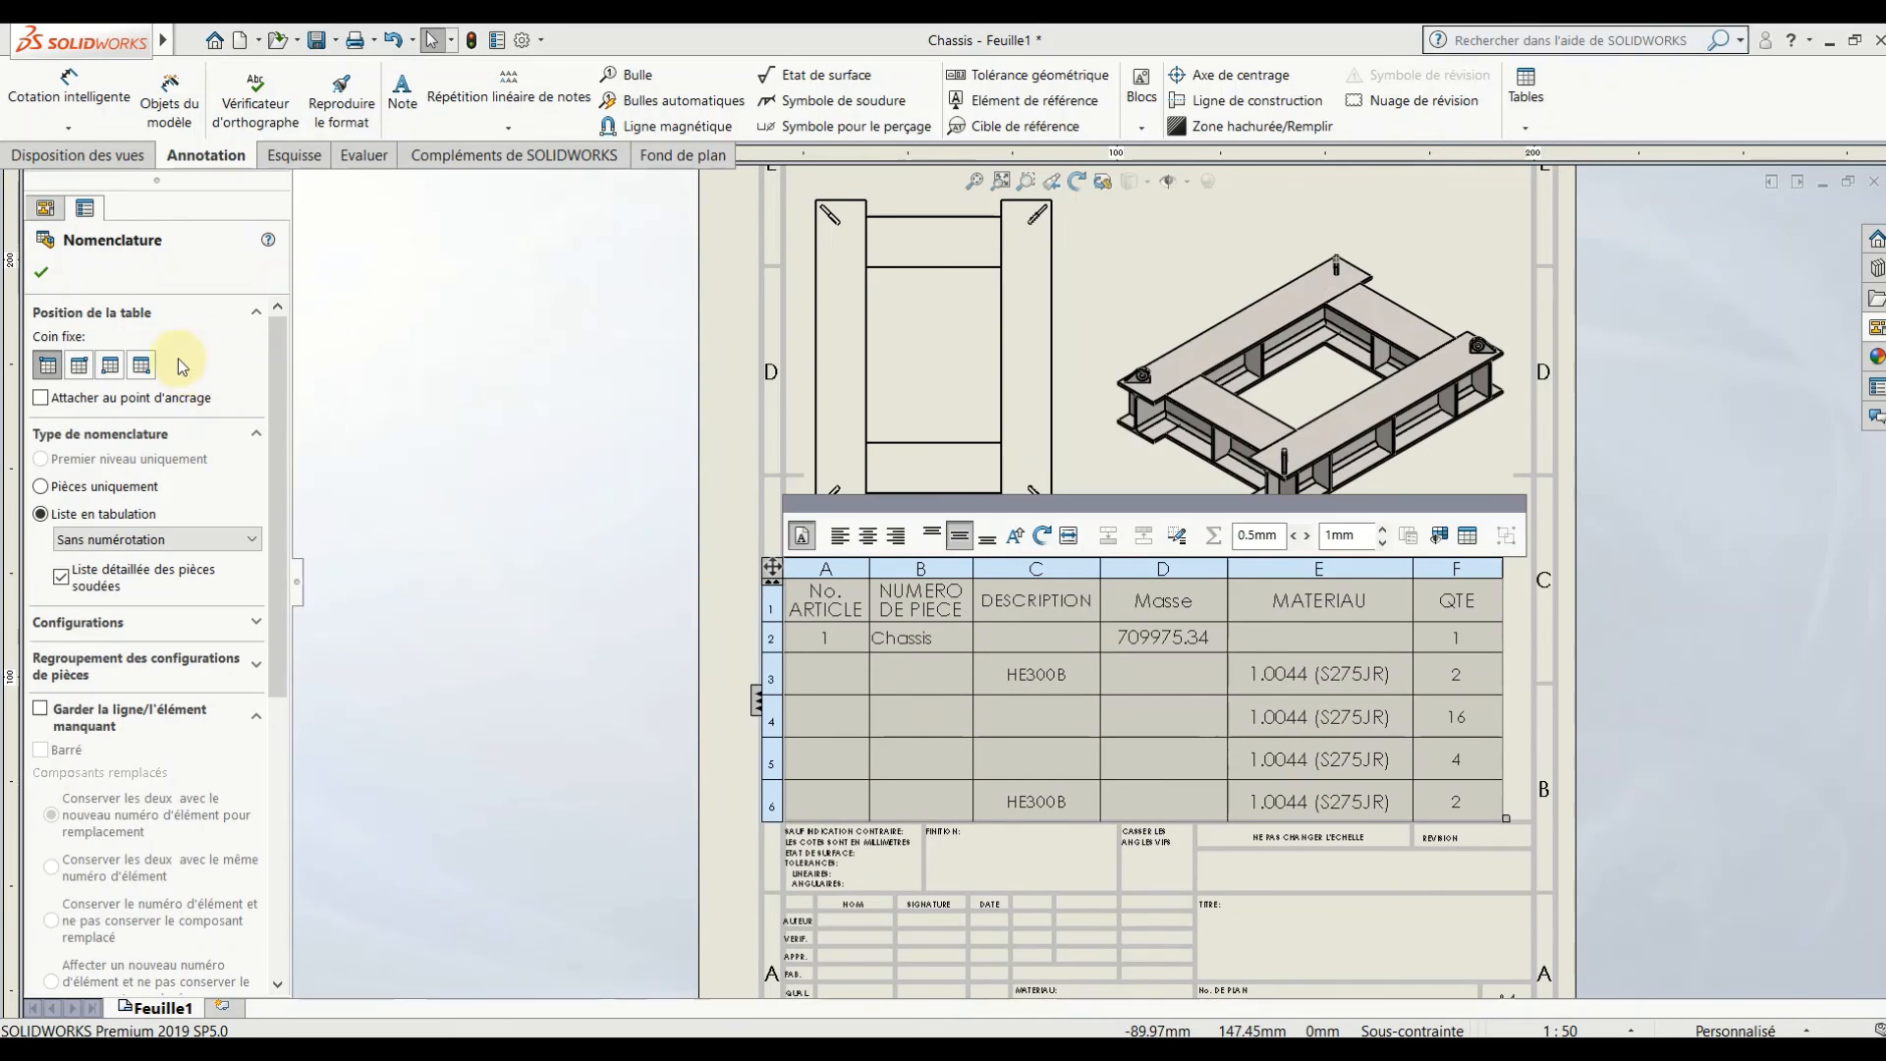
left_click(41, 272)
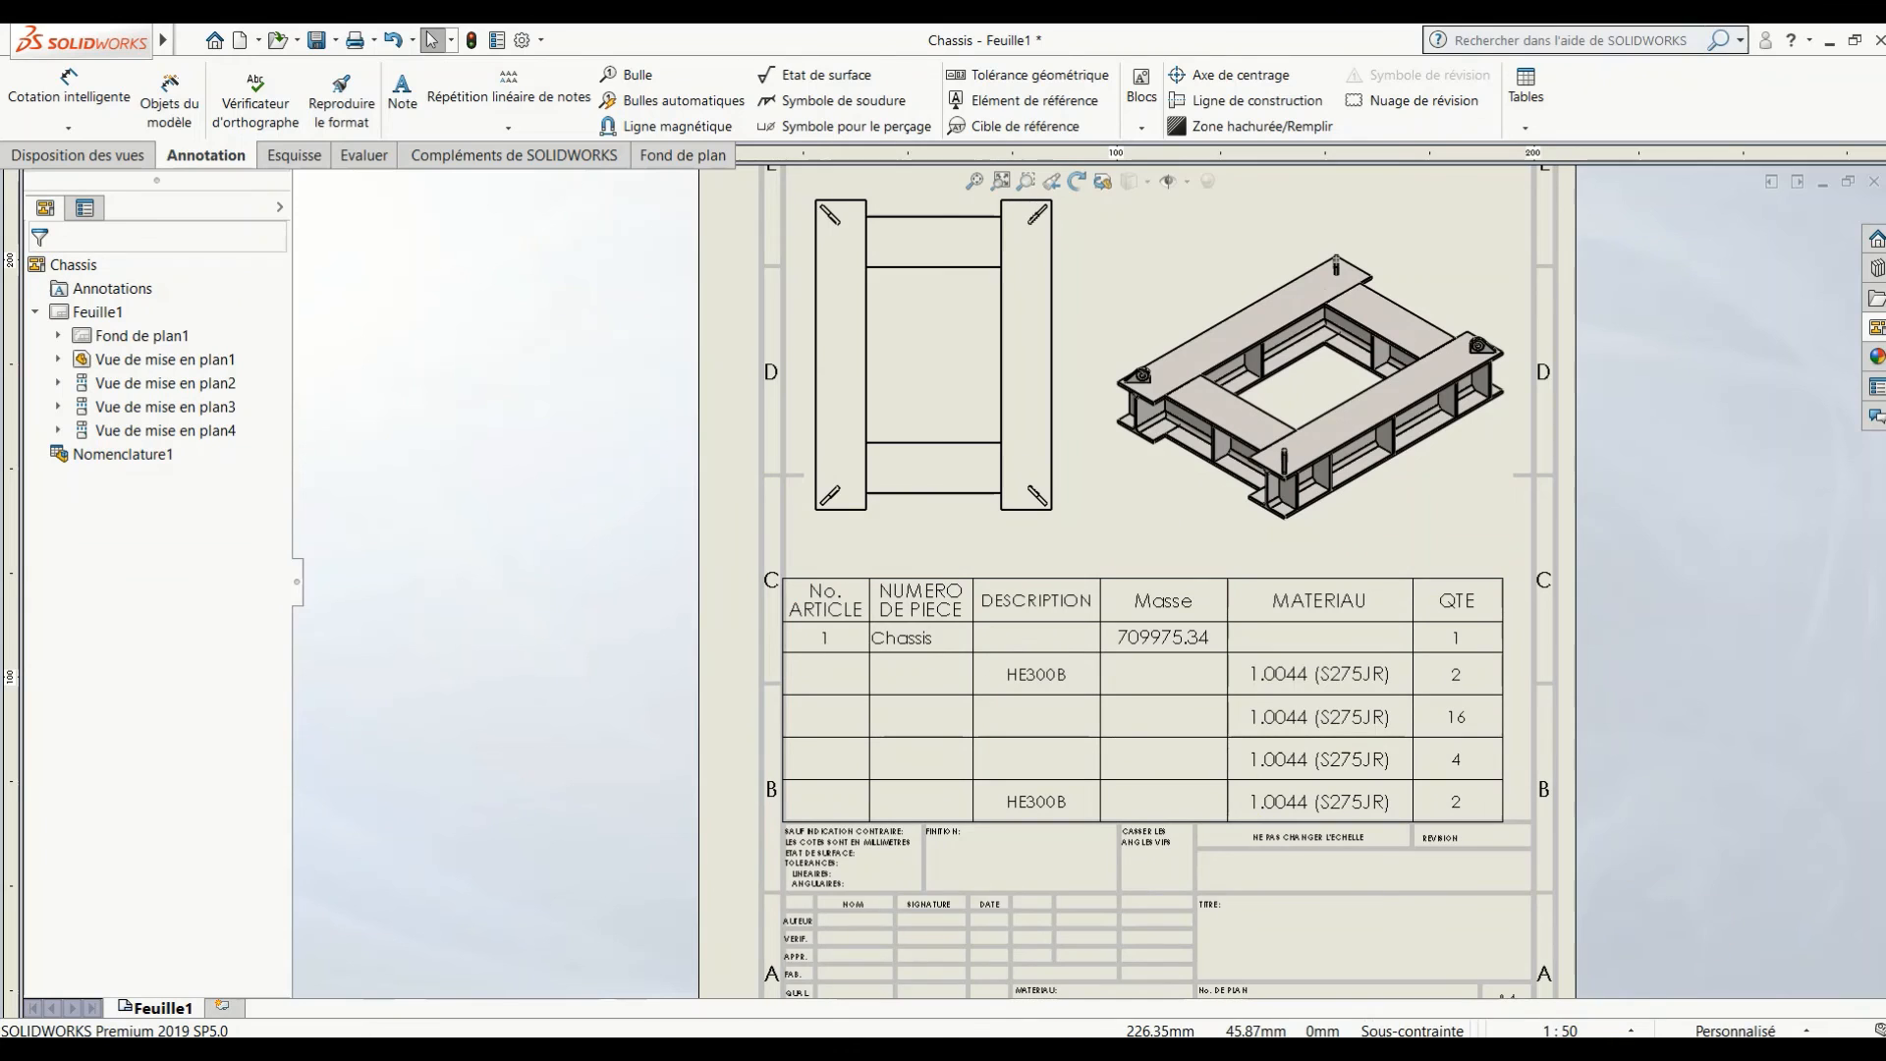
- Switch the drawing's unit system to MKS (metre, kilogram, second)
left_click(1736, 1030)
left_click(1684, 868)
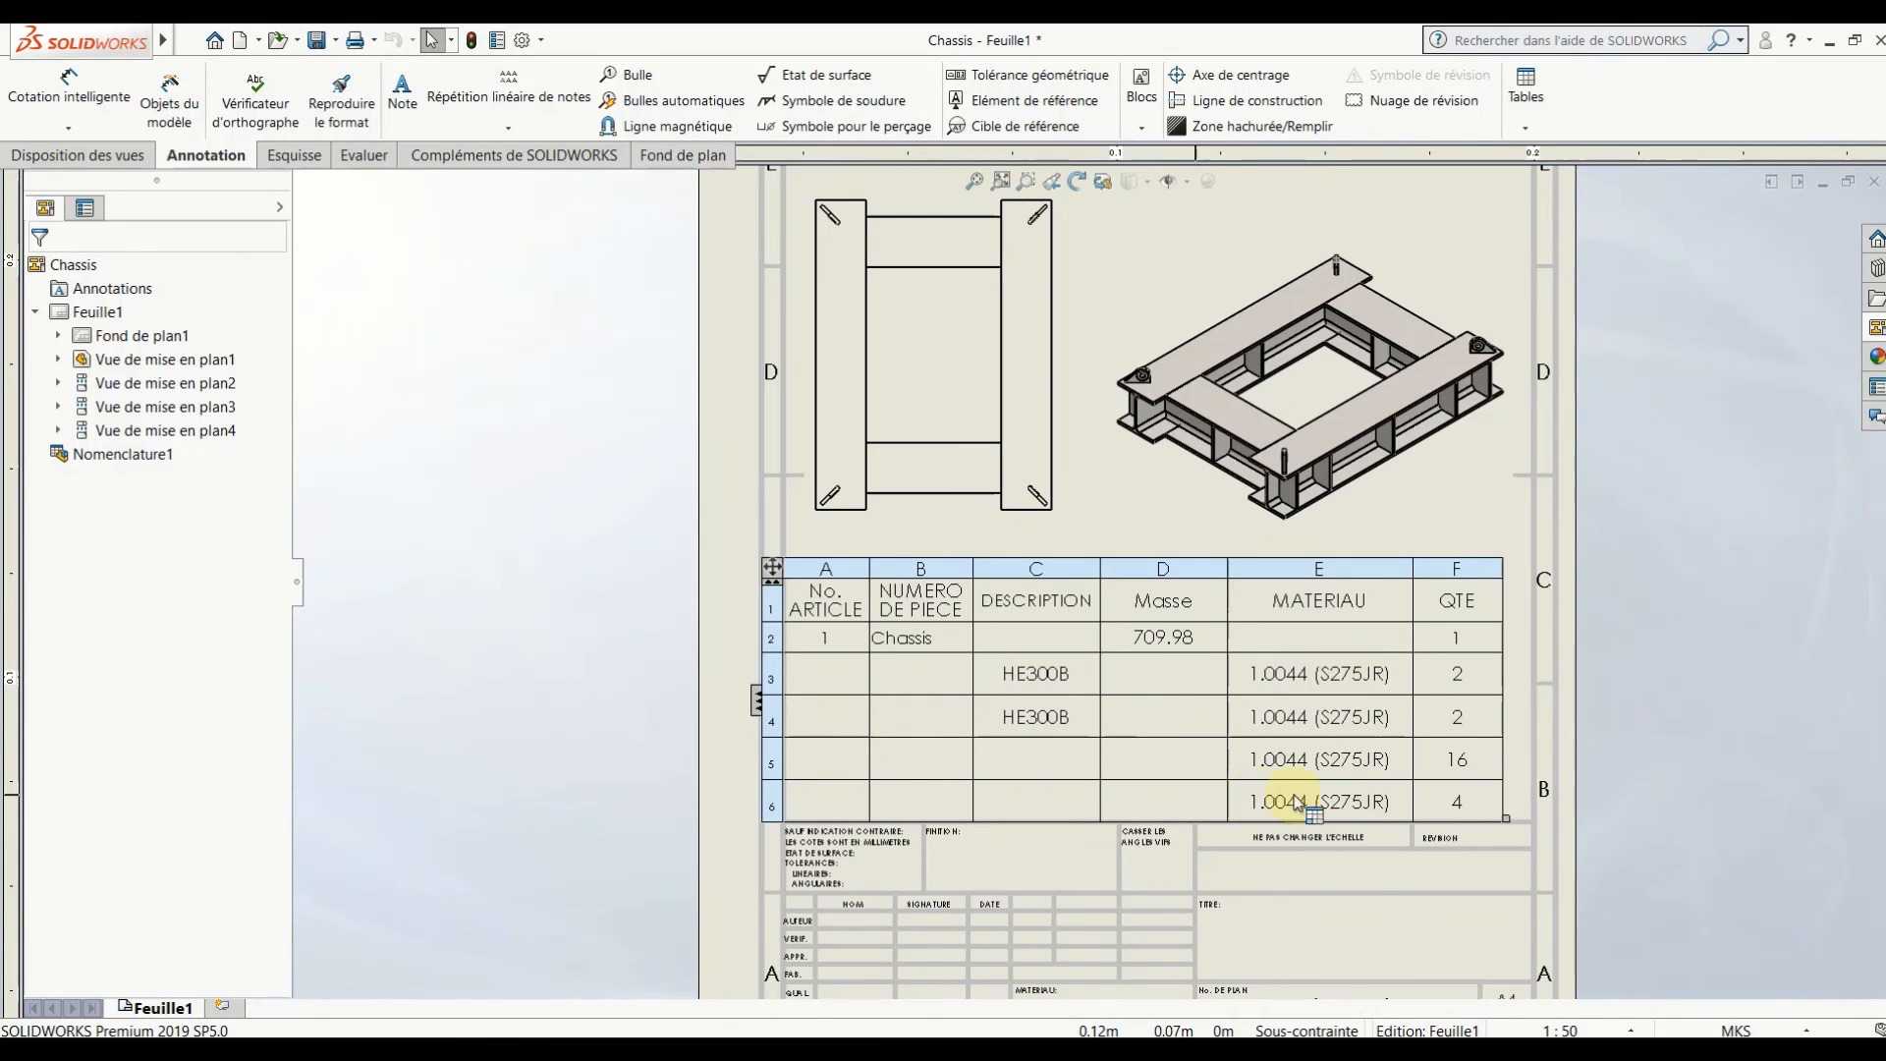
- Enter Gousset 1 as the description in row 5 of the bill of materials, accepting the break of its cut-list link
double_click(1041, 766)
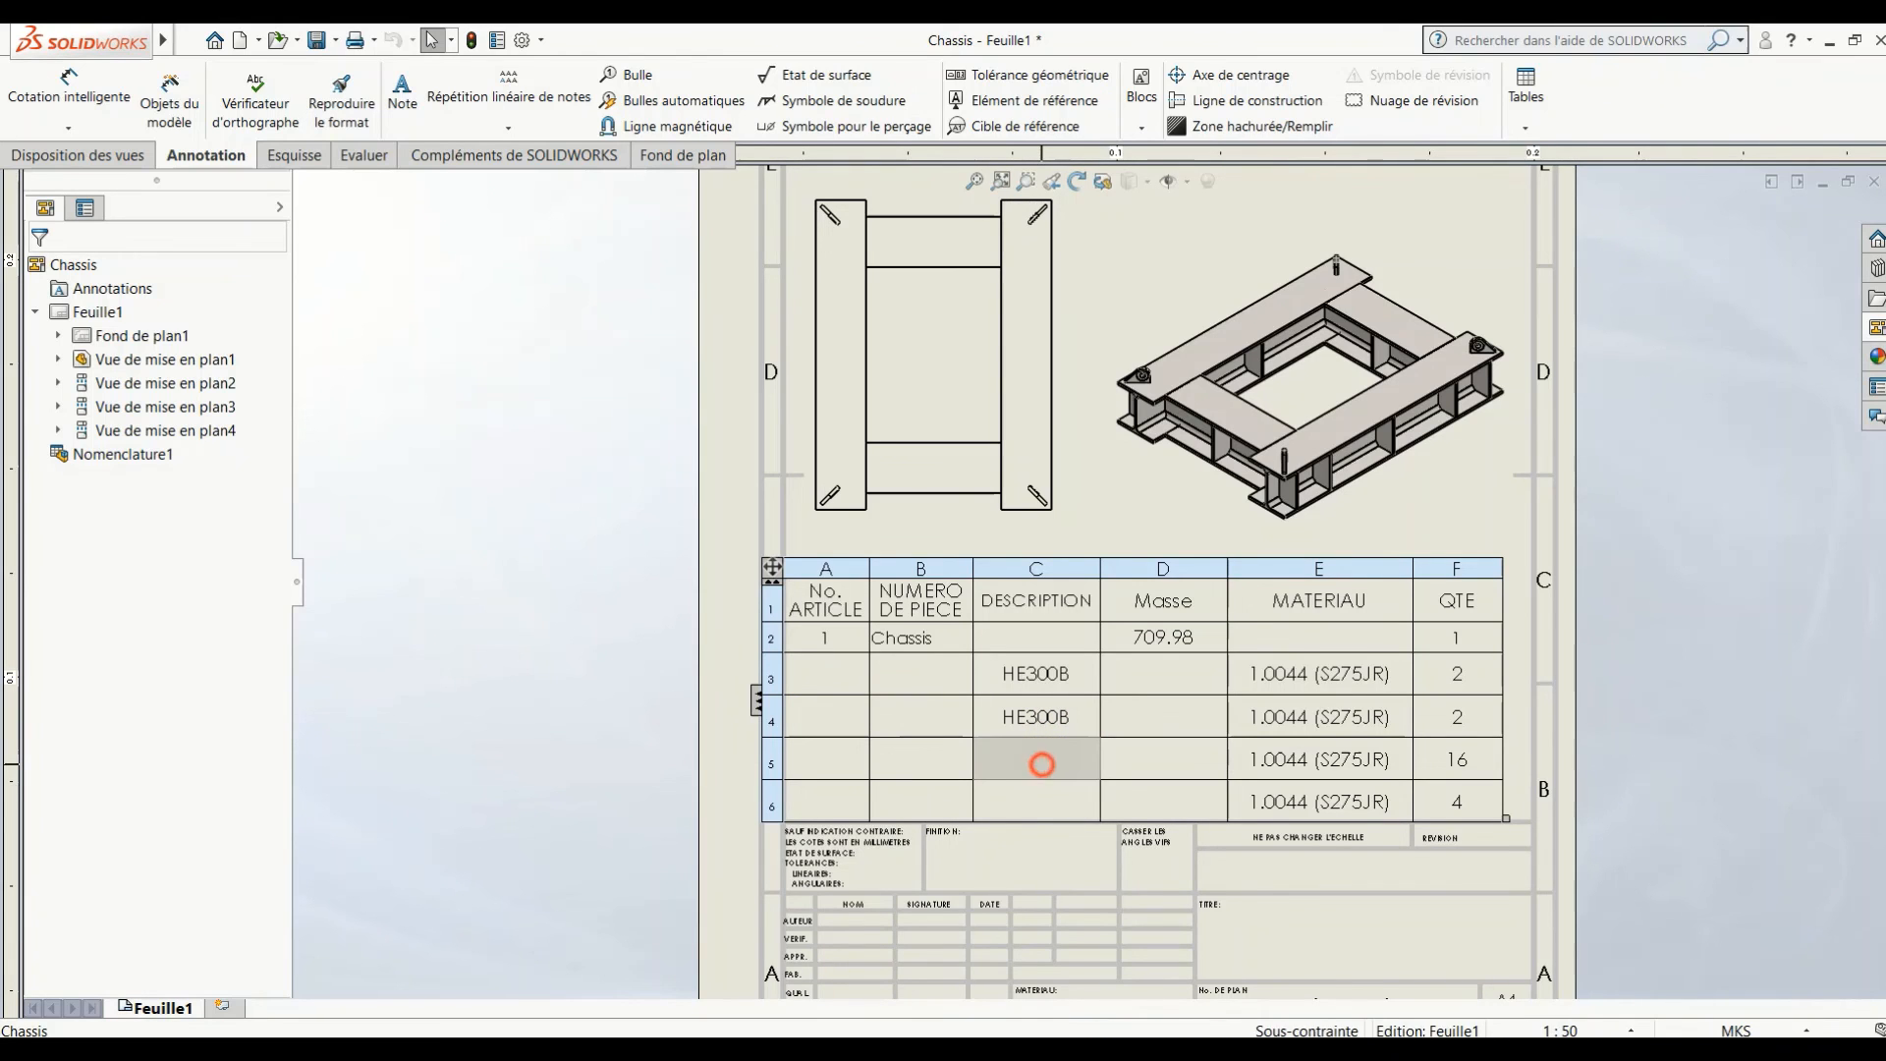
left_click(1003, 616)
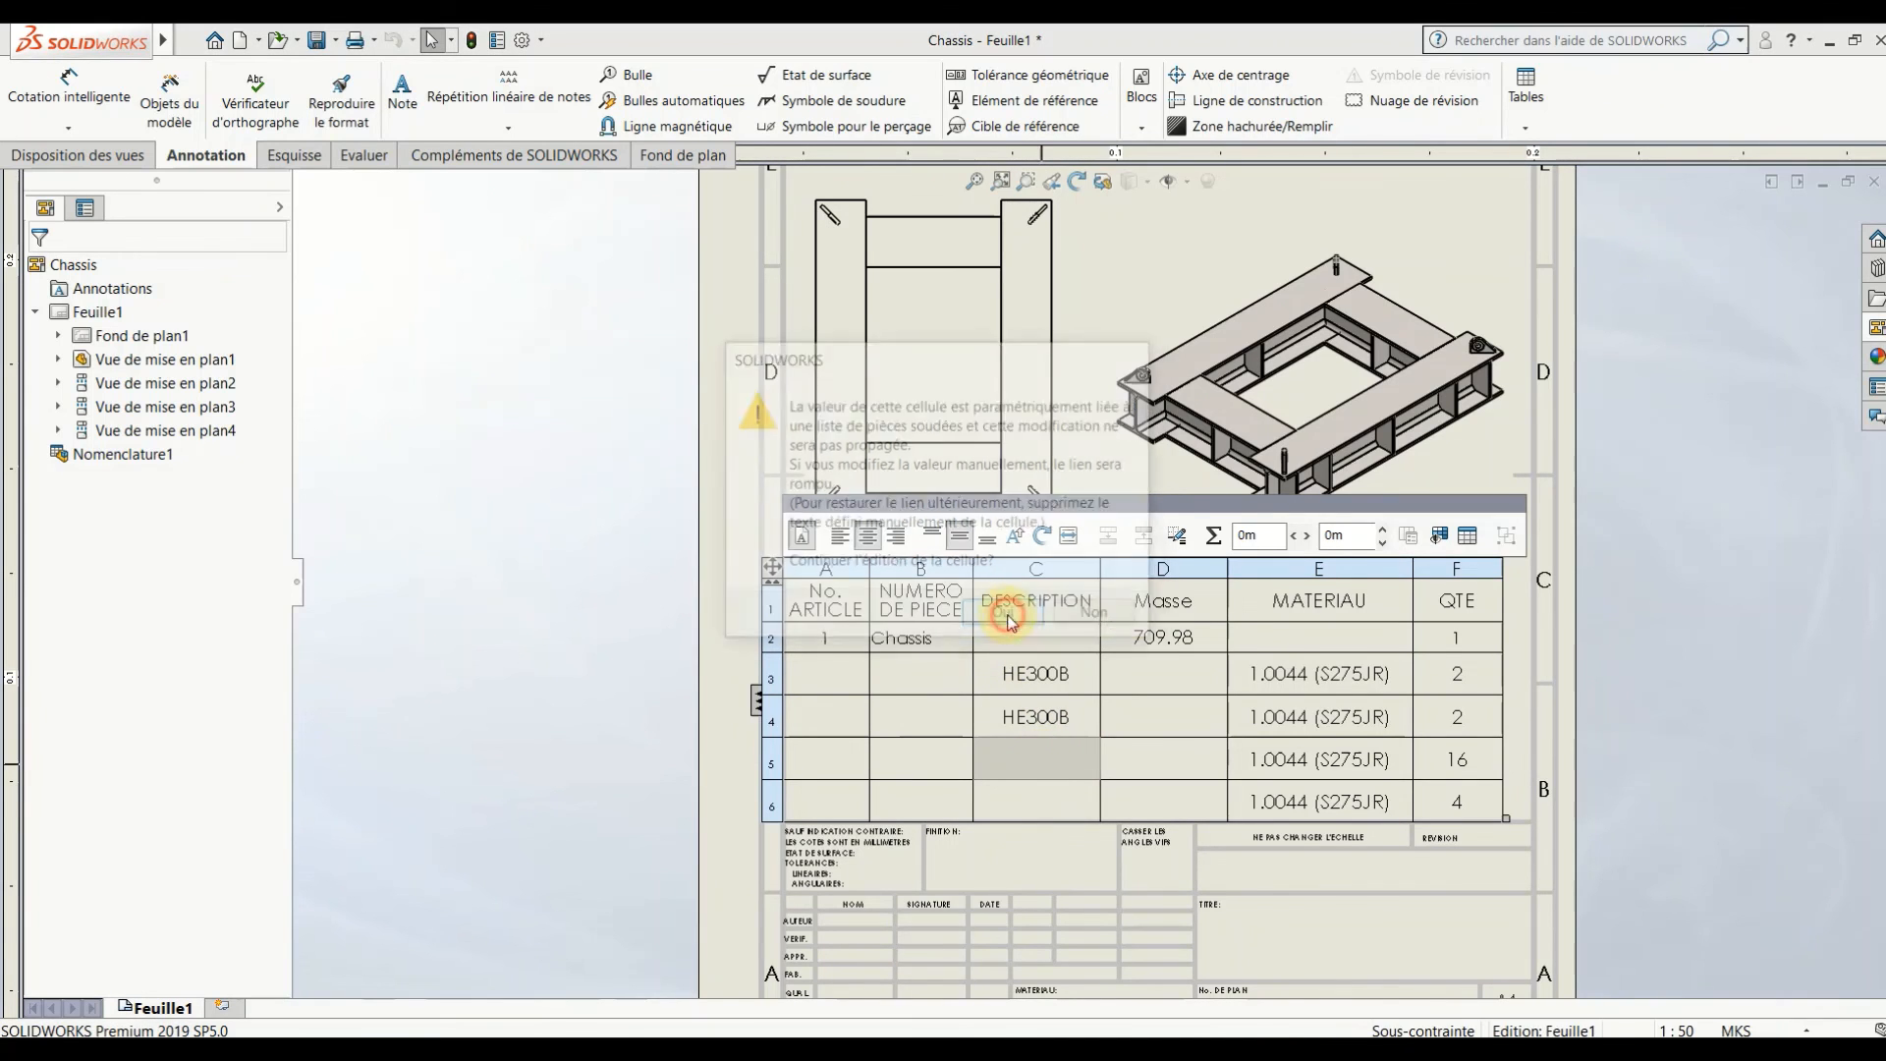
type("g")
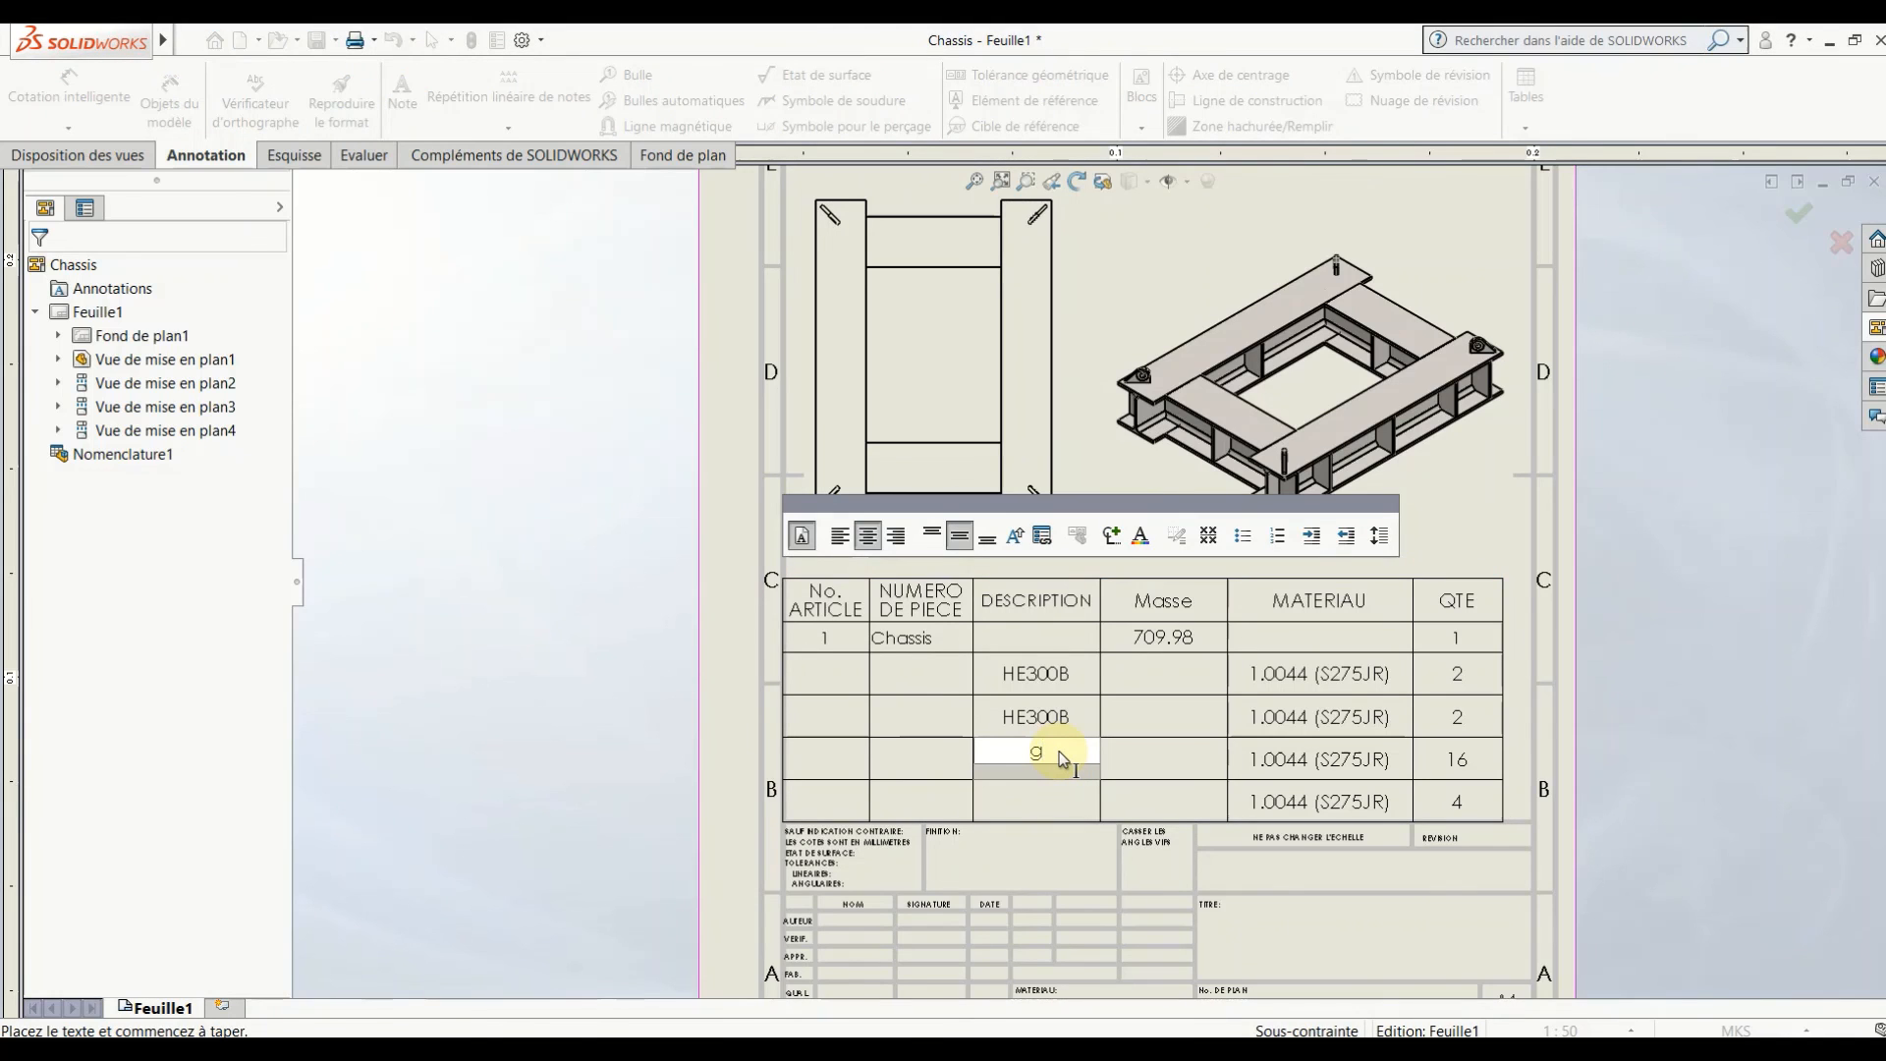
type("ousset")
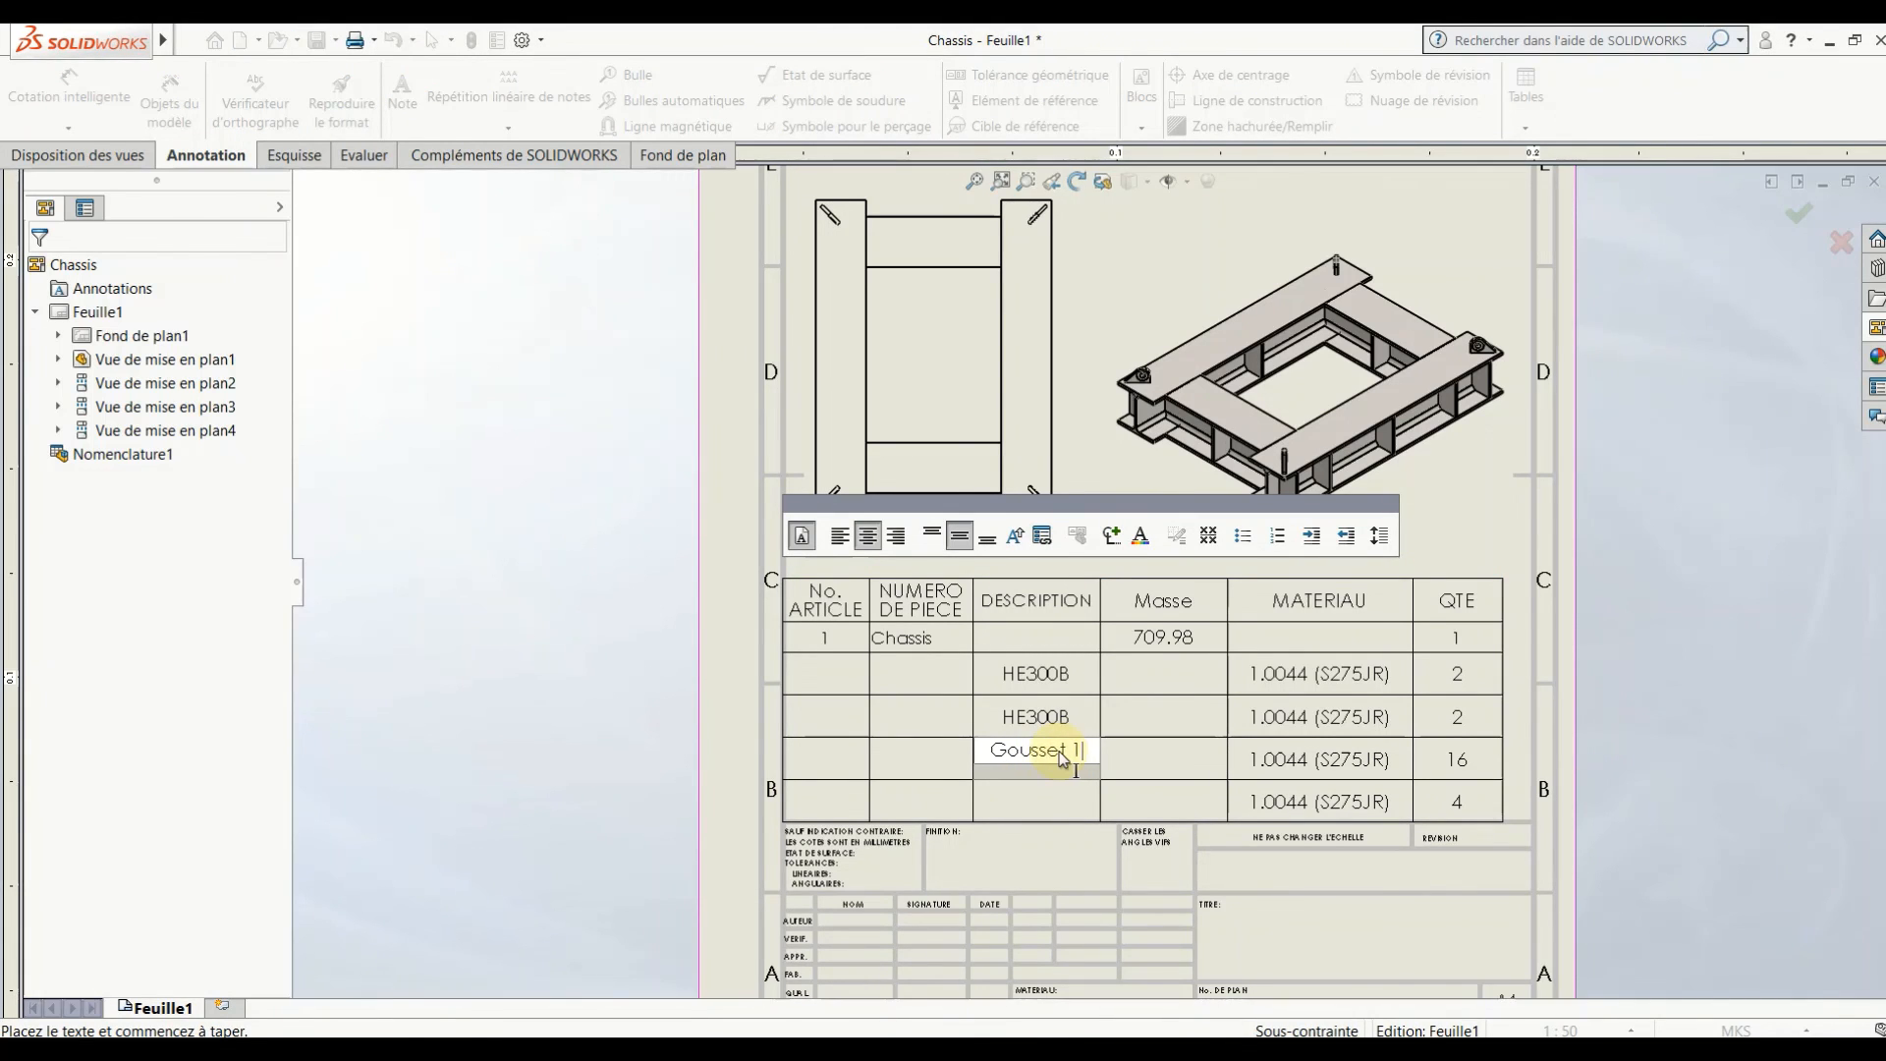
type(" 1")
left_click(1040, 808)
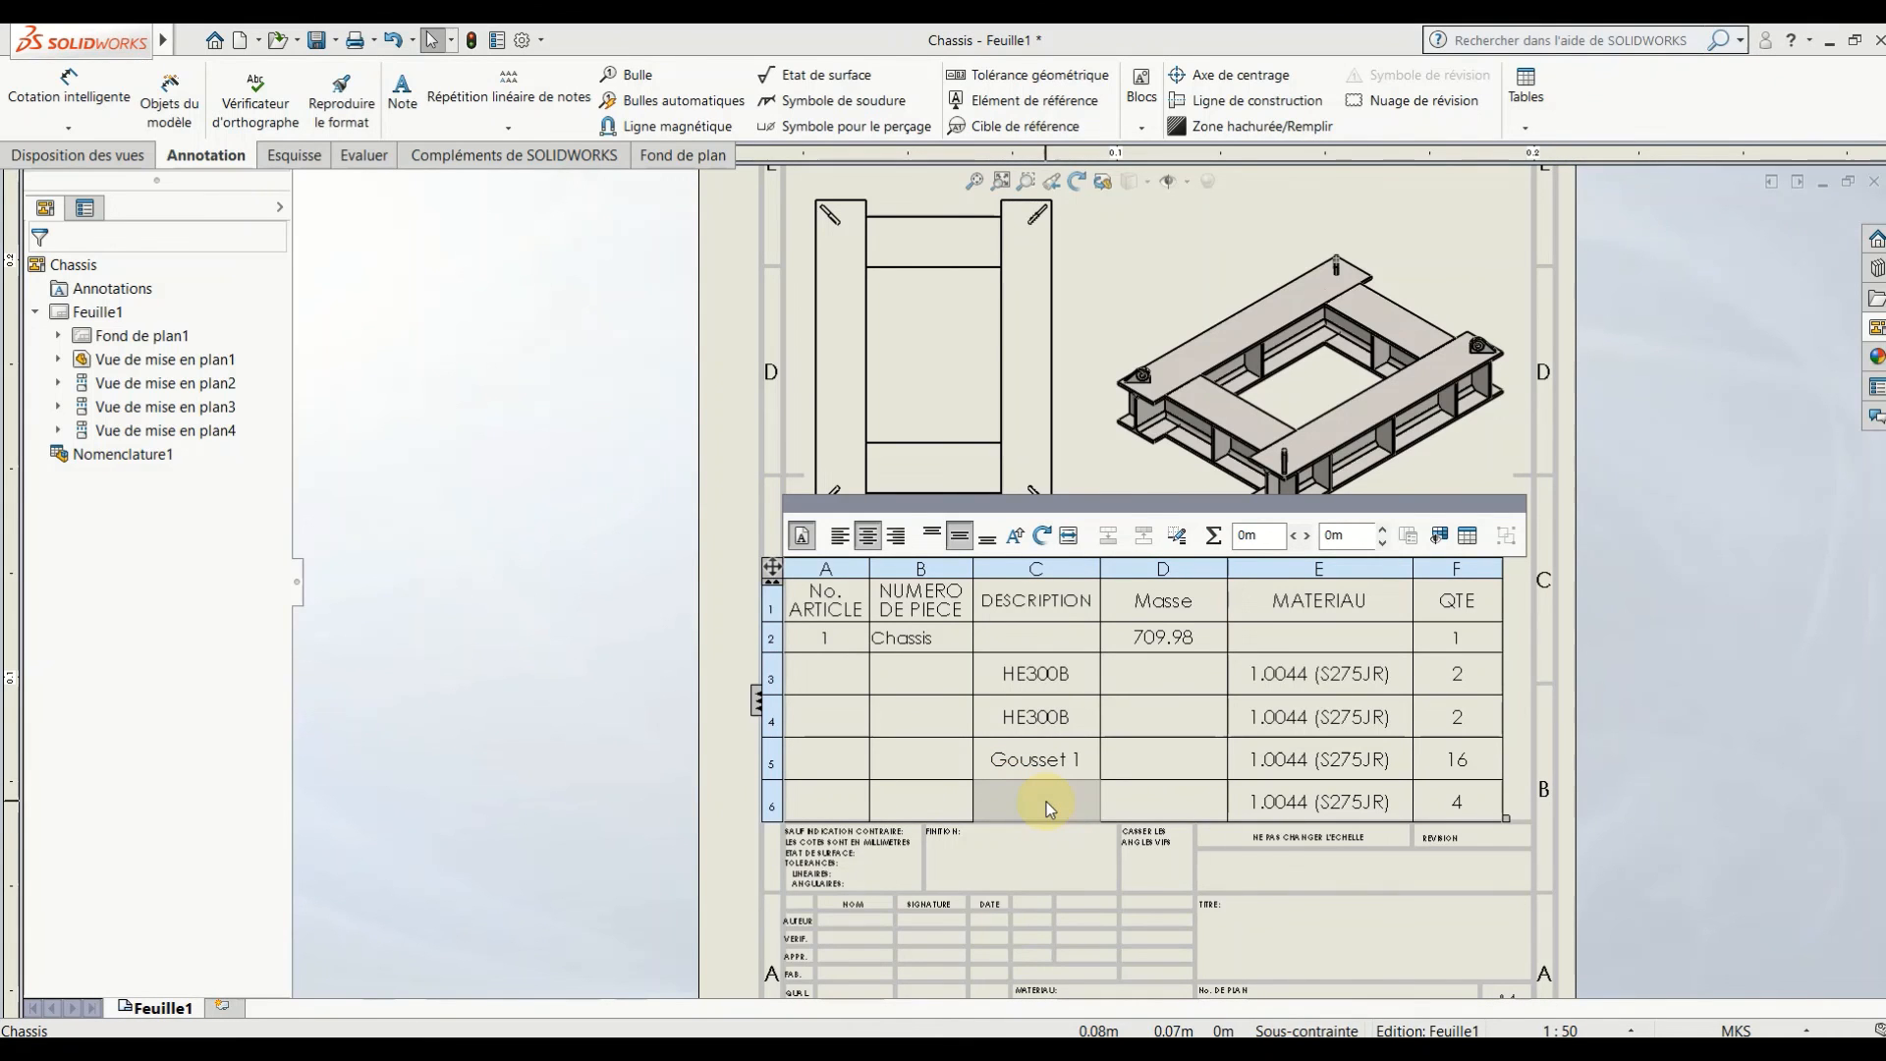
- Enter Gousset 2 as the description in row 6 of the bill of materials and finish editing the table
double_click(1046, 801)
key("Return")
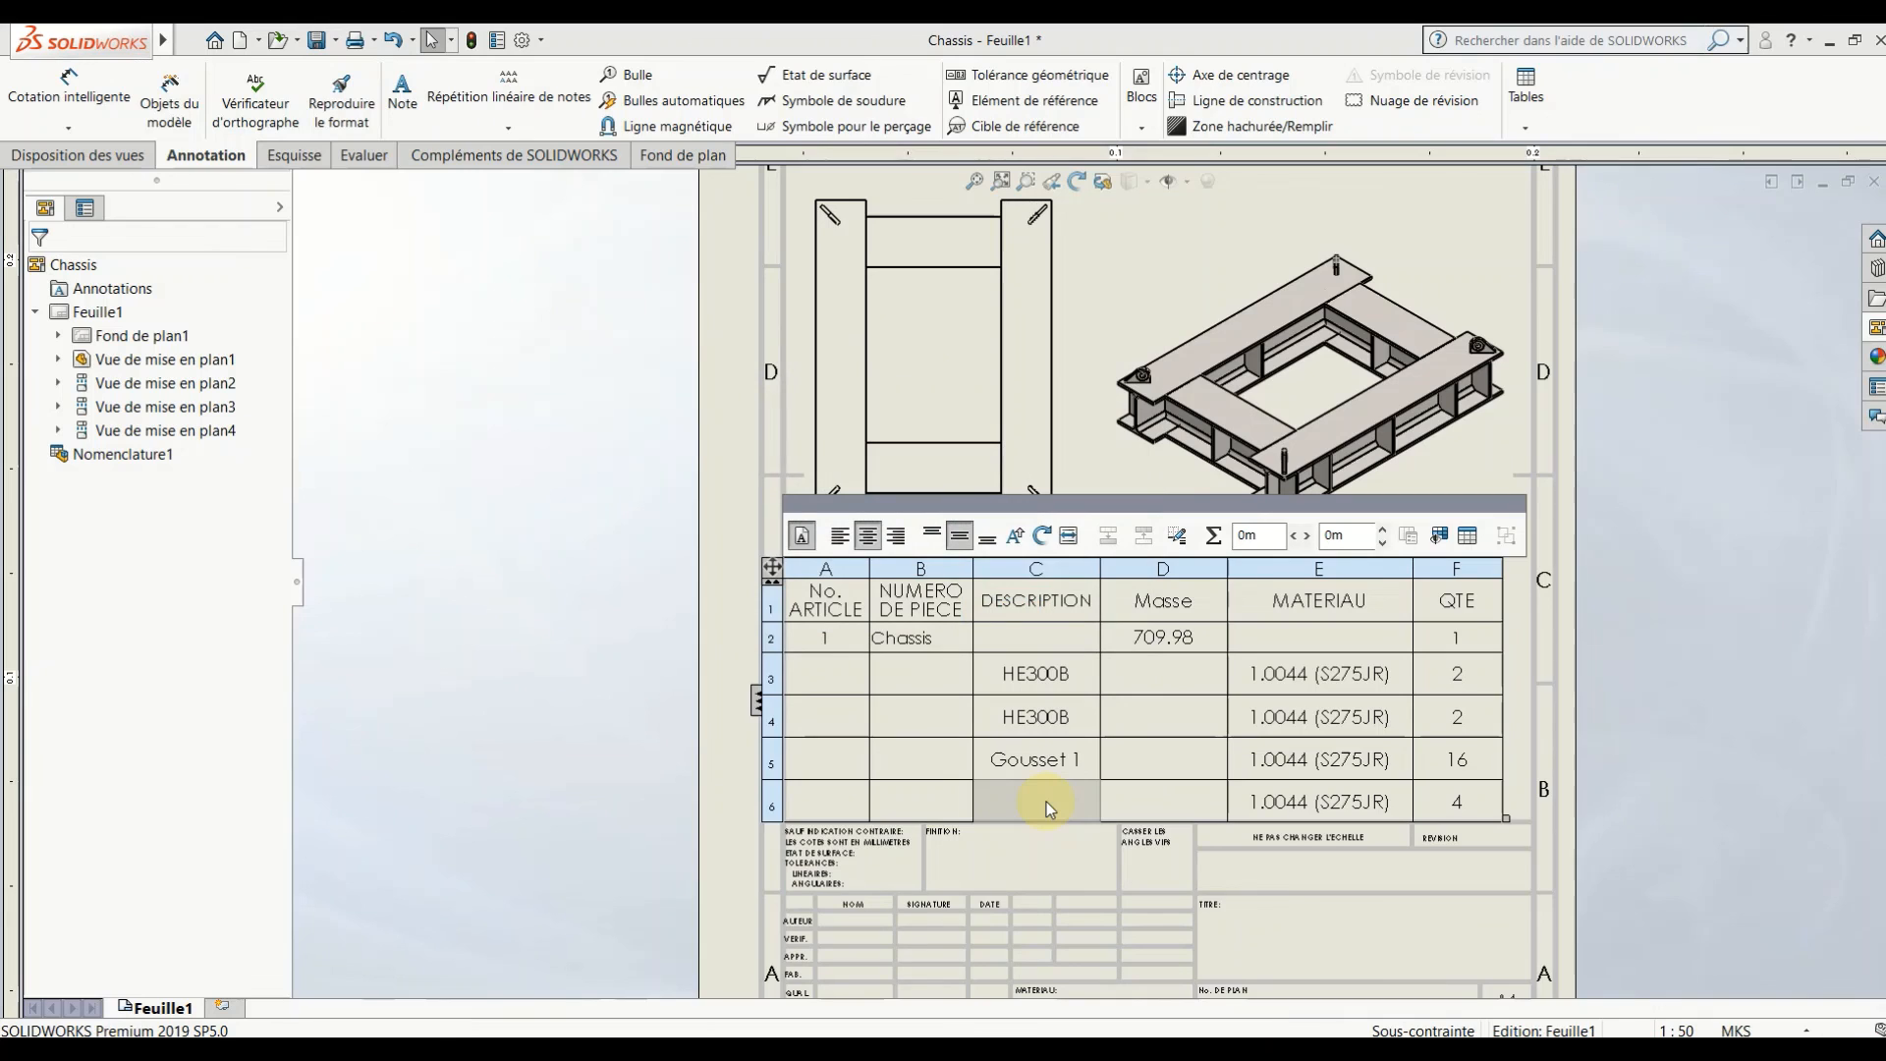
type("Gouss")
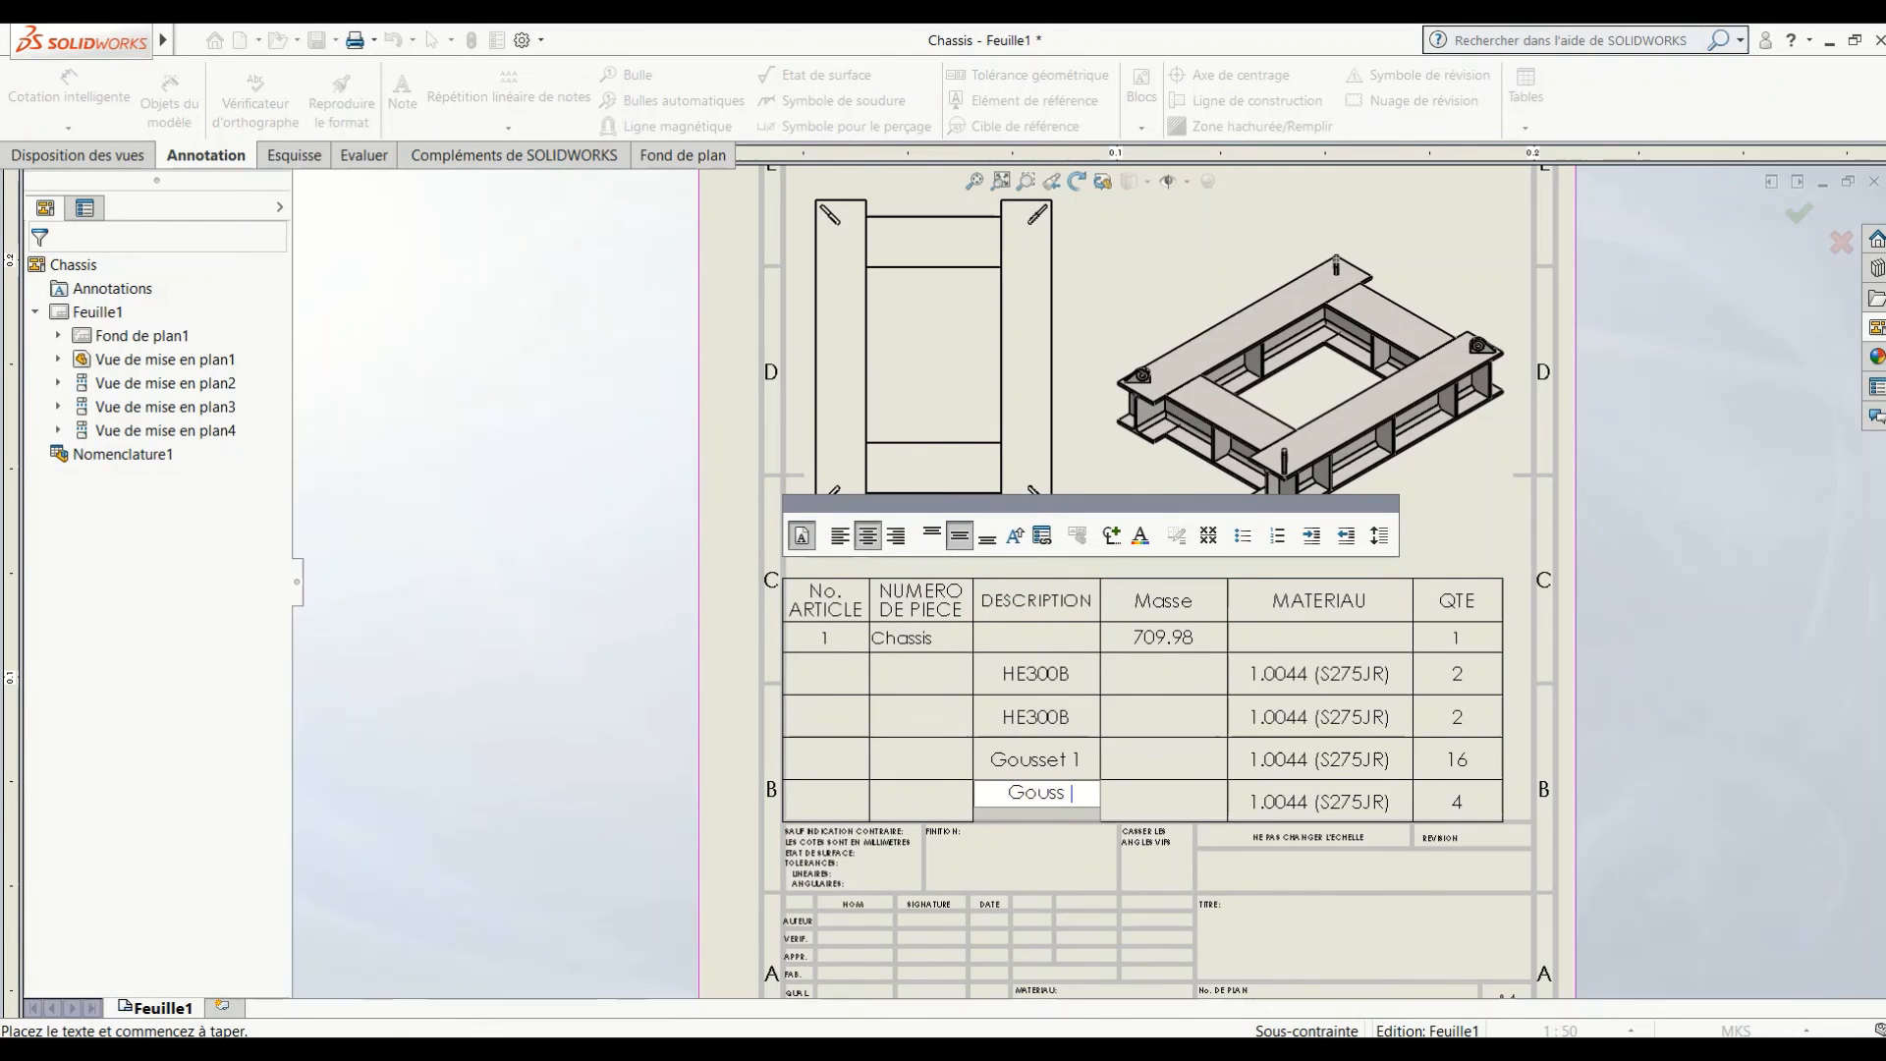
type("et 2")
left_click(501, 732)
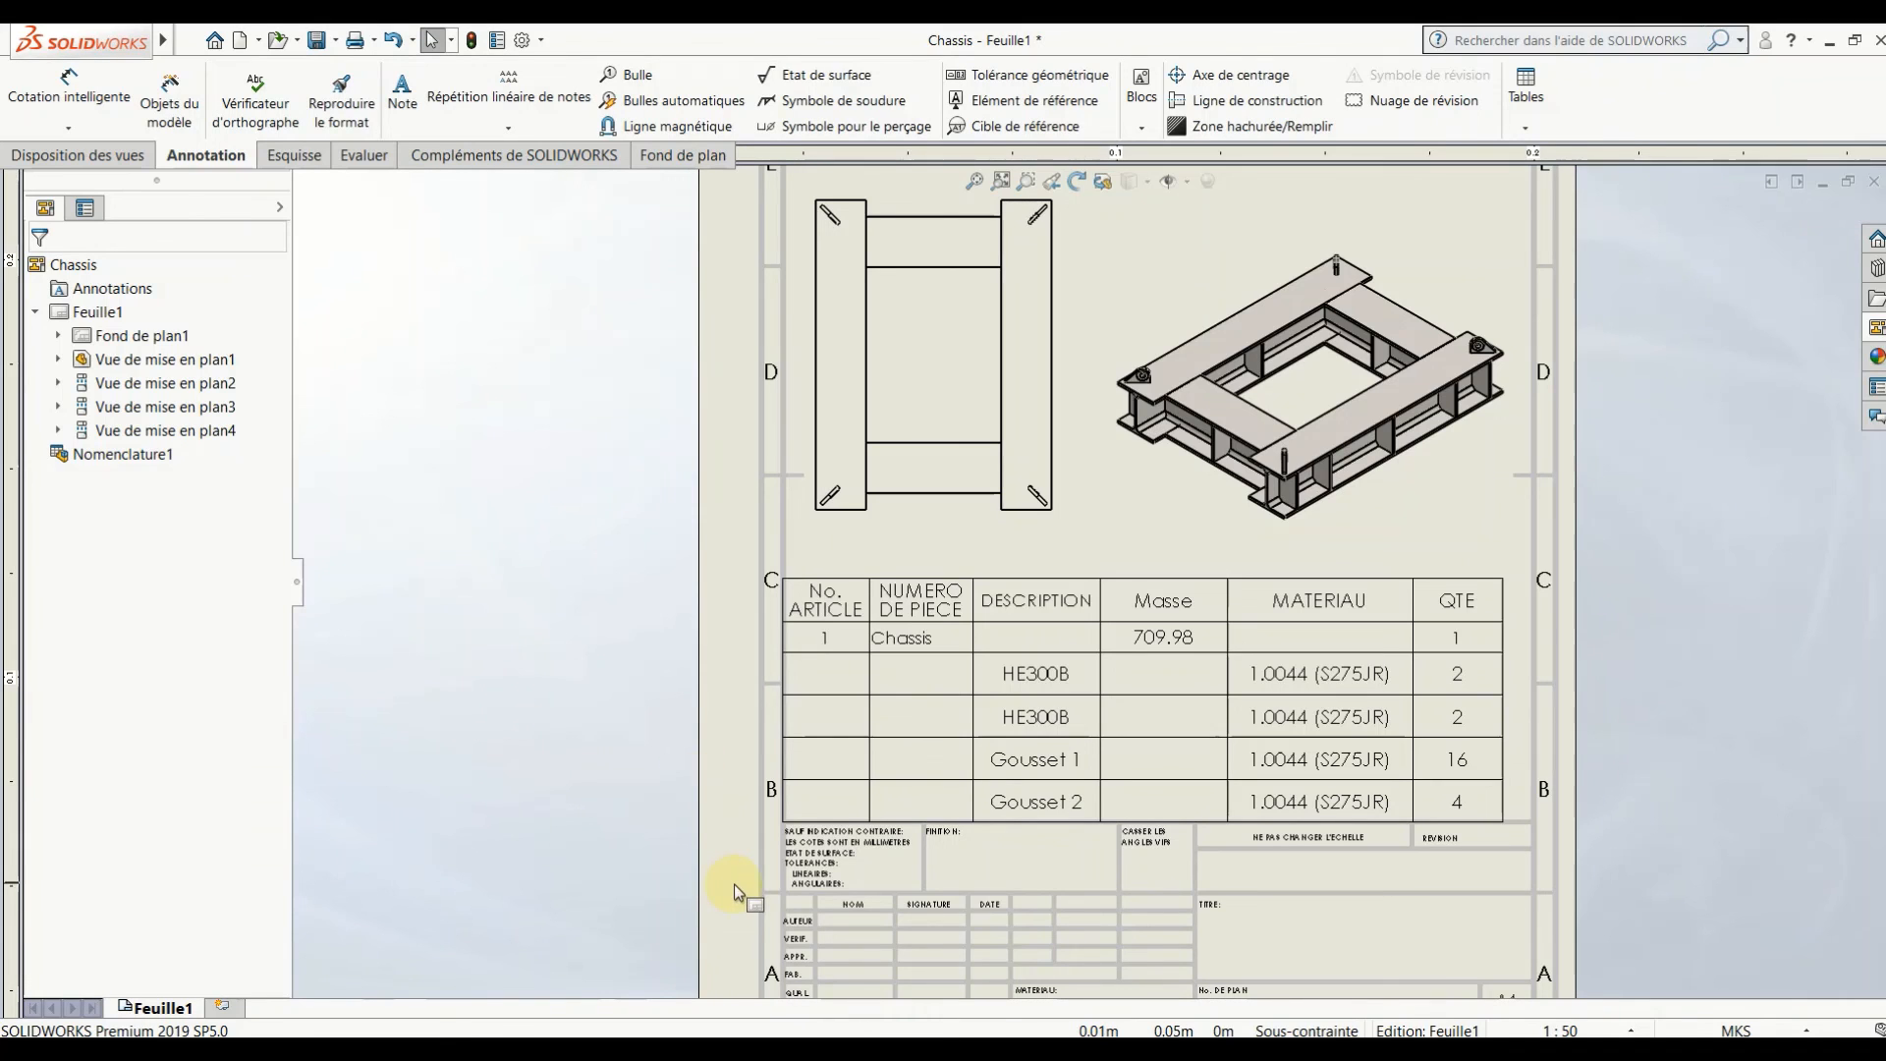
- Switch to the Chassis part, select all of its bodies and evaluate their mass properties
left_click(1169, 650)
left_click(825, 988)
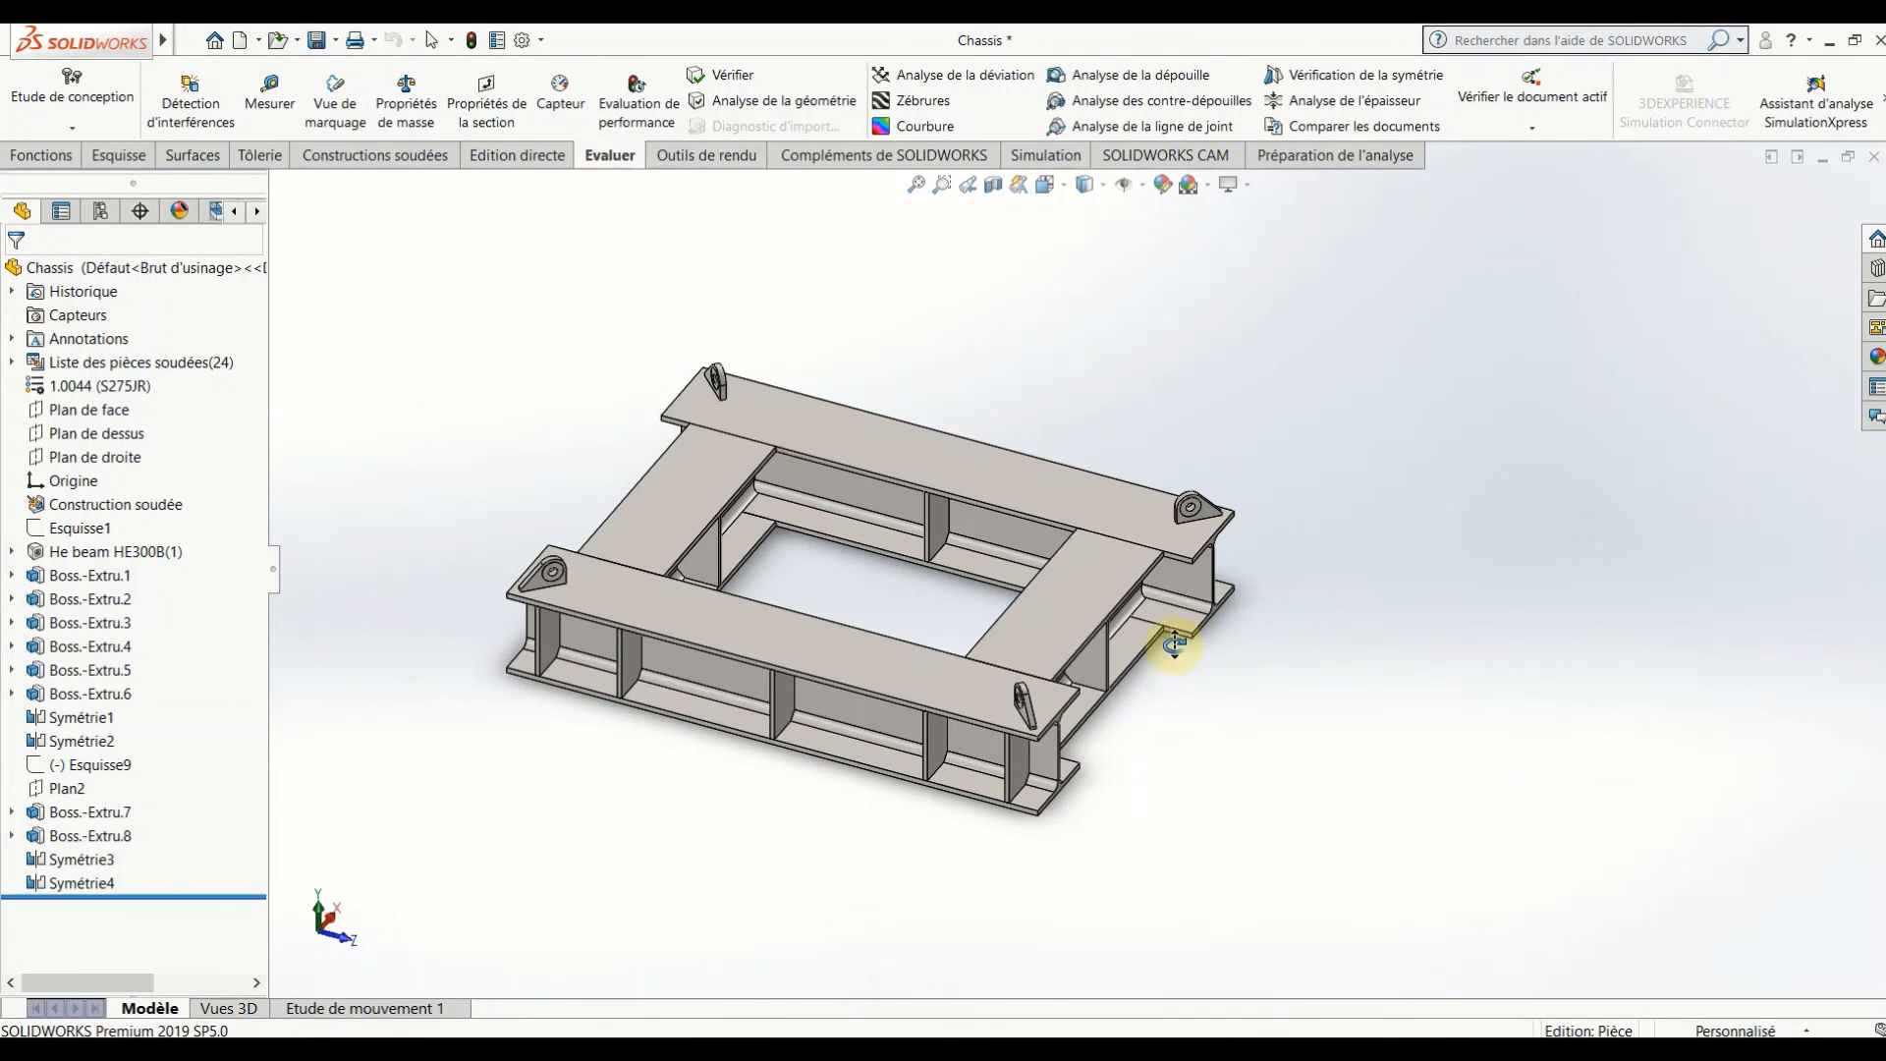
middle_click_drag(1175, 644, 1229, 657)
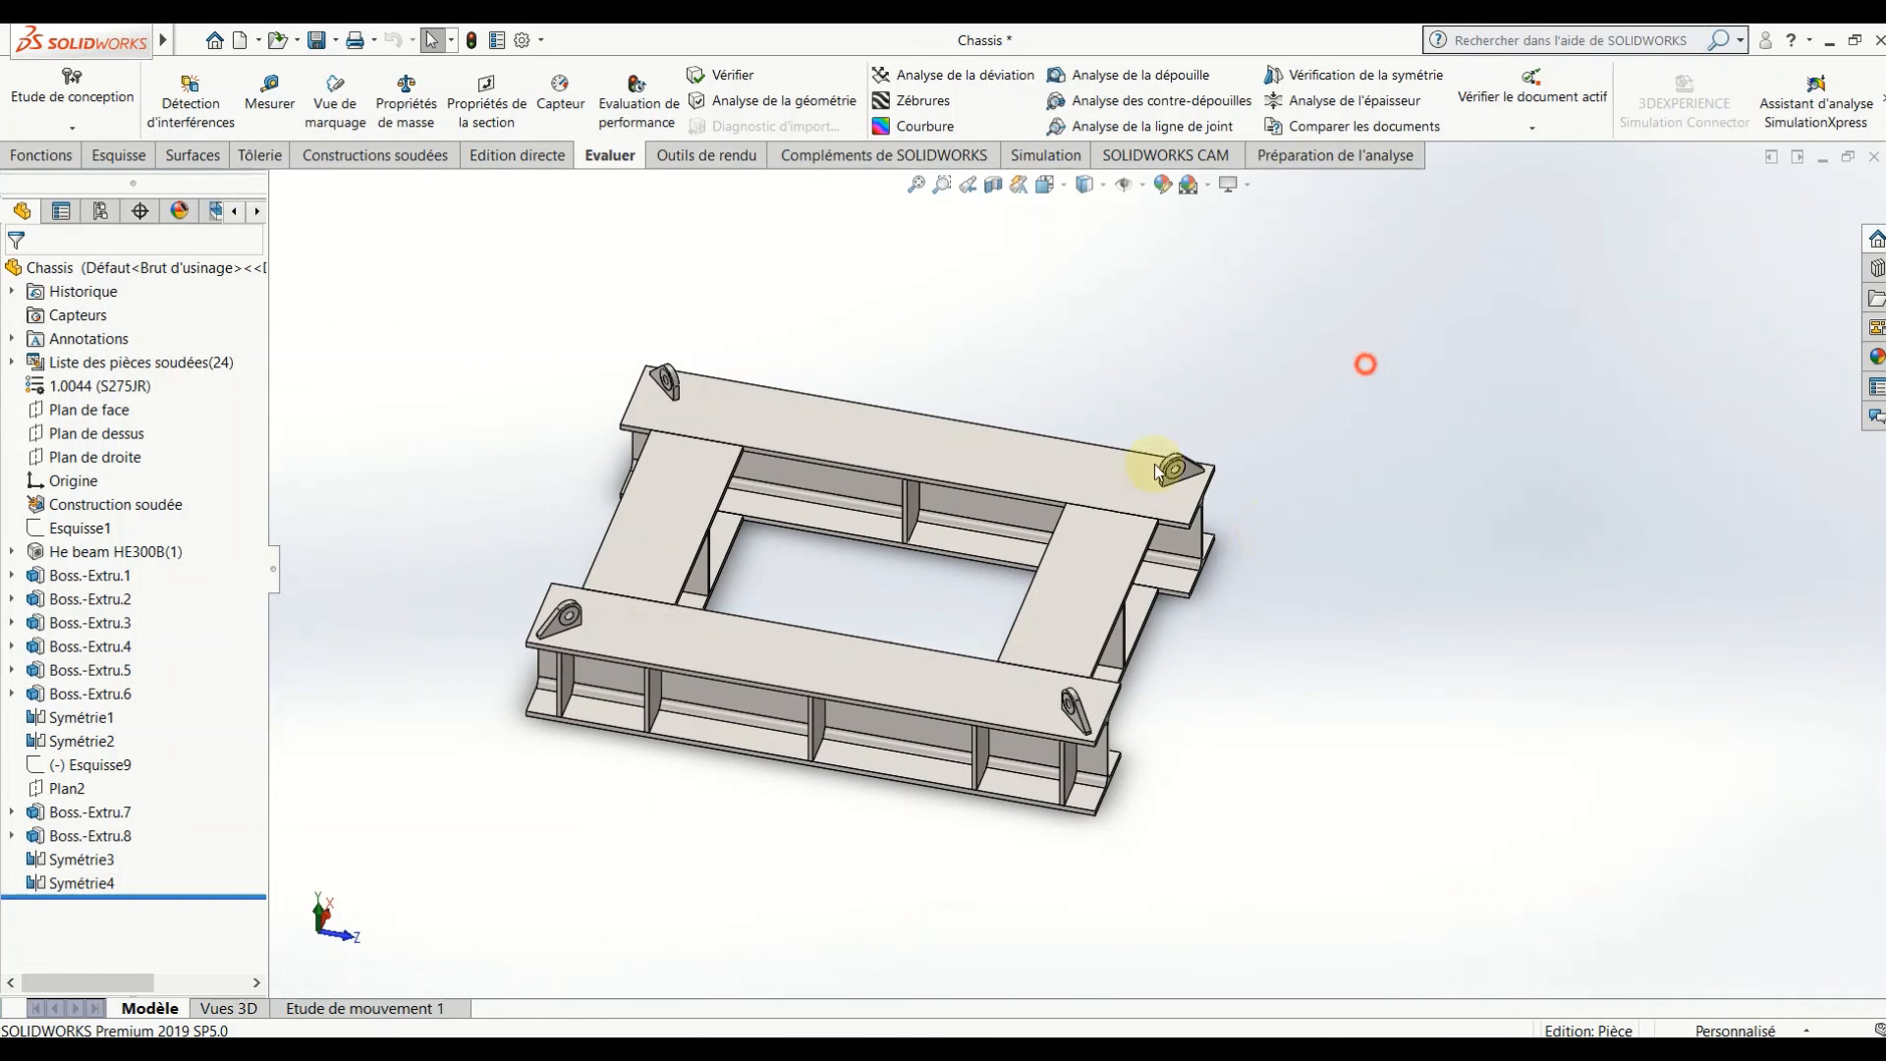
left_click_drag(1157, 472, 418, 837)
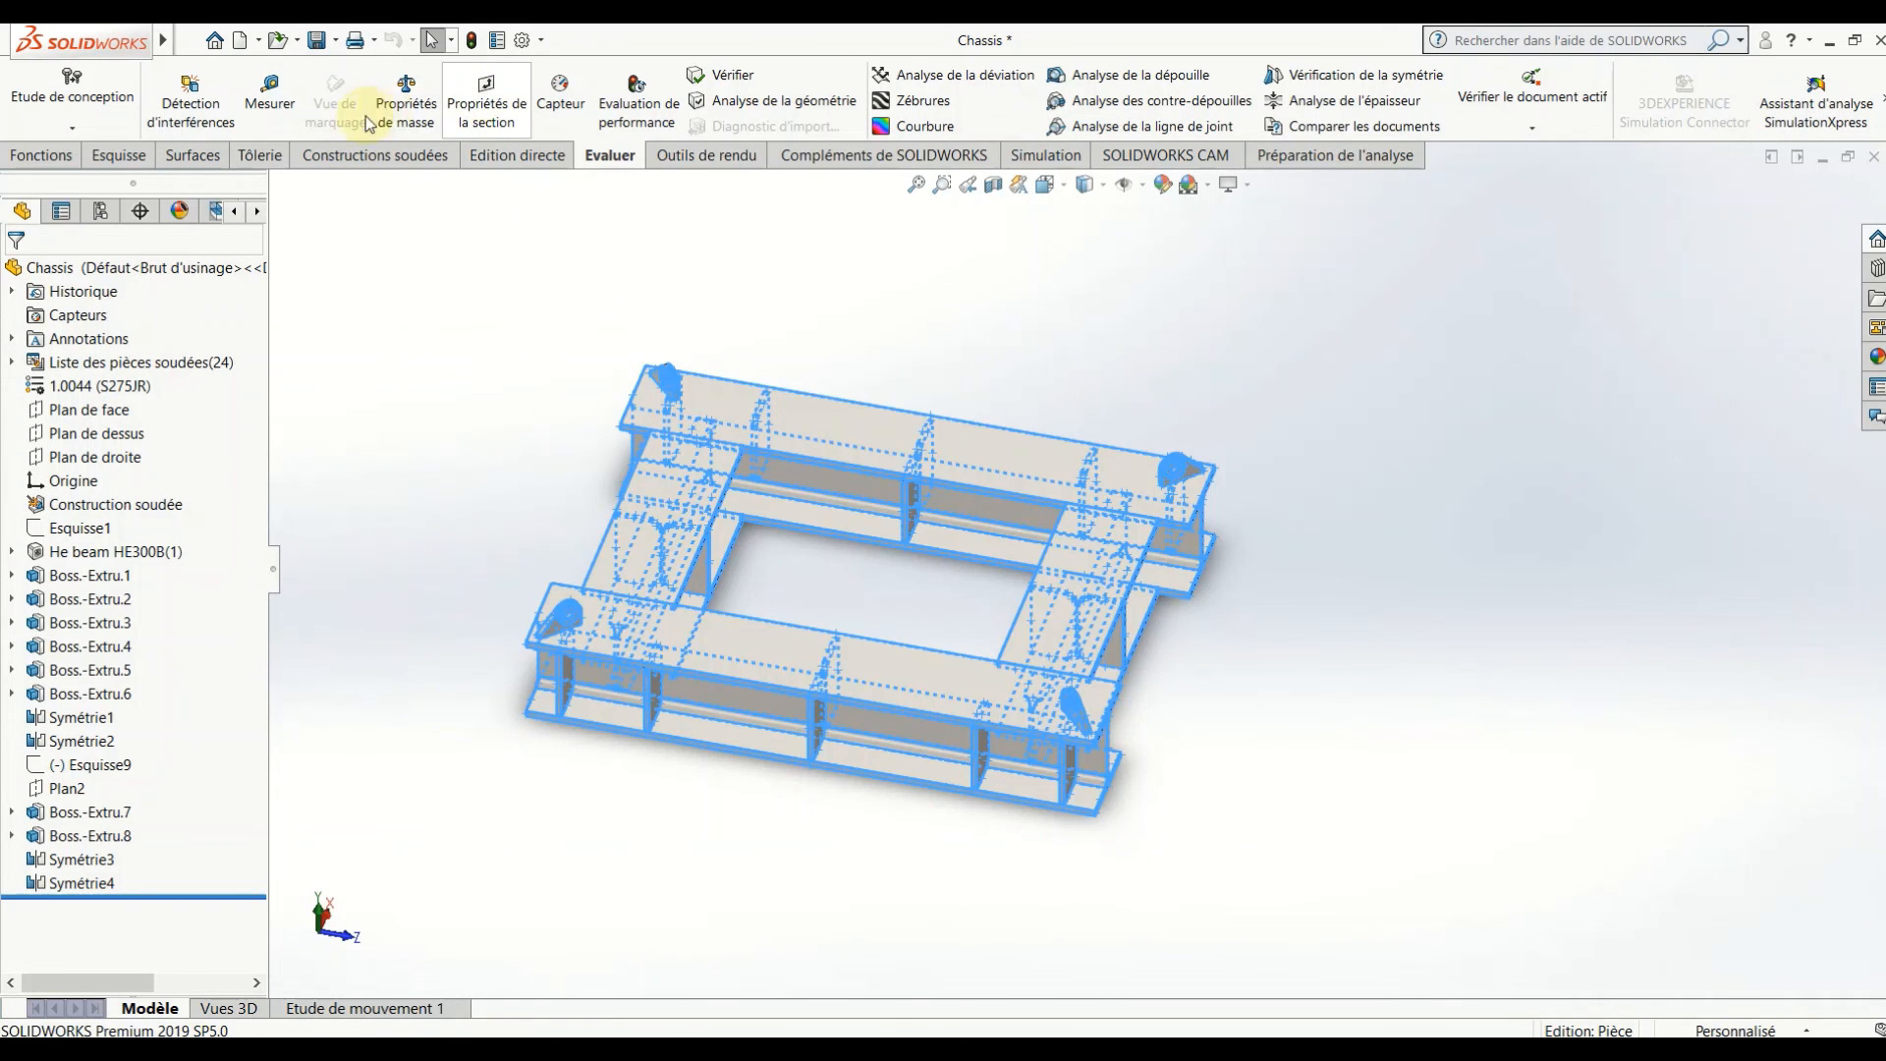
left_click(405, 98)
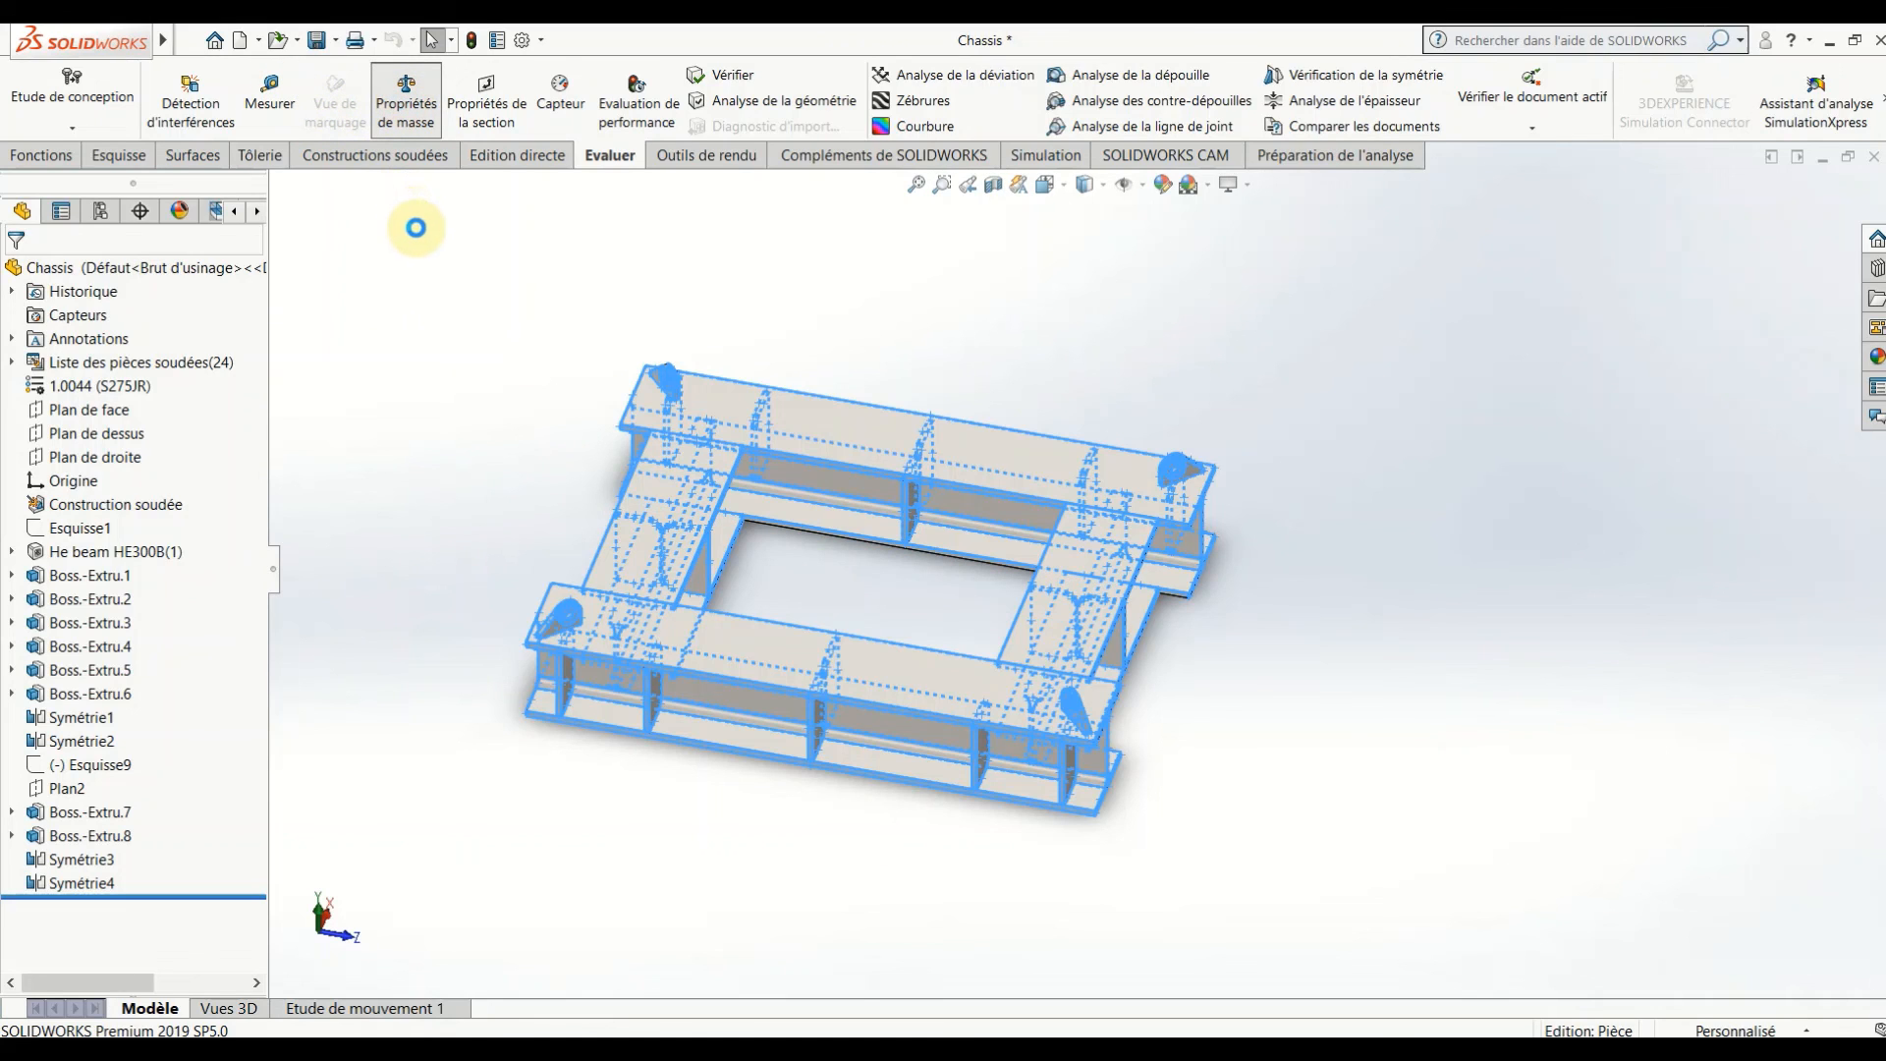